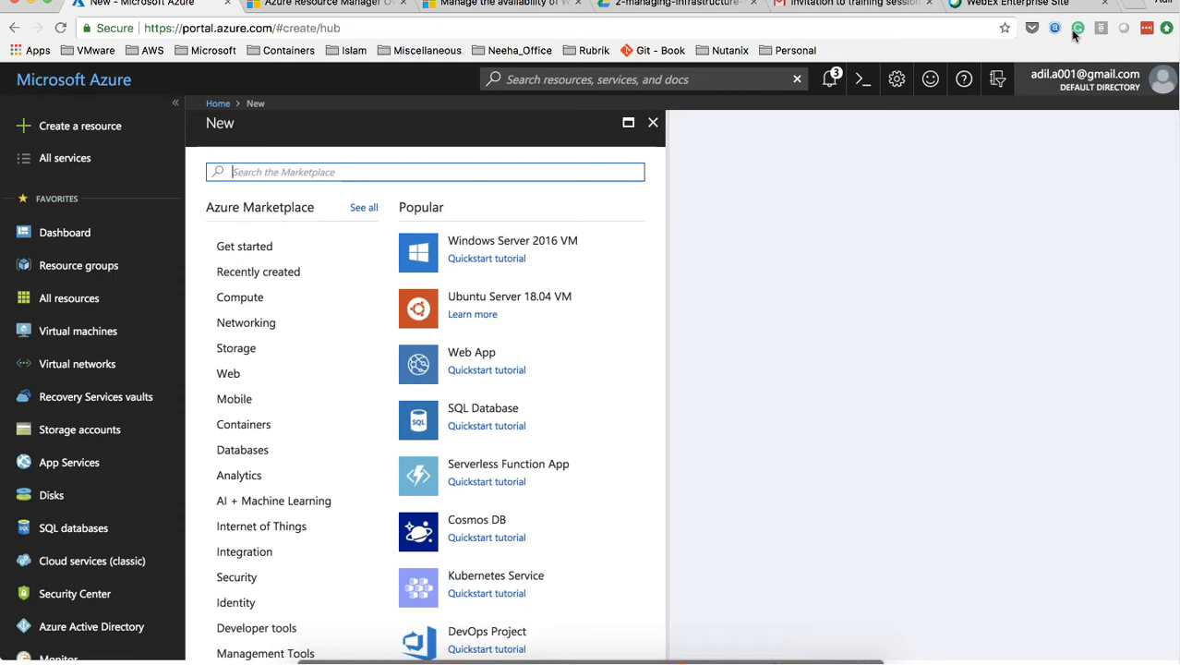
Search the web for "azure virtual machine series" and open Microsoft Azure's Virtual Machine series pricing page
left_click(1043, 7)
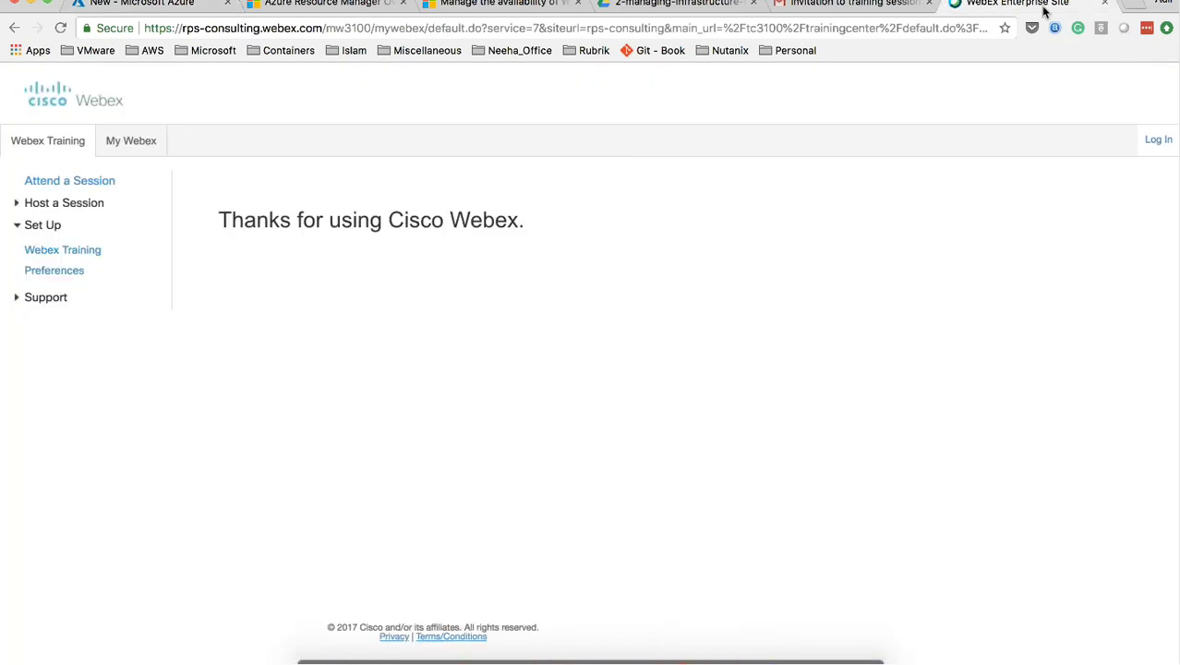
left_click(807, 24)
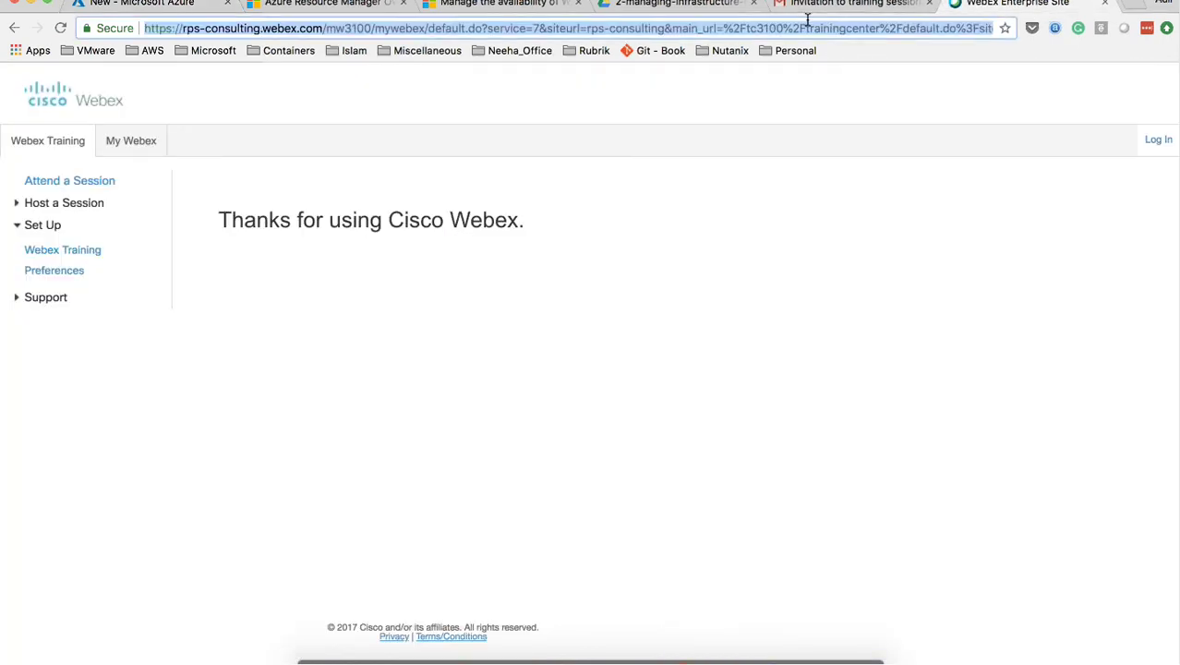
type("azure v")
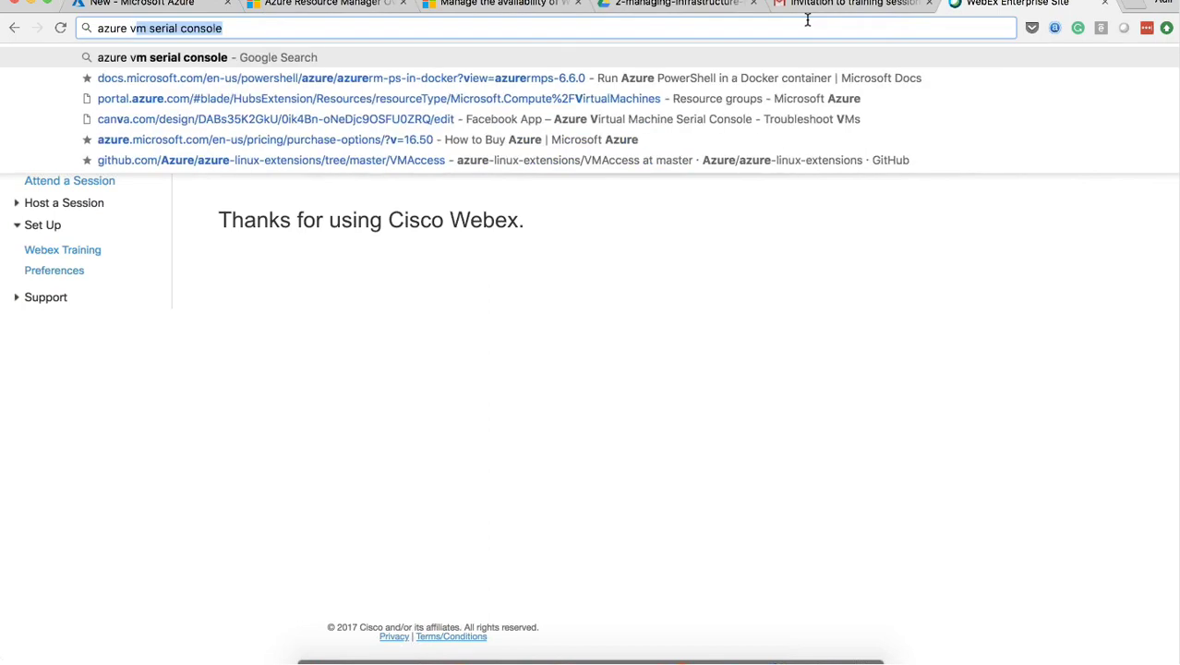
type("irtual m")
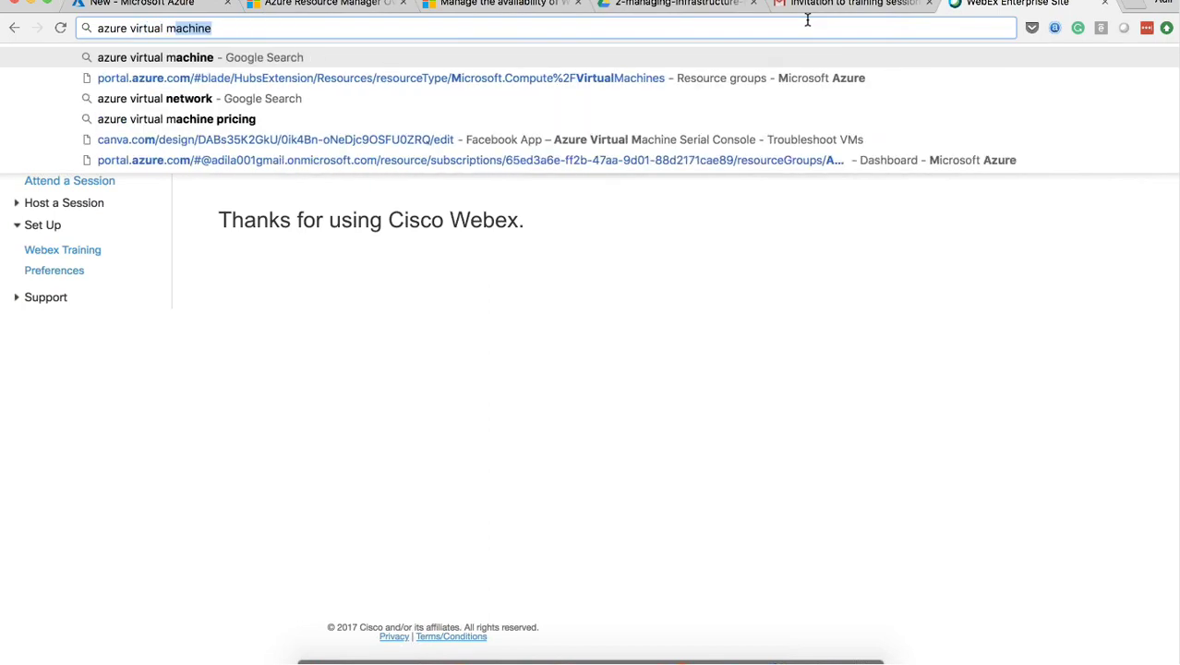
type("achine seroe")
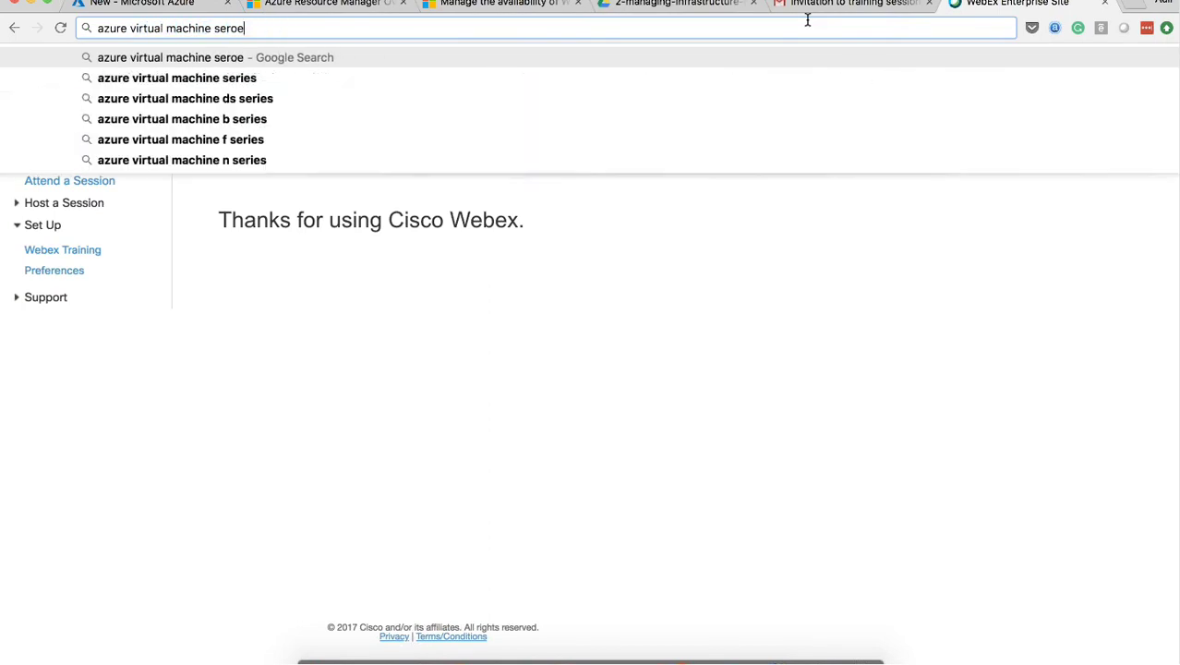
type("ies")
key("Return")
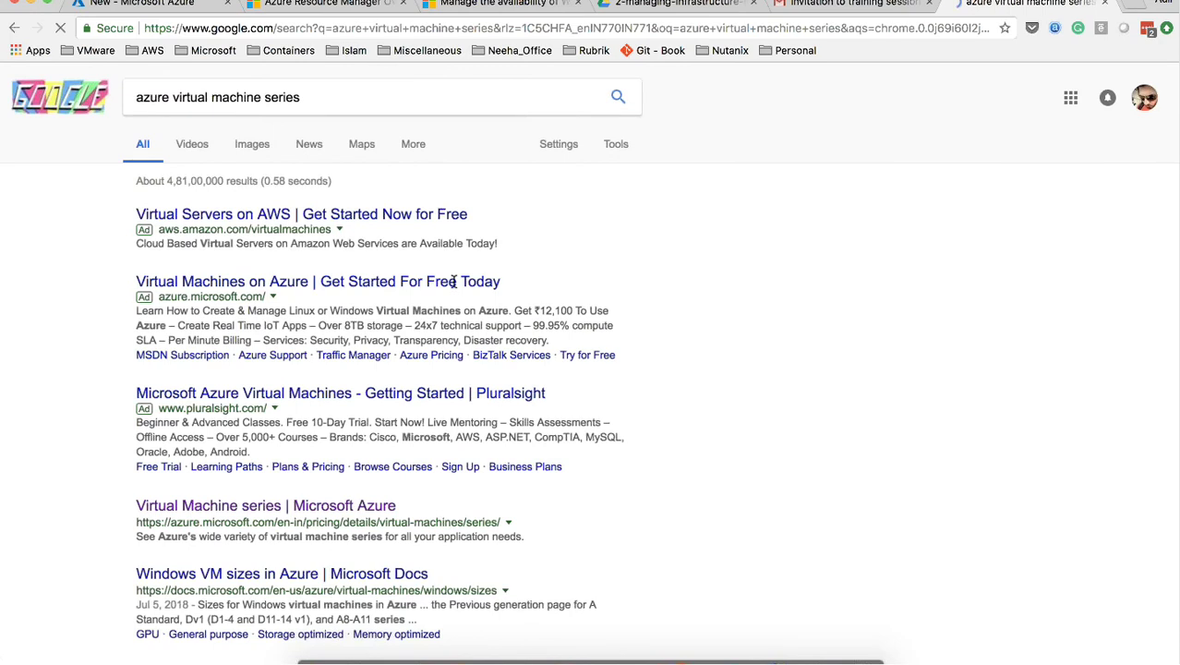
scroll(397, 355, "down", 1)
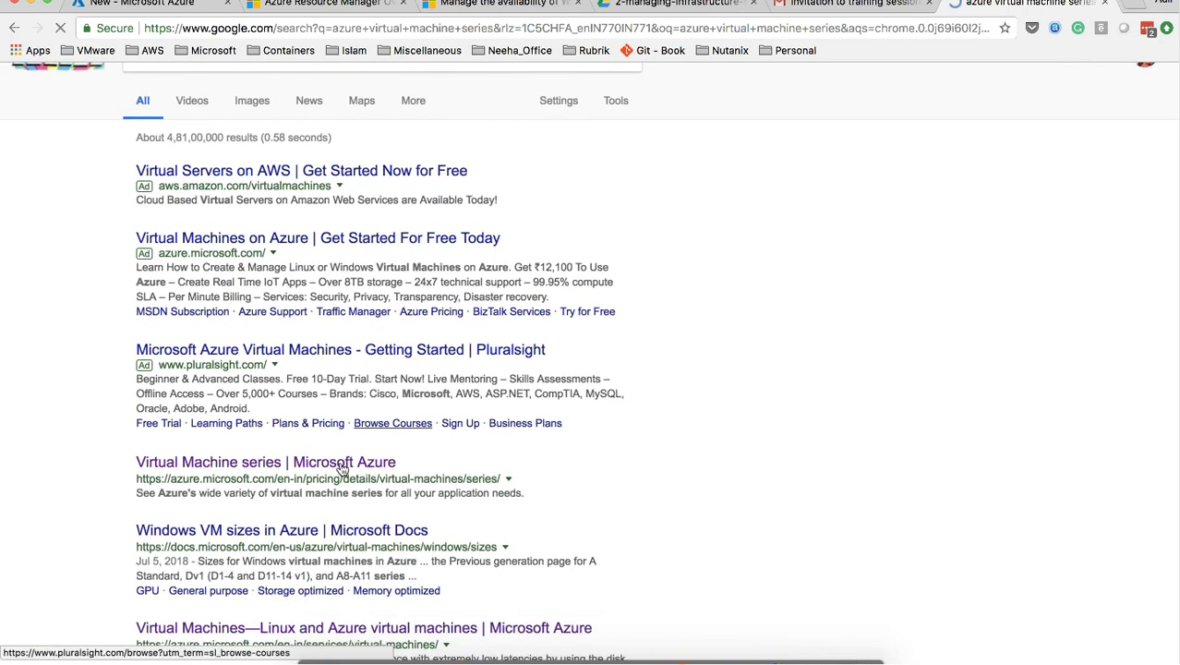
left_click(343, 464)
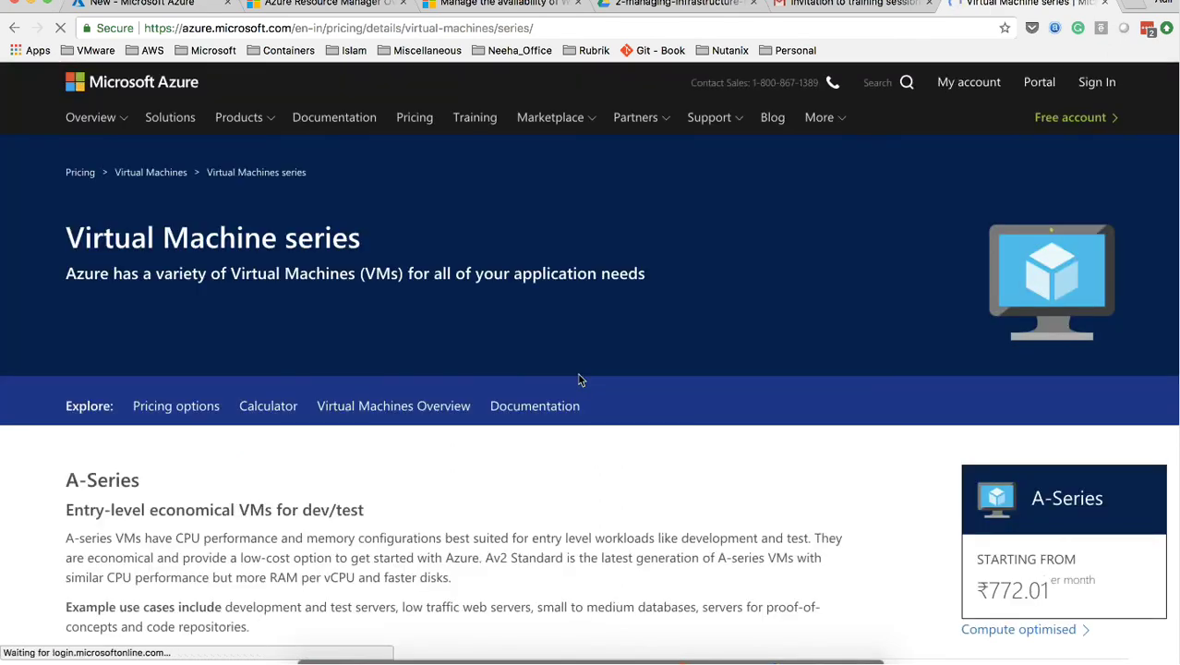
Examine the descriptions, example use cases and starting prices of the Azure VM series from A-Series through E-Series
scroll(579, 379, "down", 3)
scroll(579, 379, "down", 6)
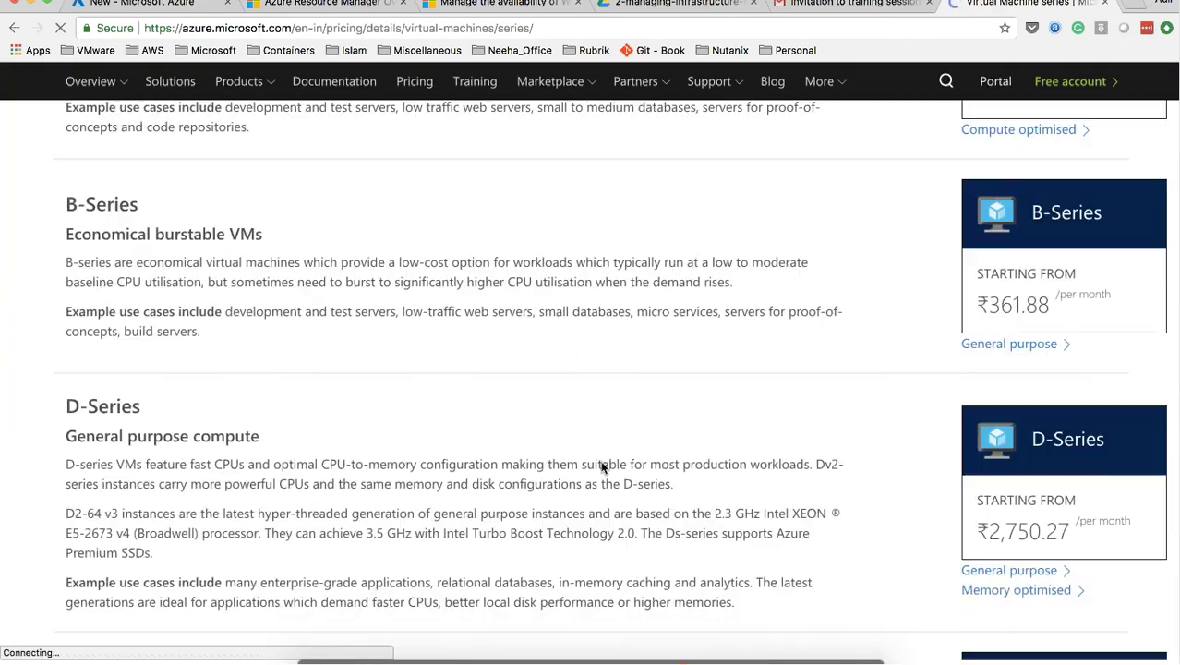
scroll(546, 354, "down", 2)
scroll(544, 355, "up", 2)
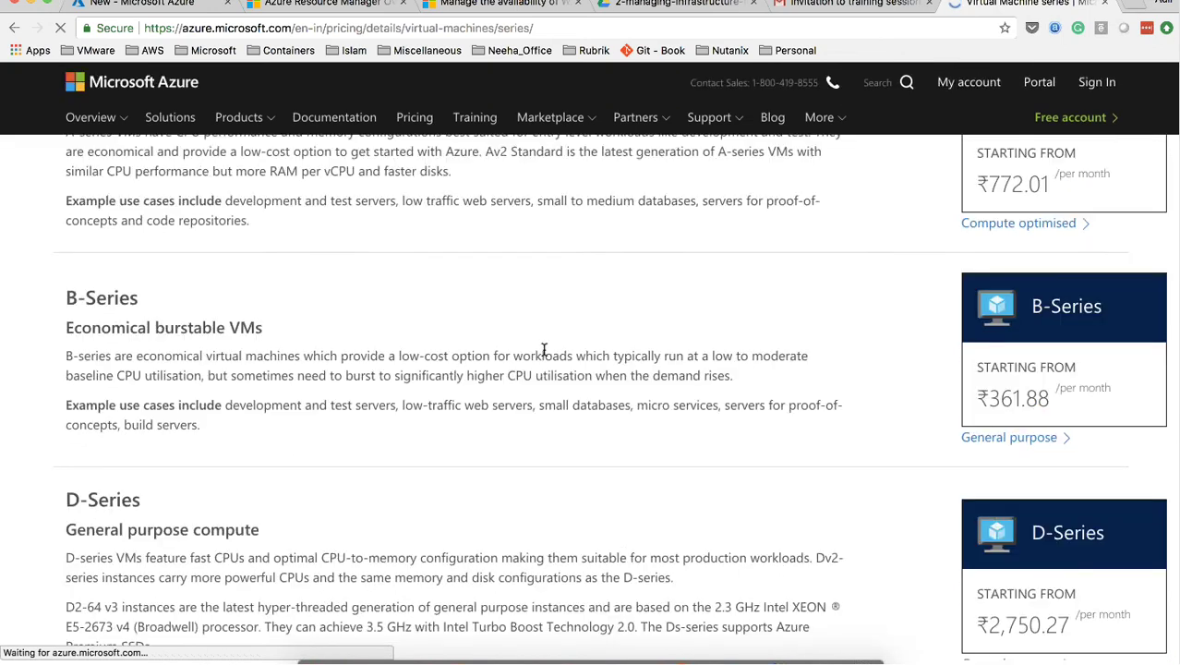
scroll(544, 349, "up", 2)
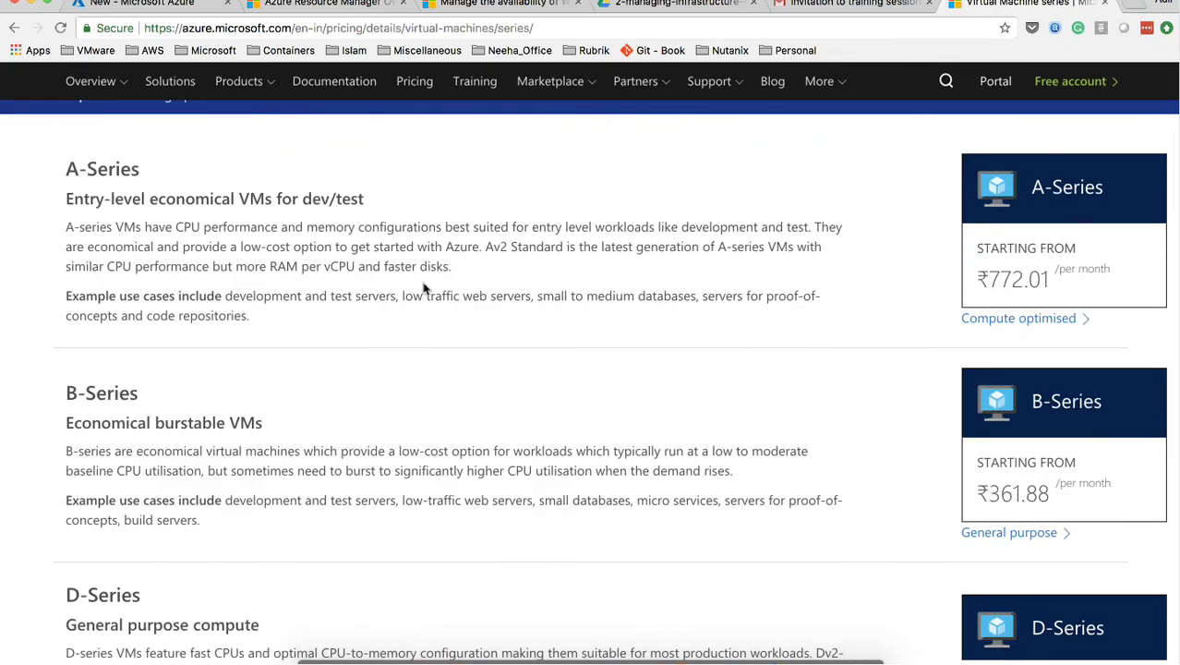
left_click(1041, 188)
scroll(413, 236, "down", 2)
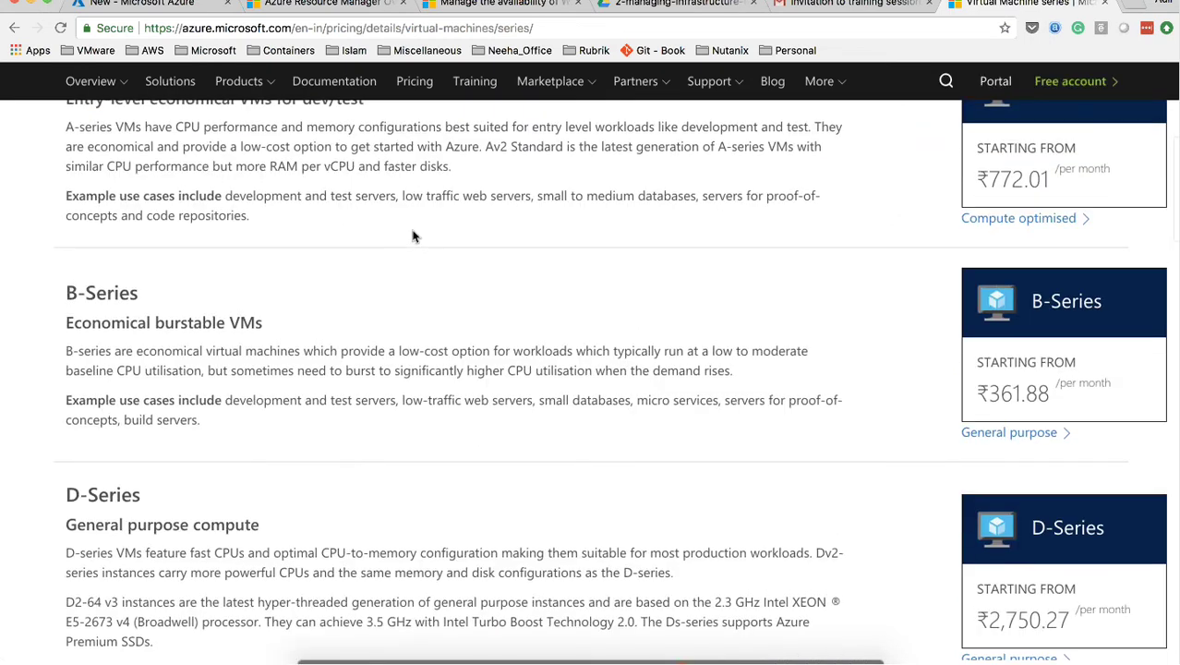
scroll(413, 235, "up", 4)
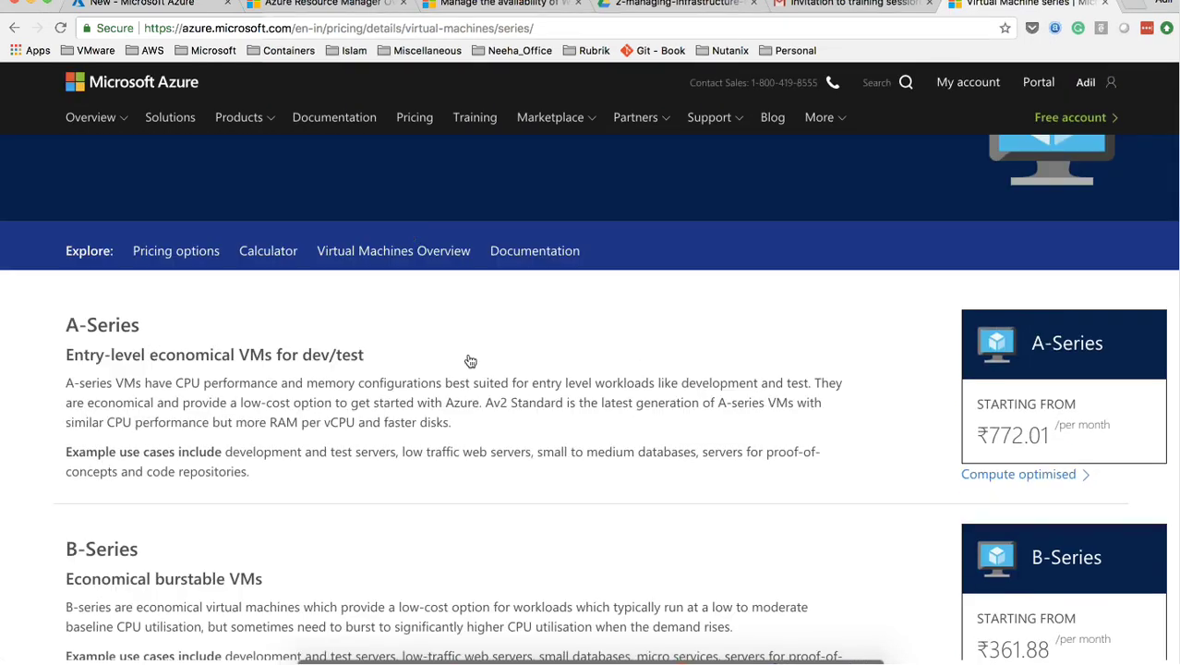
scroll(469, 361, "down", 5)
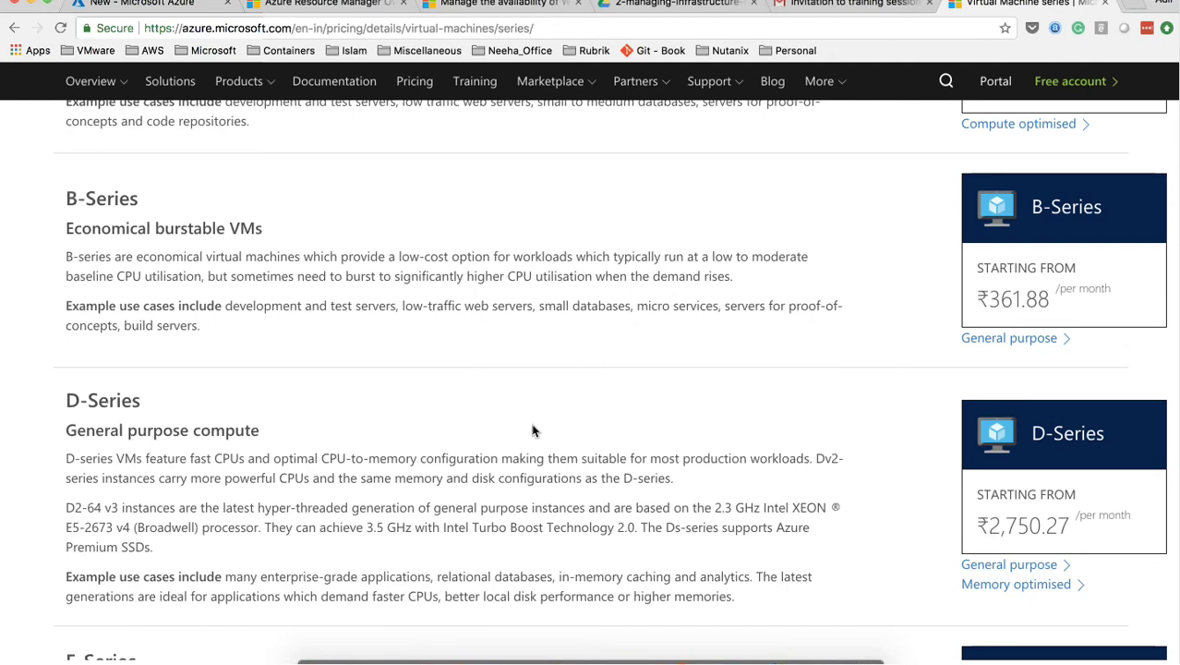
scroll(543, 458, "down", 5)
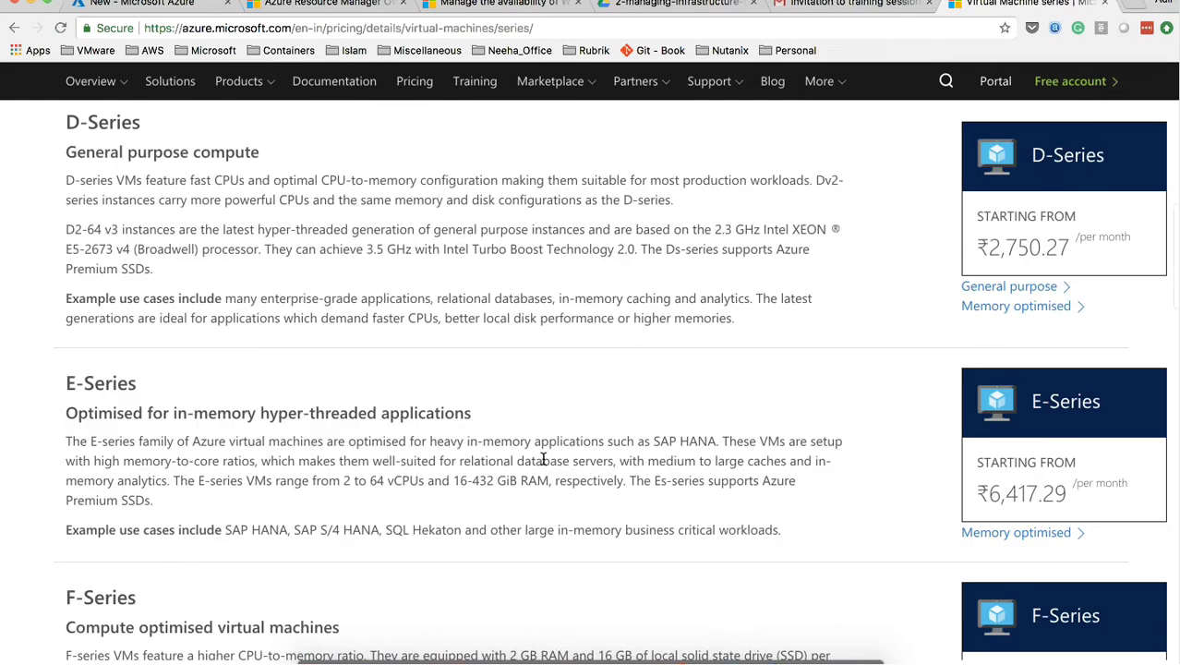
Return to the Azure portal and start creating a Windows Server 2016 VM from the popular Marketplace offerings
left_click(112, 4)
key("super+Tab")
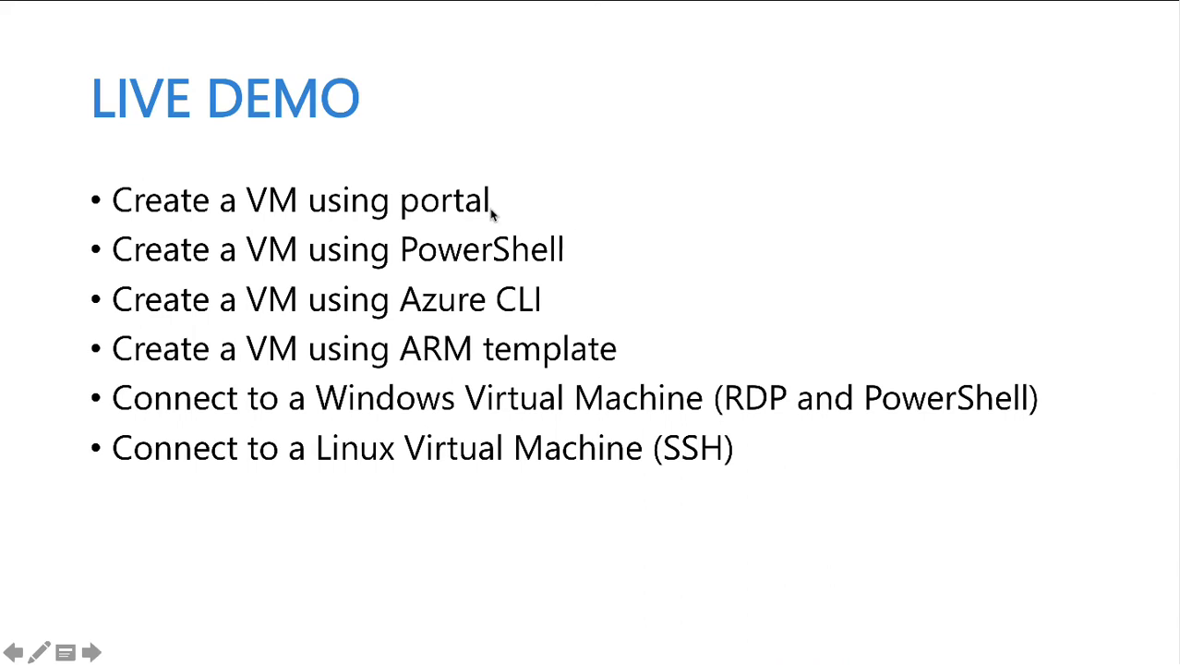
key("super+Tab")
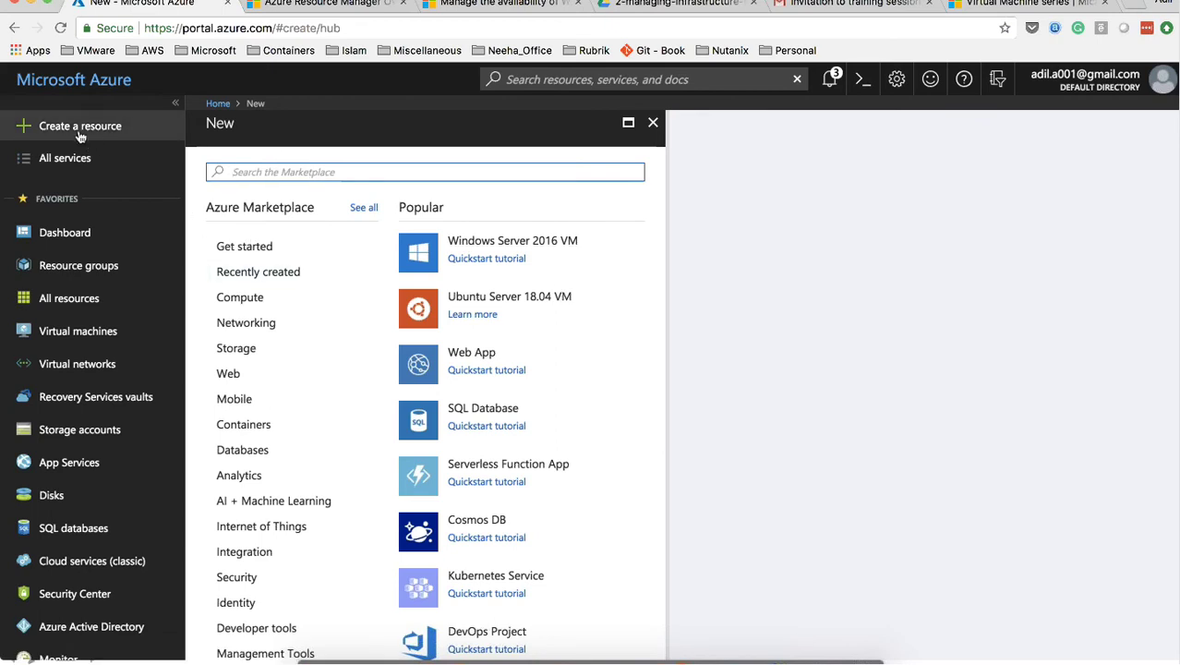
left_click(529, 251)
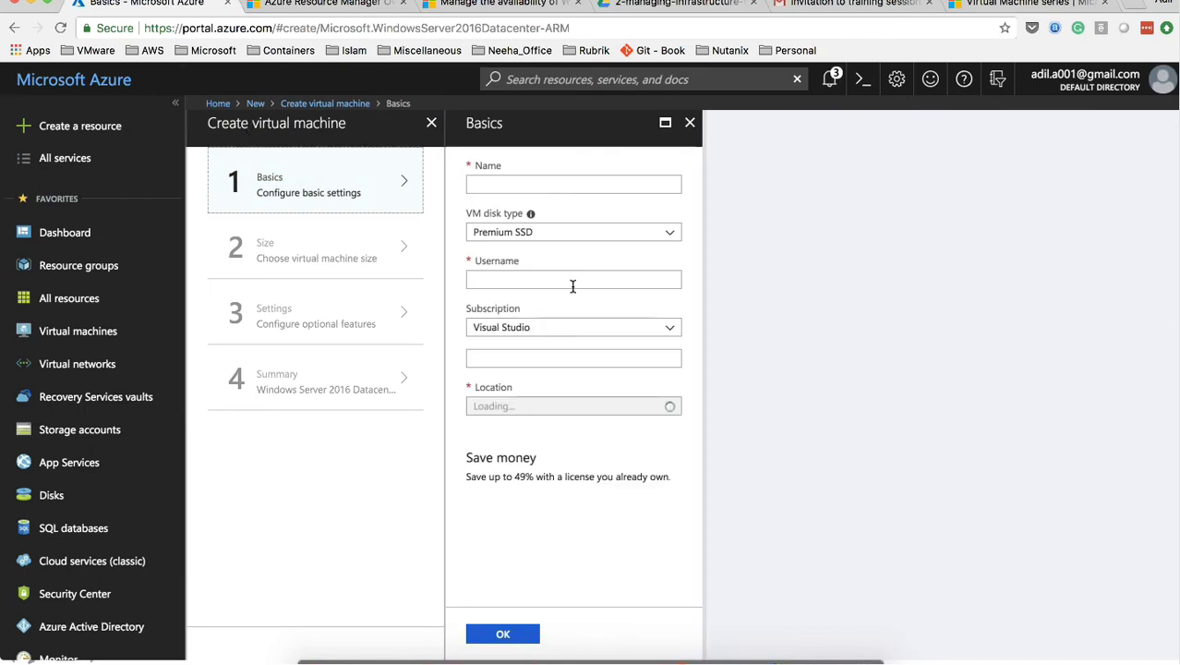
Name the virtual machine WindowsVM and choose Premium SSD as its disk type
left_click(508, 182)
type("WindowsVM")
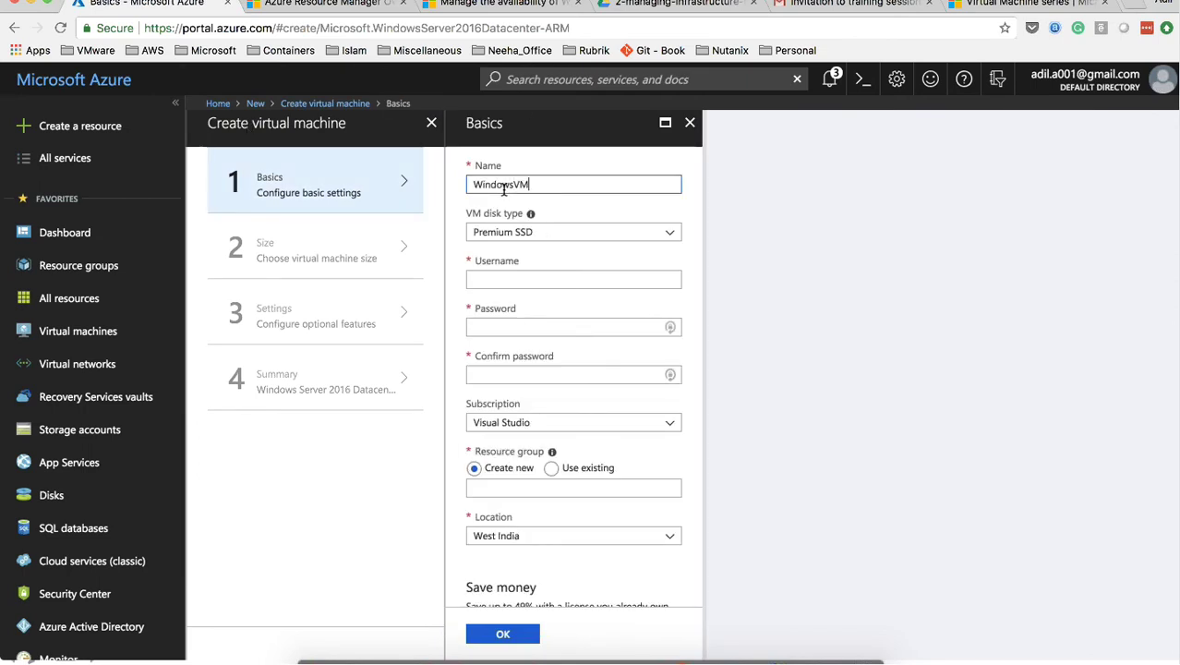
left_click(671, 238)
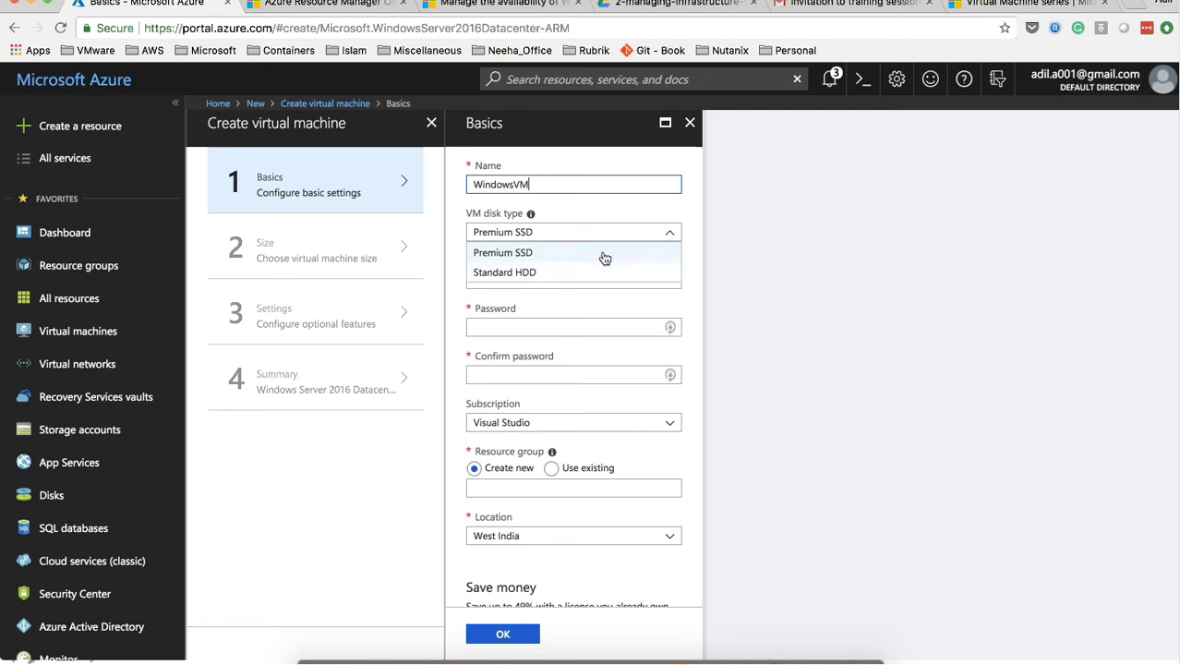
left_click(605, 255)
Set the VM's administrator username to AzureAdmin, then enter and confirm the account password
left_click(528, 281)
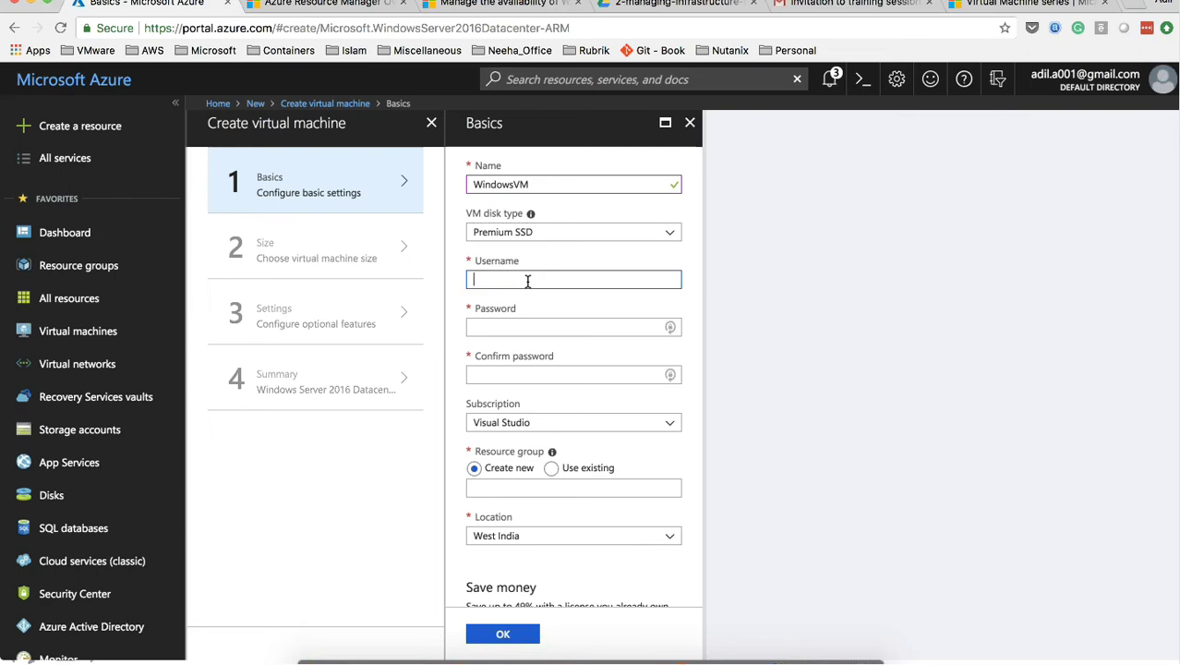
type("AzureAdmin")
key("Tab")
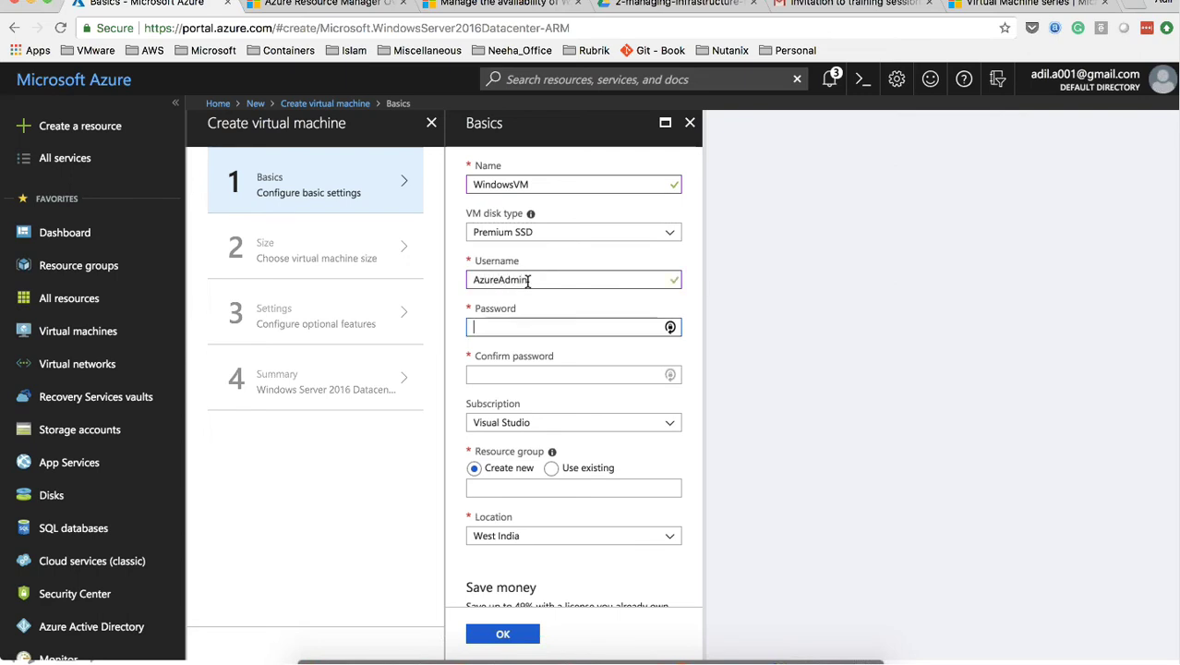
type("•••••••••••••••")
key("Tab")
type("•••••••••••")
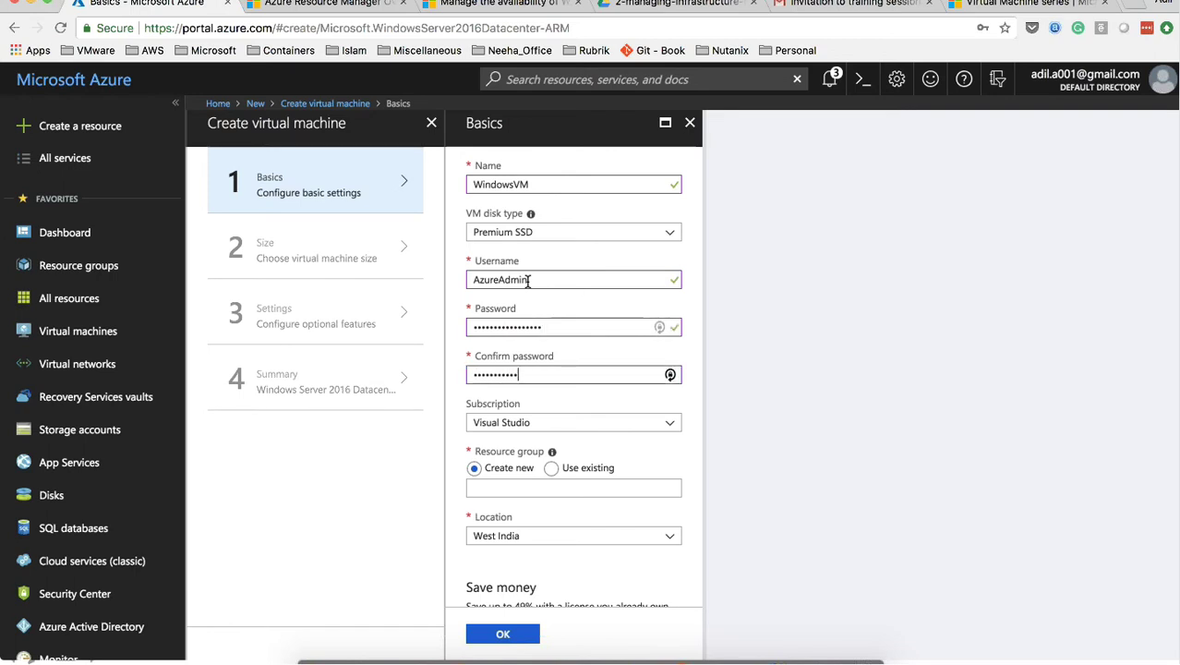
type("••••")
key("Tab")
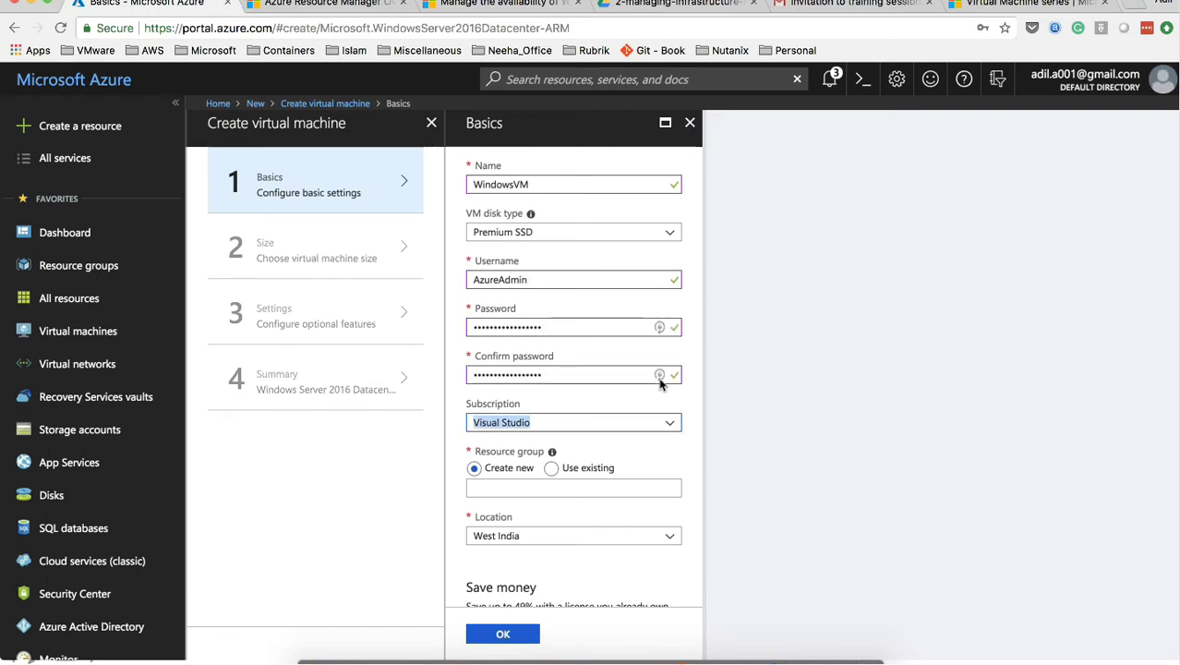
Assign the VM to a new resource group AzureVMs in the South India location and accept the basic settings
left_click(528, 490)
type("Azure")
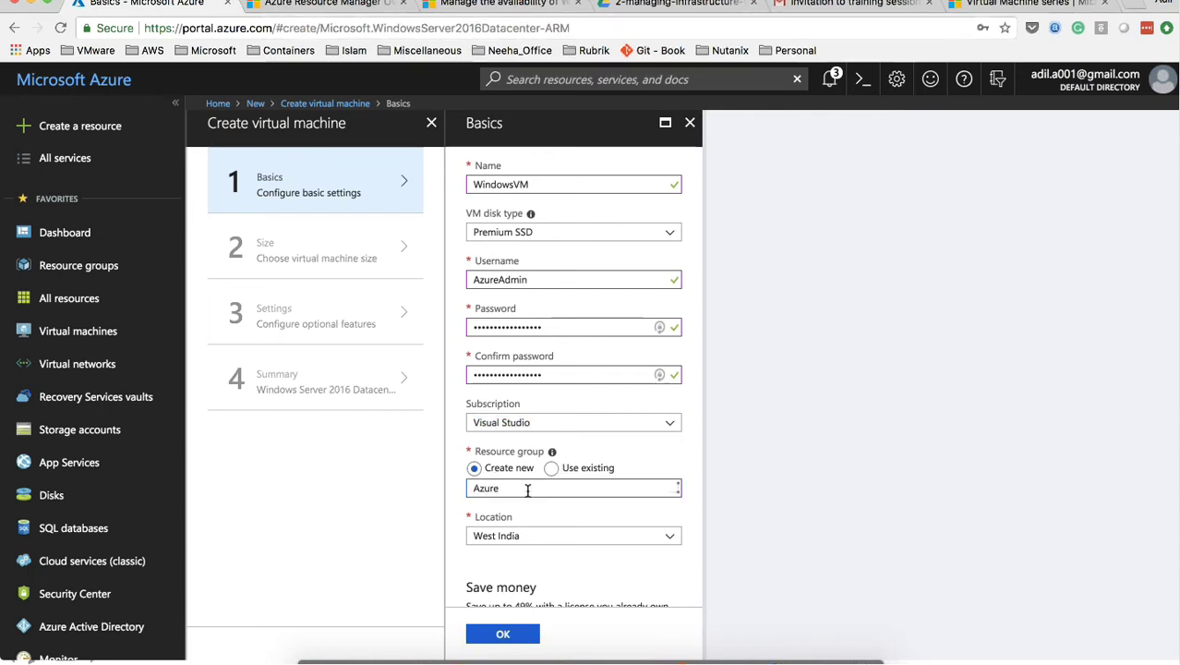
type("VMs")
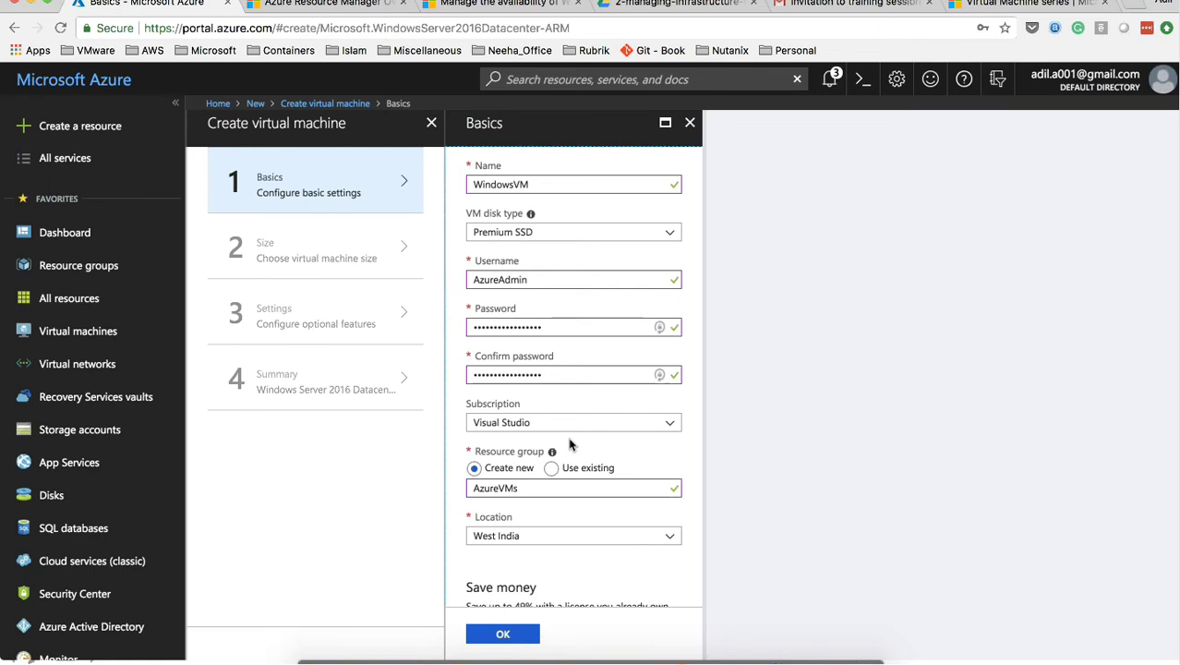
mouse_move(556, 456)
scroll(636, 450, "down", 2)
left_click(573, 463)
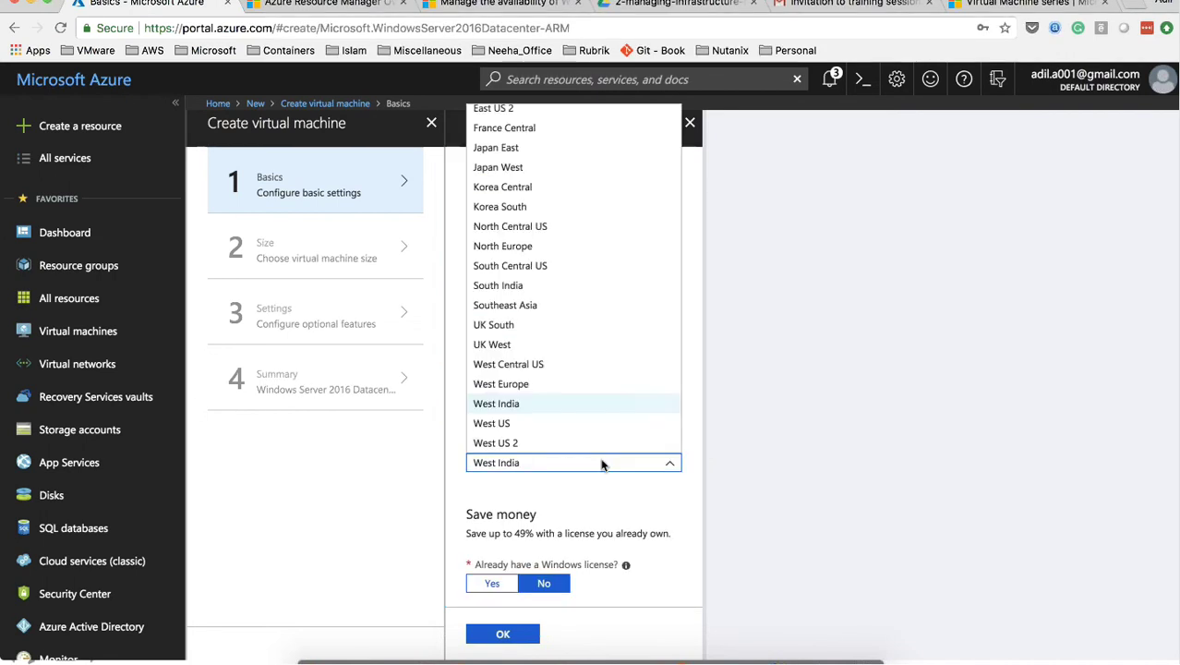
left_click(537, 288)
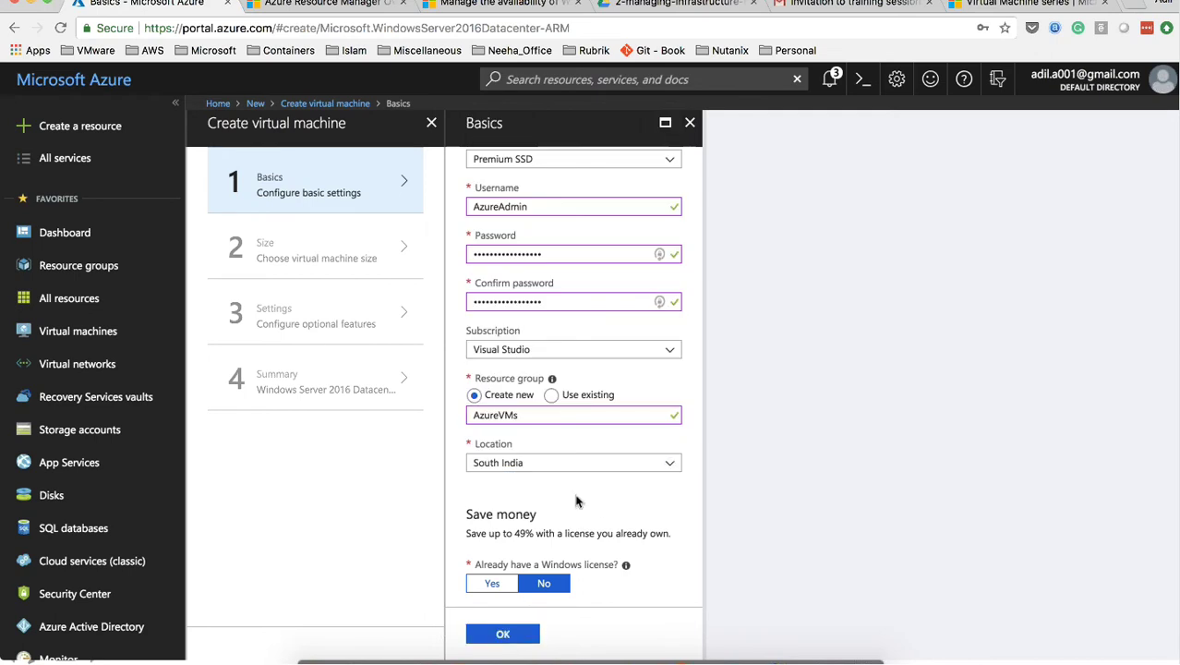
left_click(494, 634)
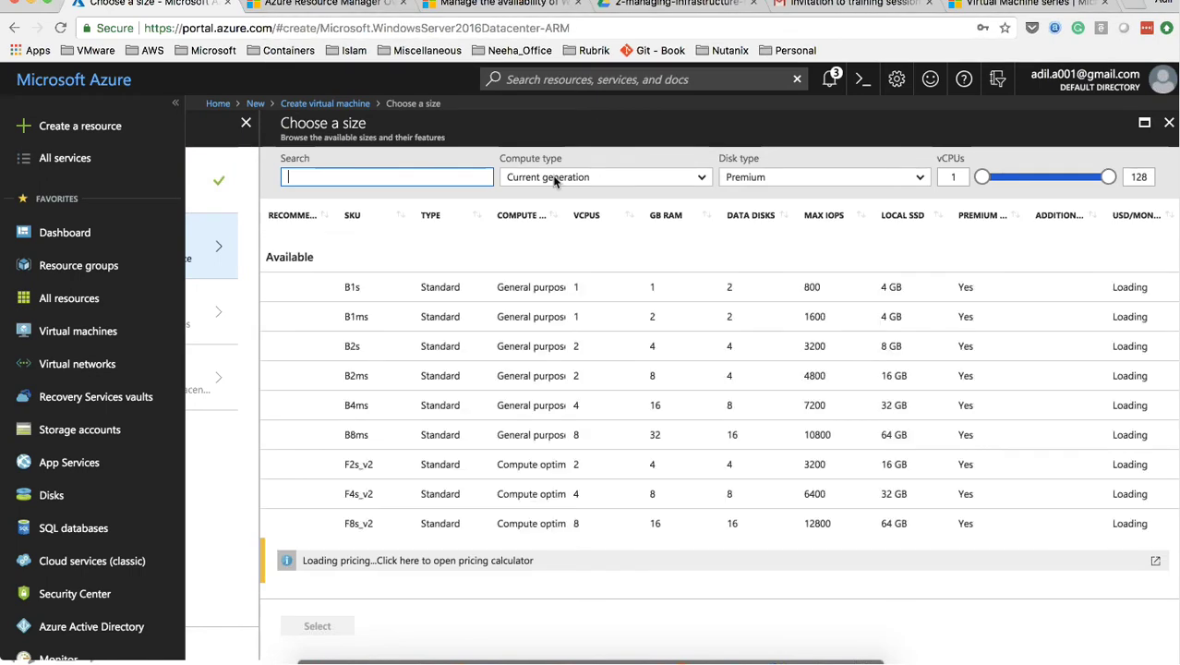
Filter the VM sizes to the General purpose compute type and select the DS1_v2 size for the machine
left_click(701, 177)
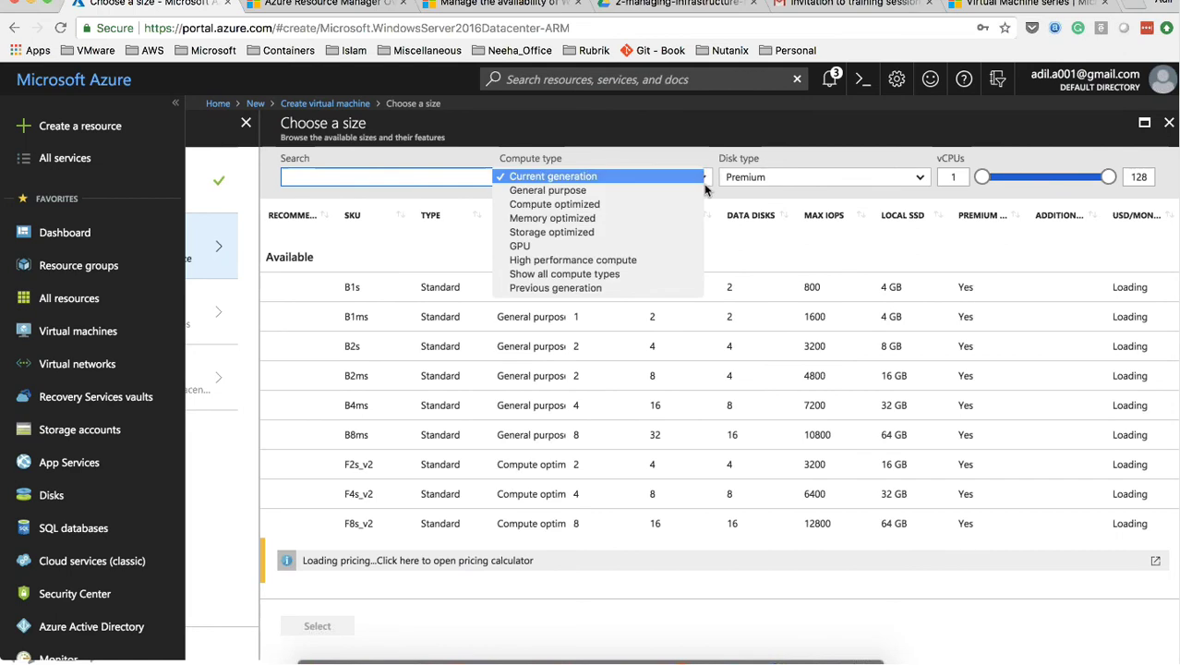
left_click(605, 190)
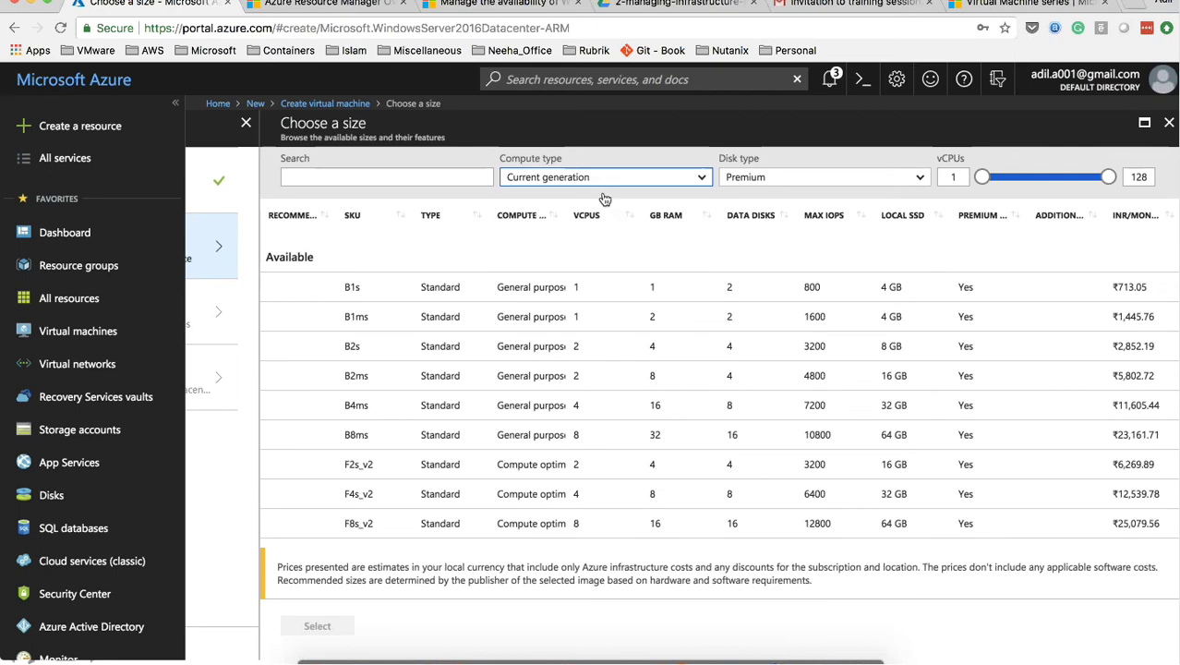
left_click(506, 386)
scroll(507, 390, "left", 10)
scroll(507, 390, "right", 10)
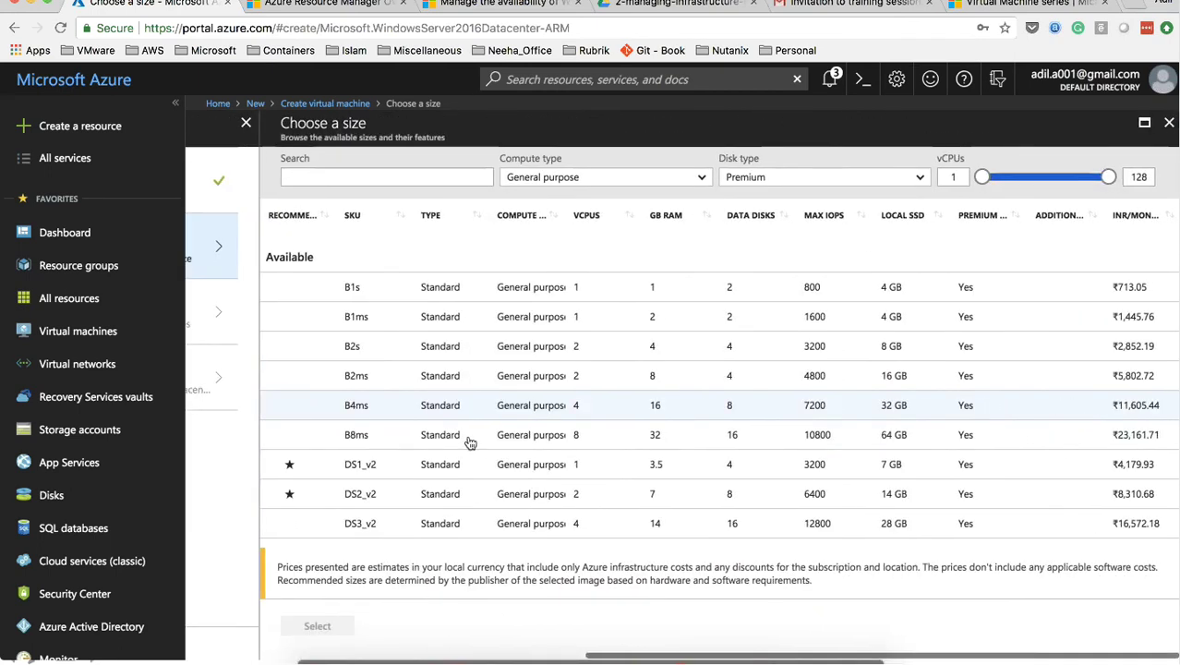
scroll(505, 477, "down", 1)
left_click(517, 445)
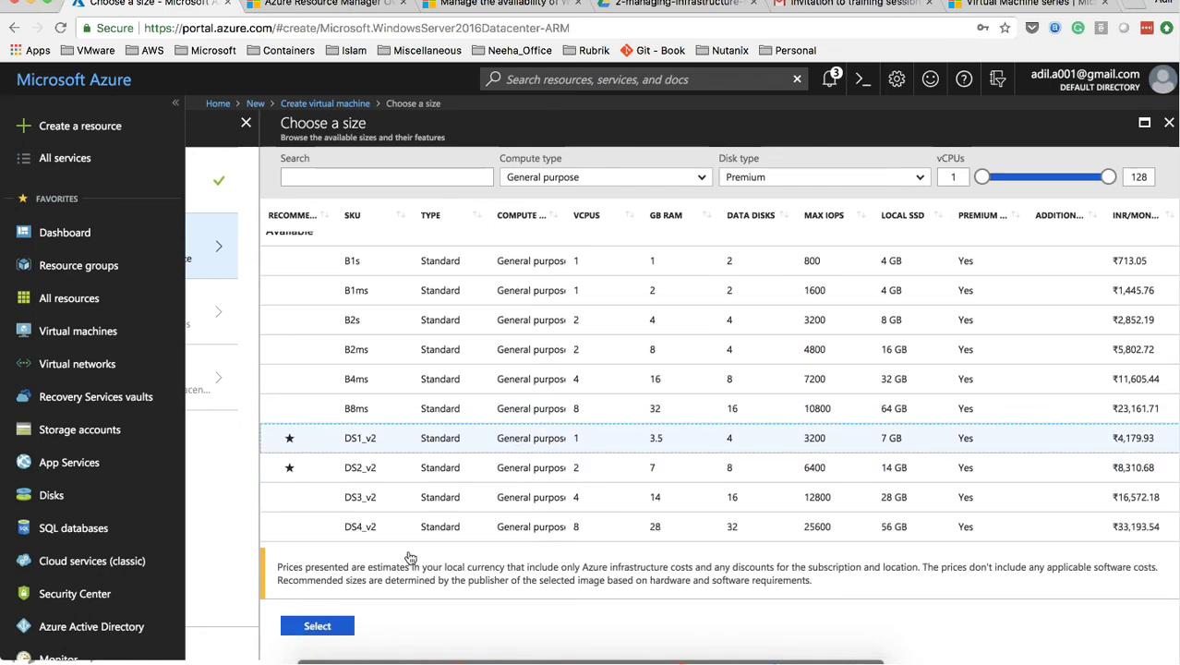
left_click(317, 626)
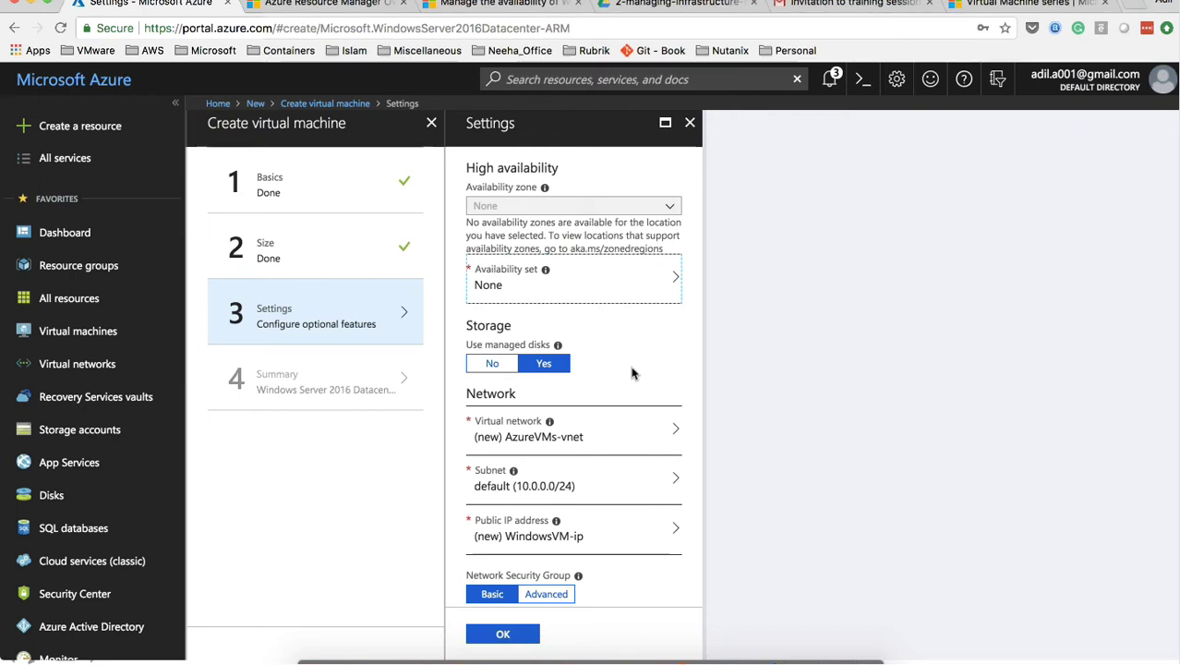
key("super+Tab")
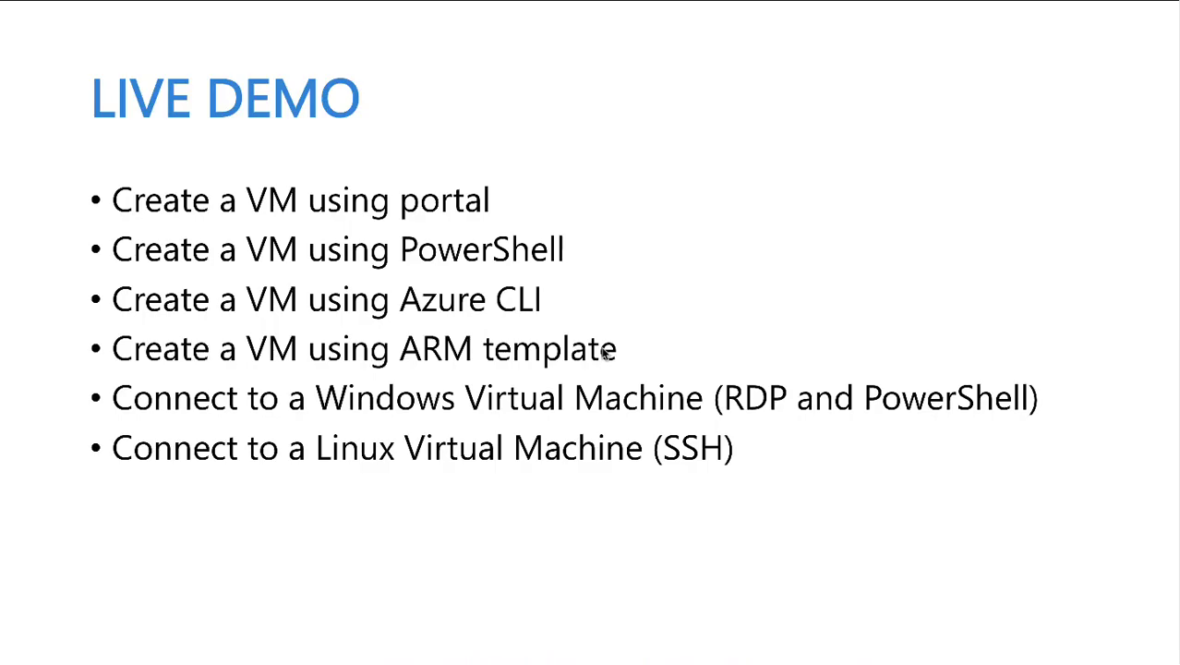
left_click(605, 352)
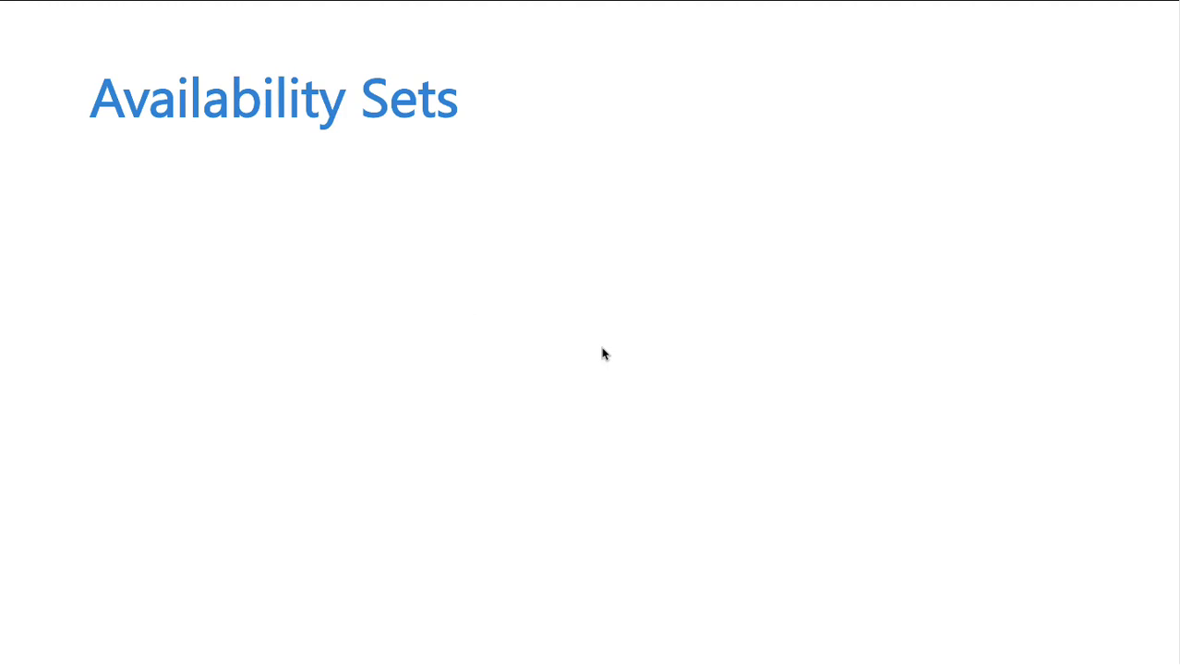
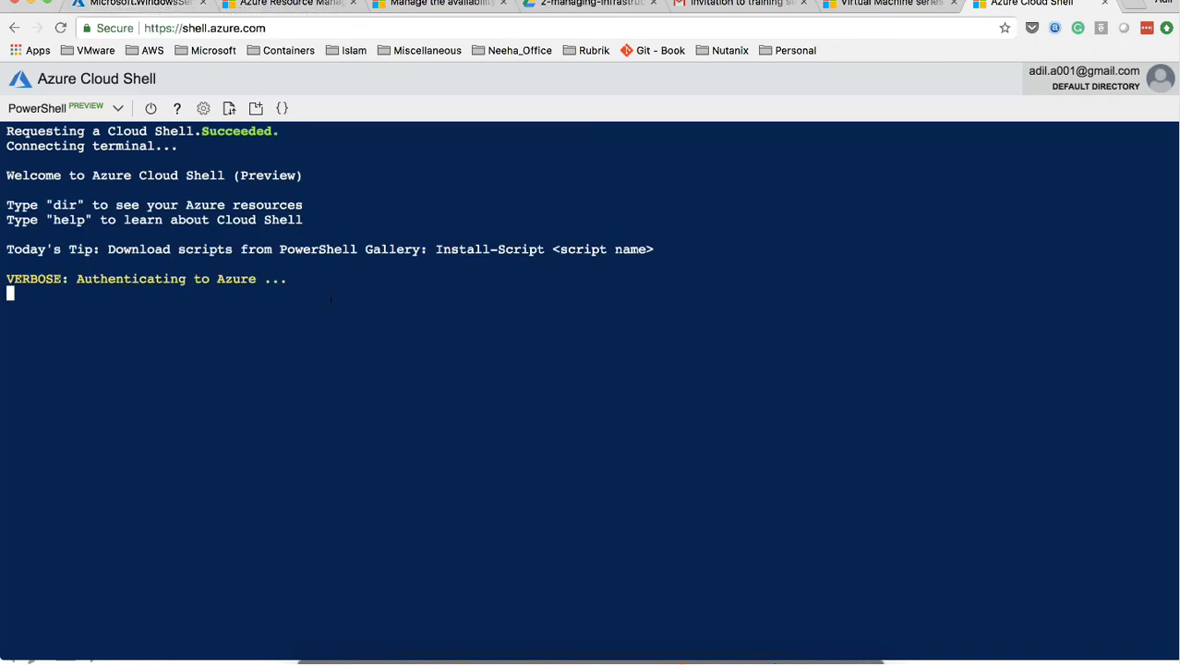
Switch to Visual Studio Code and copy the four variable definitions at the start of deploy-linux-vm-powershell.ps1
key("super+Tab")
key("super+Tab")
key("super+Tab")
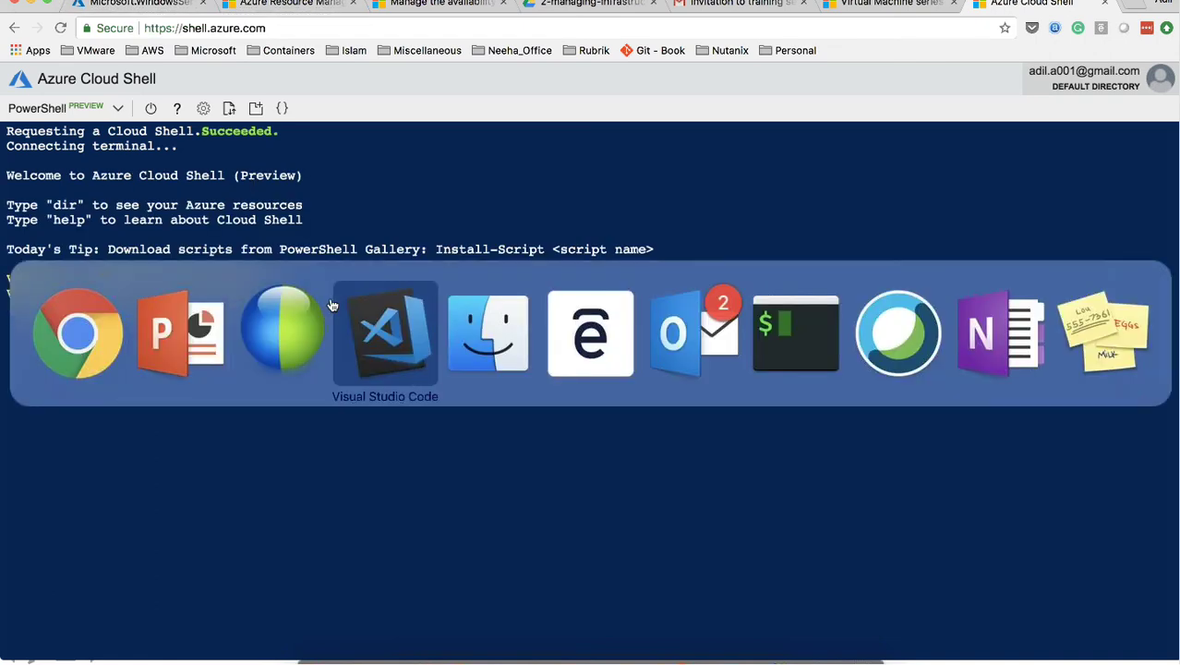
scroll(495, 203, "up", 10)
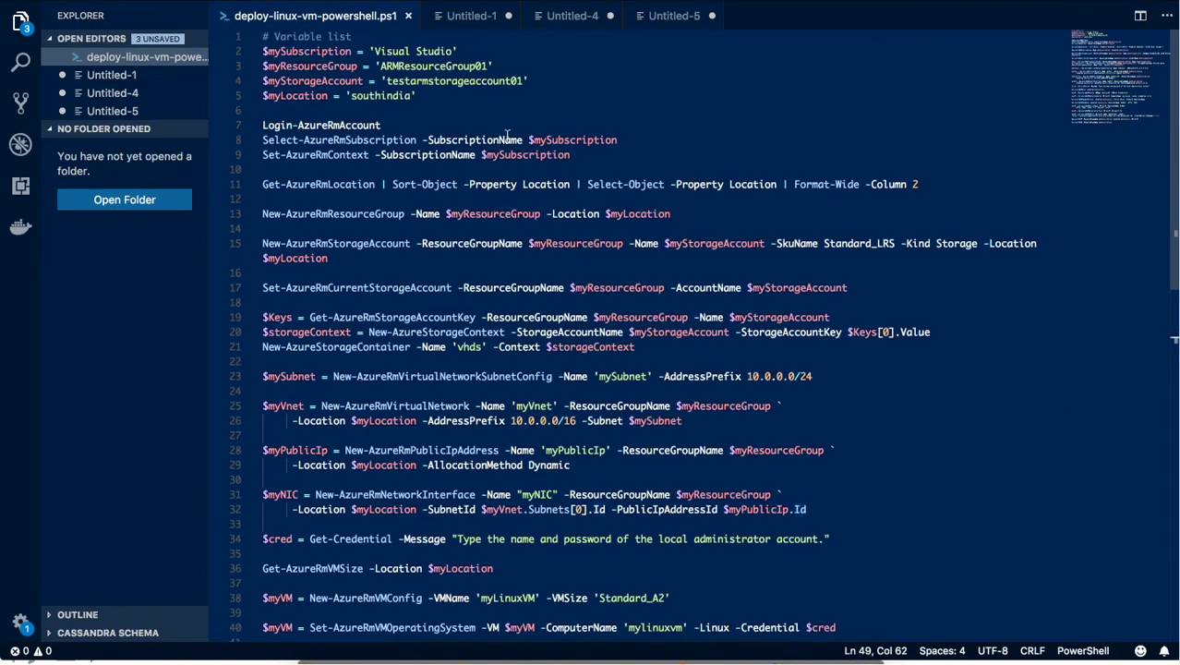
scroll(534, 270, "down", 2)
scroll(533, 270, "up", 2)
left_click_drag(420, 90, 260, 51)
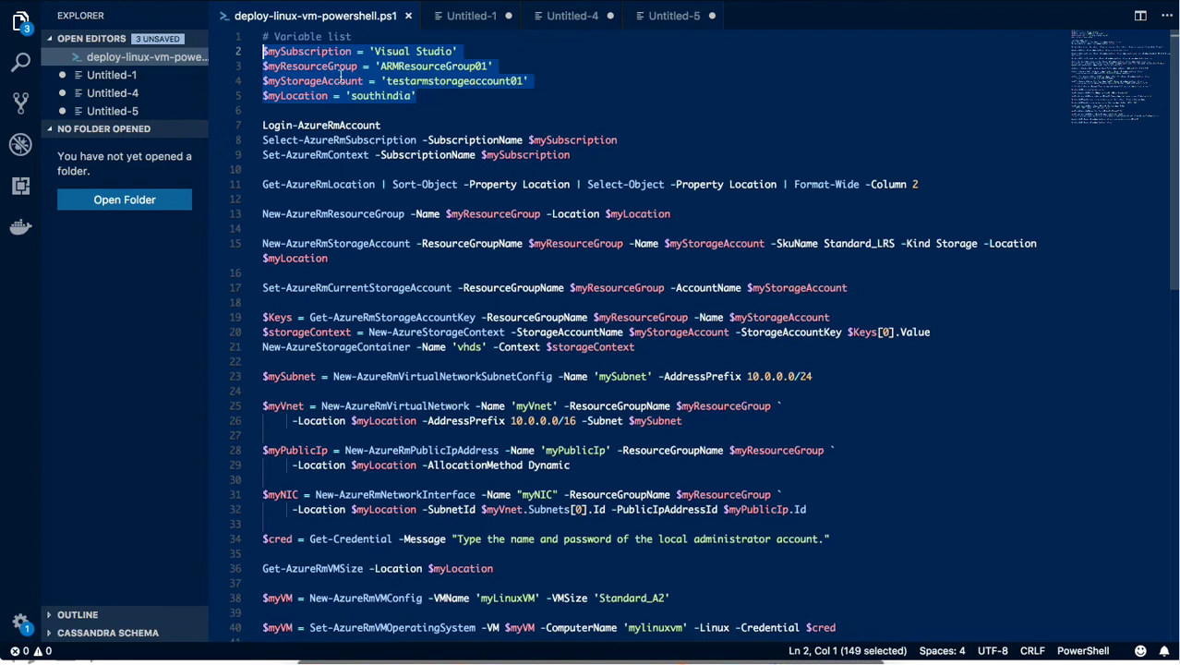
left_click_drag(442, 102, 261, 52)
In Azure Cloud Shell, define $mySubscription = 'Visual Studio', $myResourceGroup = 'ARMResourceGroup01', $myStorageAccount = 'testarmstorageaccount01' and $myLocation = 'southindia'
key("super+Tab")
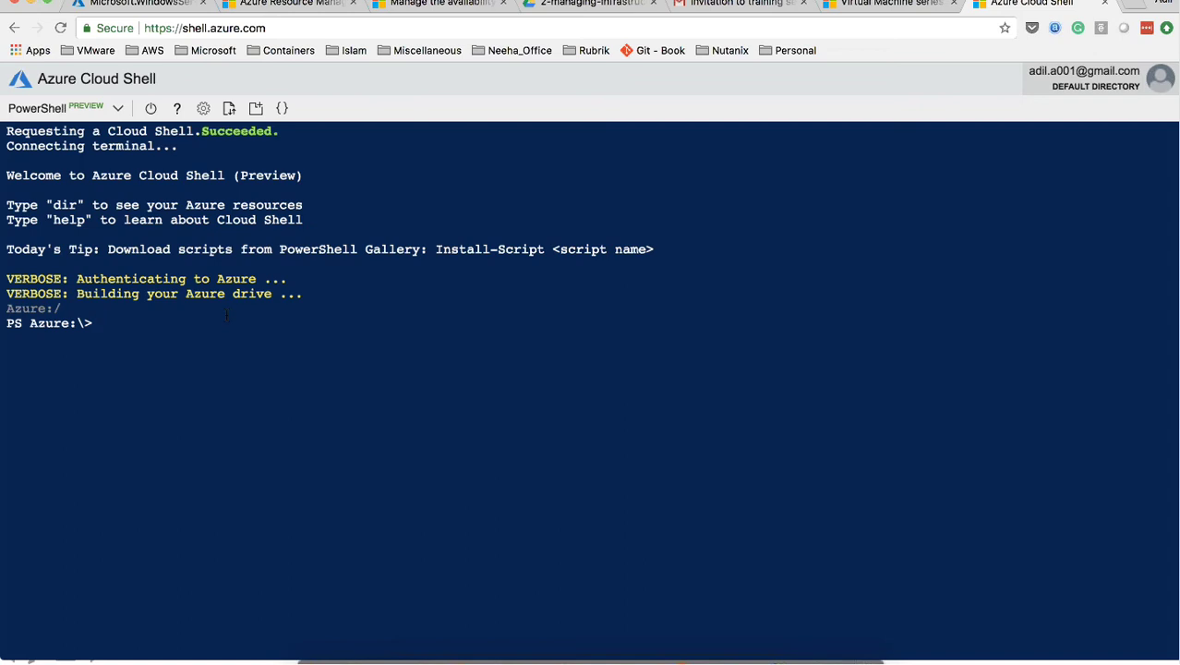
type("$mySubscription = 'Visual Studio'")
key("Return")
type("$myResourceGroup = 'ARMResourceGroup01'")
key("Return")
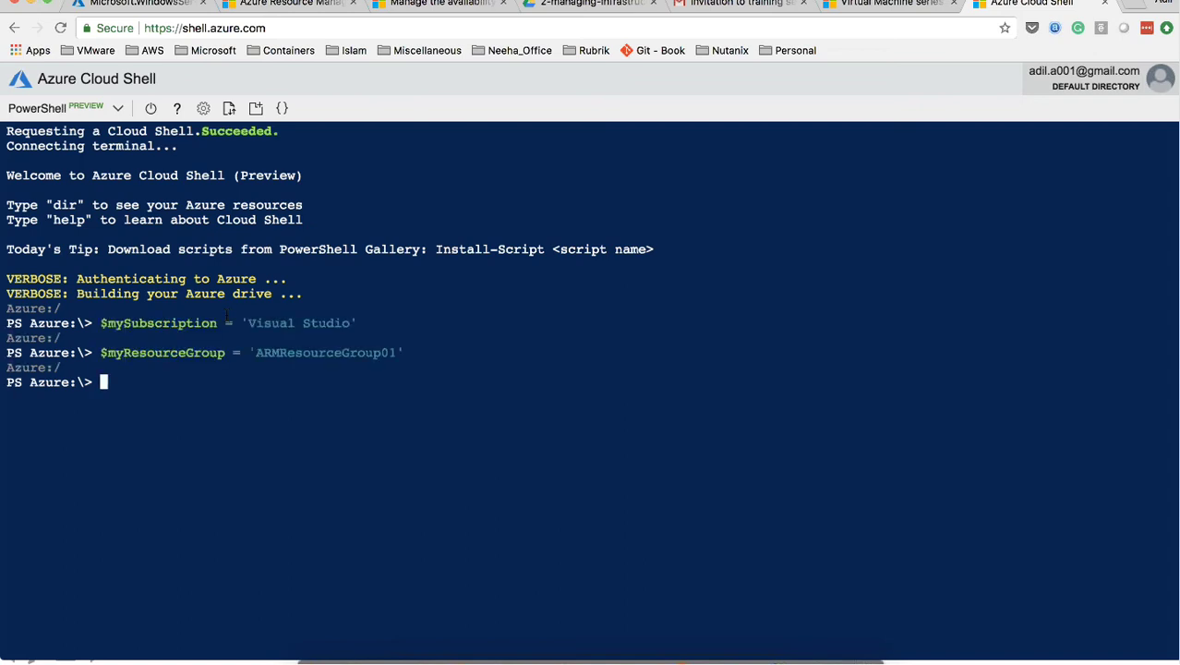
type("$myStorageAccount = 'testarmstorageaccount01'")
key("Return")
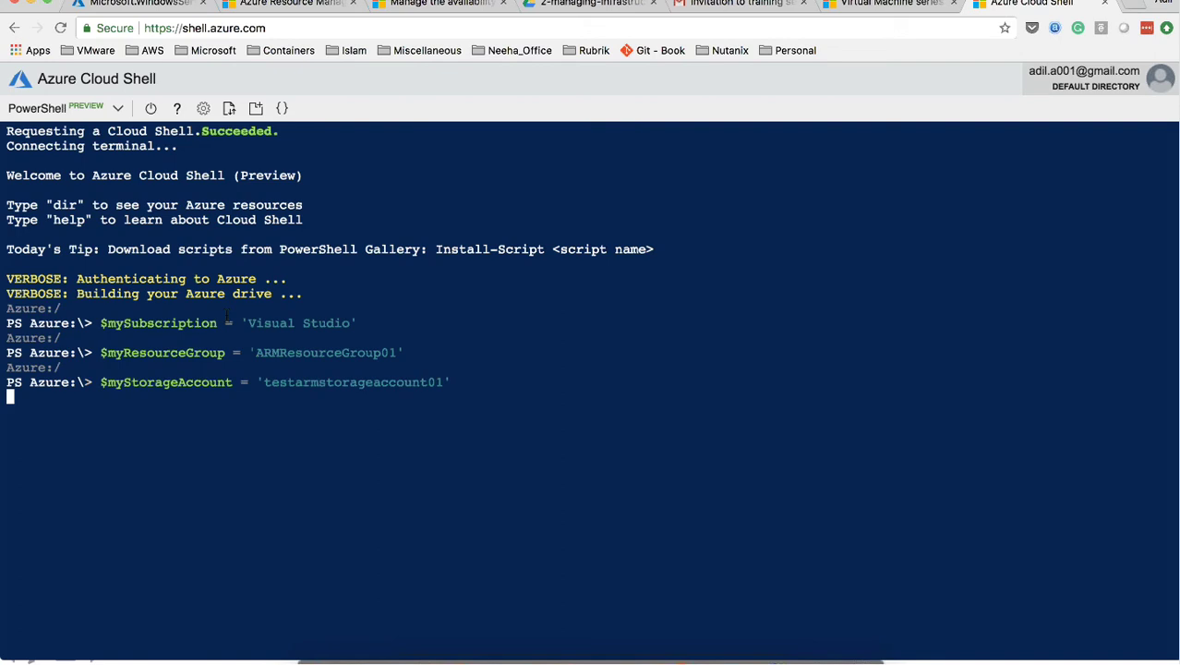
type("$myLocation = 'southindia'")
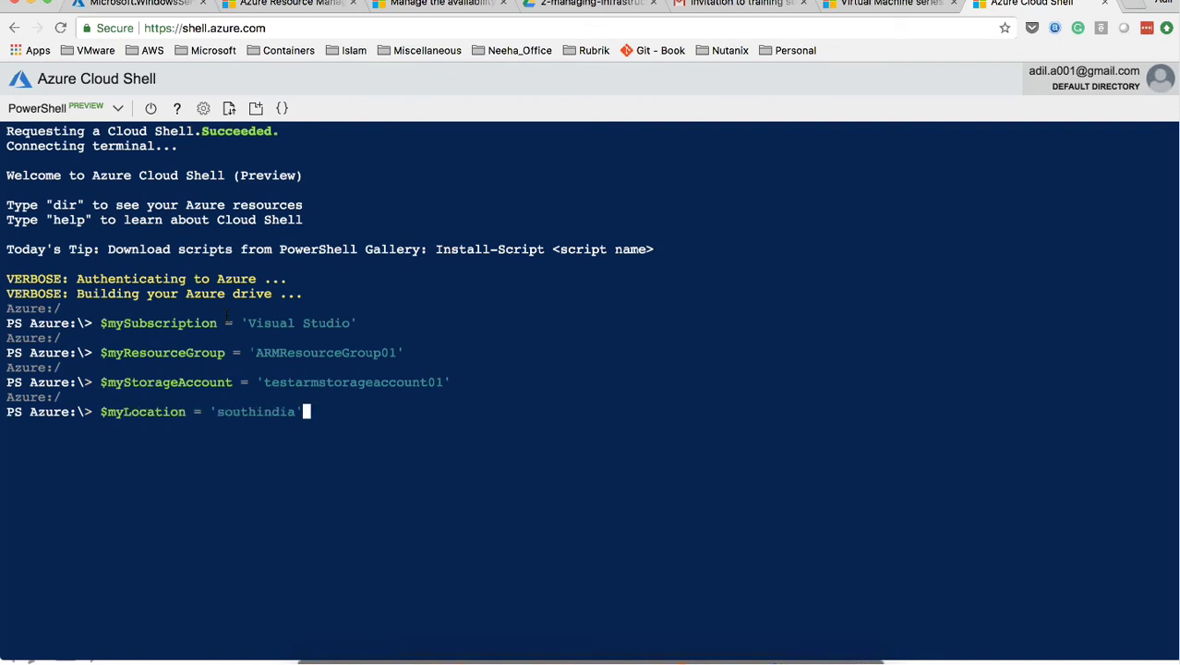
key("Return")
Copy the Select-AzureRmSubscription line from the Visual Studio Code script and run it in Cloud Shell with $mySubscription
key("super+Tab")
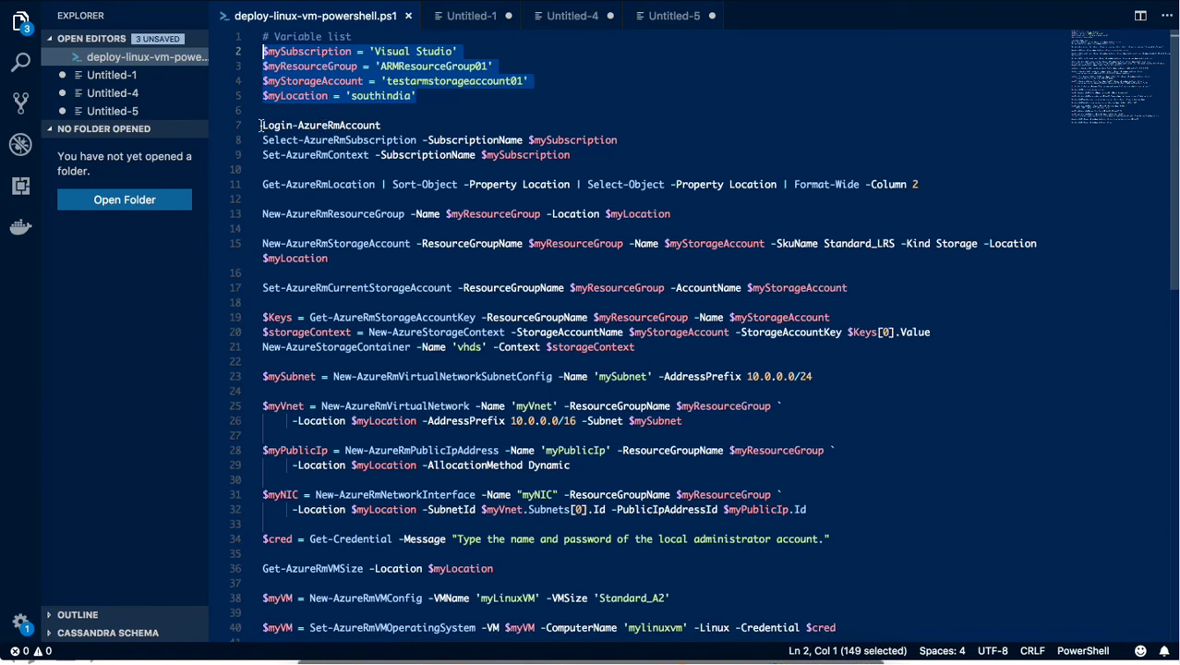
left_click_drag(388, 125, 262, 127)
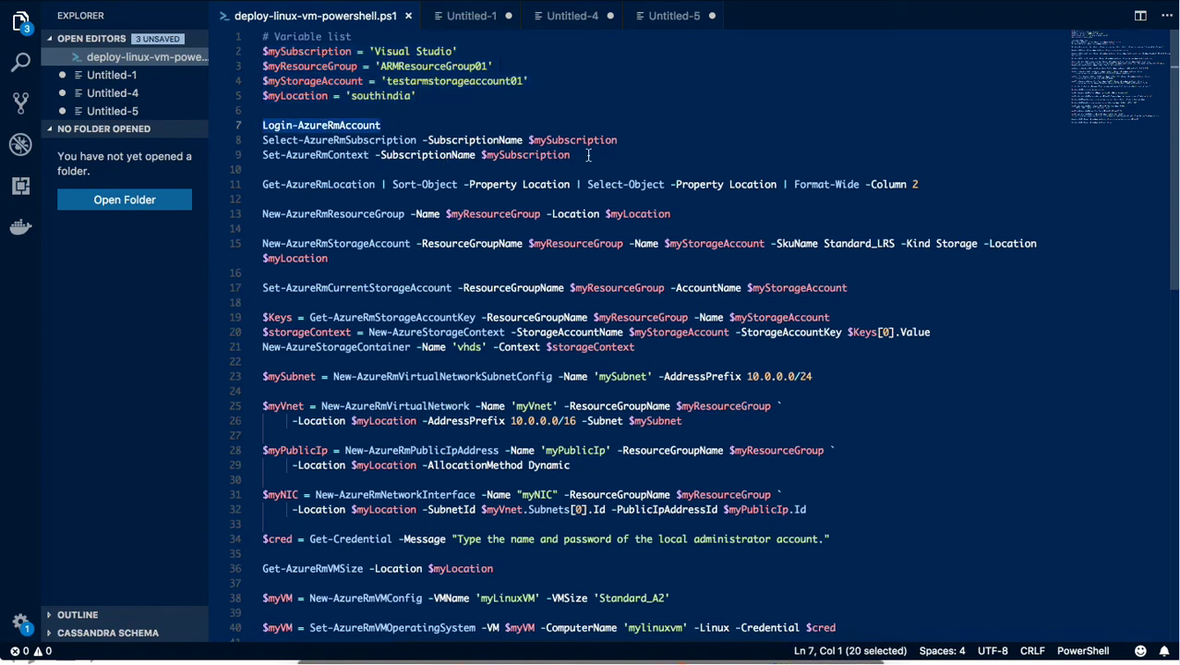
left_click_drag(630, 140, 265, 143)
key("super+c")
key("super+Tab")
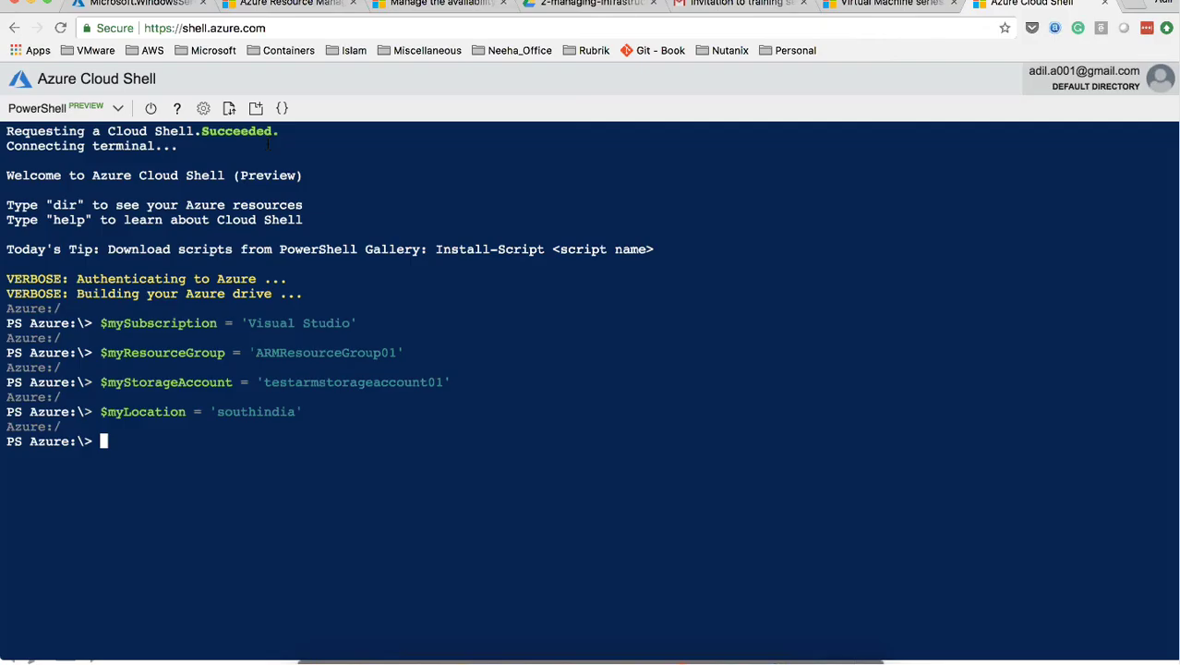
key("super+v")
key("Return")
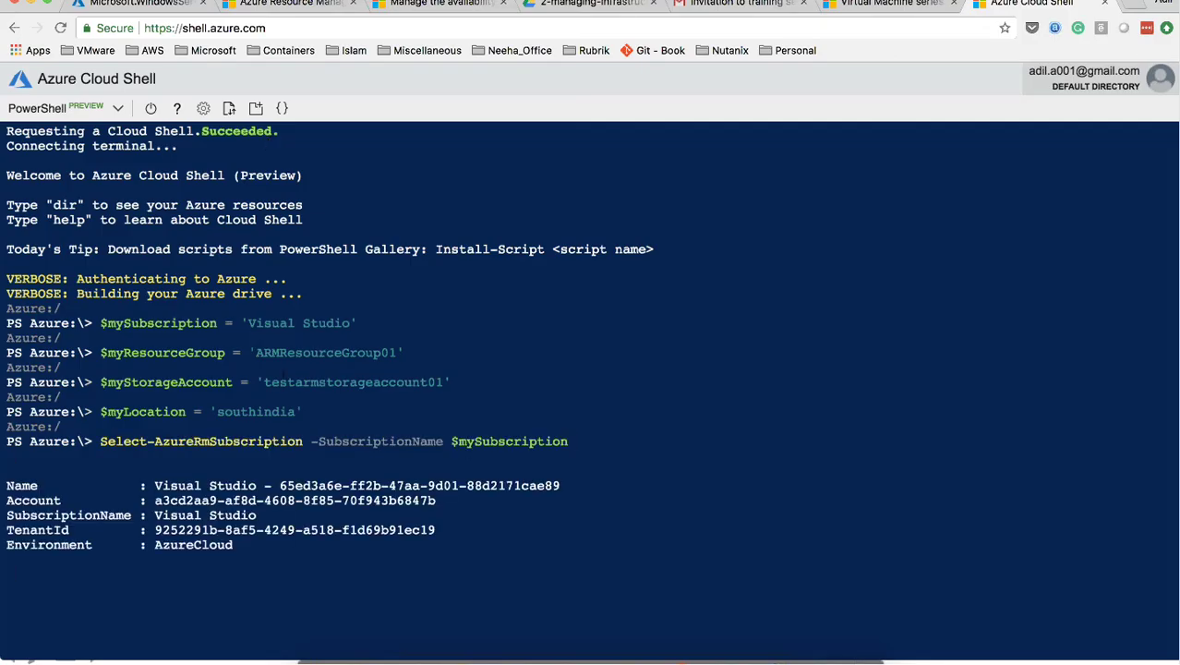
Copy the Set-AzureRmContext line from the Visual Studio Code script and run it in Cloud Shell for $mySubscription
key("super+Tab")
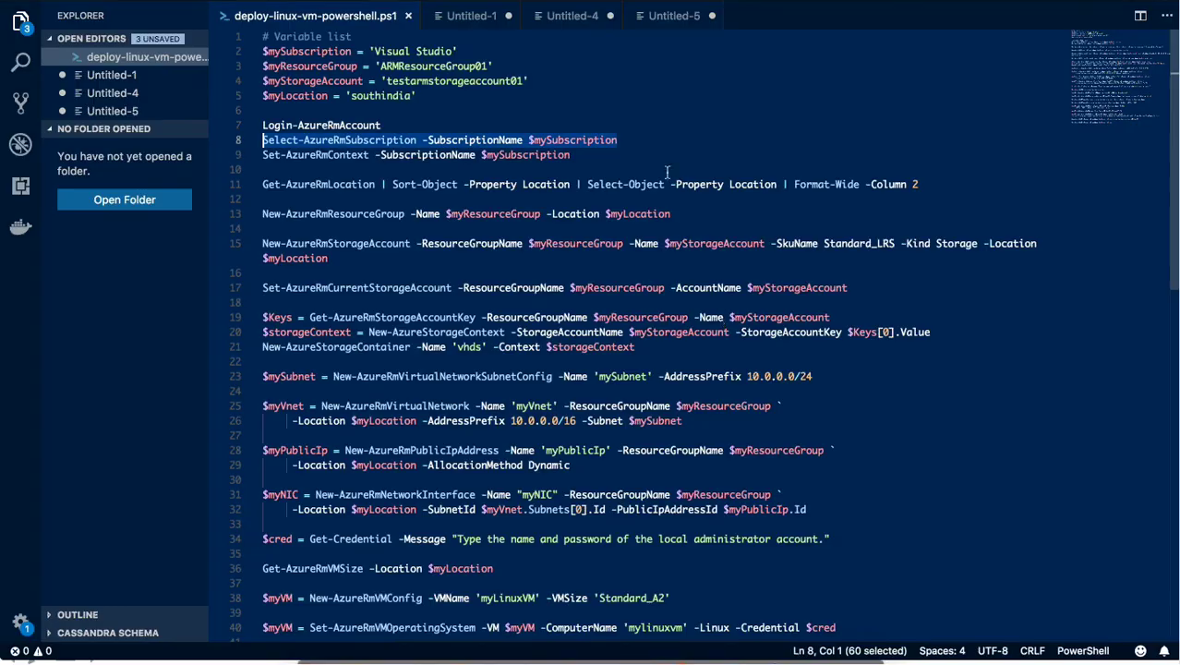
left_click_drag(601, 157, 259, 161)
key("super+c")
key("super+Tab")
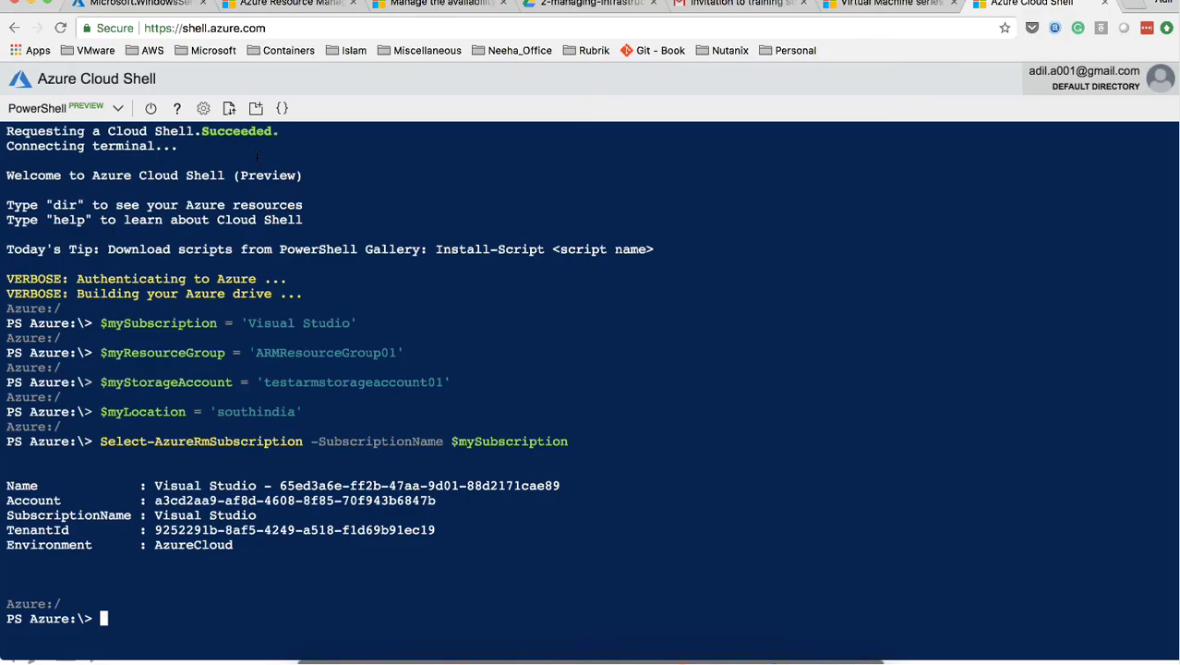
key("super+v")
key("Return")
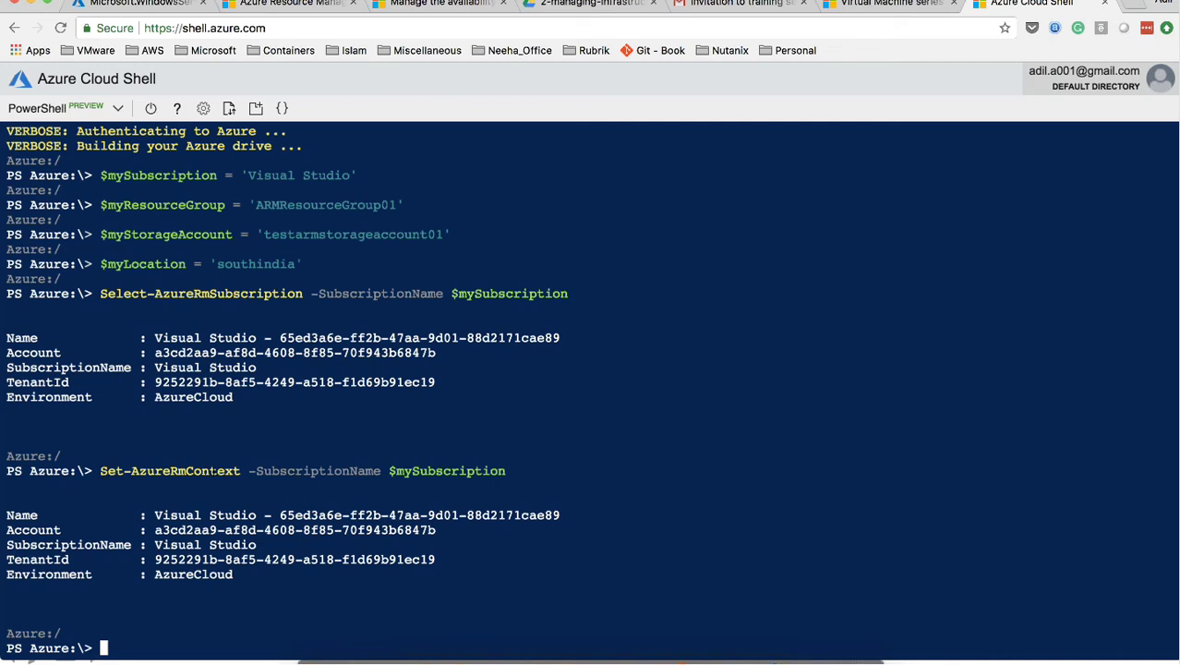
Create the resource group by copying the script's New-AzureRmResourceGroup line from Visual Studio Code and running it in Cloud Shell
key("super+Tab")
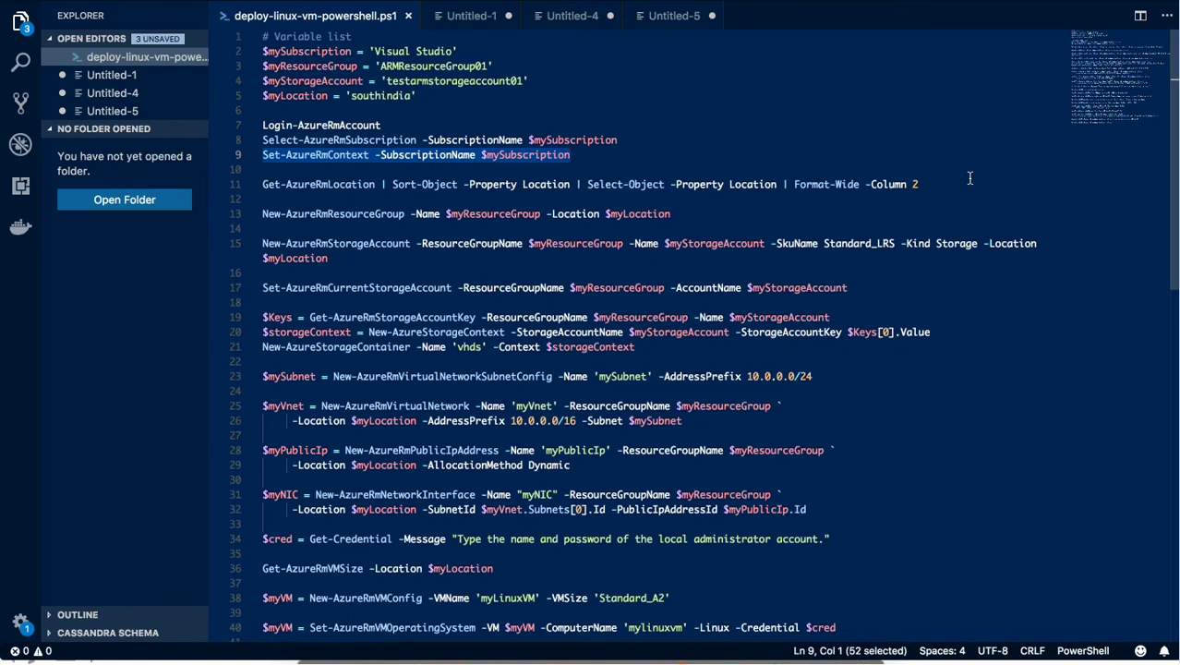
left_click(692, 214)
left_click_drag(692, 213, 265, 220)
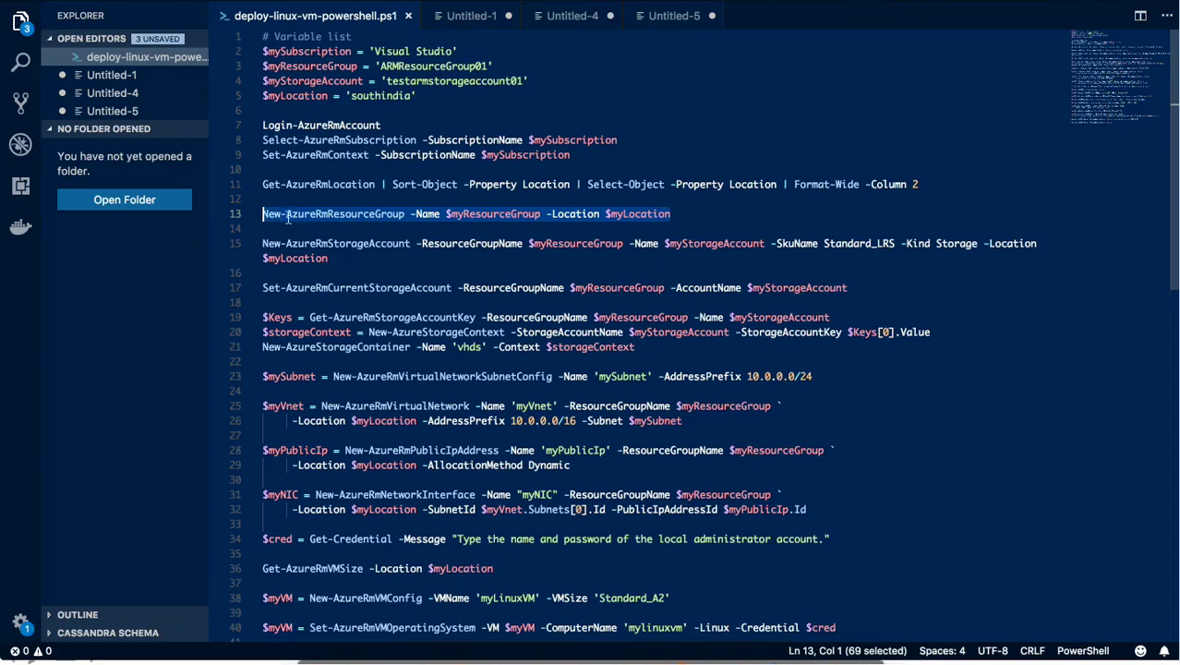
key("super+Tab")
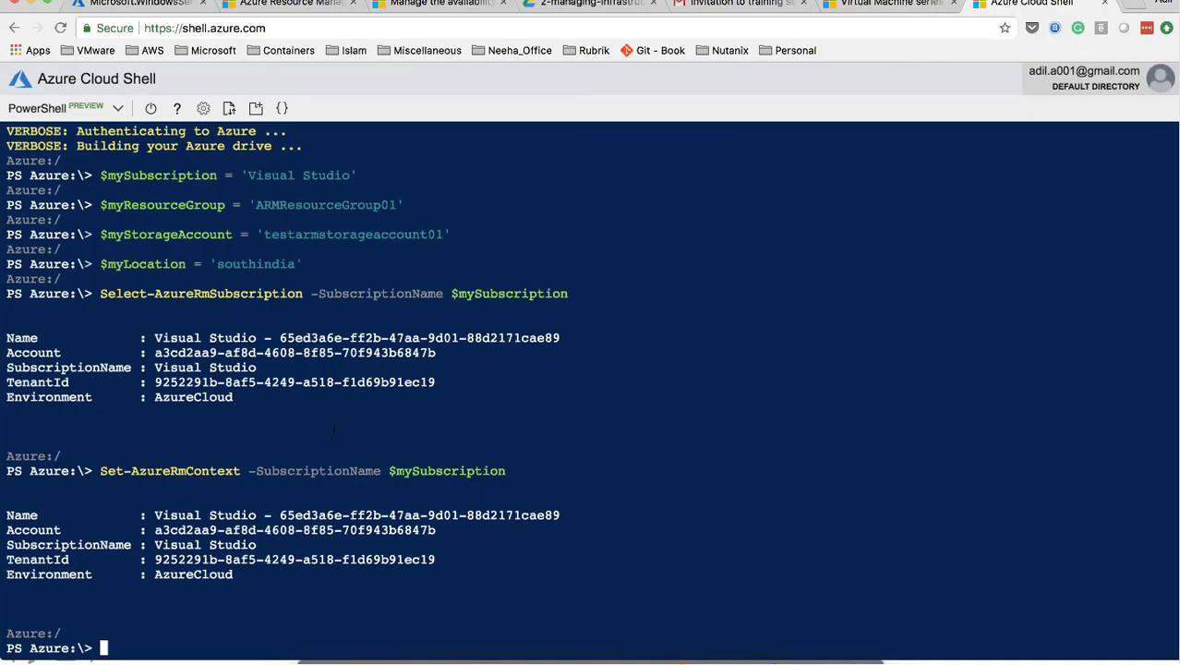
key("super+v")
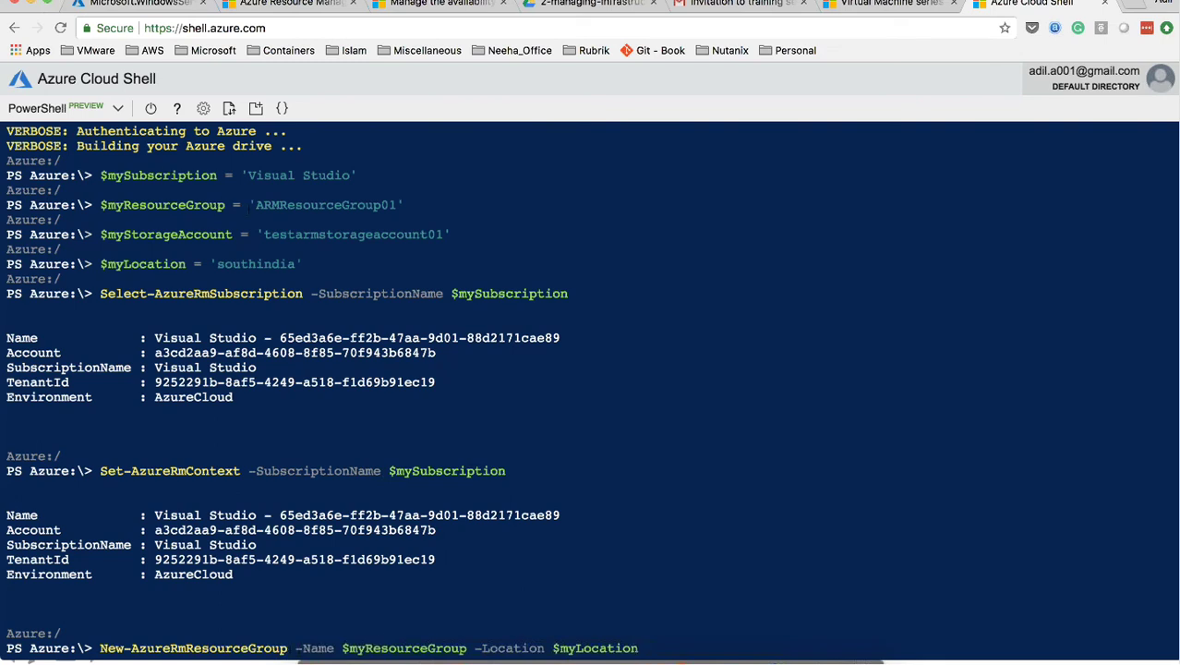
key("Return")
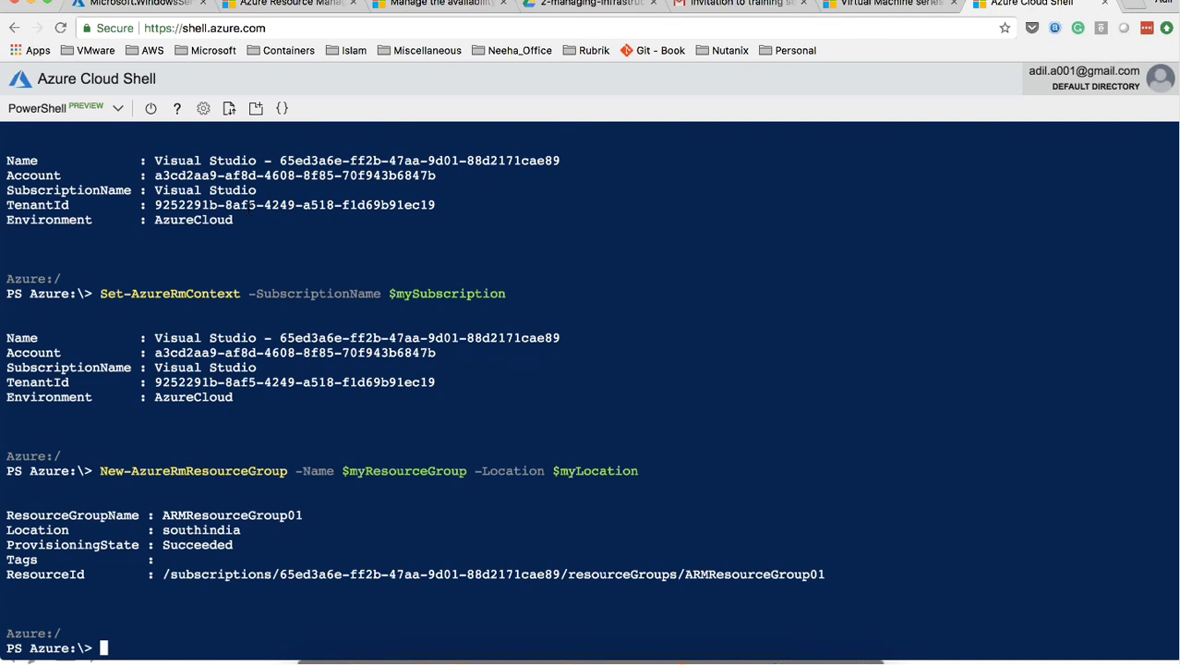
Try to create the Standard_LRS storage account by running the script's New-AzureRmStorageAccount line with $myStorageAccount in Cloud Shell
key("super+Tab")
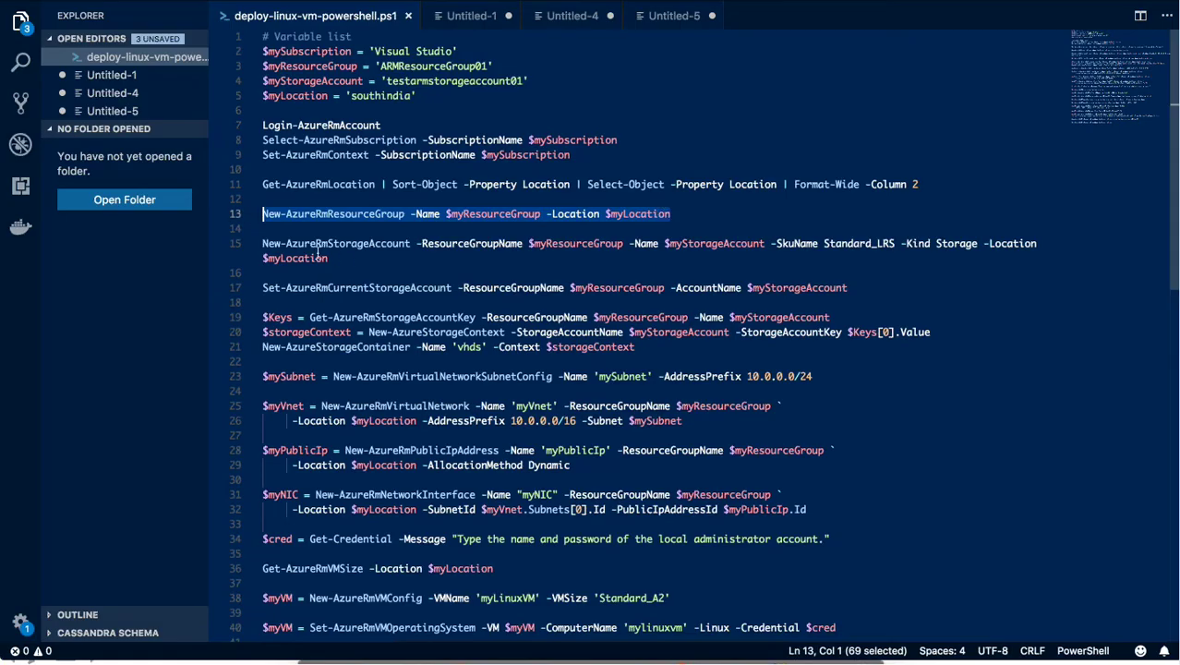
left_click_drag(334, 259, 261, 246)
key("super+Tab")
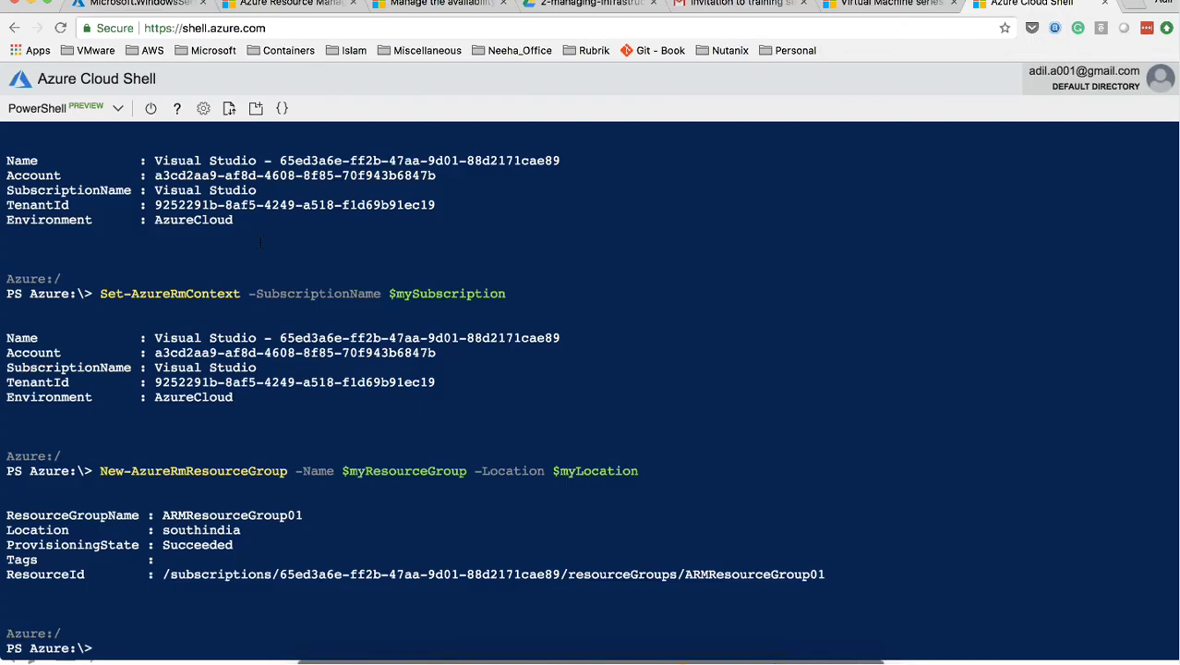
key("super+v")
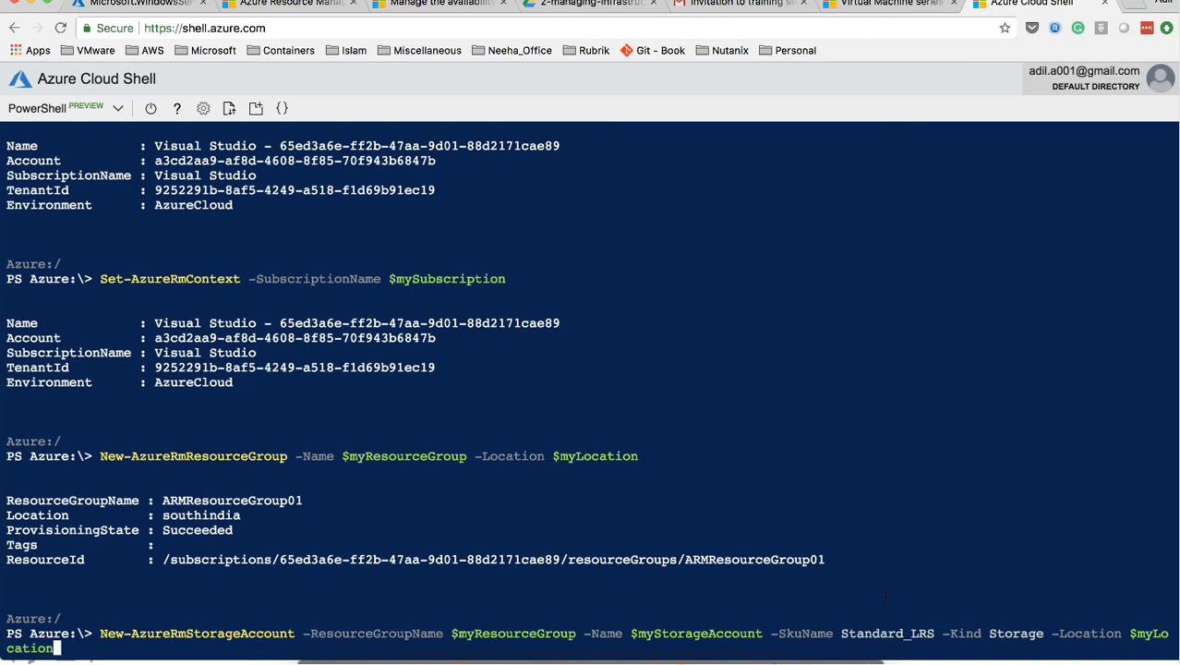
key("Return")
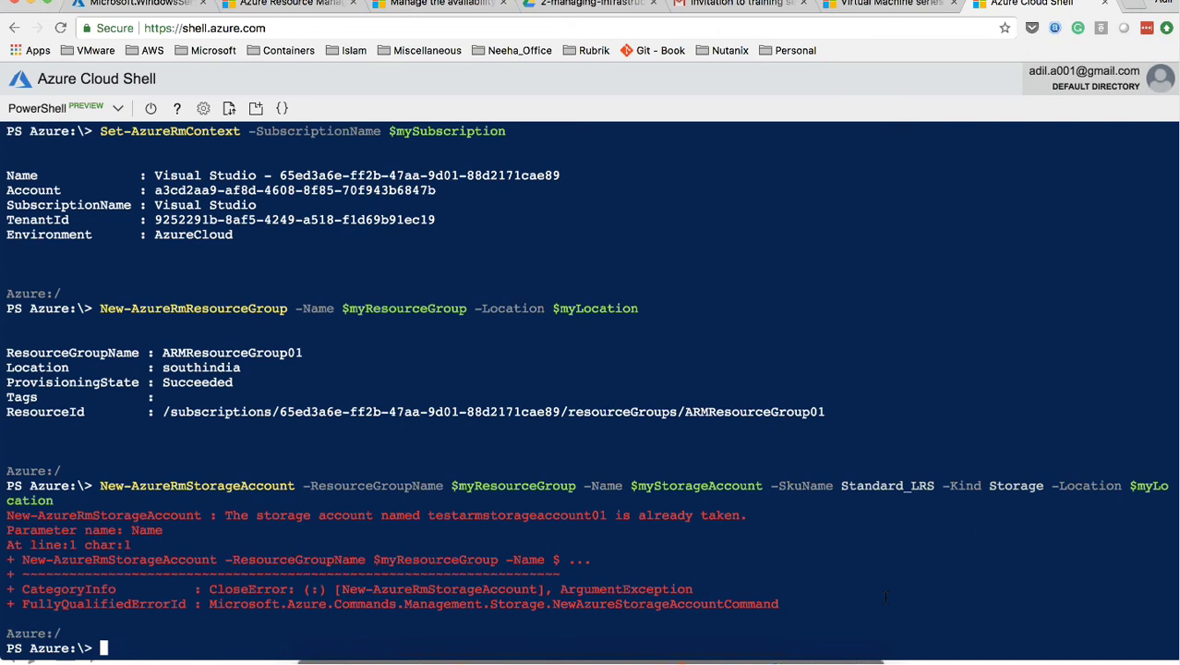
Rerun New-AzureRmStorageAccount in Cloud Shell, replacing $myStorageAccount with a literal name made of the owner's first name plus storageaccount01
key("super+Tab")
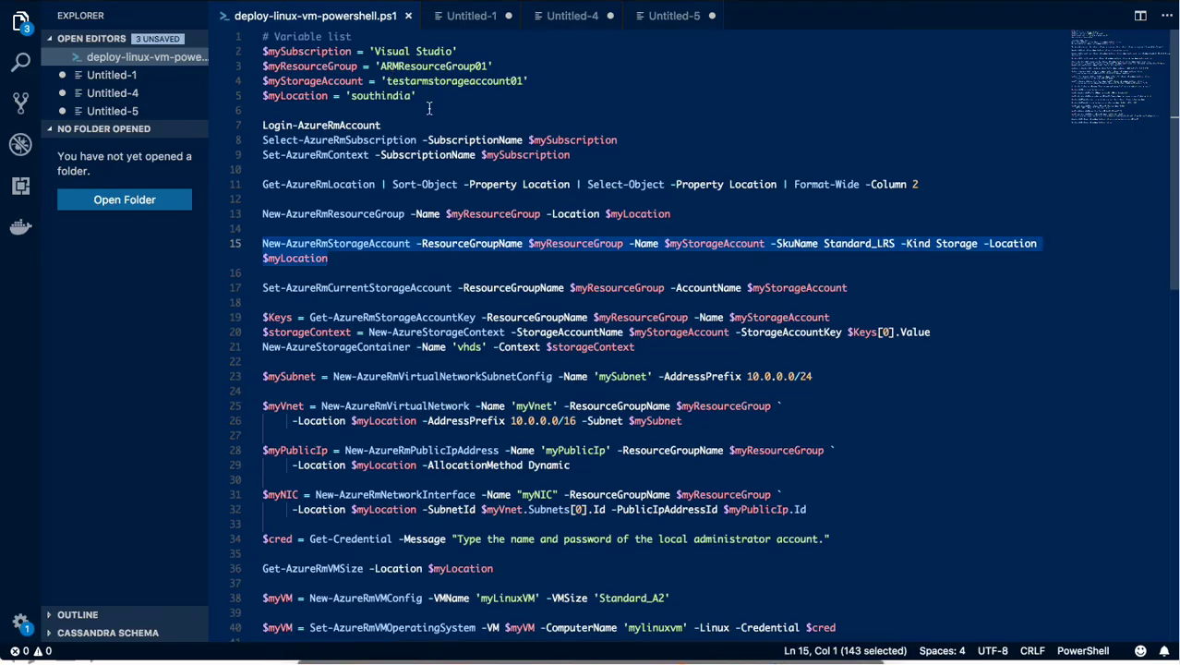
key("super+Tab")
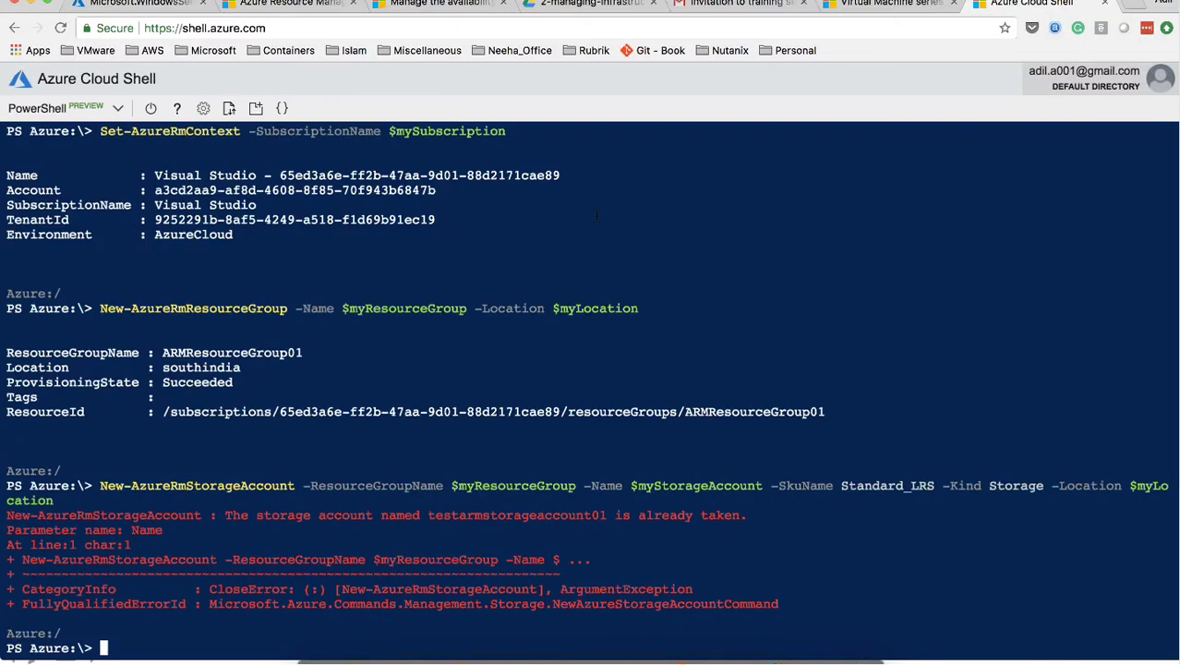
key("super+v")
key("Left")
key("Left")
key("Left")
key("Left")
key("Left")
key("Left")
key("Left")
key("Left")
key("Left")
key("Left")
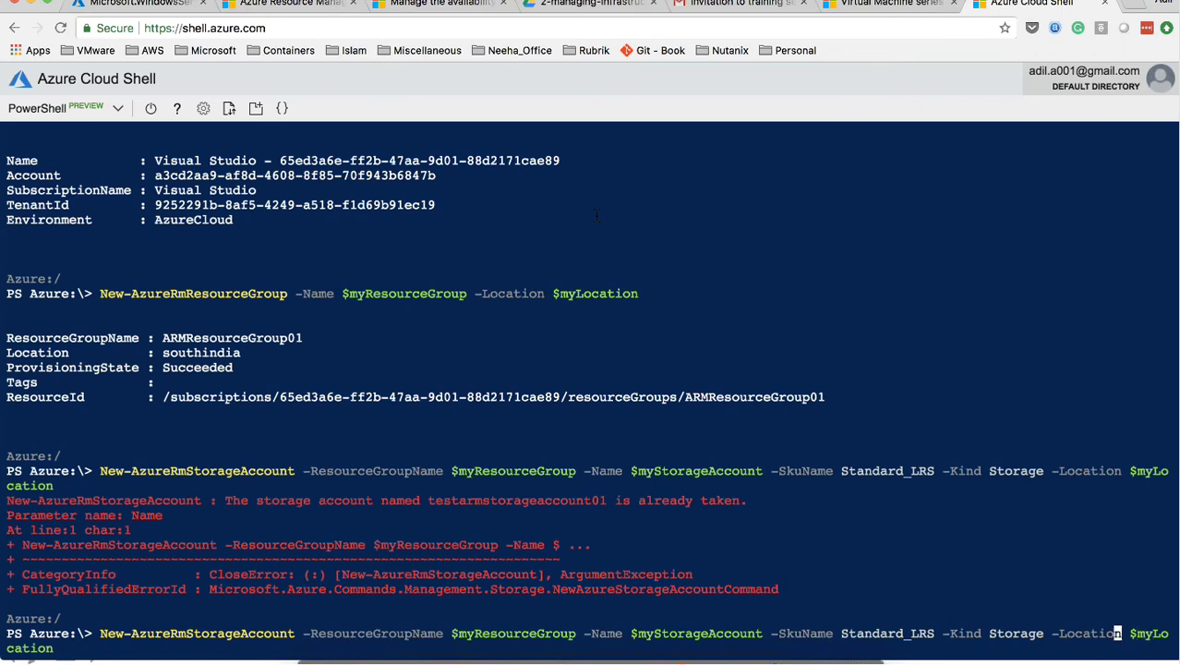
key("Left")
key("Left")
key("Left")
key("Left")
key("Left")
key("Left")
key("Left")
key("Left")
key("Left")
key("Left")
key("Left")
key("Left")
key("Left")
key("Left")
key("Left")
key("Left")
key("Left")
key("Left")
key("Left")
key("Left")
key("Left")
key("Left")
key("Left")
key("Left")
key("Left")
key("Left")
key("Left")
key("Left")
key("Left")
key("Left")
key("Left")
key("Left")
key("Left")
key("Left")
key("Left")
key("Left")
key("Left")
key("Left")
key("Left")
key("Left")
key("Left")
key("Right")
key("Right")
key("BackSpace")
key("BackSpace")
key("BackSpace")
key("BackSpace")
key("BackSpace")
key("BackSpace")
key("BackSpace")
key("BackSpace")
key("BackSpace")
key("BackSpace")
key("BackSpace")
key("BackSpace")
key("BackSpace")
key("BackSpace")
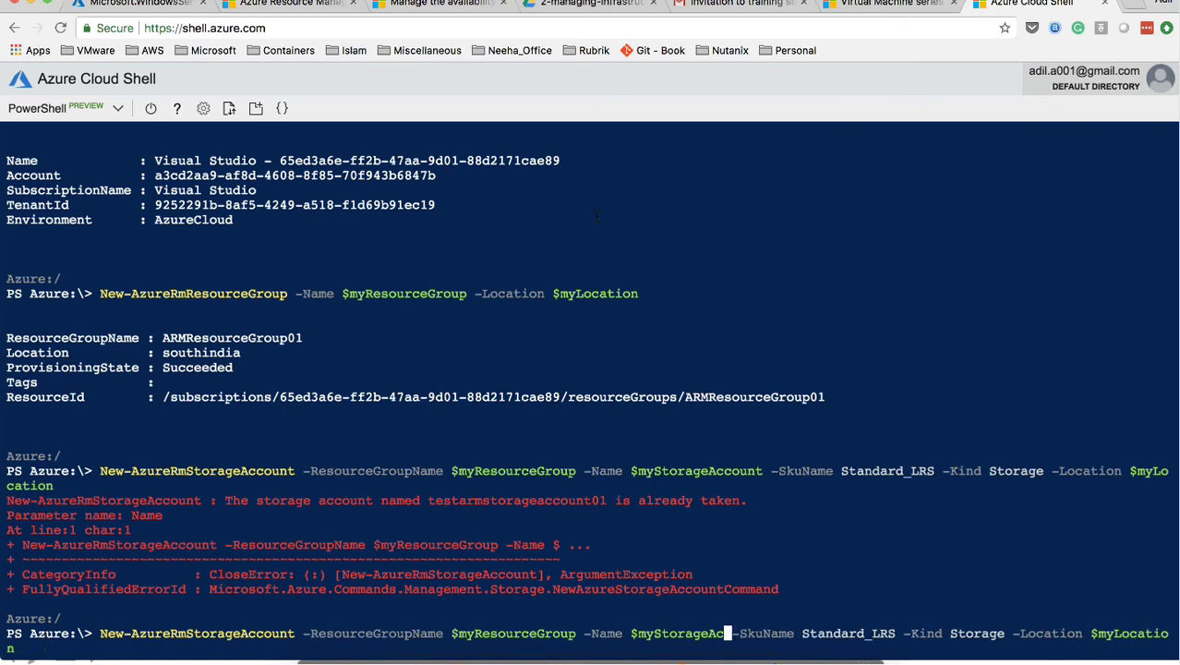
key("BackSpace")
key("BackSpace")
key("BackSpace")
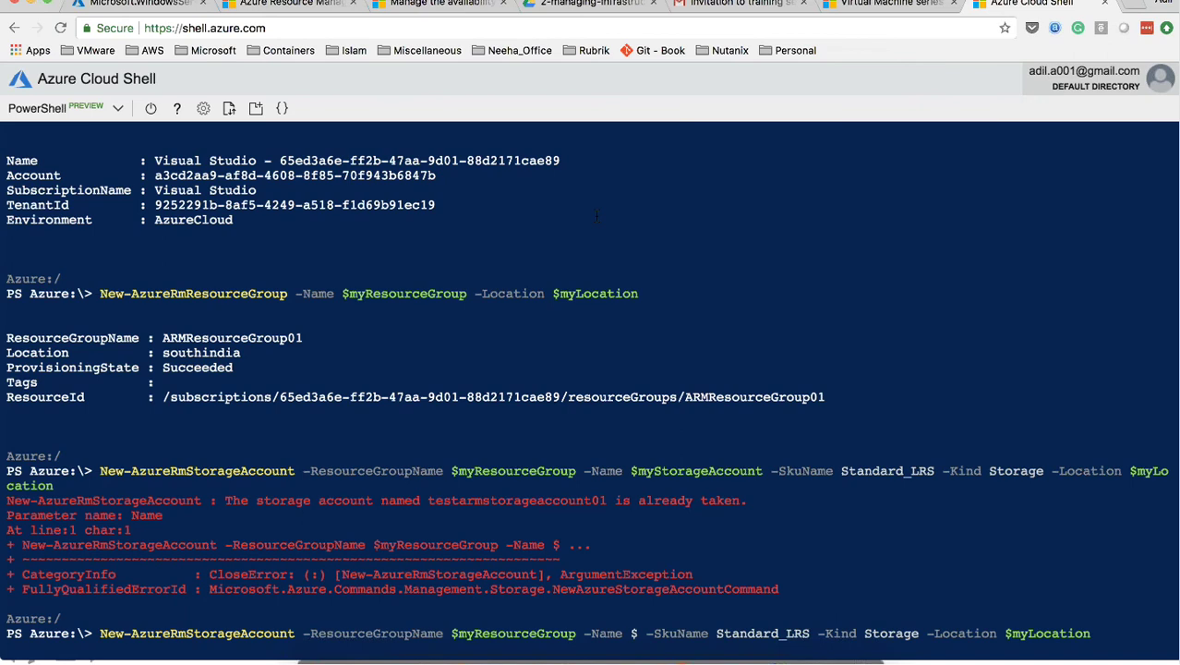
type("adilstoragea")
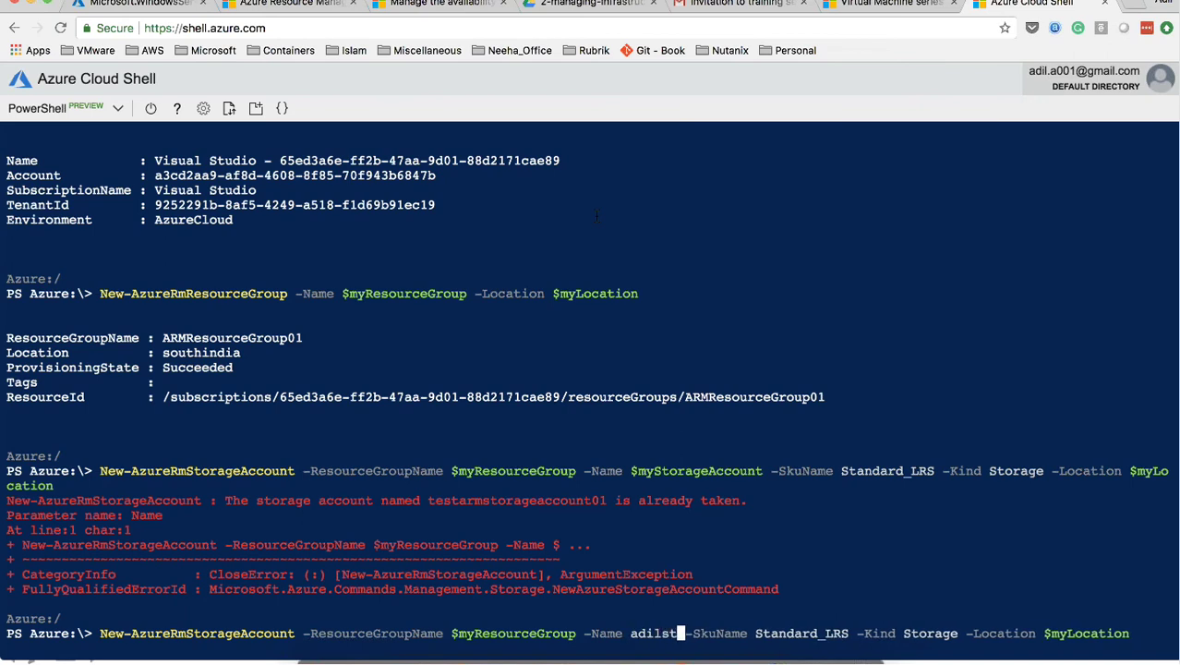
type("ccount")
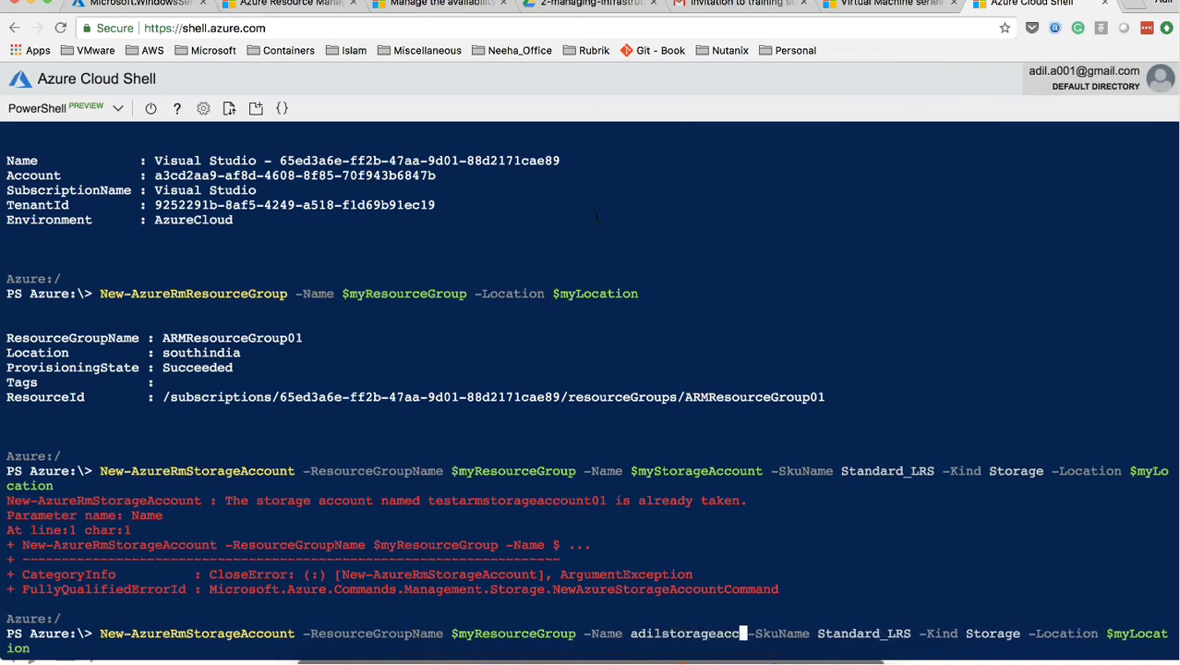
type("01")
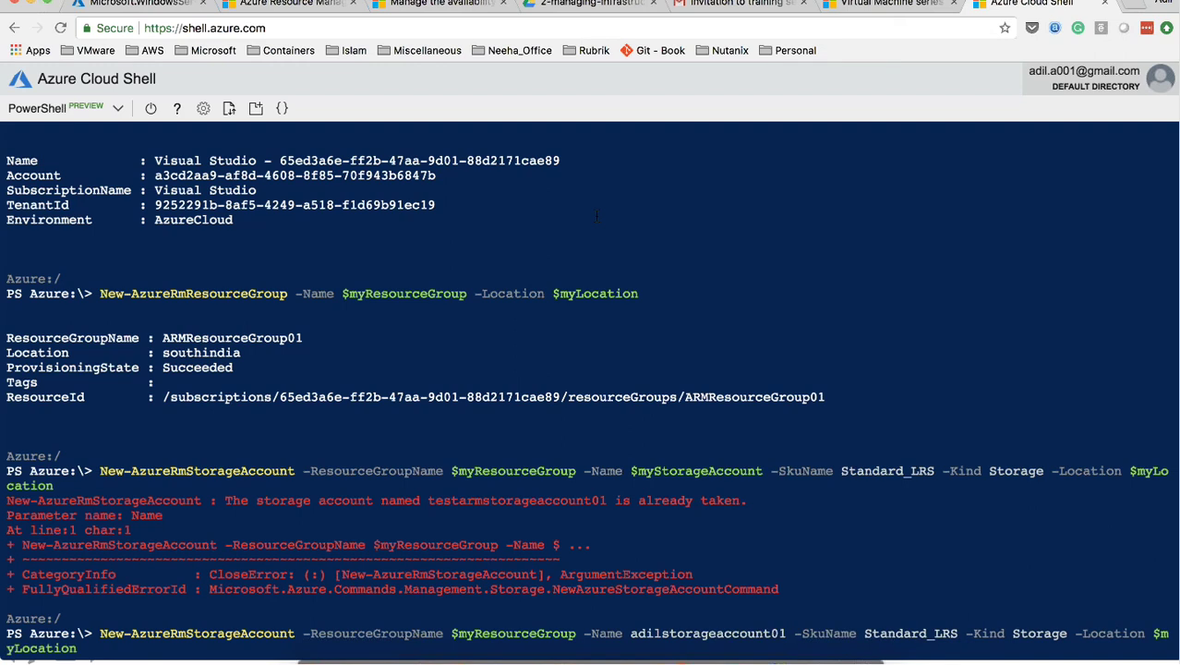
key("Return")
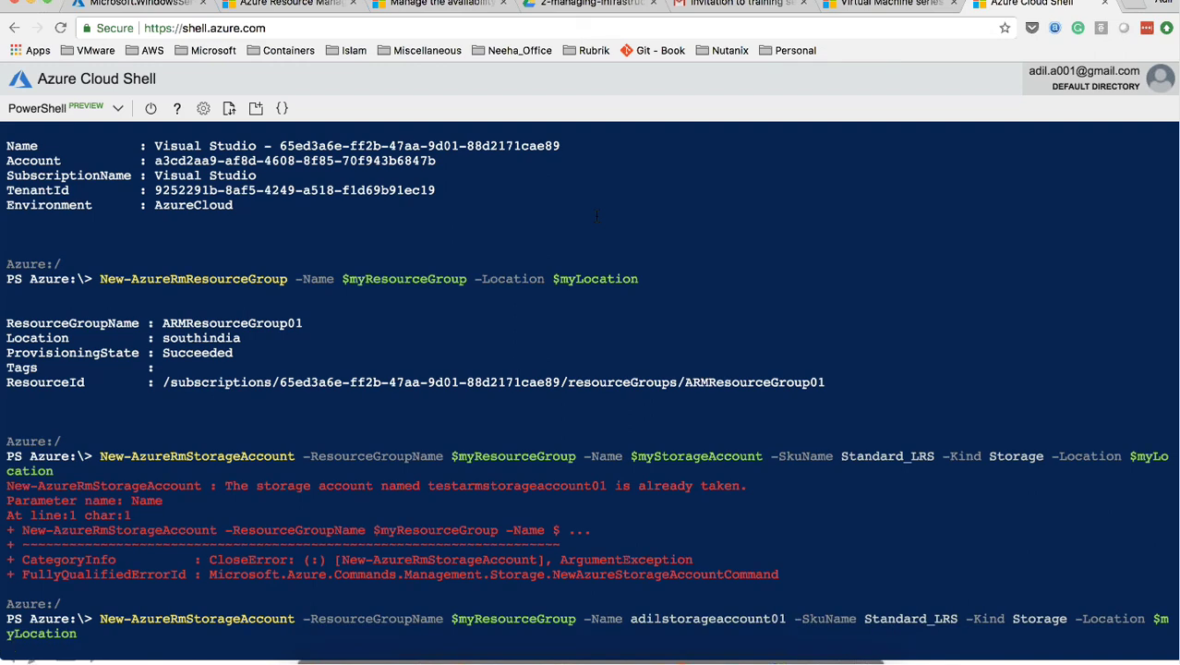
scroll(376, 214, "up", 10)
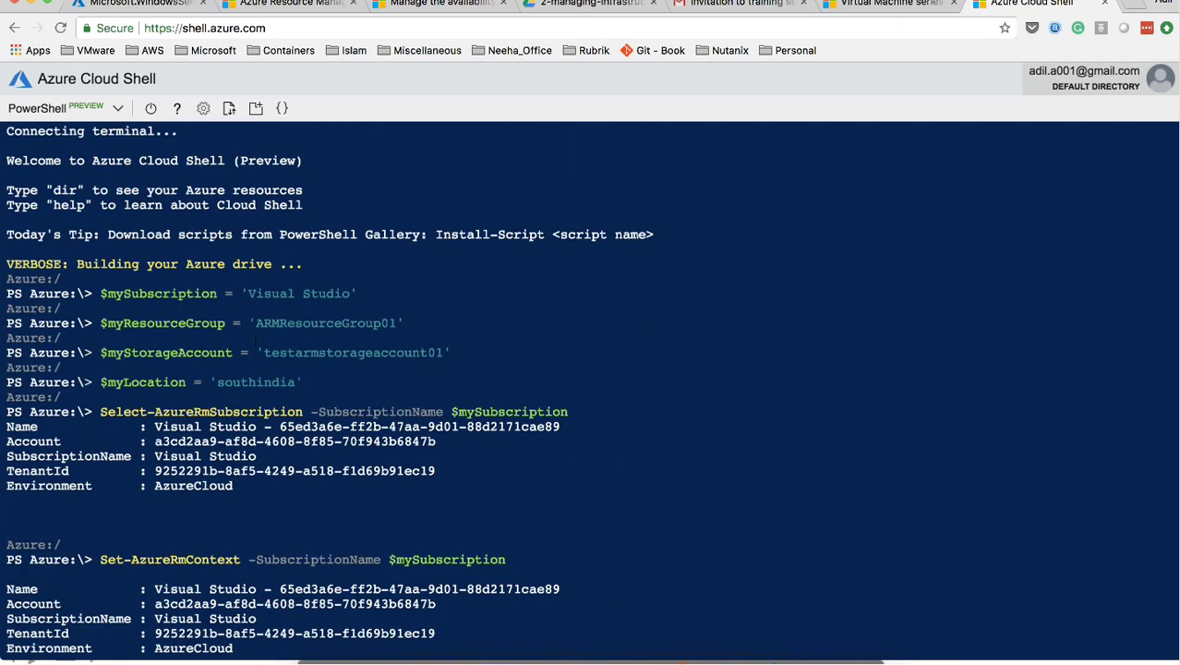
left_click_drag(258, 352, 438, 352)
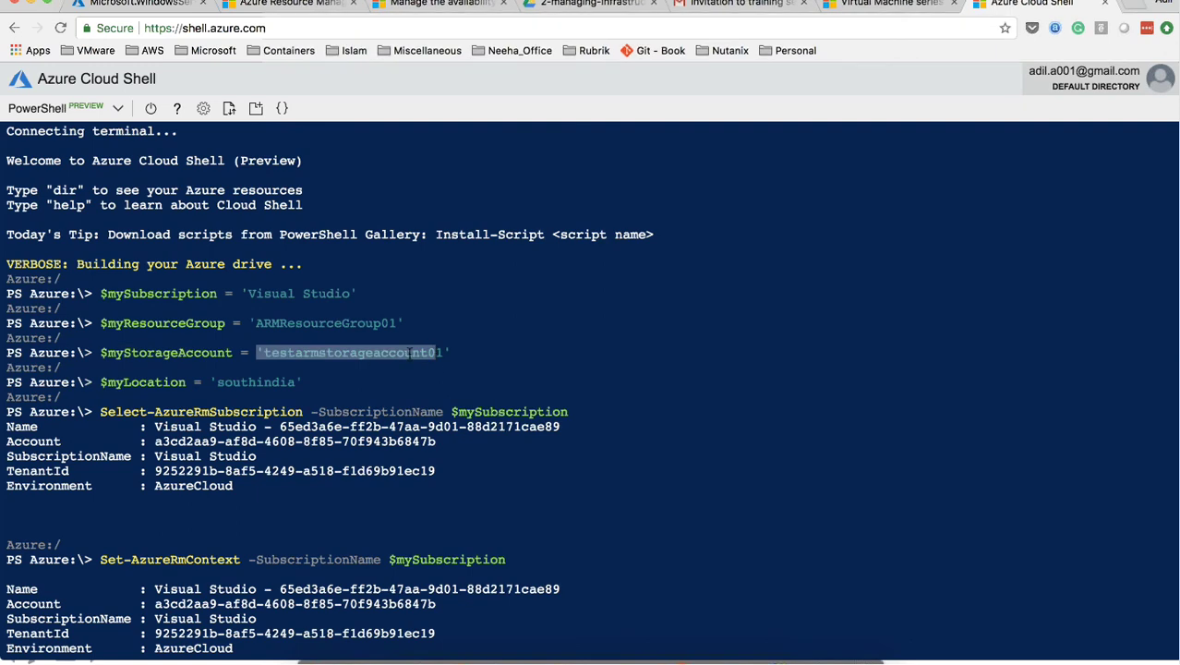
double_click(409, 352)
scroll(417, 363, "down", 10)
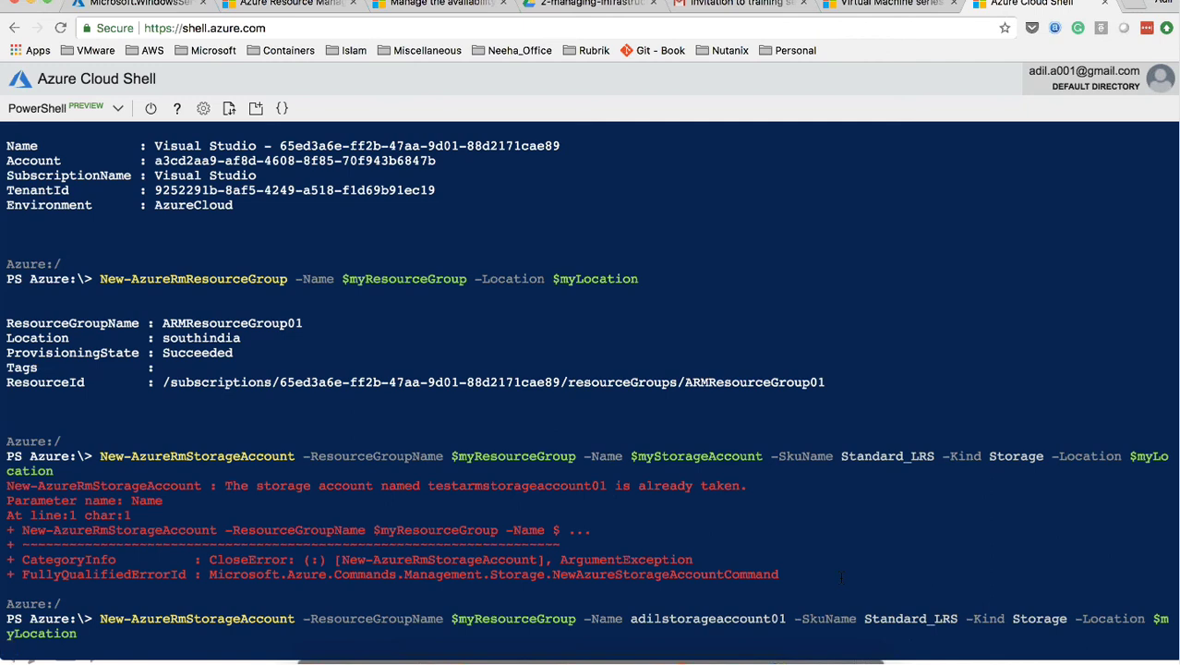
Set $myStorageAccount in the Visual Studio Code script to the storage account name just created, and run that assignment in Cloud Shell
key("super+Tab")
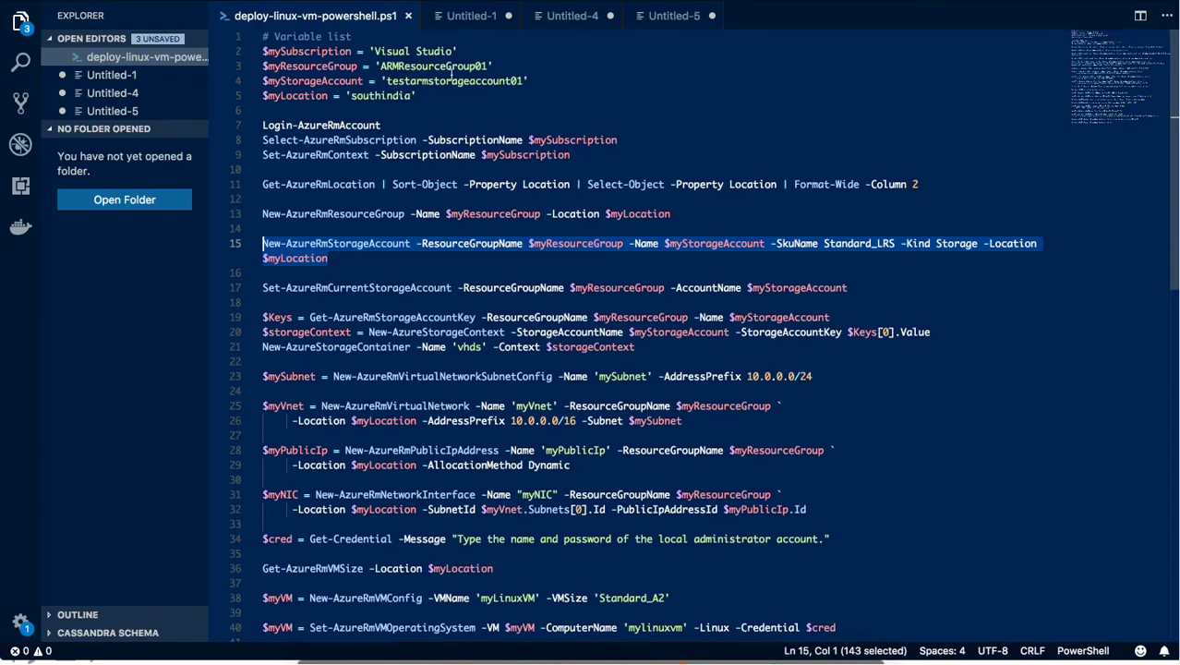
key("super+Tab")
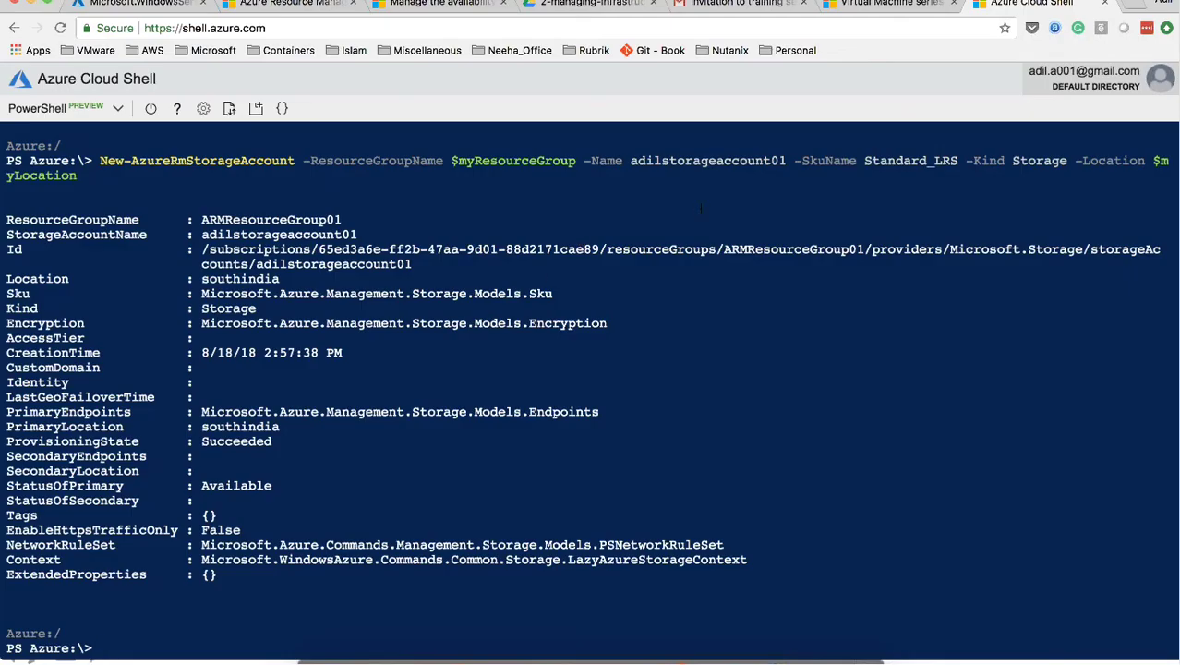
double_click(706, 163)
key("ctrl+c")
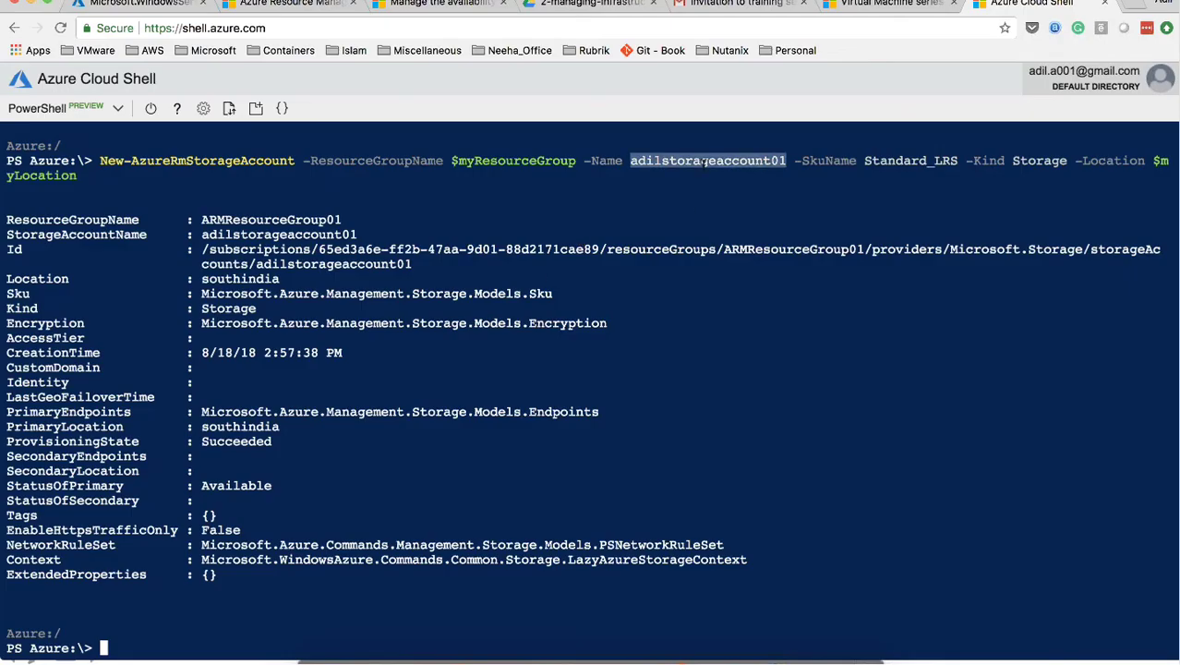
key("super+Tab")
double_click(425, 80)
key("ctrl+v")
key("Down")
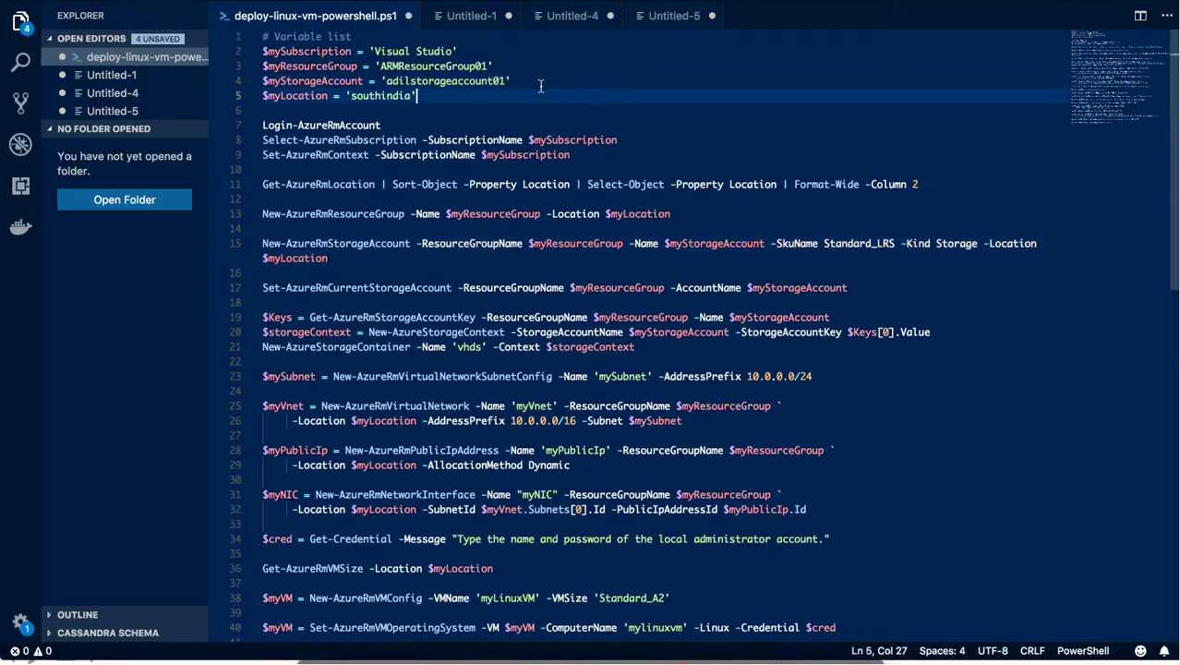
left_click_drag(539, 80, 257, 84)
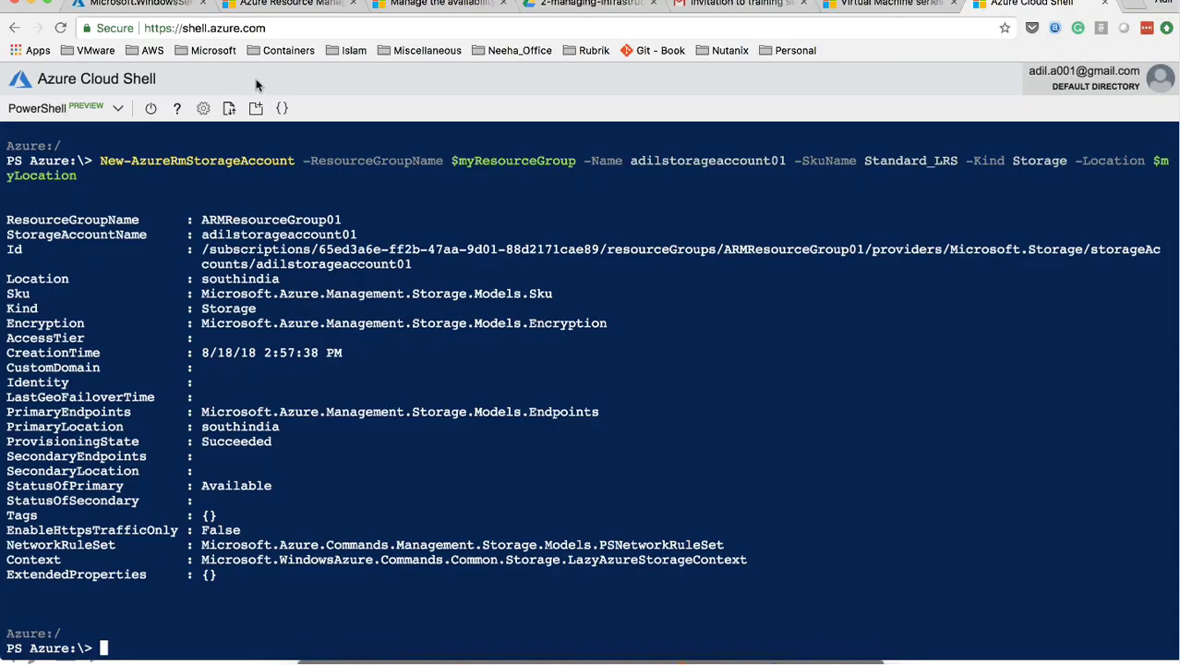
type("$myStorageAccount = 'adilstorageaccount01")
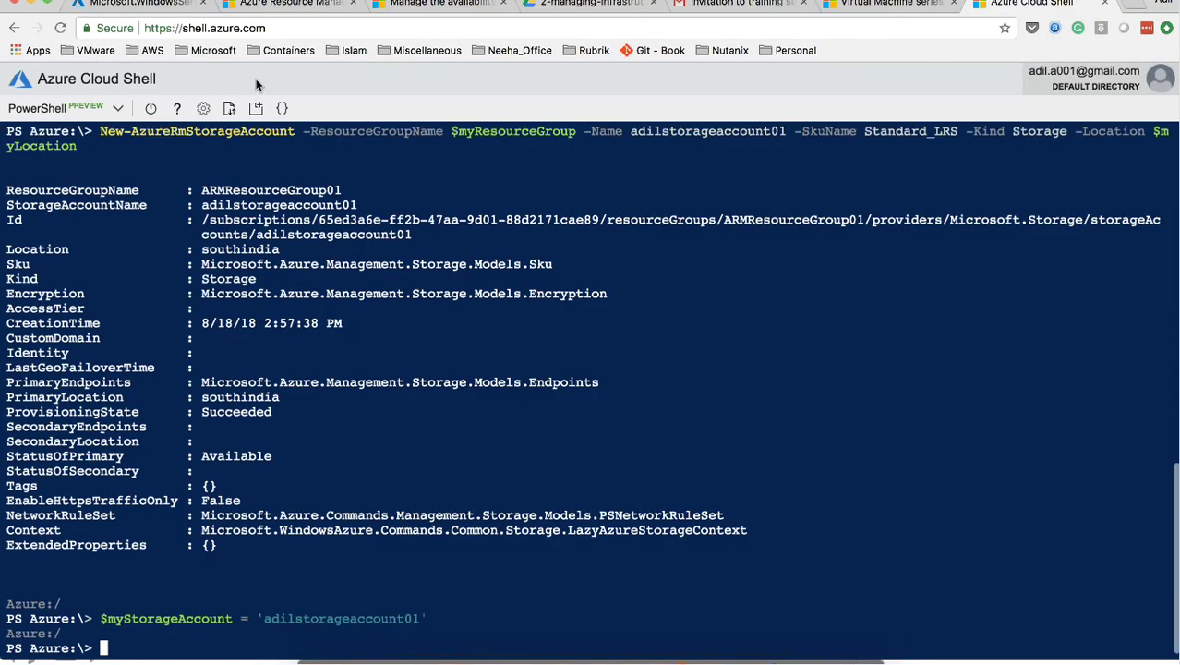
Create the 'vhds' container by copying the script's $Keys, $storageContext and New-AzureStorageContainer lines from Visual Studio Code and running them in Cloud Shell
key("super+Tab")
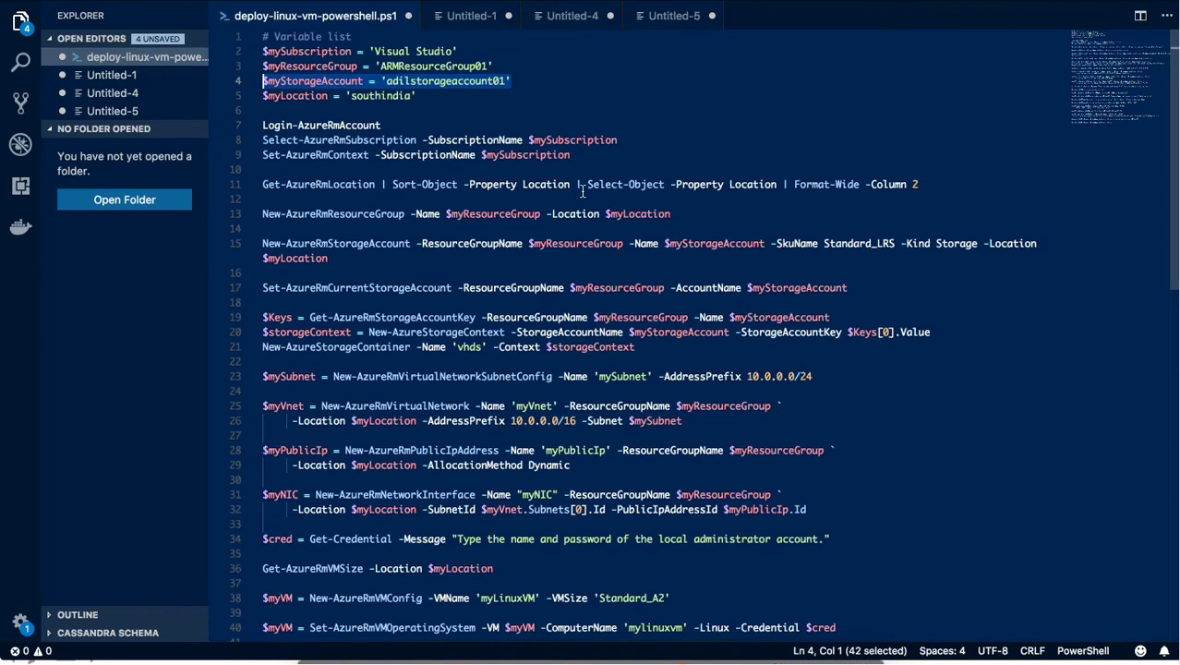
scroll(585, 193, "down", 2)
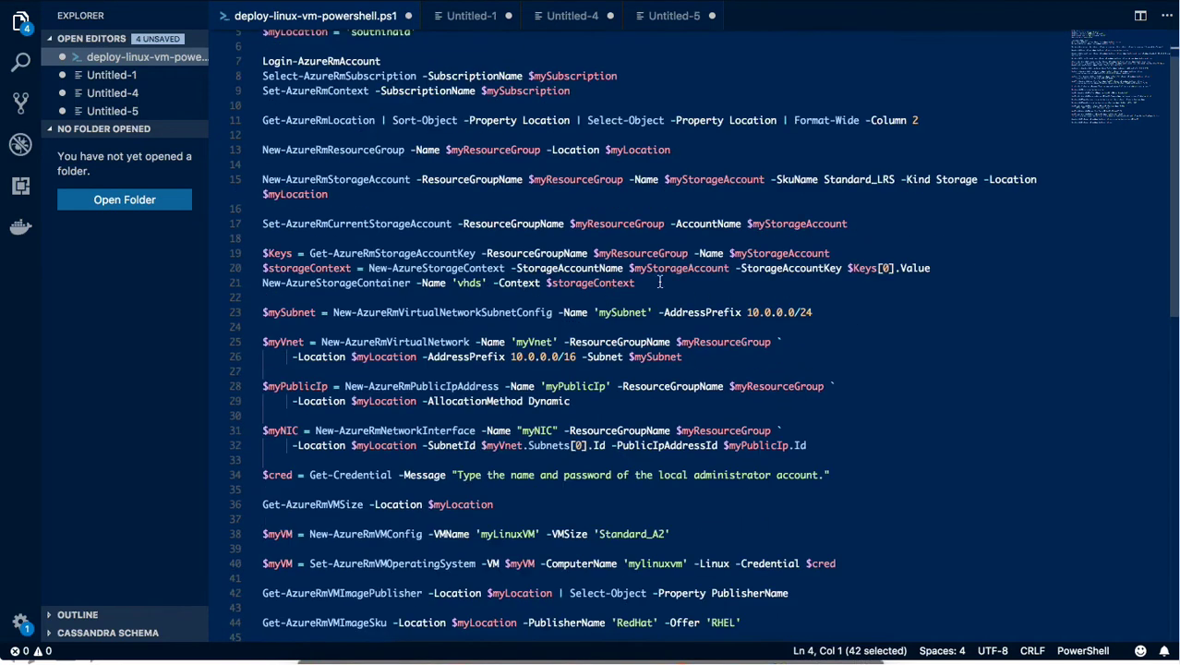
left_click_drag(638, 283, 264, 251)
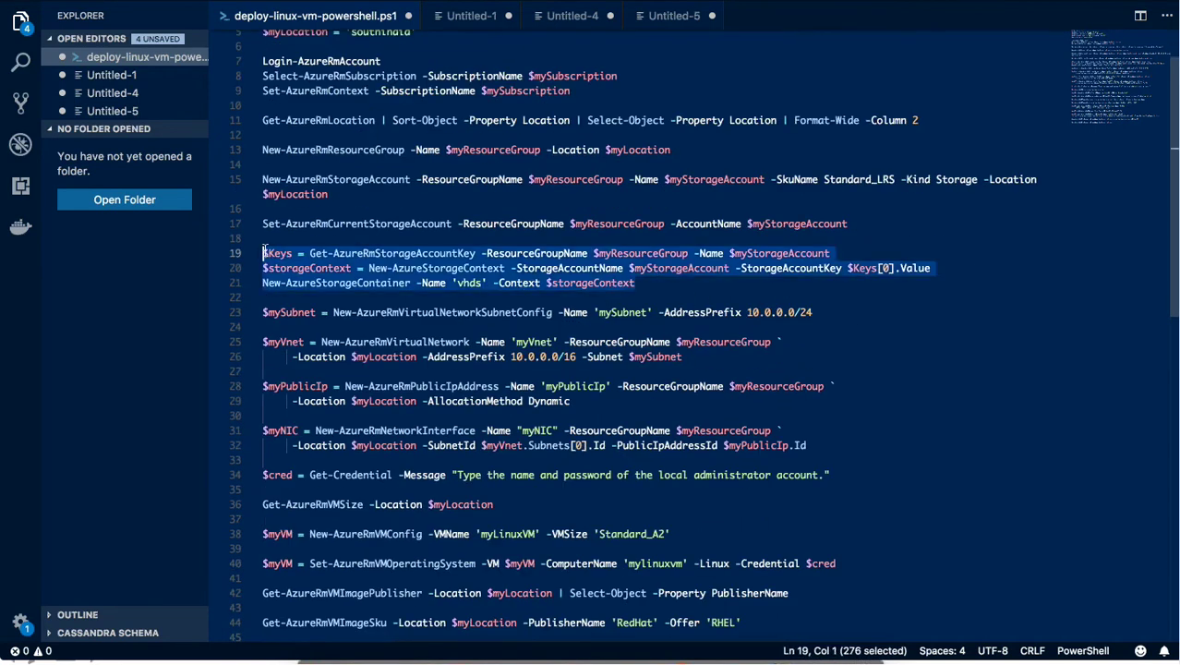
key("super+c")
key("super+Tab")
key("super+v")
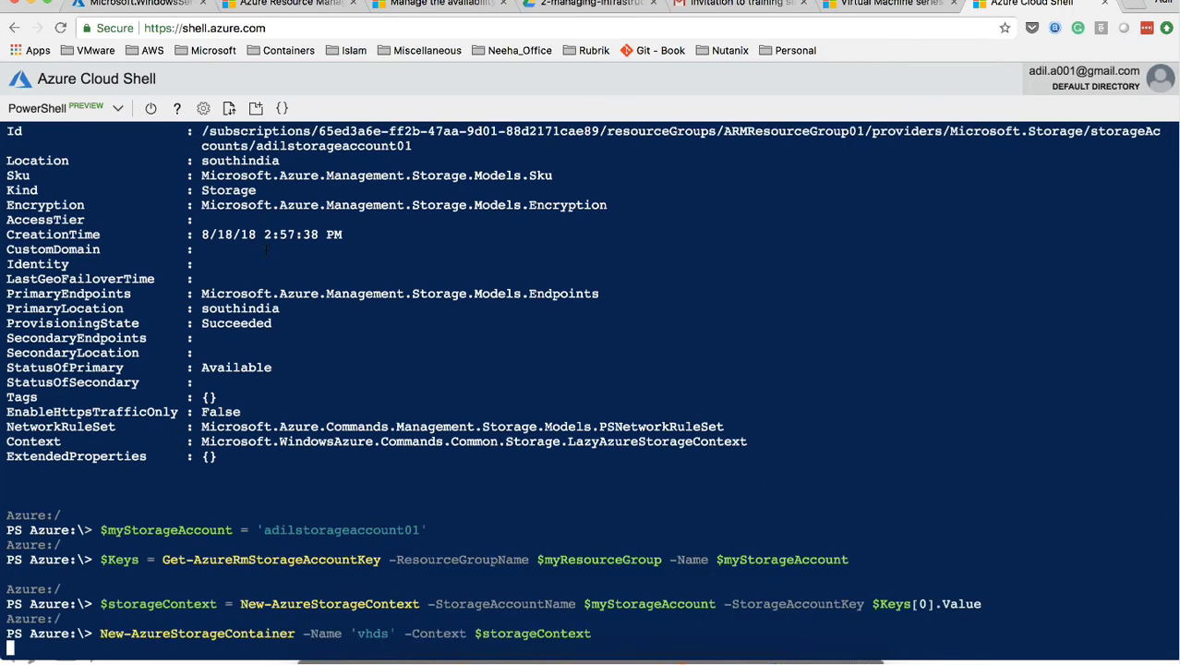
Define $mySubnet by copying the script's New-AzureRmVirtualNetworkSubnetConfig line with prefix 10.0.0.0/24 from Visual Studio Code and running it in Cloud Shell
key("super+Tab")
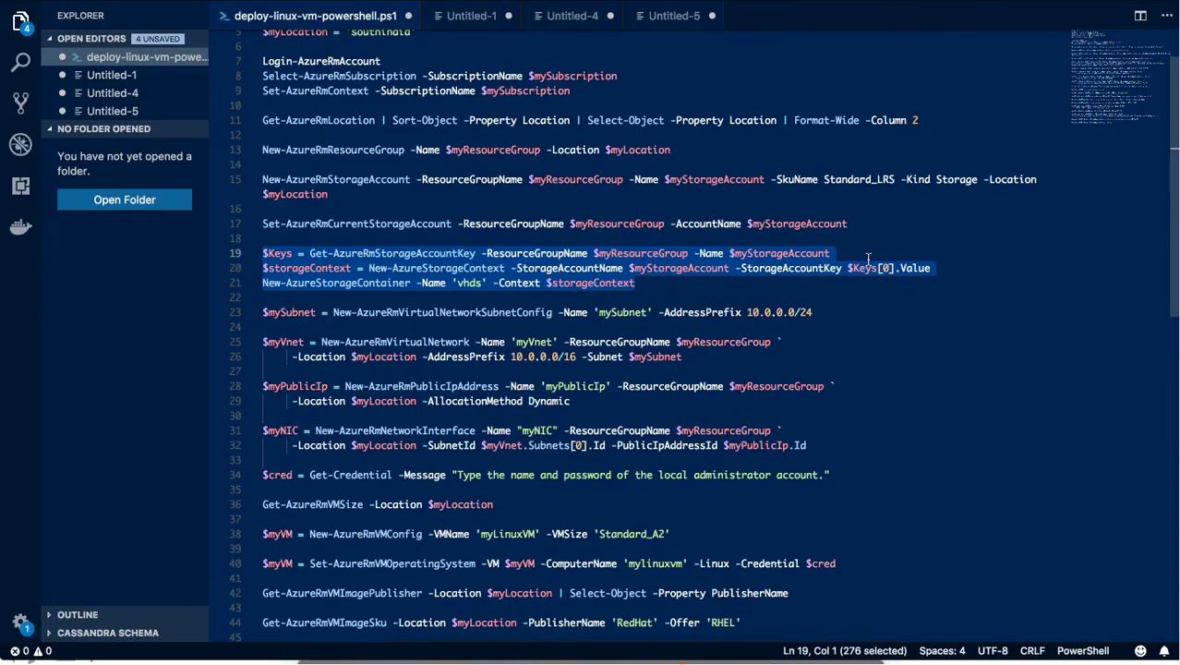
scroll(842, 239, "down", 2)
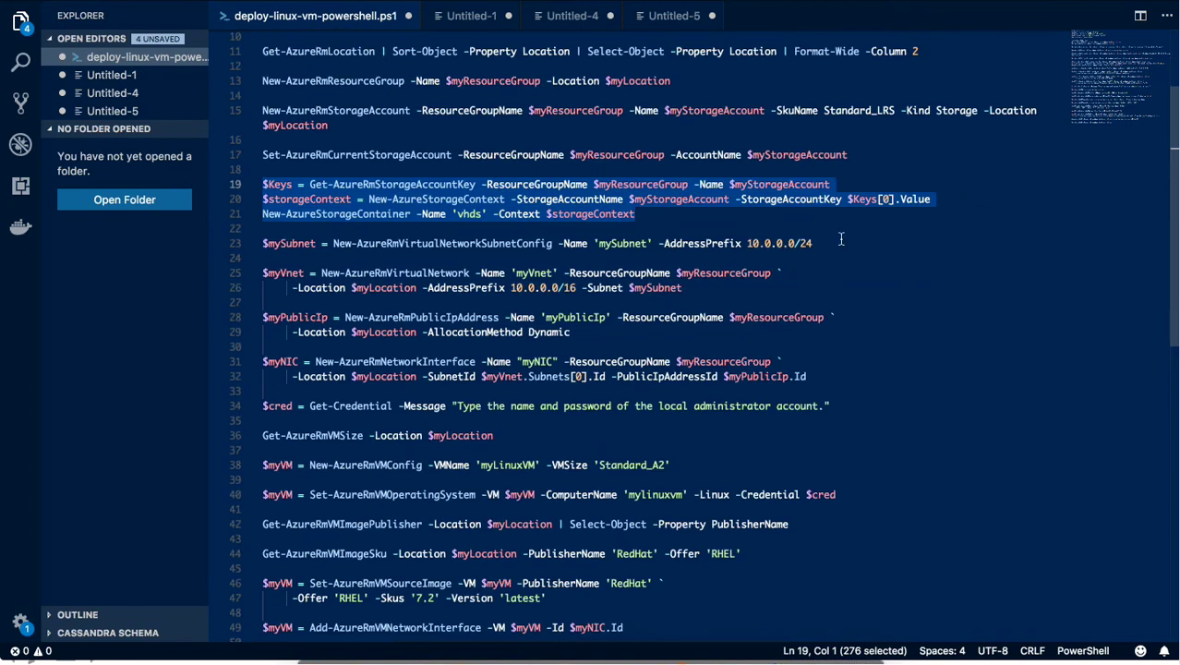
left_click_drag(812, 244, 258, 244)
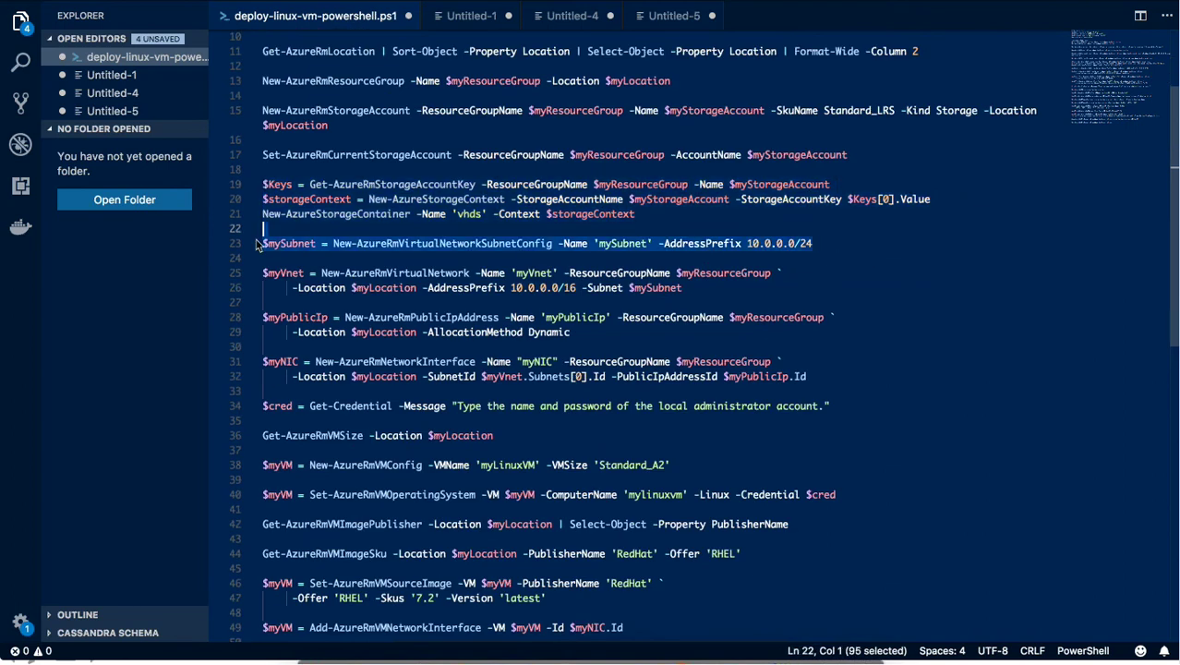
key("super+Tab")
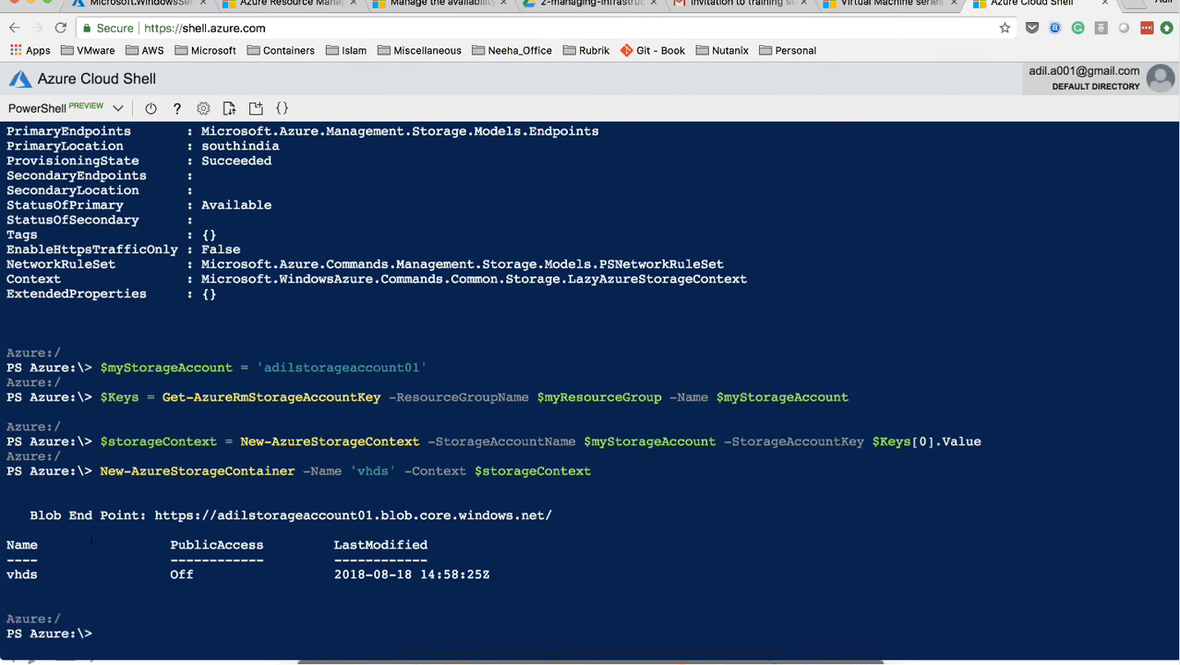
left_click_drag(100, 471, 225, 471)
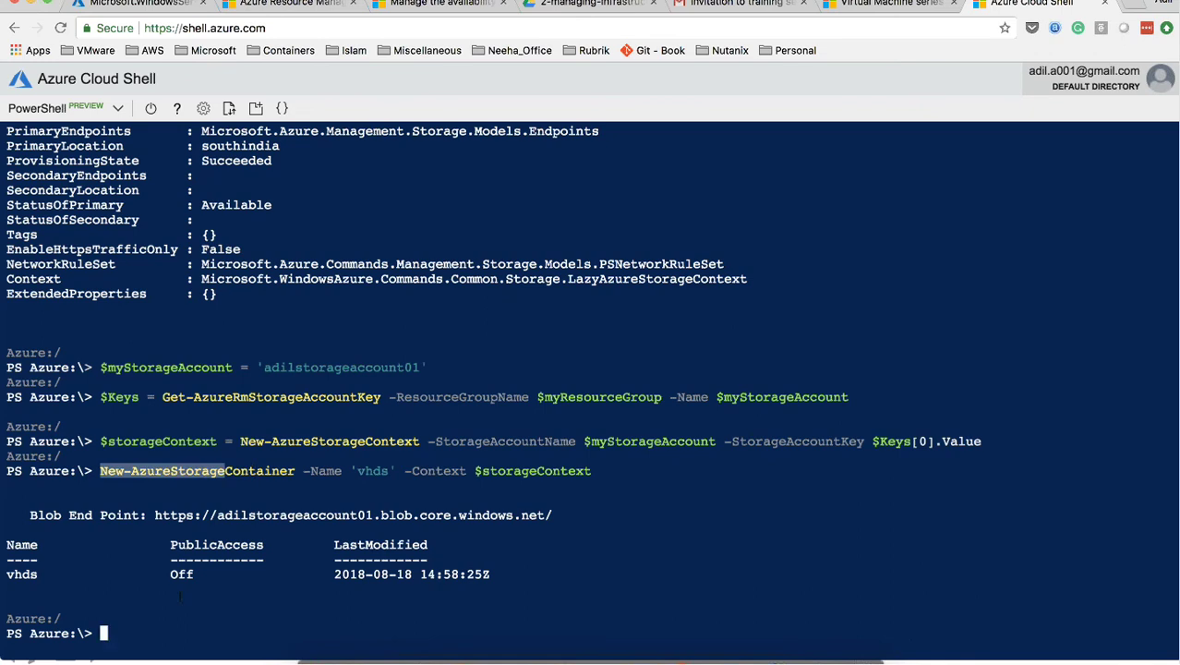
left_click(305, 536)
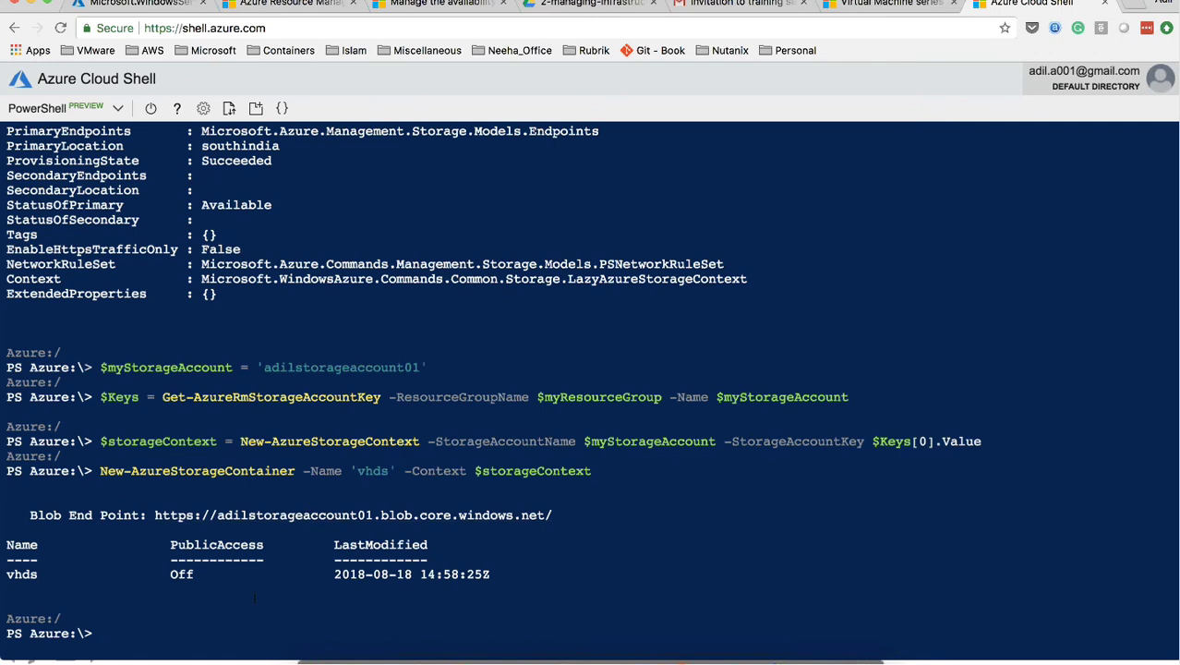
key("super+v")
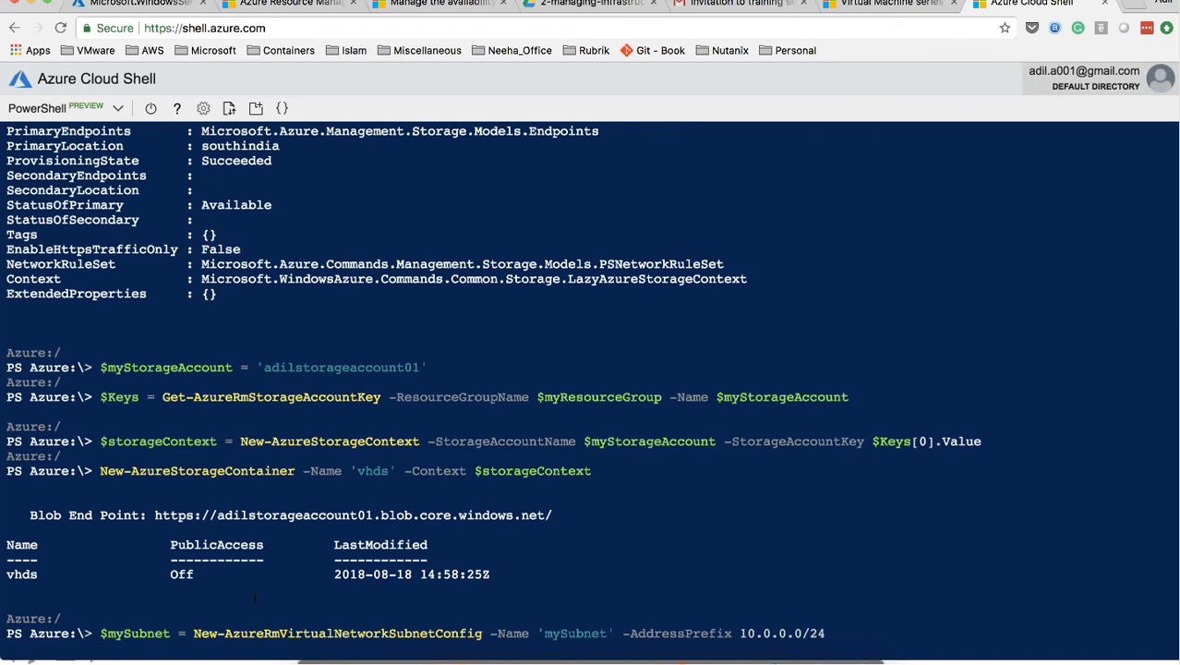
key("Return")
Join the script's two-line New-AzureRmVirtualNetwork command into one line in Visual Studio Code and run it in Cloud Shell to create 'myVnet' with prefix 10.0.0.0/16
key("super+Tab")
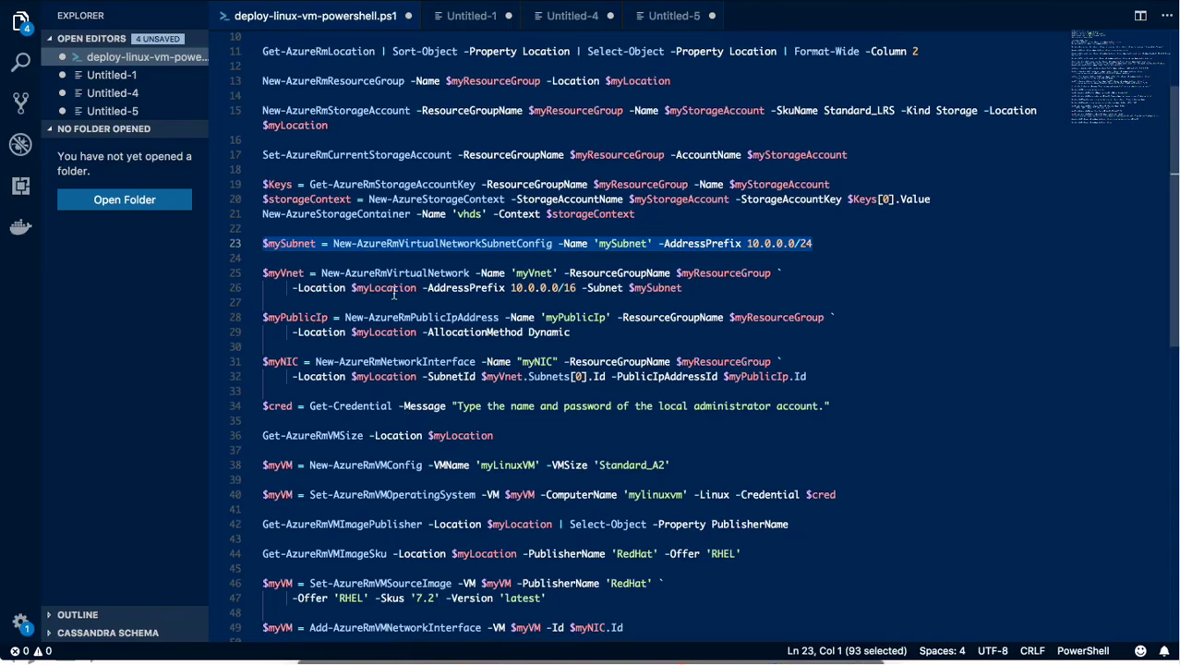
left_click(291, 288)
key("BackSpace")
key("BackSpace")
key("BackSpace")
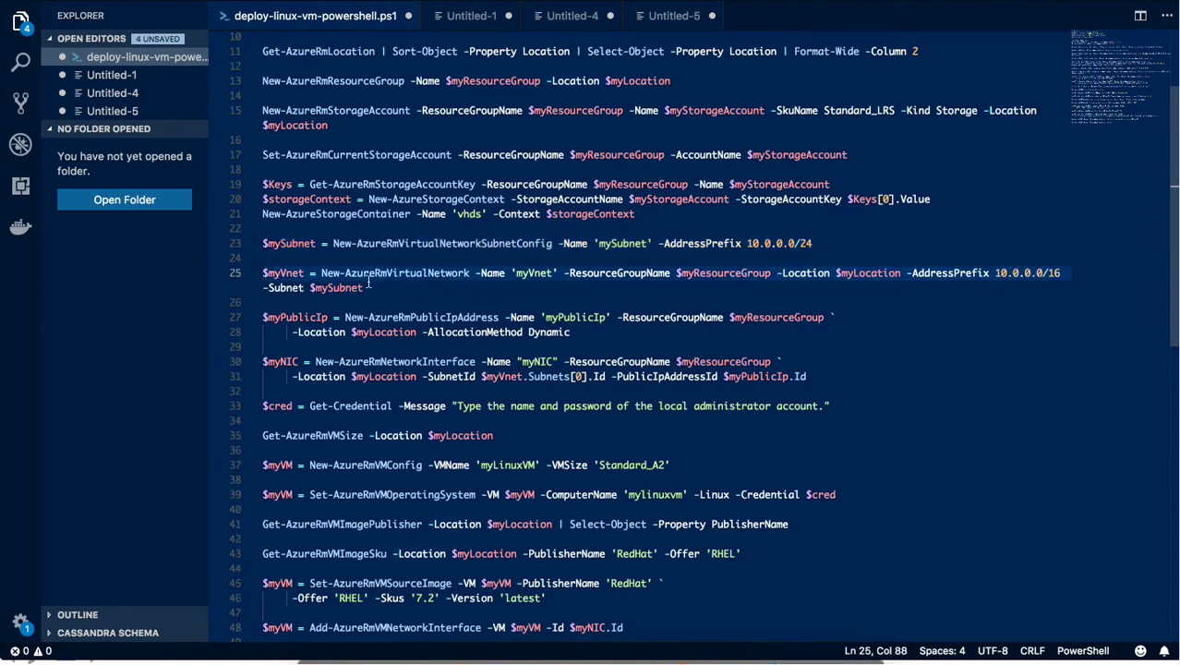
left_click_drag(368, 287, 258, 280)
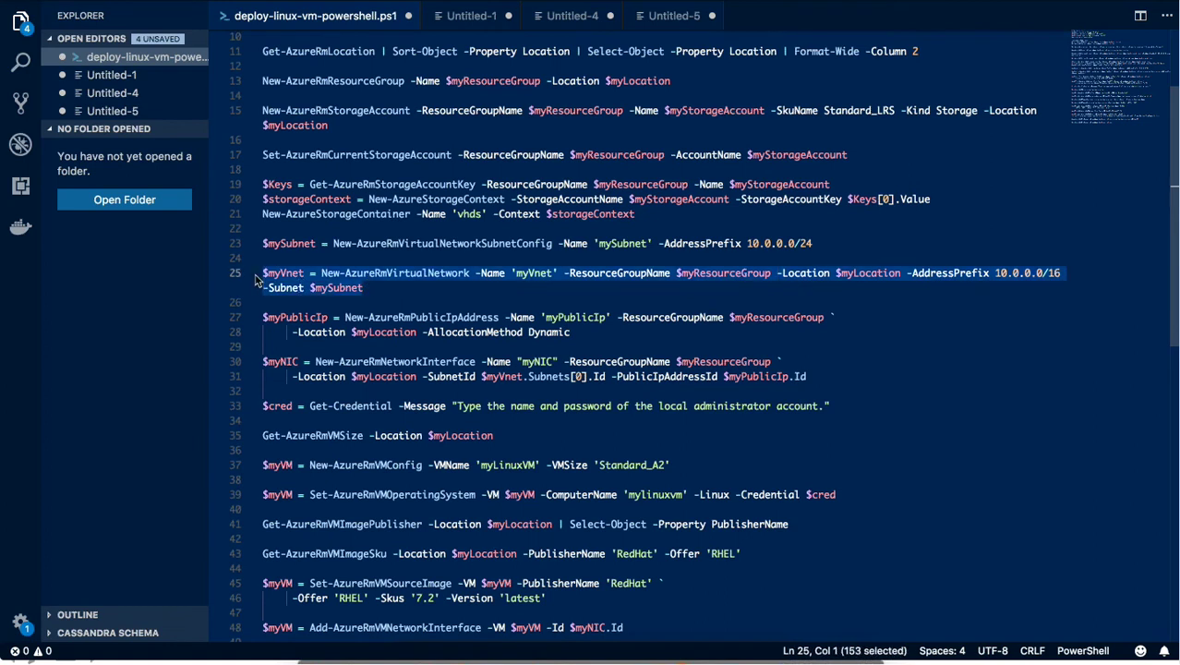
key("super+c")
key("super+Tab")
key("super+v")
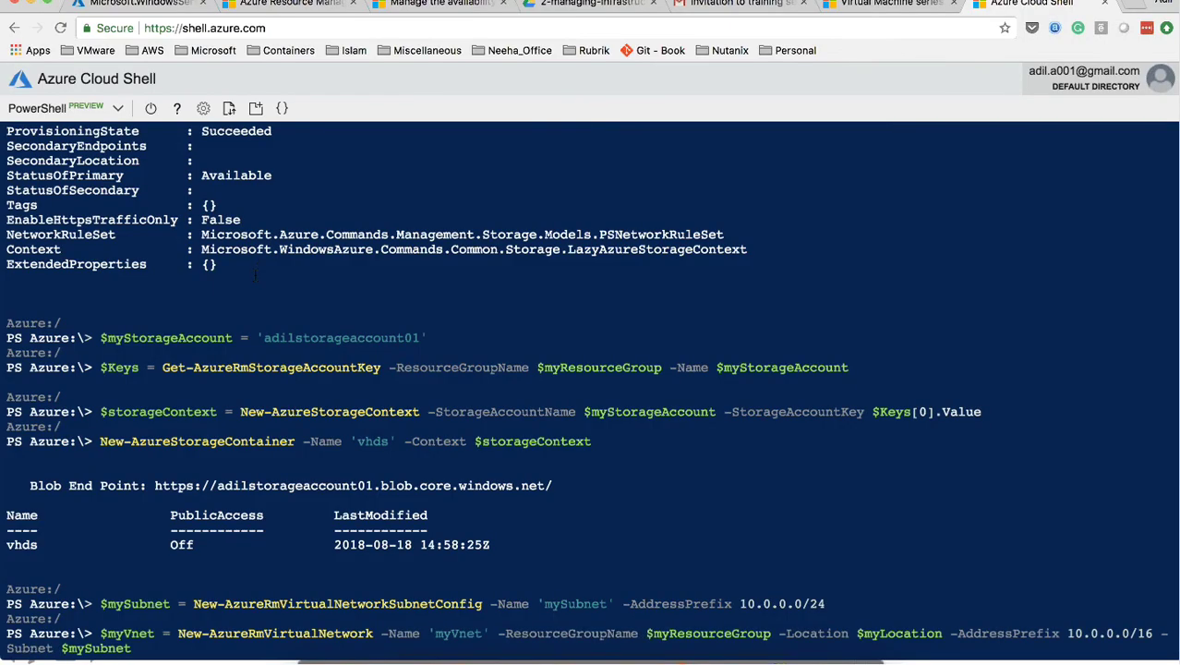
key("Return")
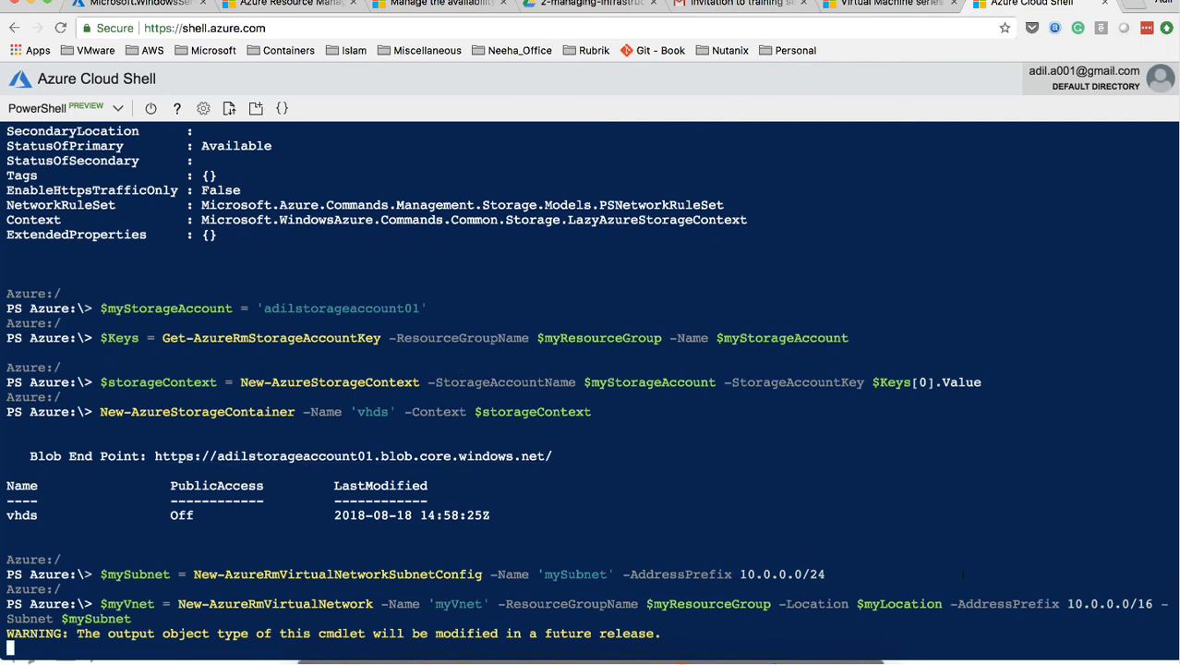
left_click_drag(738, 574, 804, 574)
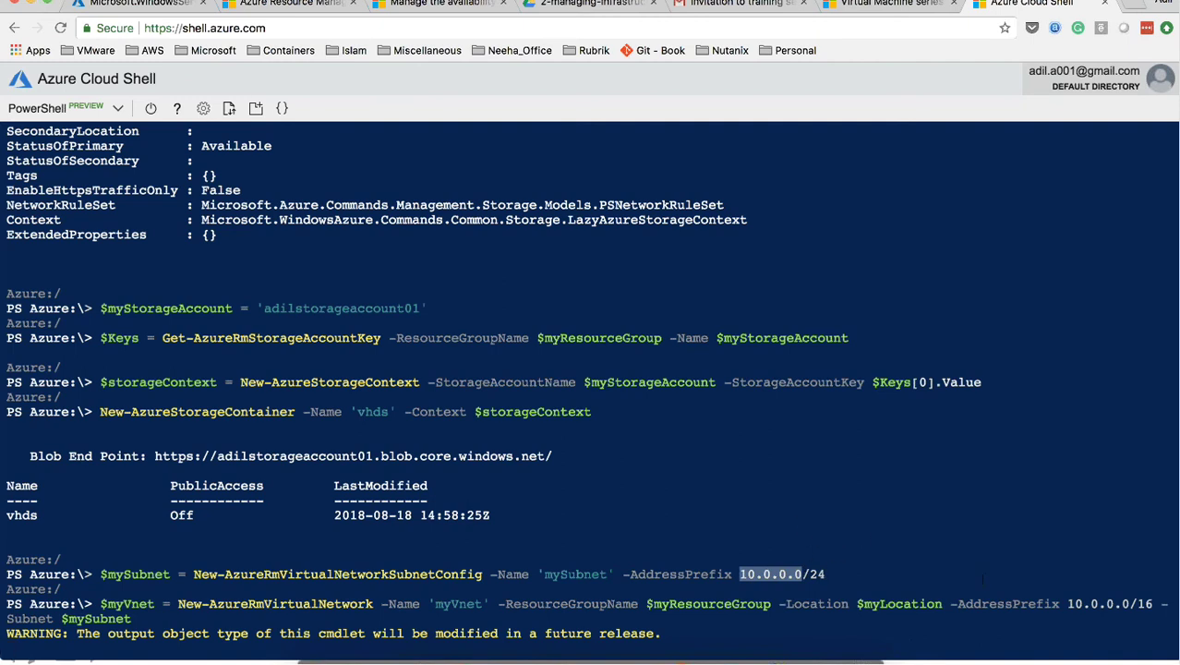
left_click(704, 526)
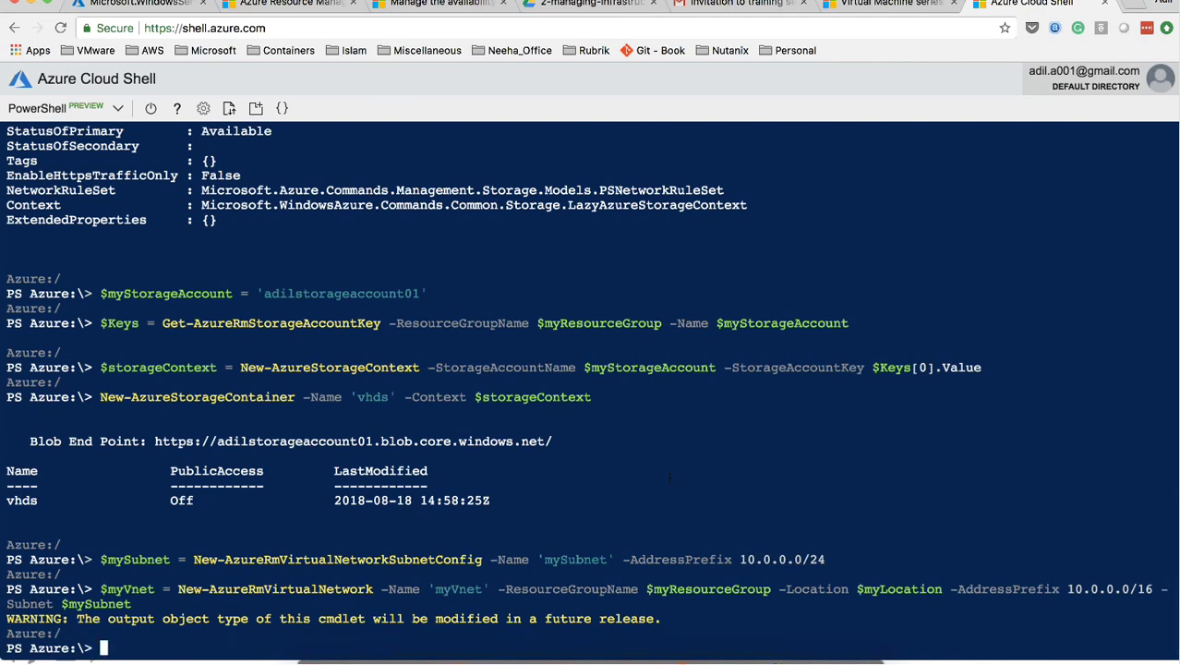
Join the script's New-AzureRmPublicIpAddress command into one line in Visual Studio Code and run it in Cloud Shell to create the Dynamic 'myPublicIp'
key("super+Tab")
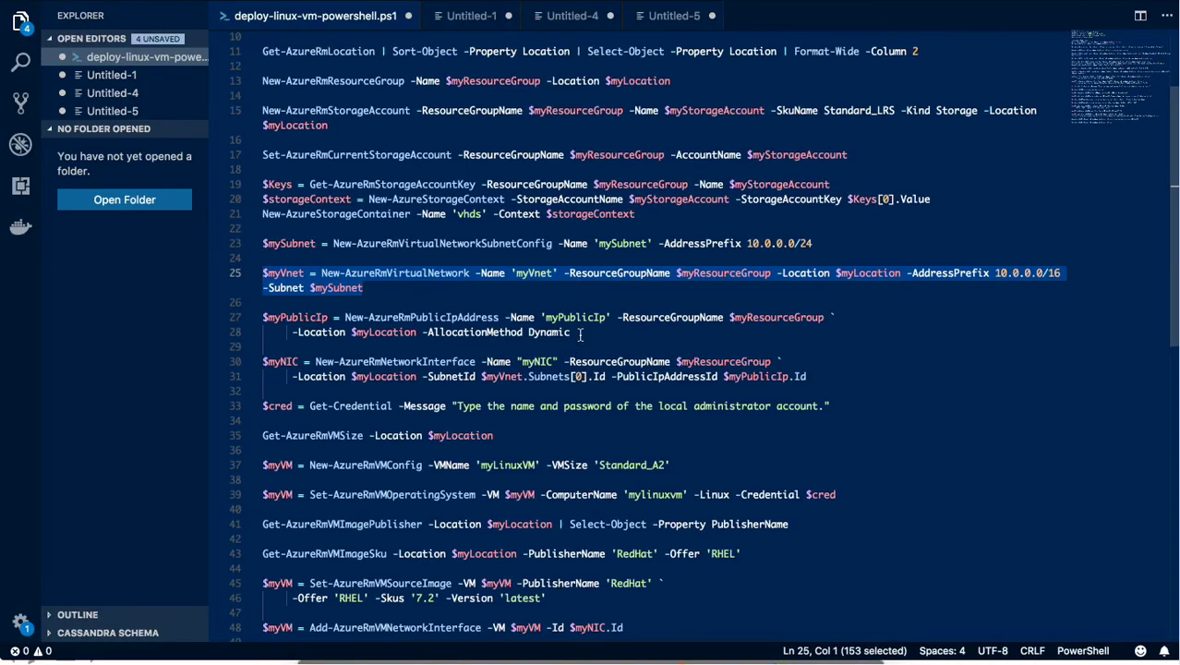
left_click(305, 319)
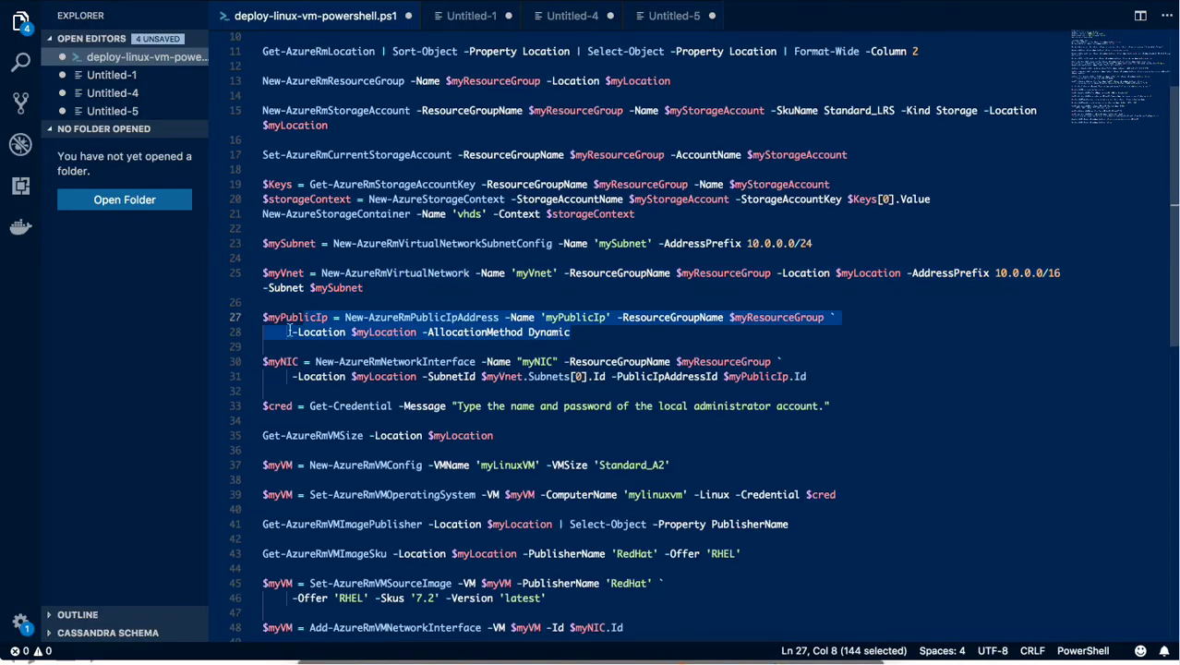
left_click(293, 333)
key("BackSpace")
key("BackSpace")
key("BackSpace")
key("BackSpace")
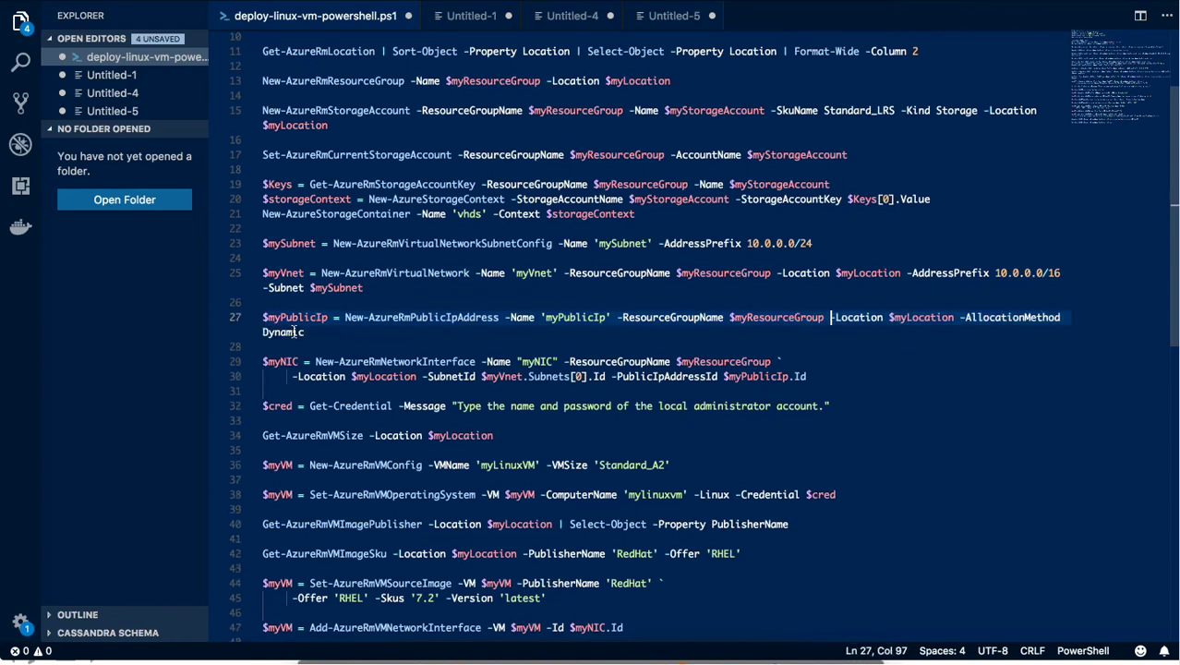
left_click_drag(306, 332, 264, 317)
key("super+Tab")
key("super+v")
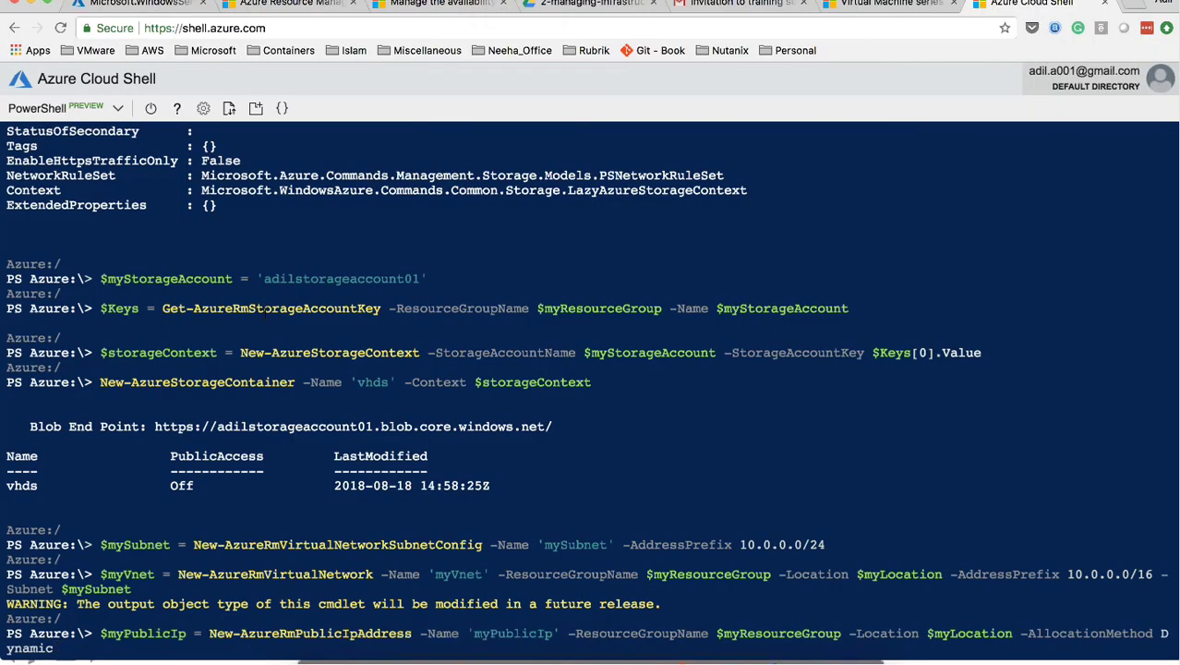
key("Return")
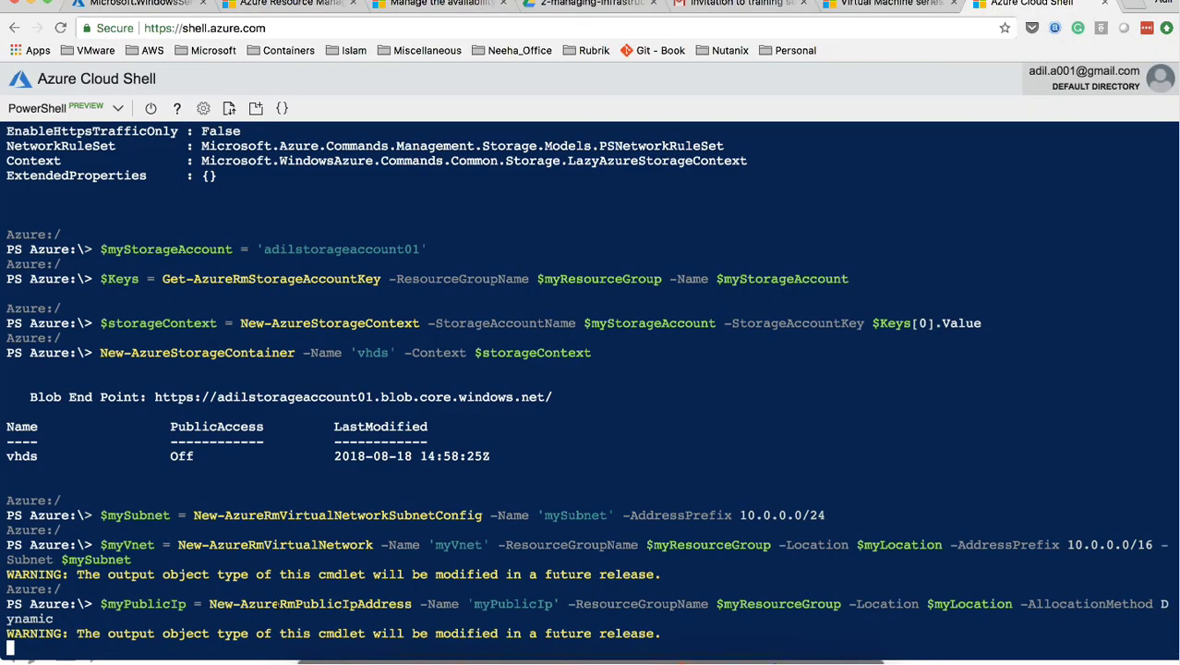
left_click_drag(208, 604, 411, 604)
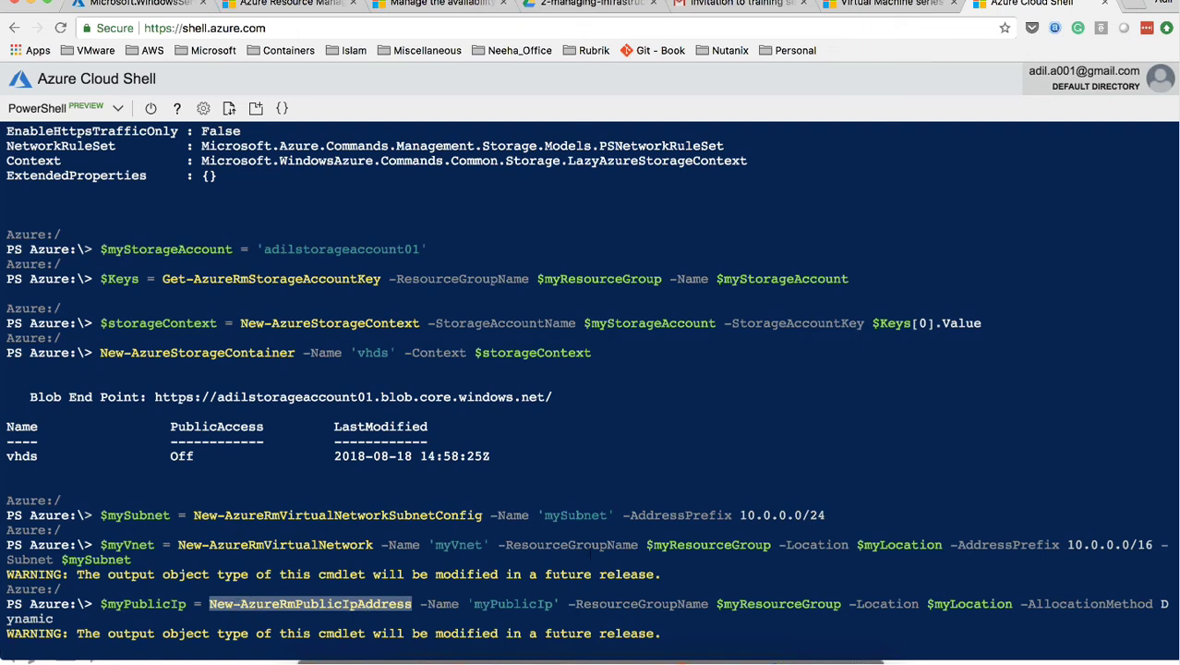
left_click(591, 551)
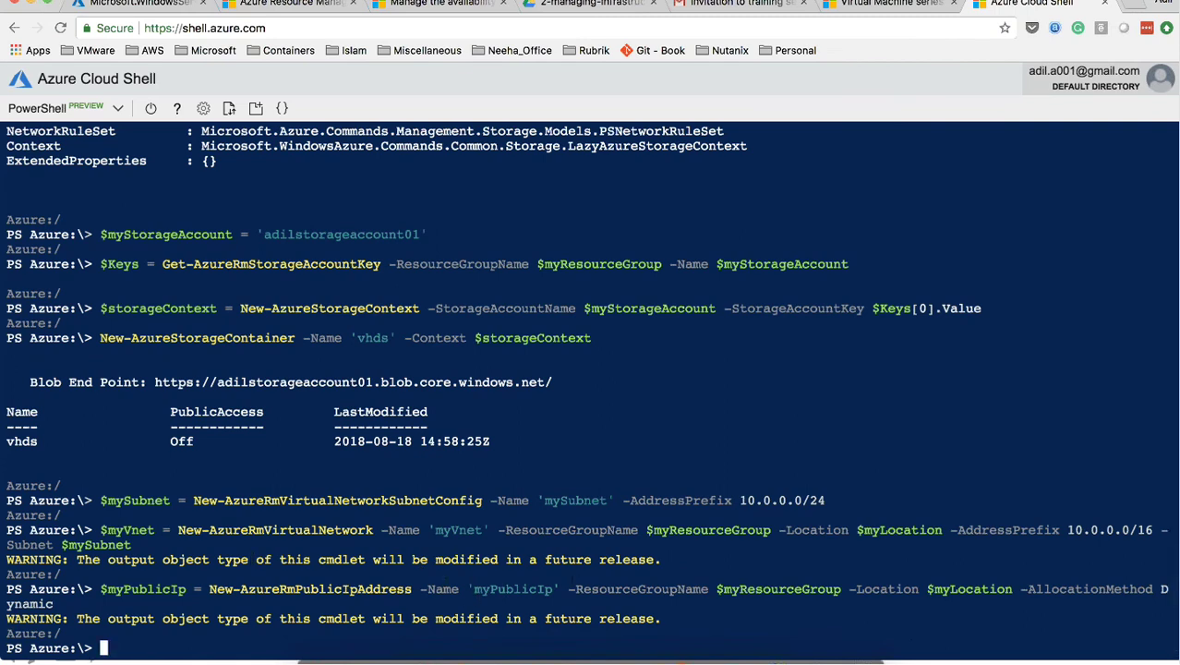
left_click_drag(568, 588, 1012, 589)
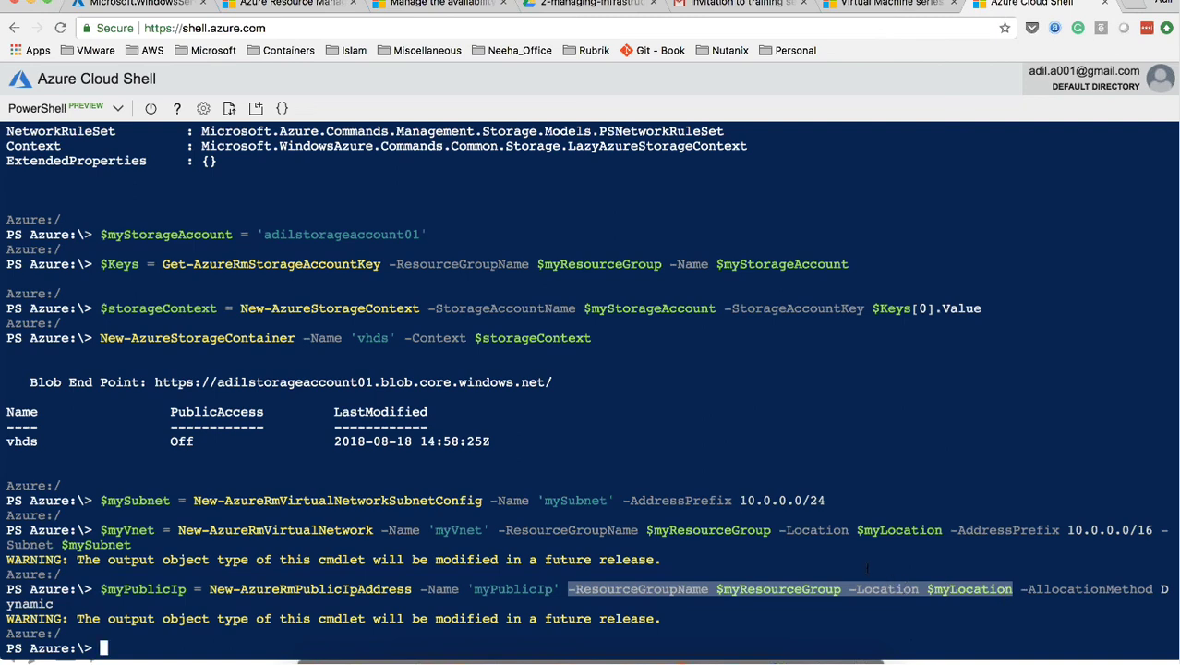
left_click(715, 551)
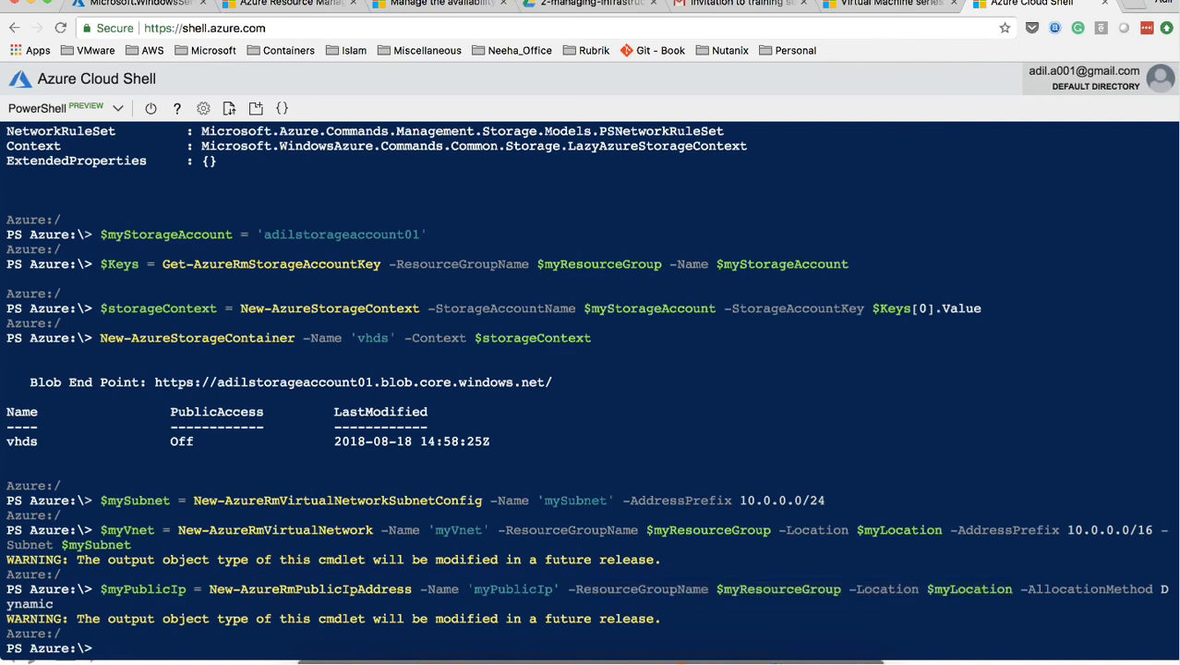
left_click_drag(420, 589, 552, 589)
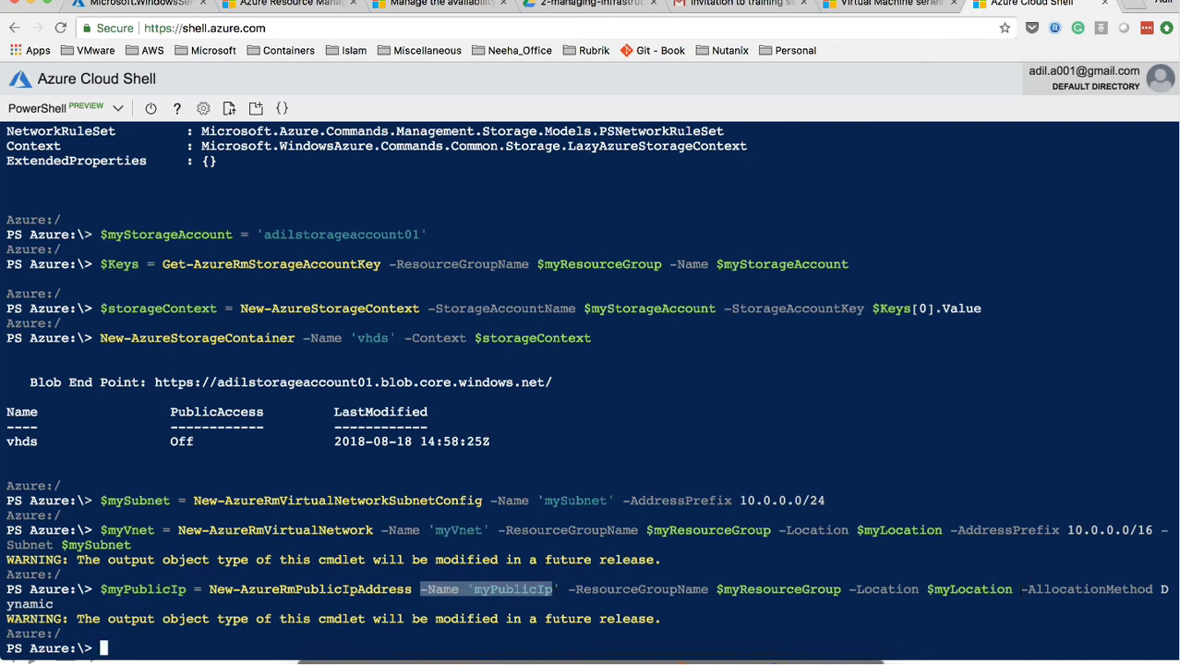
left_click_drag(1021, 590, 1080, 590)
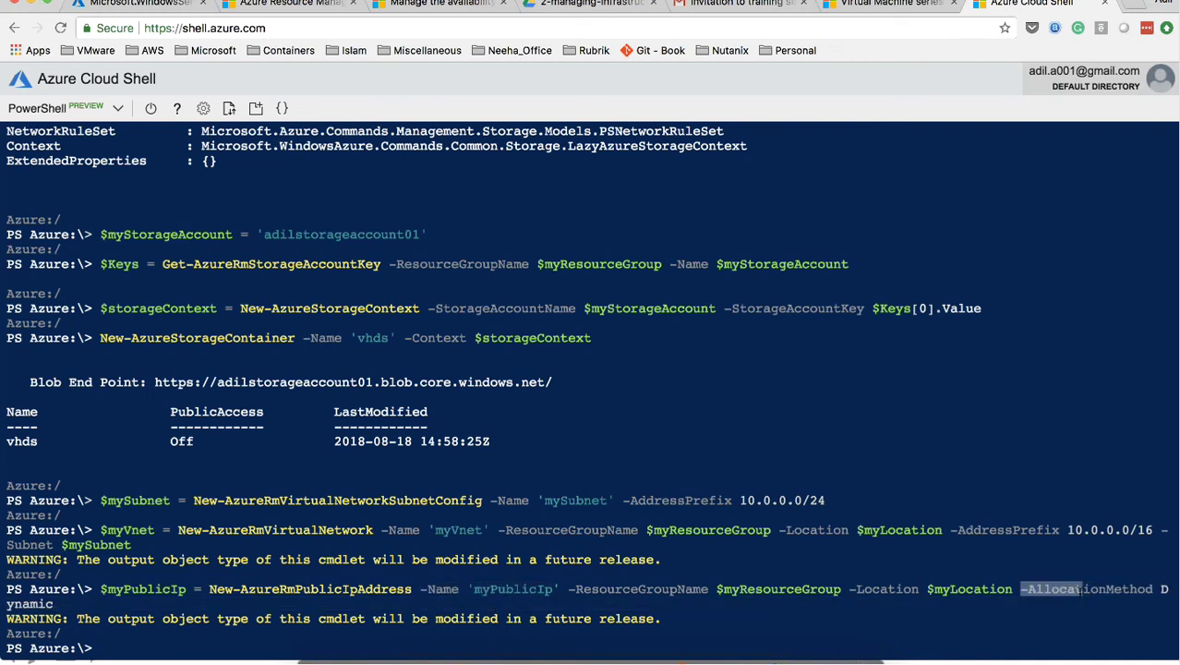
In Visual Studio Code, join the script's two-line New-AzureRmNetworkInterface command into one line and remove its backtick
key("super+Tab")
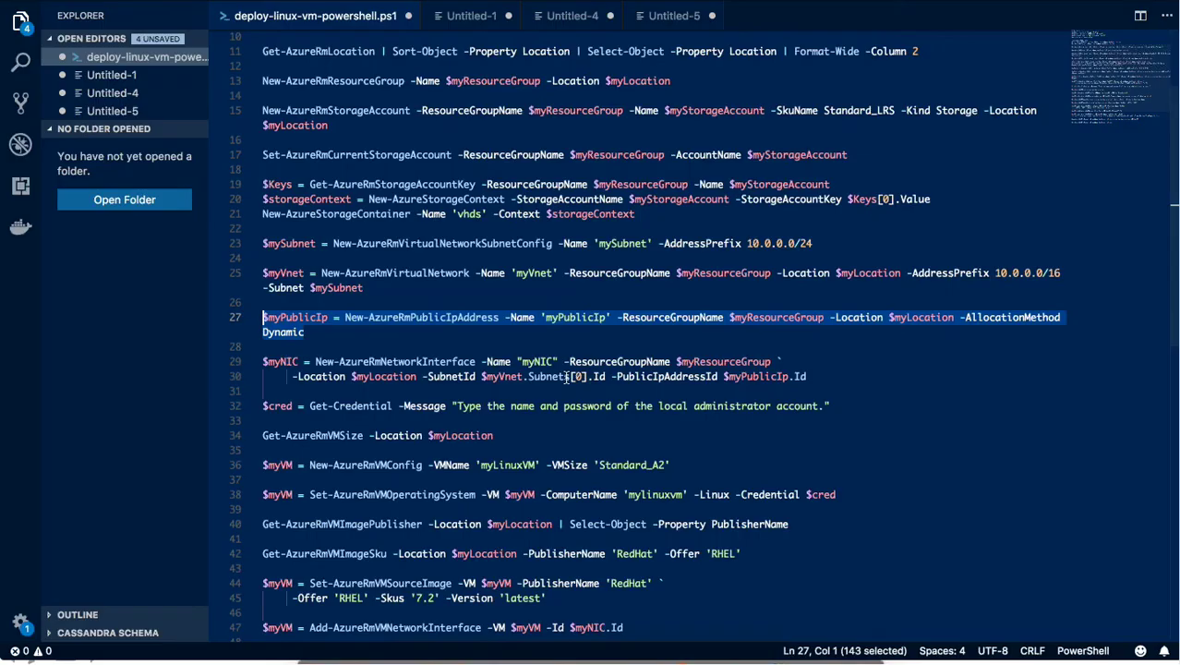
left_click(292, 376)
key("BackSpace")
key("BackSpace")
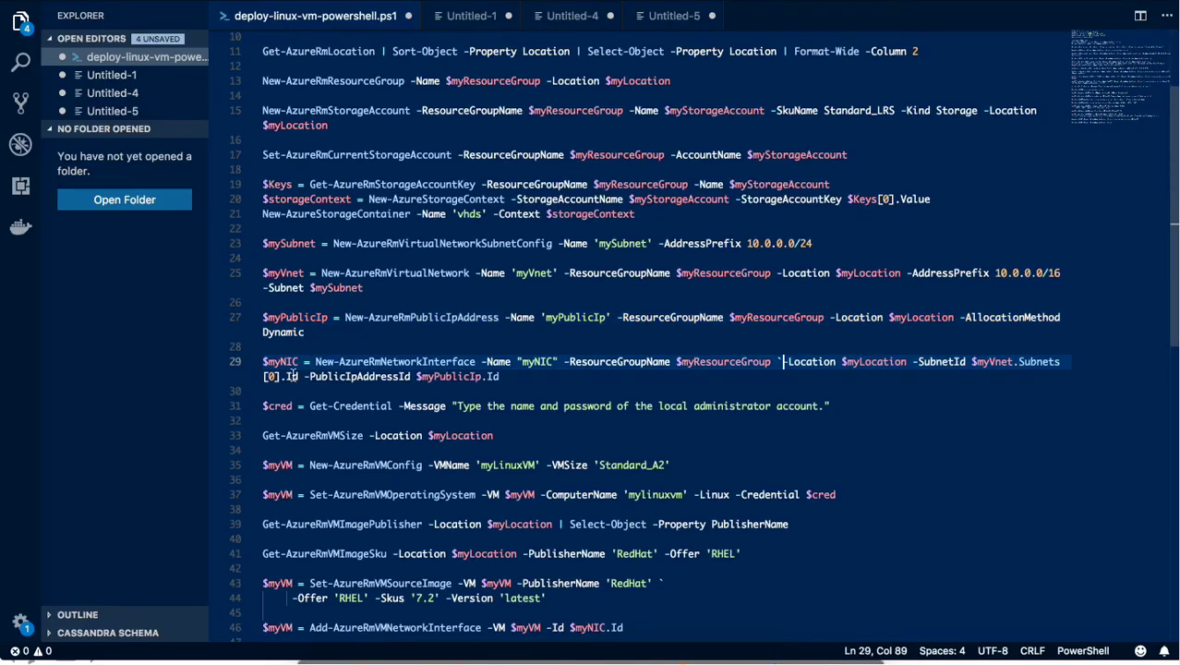
key("BackSpace")
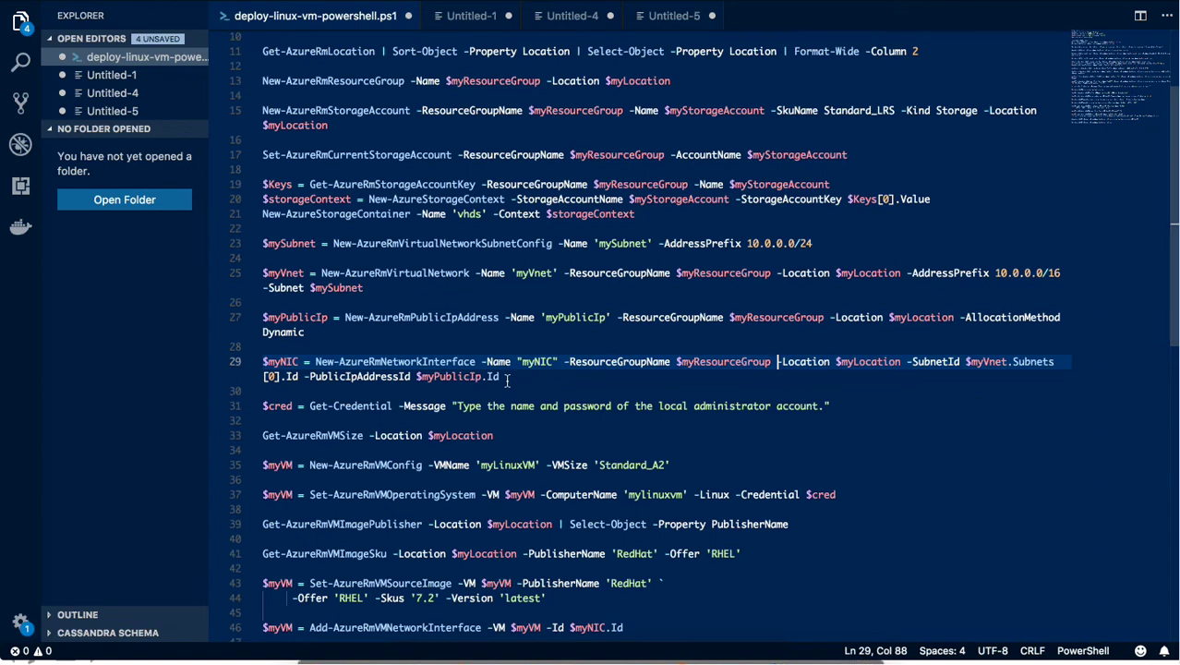
Copy the joined $myNIC line and run it in Cloud Shell to create "myNIC" with the $myVnet subnet and $myPublicIp
key("End")
key("shift+Home")
key("super+c")
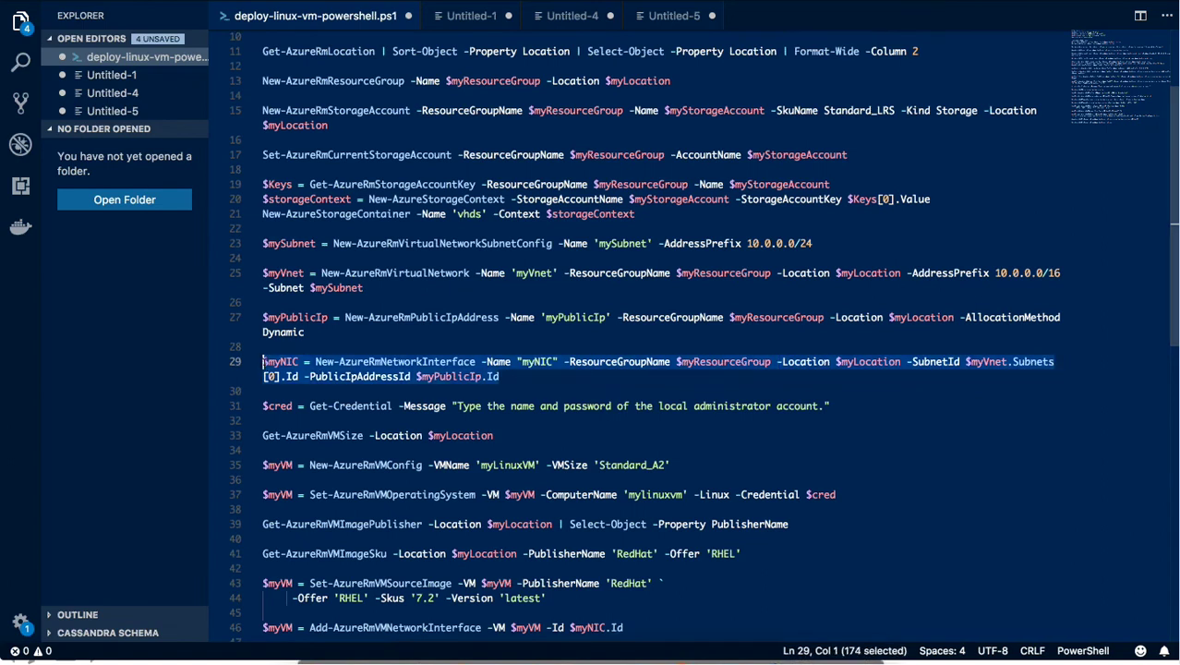
key("super+Tab")
left_click(367, 447)
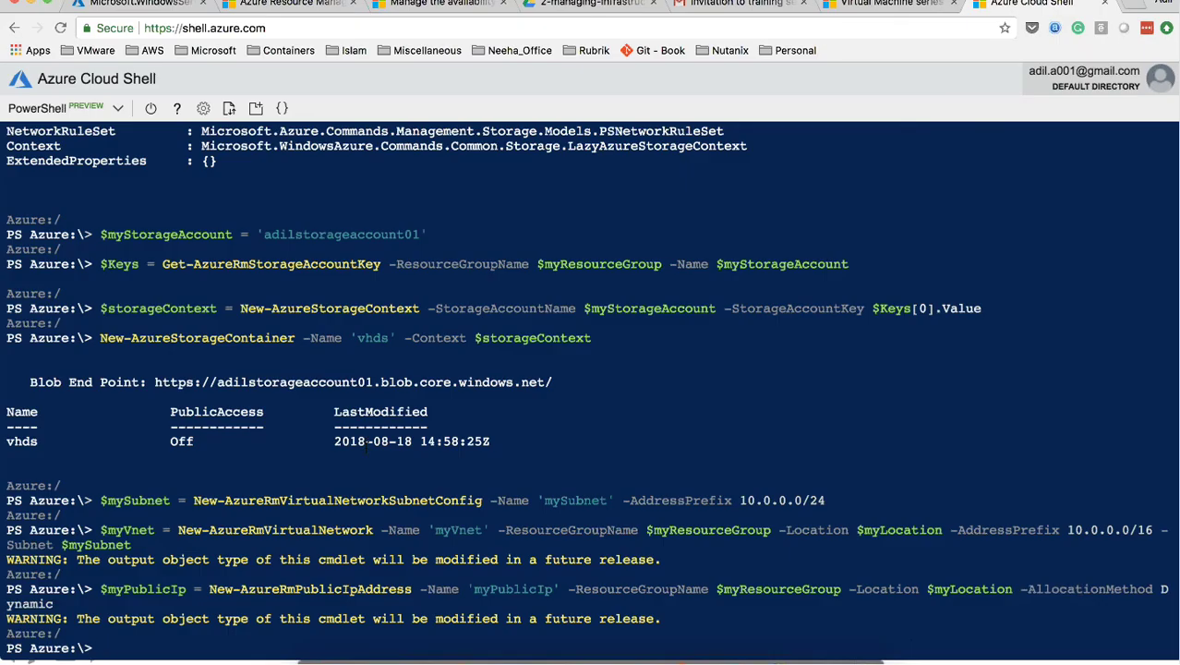
key("super+v")
key("Return")
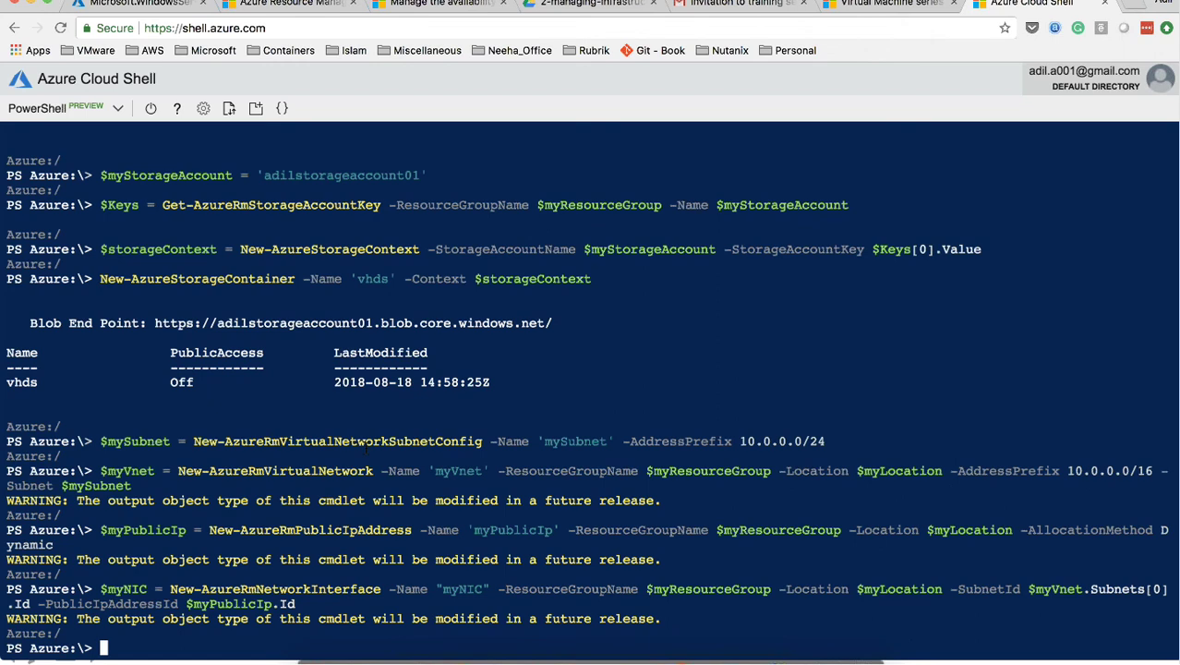
Copy the script's $cred = Get-Credential line from Visual Studio Code and run it in Cloud Shell
key("super+Tab")
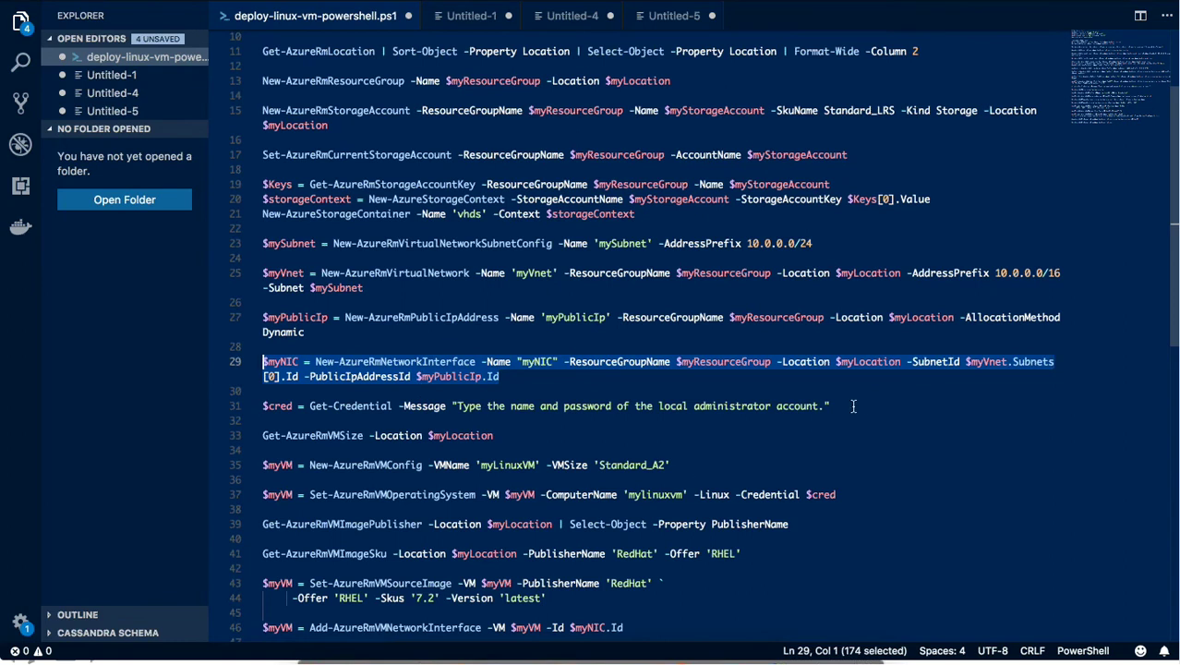
left_click_drag(332, 421, 261, 416)
key("super+c")
key("super+Tab")
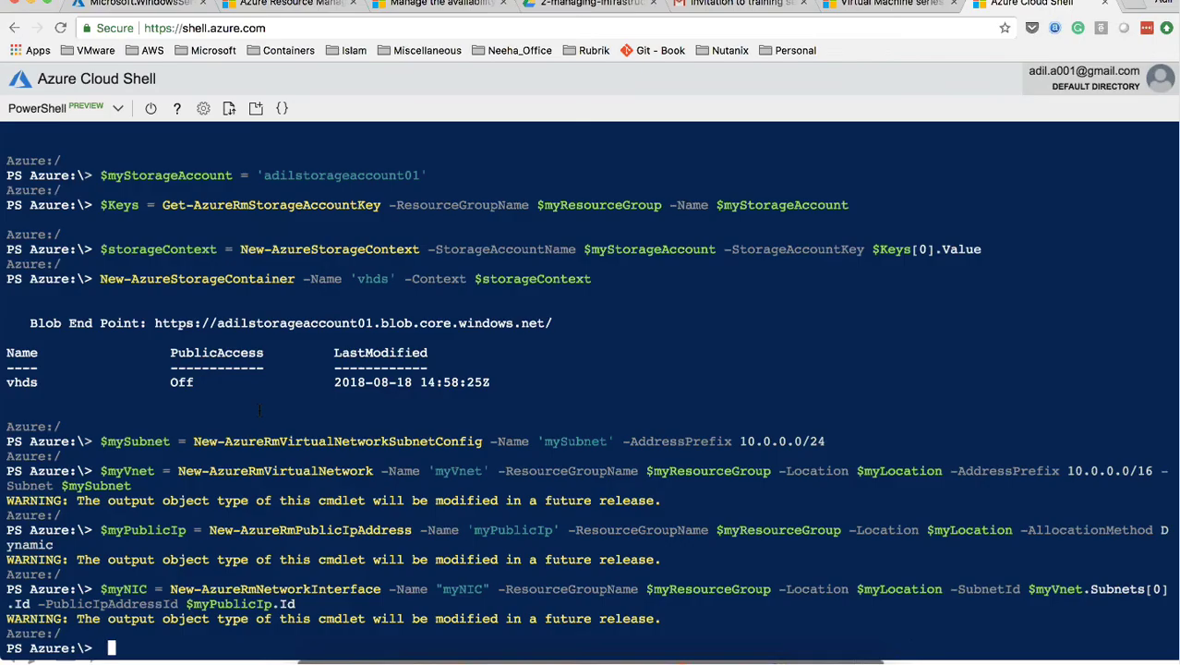
key("super+v")
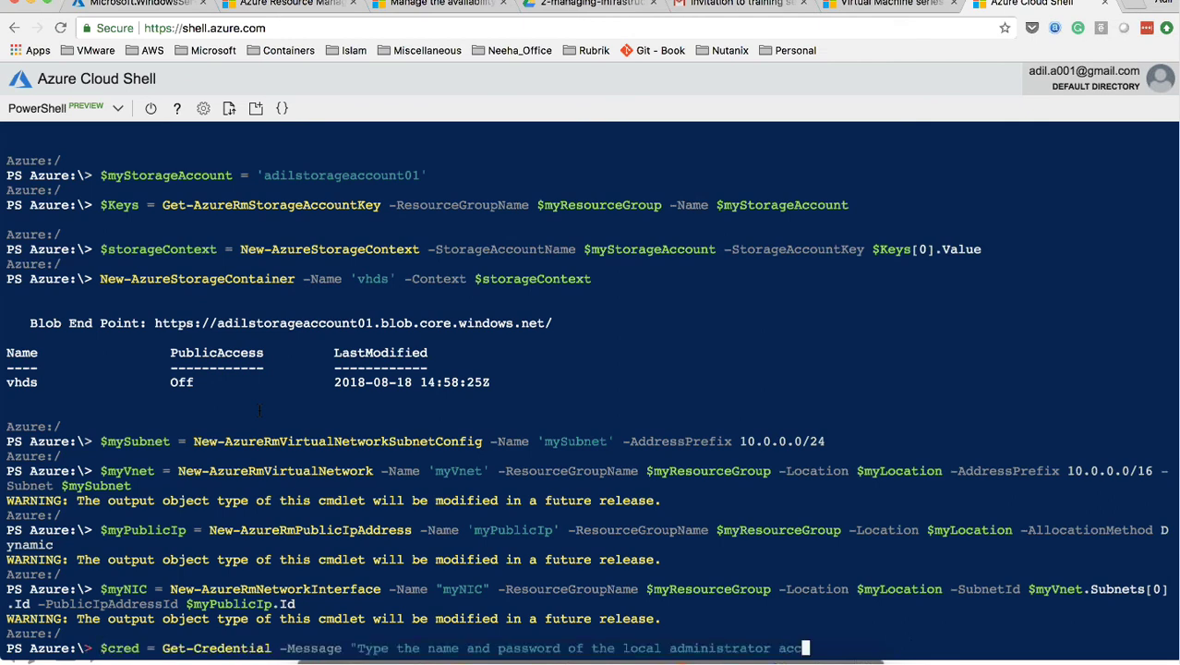
key("Return")
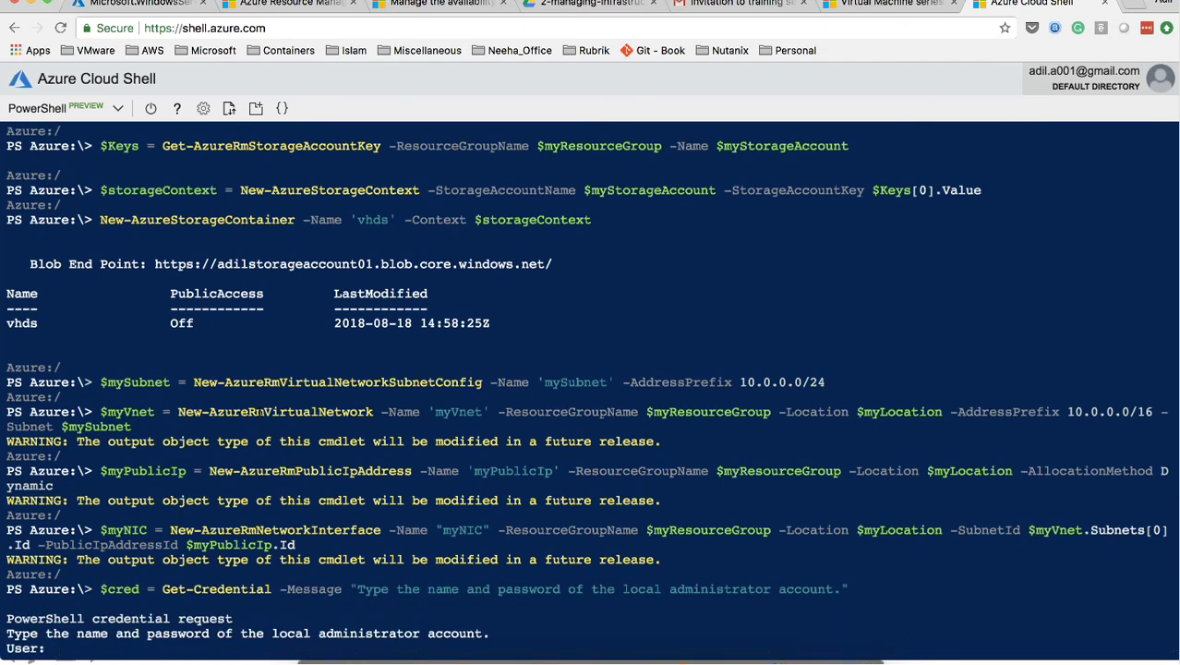
Answer the credential request with the user name AzureAdmin and enter the local administrator account's password
type("AzureAdimi")
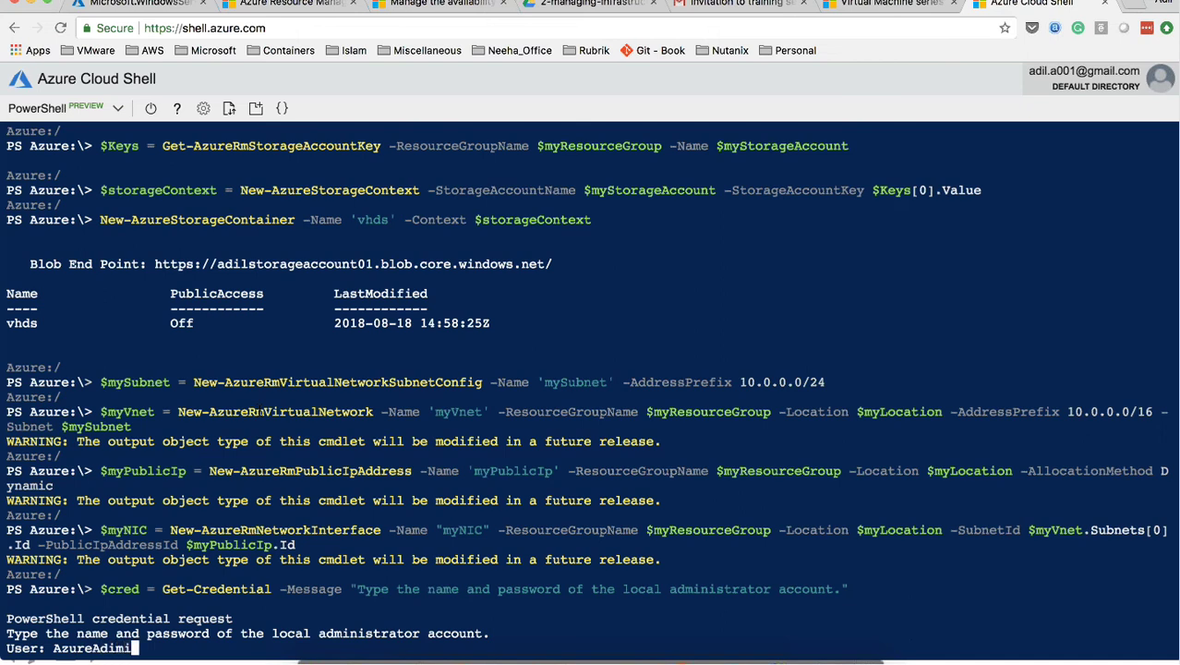
type("n")
key("BackSpace")
key("BackSpace")
key("BackSpace")
type("min")
key("Return")
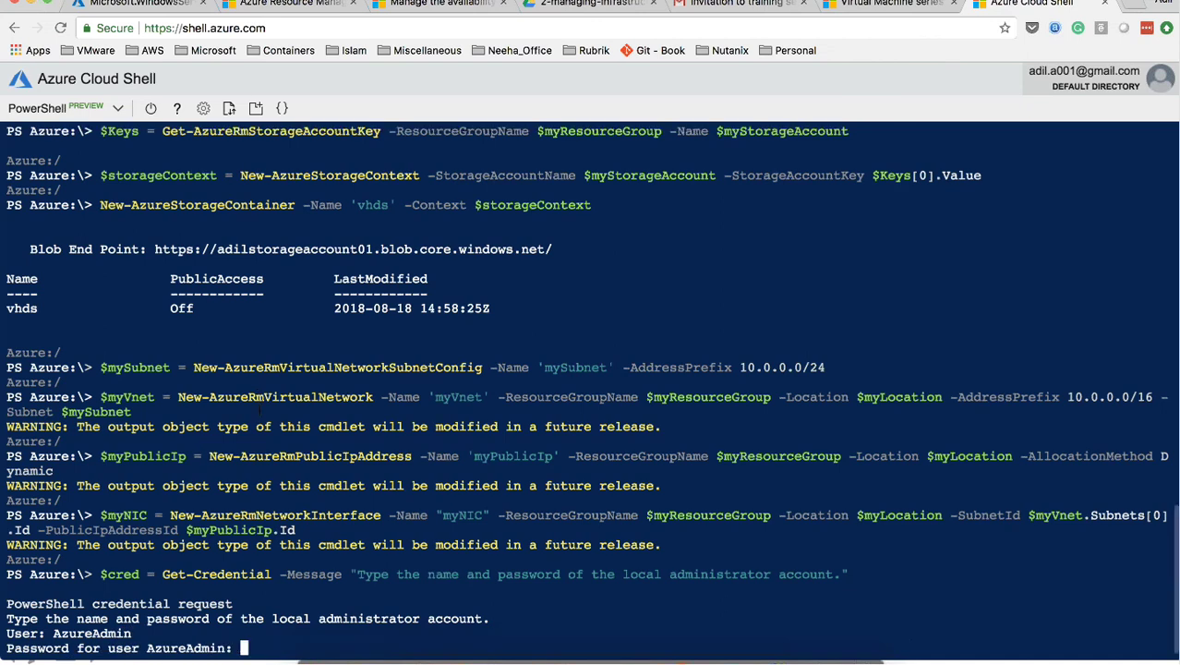
type("****")
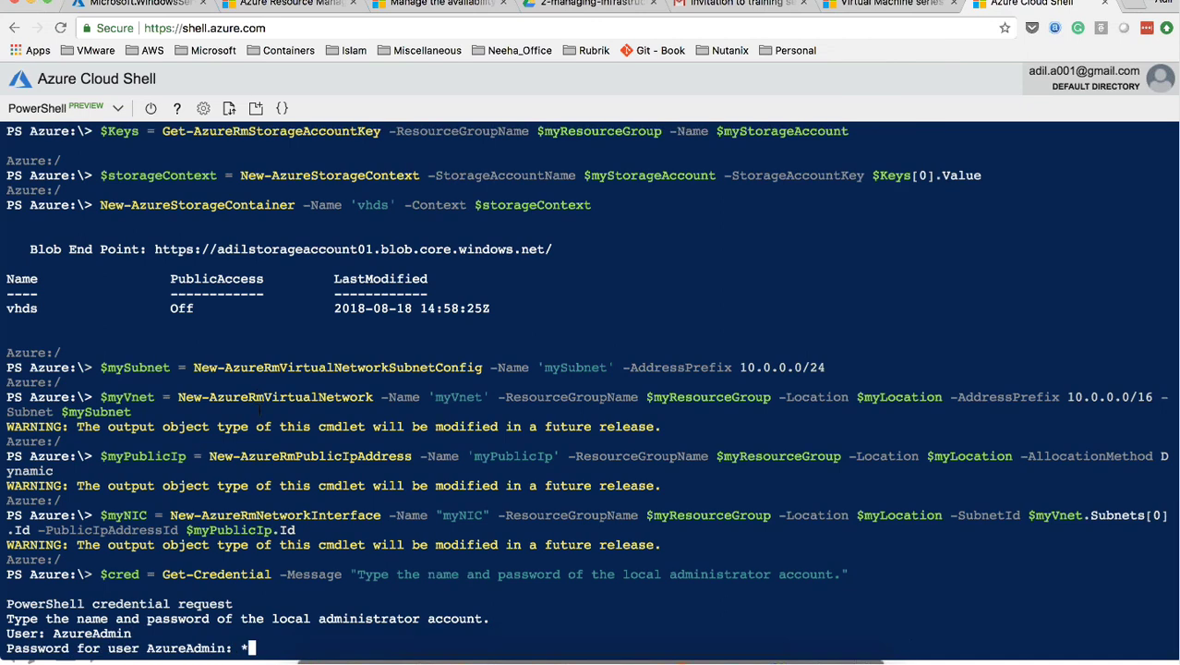
type("*****")
List the region's VM sizes by copying the script's Get-AzureRmVMSize -Location $myLocation line from Visual Studio Code and running it in Cloud Shell
key("super+Tab")
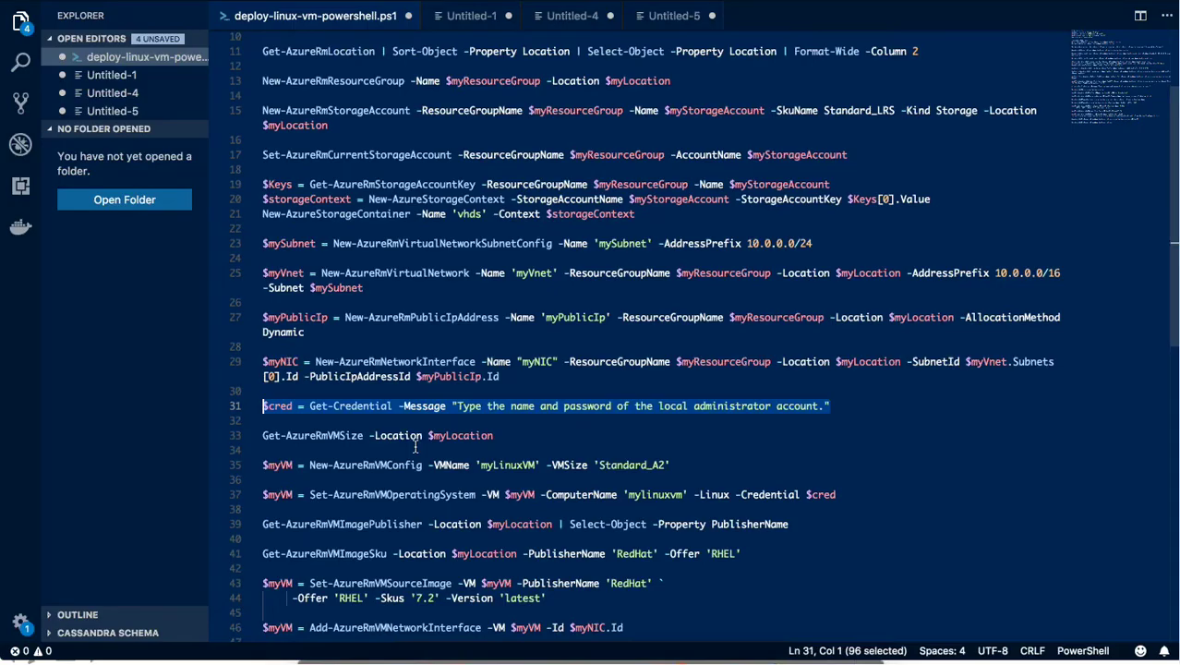
left_click_drag(495, 436, 263, 436)
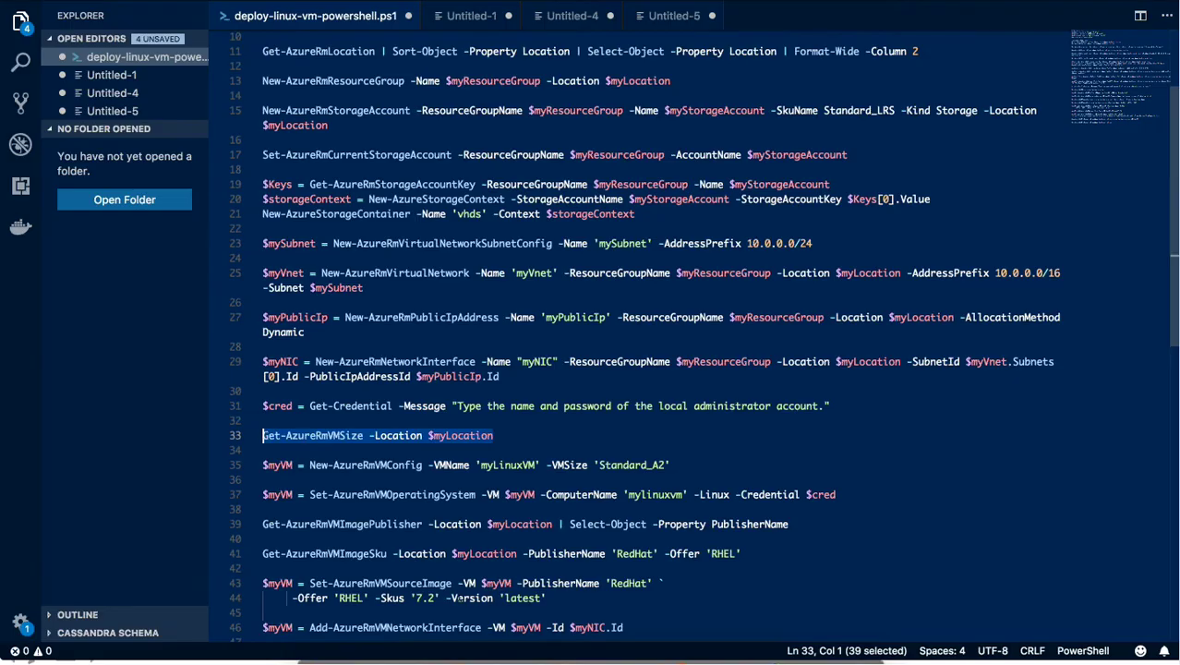
key("super+c")
key("super+Tab")
key("super+v")
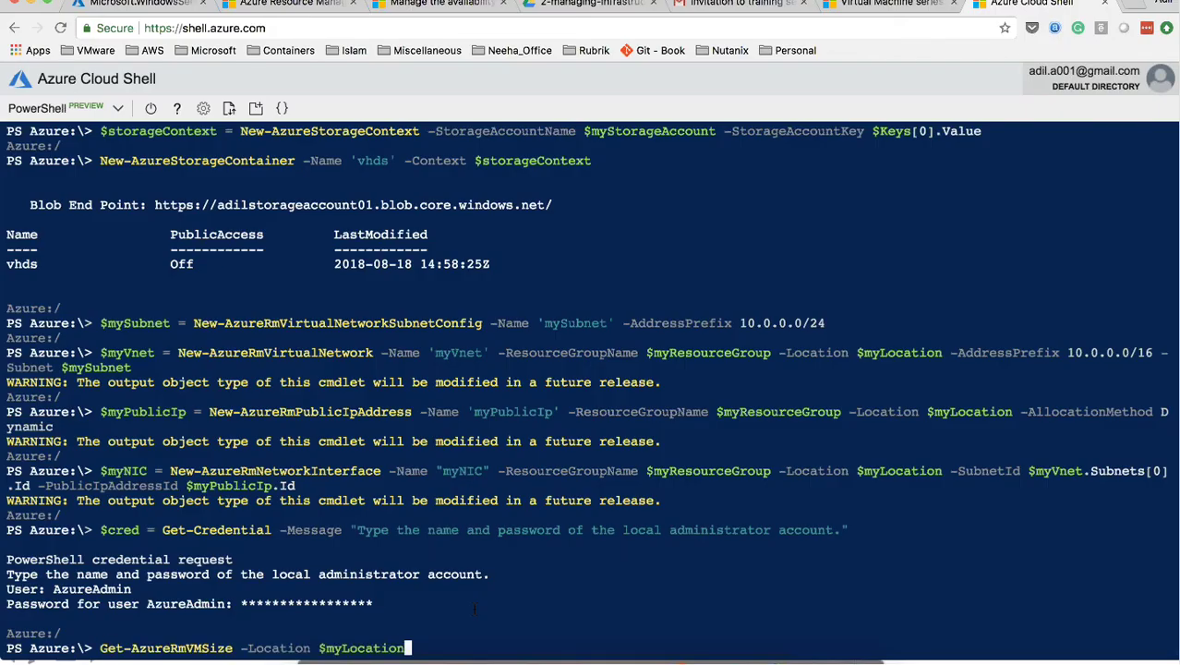
key("Return")
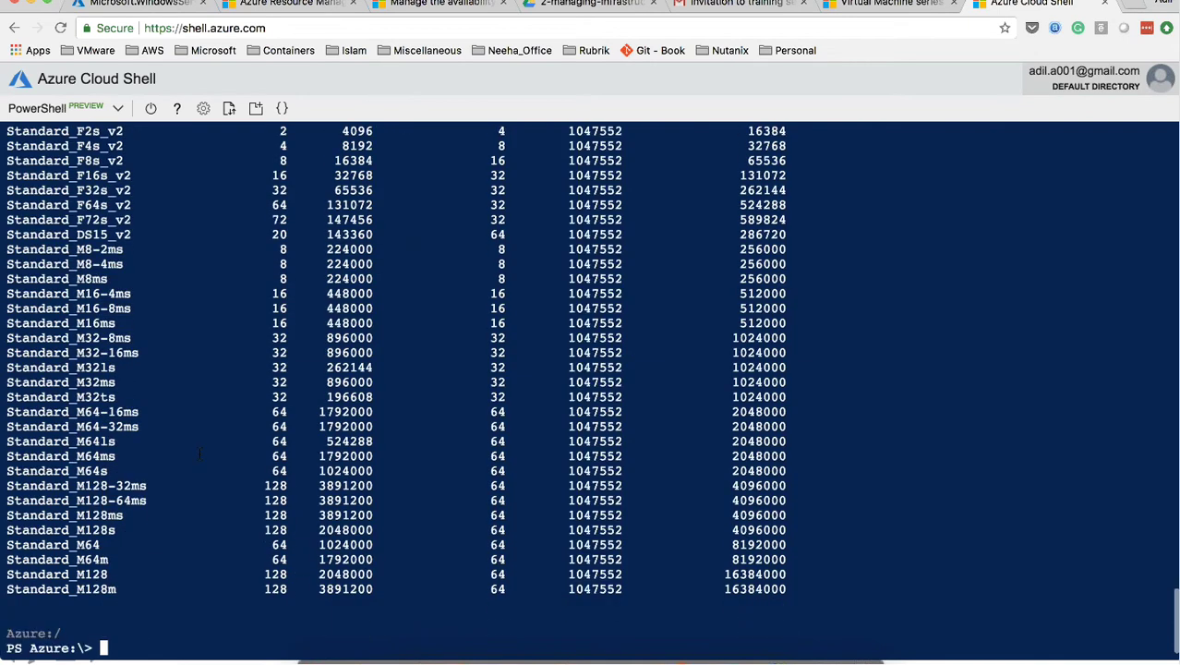
Examine the core counts and memory of the listed VM sizes, from the Standard_A series to Standard_M128m
scroll(213, 460, "up", 5)
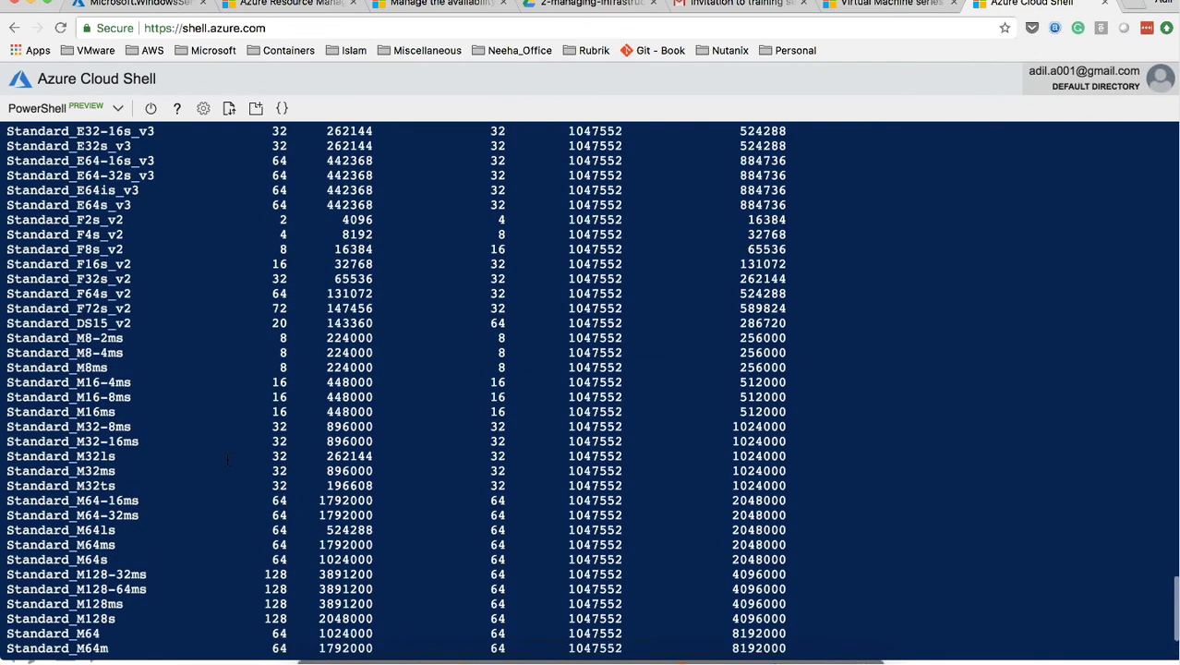
scroll(227, 459, "up", 14)
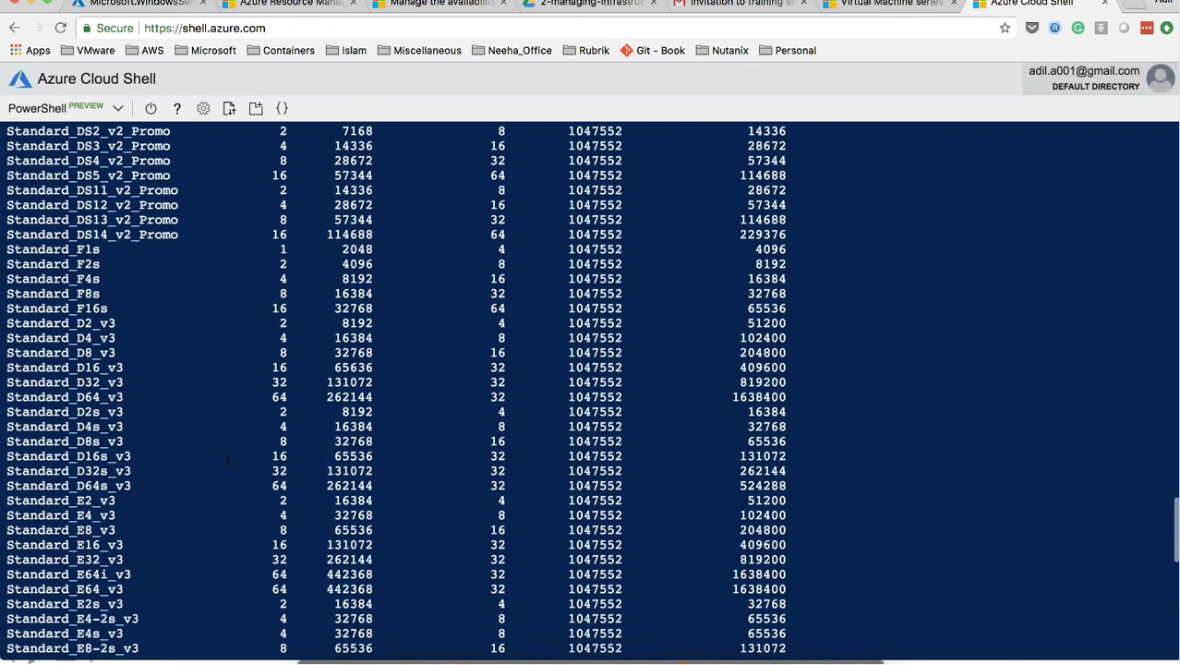
scroll(227, 458, "up", 15)
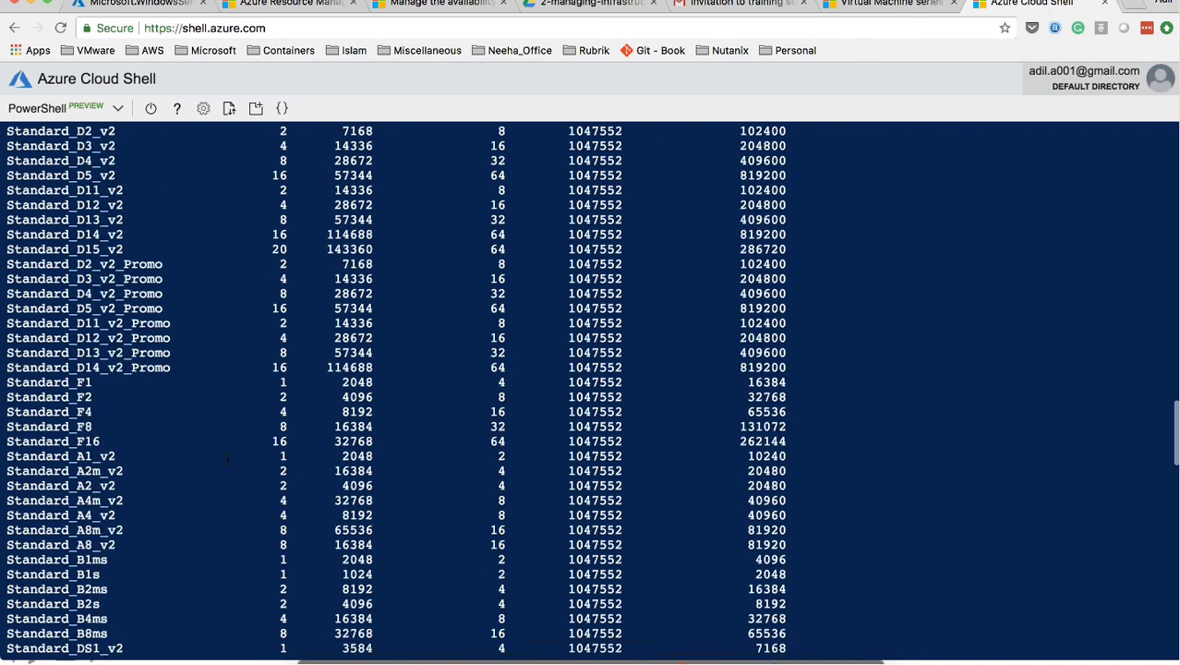
scroll(228, 459, "up", 3)
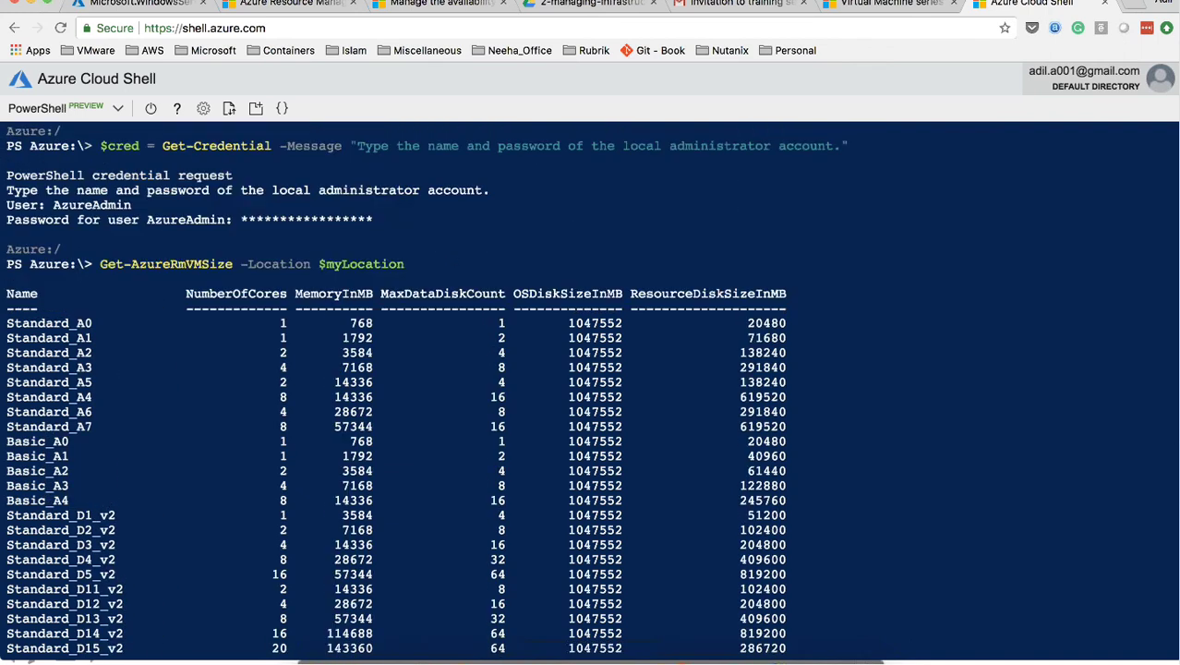
double_click(352, 425)
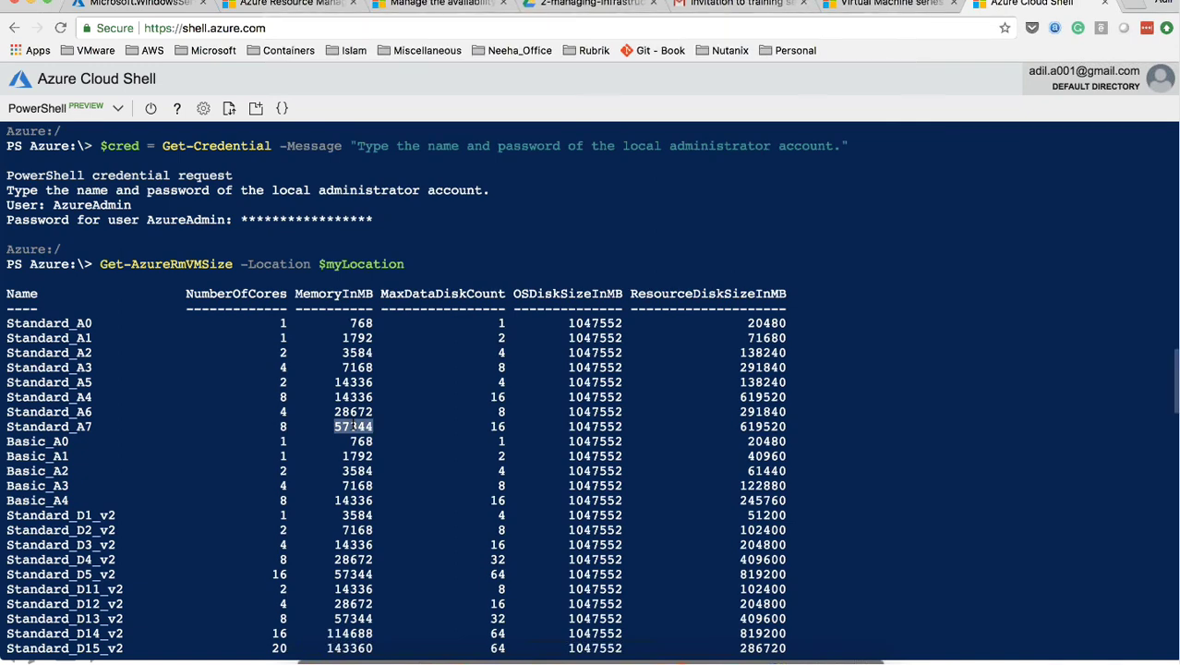
scroll(353, 426, "down", 10)
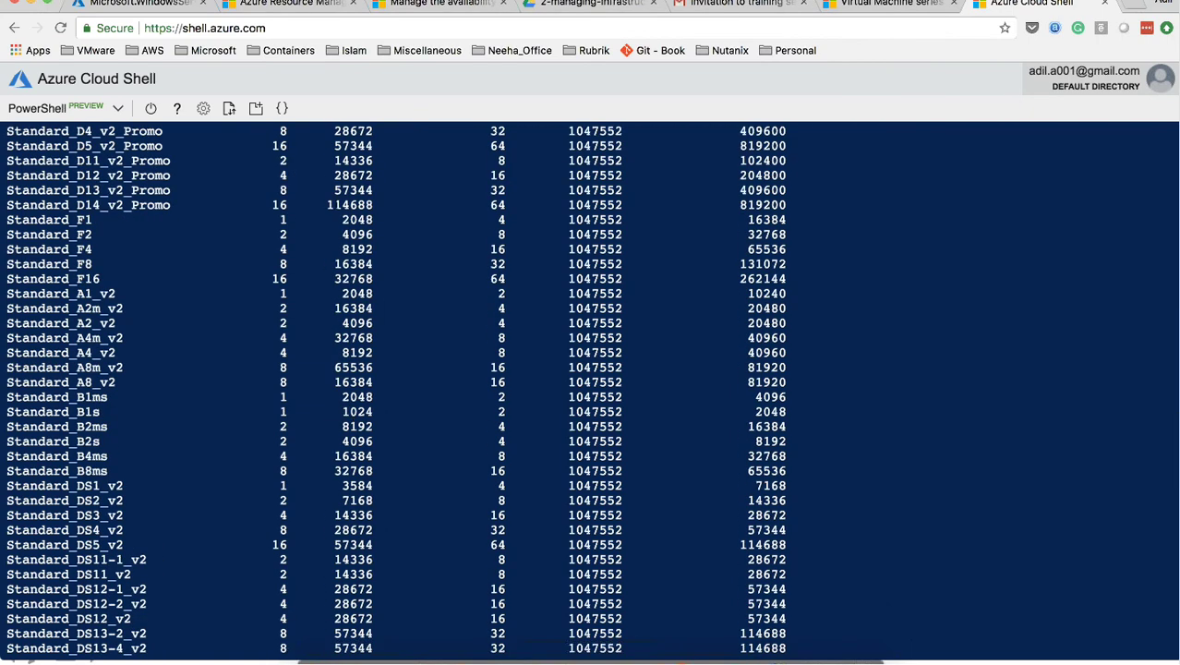
double_click(349, 205)
scroll(315, 274, "down", 5)
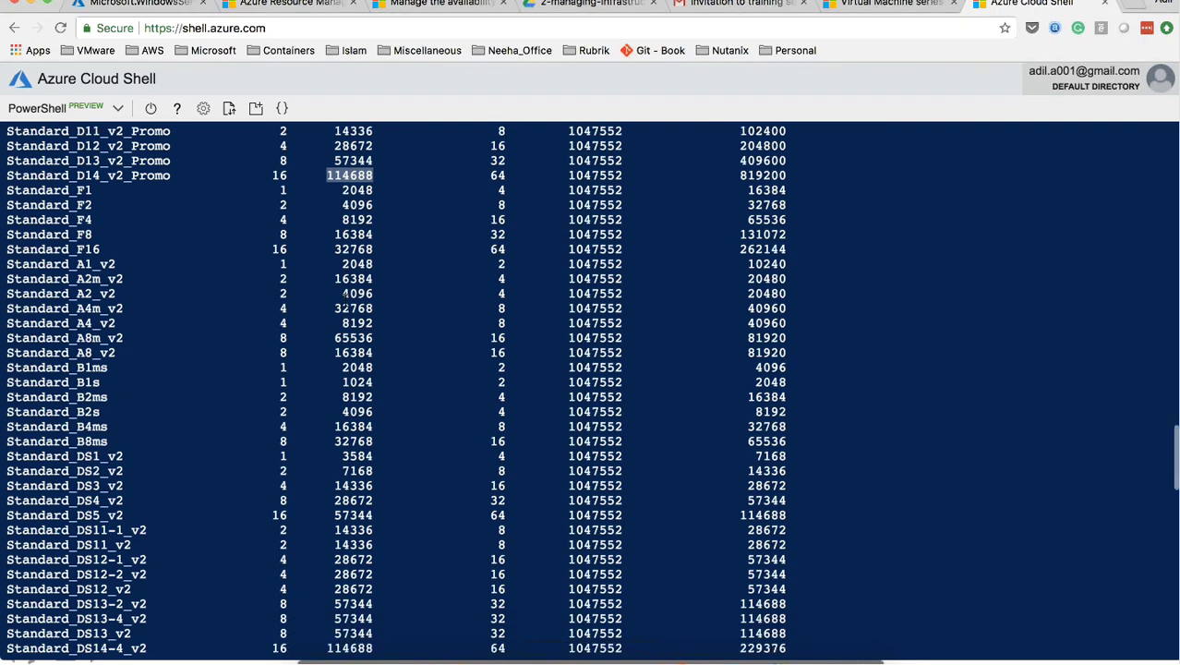
scroll(345, 301, "down", 15)
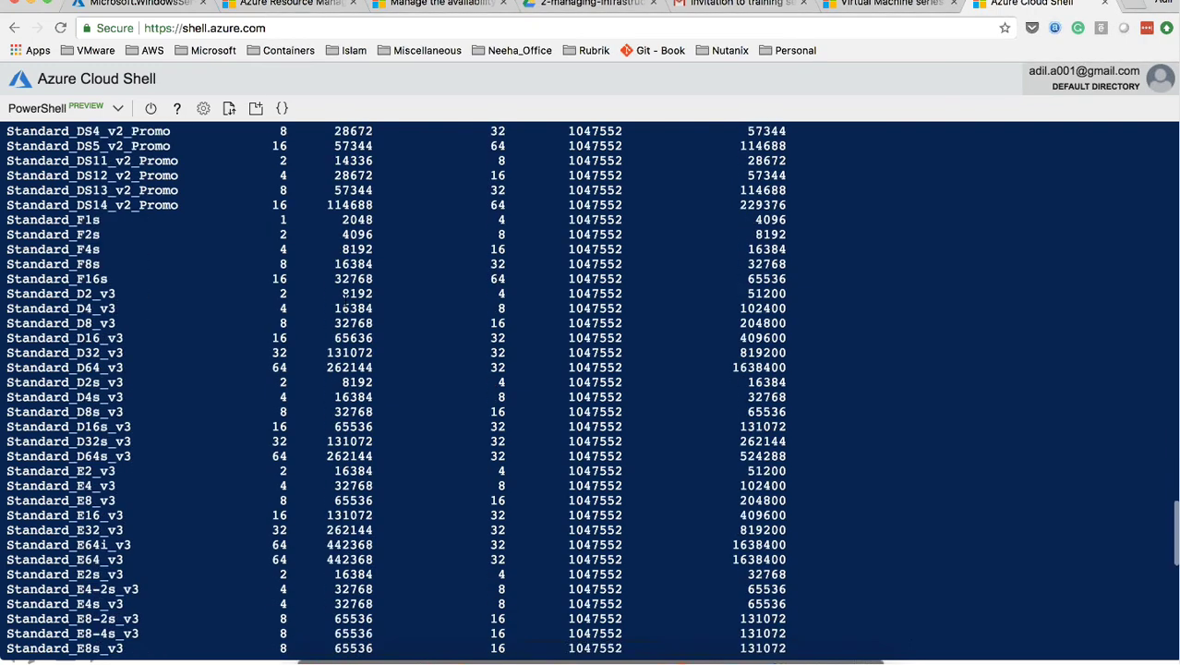
scroll(344, 301, "down", 10)
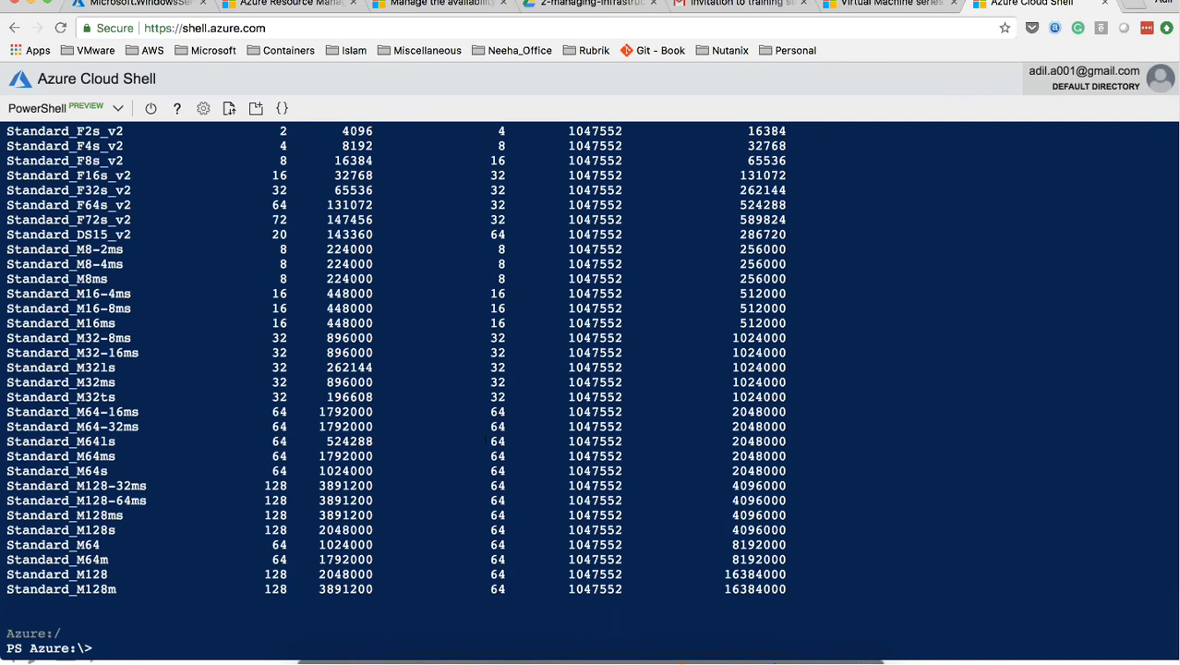
double_click(276, 589)
left_click_drag(118, 590, 4, 579)
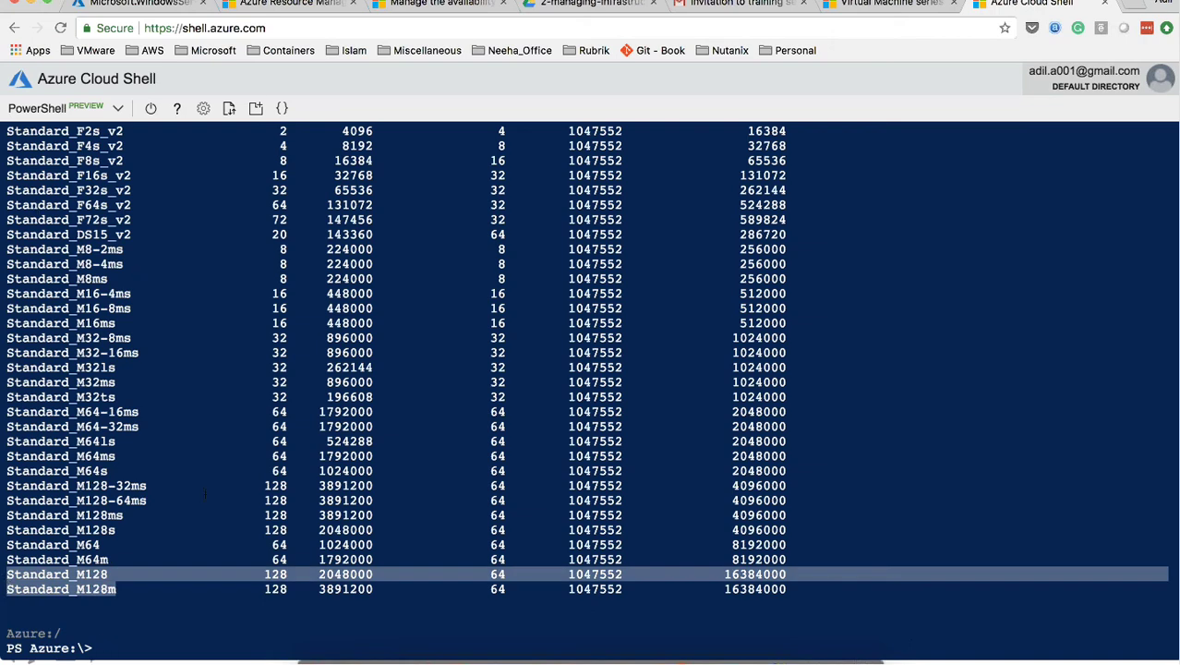
left_click(250, 585)
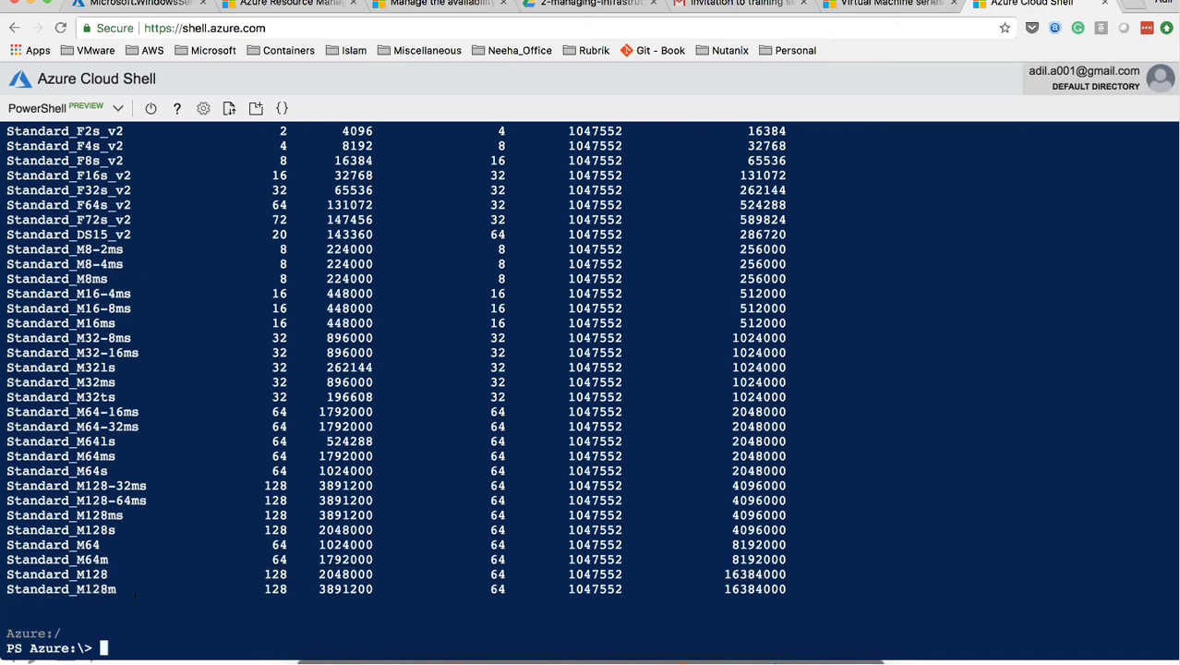
left_click_drag(200, 574, 345, 590)
double_click(351, 589)
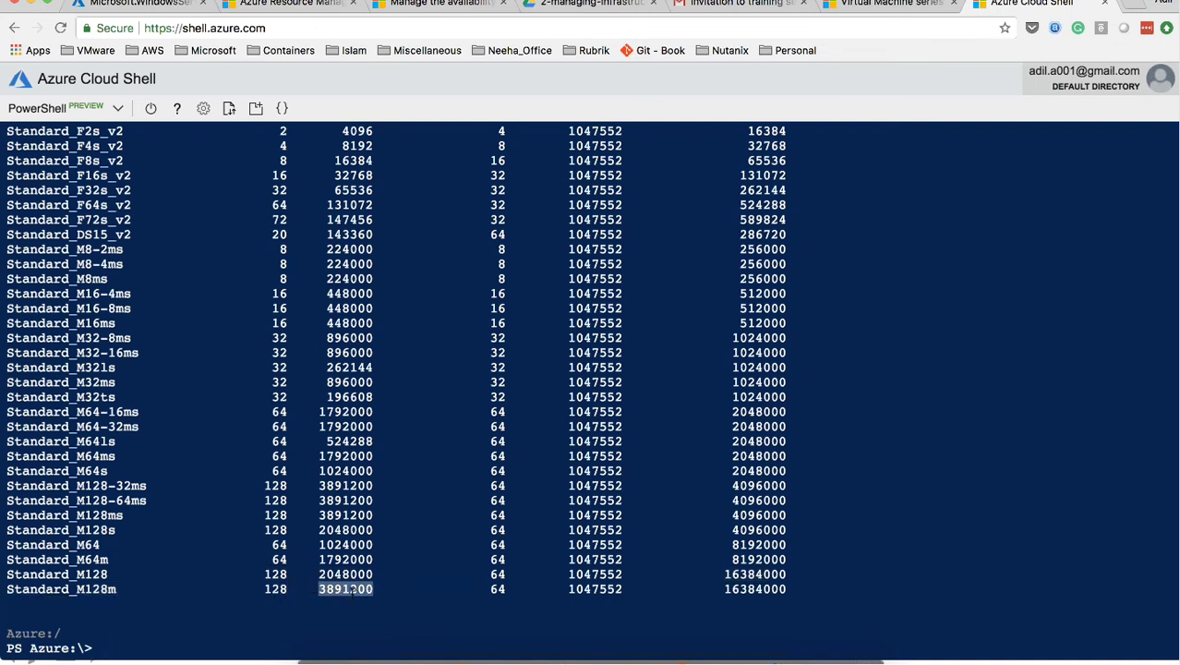
double_click(276, 589)
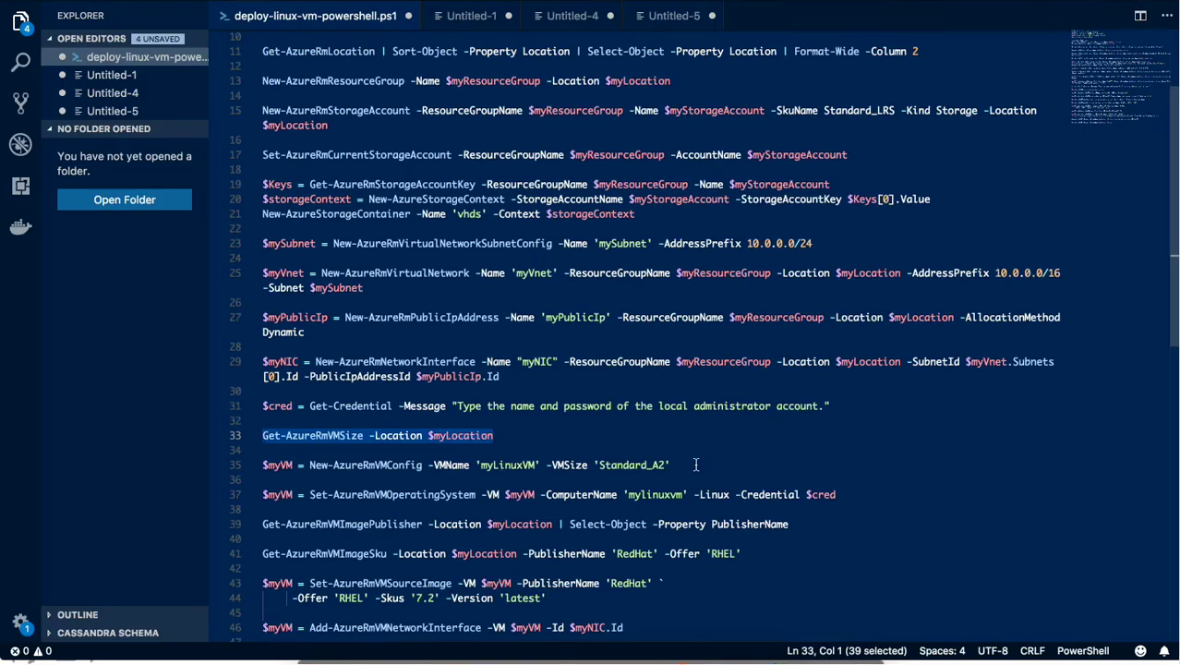
Define $myVM by copying the script's New-AzureRmVMConfig line with 'myLinuxVM' and 'Standard_A2' from Visual Studio Code and running it in Cloud Shell
left_click_drag(696, 465, 262, 464)
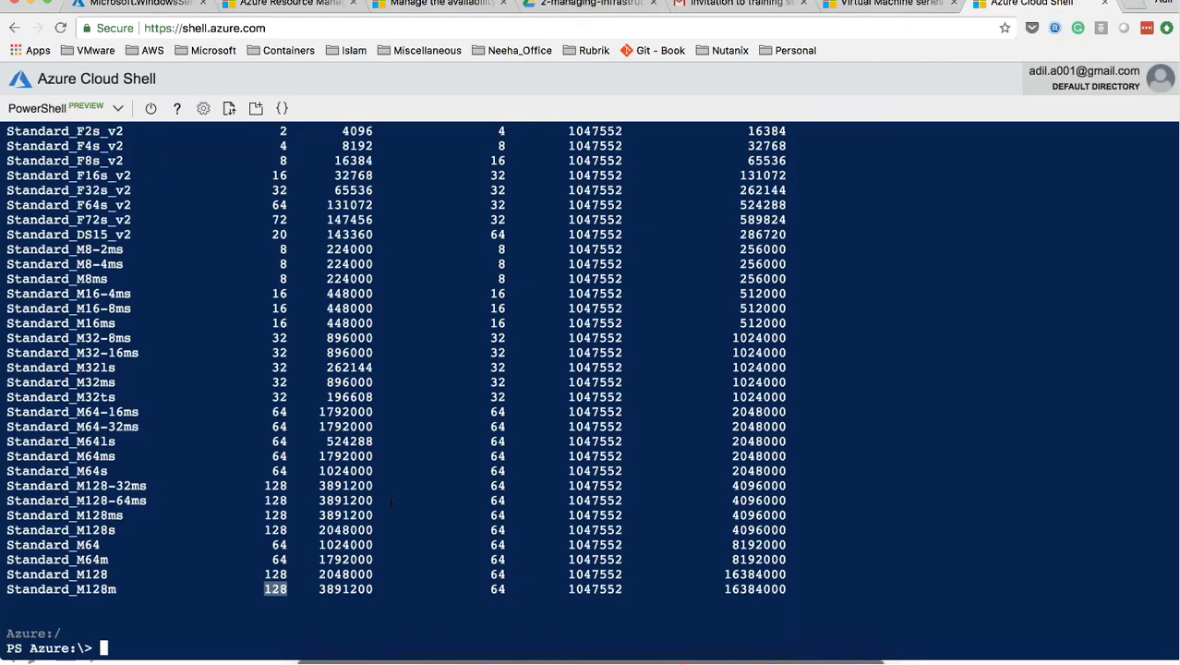
type("$myVM = New-AzureRmVMConfig -VMName 'myLinuxVM' -VMSize 'Standard_A2'")
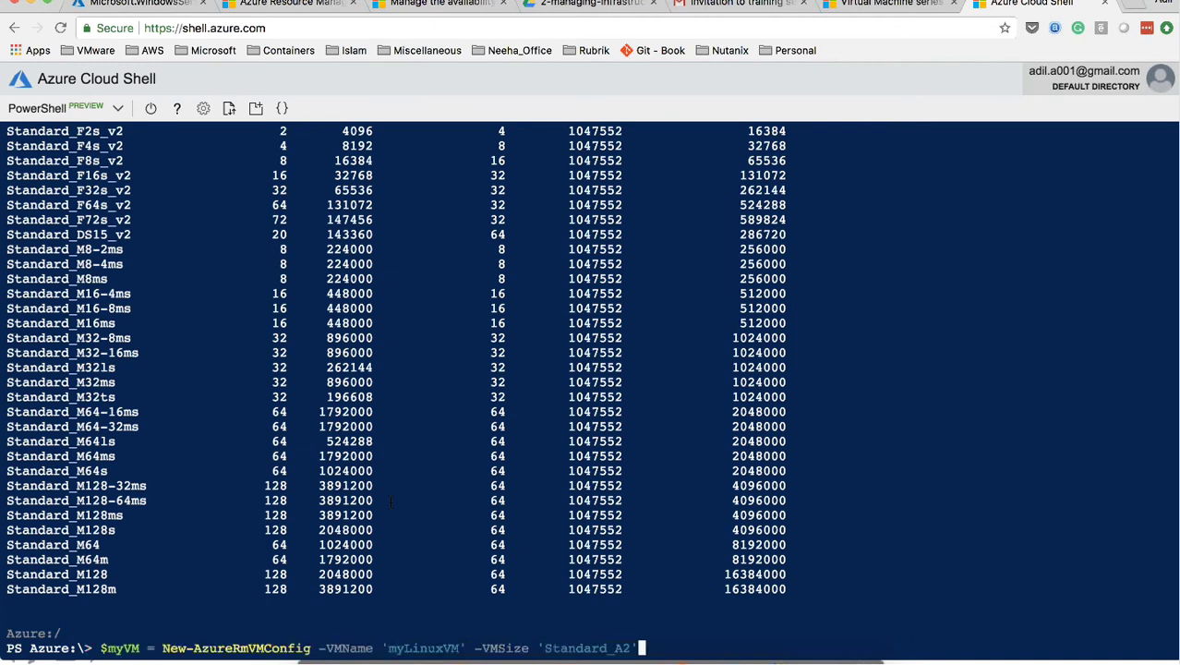
key("Return")
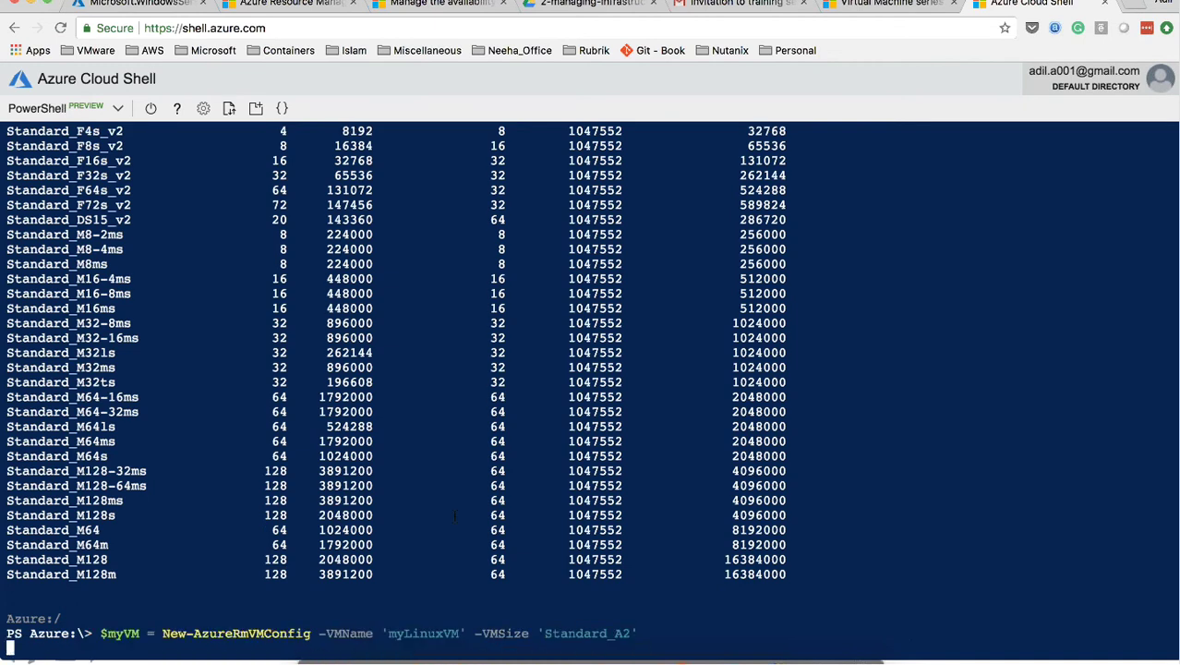
Set $myVM's operating system by copying the script's Set-AzureRmVMOperatingSystem line for 'mylinuxvm' from Visual Studio Code and running it in Cloud Shell
key("super+Tab")
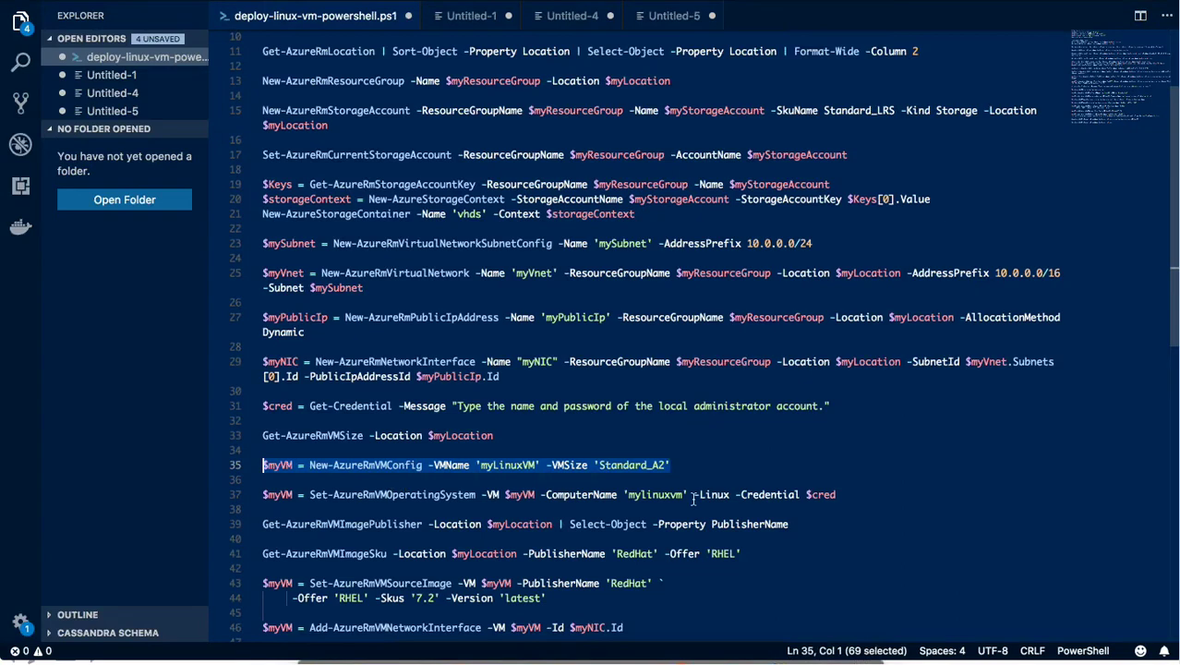
left_click_drag(845, 494, 261, 502)
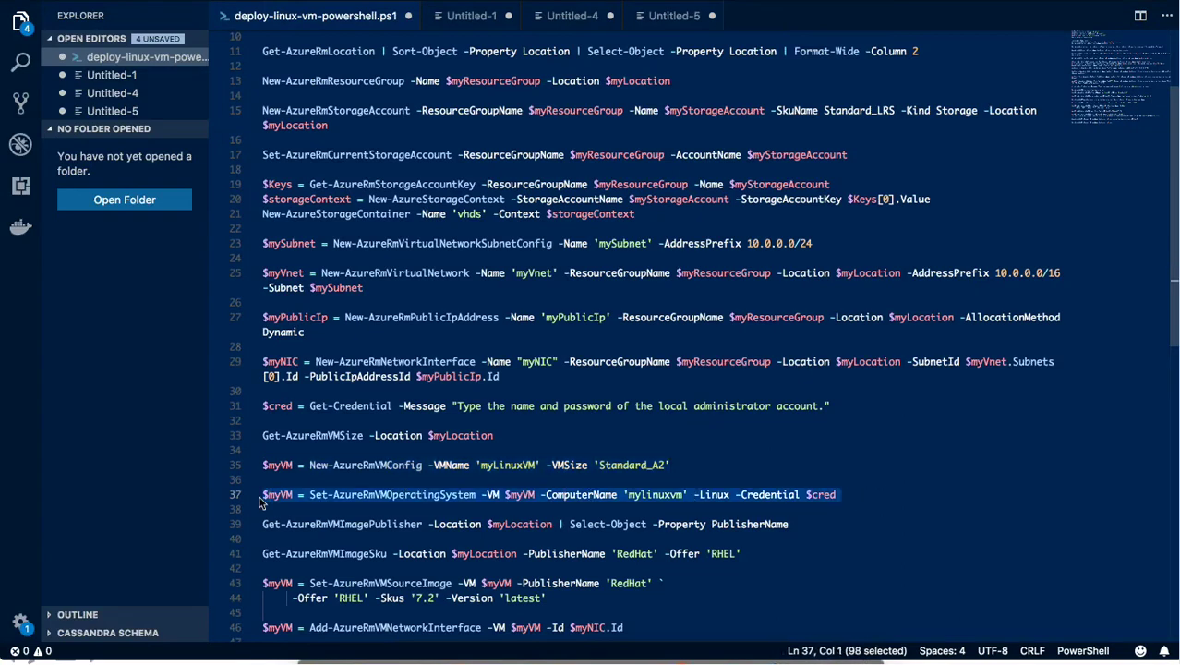
key("super+c")
key("super+Tab")
key("super+v")
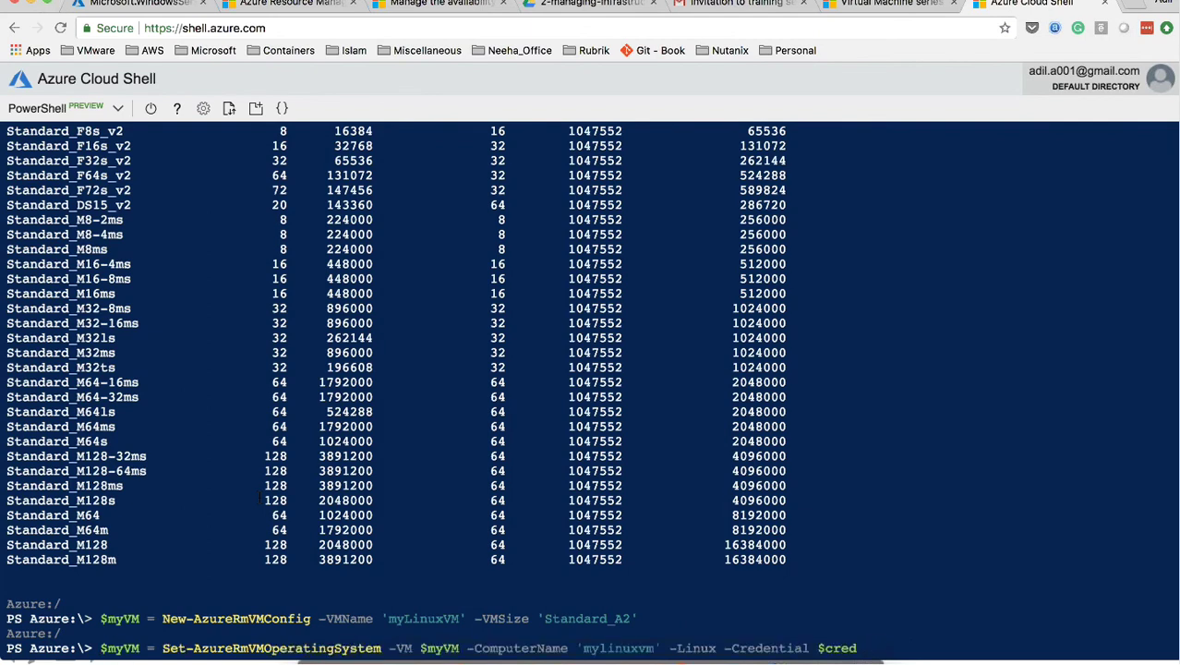
key("Return")
In Visual Studio Code, join the script's two-line Set-AzureRmVMSourceImage command into one line, removing the backtick before -Offer 'RHEL'
key("super+Tab")
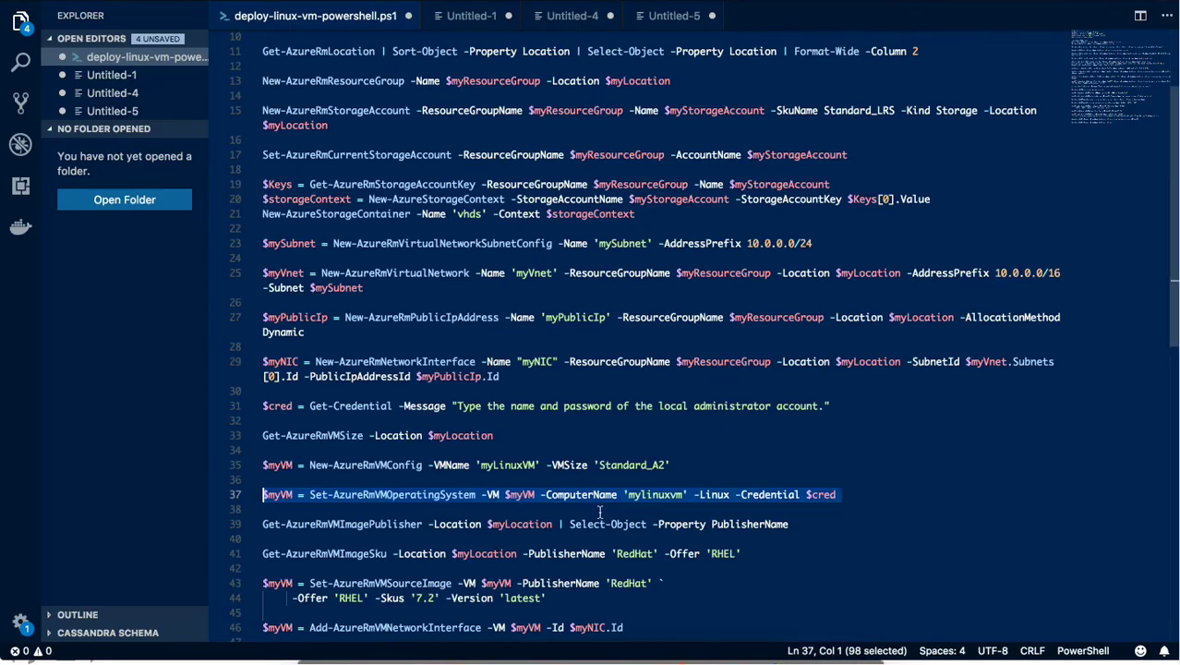
scroll(799, 461, "down", 2)
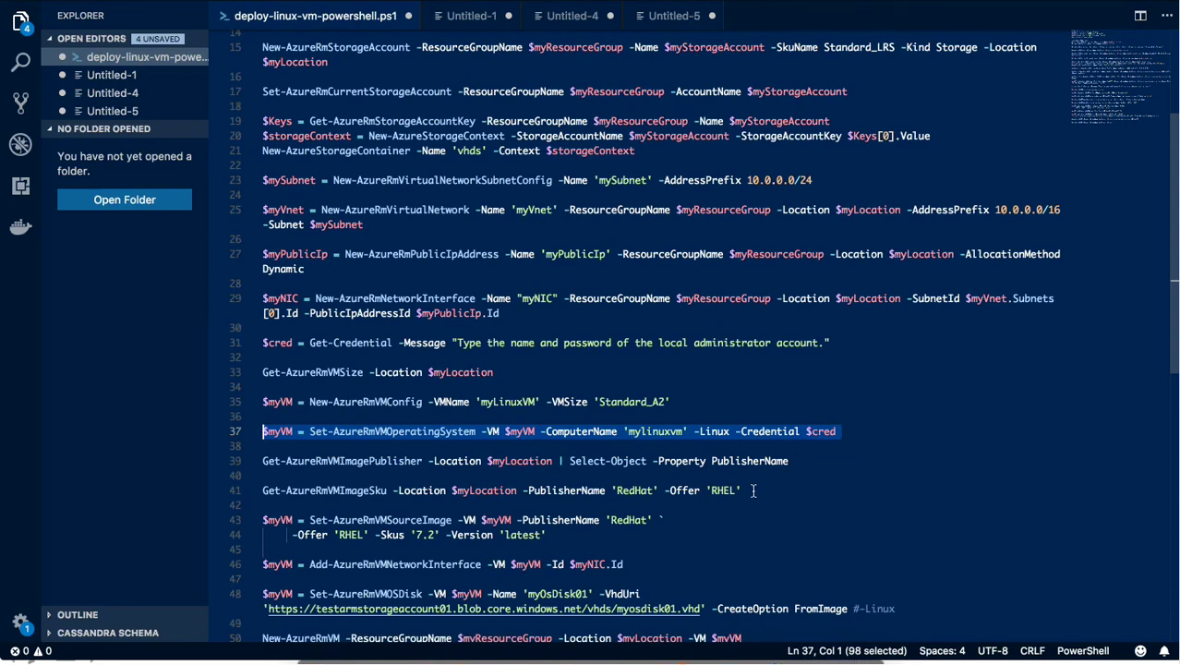
left_click(292, 535)
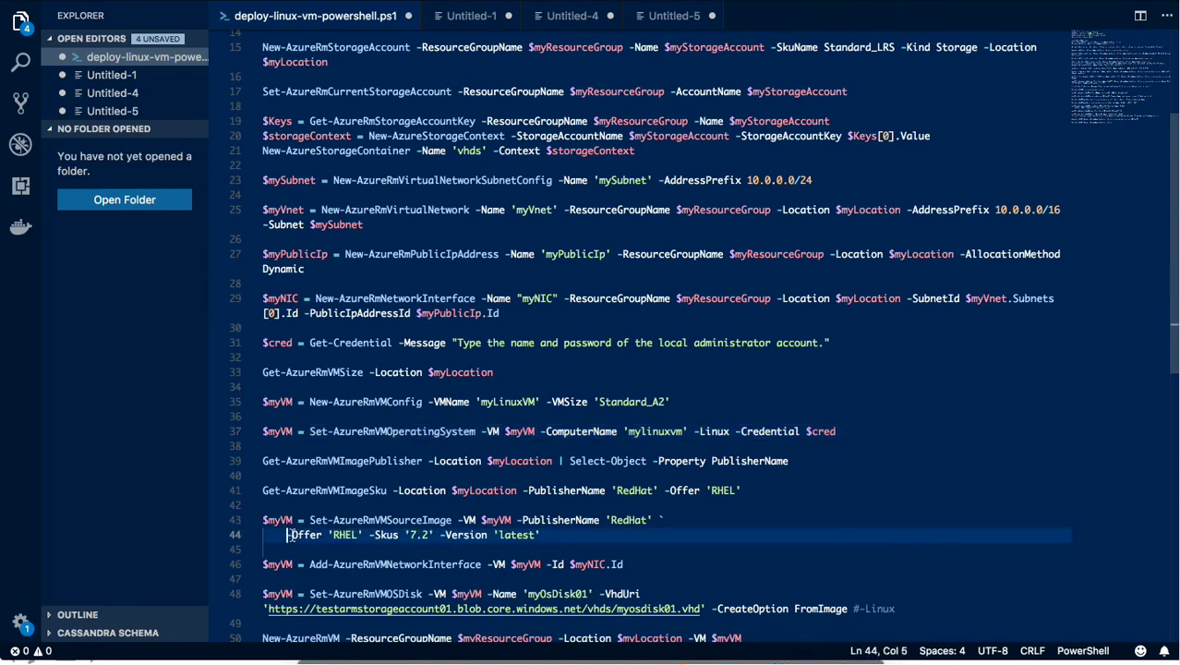
key("BackSpace")
key("BackSpace")
key("BackSpace")
key("BackSpace")
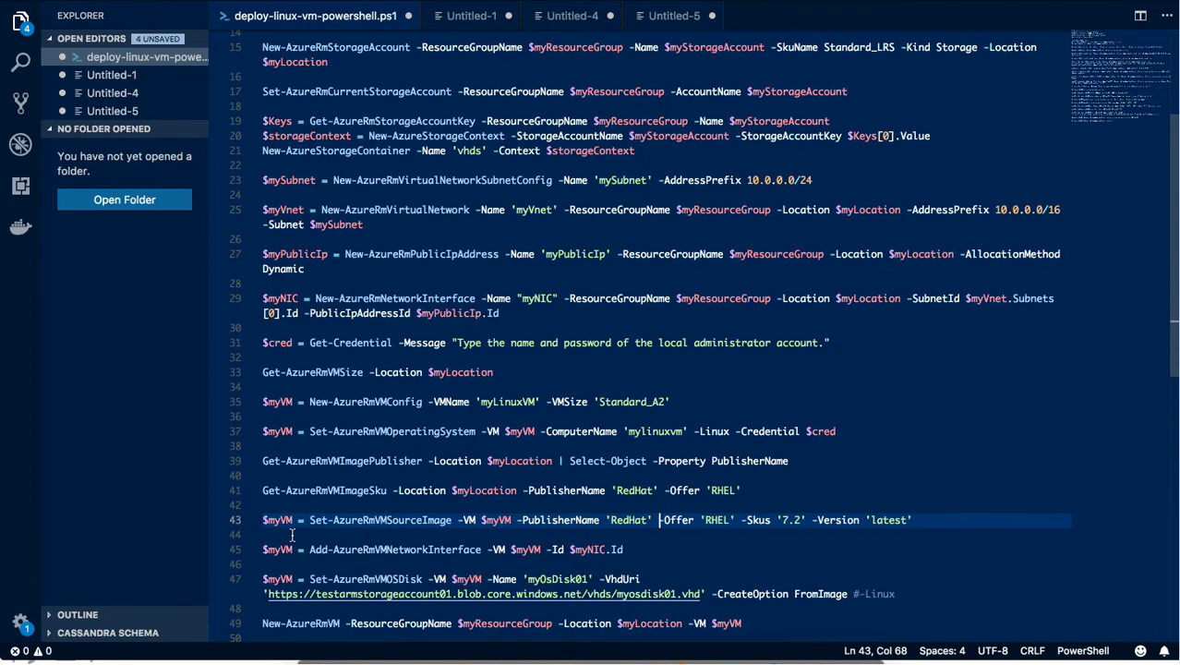
Copy the joined Set-AzureRmVMSourceImage line with publisher 'RedHat', offer 'RHEL' and SKU '7.2' and run it in Cloud Shell
left_click_drag(942, 520, 265, 523)
key("super+Tab")
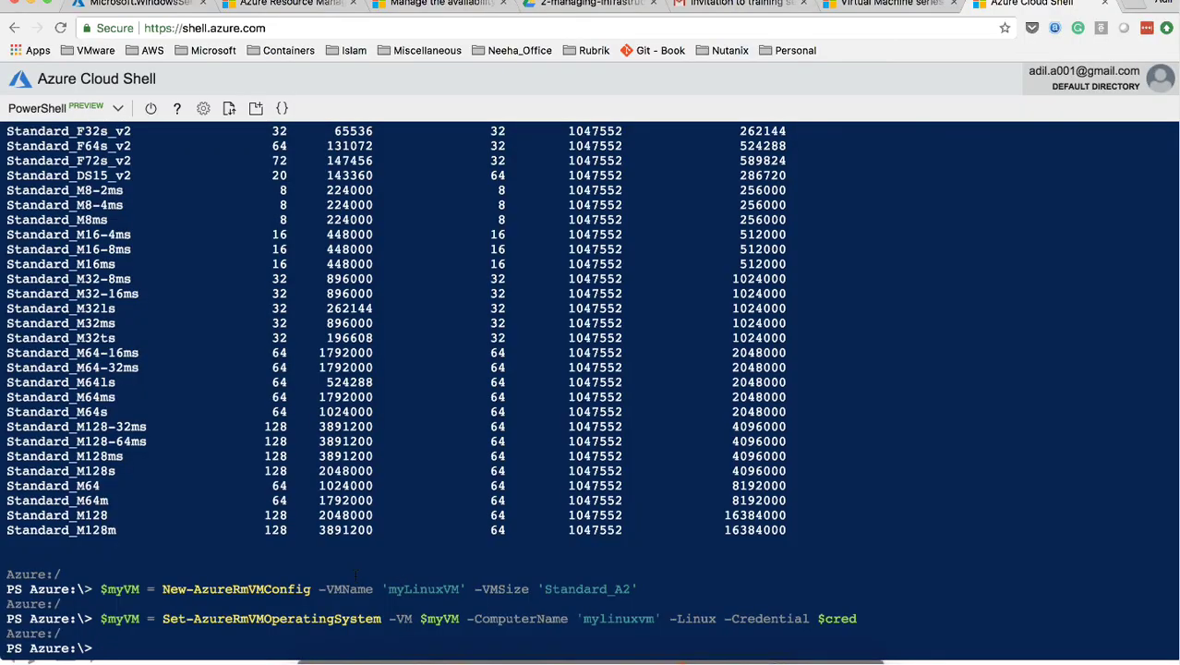
key("super+v")
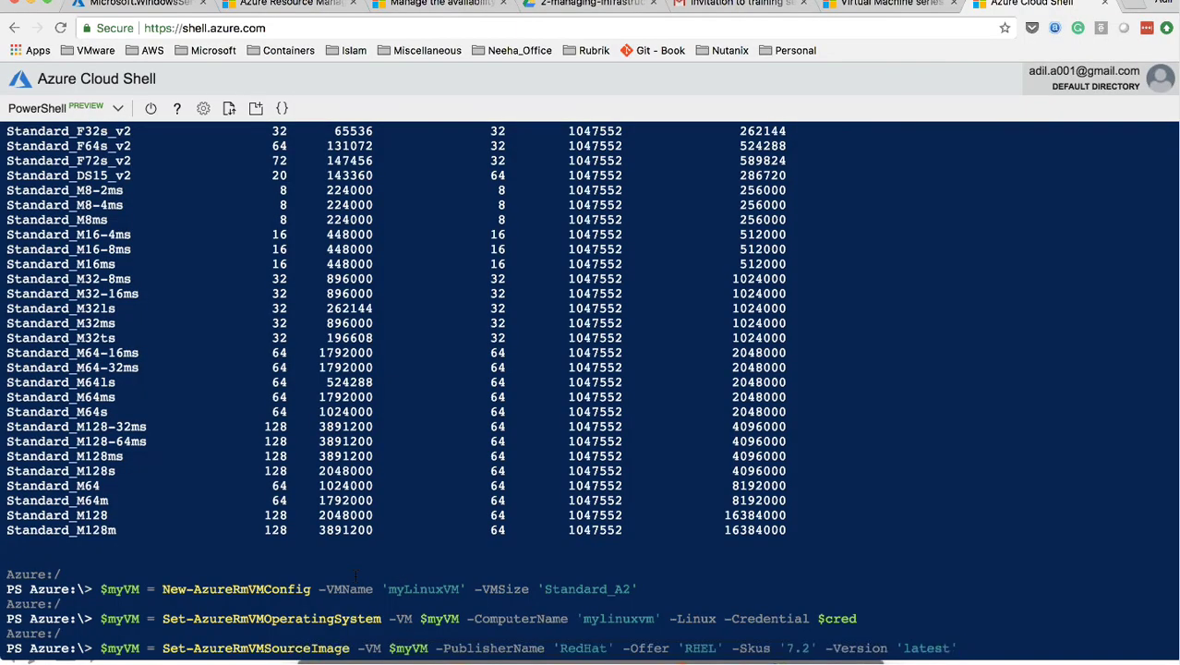
key("Return")
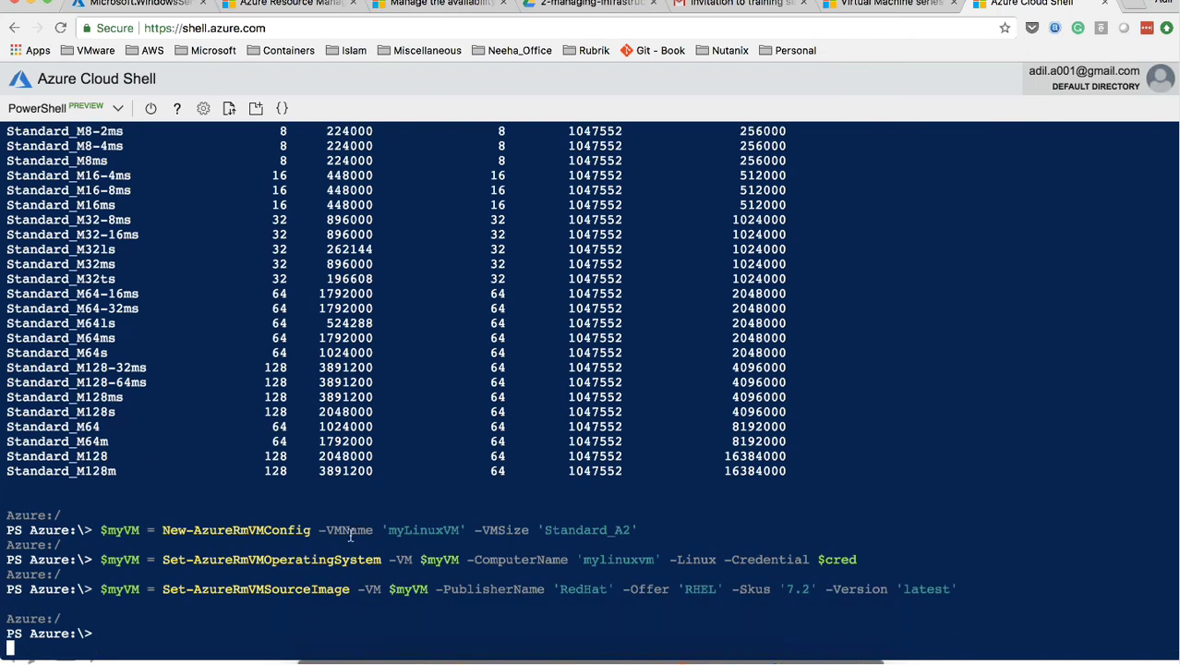
Attach $myNIC to $myVM by copying the script's Add-AzureRmVMNetworkInterface line from Visual Studio Code and running it in Cloud Shell
key("super+Tab")
scroll(629, 449, "down", 2)
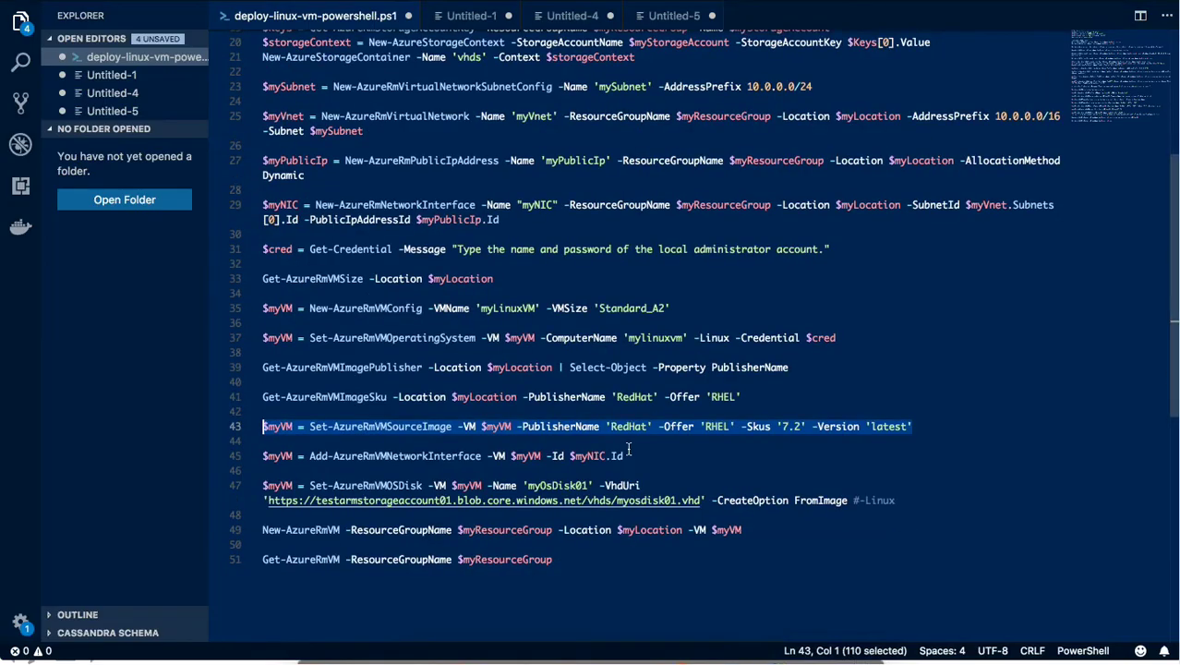
left_click_drag(627, 456, 244, 456)
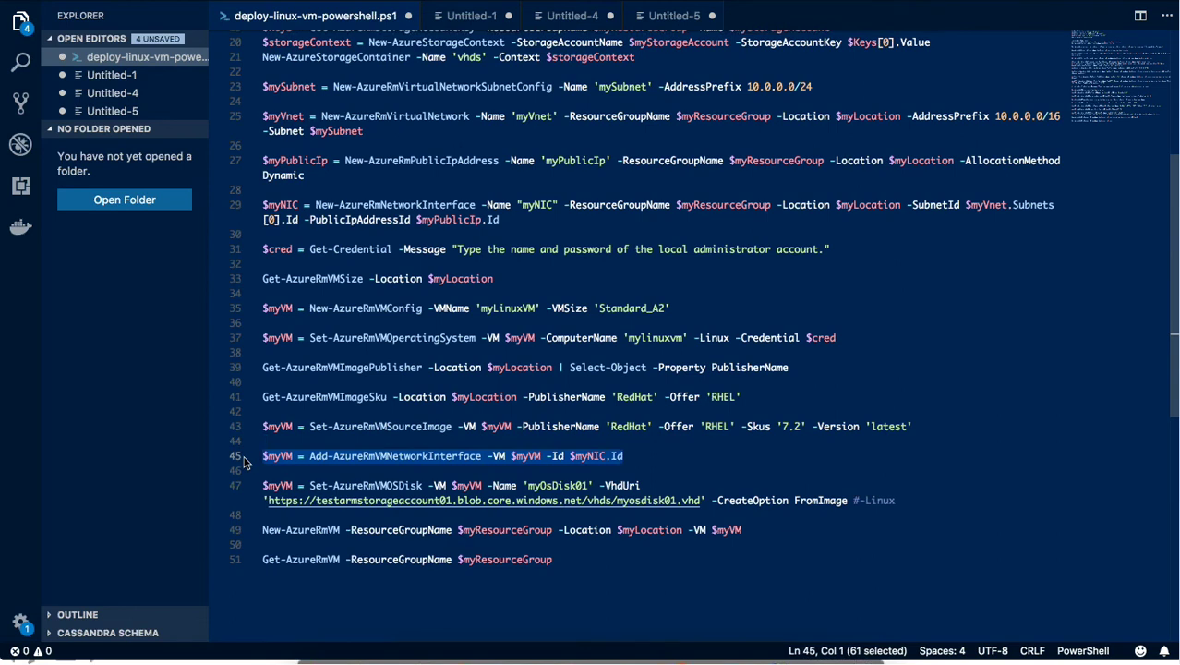
key("super+c")
key("super+Tab")
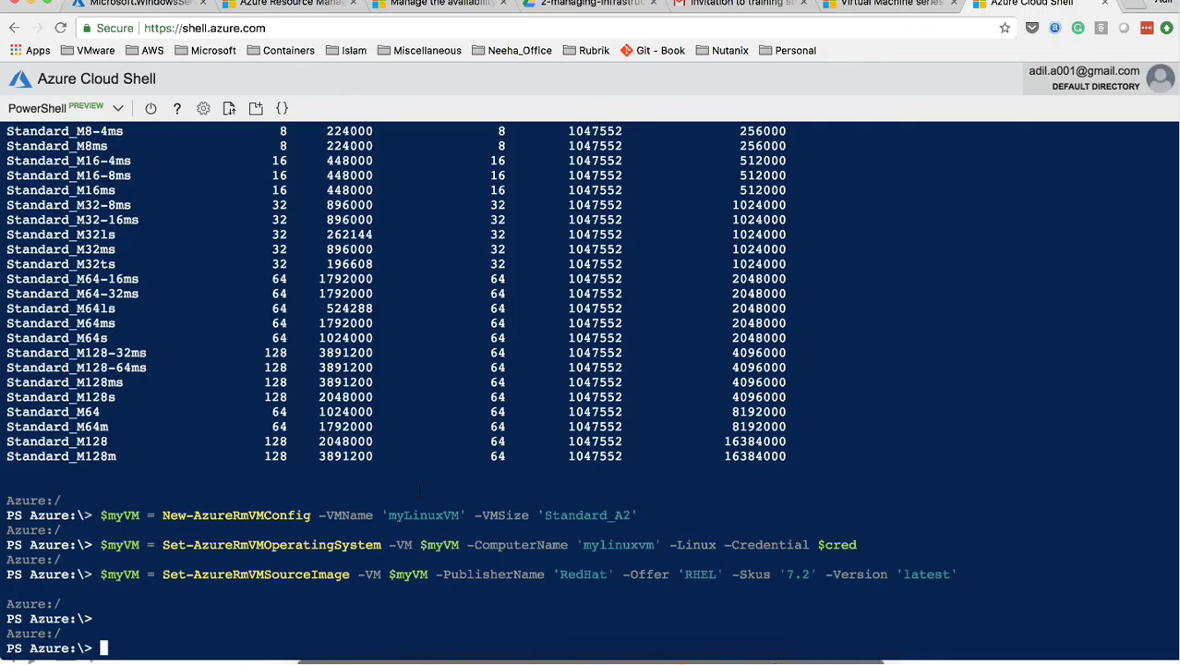
key("super+v")
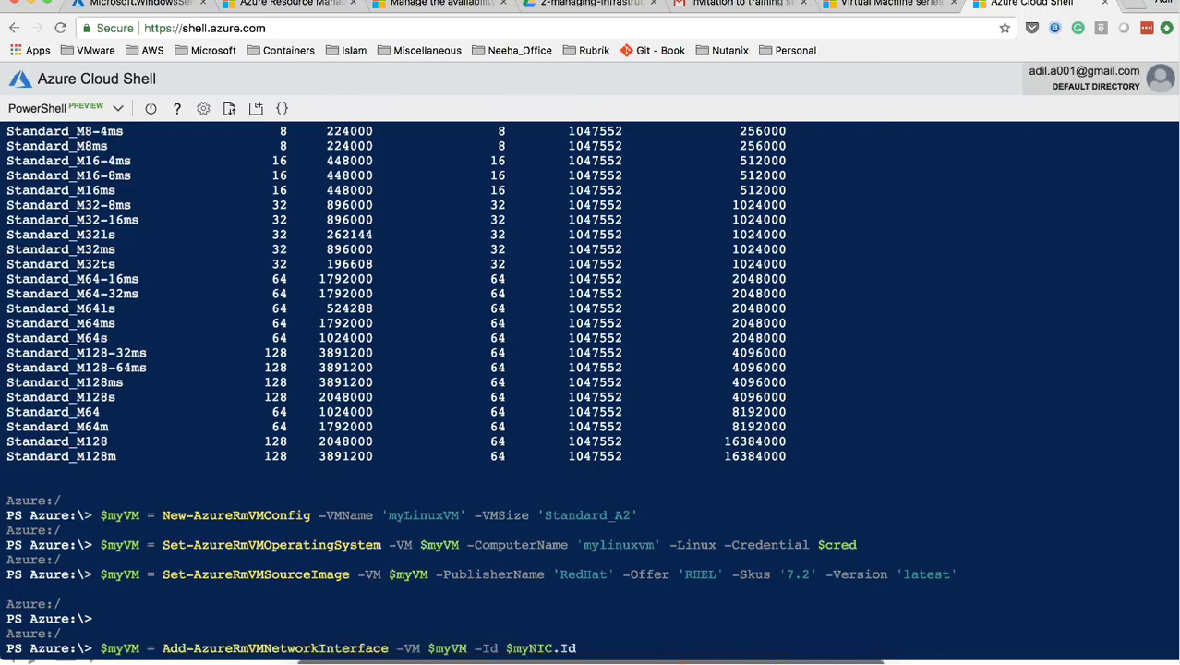
key("Return")
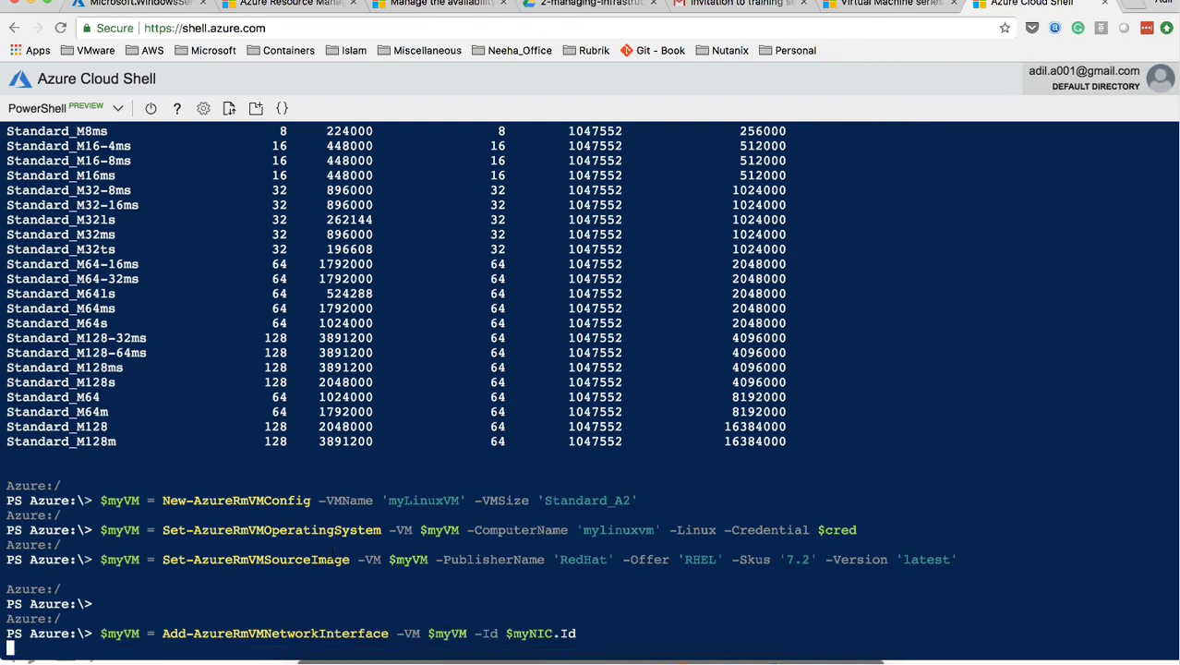
Define the OS disk 'myOsDisk01' by copying the script's Set-AzureRmVMOSDisk line with the testarmstorageaccount01 VHD address from Visual Studio Code and running it in Cloud Shell
key("super+Tab")
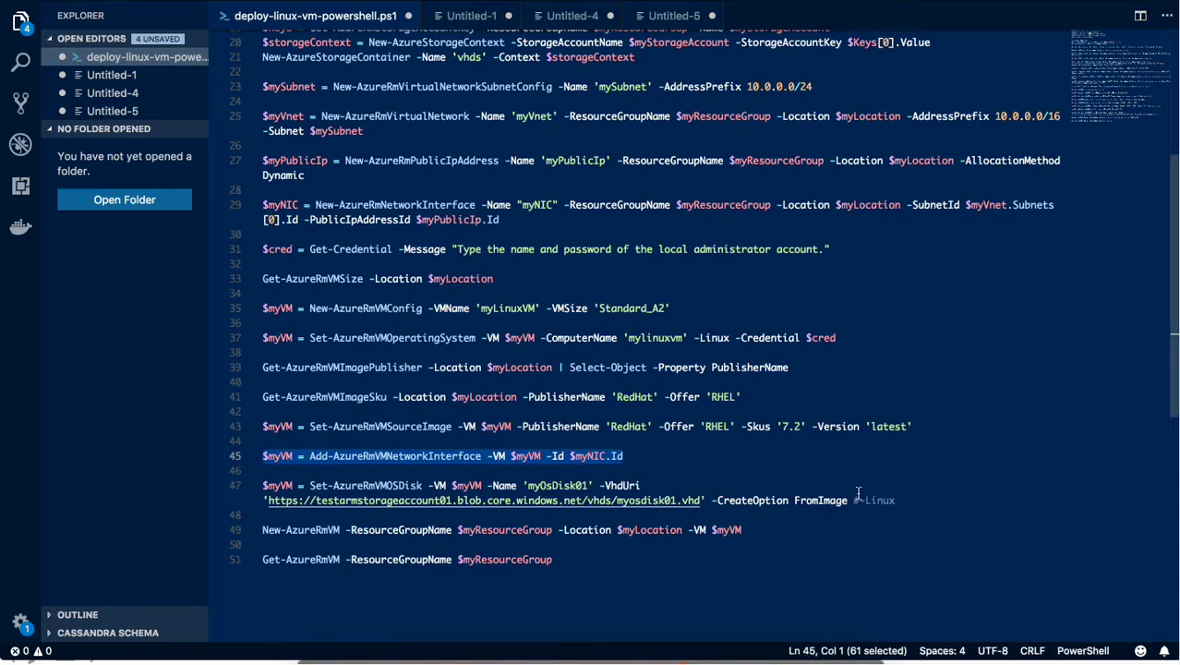
left_click_drag(921, 503, 257, 492)
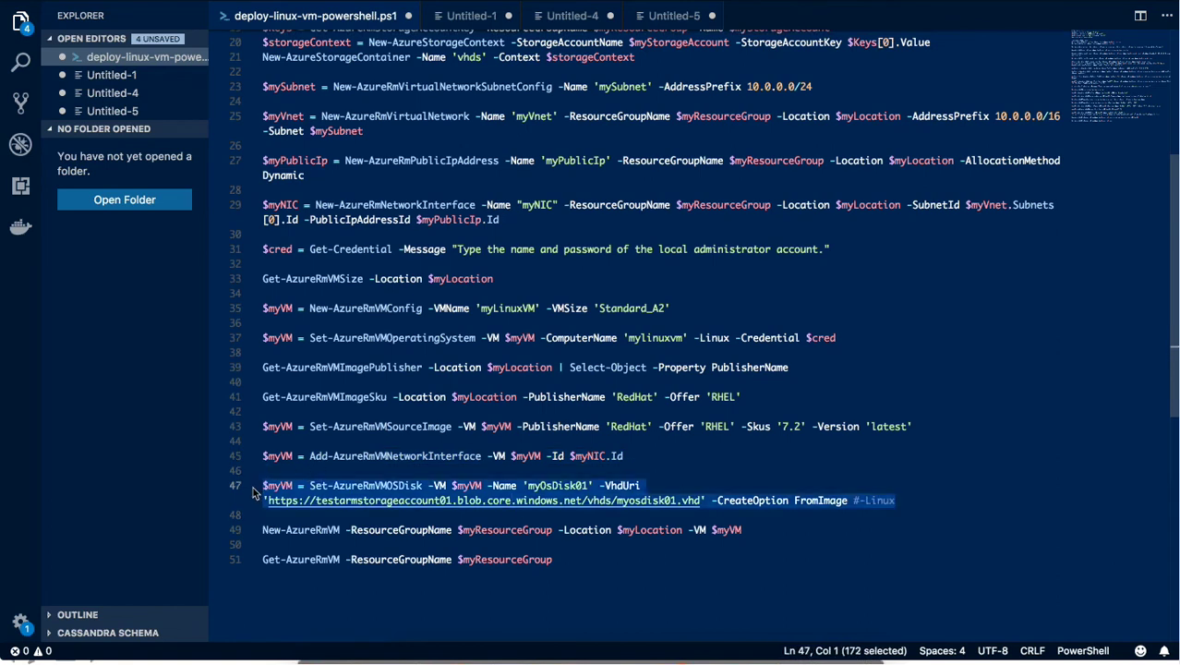
key("super+Tab")
key("super+v")
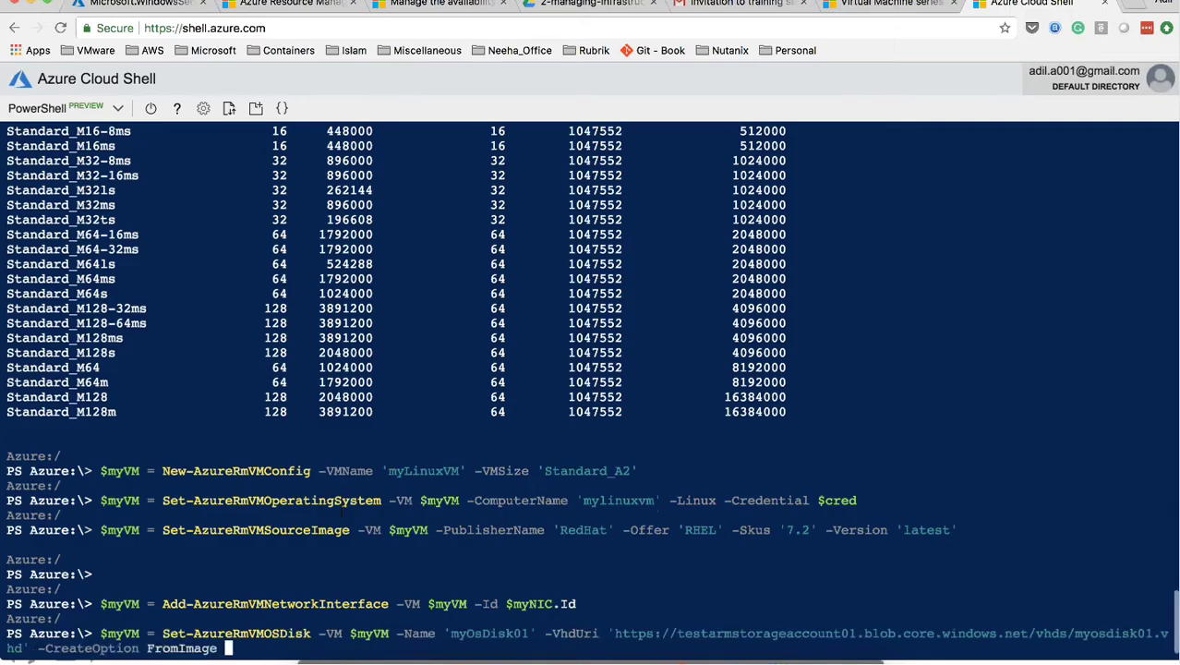
key("Return")
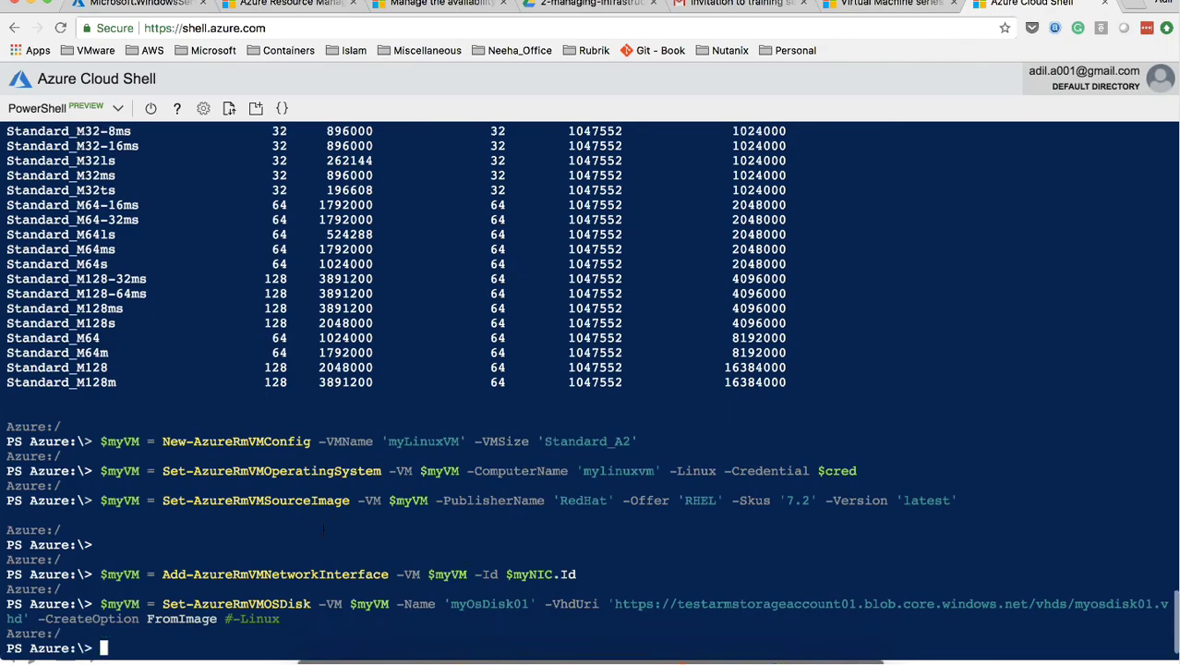
Try to create the VM by copying the script's New-AzureRmVM line from Visual Studio Code and running it in Cloud Shell, and read its output
key("super+Tab")
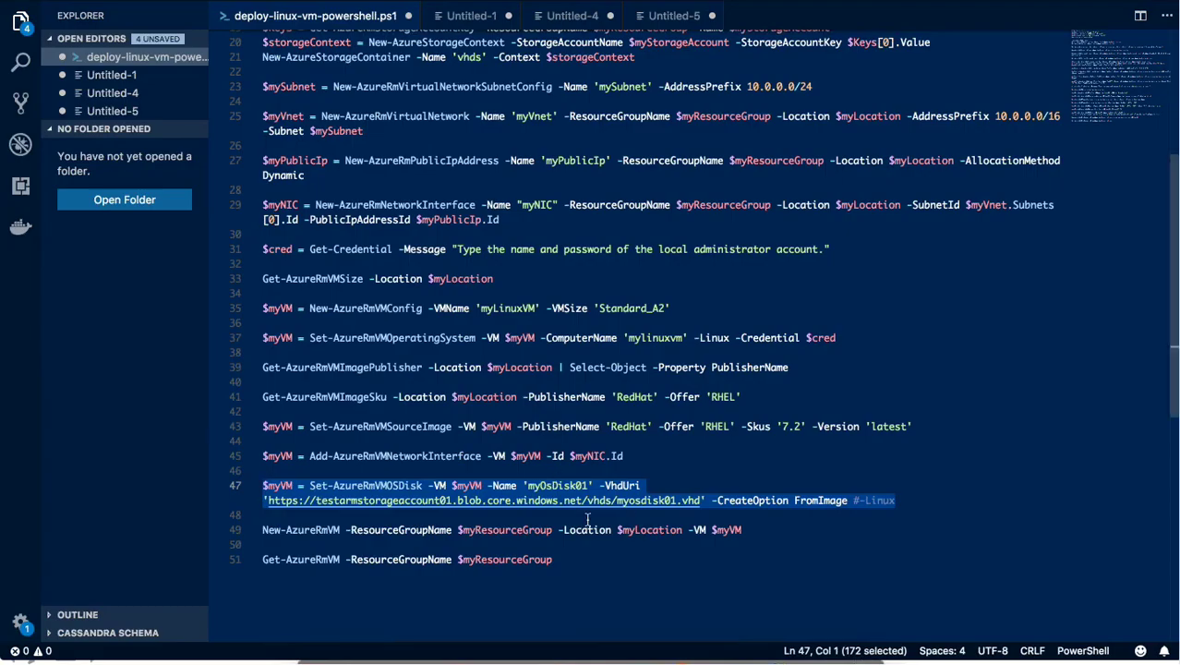
left_click_drag(743, 529, 263, 531)
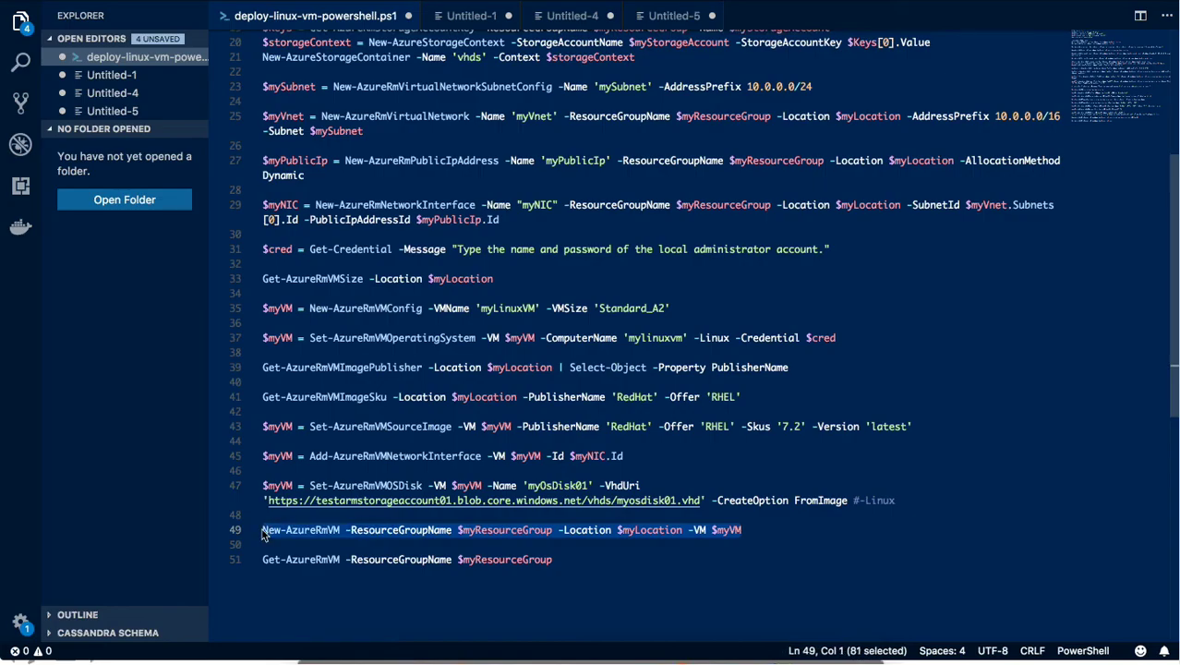
key("super+Tab")
key("super+v")
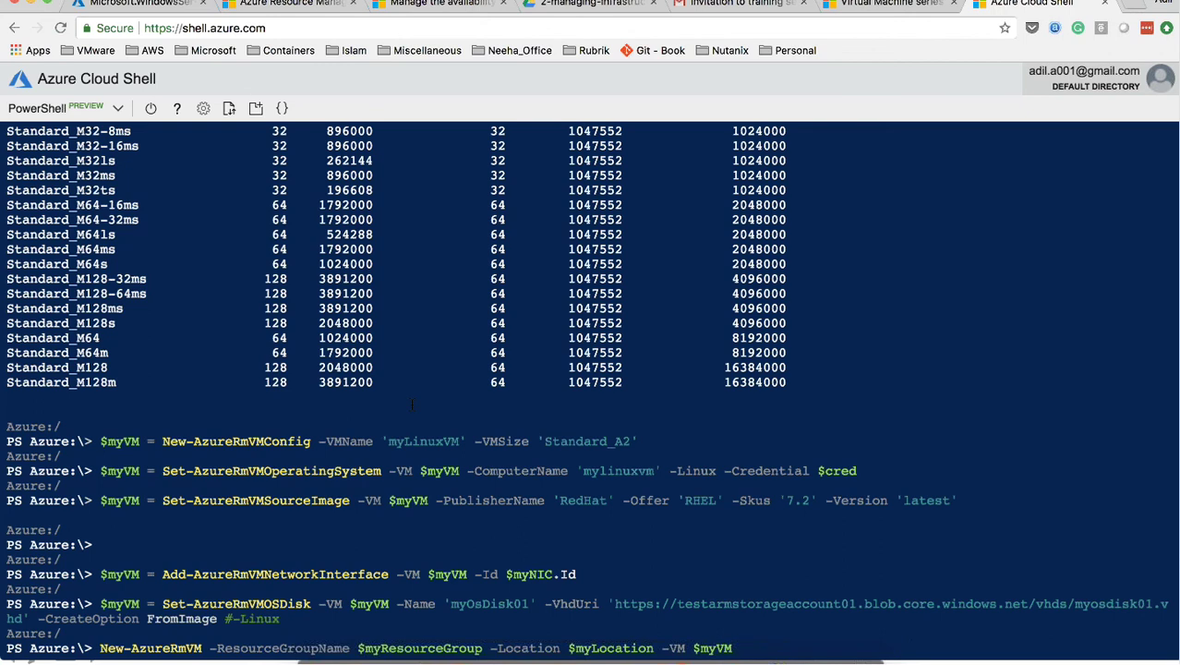
key("Return")
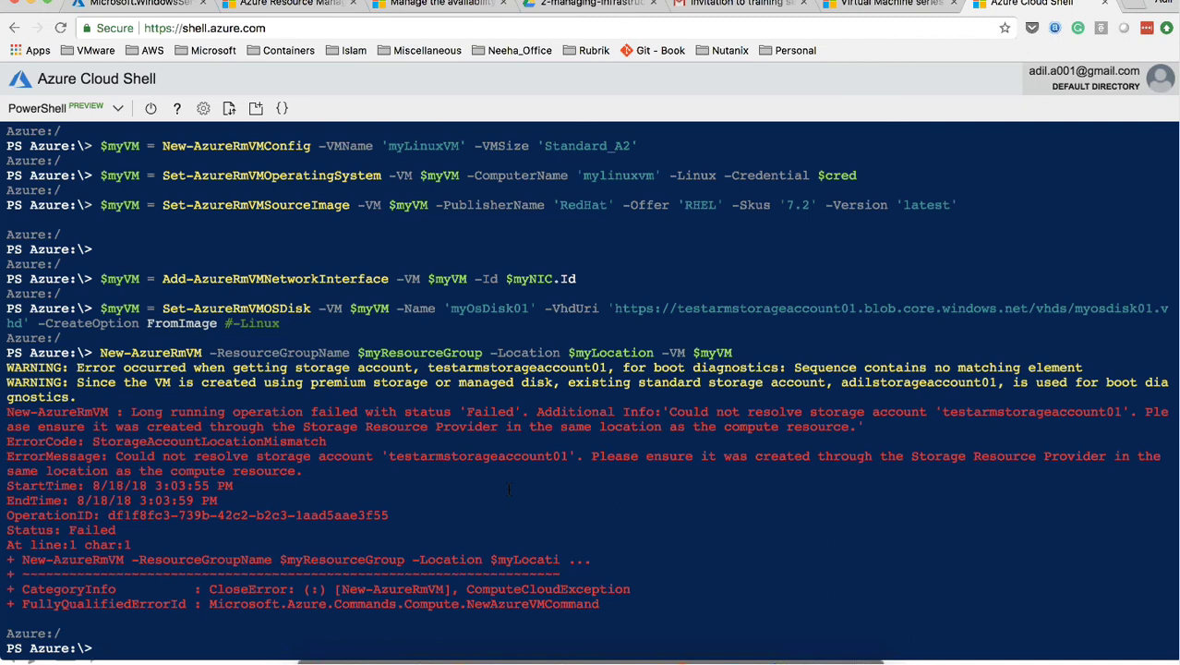
scroll(508, 490, "up", 3)
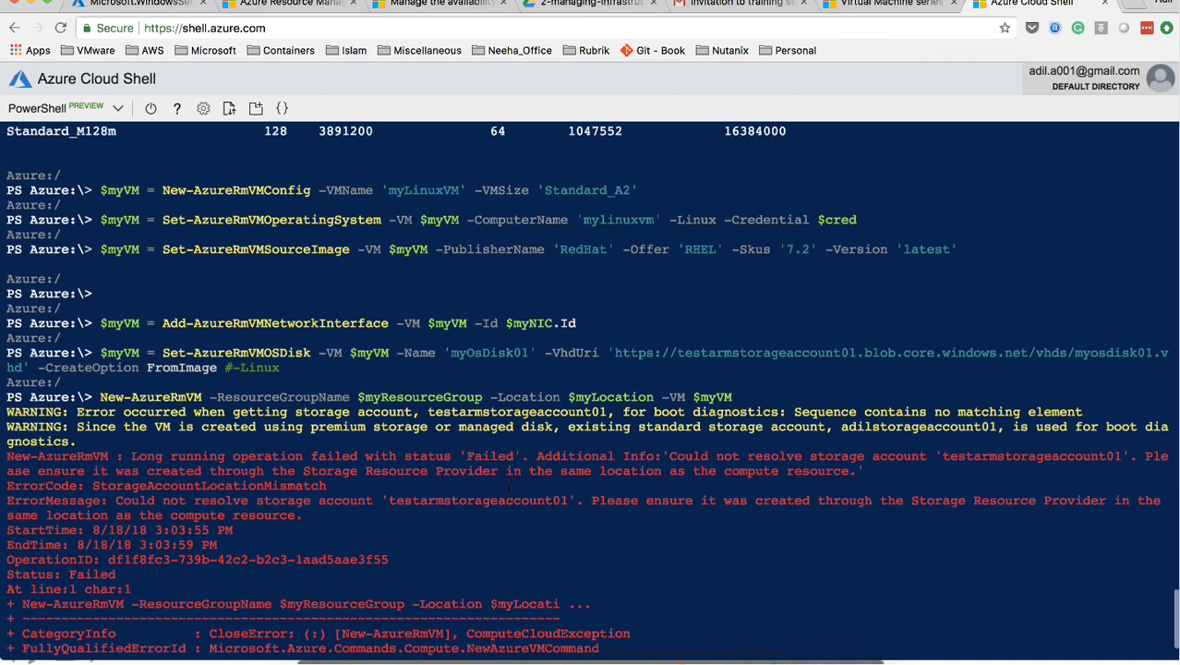
scroll(511, 486, "down", 3)
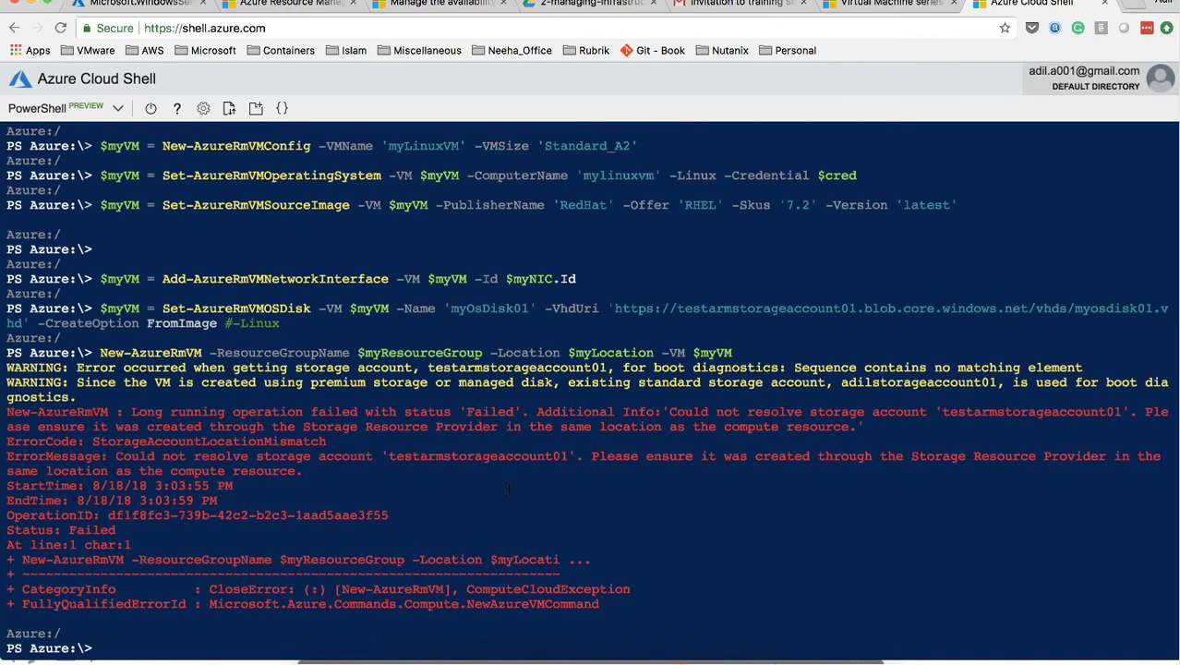
Recall the Set-AzureRmVMOSDisk command, change the storage account in its -VhdUri address to adilstorageaccount01, and run it again
key("Up")
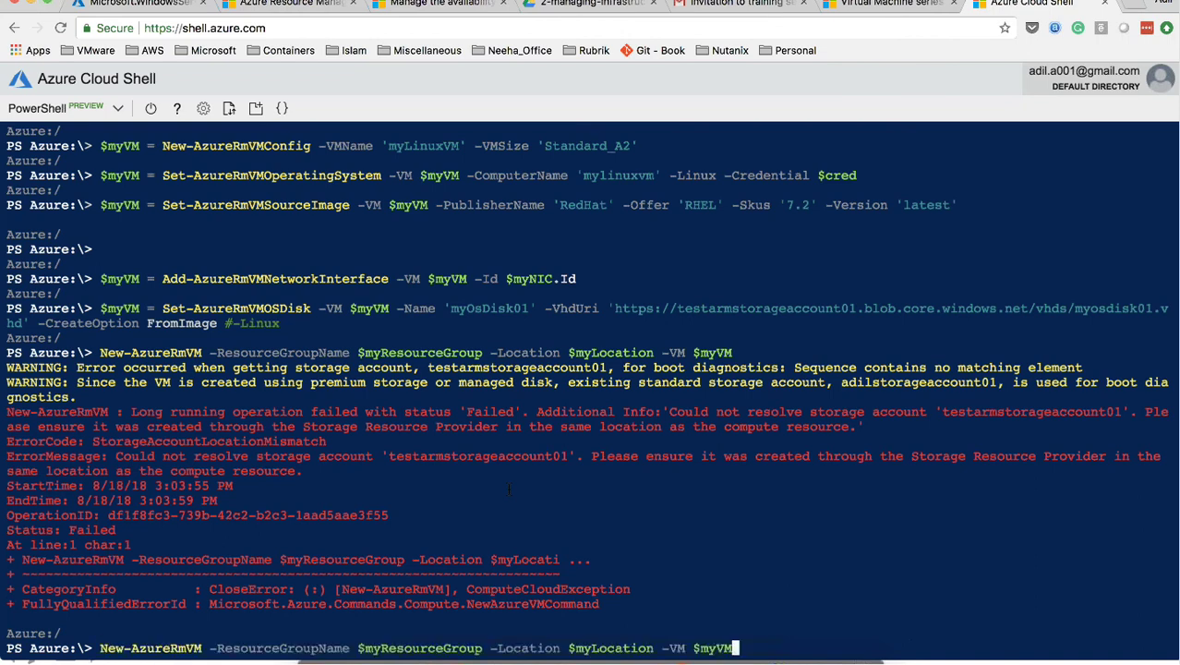
key("Up")
key("Left")
key("Left")
key("Left")
key("Left")
key("Left")
key("Left")
key("Left")
key("Left")
key("Left")
key("Left")
key("Left")
key("Left")
key("Left")
key("Left")
key("Left")
key("Left")
key("Left")
key("Left")
key("Left")
key("Left")
key("Left")
key("Left")
key("Left")
key("Left")
key("Left")
key("Left")
key("Left")
key("Left")
key("Left")
key("Left")
key("Left")
key("Left")
key("Left")
key("Left")
key("Left")
key("Left")
key("Left")
key("Left")
key("Left")
key("Left")
key("Left")
key("Left")
key("Left")
key("Left")
key("Left")
key("Left")
key("Left")
key("Left")
key("Left")
key("Left")
key("Left")
key("Left")
key("Left")
key("Left")
key("Left")
key("Left")
key("Left")
key("Left")
key("Left")
key("Left")
key("Left")
key("Left")
key("Left")
key("Left")
key("Left")
key("Left")
key("Left")
key("Left")
key("Left")
key("Left")
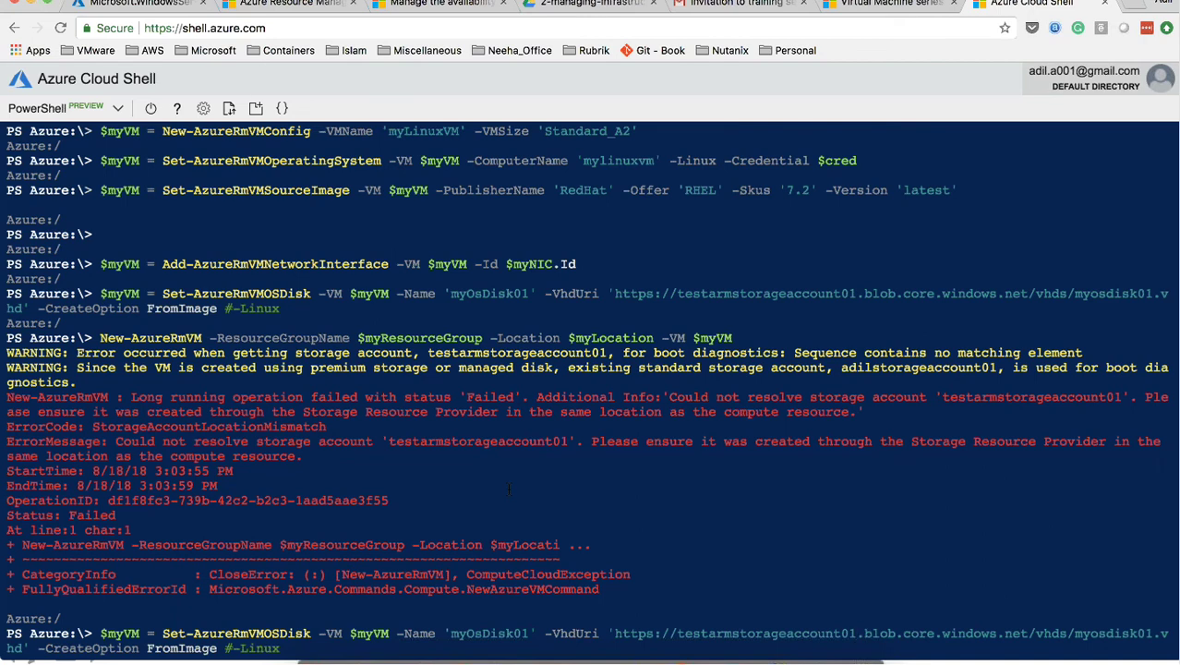
key("BackSpace")
key("BackSpace")
key("BackSpace")
key("BackSpace")
key("BackSpace")
key("BackSpace")
key("BackSpace")
key("BackSpace")
key("BackSpace")
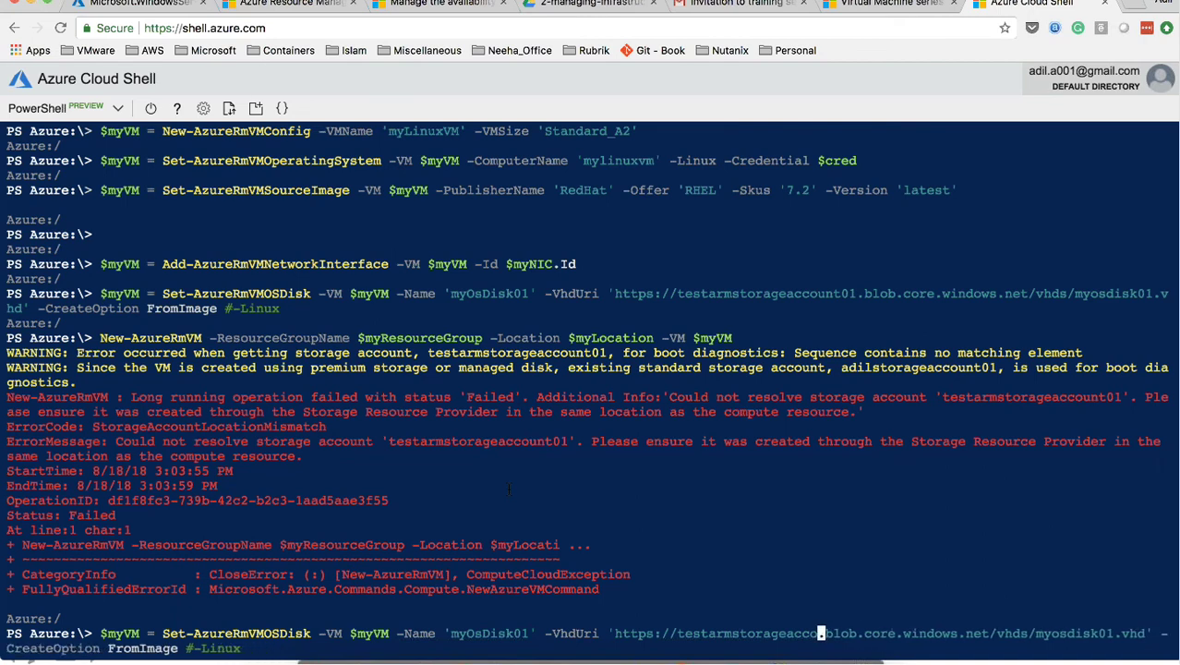
key("BackSpace")
key("BackSpace")
key("BackSpace")
key("BackSpace")
key("BackSpace")
key("BackSpace")
key("BackSpace")
key("BackSpace")
key("BackSpace")
key("BackSpace")
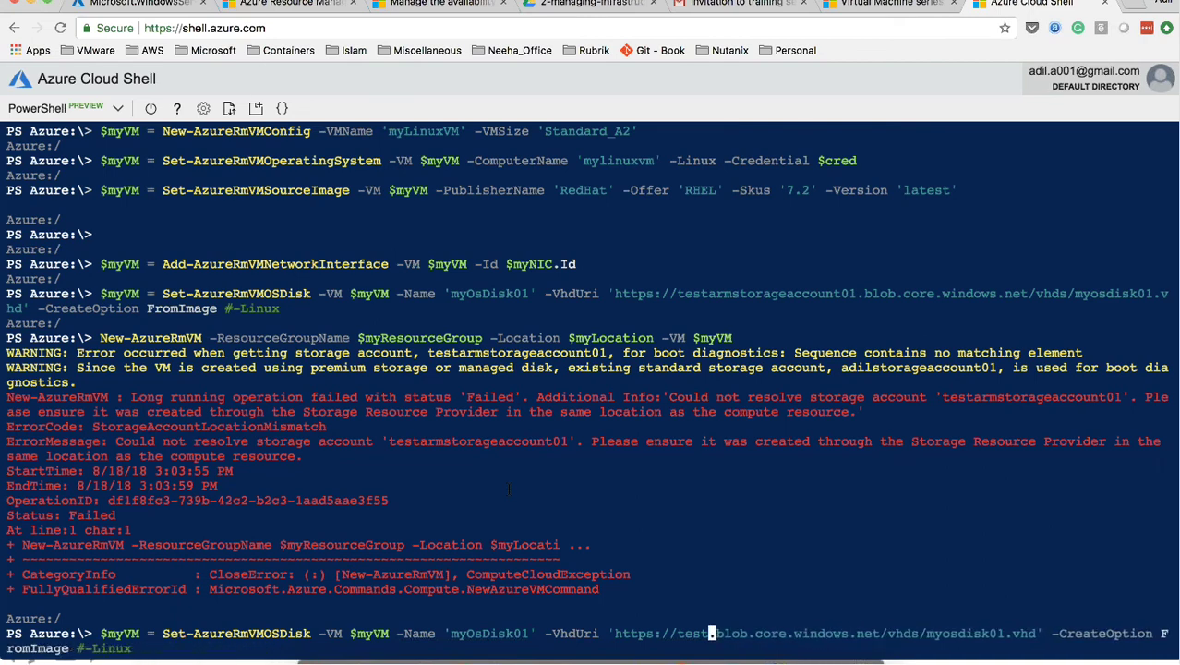
key("BackSpace")
key("BackSpace")
key("BackSpace")
key("BackSpace")
type("adi")
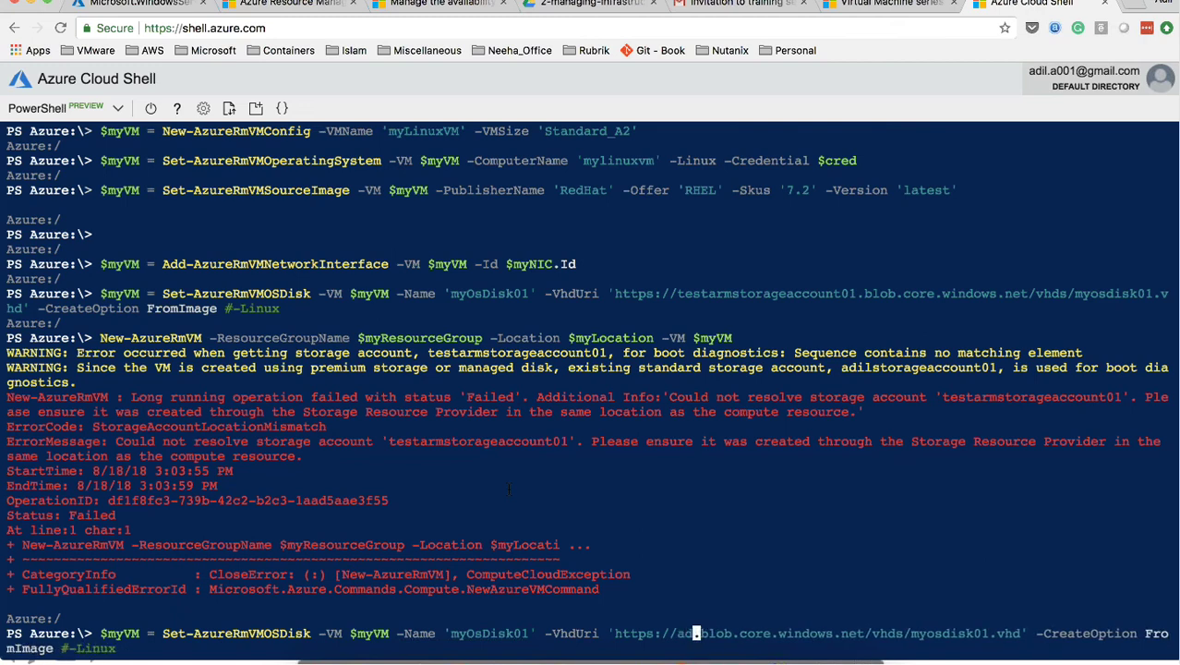
type("lstora")
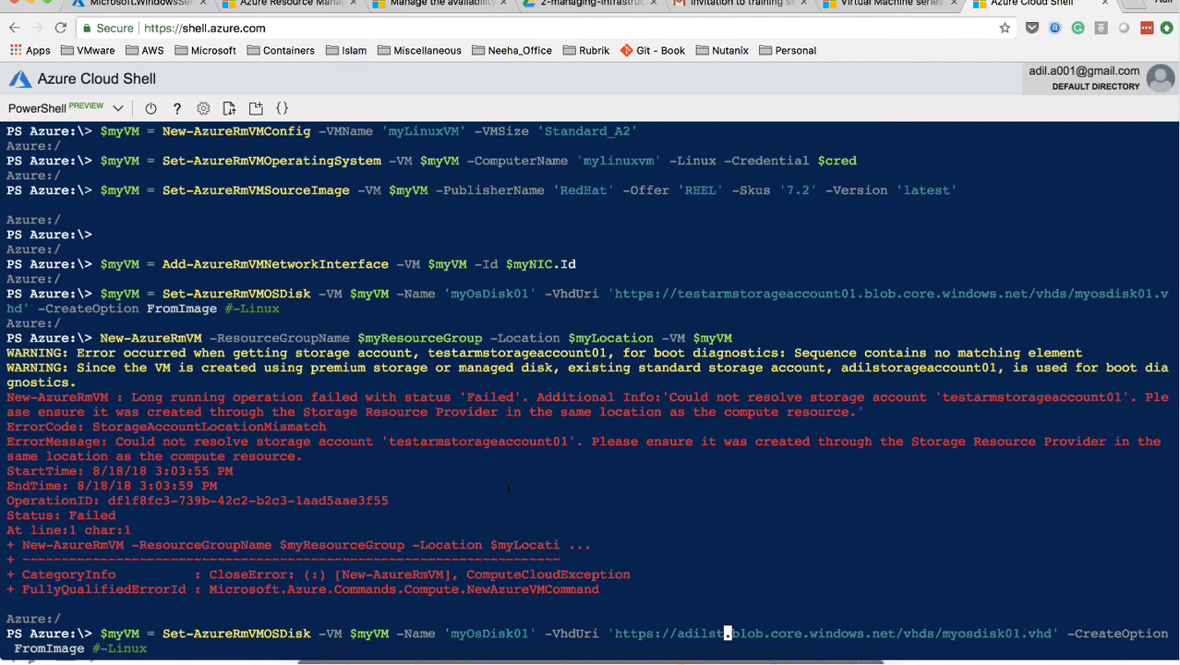
type("geaccount01")
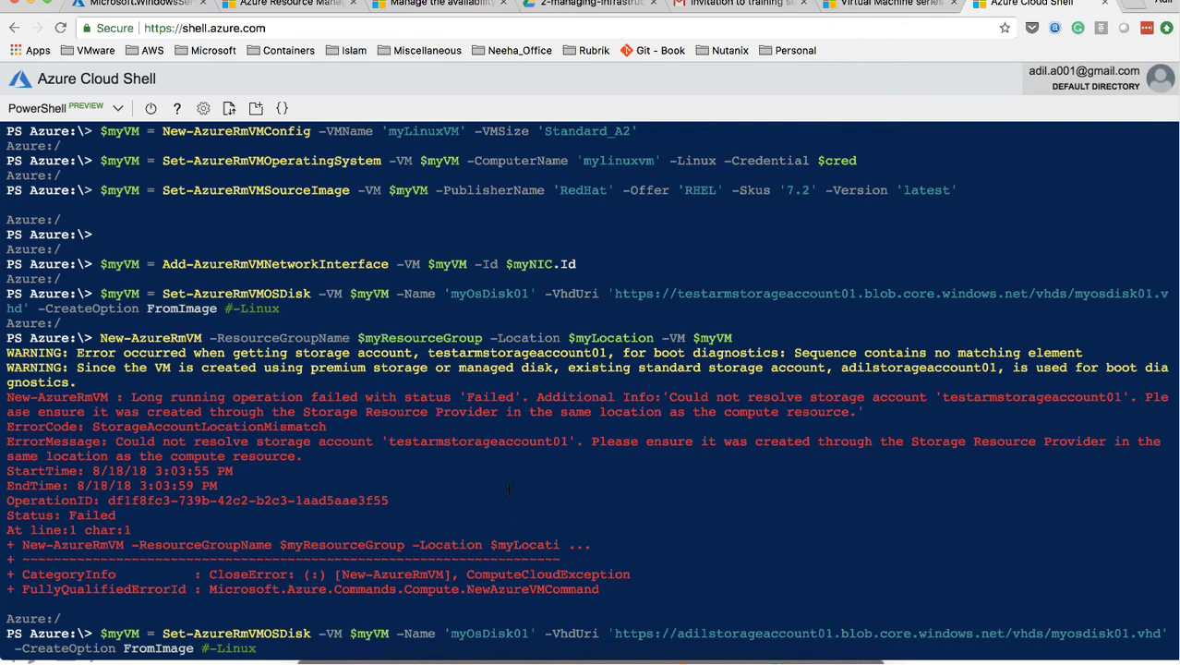
key("Return")
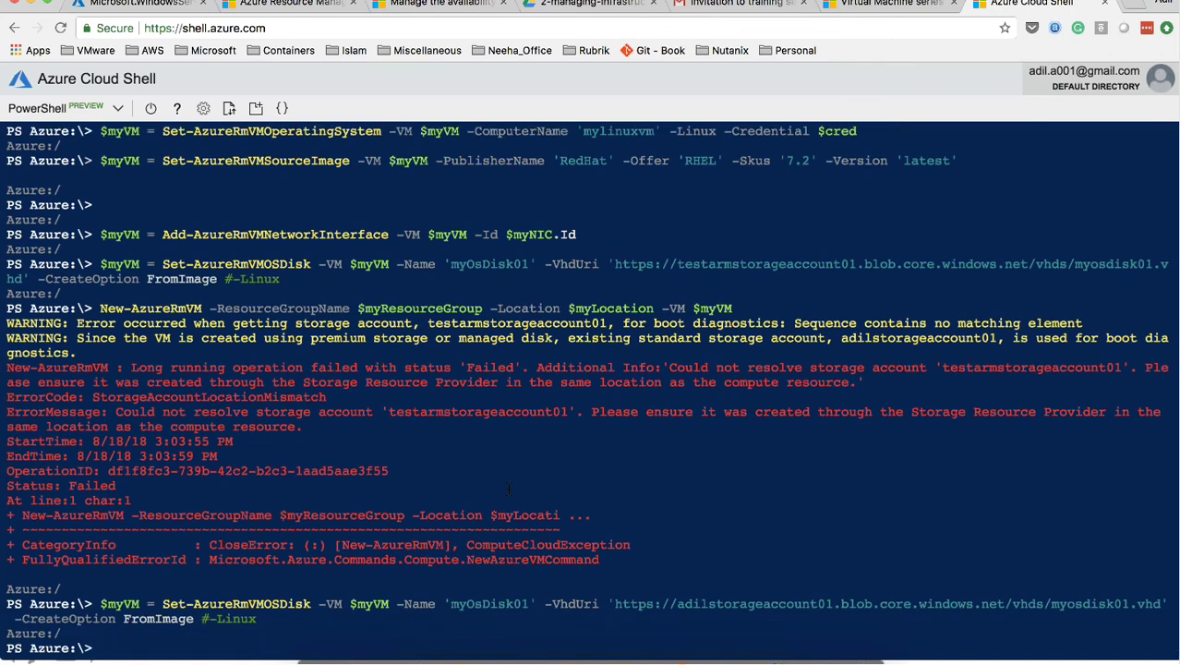
Rerun the New-AzureRmVM command for $myVM in Cloud Shell and switch to the Azure portal's Windows Server deployment overview
key("Up")
key("Up")
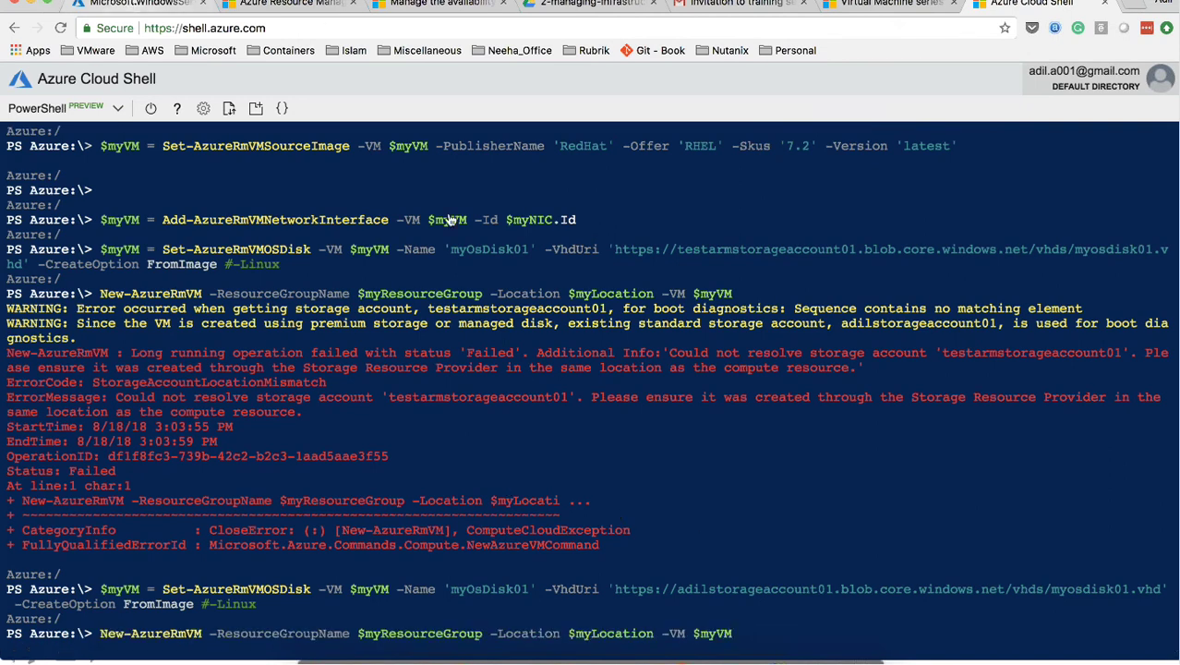
key("super+1")
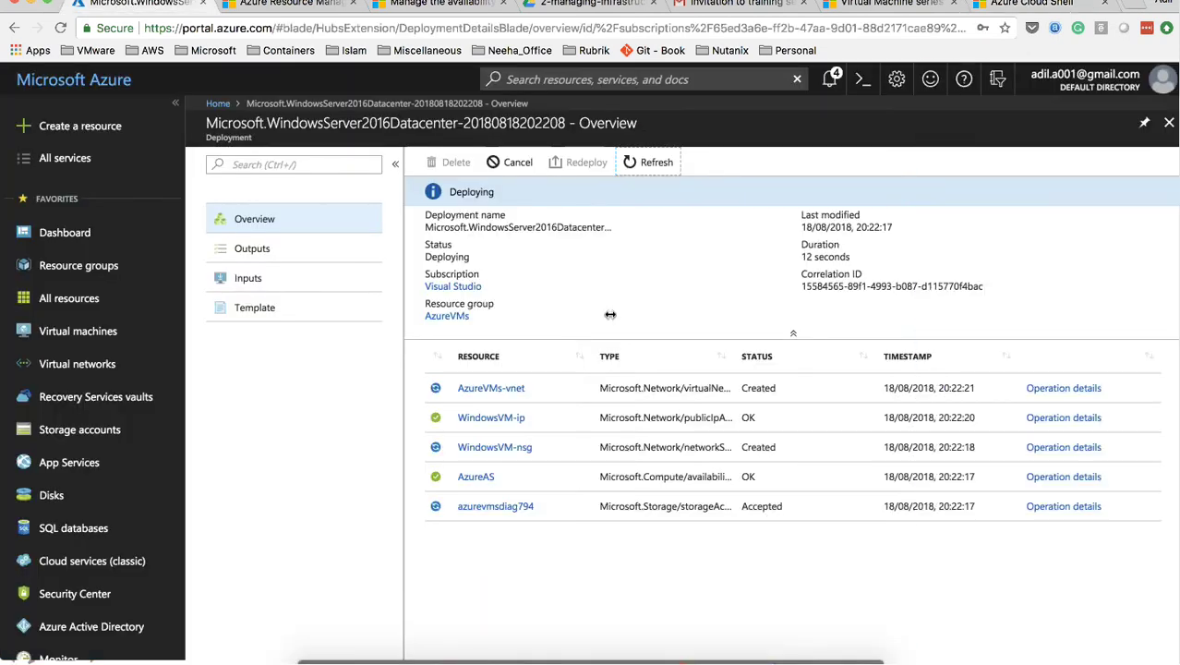
Refresh the deployment status, open the WindowsVM virtual machine, and download its RDP connection file for the public IP address
left_click(634, 164)
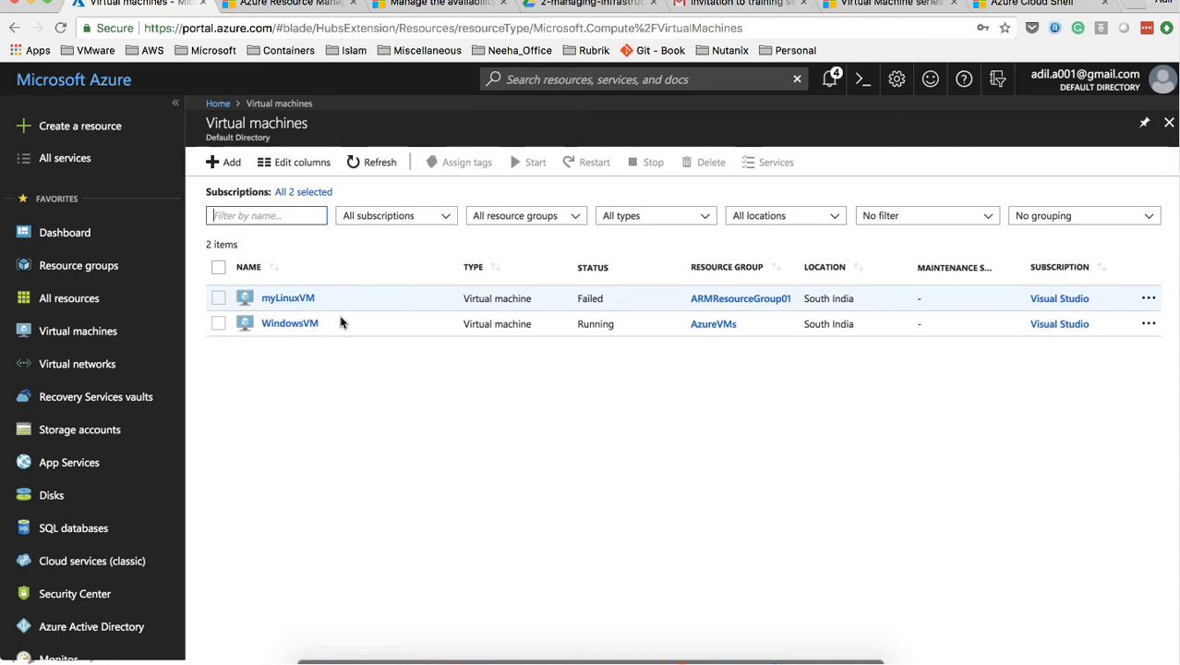
left_click(287, 324)
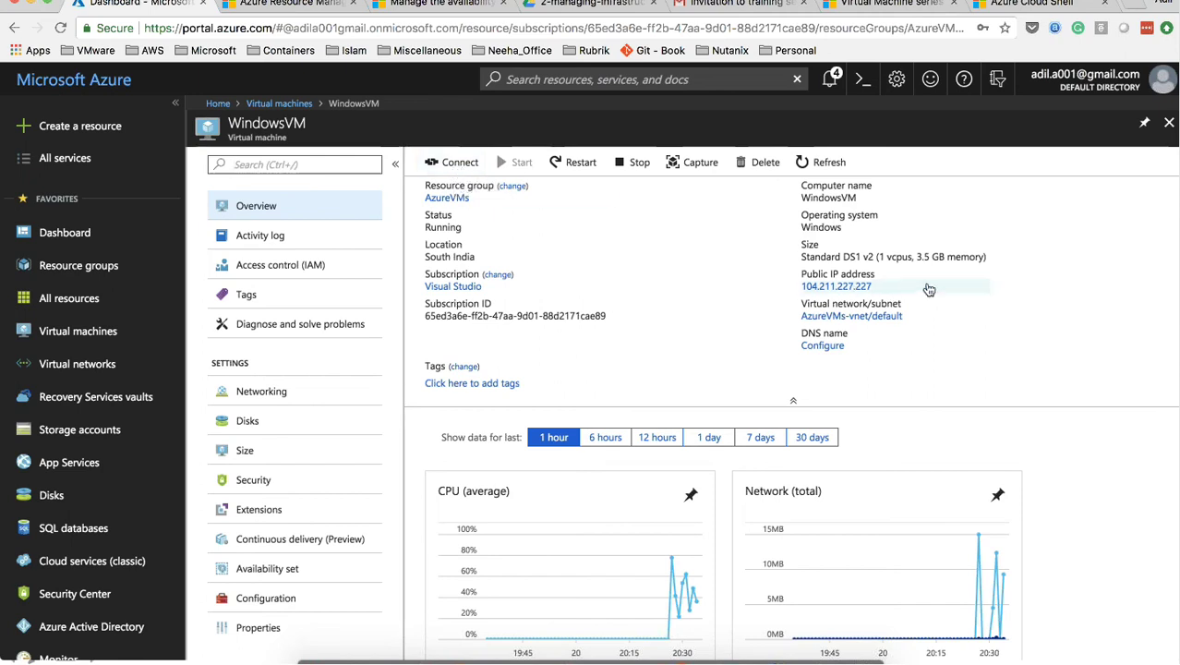
left_click(461, 171)
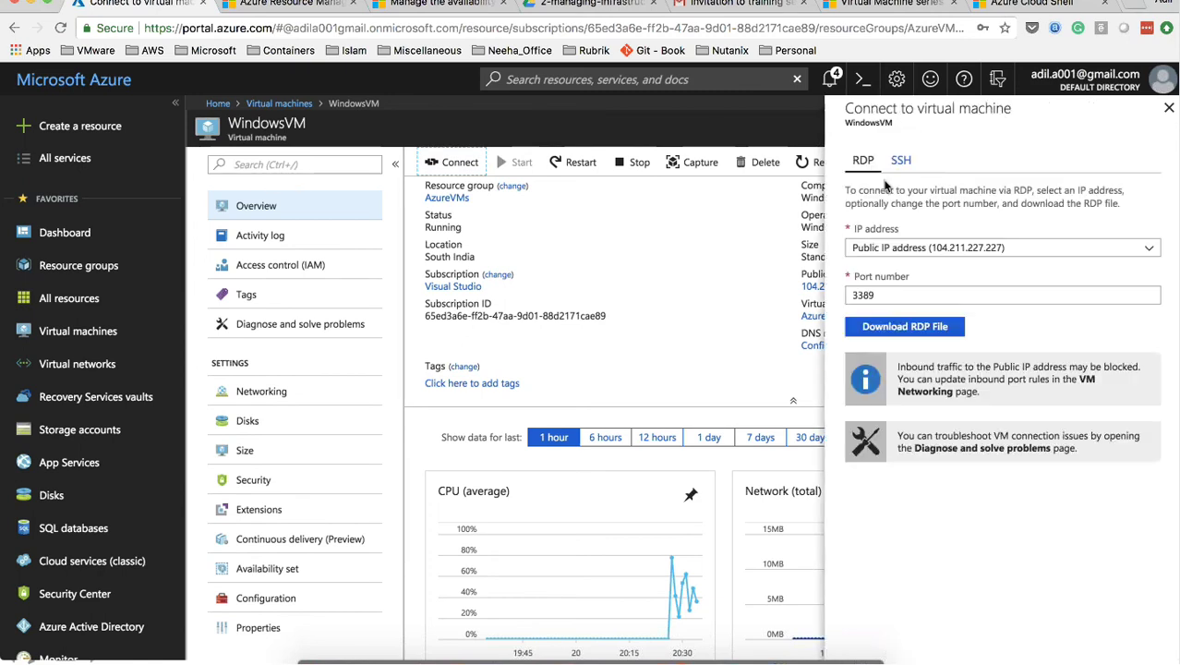
left_click(906, 330)
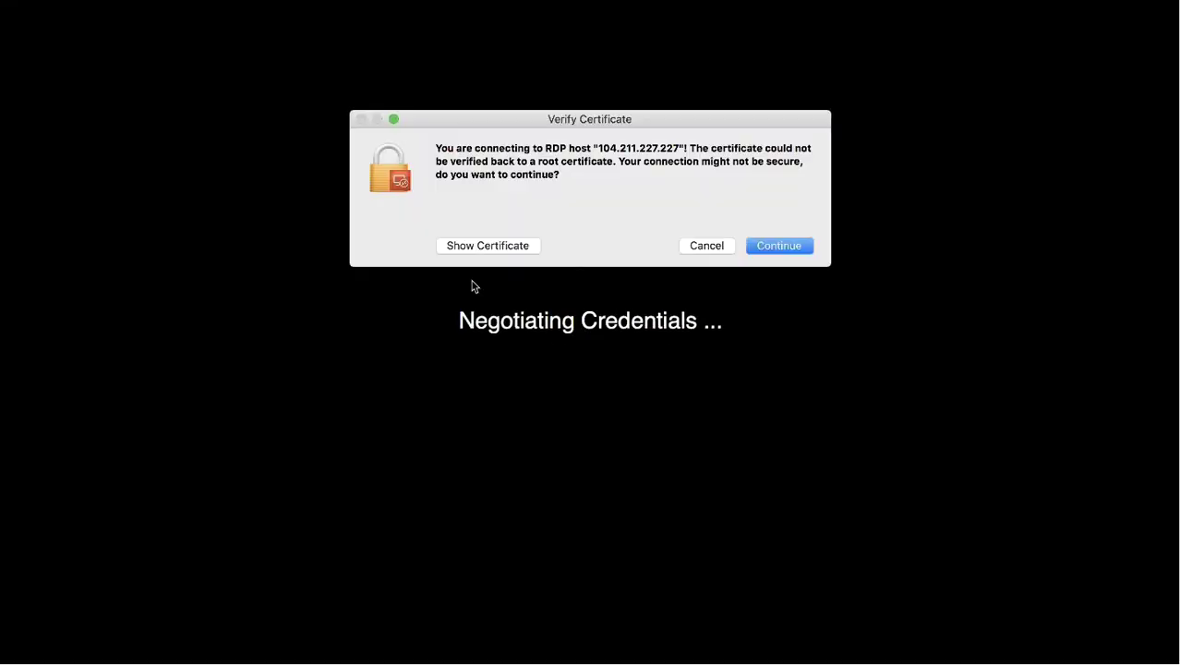
Accept the unverified RDP certificate and sign in to WindowsVM with the user name AzureAdmin and the account password
left_click(790, 251)
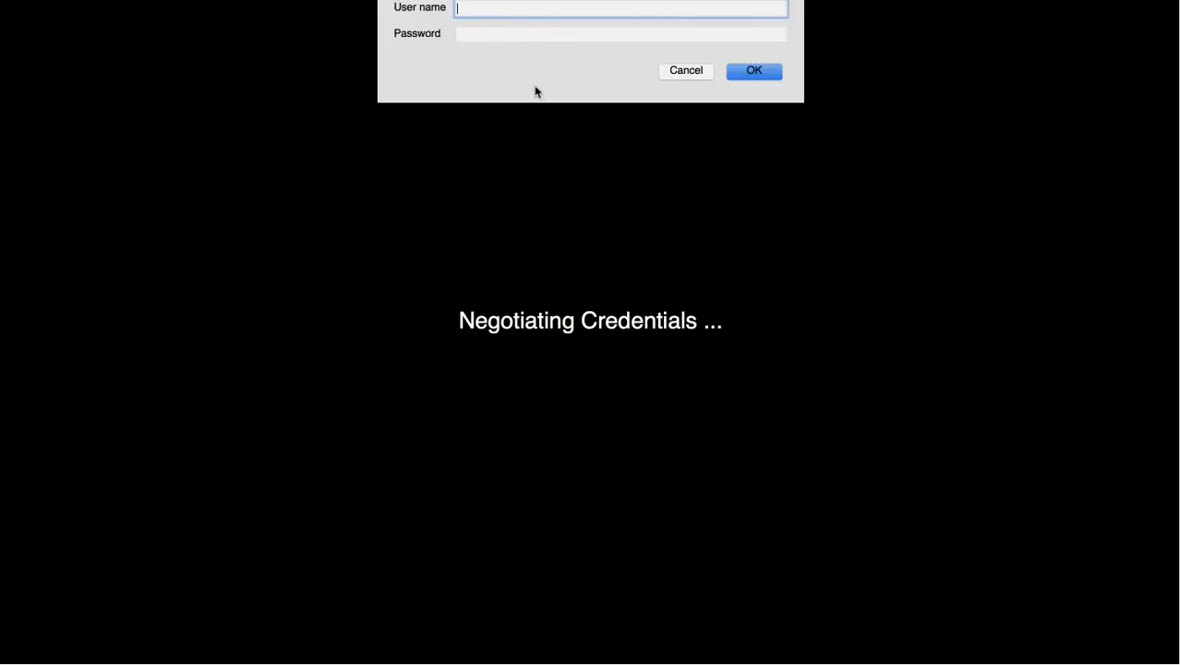
type("AzureAdmin")
key("Tab")
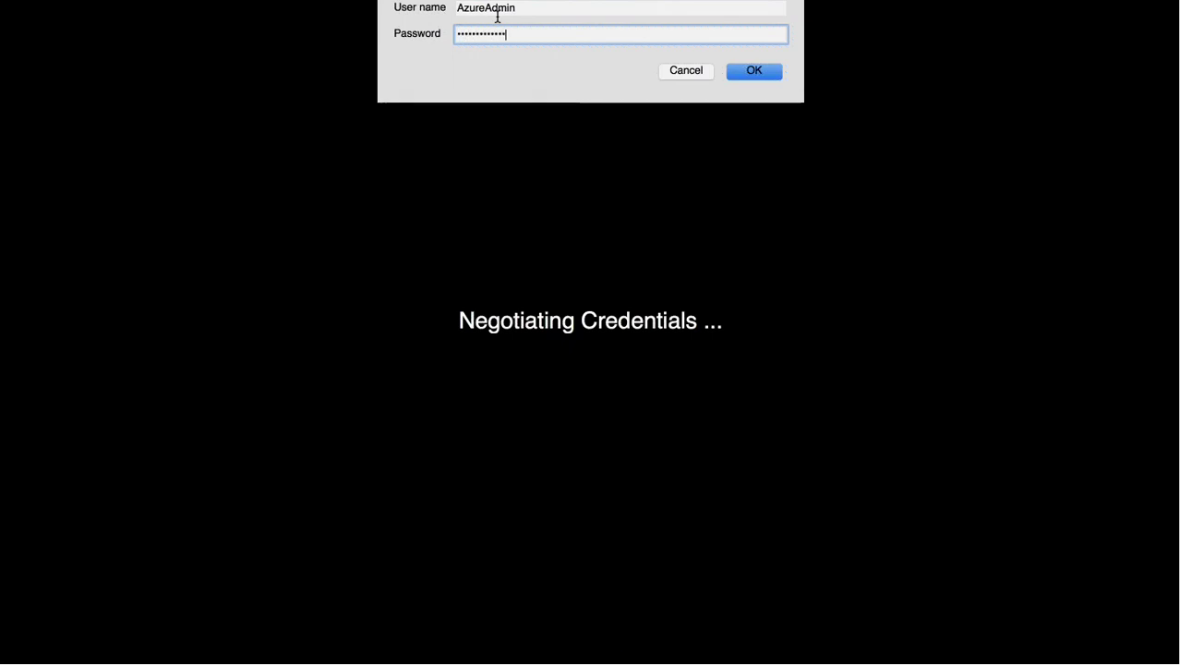
key("Return")
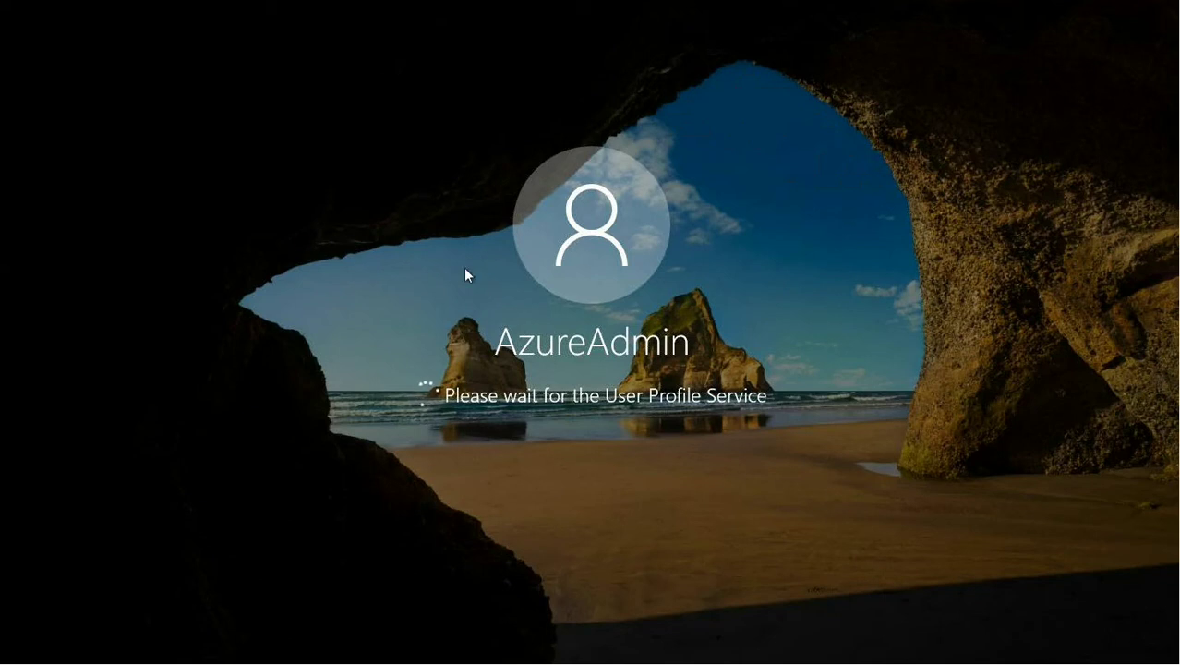
Switch back to the Azure portal, open the AzureVMs resource group, and examine the resources belonging to WindowsVM
key("ctrl+Left")
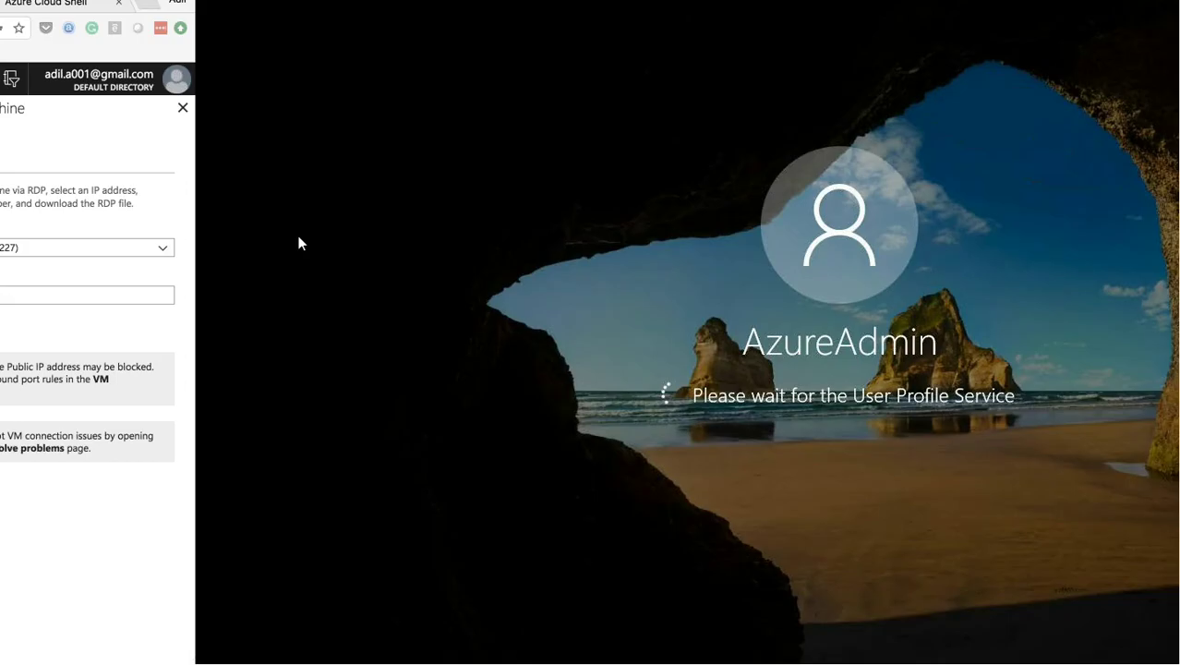
left_click(664, 261)
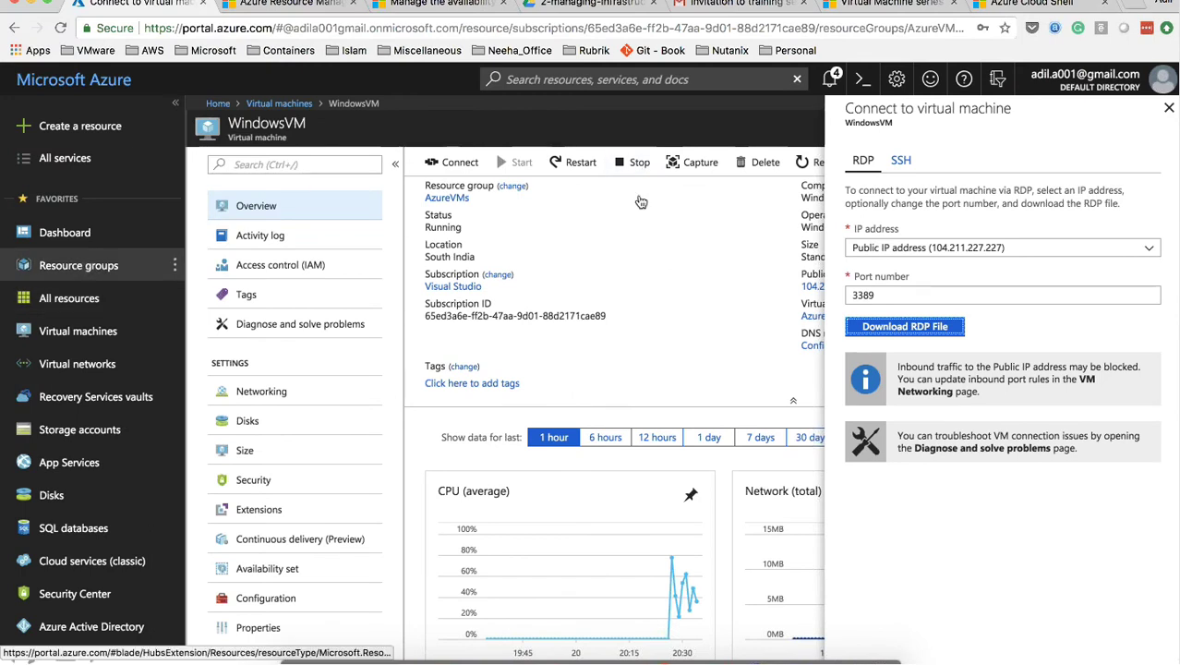
left_click(99, 267)
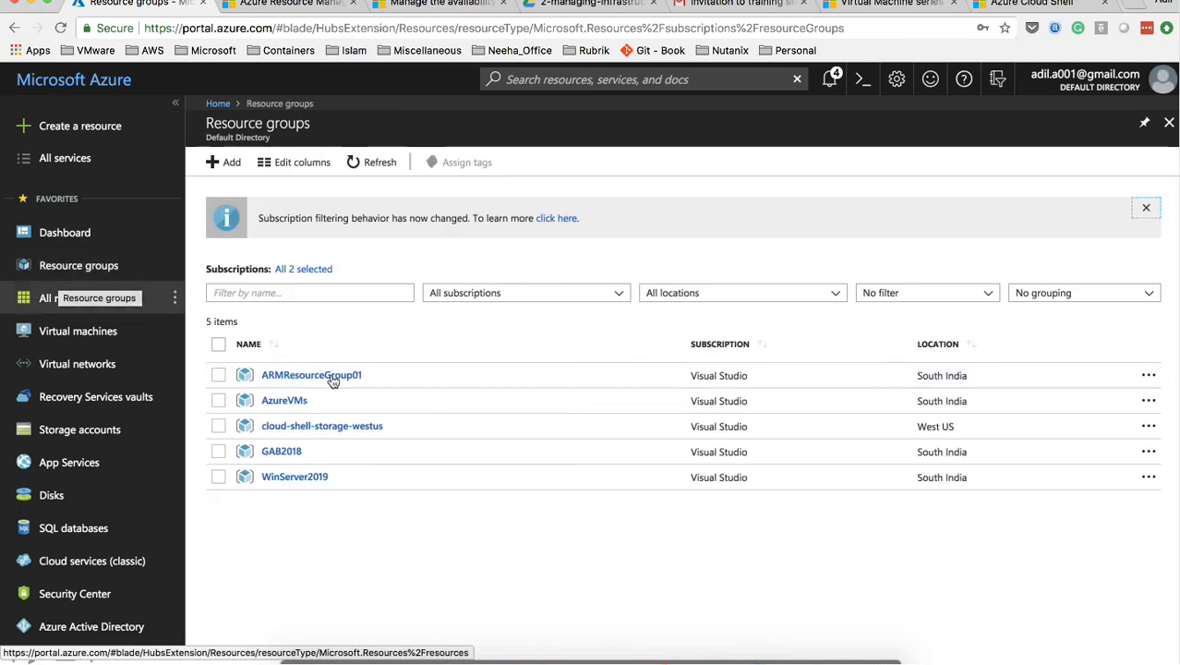
left_click(286, 402)
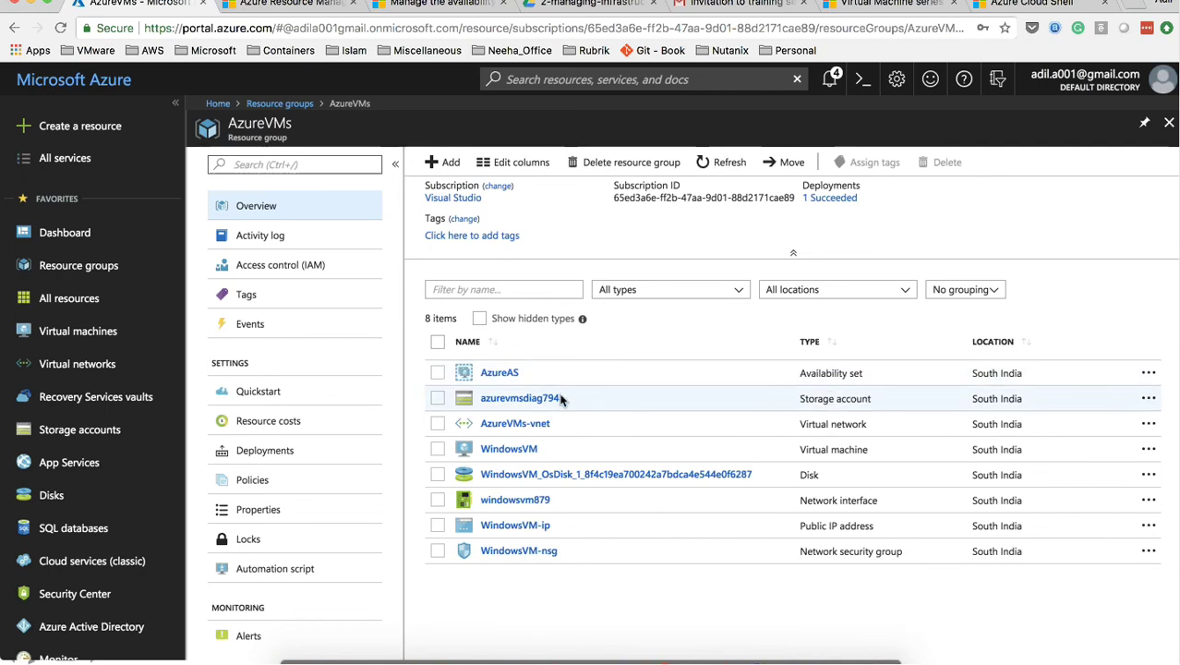
double_click(485, 399)
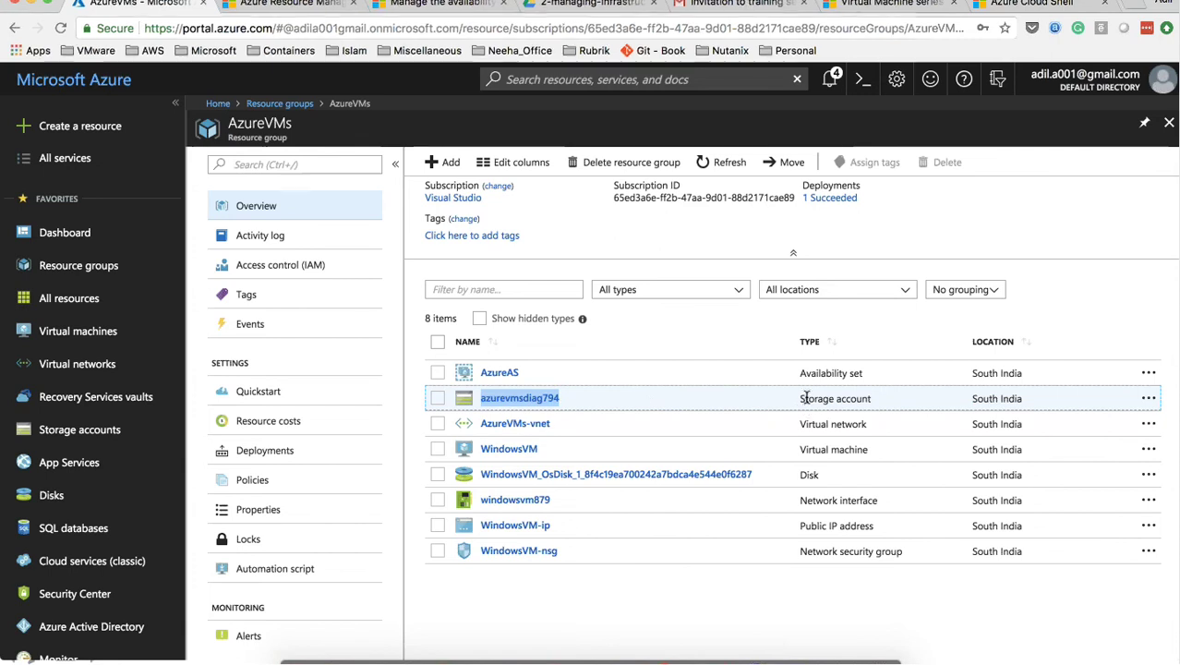
left_click(482, 425)
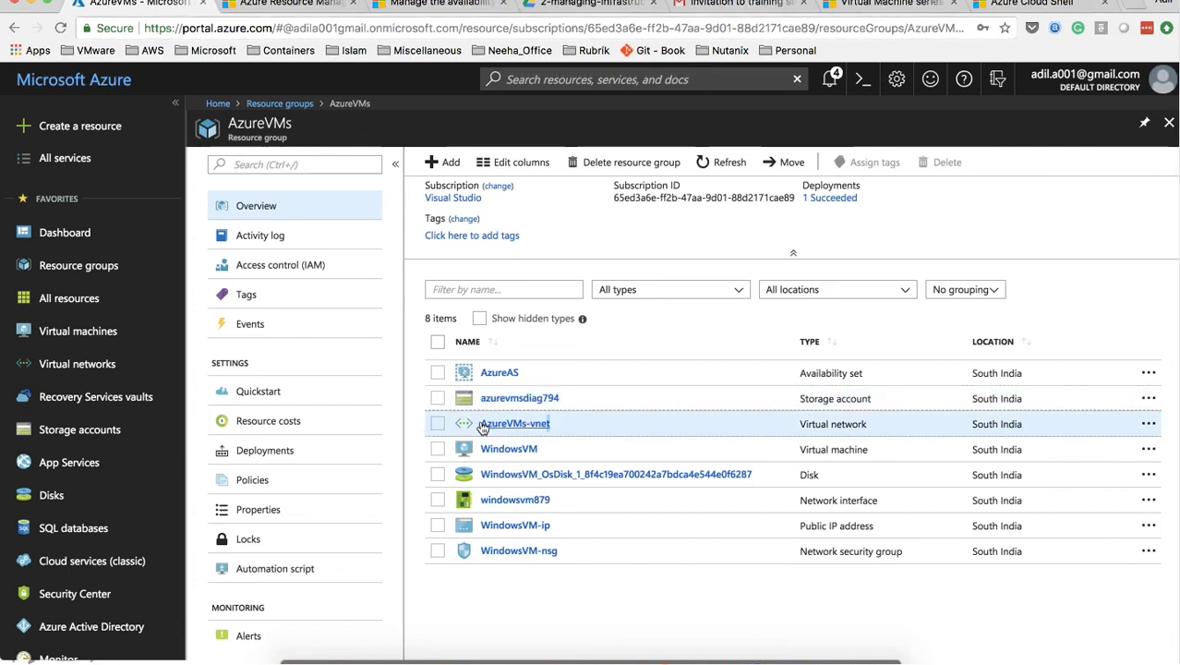
left_click_drag(482, 425, 479, 426)
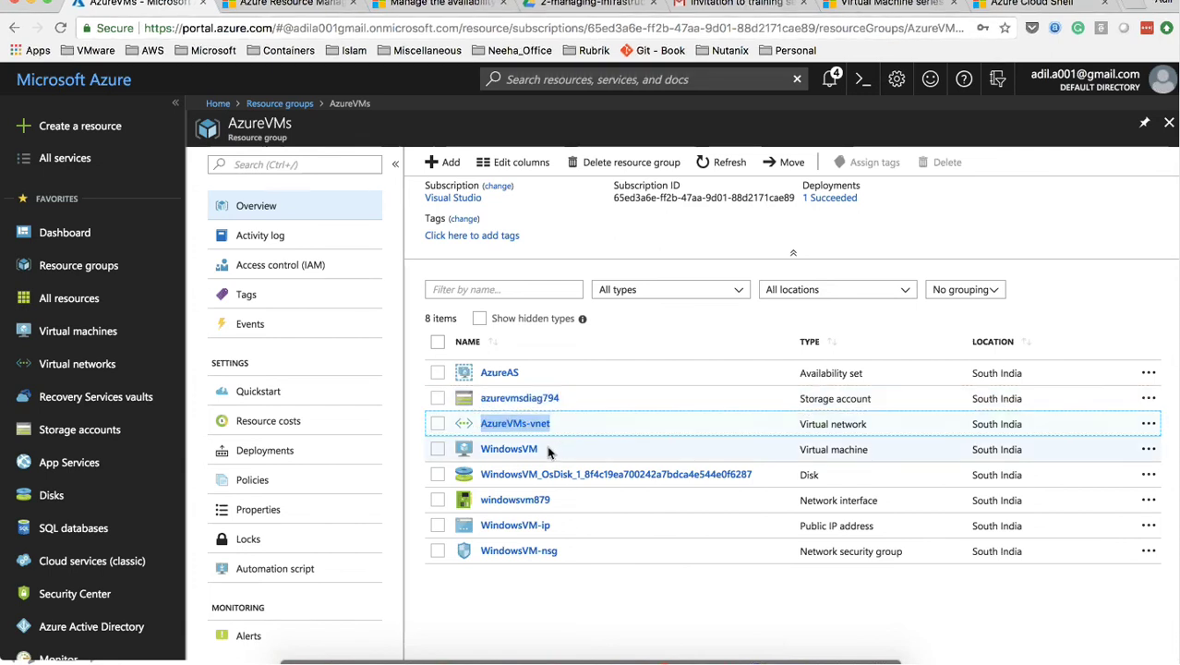
double_click(487, 451)
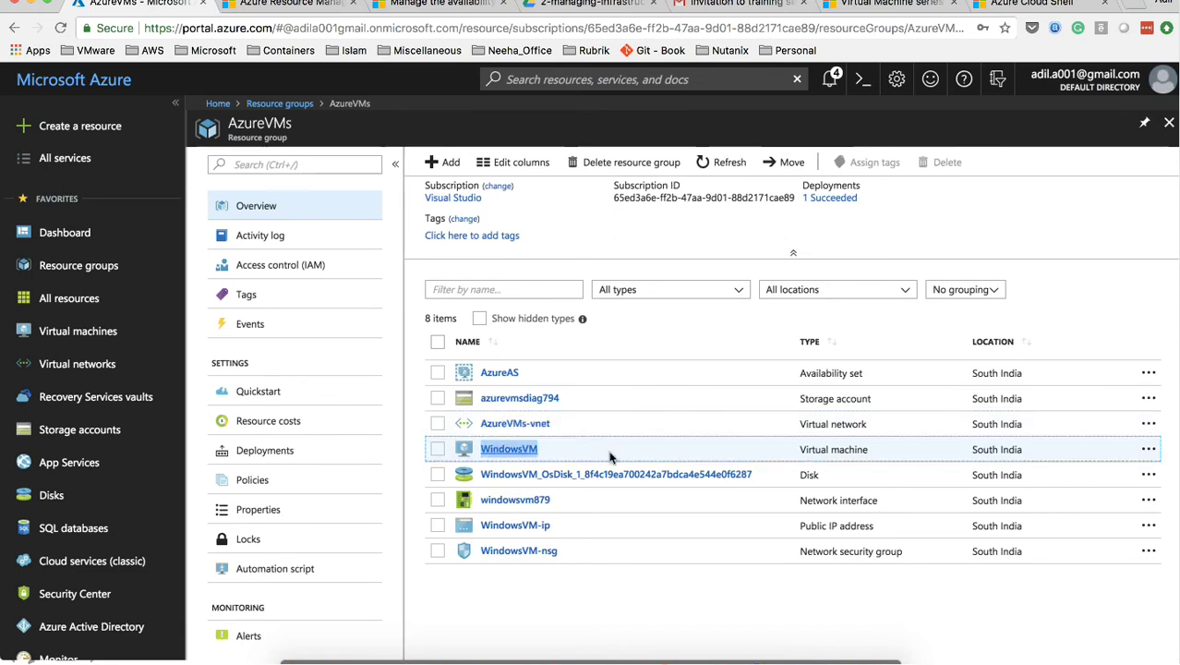
left_click(598, 484)
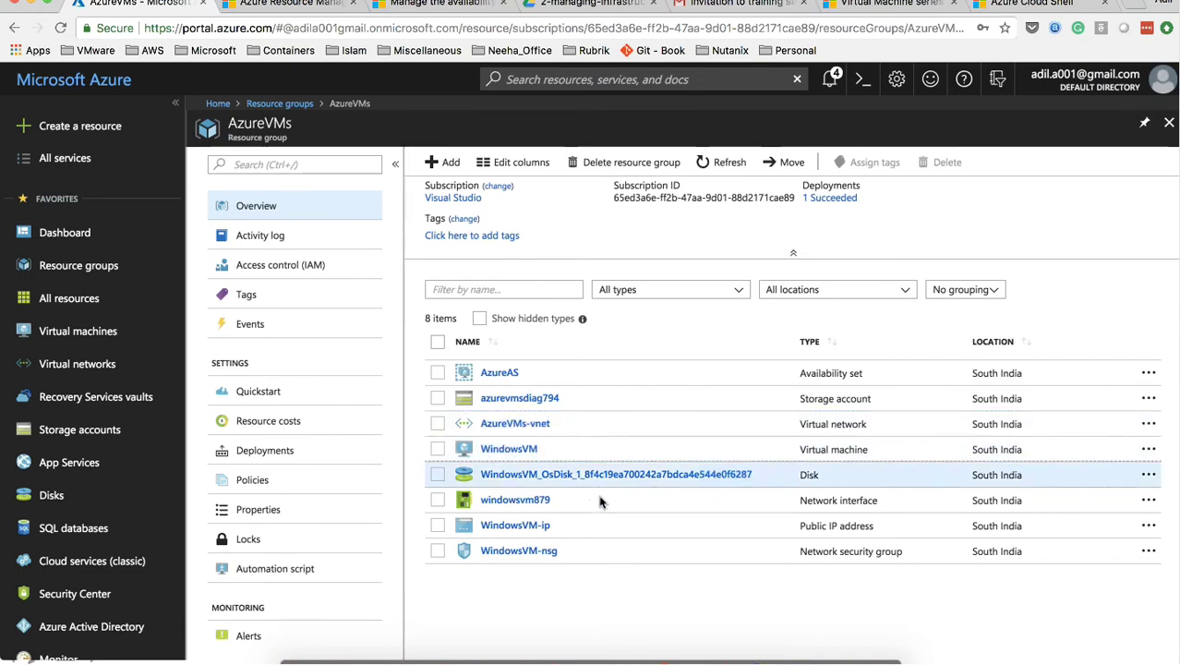
left_click(585, 484)
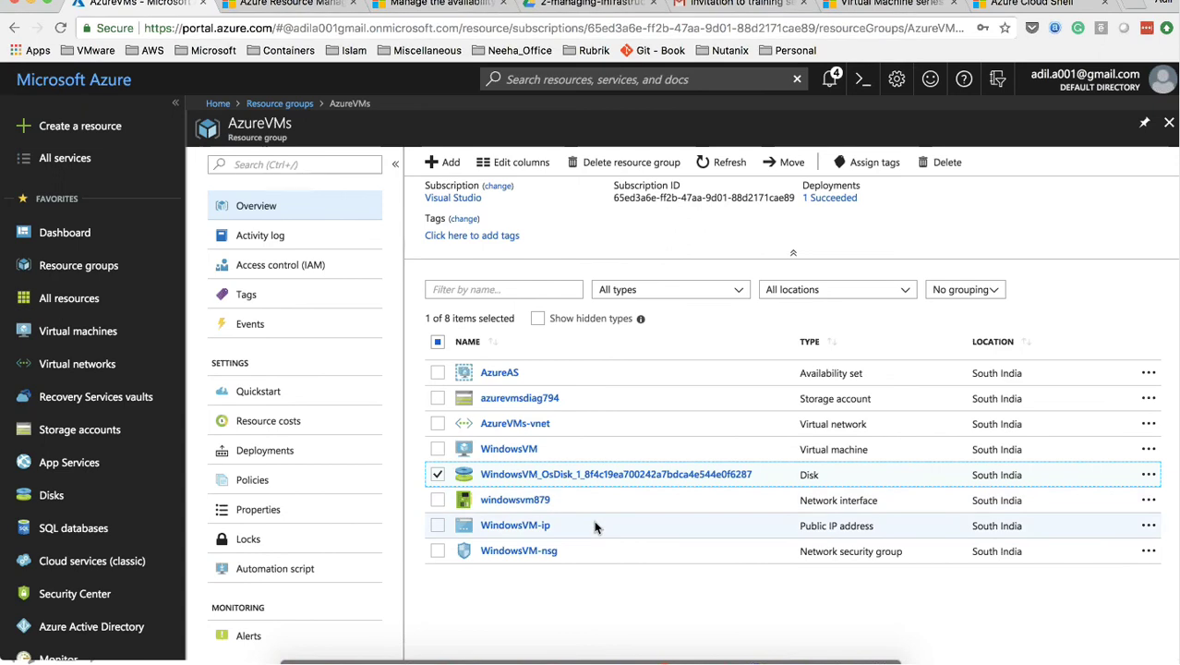
Open the WindowsVM-nsg network security group and examine the details of its RDP inbound rule
left_click(540, 551)
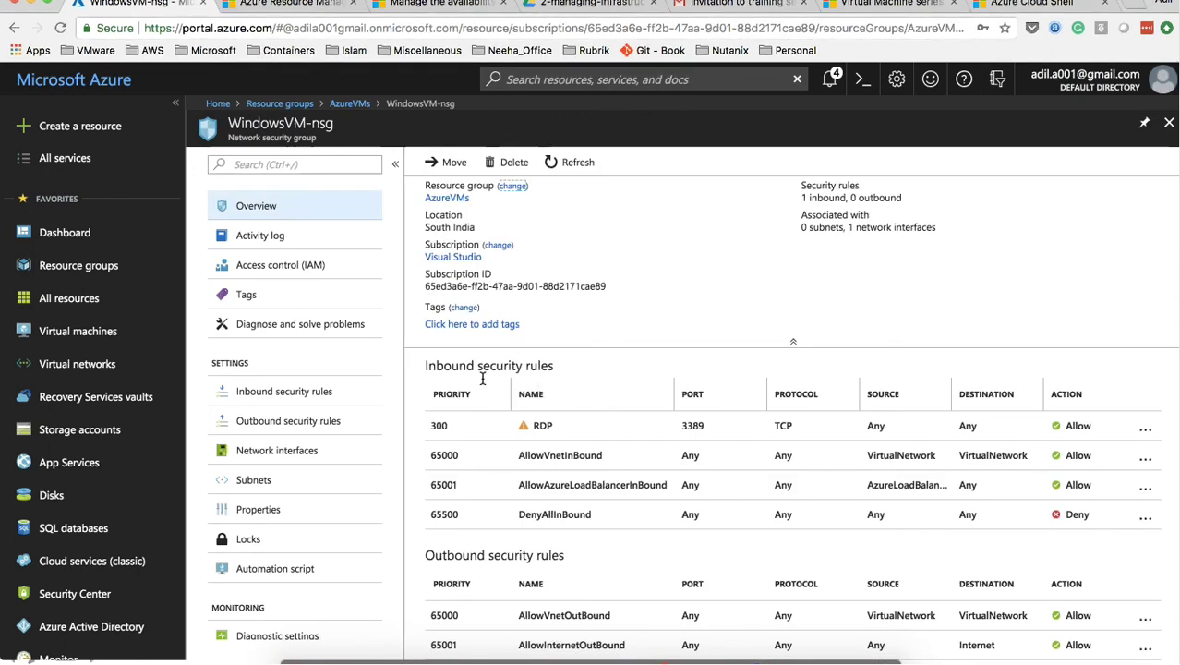
scroll(645, 504, "down", 1)
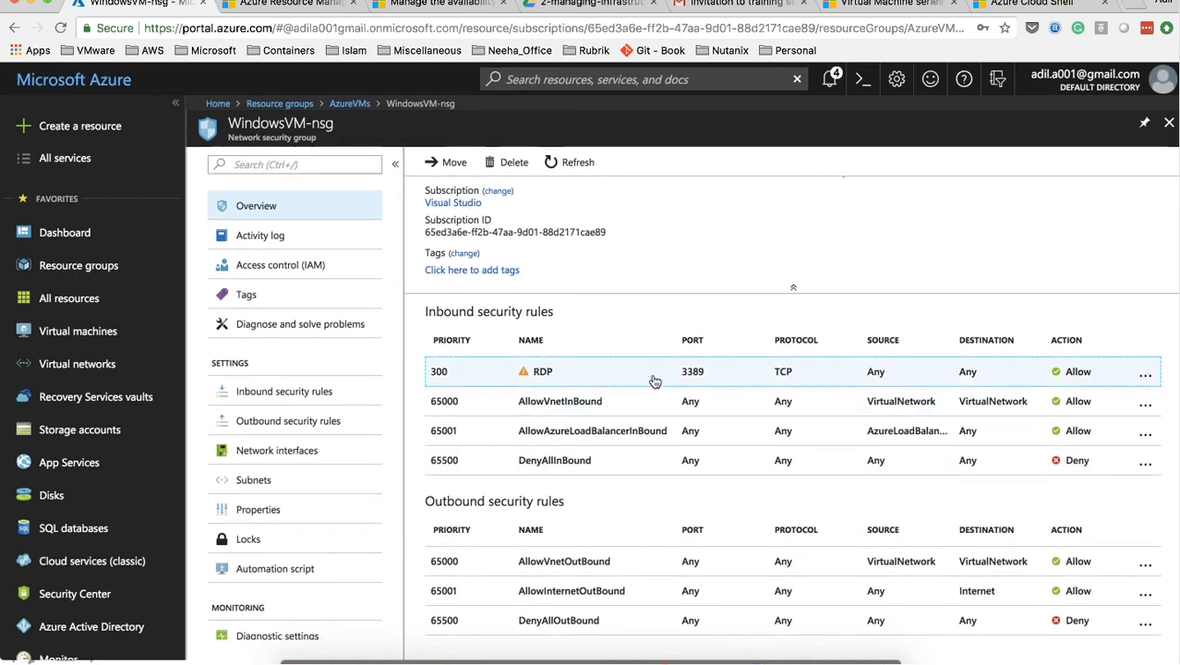
left_click(684, 379)
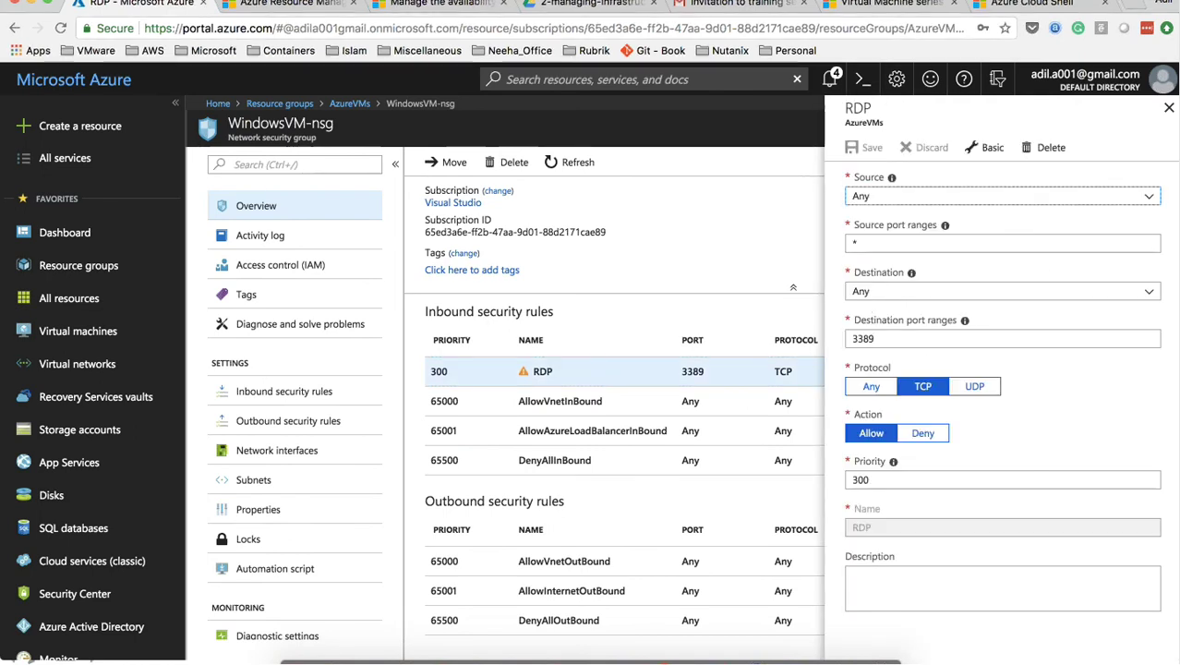
left_click(1169, 109)
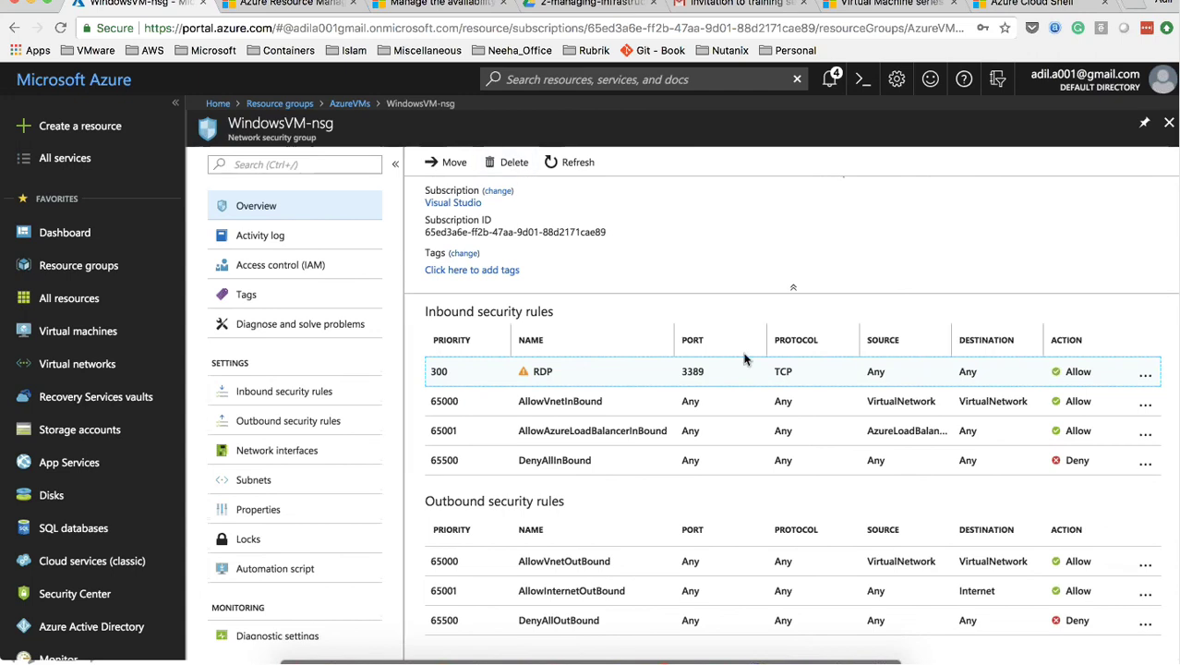
Look through the form for adding an inbound security rule to WindowsVM-nsg, discard it, and view the outbound security rules
left_click(308, 396)
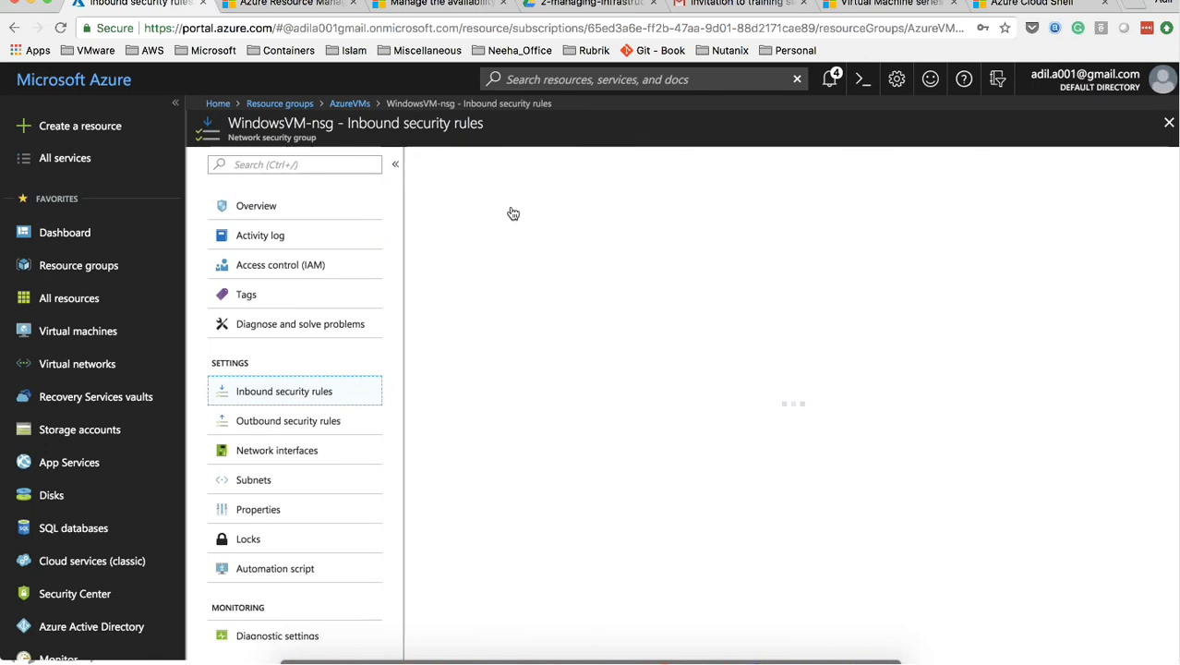
left_click(445, 164)
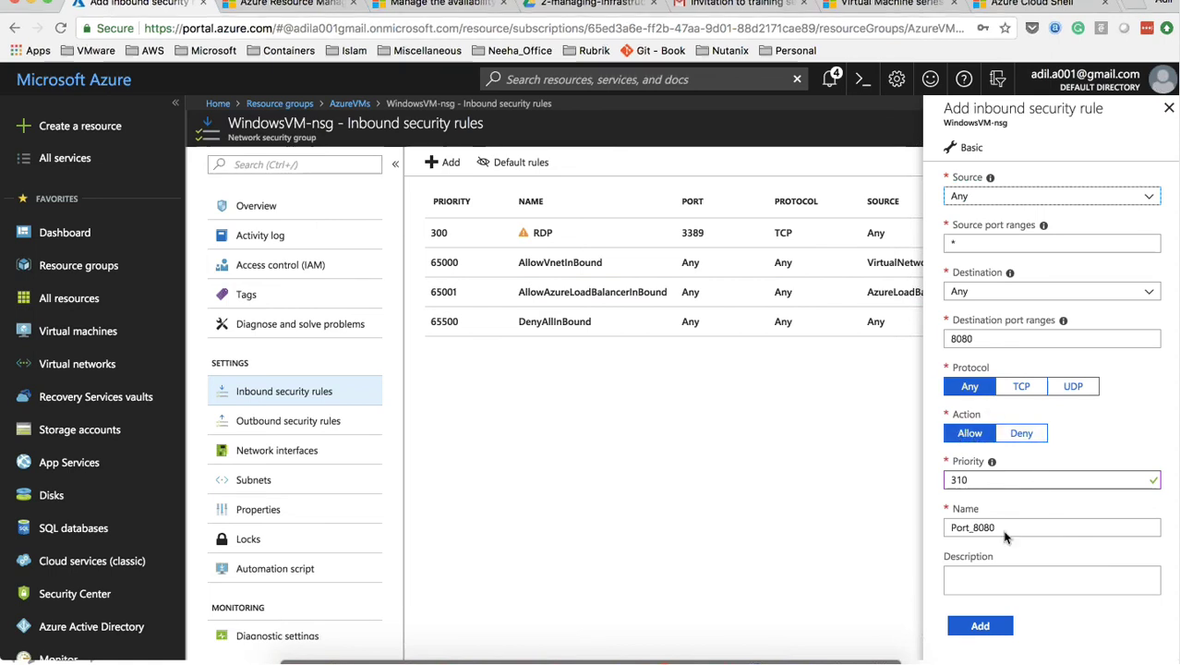
double_click(939, 535)
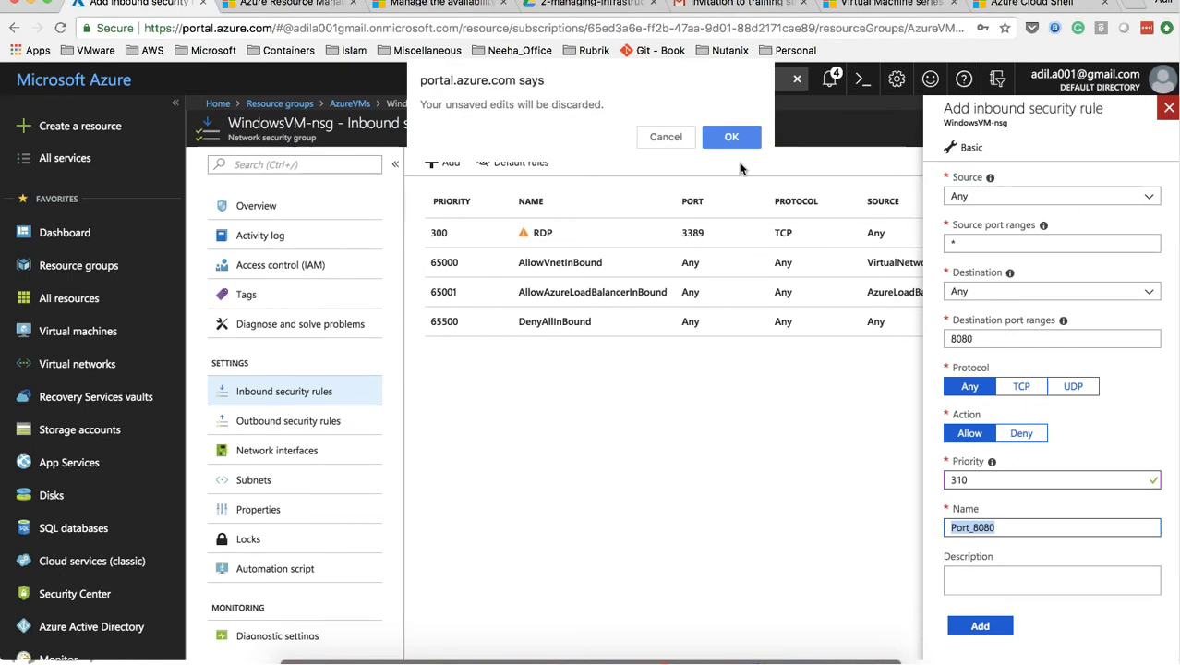
left_click(731, 136)
left_click(284, 427)
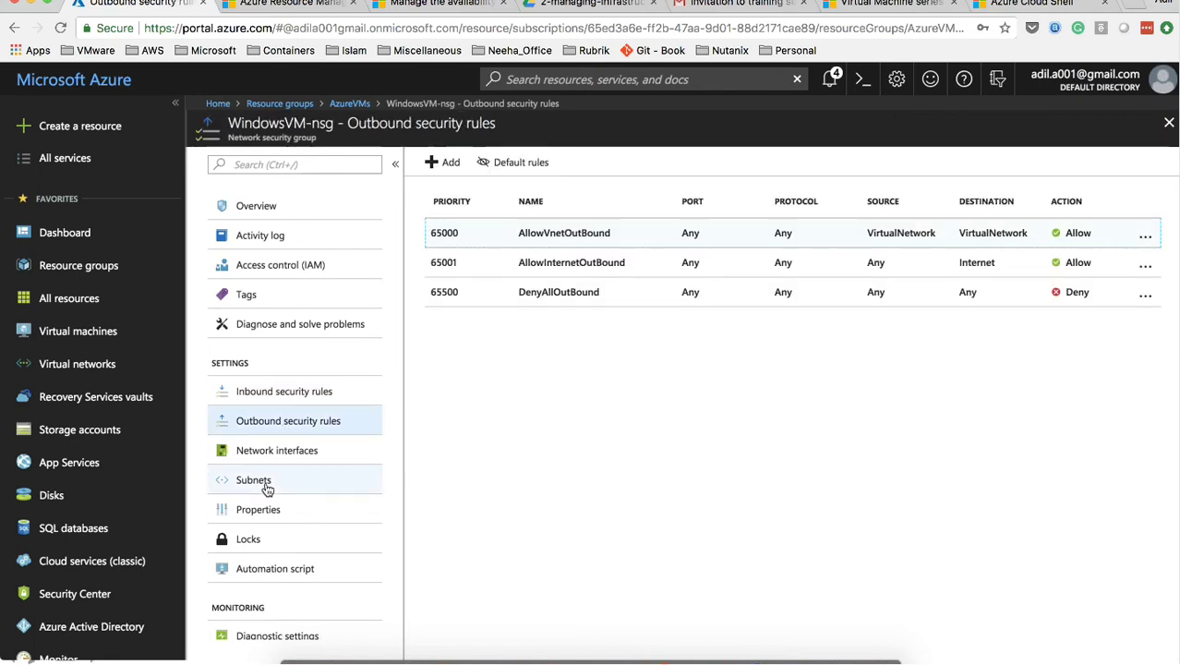
Open the AzureVMs-vnet virtual network and examine its address space and subnets
left_click(84, 364)
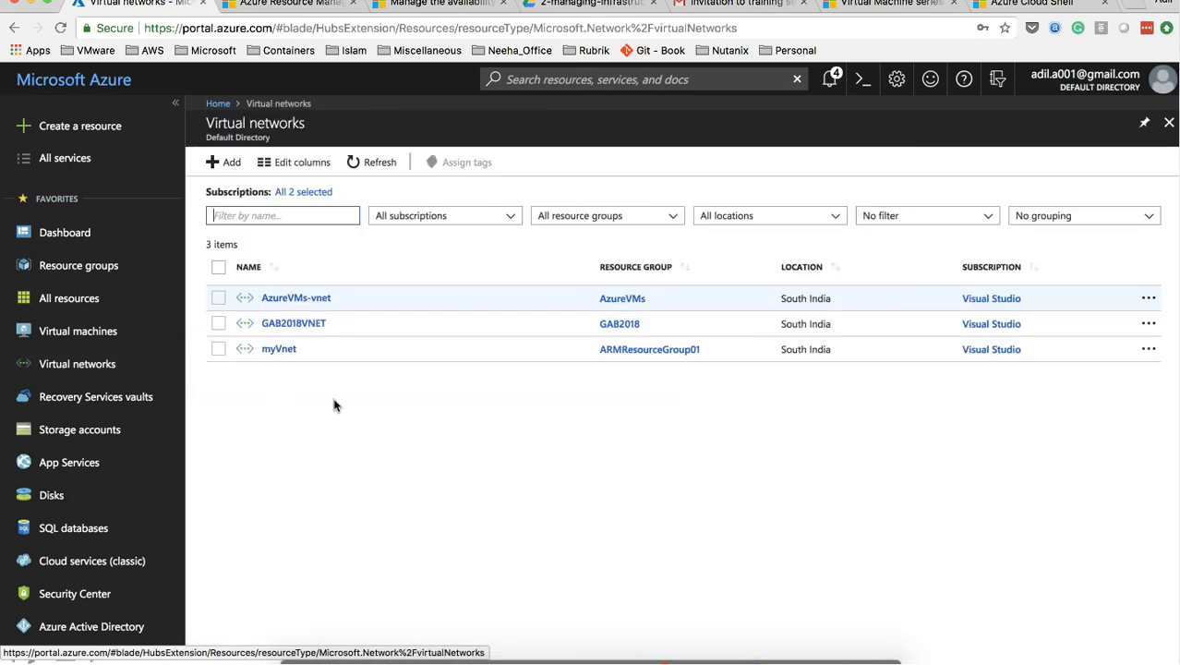
left_click(288, 299)
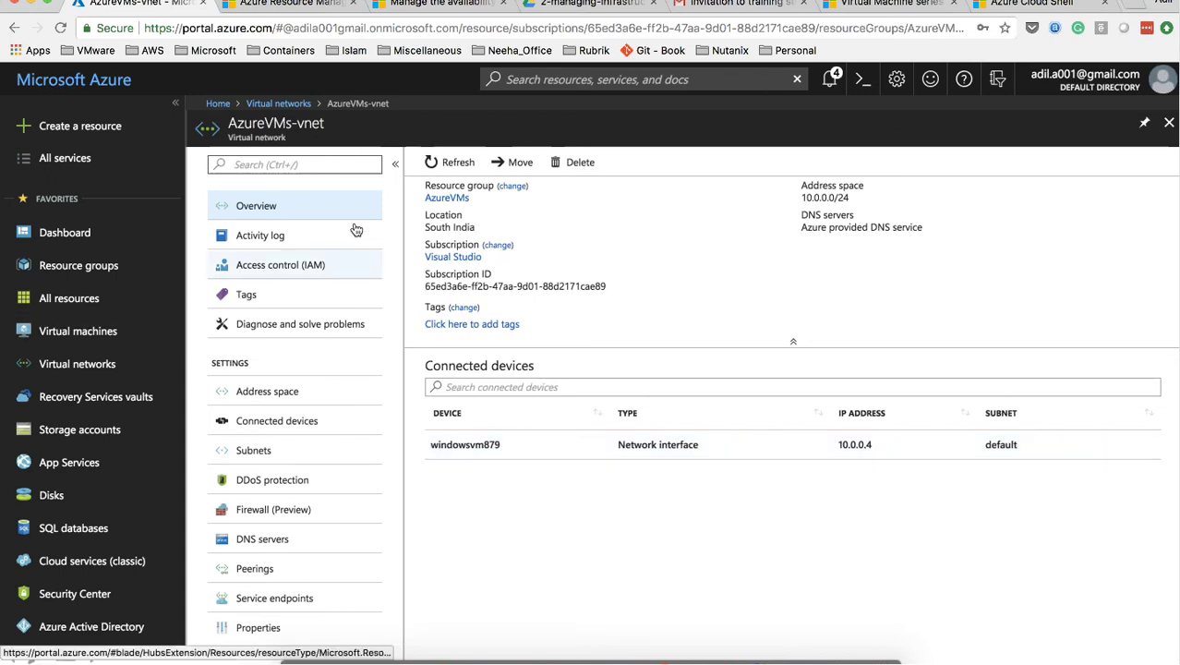
scroll(271, 357, "down", 2)
left_click(279, 337)
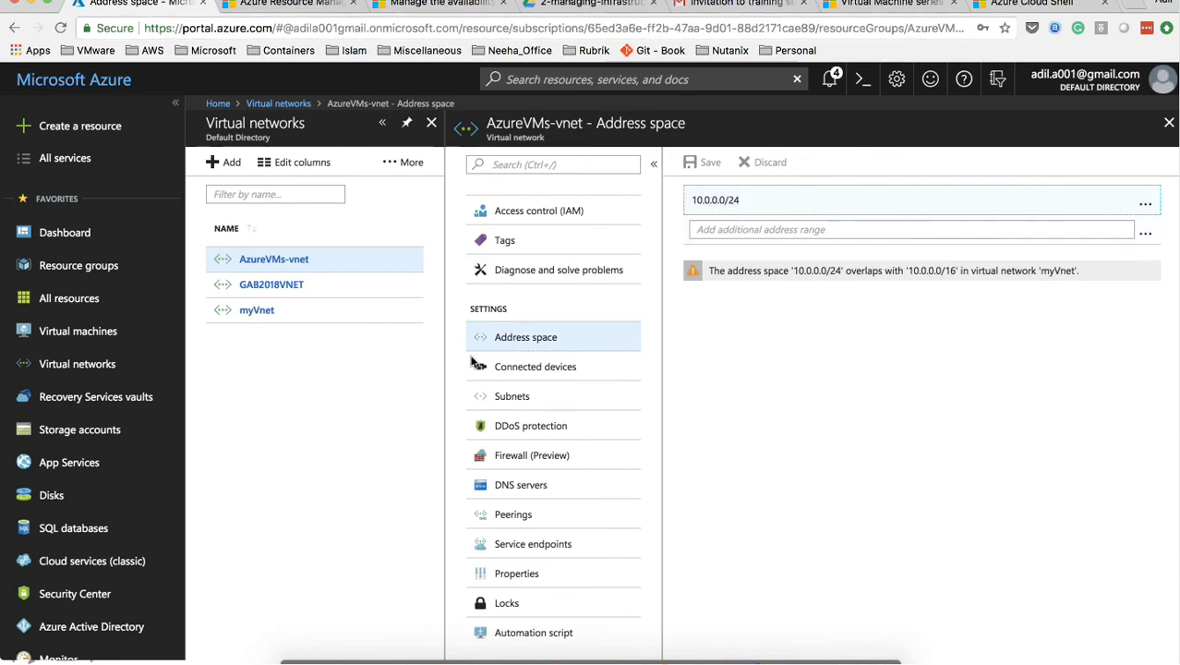
left_click(529, 405)
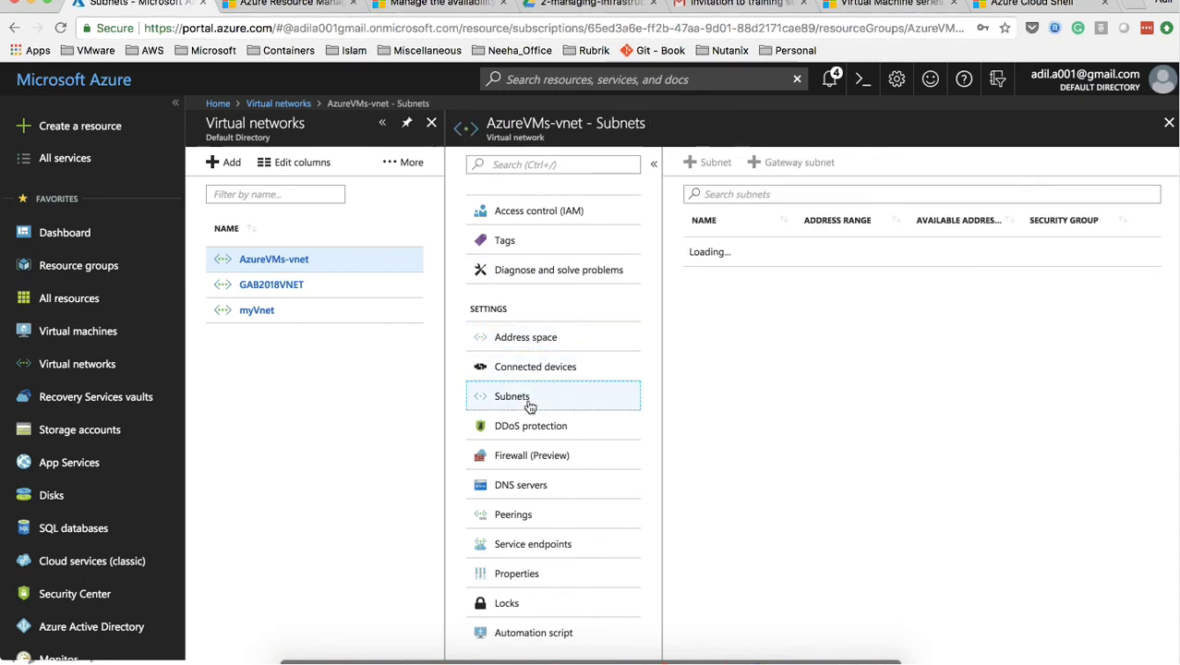
Examine the firewall, DNS server and peering settings of AzureVMs-vnet and return to the list of virtual networks
left_click(536, 458)
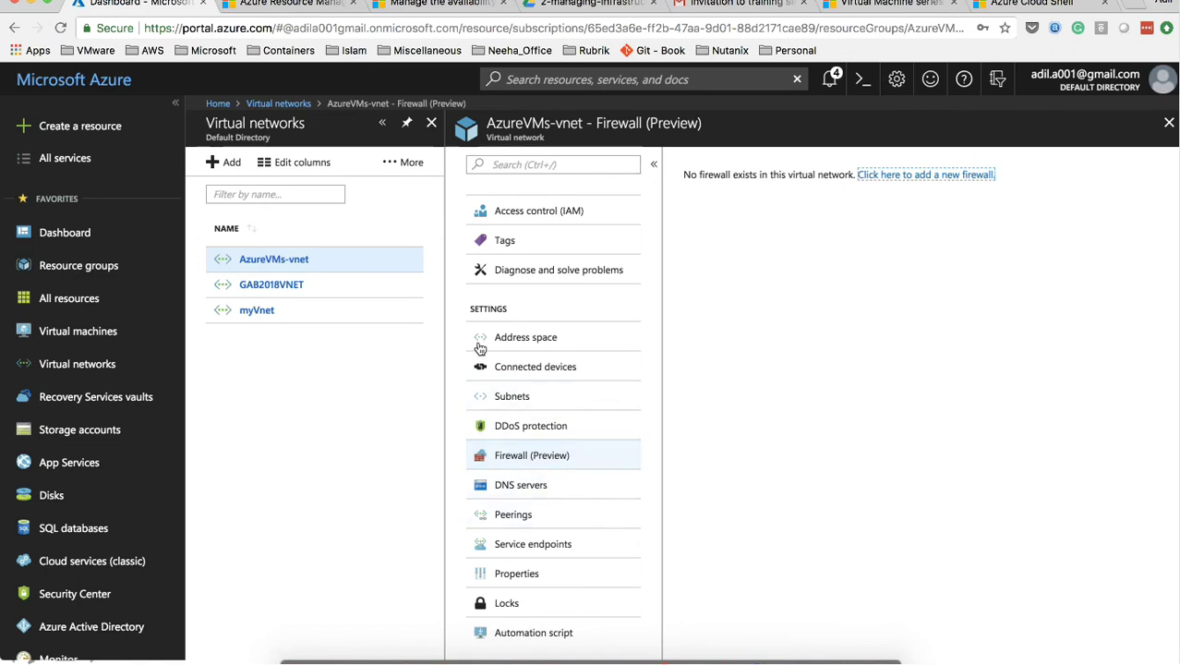
scroll(489, 452, "down", 1)
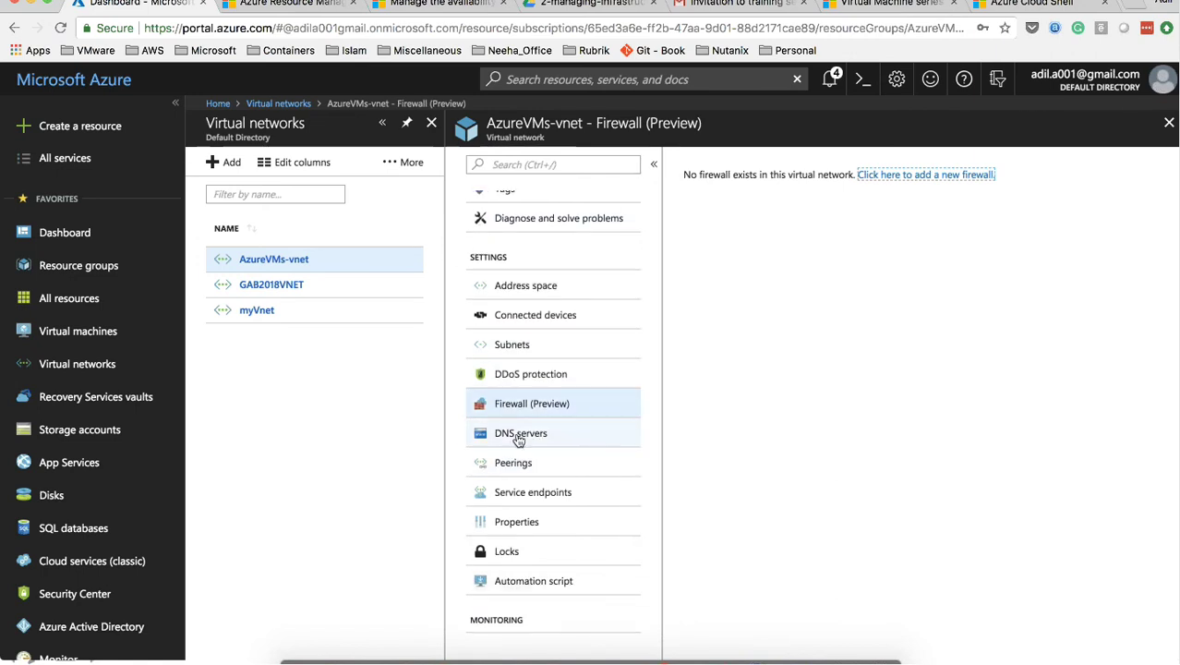
left_click(519, 436)
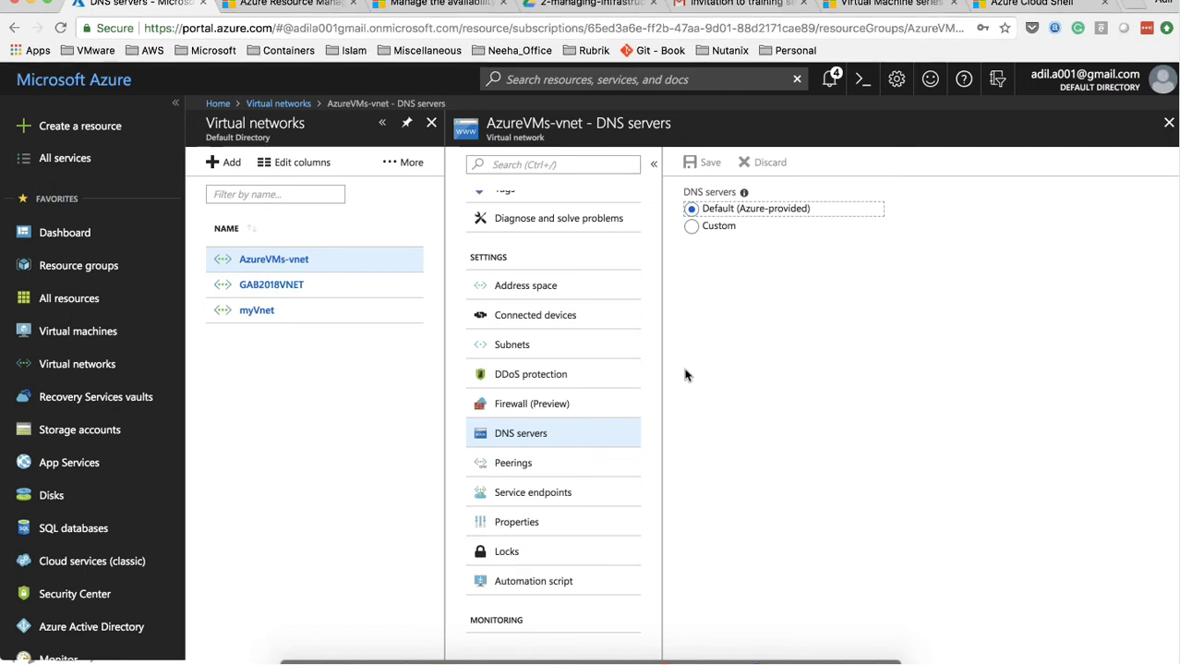
left_click(545, 466)
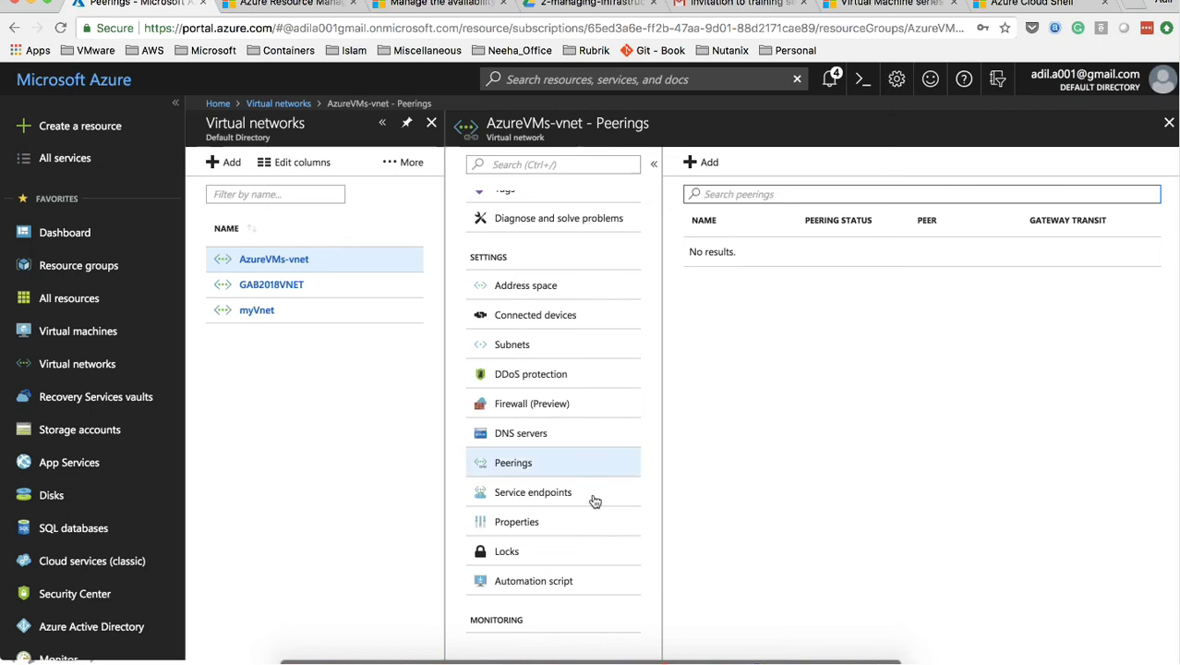
scroll(506, 489, "up", 2)
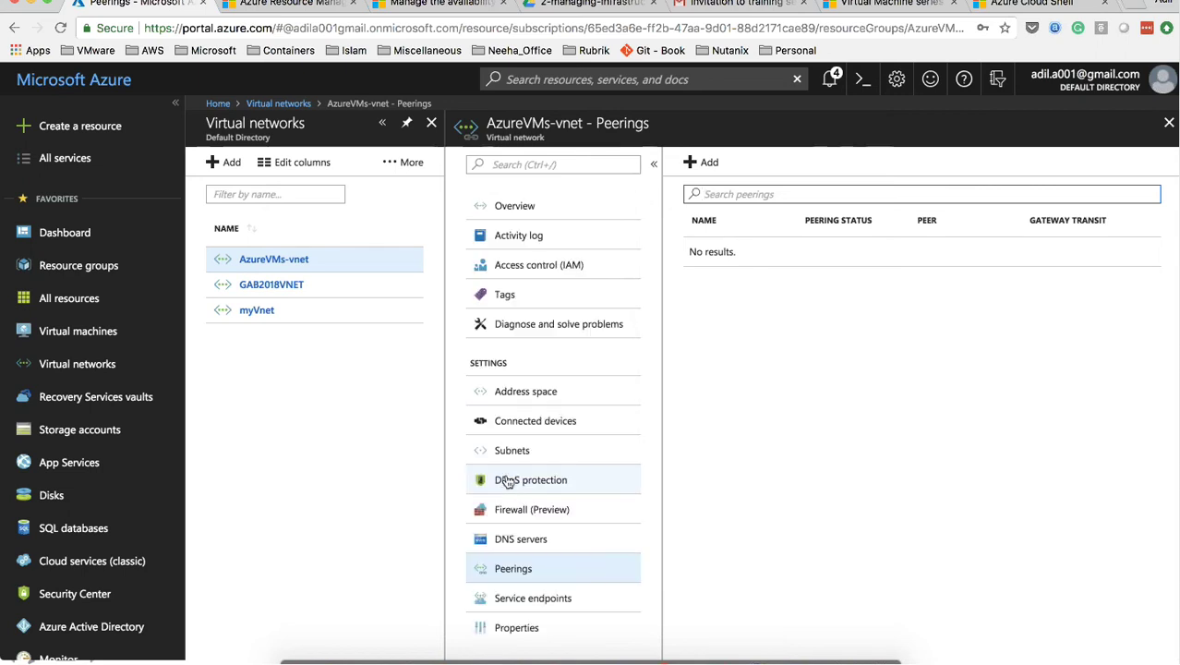
left_click(1168, 126)
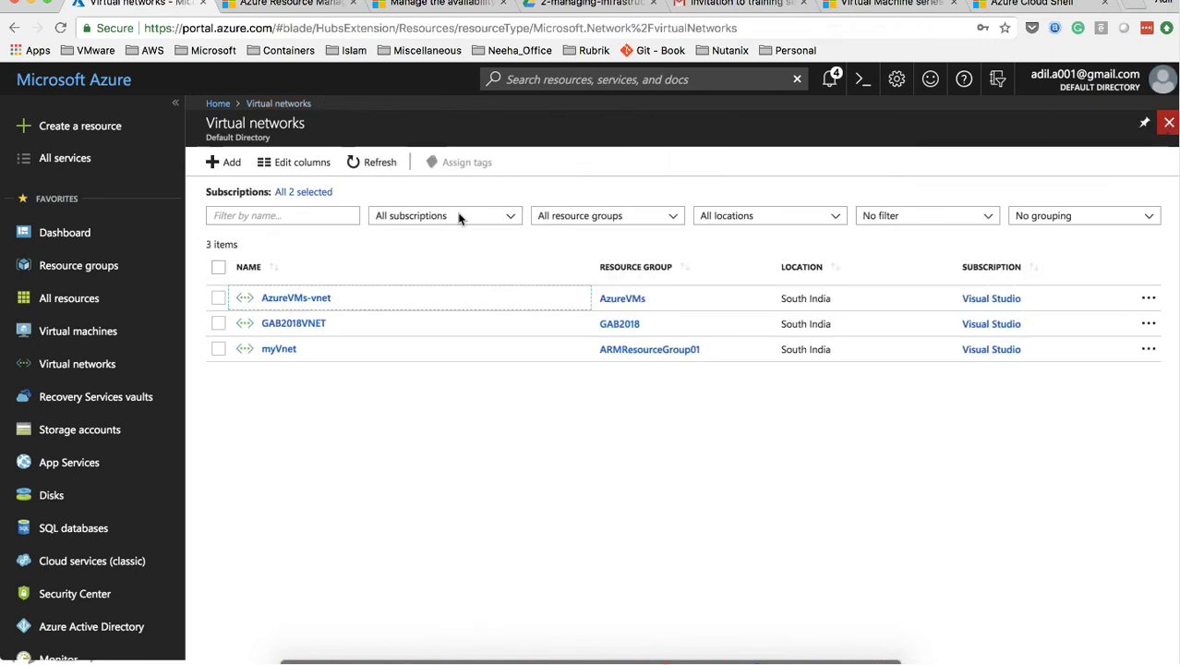
View the resources in ARMResourceGroup01, the list of virtual machines, and the latest New-AzureRmVM output in Azure Cloud Shell
left_click(74, 267)
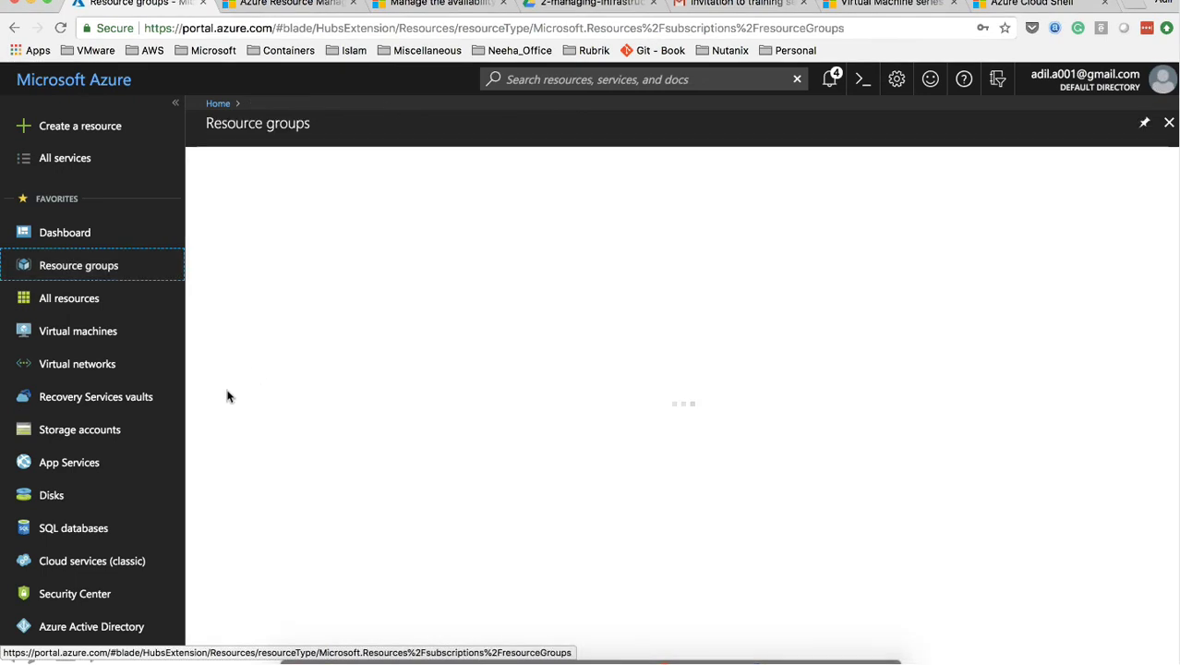
left_click(300, 382)
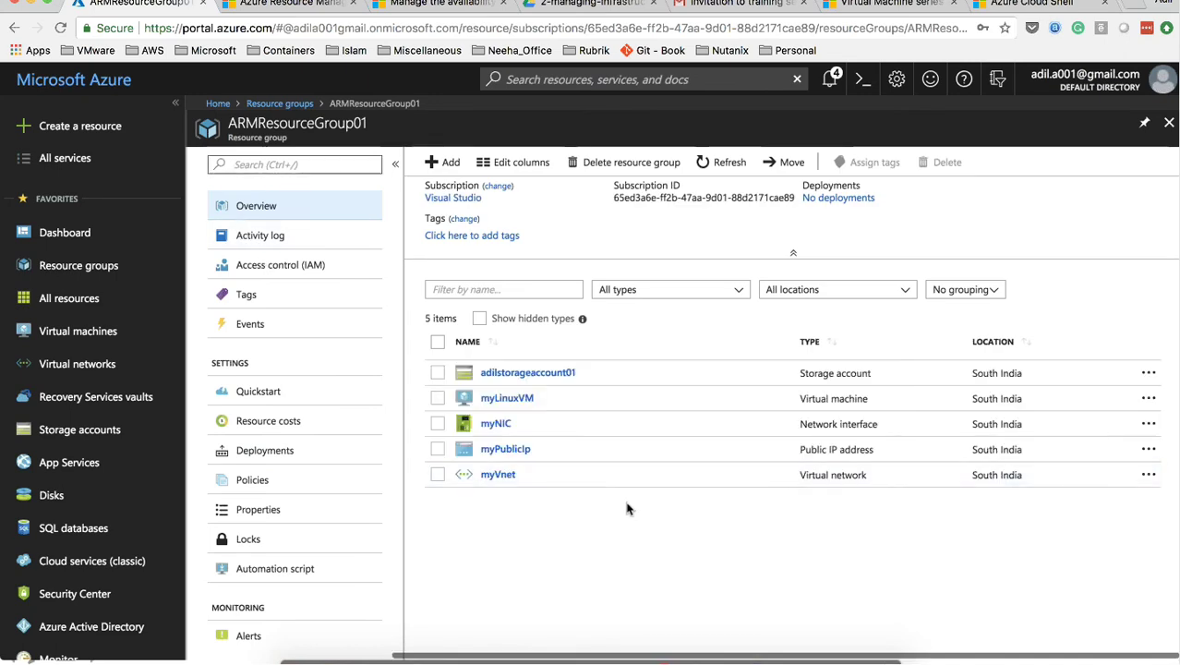
left_click(59, 329)
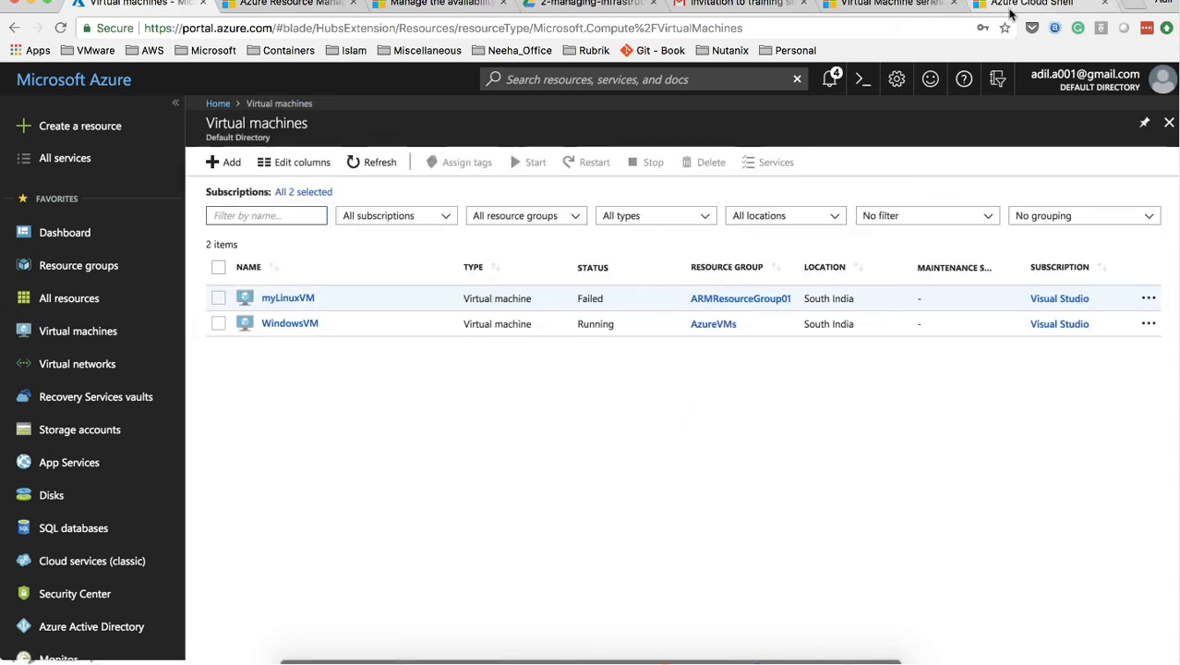
key("ctrl+shift+Tab")
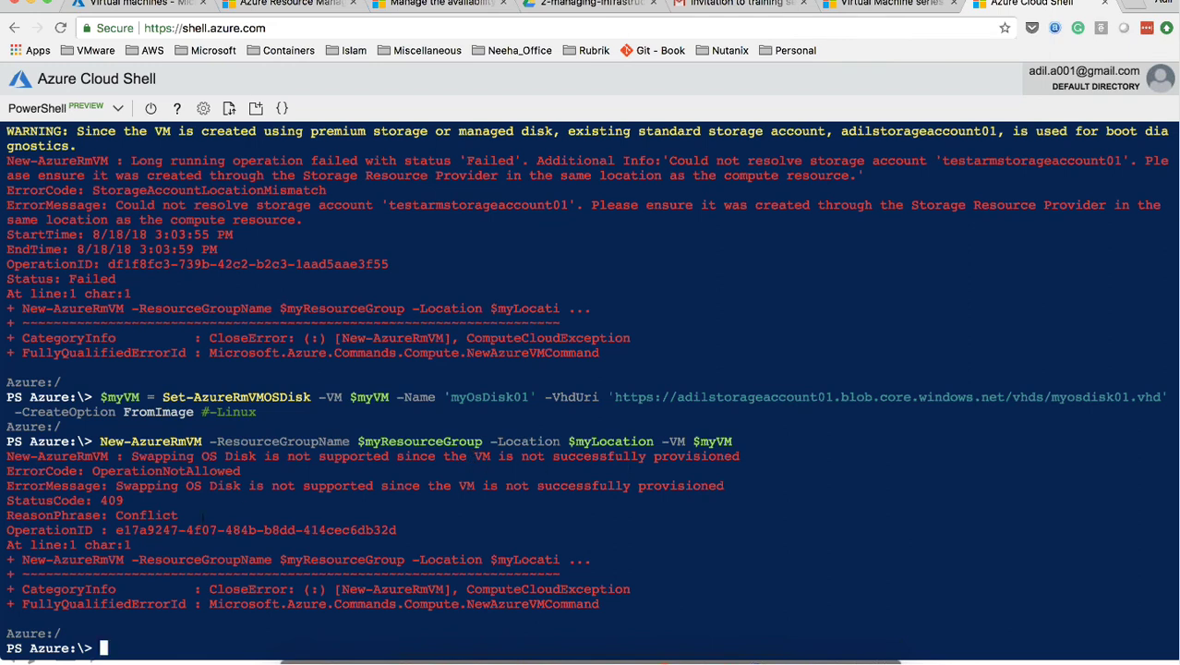
Return to the Azure portal, check the disks of myLinuxVM and start that virtual machine
left_click(129, 5)
left_click(301, 302)
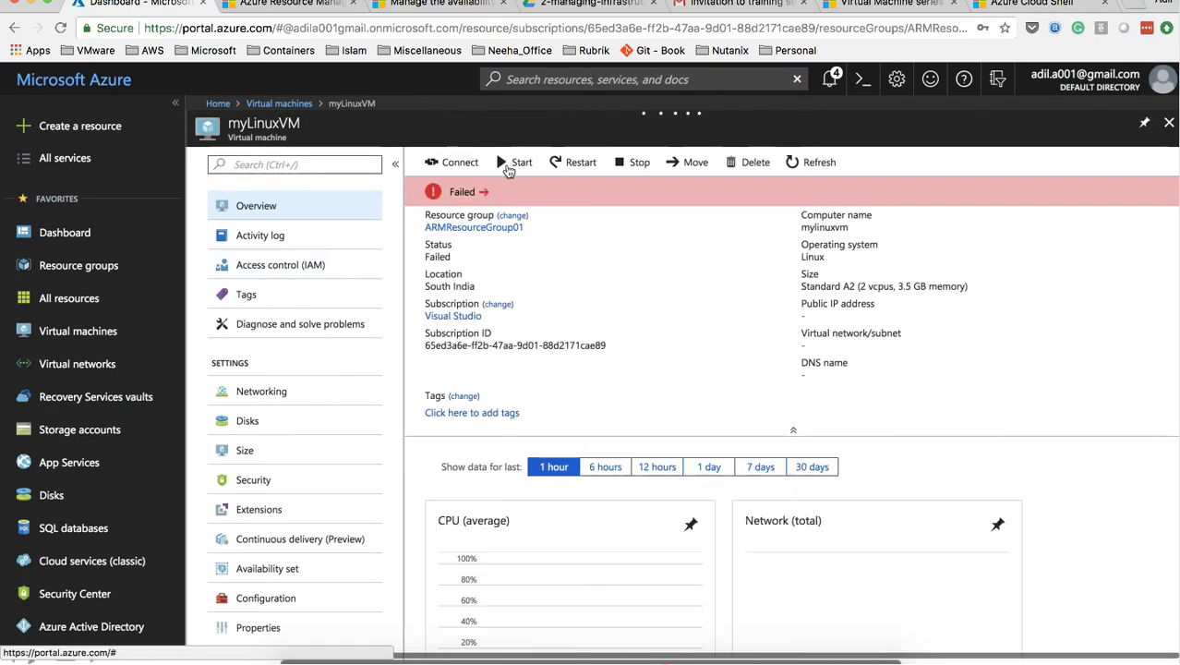
left_click(261, 417)
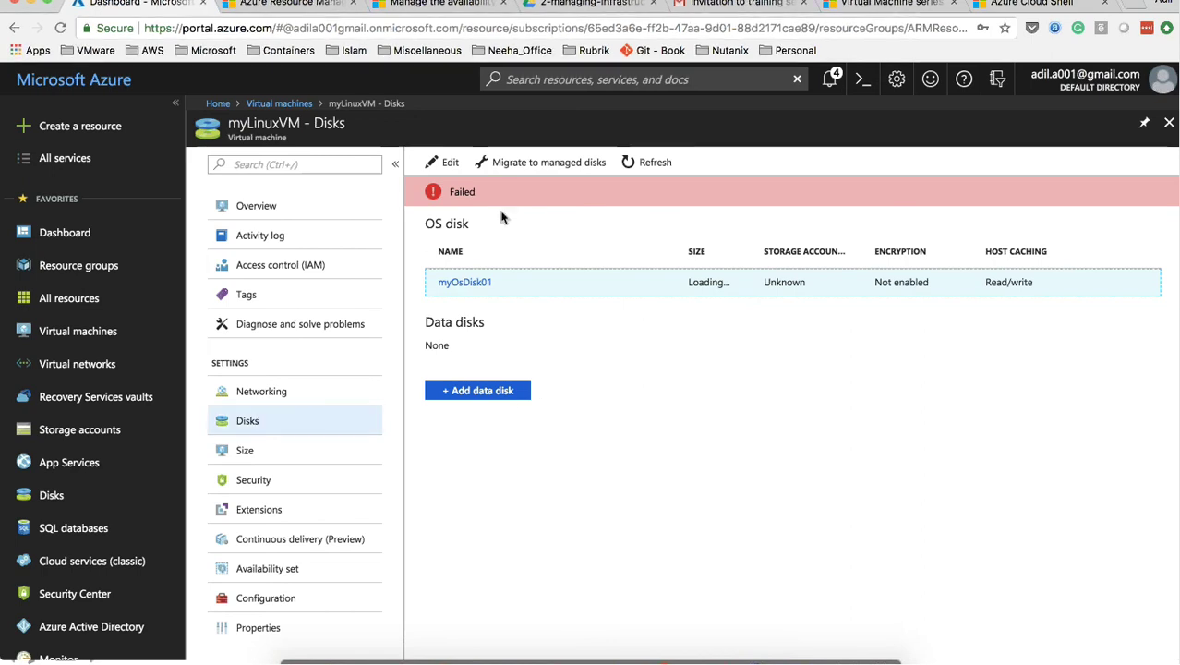
left_click(295, 207)
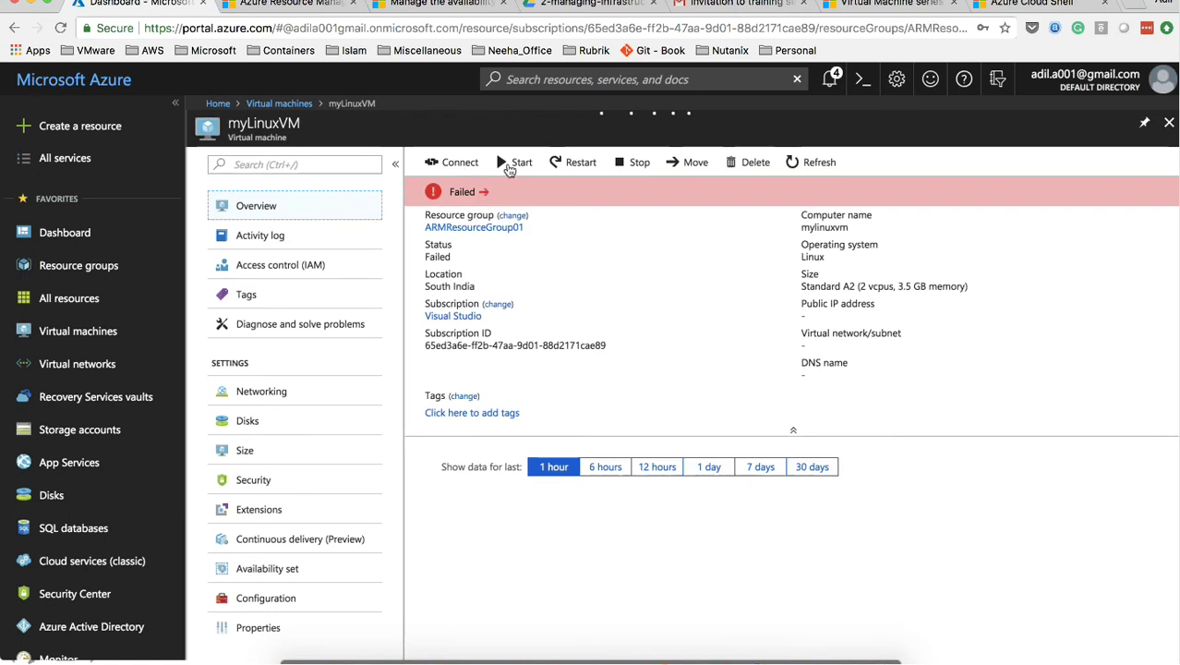
left_click(515, 164)
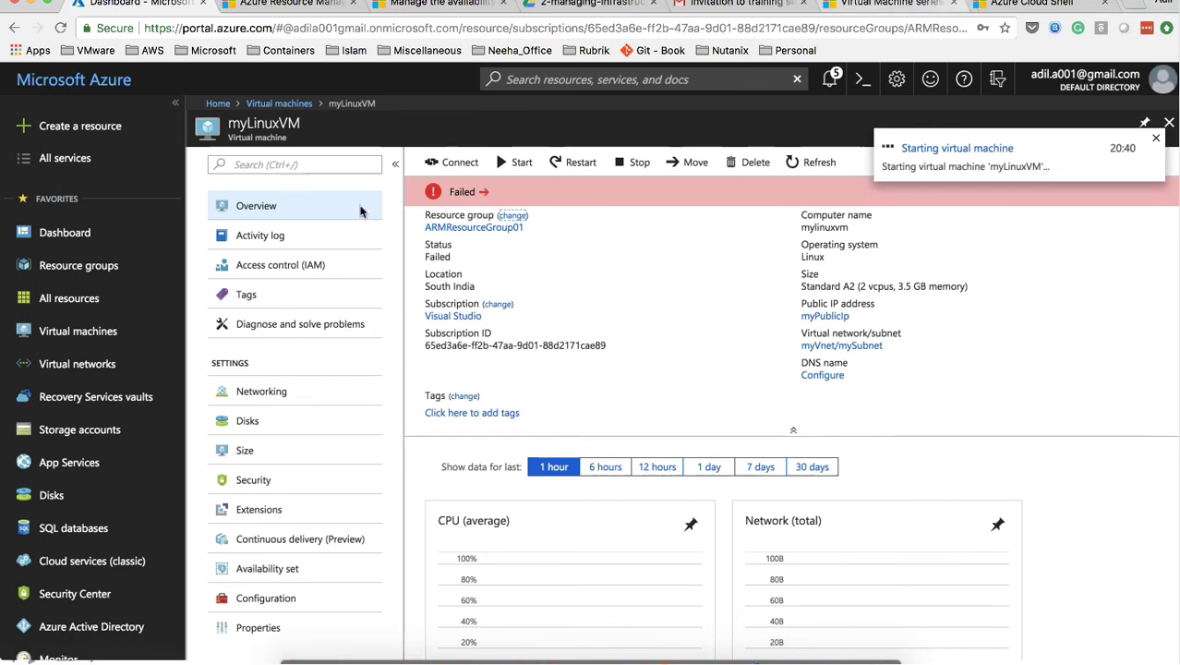
Switch to Azure Cloud Shell, look at the available shell types, and run the az command in the PowerShell session
key("super+9")
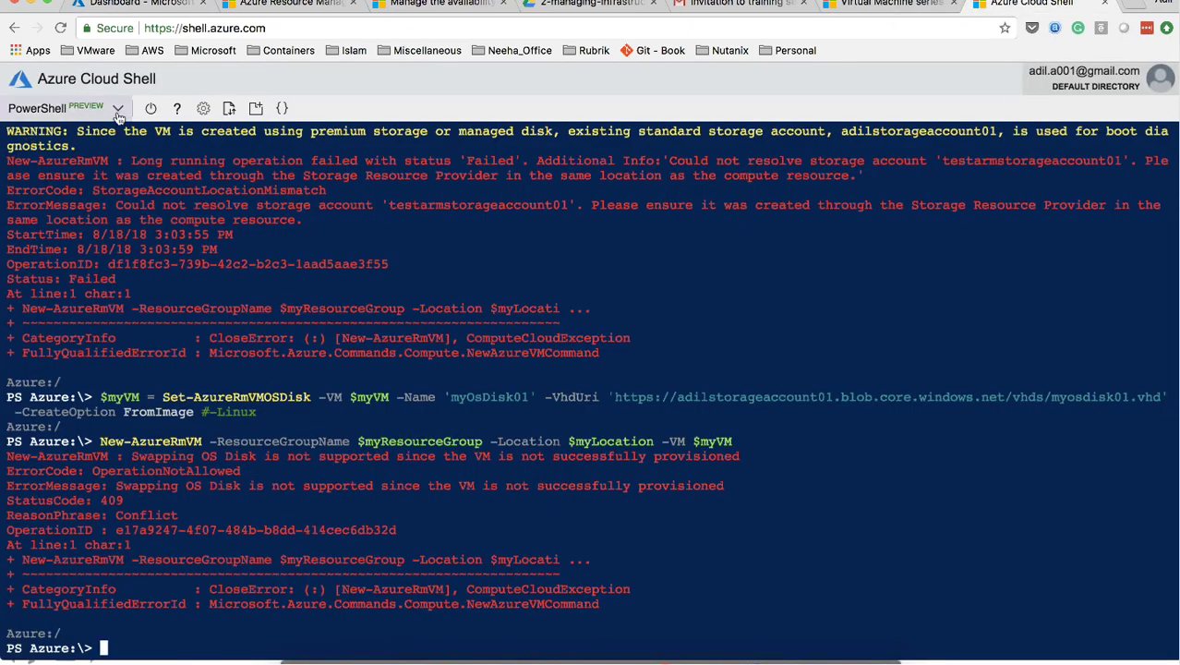
left_click(119, 109)
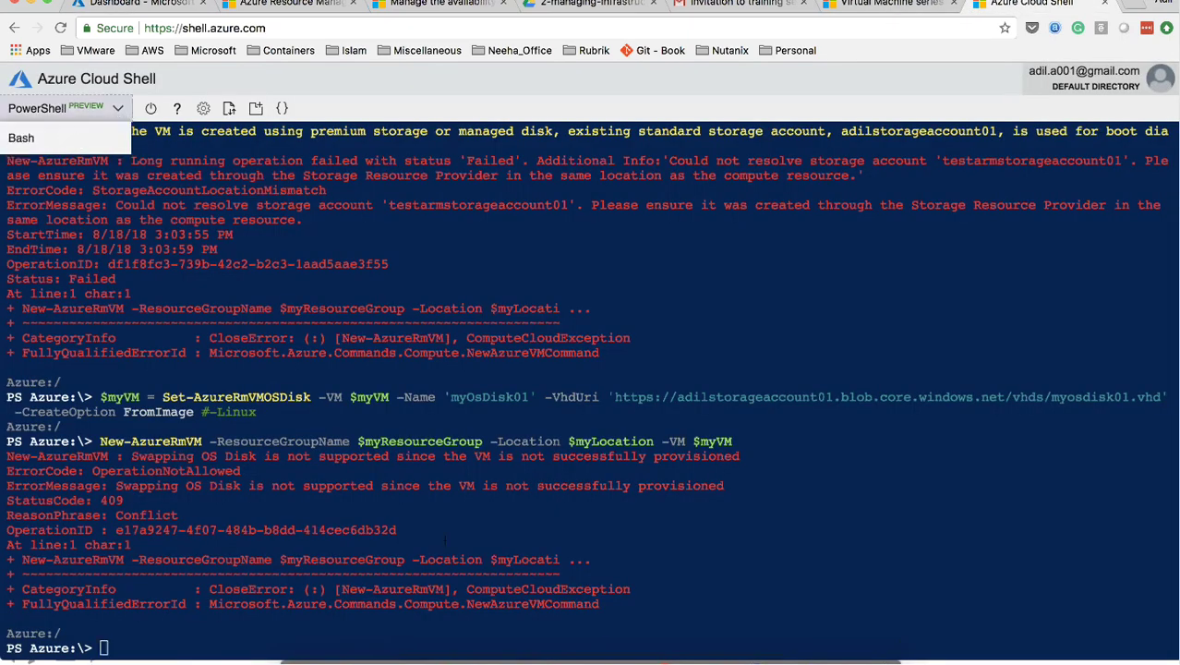
left_click(814, 517)
type("az")
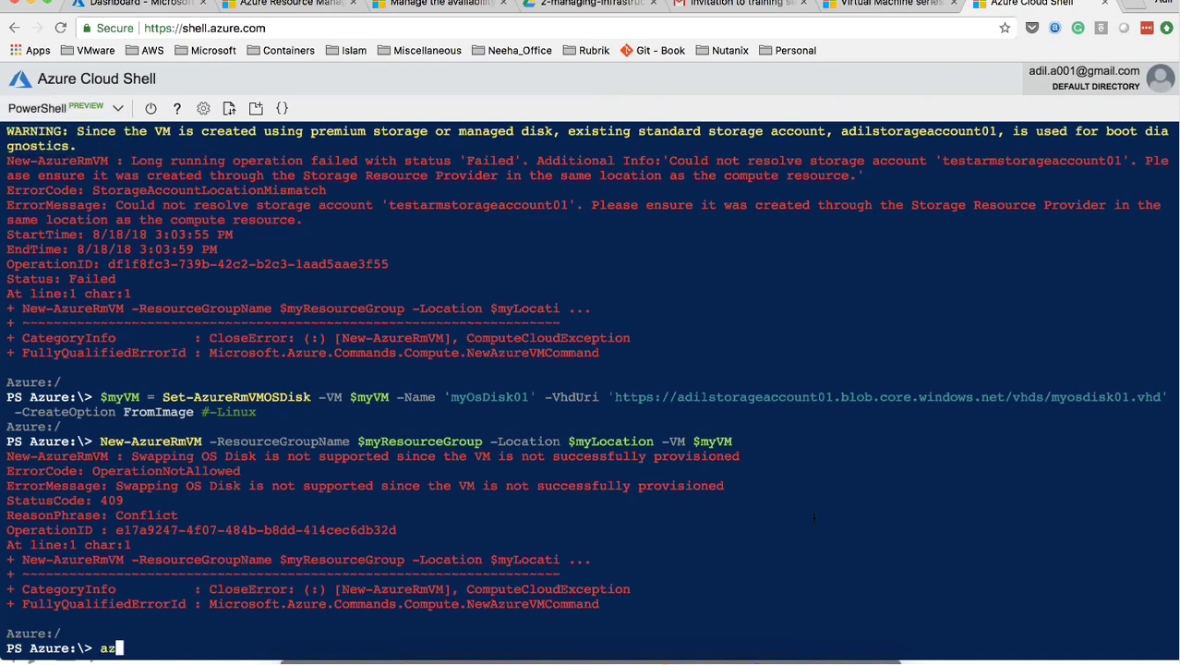
key("Return")
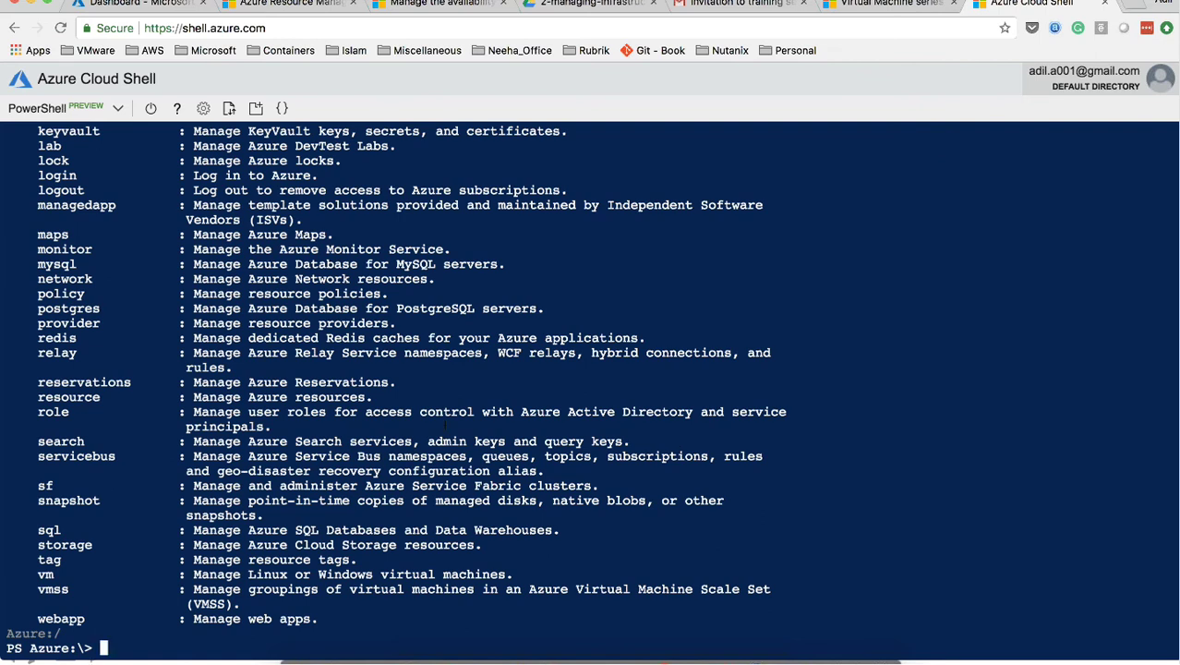
Examine the Azure CLI welcome text and the full list of base commands with their descriptions
scroll(435, 341, "up", 5)
scroll(435, 341, "up", 6)
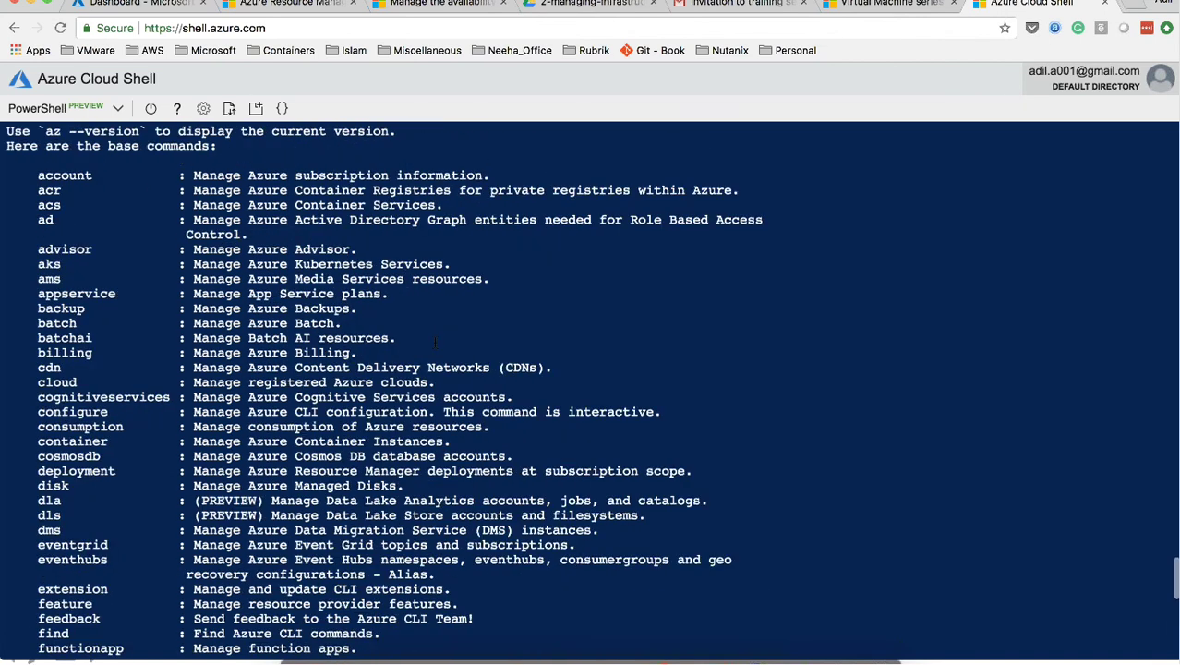
scroll(435, 342, "up", 5)
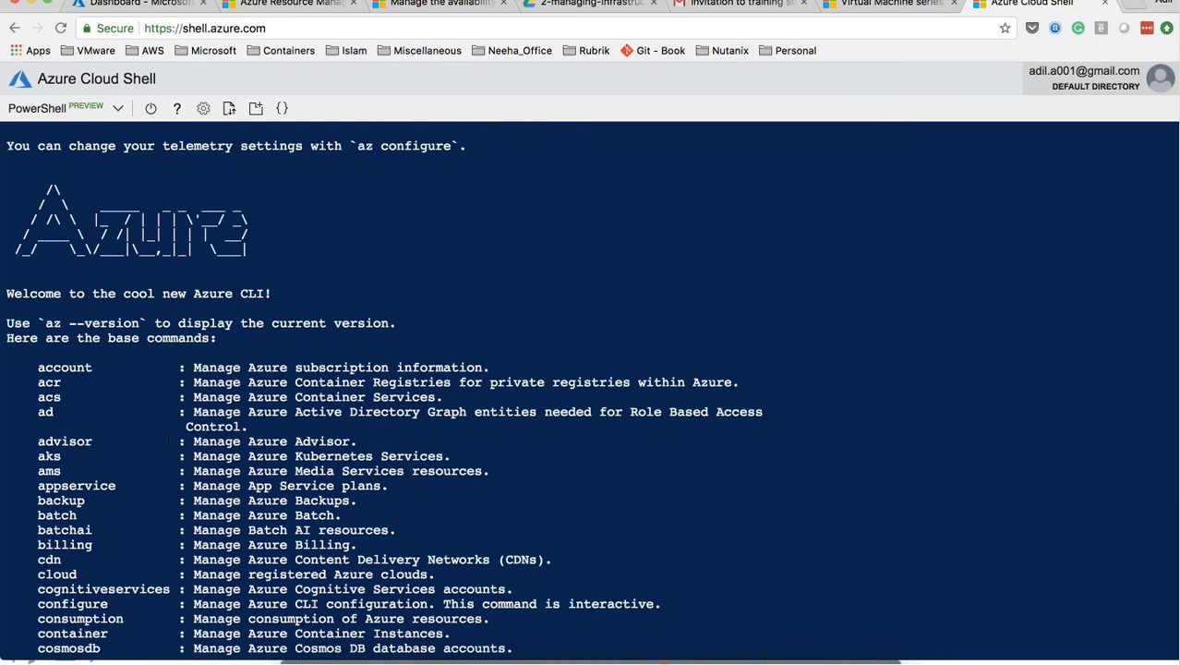
scroll(169, 434, "down", 3)
scroll(169, 434, "down", 1)
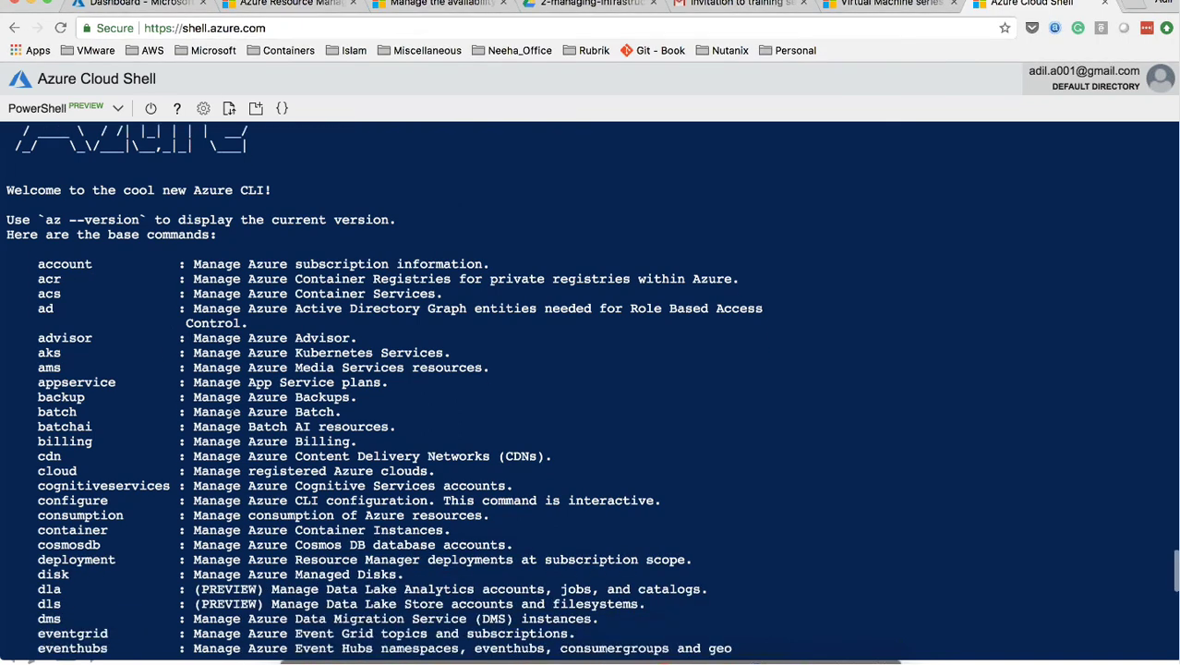
scroll(384, 390, "down", 8)
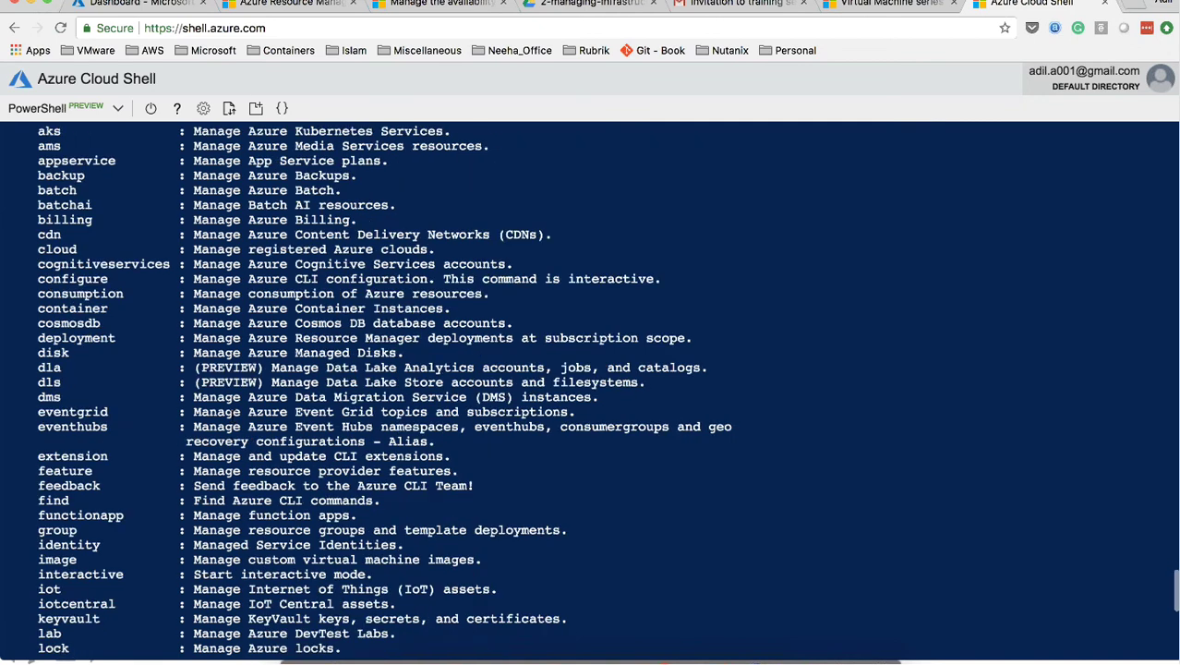
scroll(384, 389, "down", 4)
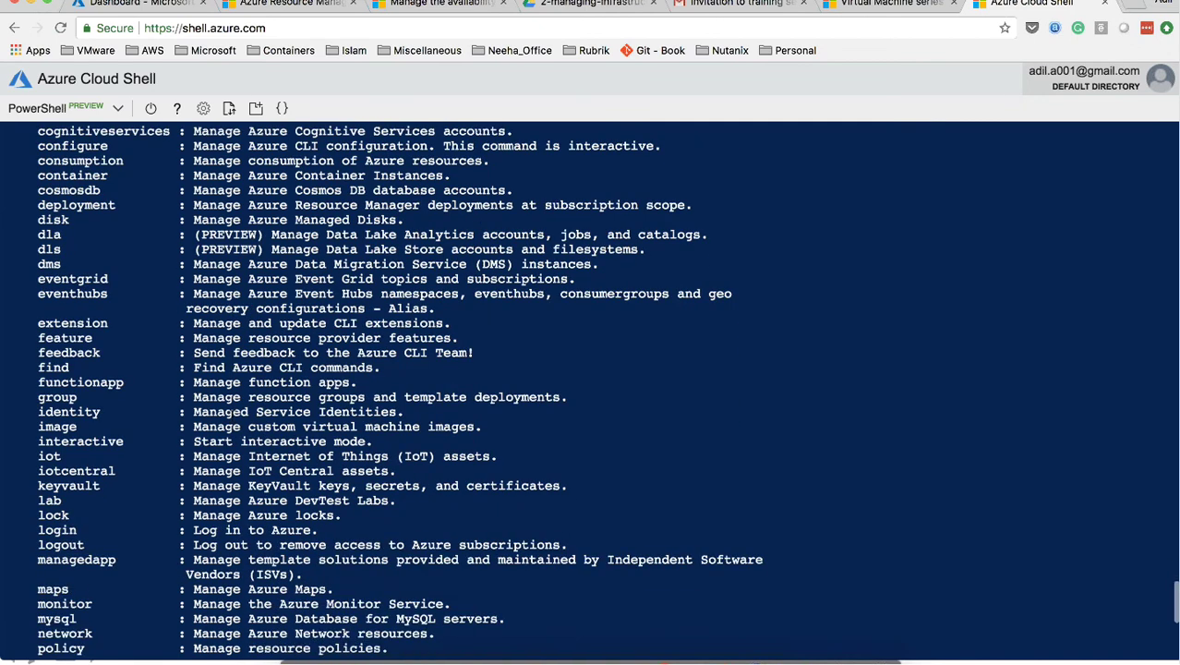
scroll(192, 183, "down", 10)
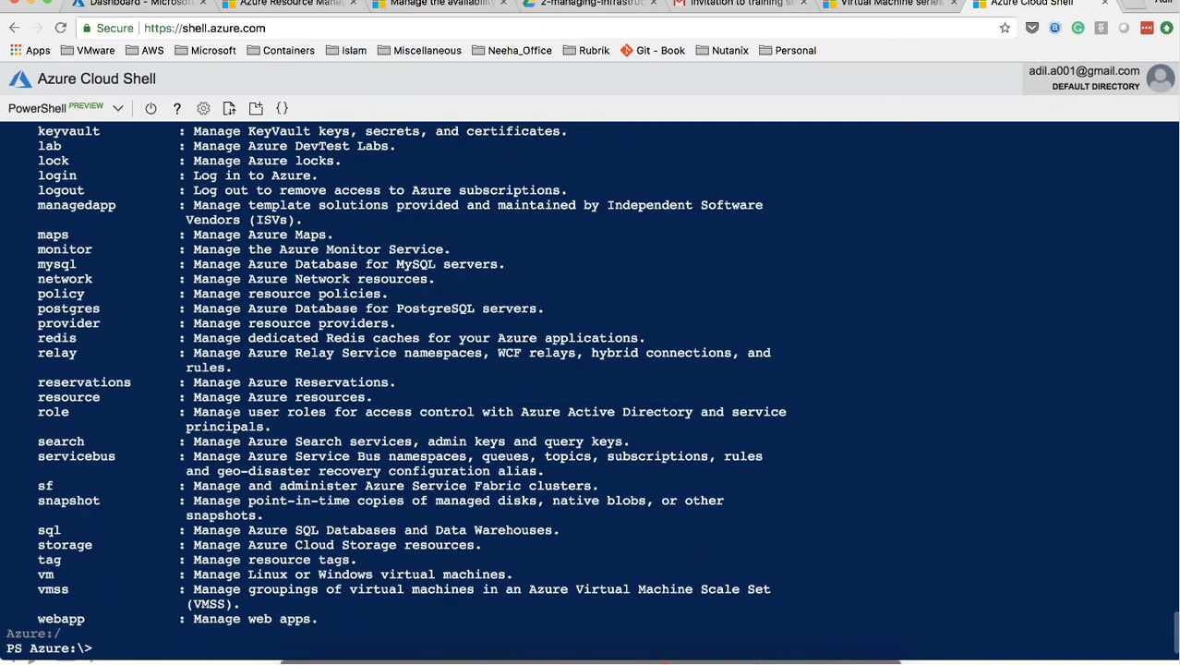
Copy az group create --name myResourceGroup --location southindia from Untitled-1 in Visual Studio Code and run it in Cloud Shell
key("super+Tab")
key("super+Tab")
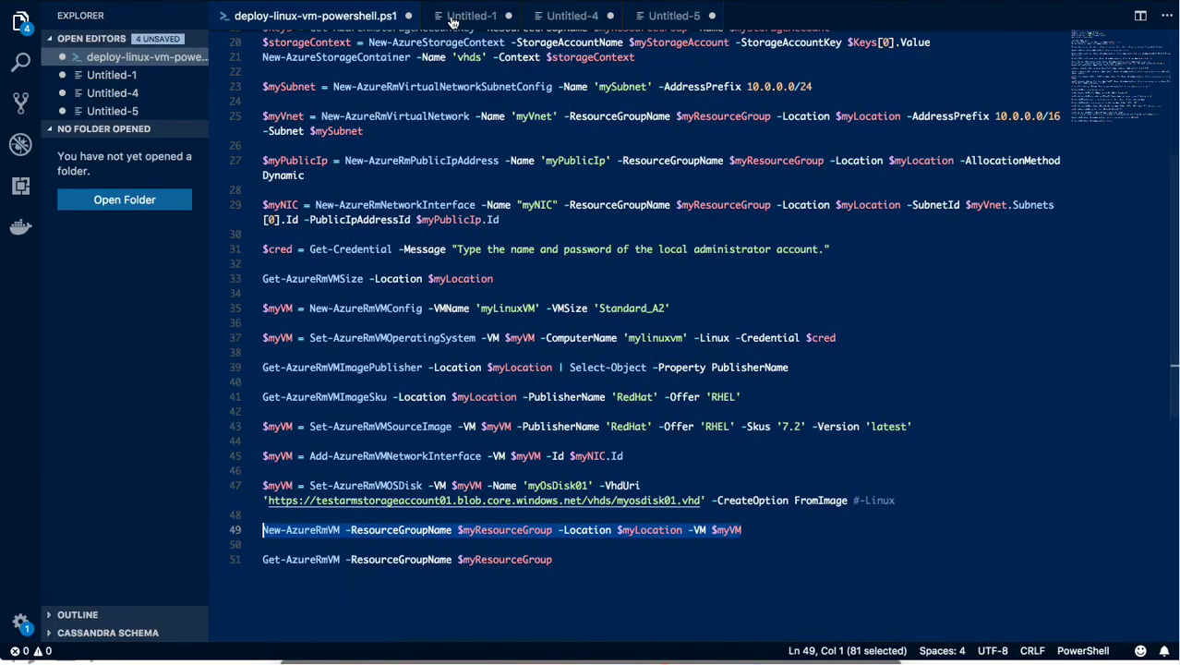
key("ctrl+Tab")
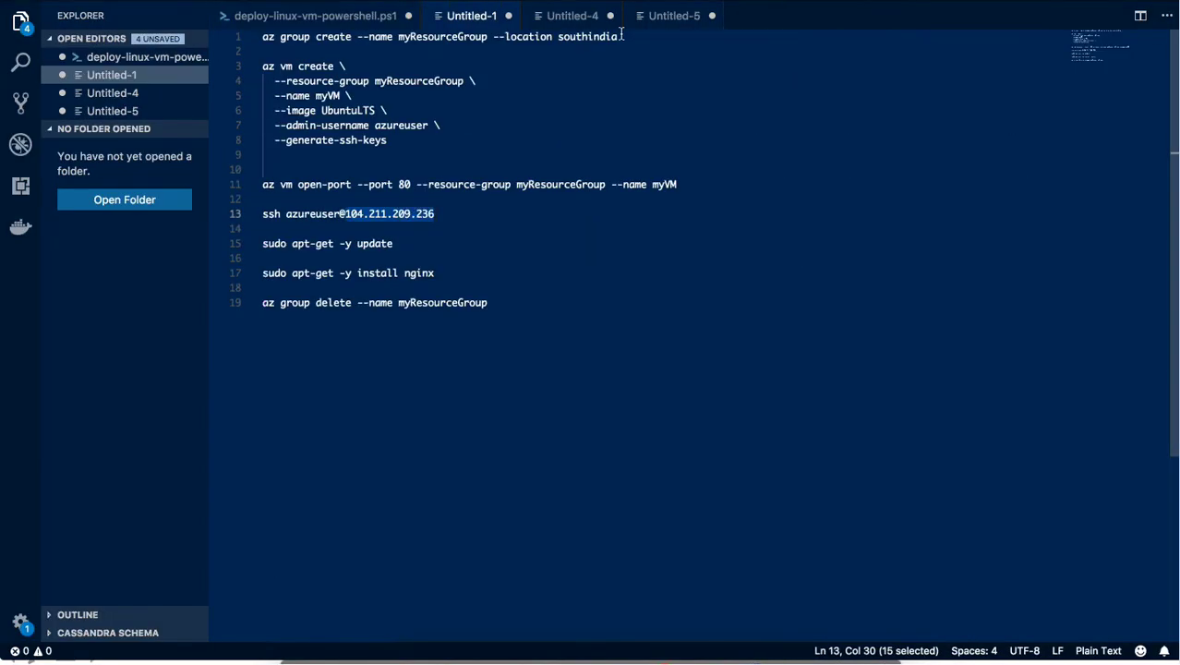
left_click(679, 43)
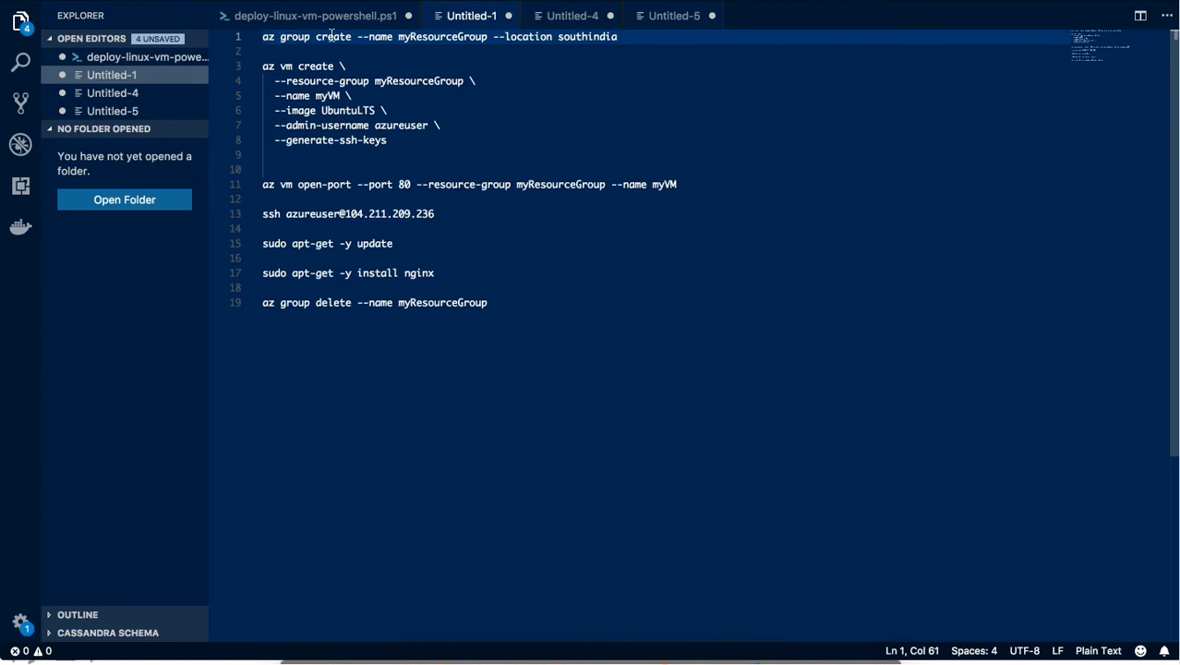
left_click_drag(398, 37, 499, 36)
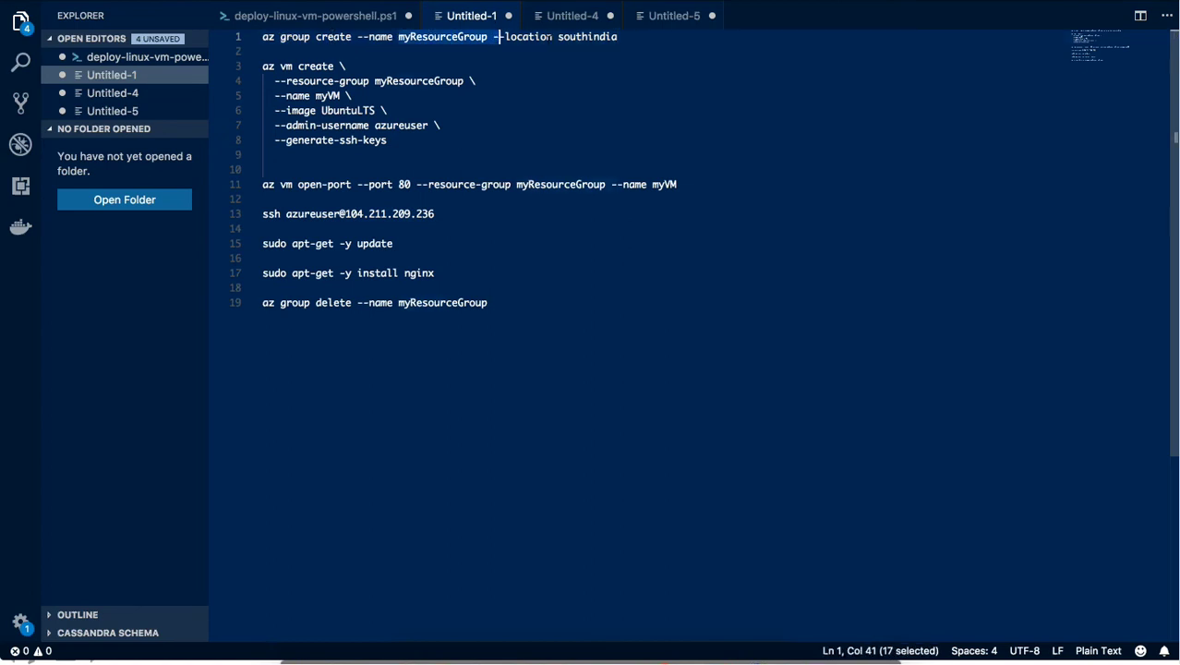
left_click(661, 38)
left_click_drag(661, 38, 263, 39)
key("super+c")
key("super+Tab")
key("super+v")
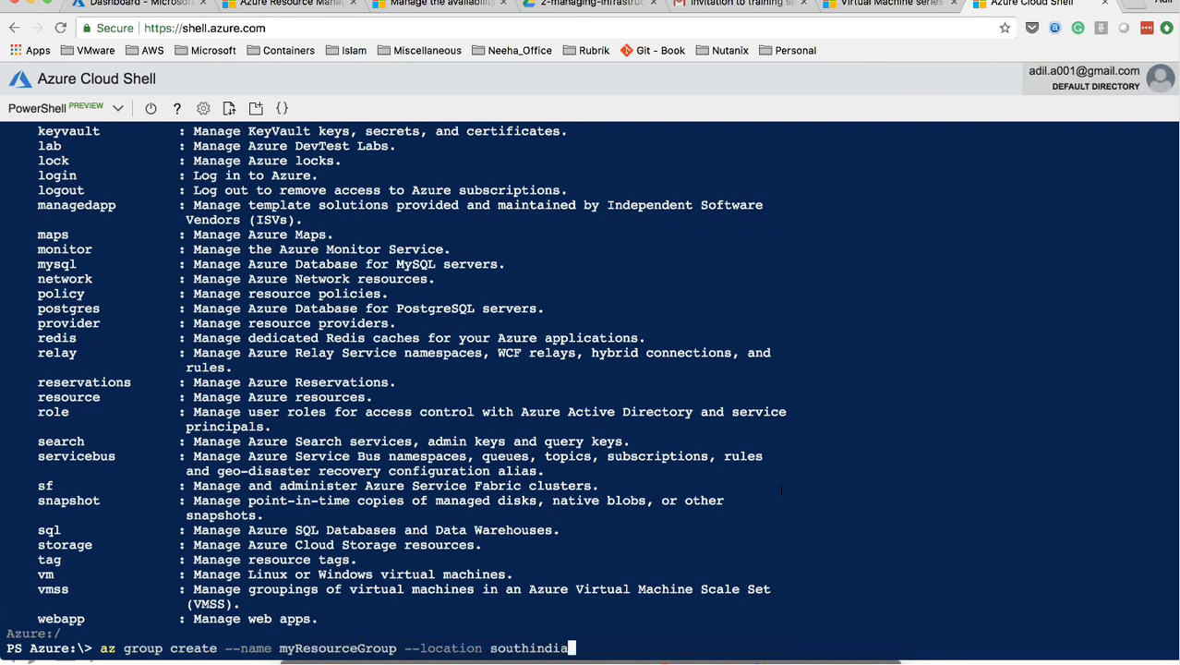
key("Return")
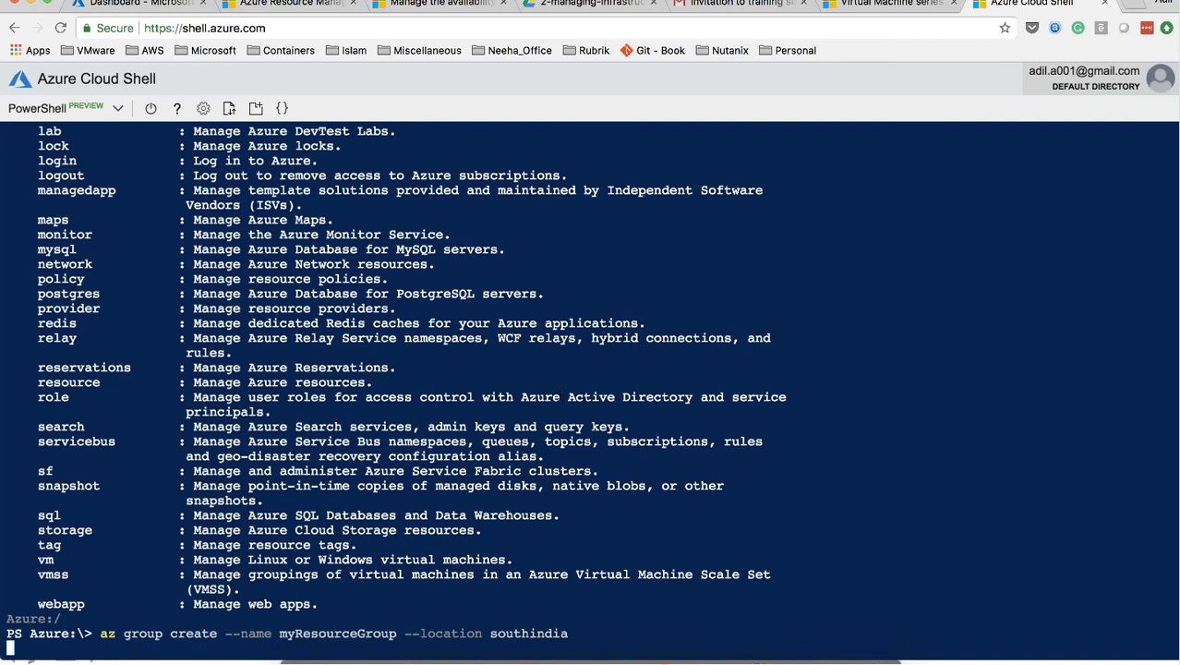
Try to run the multi-line az vm create command from Untitled-1 in Cloud Shell for myVM in myResourceGroup with image UbuntuLTS and generated SSH keys
key("super+Tab")
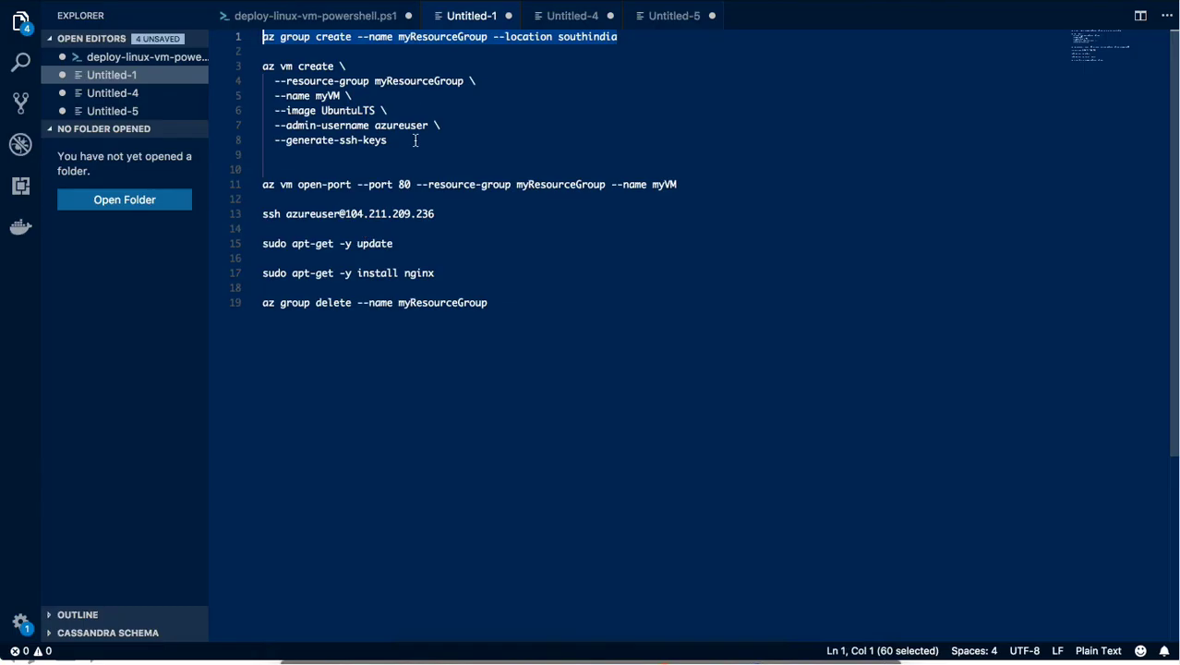
left_click_drag(398, 139, 263, 67)
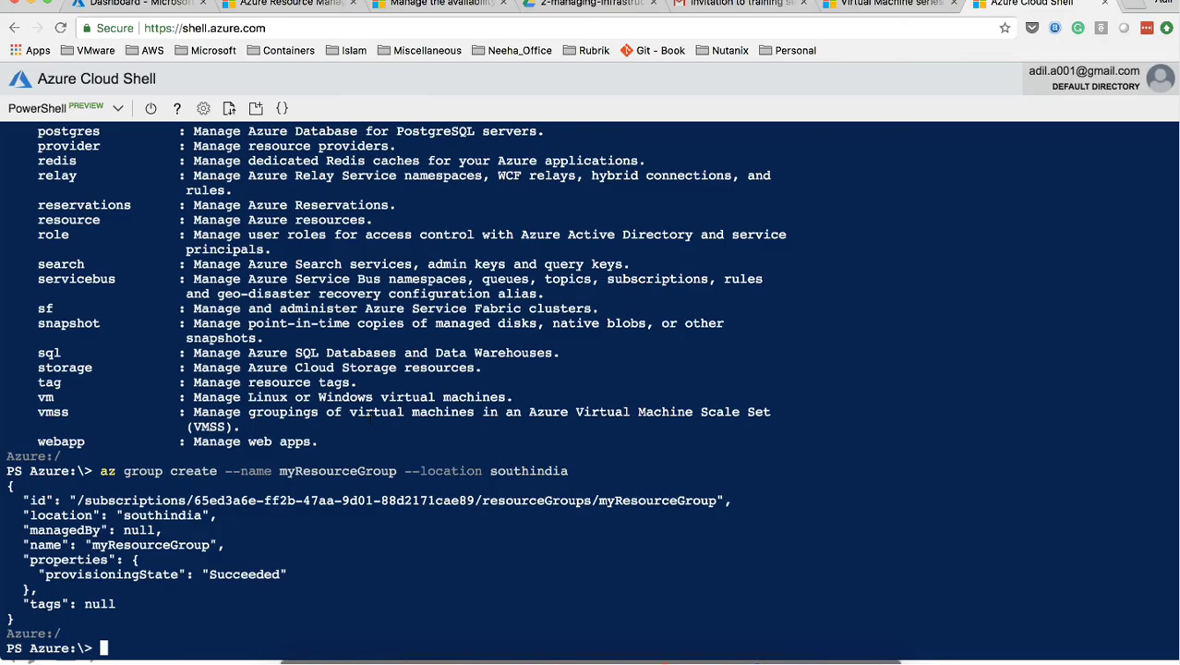
key("super+v")
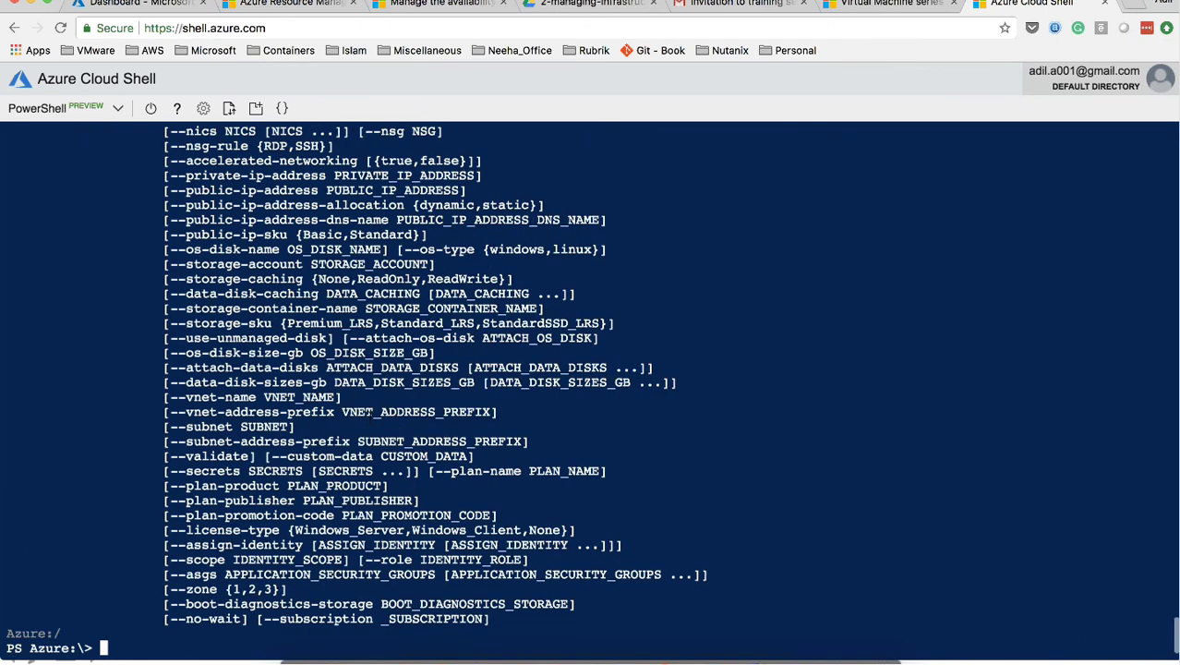
key("super+v")
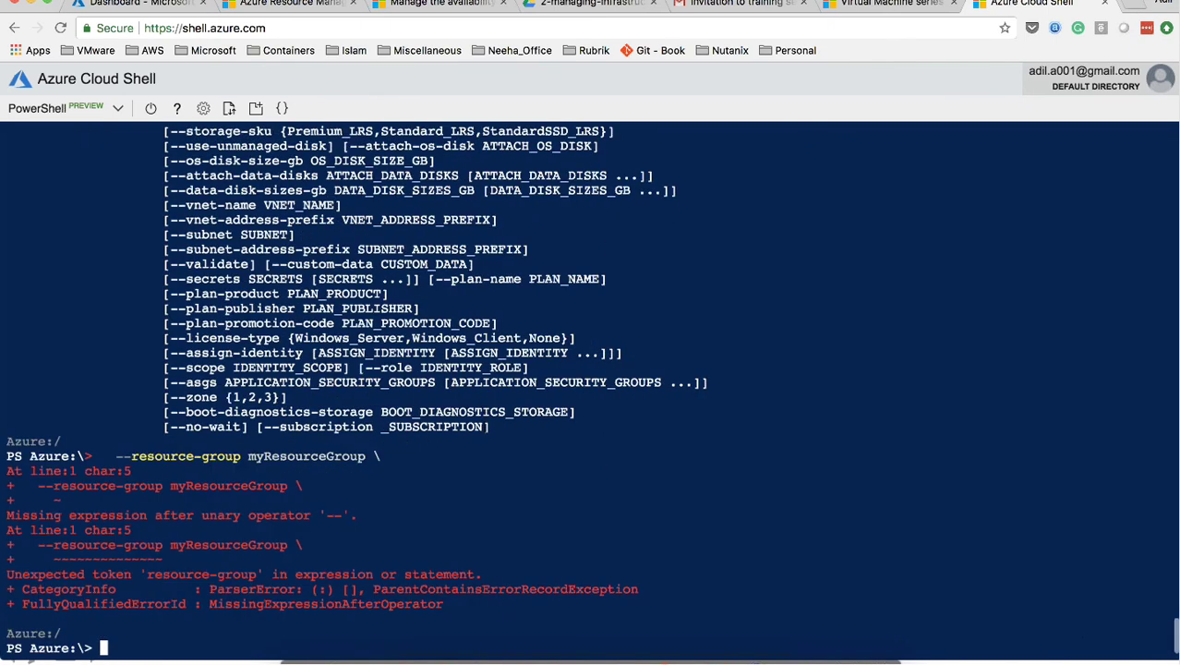
key("super+Tab")
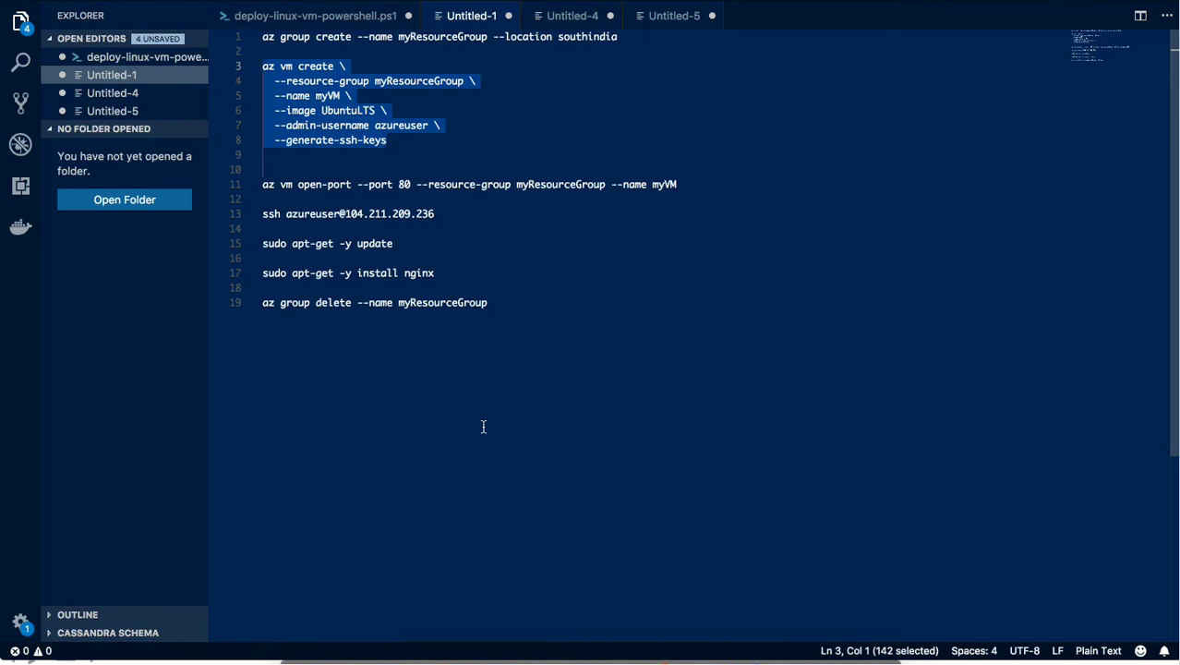
key("super+Tab")
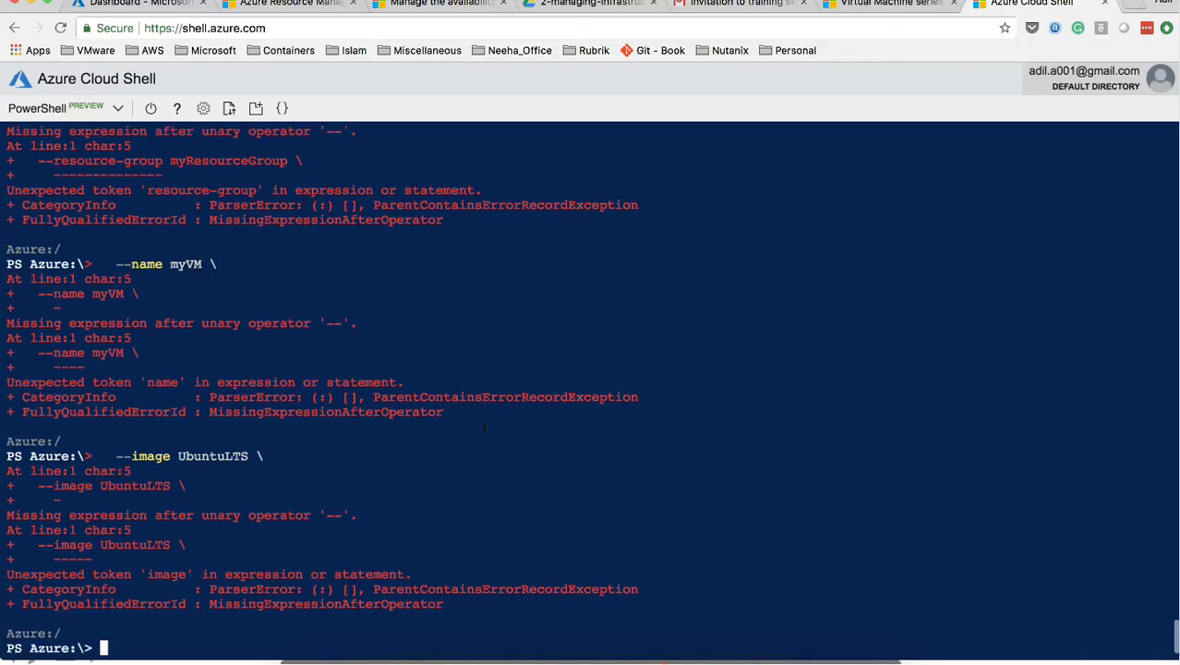
key("super+v")
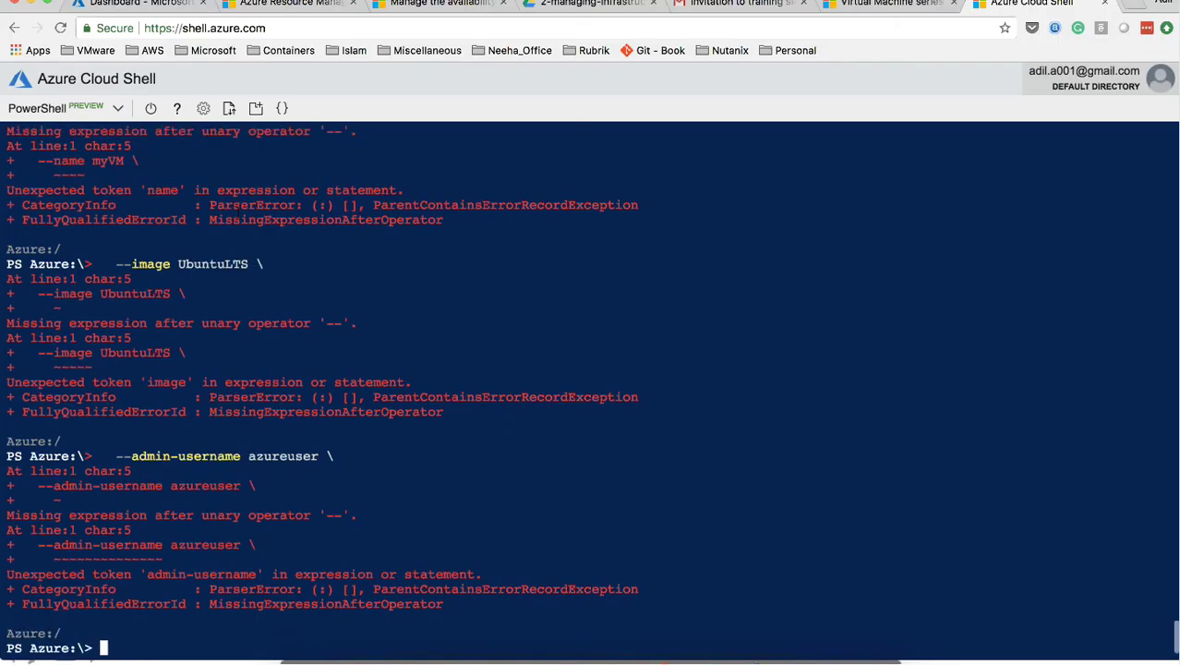
Switch to Visual Studio Code and join the --resource-group myResourceGroup line onto the az vm create line, removing the line-continuation backslash
key("super+Tab")
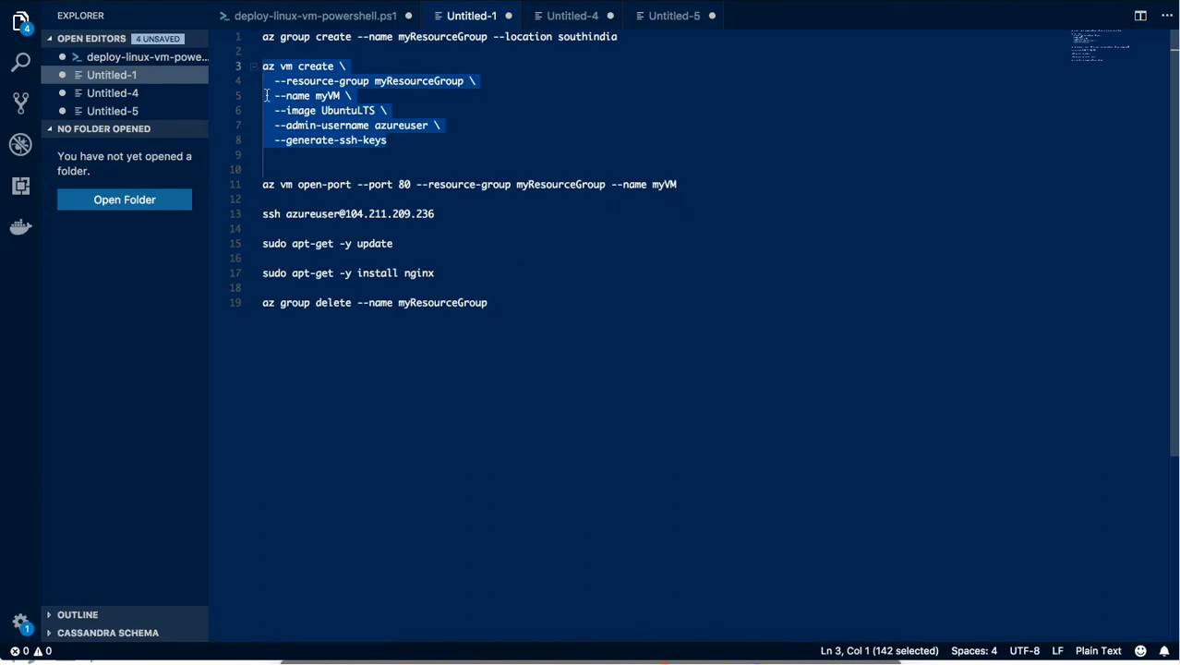
left_click(370, 70)
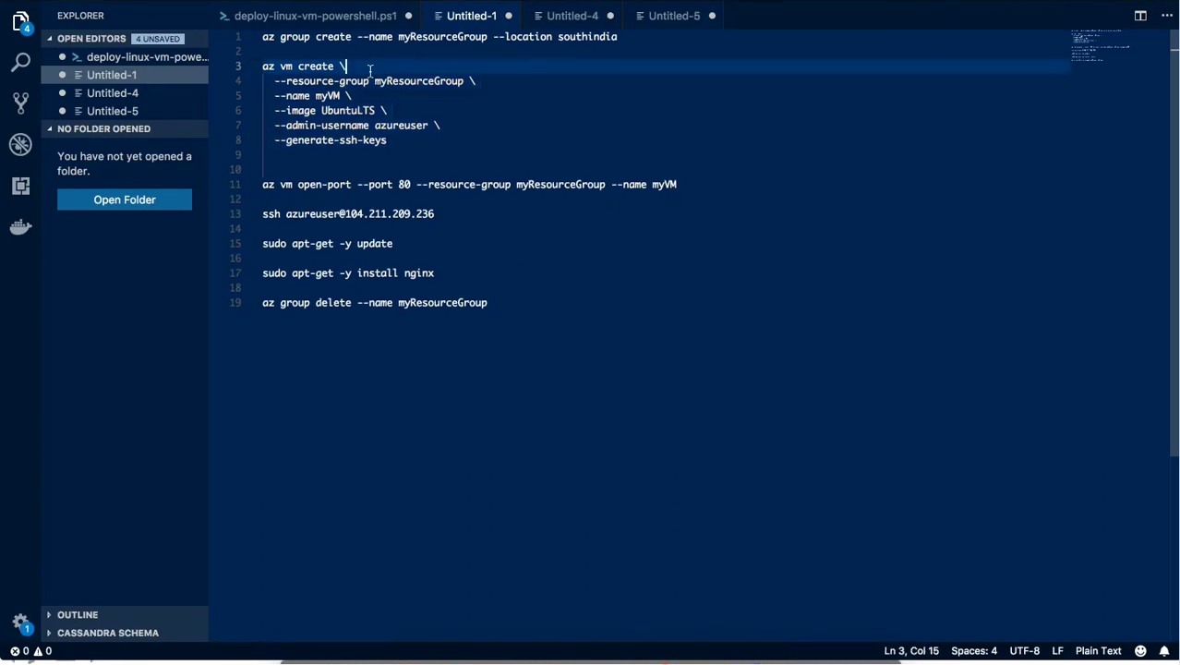
left_click(274, 82)
key("BackSpace")
key("BackSpace")
Join the --name myVM line onto the az vm create command after myResourceGroup, removing the backslash between them
key("Down")
key("Left")
key("Left")
key("Left")
key("Left")
key("Left")
key("Left")
key("Left")
key("Left")
key("Left")
key("Left")
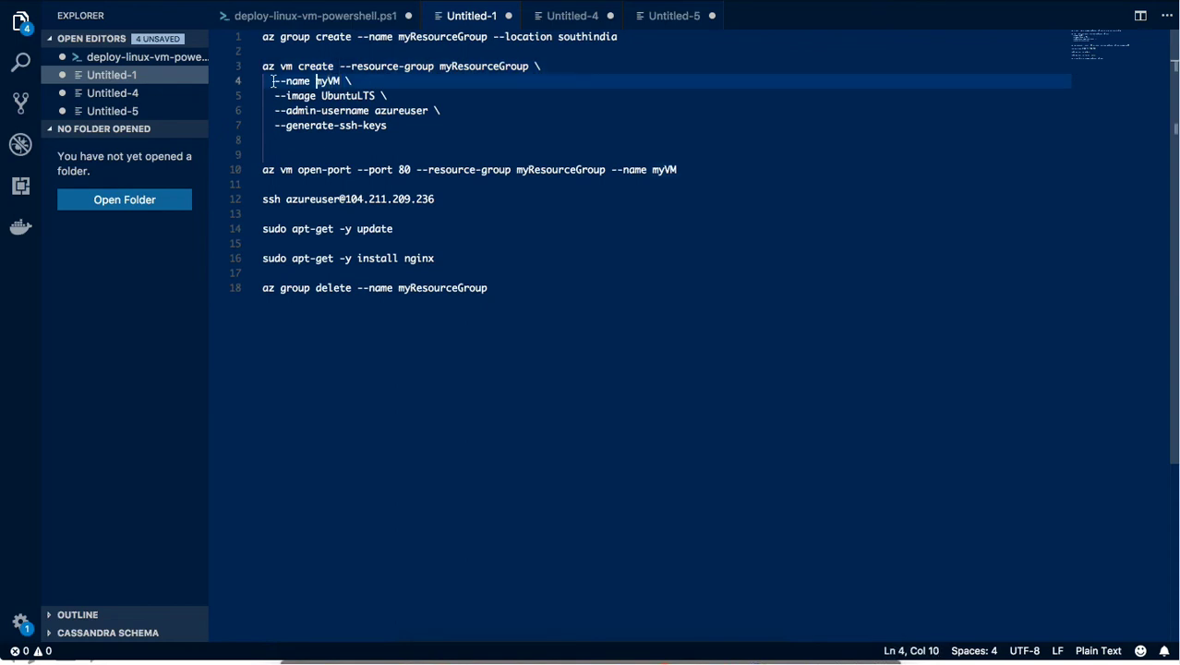
key("Left")
key("BackSpace")
key("BackSpace")
key("BackSpace")
key("BackSpace")
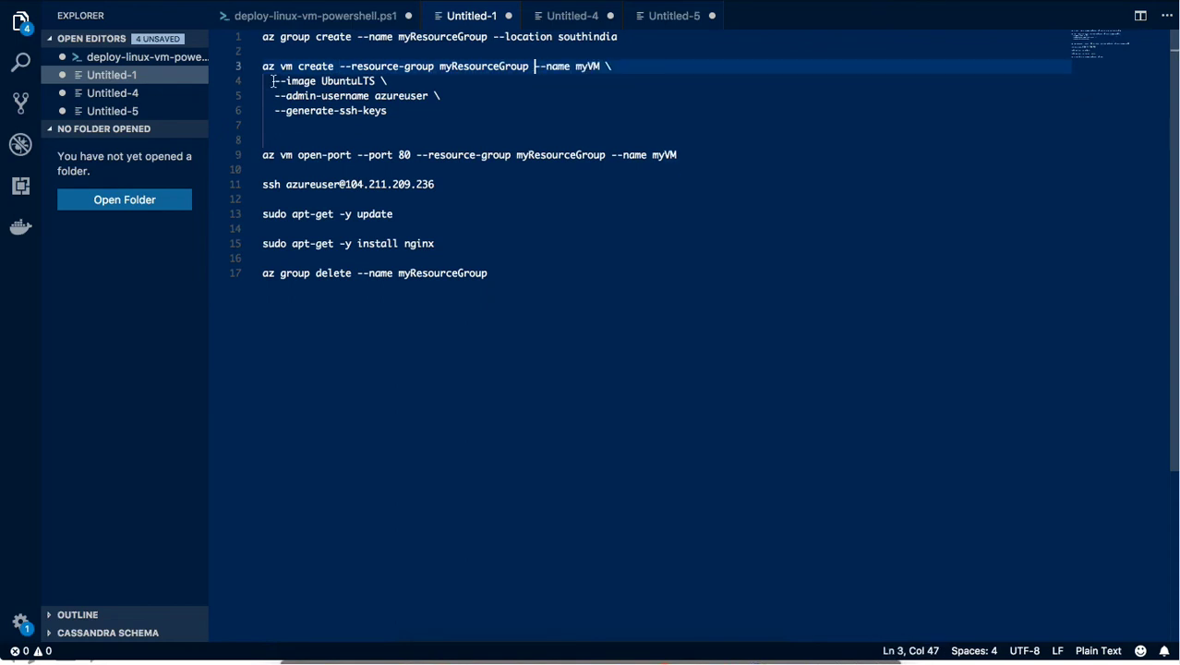
Join the --image UbuntuLTS argument onto the az vm create line after myVM and remove the surrounding backslashes
key("Down")
key("BackSpace")
key("BackSpace")
key("Left")
key("Home")
key("BackSpace")
key("BackSpace")
key("BackSpace")
key("BackSpace")
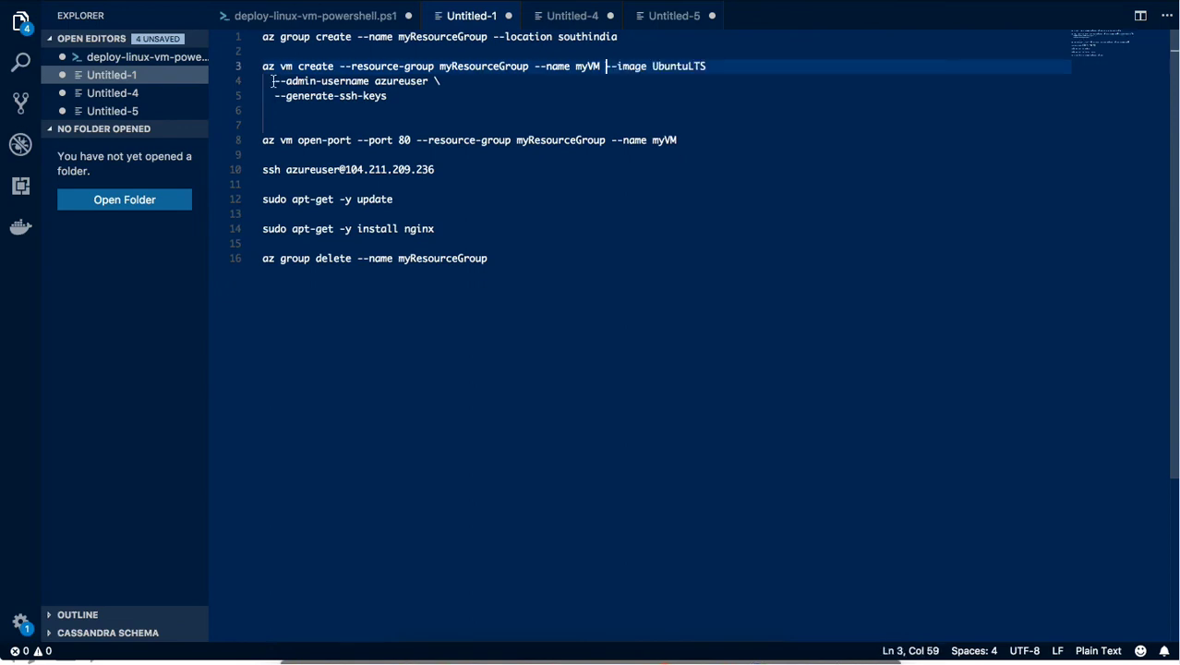
Remove the backslash after azureuser and join the --admin-username argument onto the az vm create line
key("Down")
key("BackSpace")
key("BackSpace")
key("Home")
key("BackSpace")
key("BackSpace")
key("BackSpace")
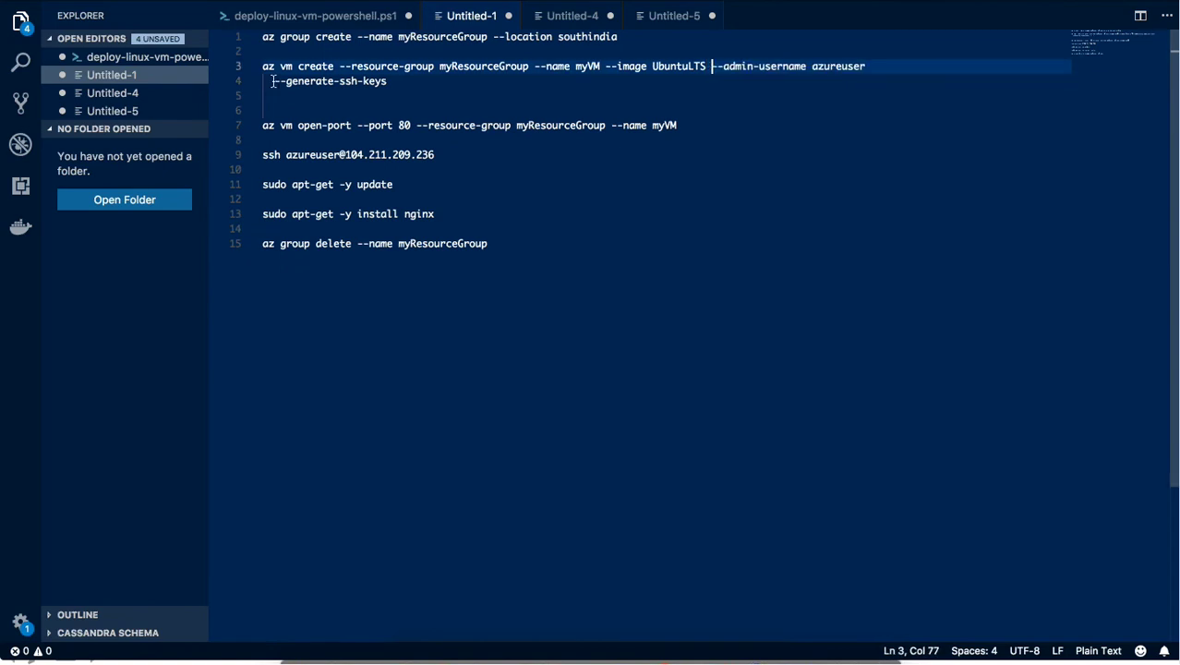
Join the --generate-ssh-keys argument onto the end of the az vm create line to complete the one-line command
key("Down")
key("BackSpace")
type("s")
key("Home")
key("BackSpace")
key("BackSpace")
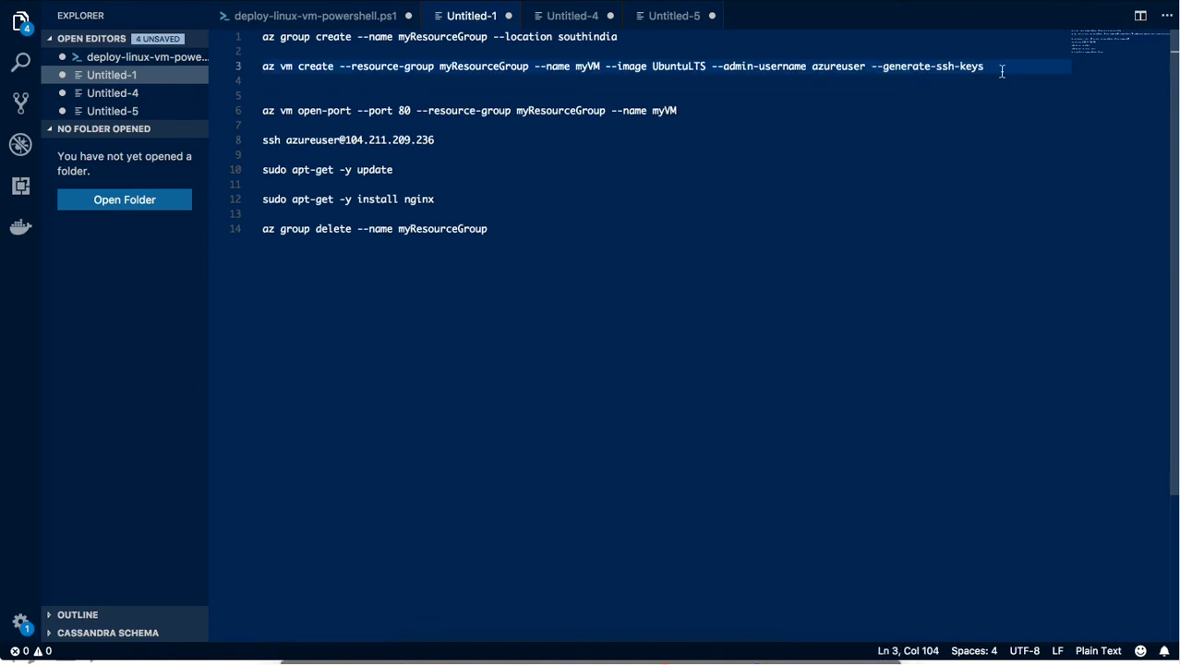
Copy the one-line az vm create command and run it at a clean prompt in Azure Cloud Shell
key("End")
key("shift+Home")
key("super+c")
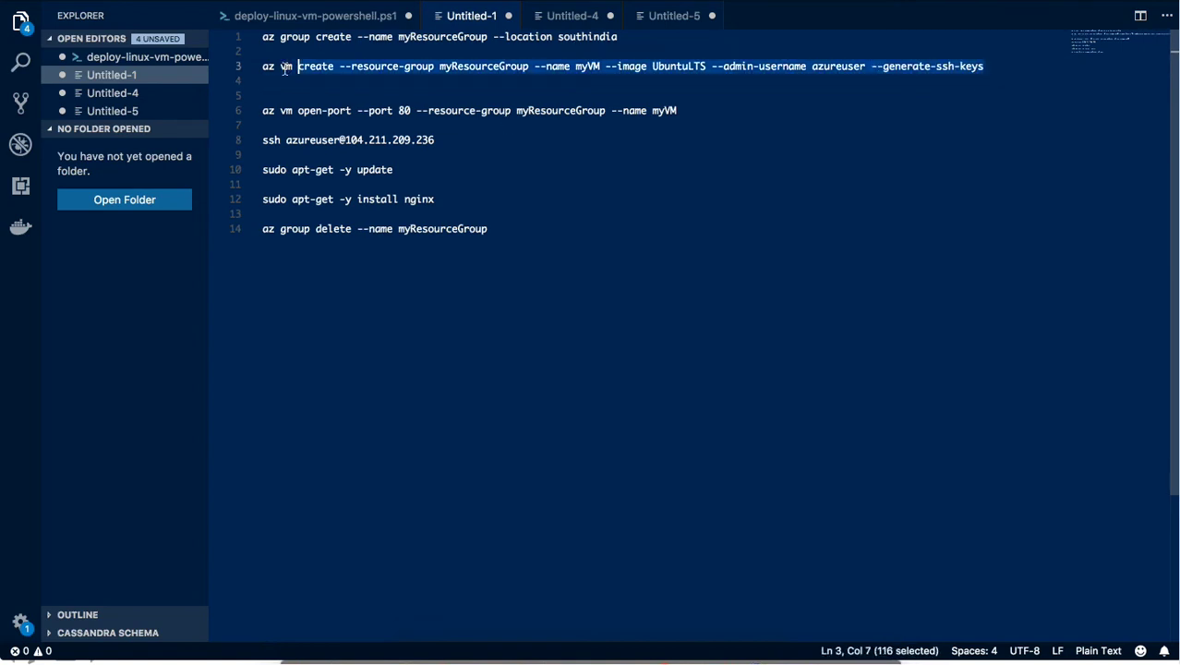
key("super+Tab")
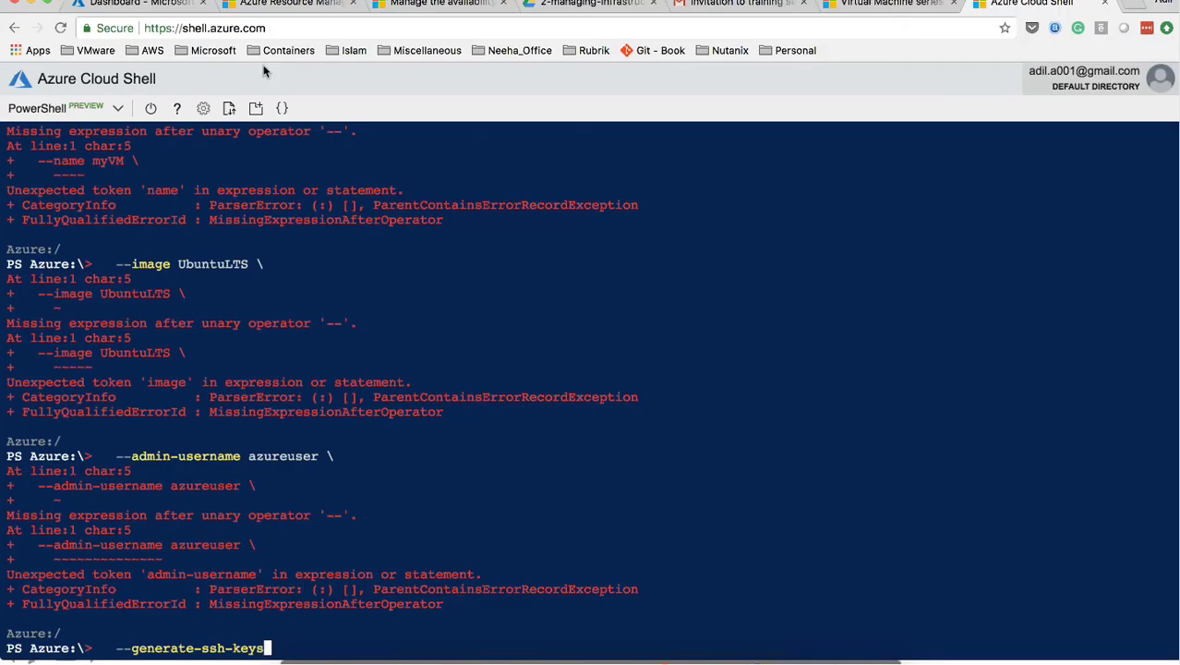
key("super+v")
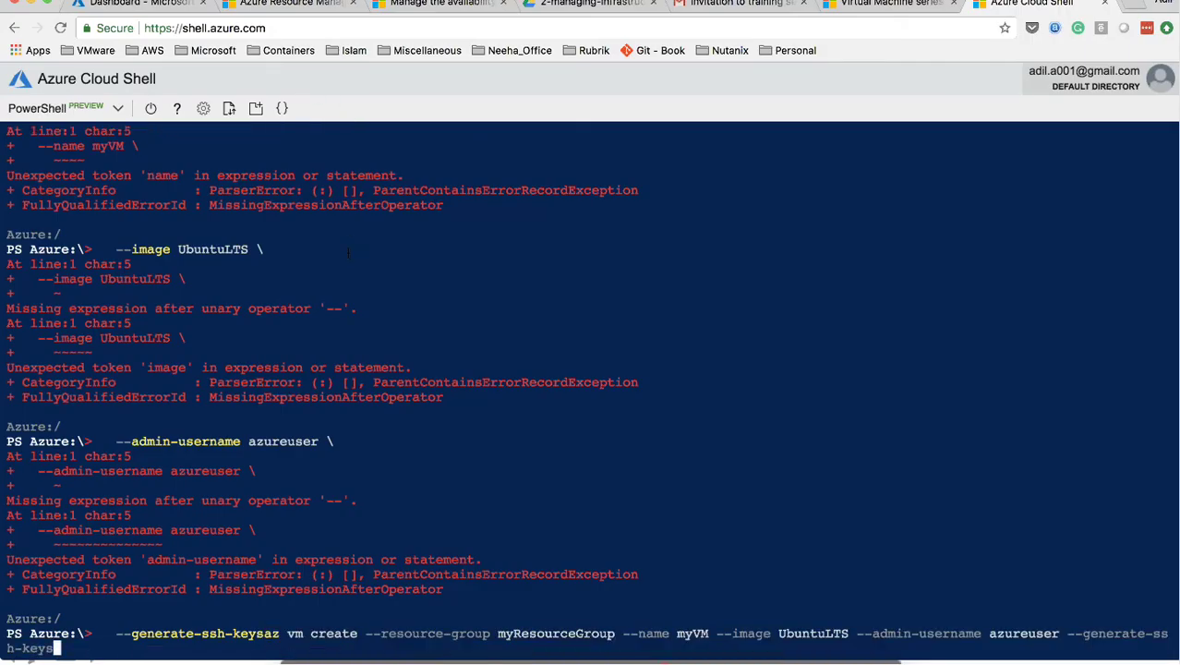
key("ctrl+c")
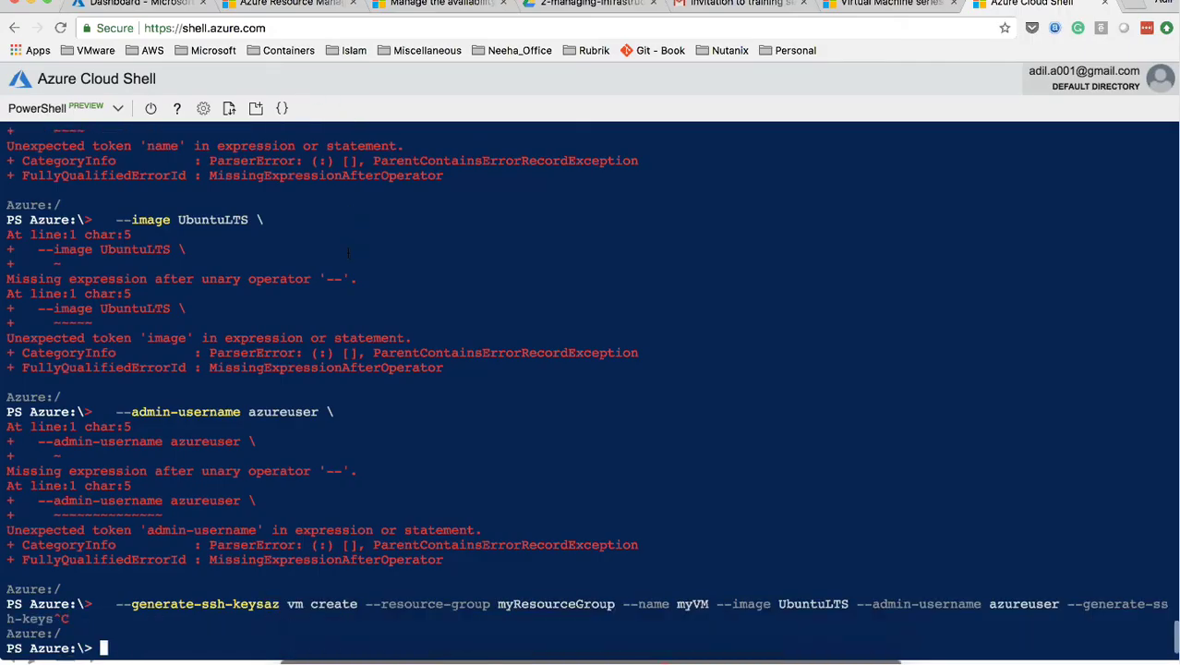
key("super+v")
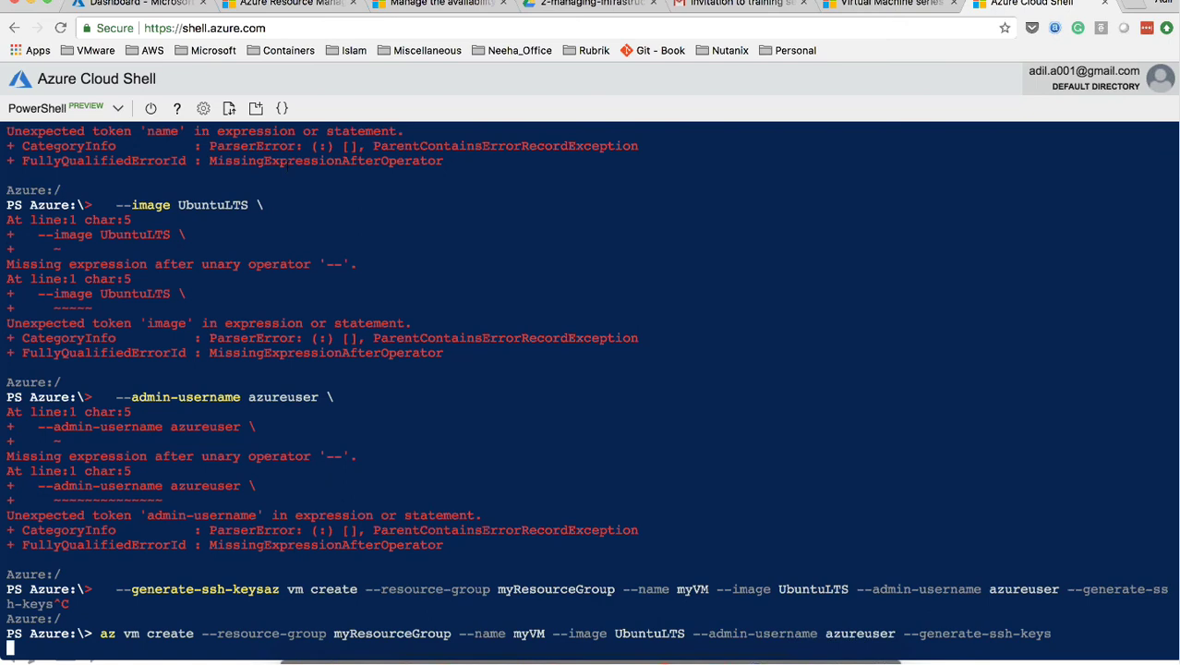
Switch to the Azure portal and read the notification about starting the myLinuxVM virtual machine
left_click(139, 6)
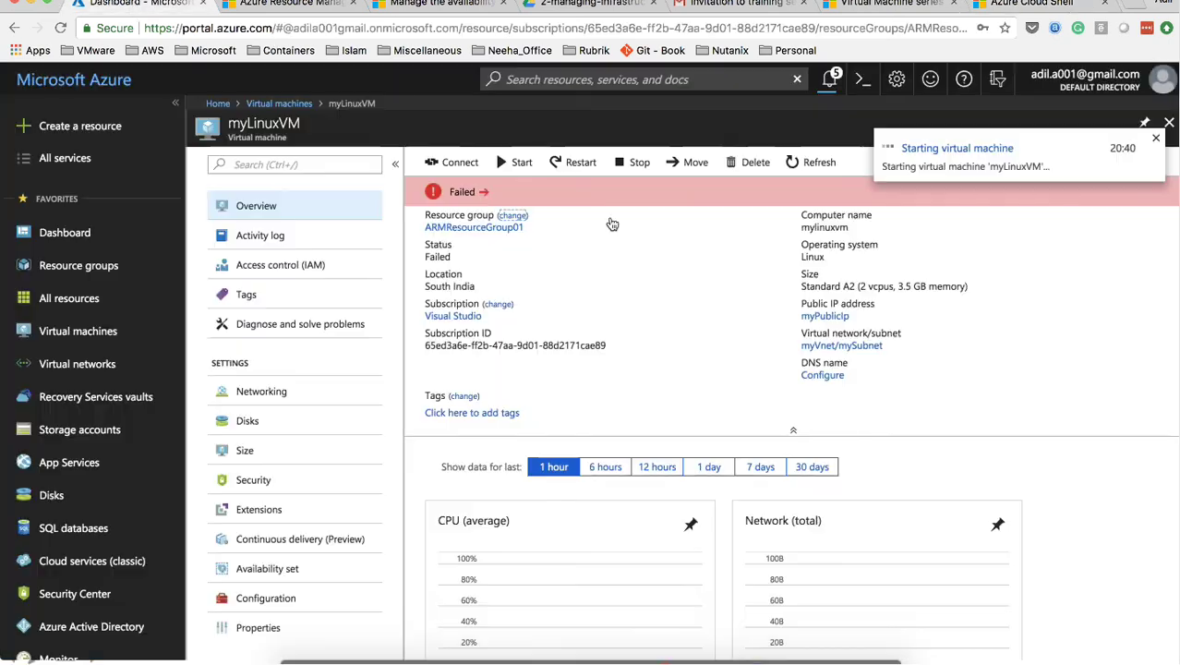
left_click(834, 88)
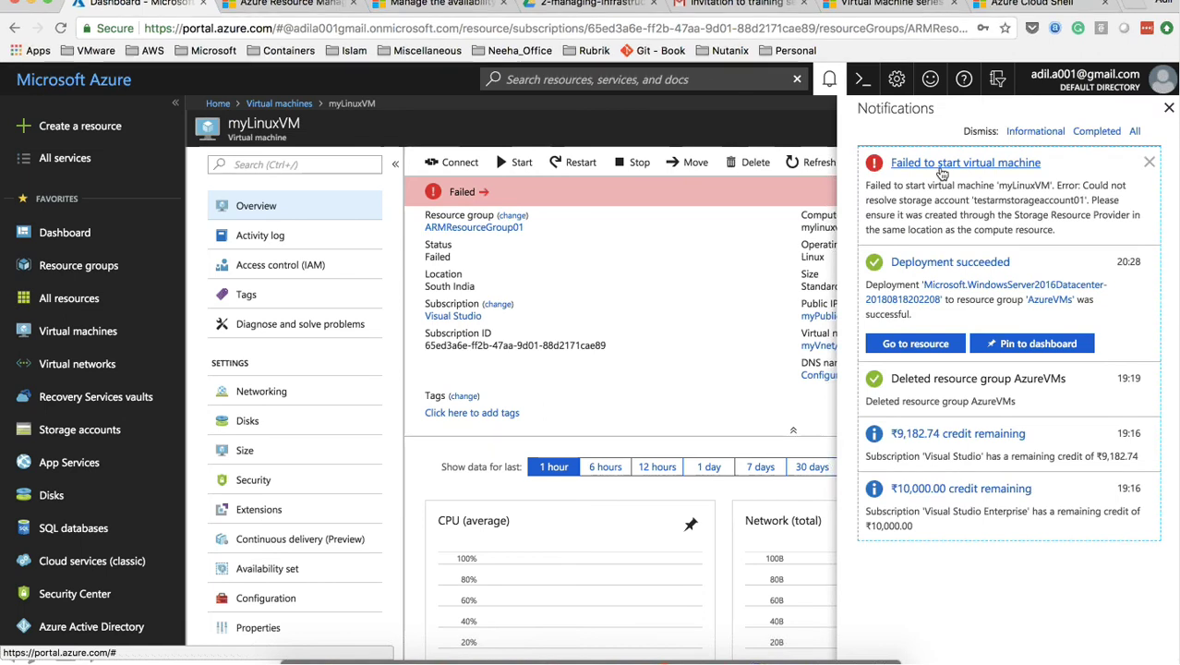
mouse_move(1063, 236)
left_mouse_down()
mouse_move(866, 185)
mouse_move(1058, 233)
left_mouse_up()
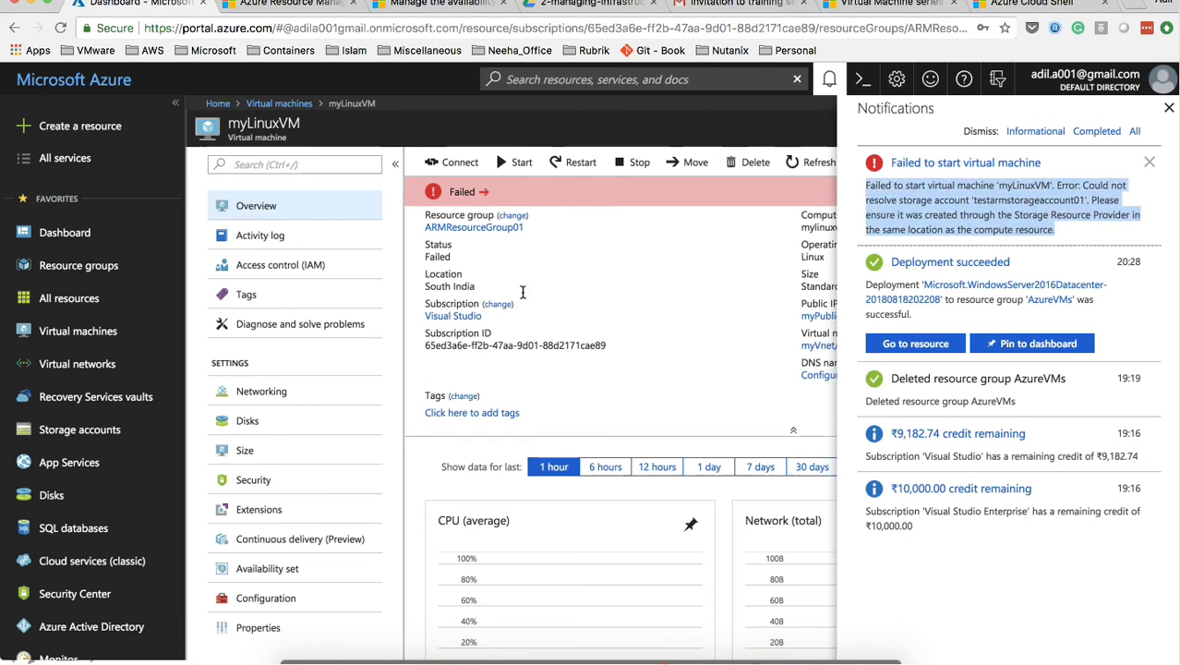
left_click(646, 303)
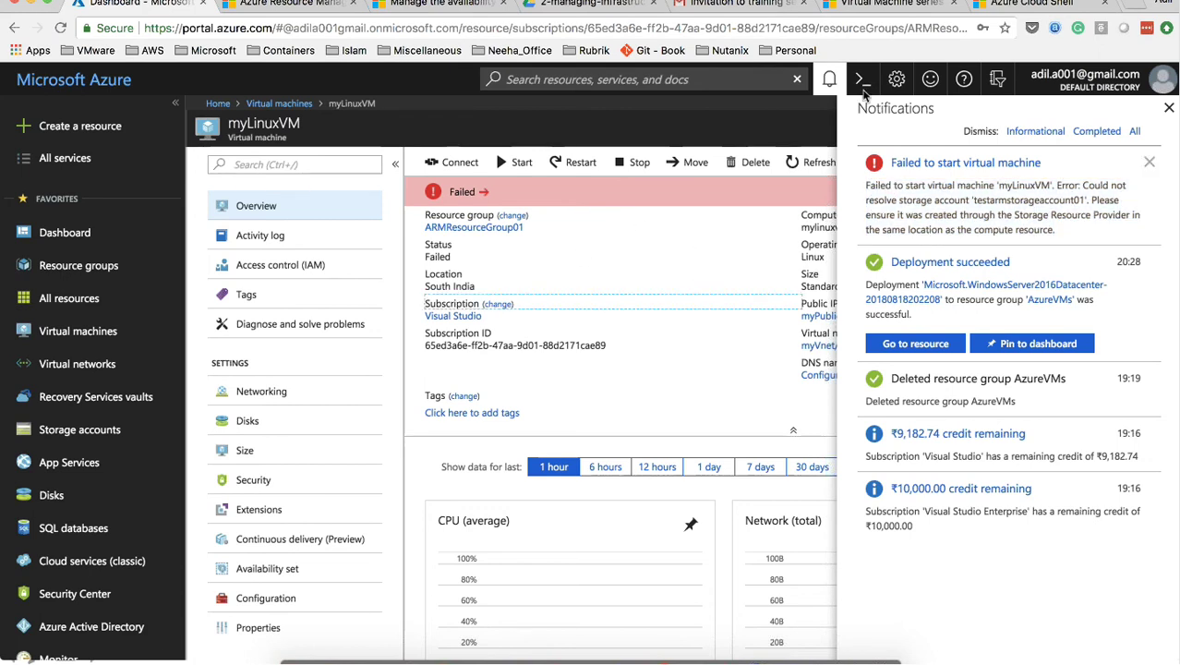
left_click(829, 79)
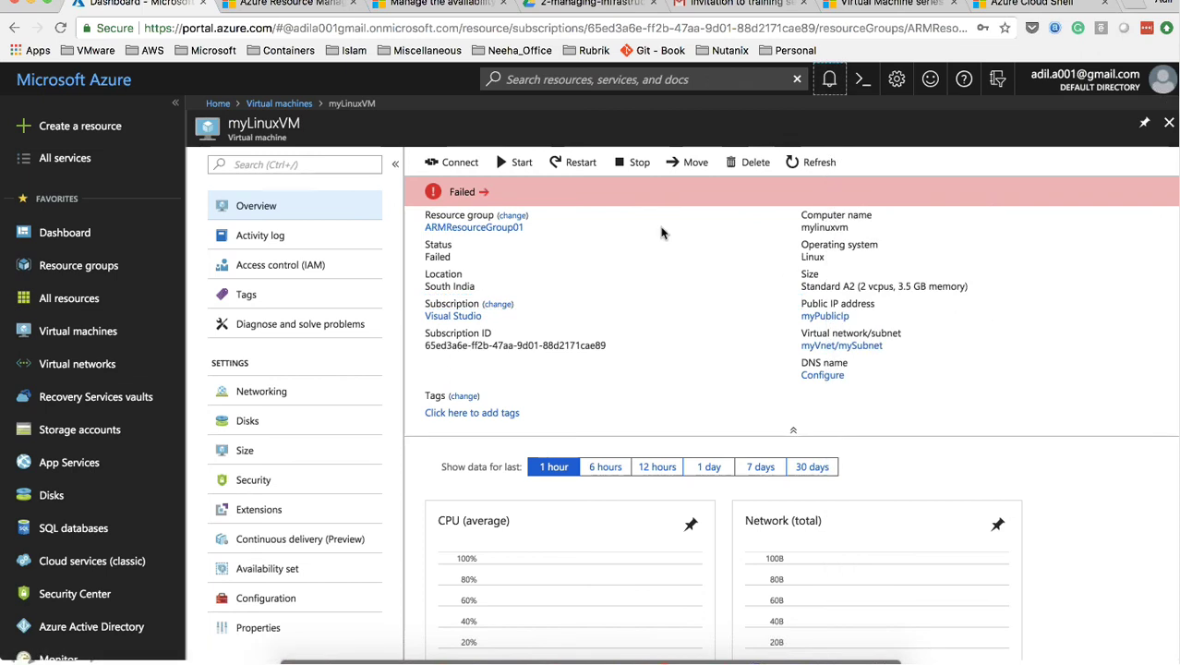
Return to Azure Cloud Shell and check the progress of the myVM creation command
key("super+Tab")
key("super+Tab")
left_click(1033, 5)
key("Return")
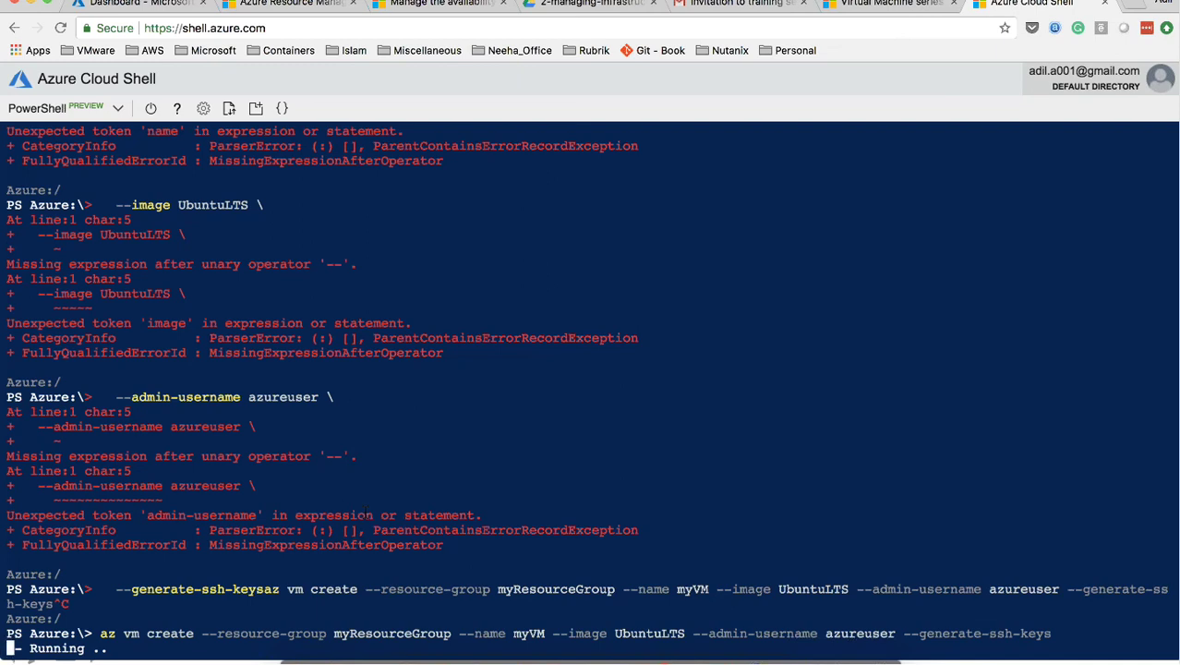
key("super+Tab")
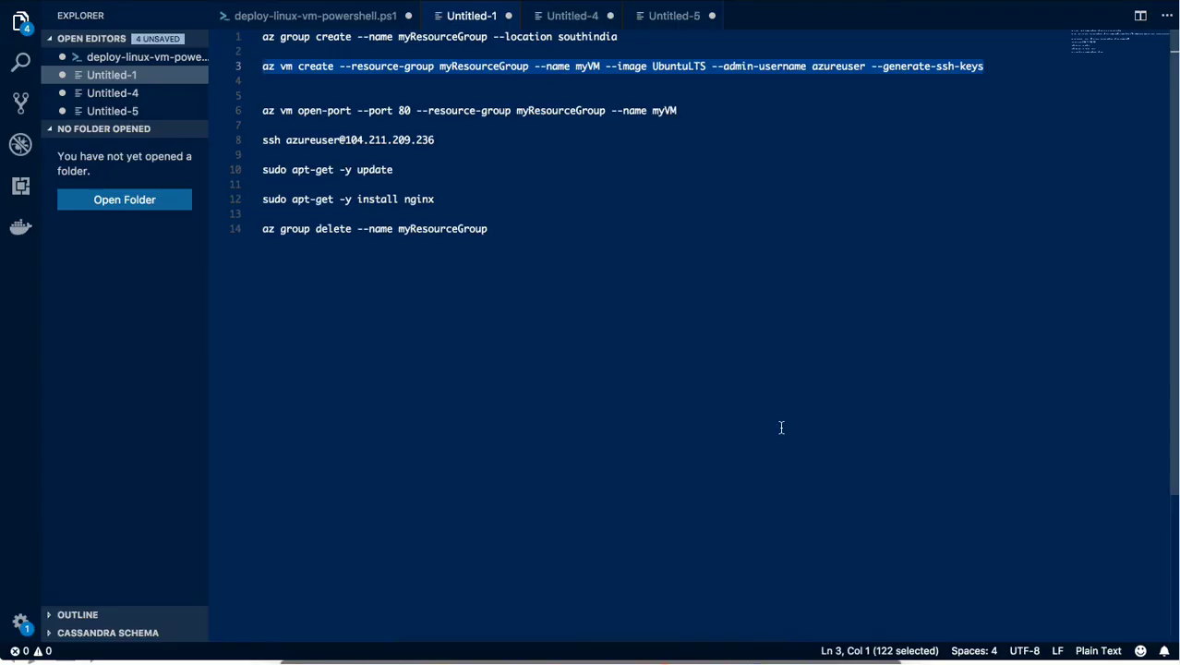
key("super+Tab")
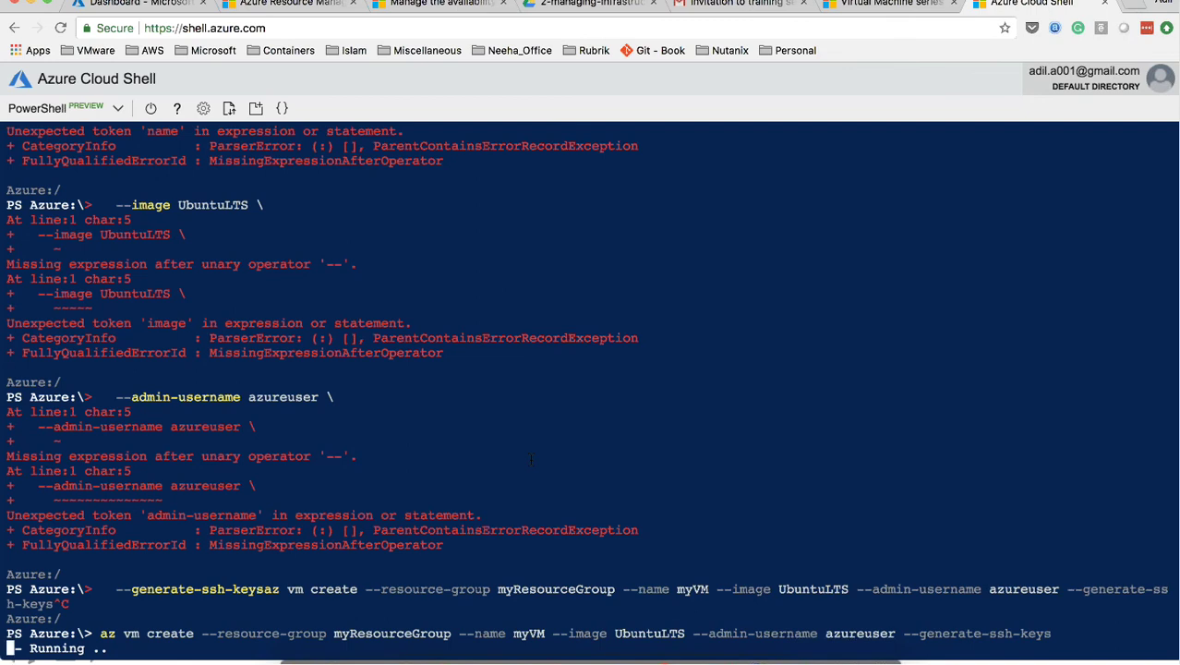
Review the Live Demo slide in the presentation and return to the browser
key("super+Tab")
key("super+Tab")
key("super+Tab")
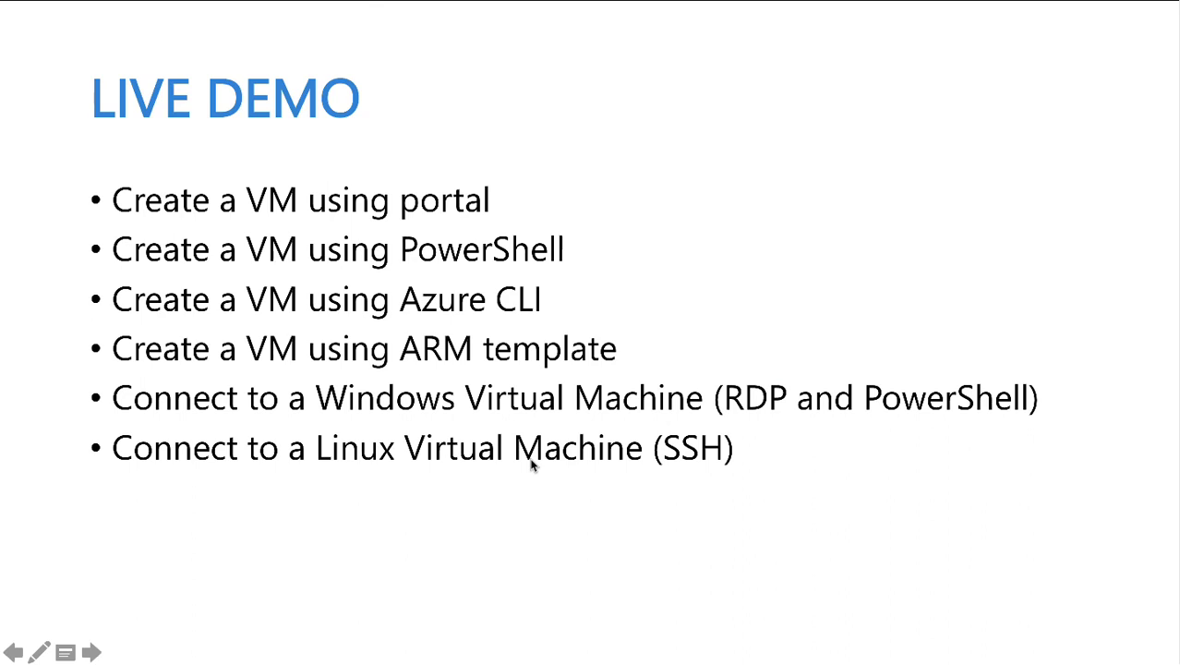
key("super+Tab")
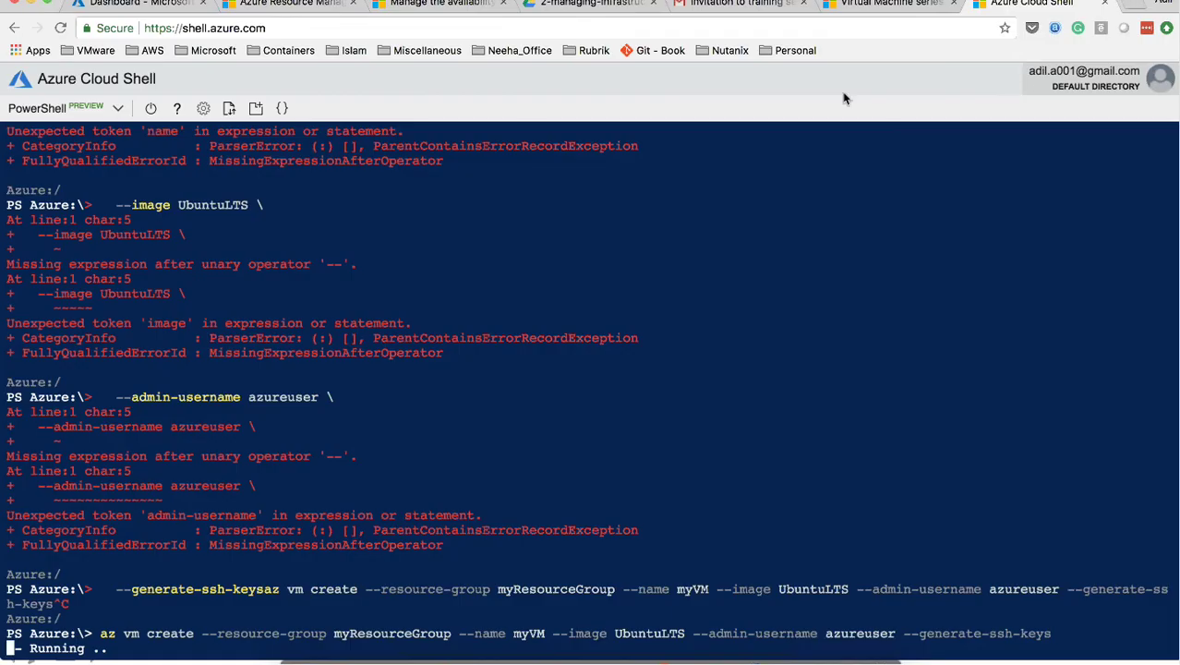
Search the web for "azure quickstart templates" from the Virtual Machine series page and browse Microsoft's Azure Quickstart Templates gallery
left_click(850, 6)
key("super+Tab")
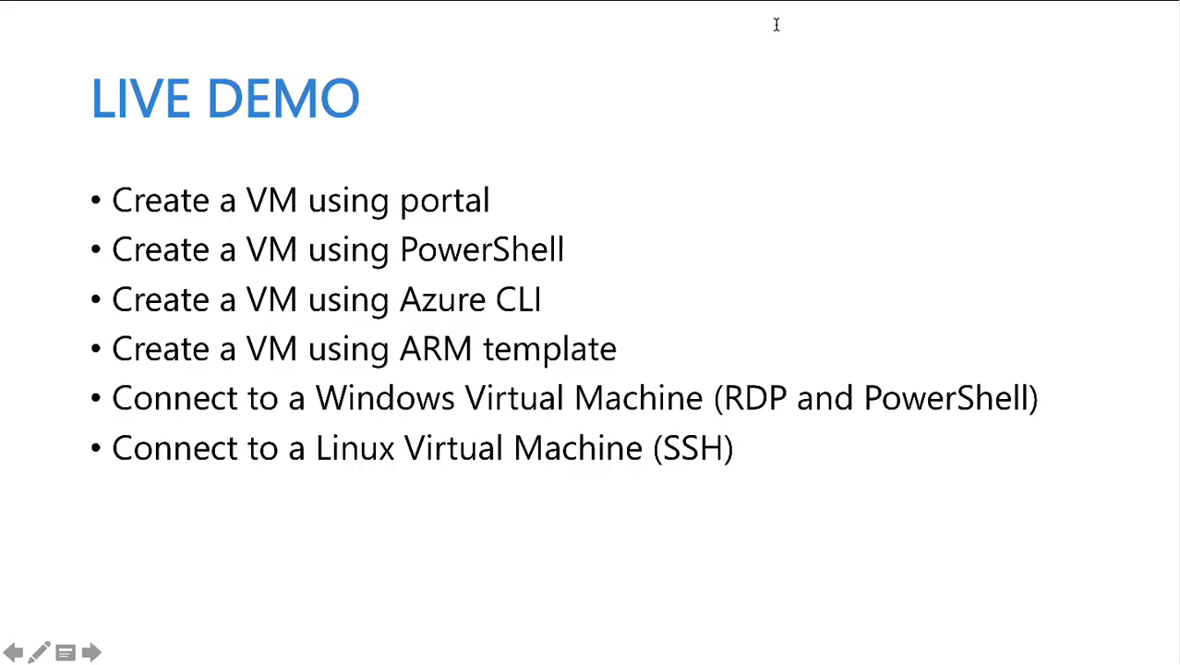
key("super+Tab")
left_click(750, 30)
type("azure")
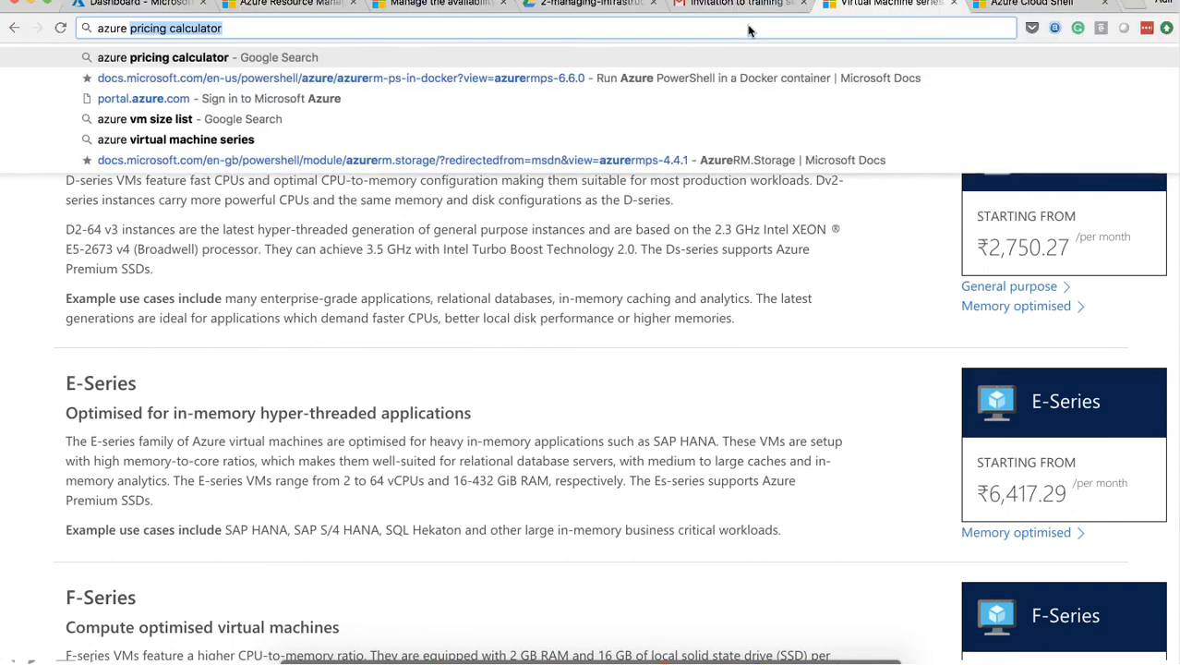
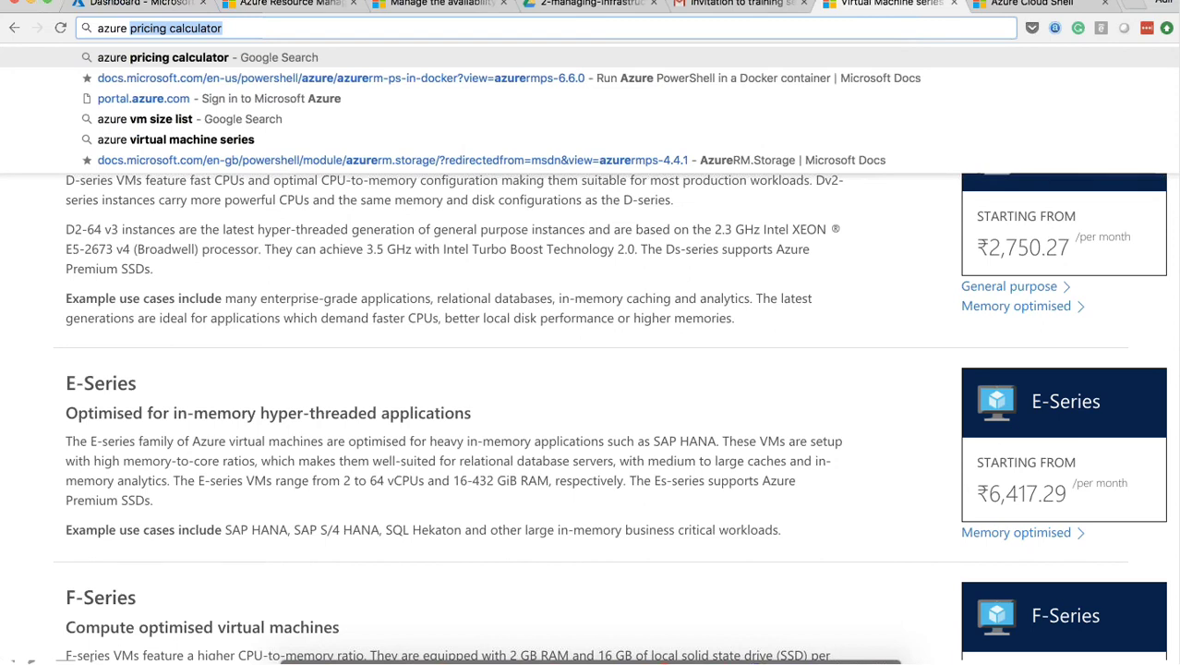
type("quickstart")
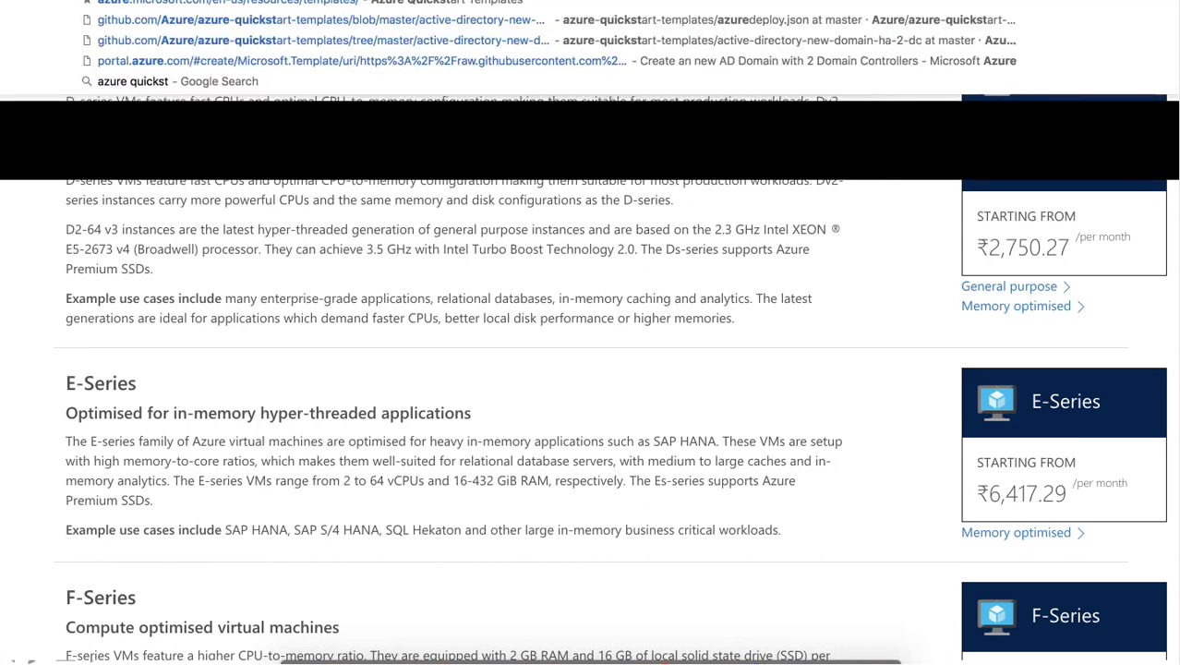
key("Return")
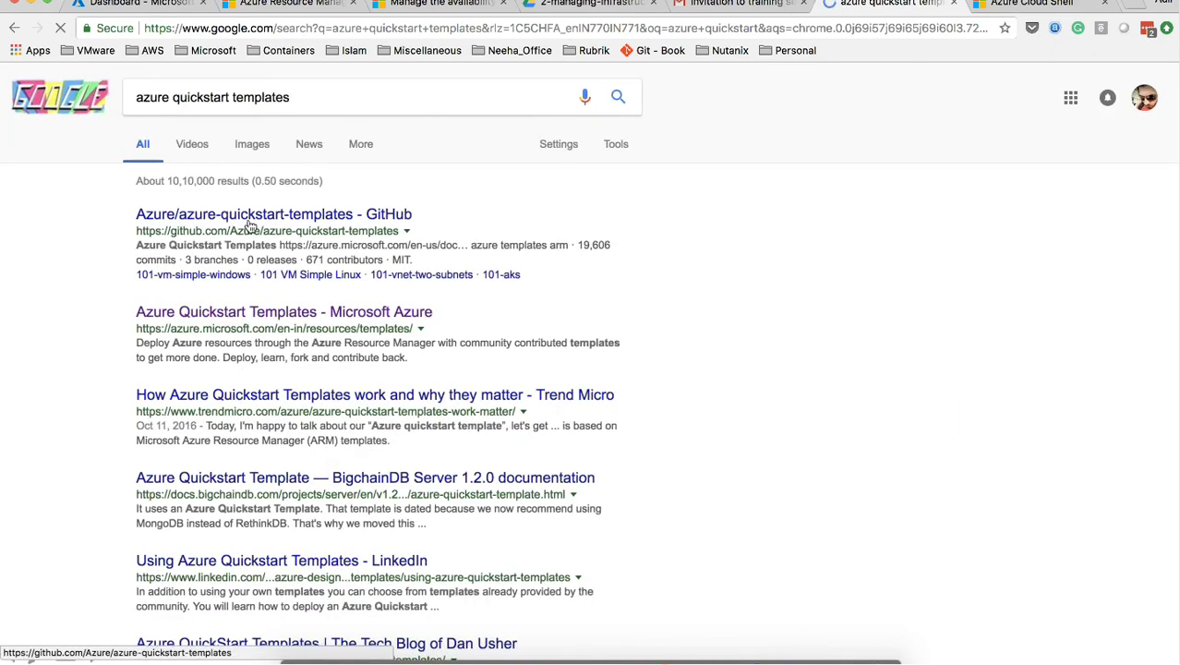
left_click(241, 316)
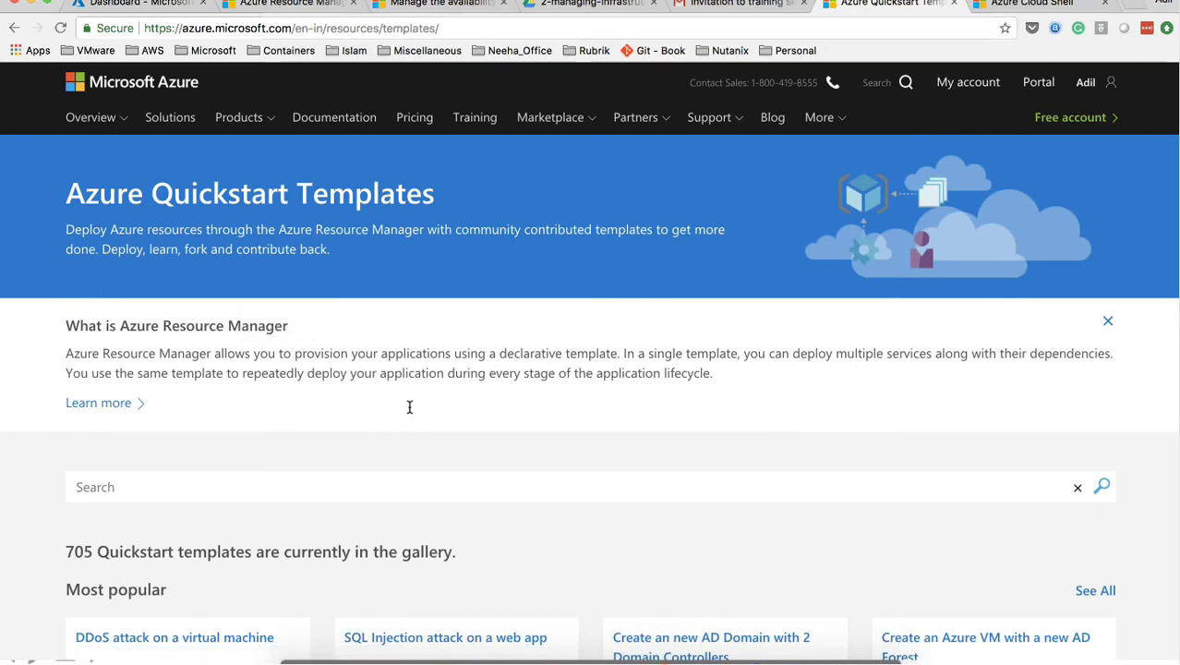
scroll(410, 407, "down", 3)
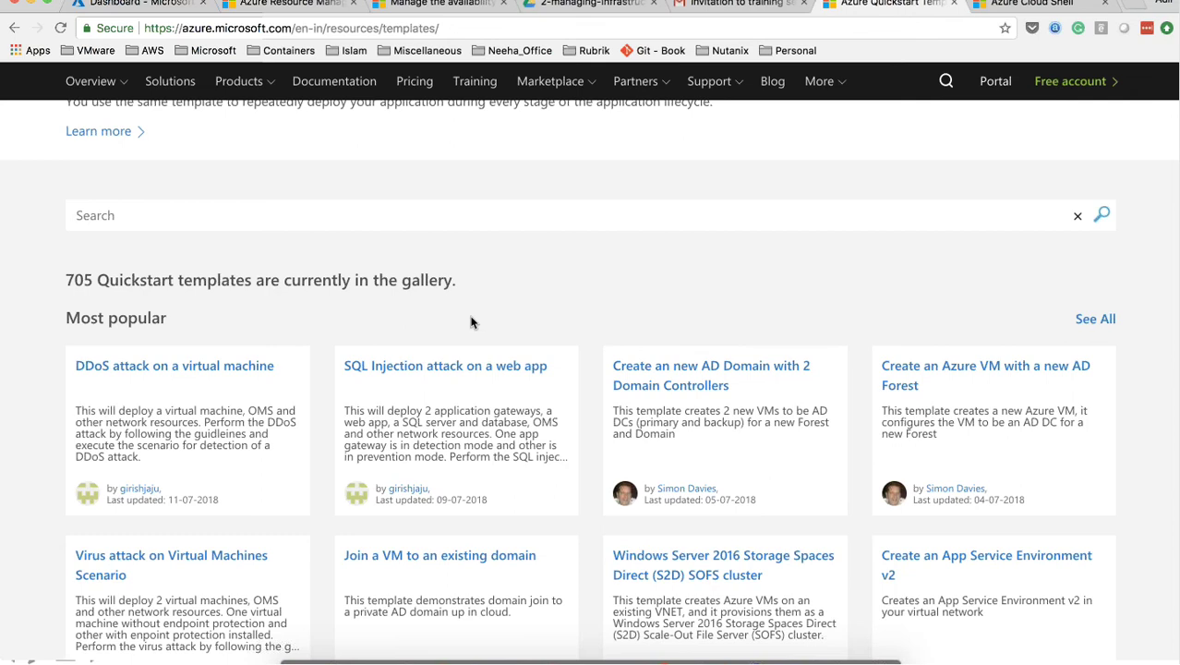
Return to the Azure portal, open the WindowsVM virtual machine and show its monitoring alerts
left_click(154, 7)
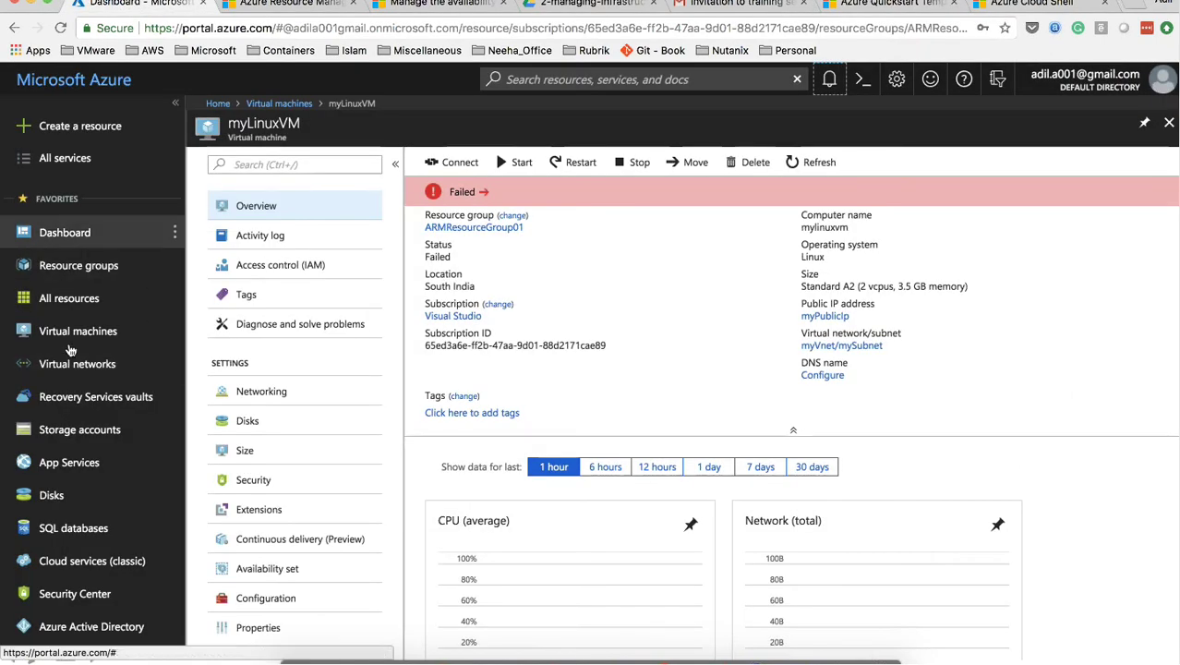
left_click(100, 334)
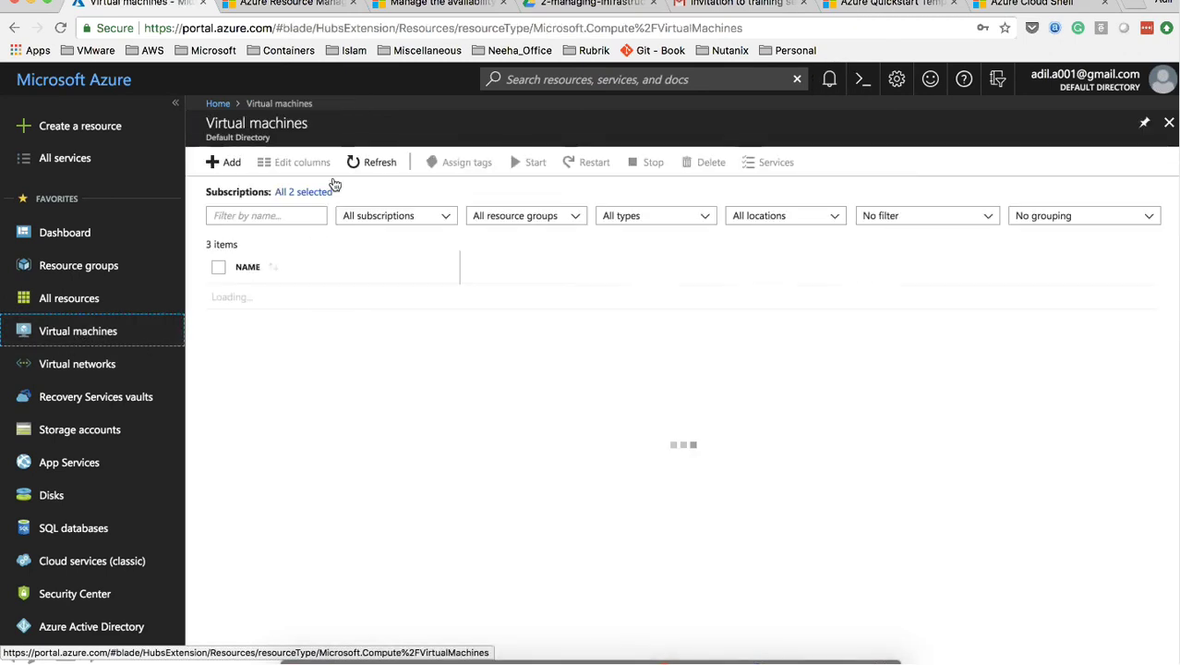
left_click(277, 349)
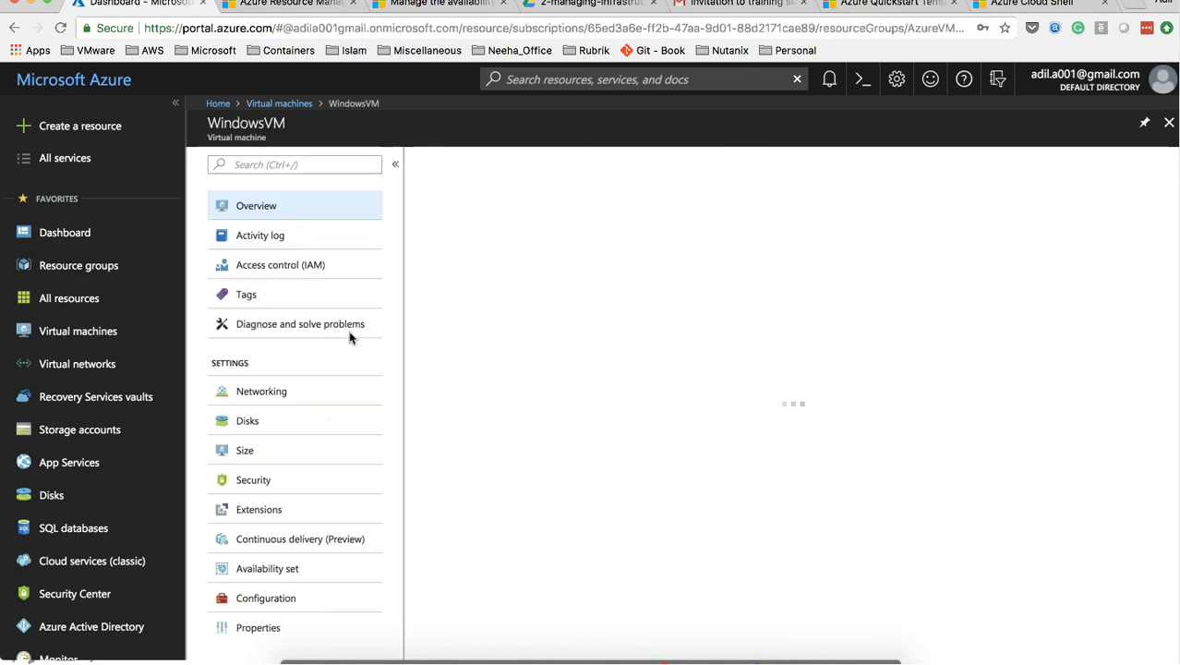
scroll(274, 477, "down", 5)
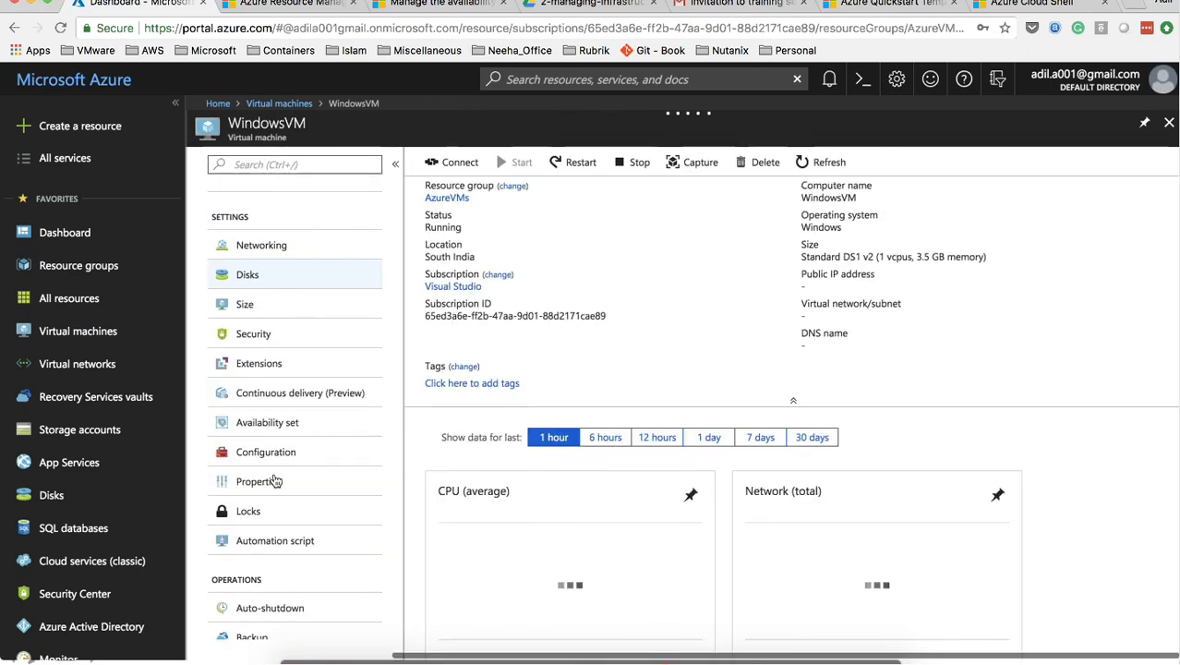
scroll(274, 476, "down", 5)
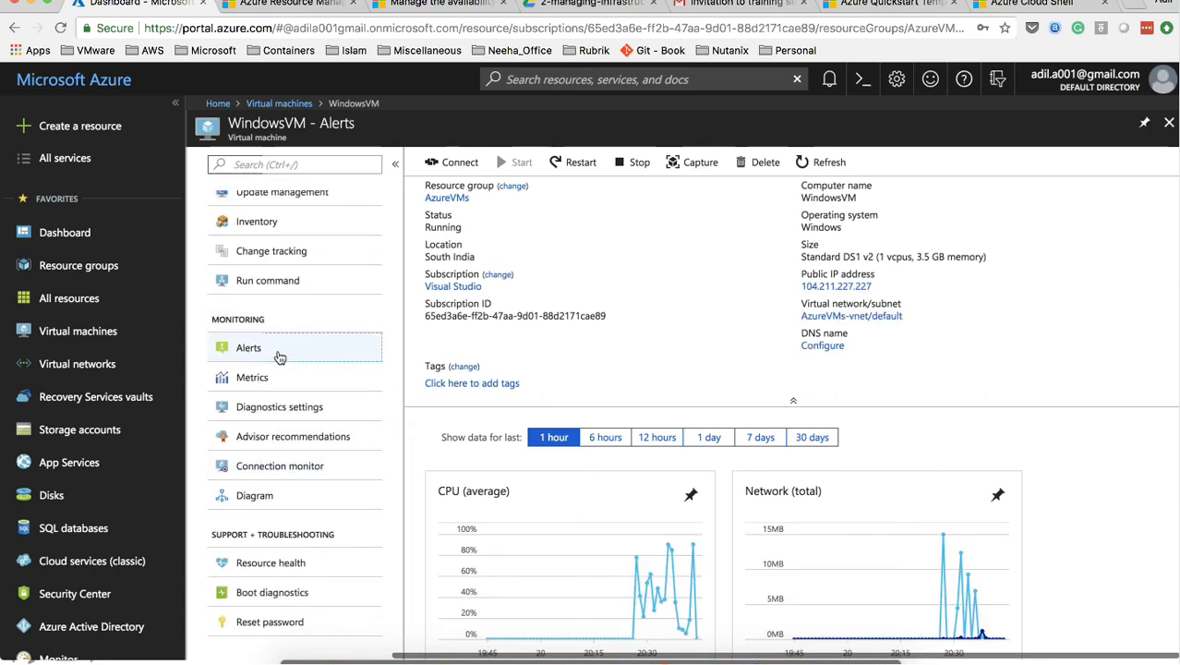
left_click(280, 357)
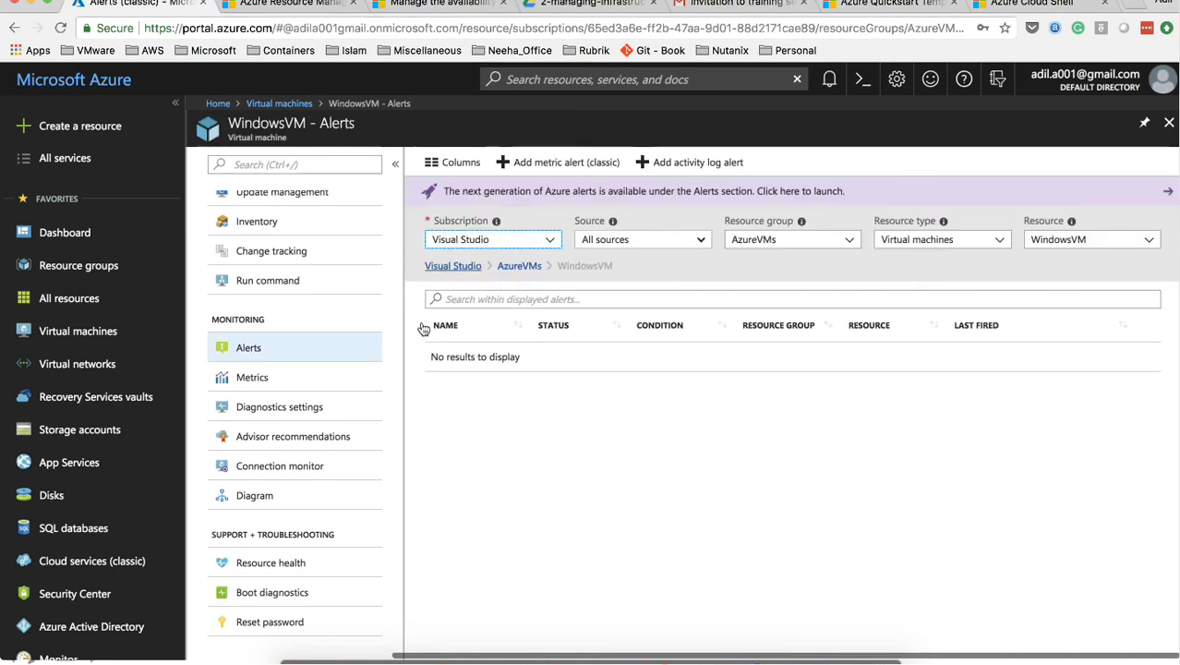
Review the available host metrics and metric source options for WindowsVM, and return to its alerts
left_click(322, 386)
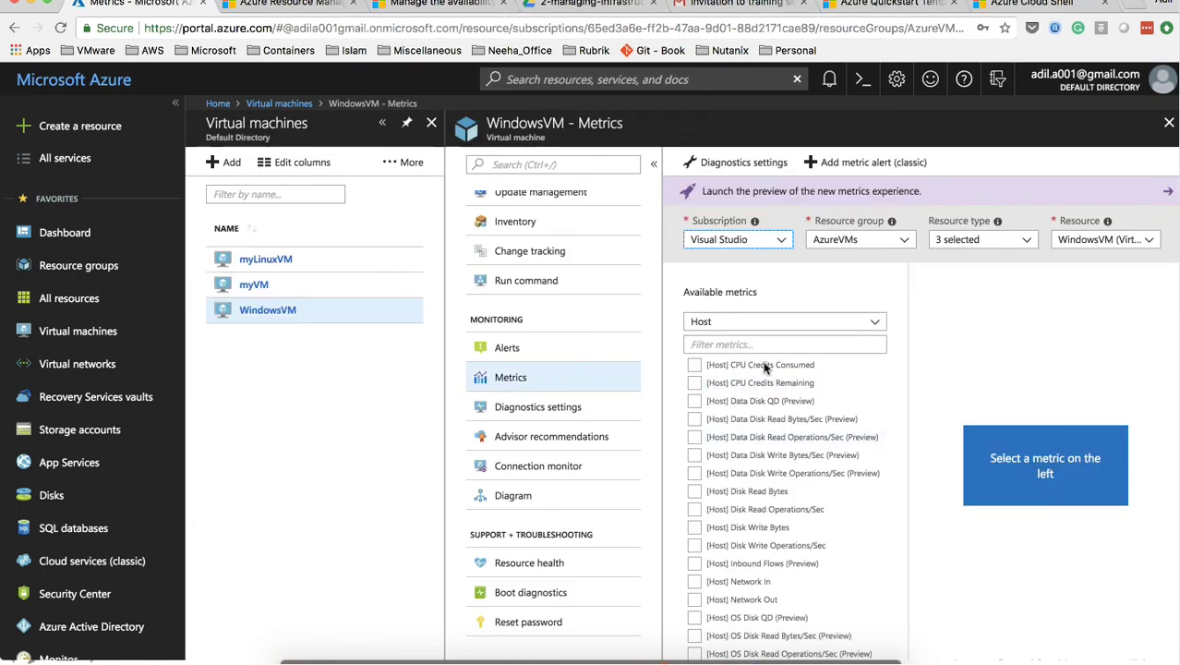
scroll(757, 441, "down", 2)
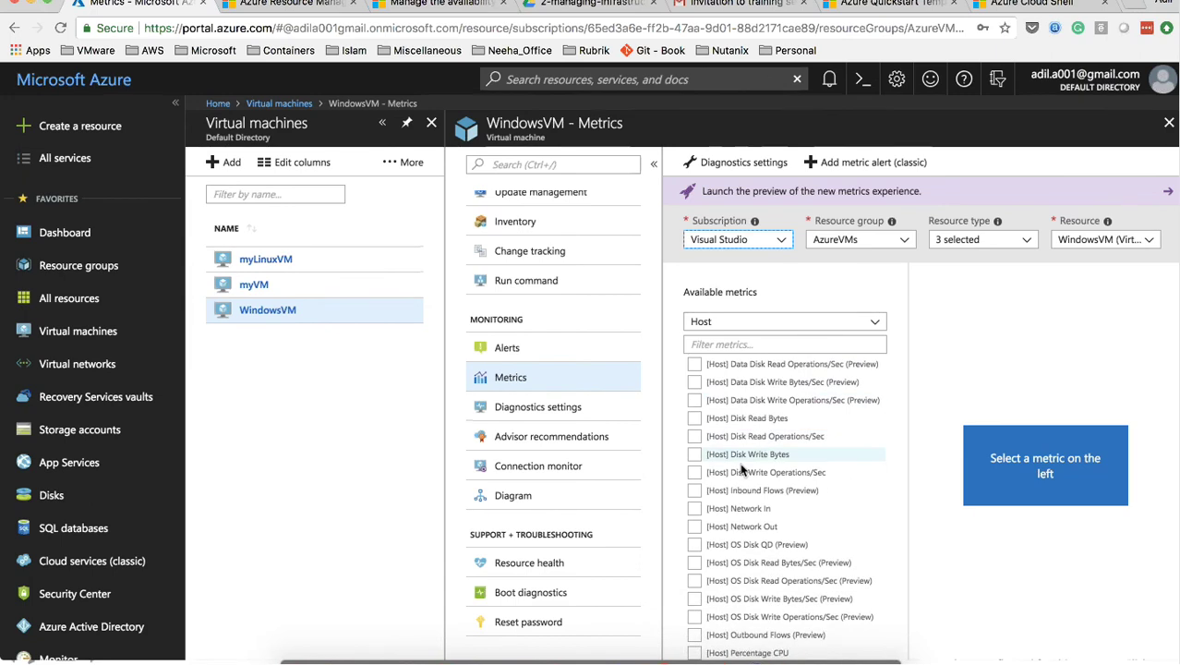
left_click(749, 322)
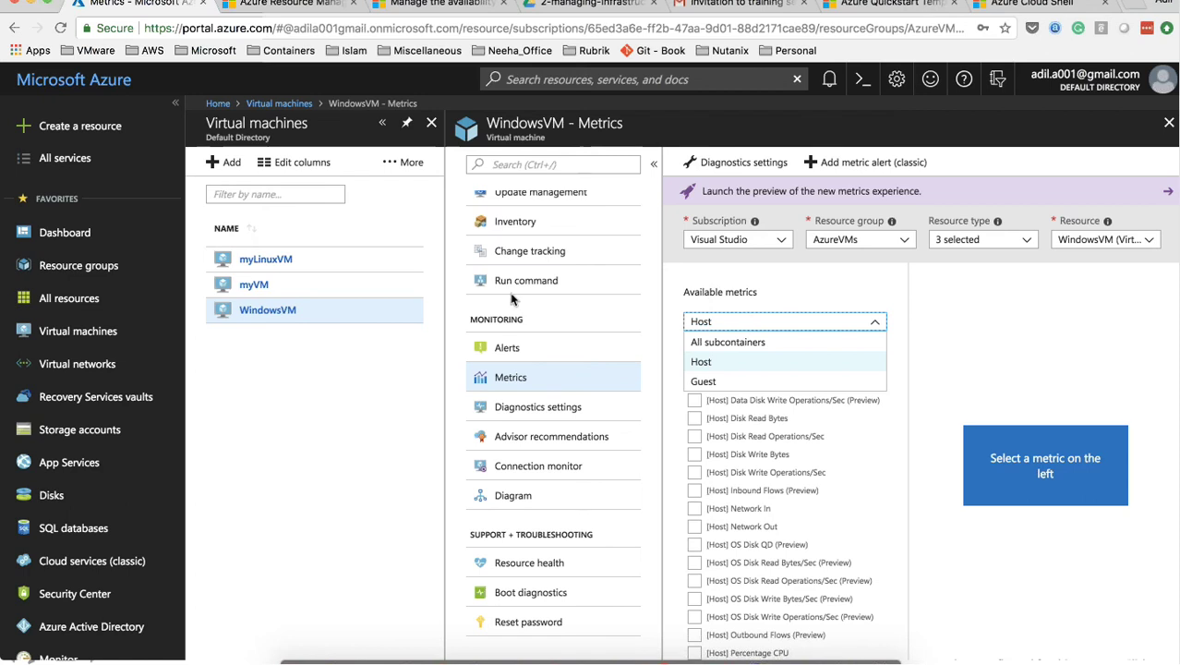
left_click(529, 348)
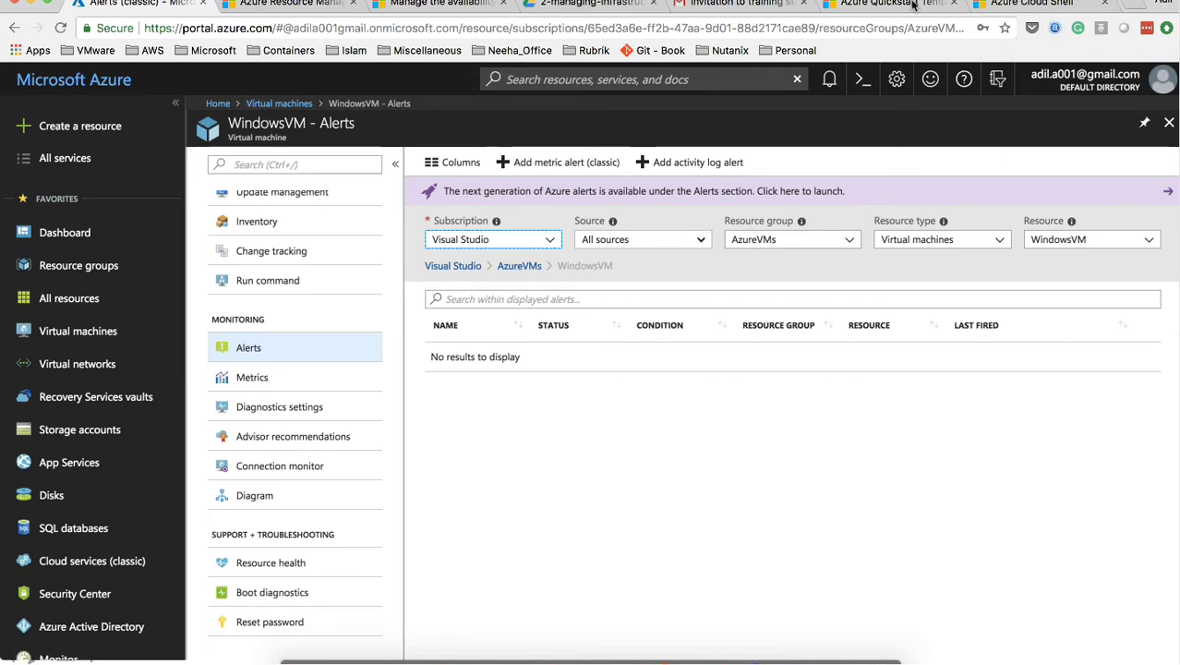
Open the "Create an new AD Domain with 2 Domain Controllers" template in the Azure quickstart gallery and read its description
left_click(882, 3)
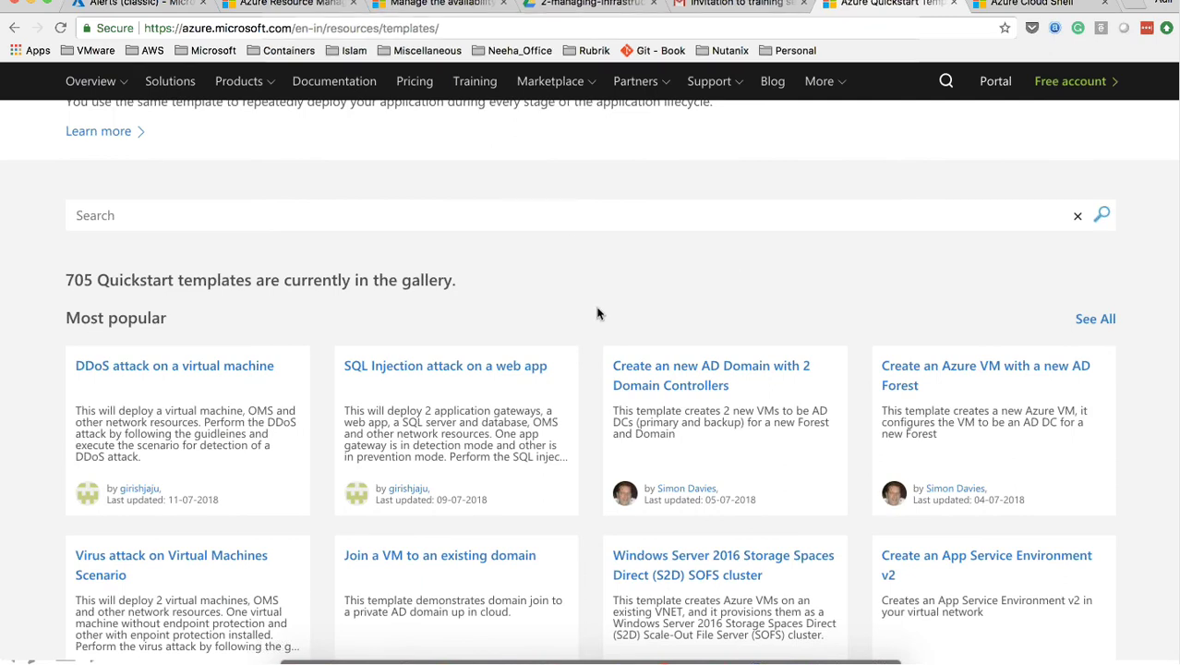
scroll(600, 313, "down", 2)
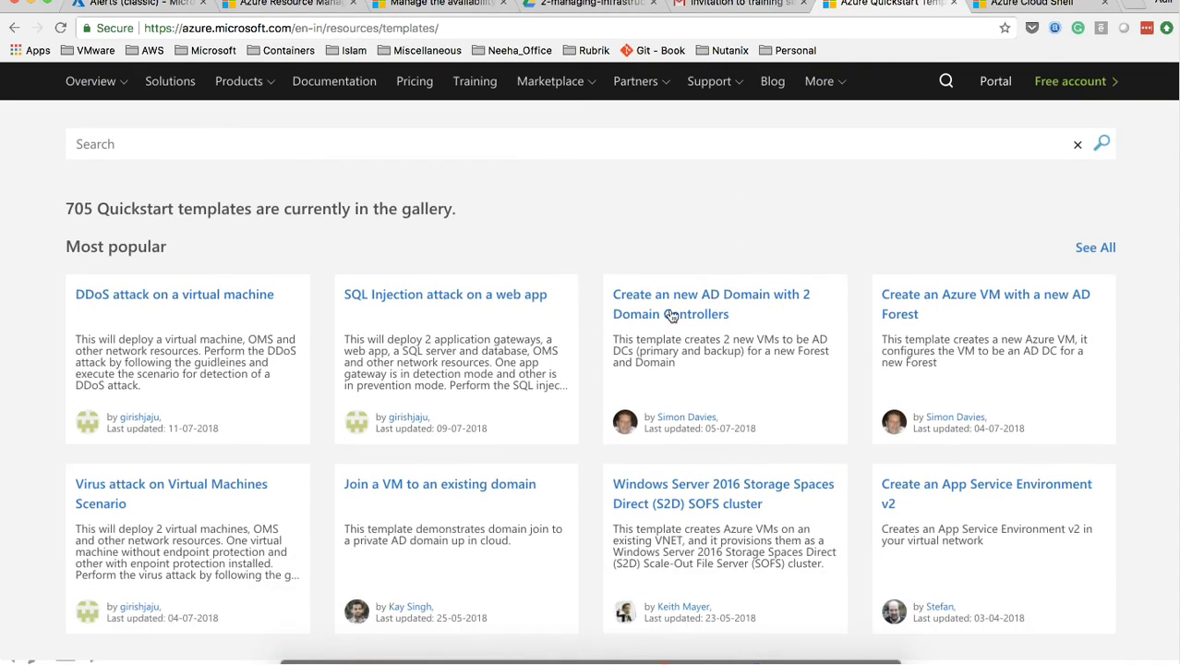
left_click(671, 314)
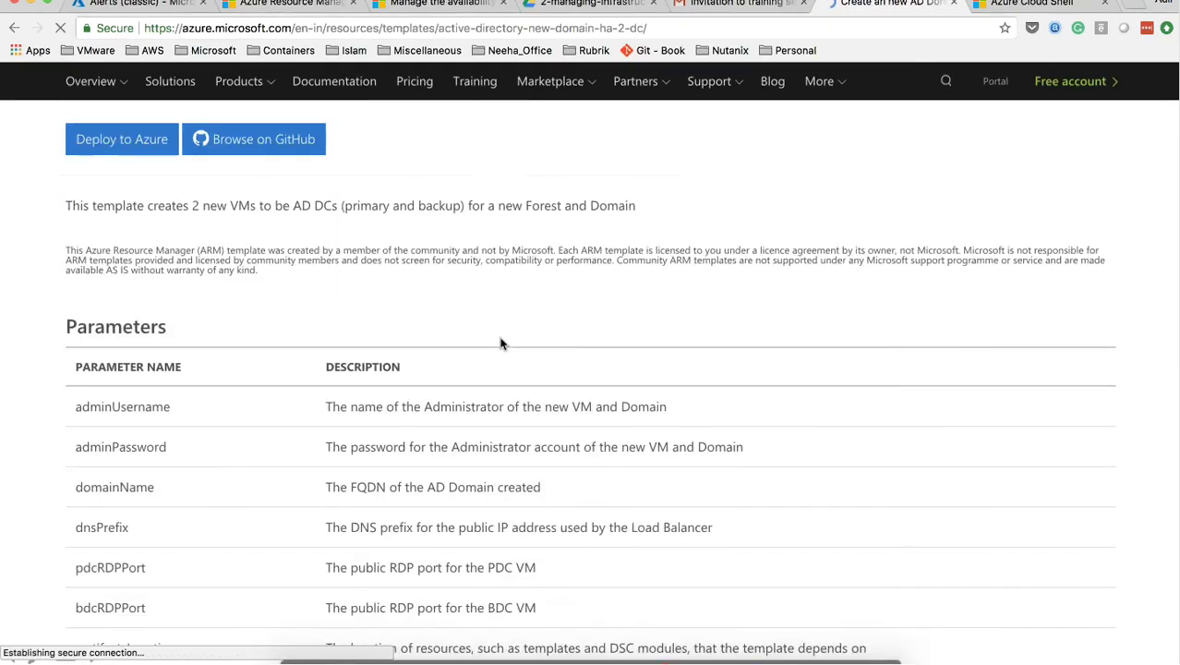
left_click_drag(192, 371, 297, 367)
left_click_drag(294, 371, 337, 373)
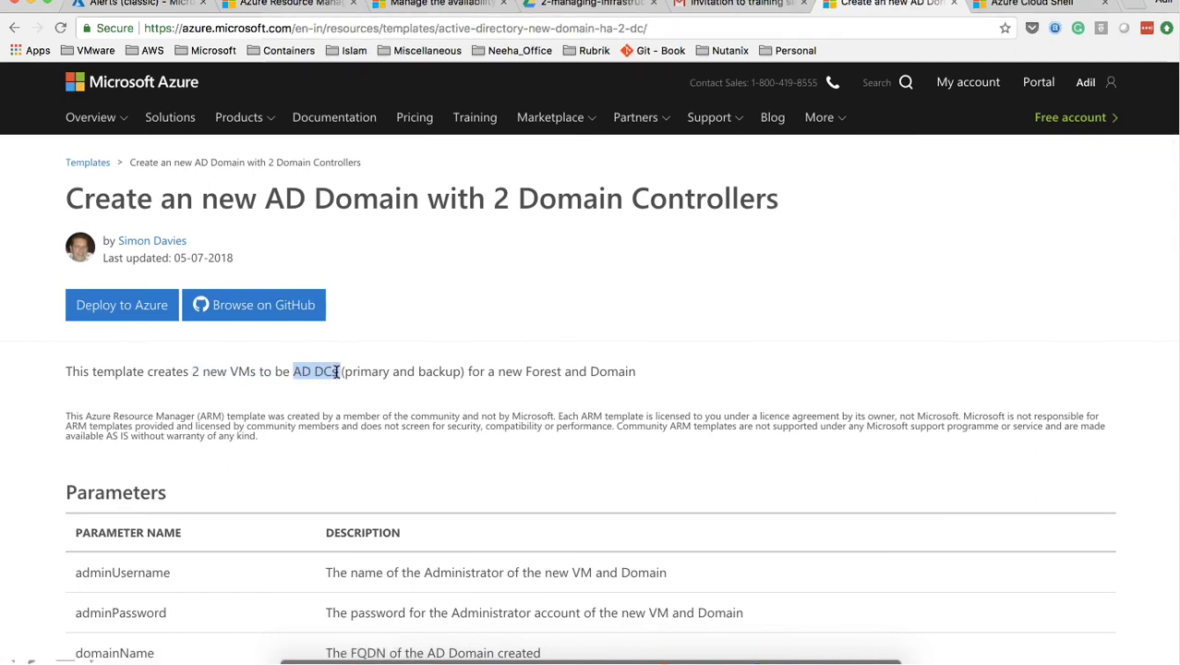
left_click_drag(466, 371, 621, 371)
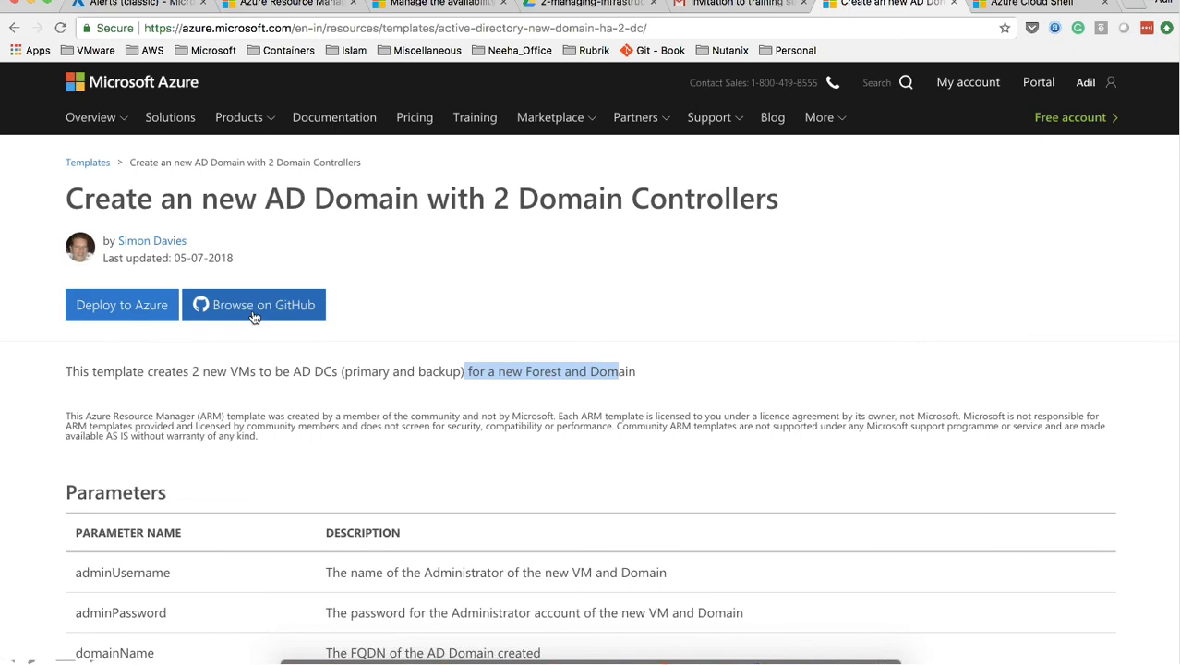
Open the template's Azure deployment form, dismiss the credit notifications and look over its basics and settings
left_click(119, 314)
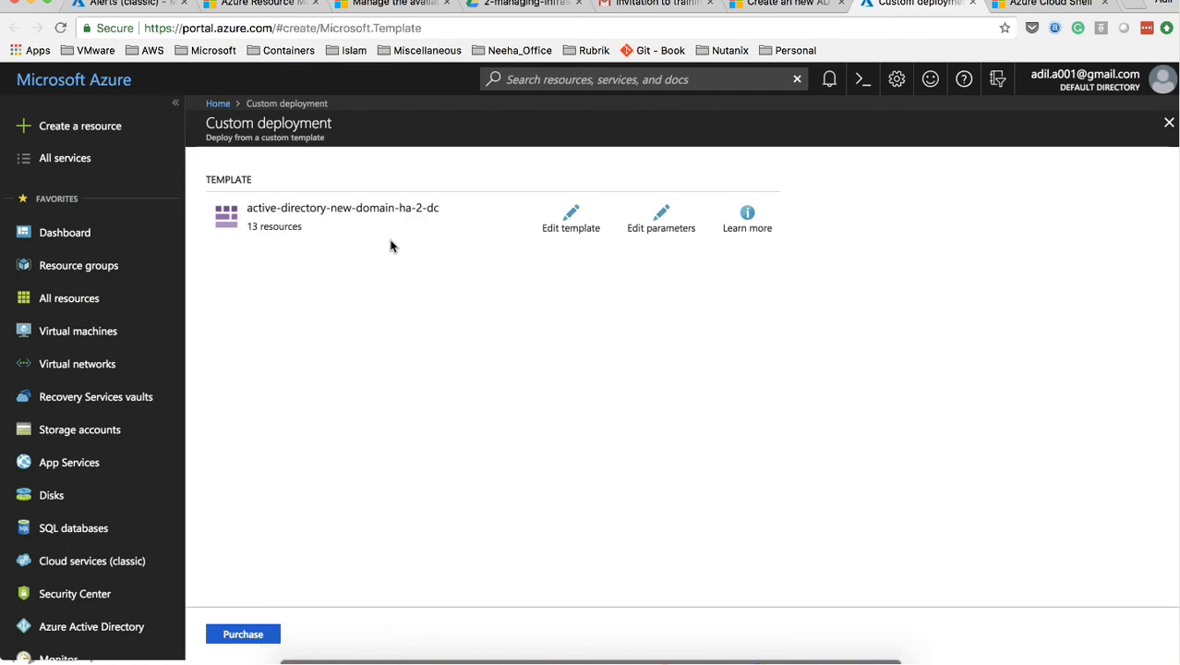
scroll(391, 246, "down", 1)
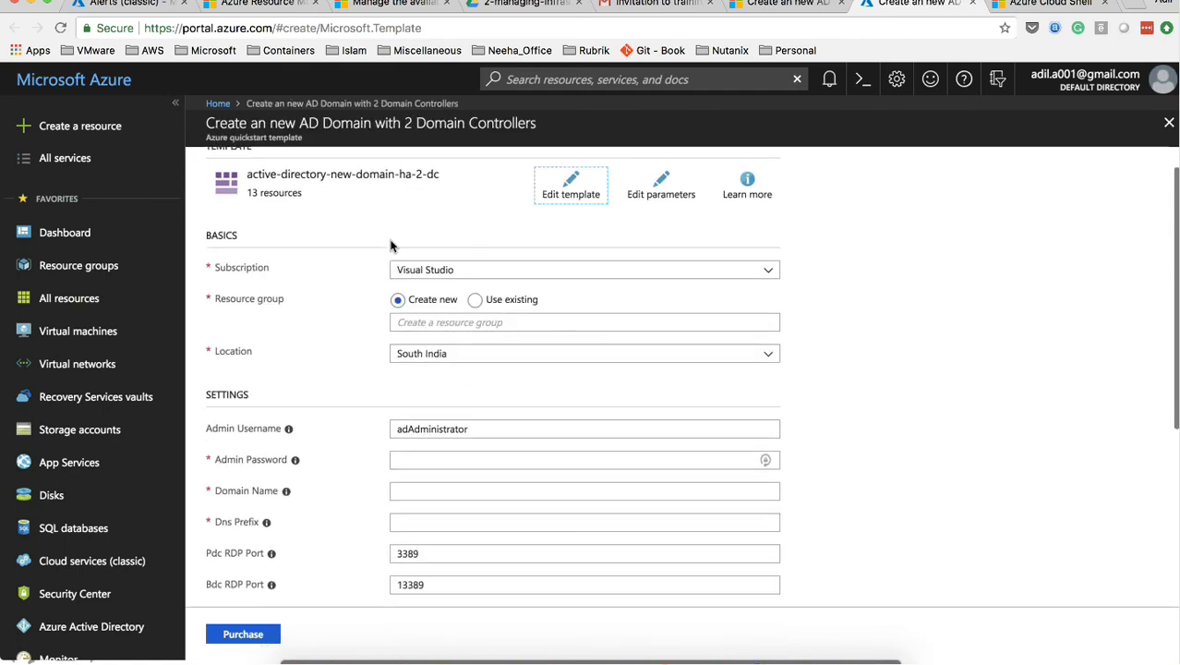
scroll(466, 473, "down", 3)
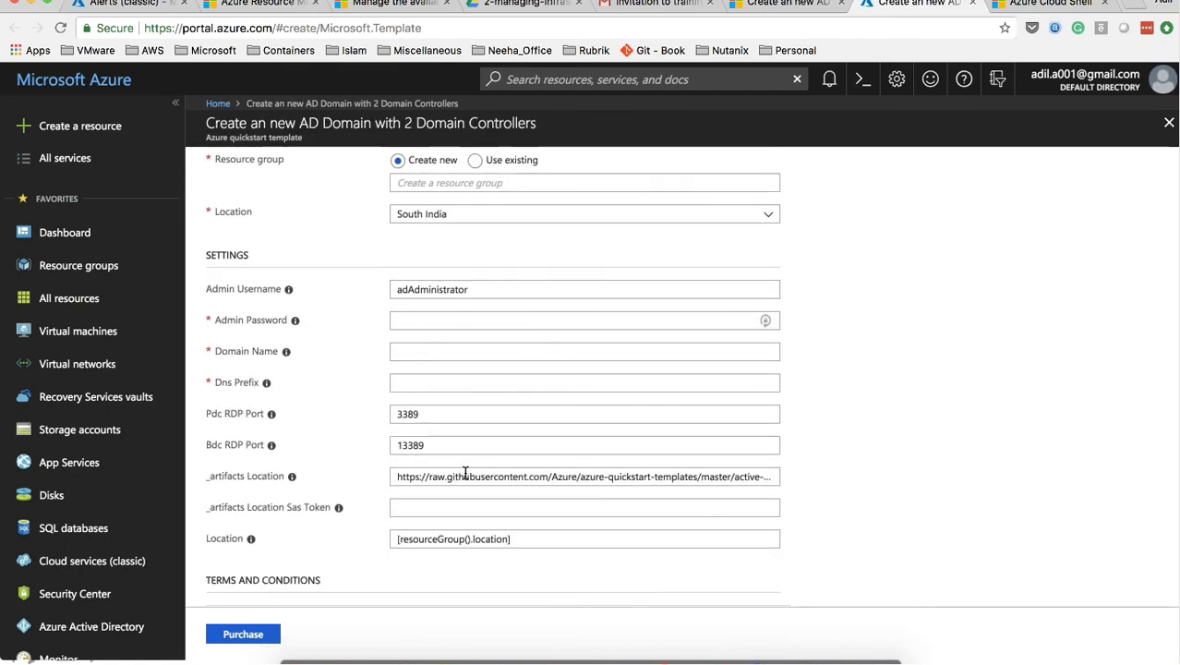
scroll(465, 473, "up", 2)
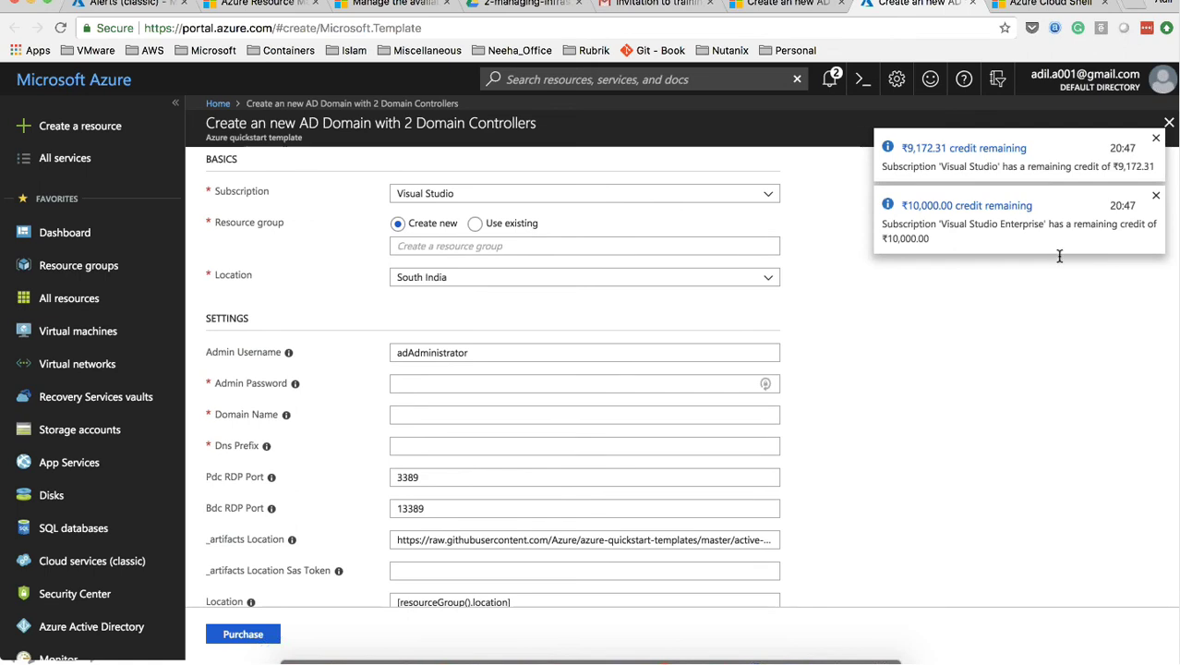
left_click(1155, 139)
left_click(1155, 139)
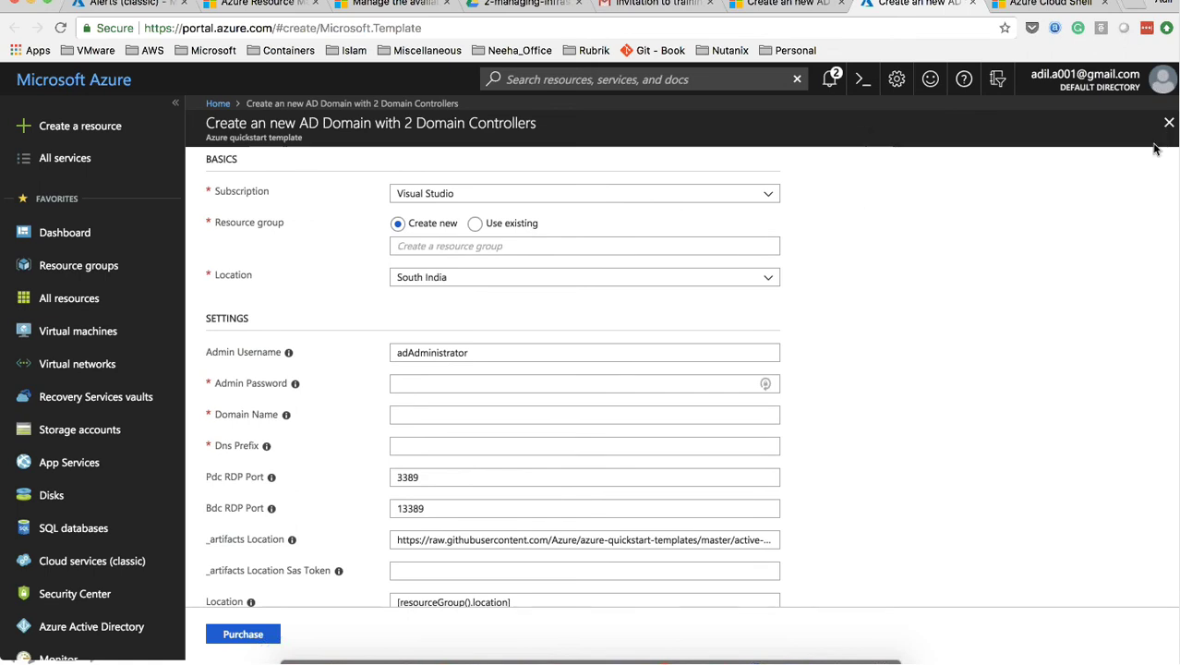
scroll(415, 305, "up", 2)
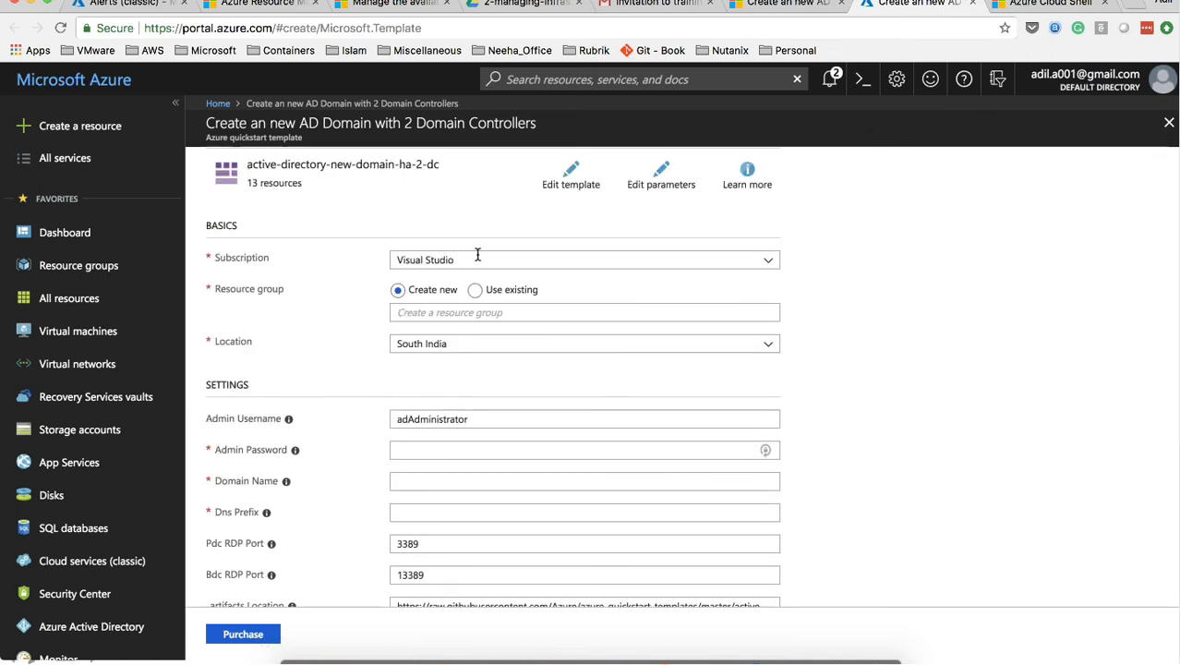
scroll(430, 392, "down", 5)
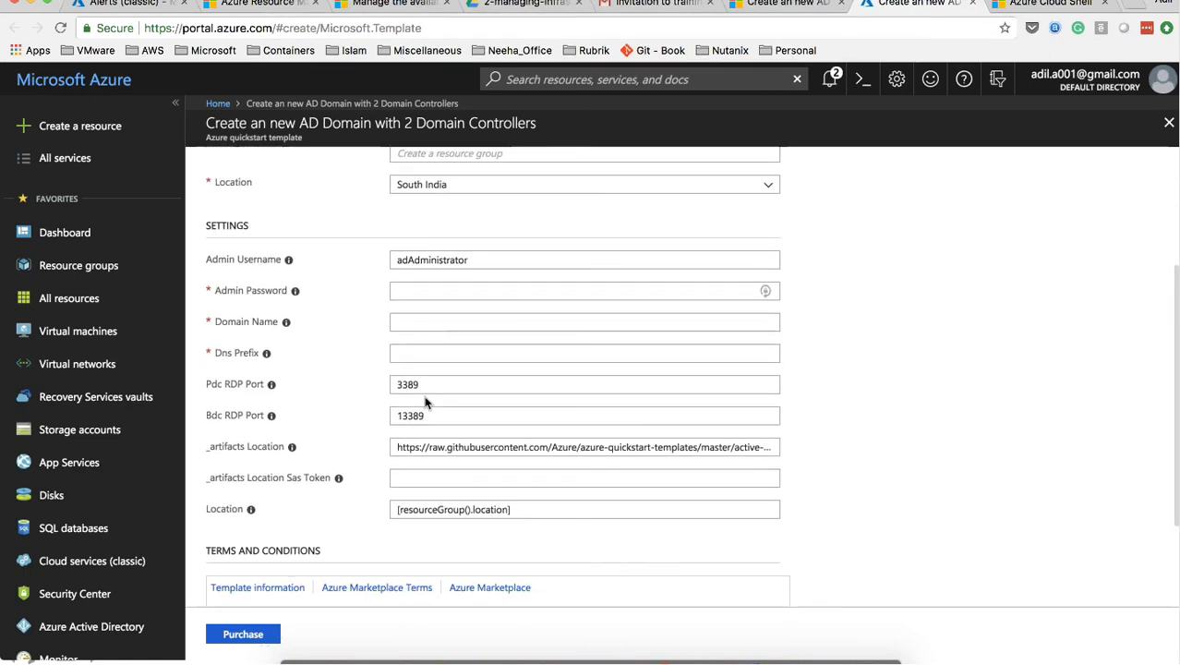
Examine the form's admin username, domain name, DNS prefix and RDP port fields, and read the terms and conditions
double_click(403, 263)
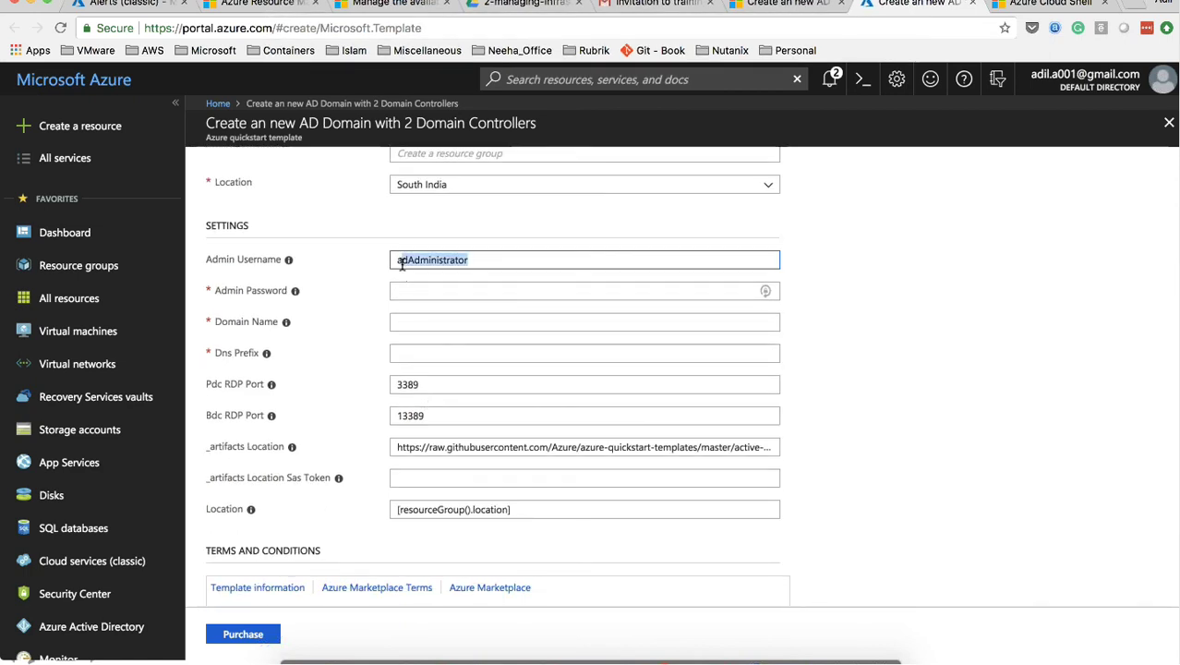
left_click(429, 321)
left_click(427, 352)
left_click_drag(466, 384, 388, 386)
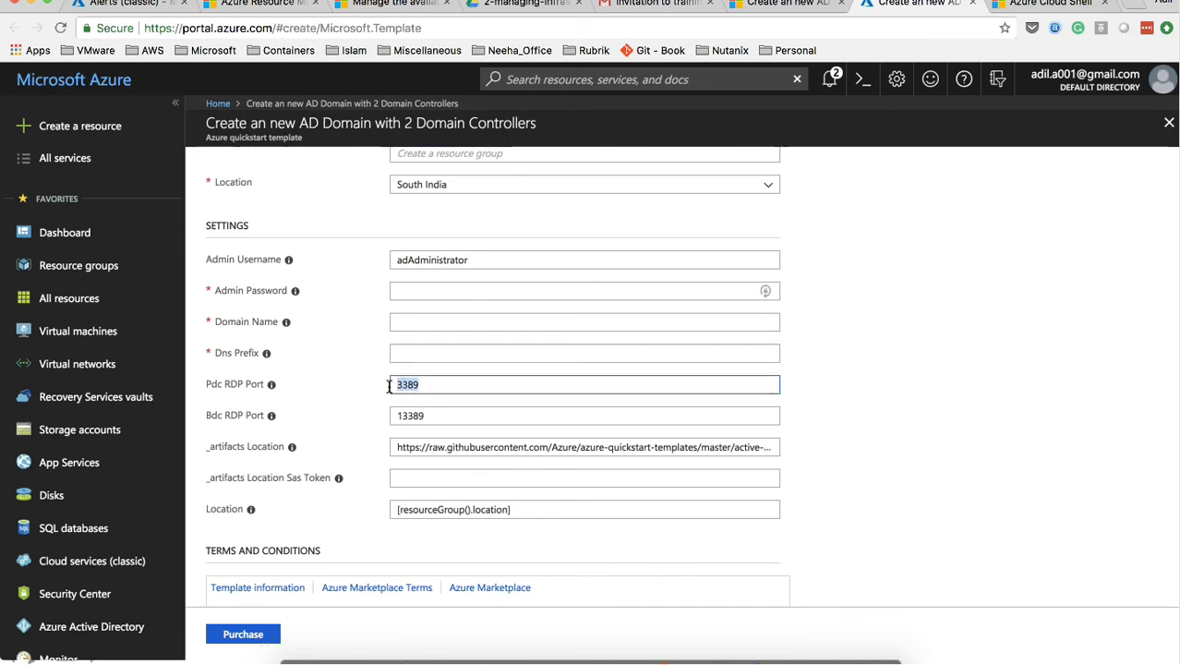
scroll(367, 418, "down", 1)
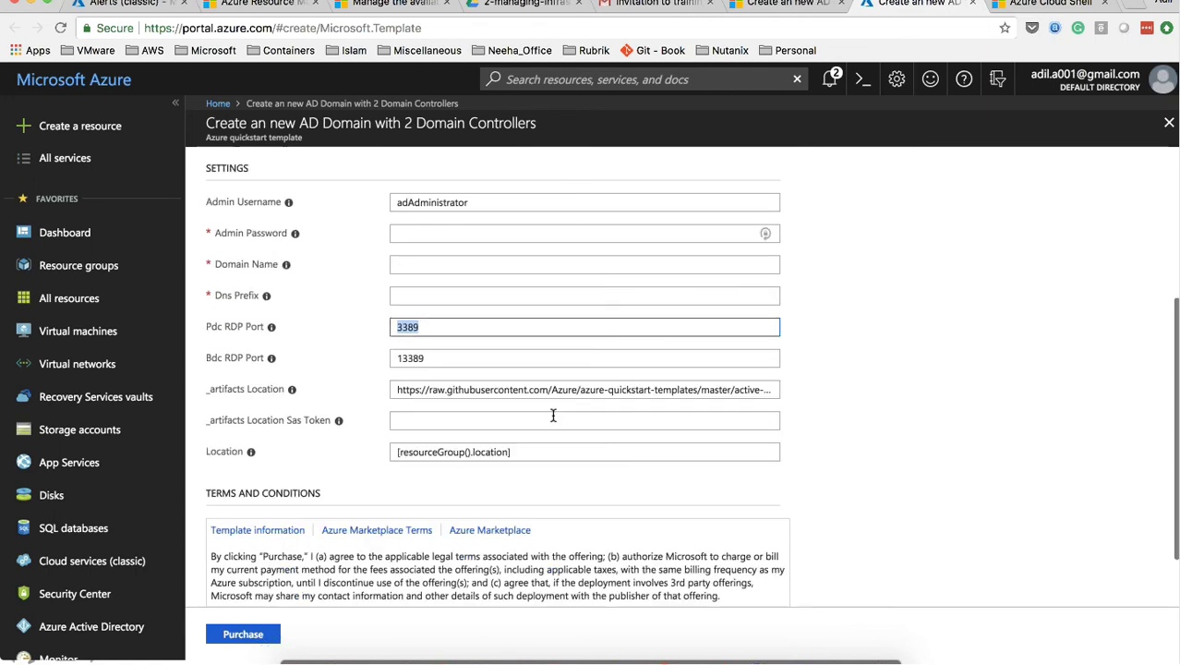
scroll(366, 418, "down", 2)
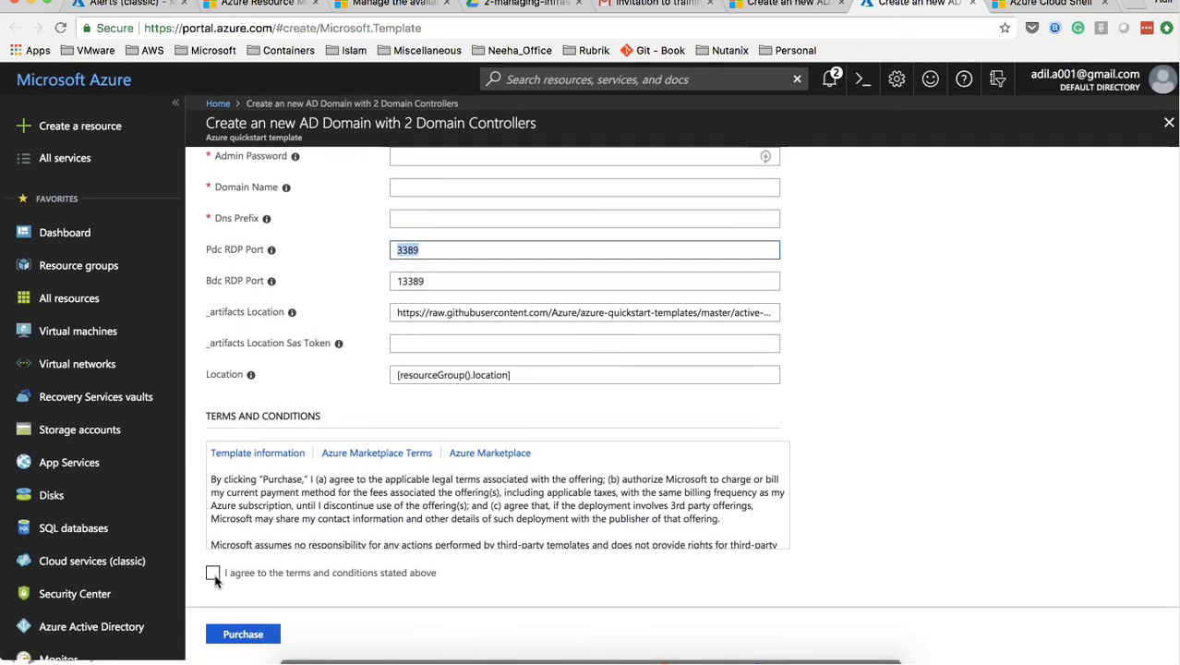
scroll(375, 508, "down", 3)
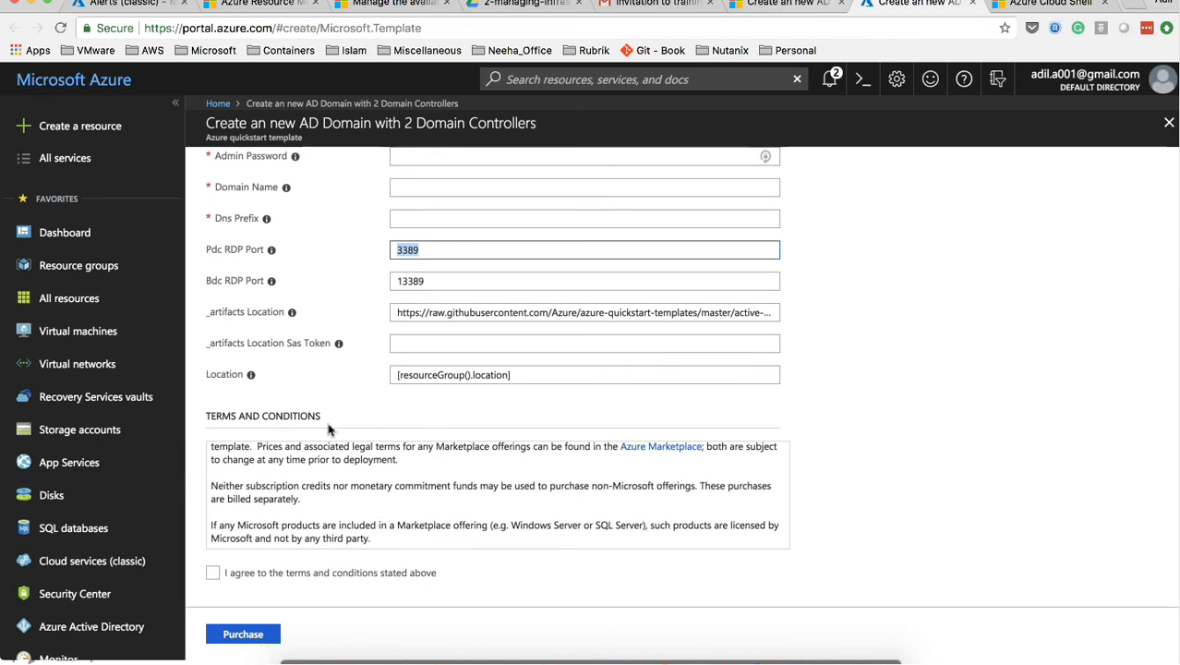
scroll(329, 427, "up", 5)
scroll(314, 397, "down", 2)
scroll(315, 397, "up", 5)
scroll(338, 323, "down", 5)
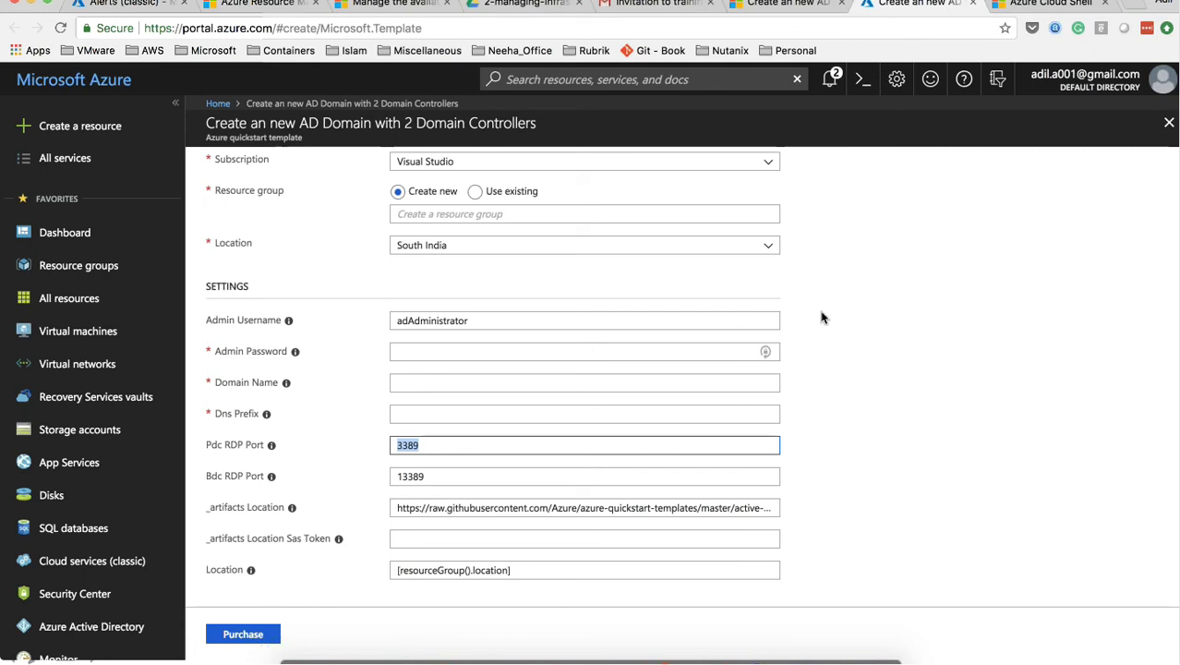
scroll(800, 342, "up", 3)
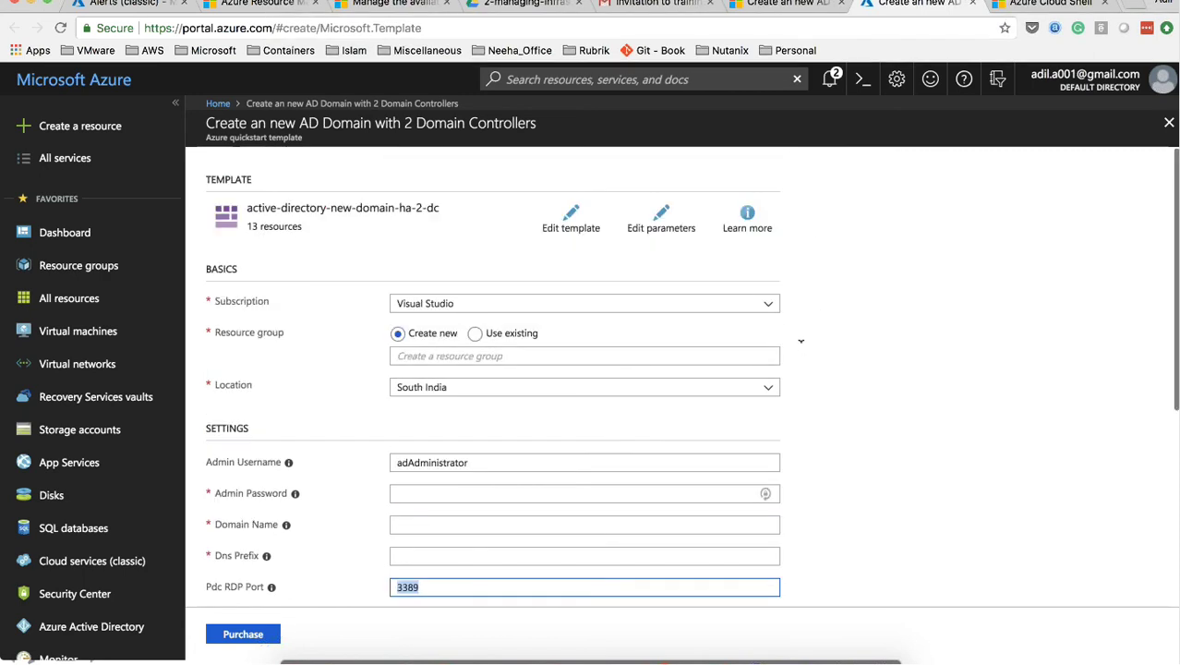
Return to the template's gallery page and examine its parameters and the PowerShell and command-line deployment instructions
left_click(765, 7)
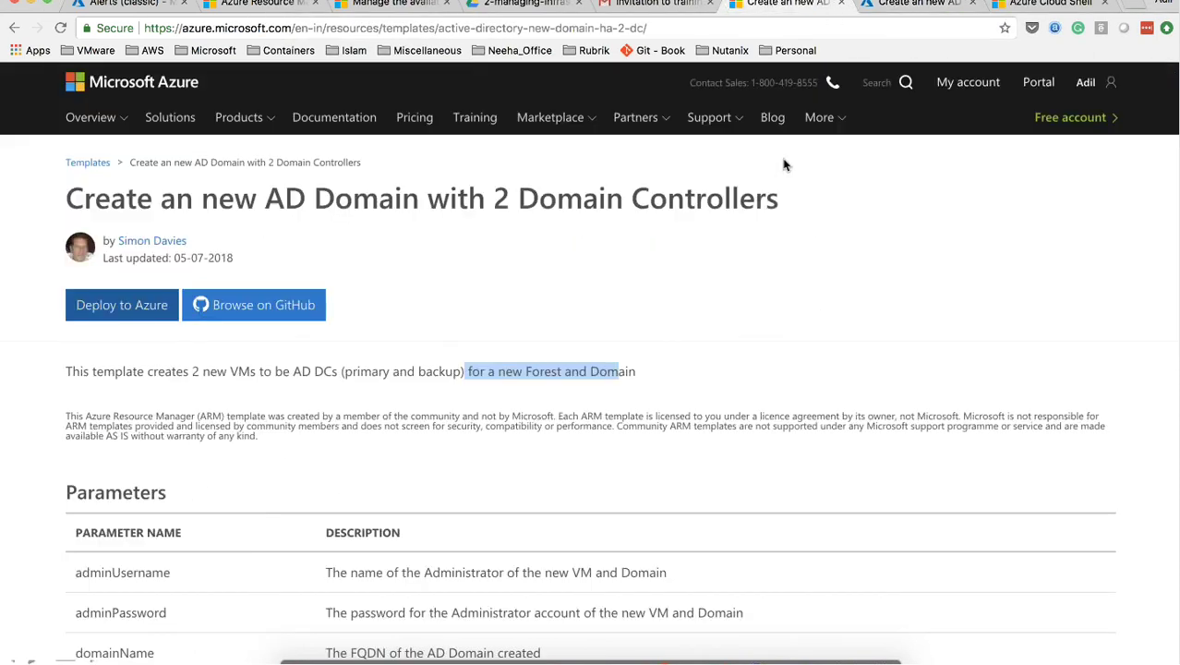
left_click(626, 291)
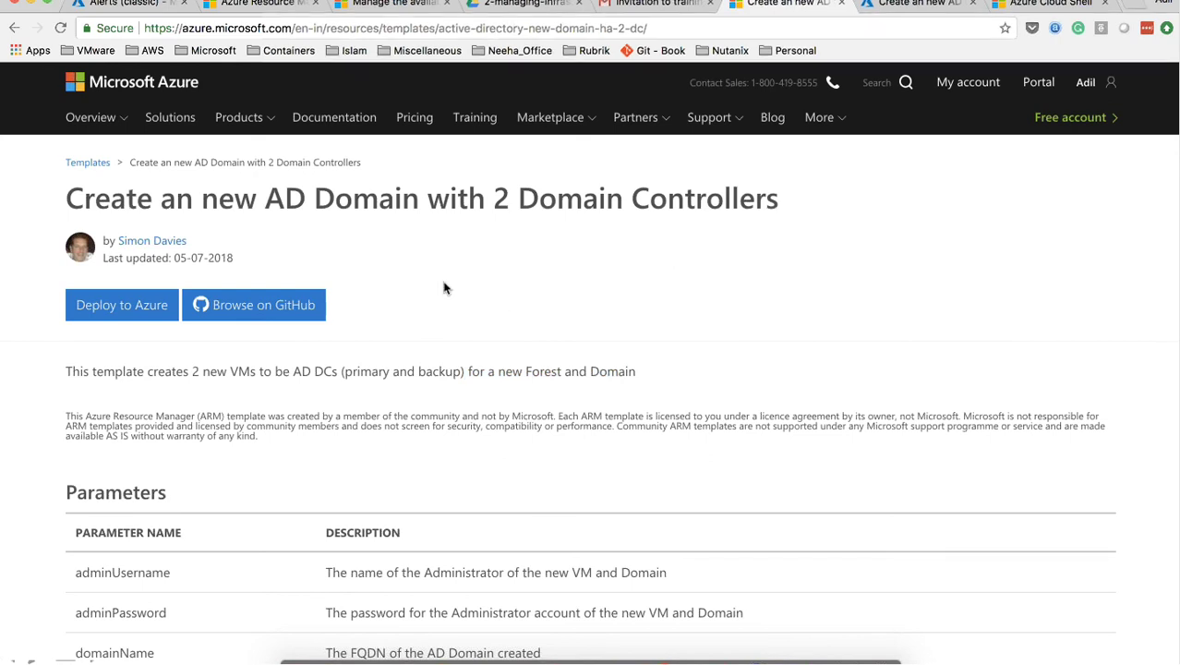
scroll(595, 416, "down", 20)
scroll(592, 408, "up", 15)
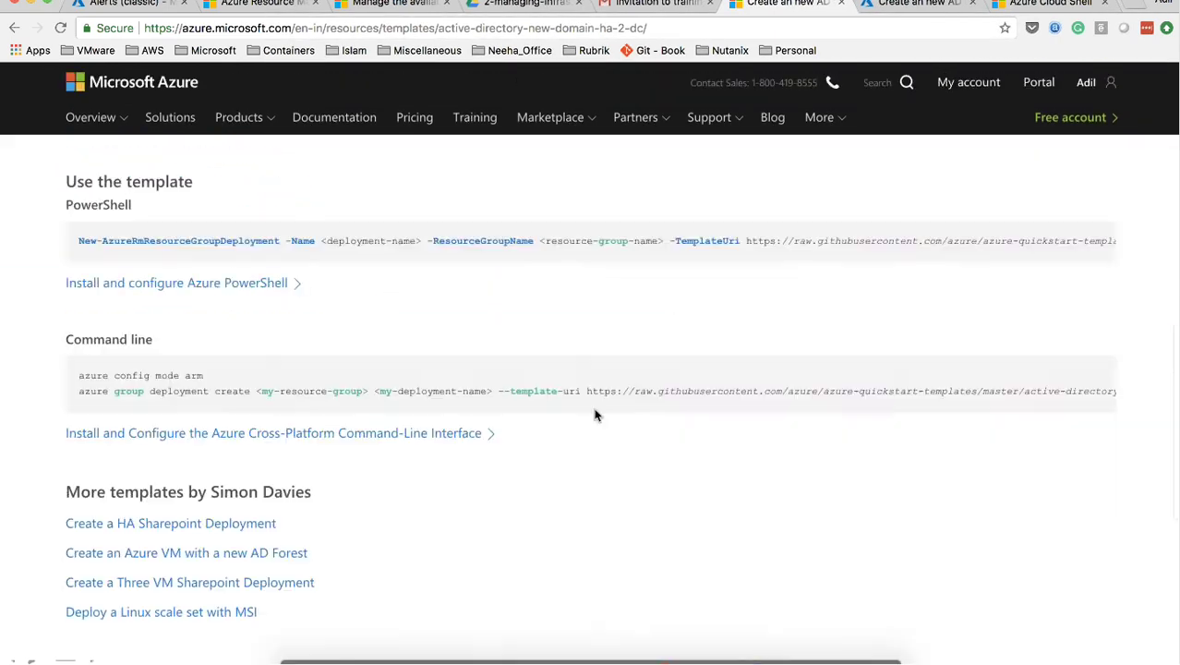
scroll(594, 409, "up", 5)
scroll(548, 343, "down", 15)
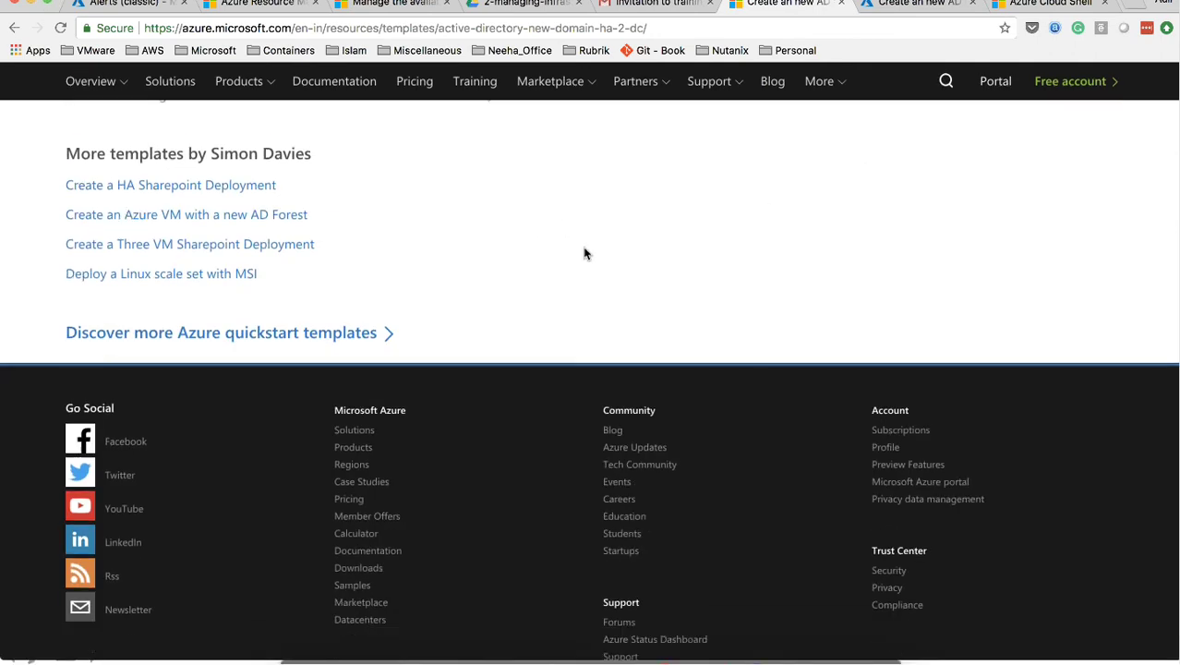
scroll(573, 255, "up", 3)
scroll(600, 346, "up", 10)
scroll(776, 338, "up", 5)
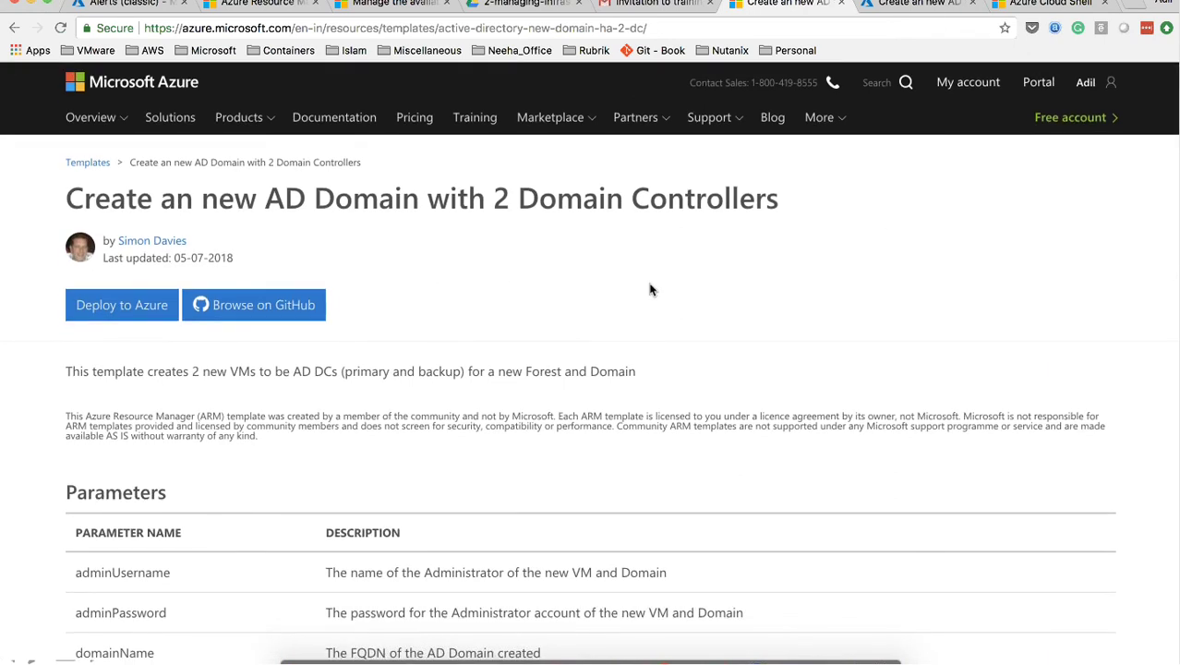
Close the AD domain template's deployment form without purchasing and return to Azure Cloud Shell
left_click(924, 5)
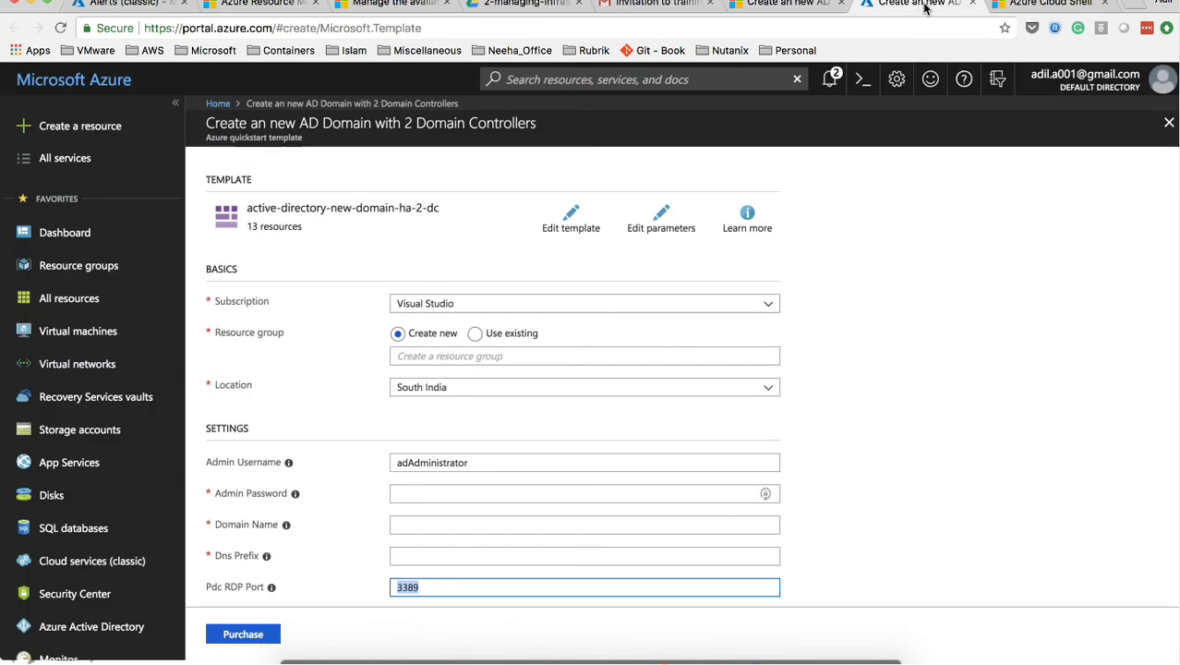
left_click(971, 4)
key("ctrl+Tab")
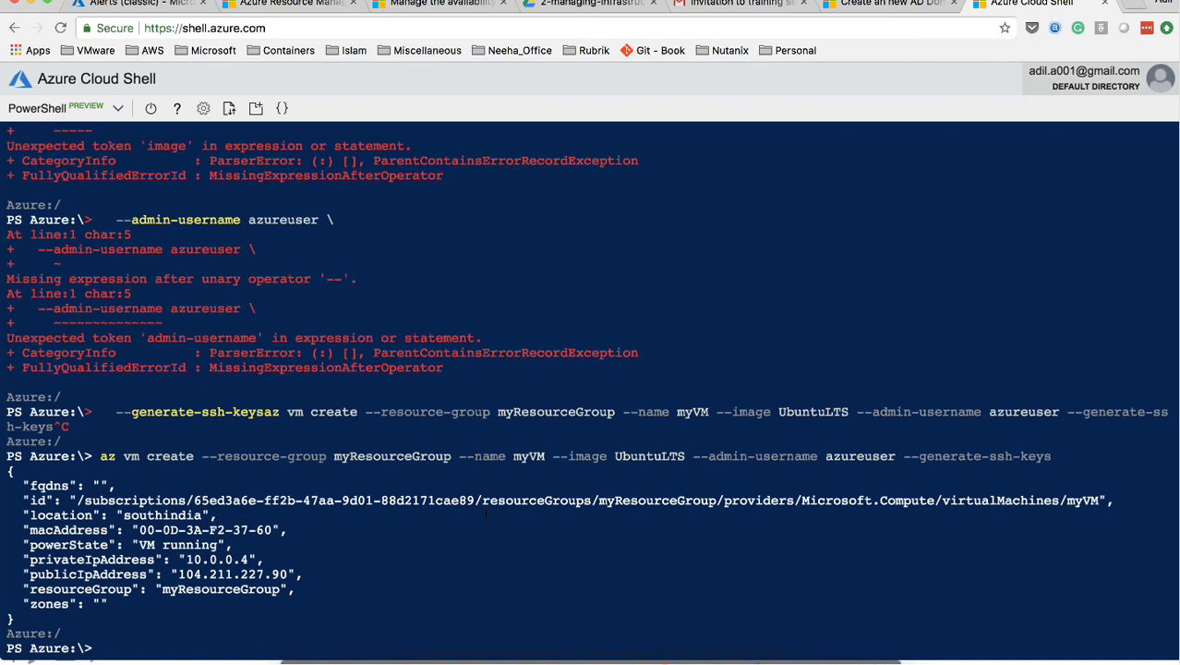
Copy "az vm open-port --port 80 --resource-group myResourceGroup --name myVM" from the Untitled-1 notes in Visual Studio Code and run it in Cloud Shell
key("super+Tab")
key("super+Tab")
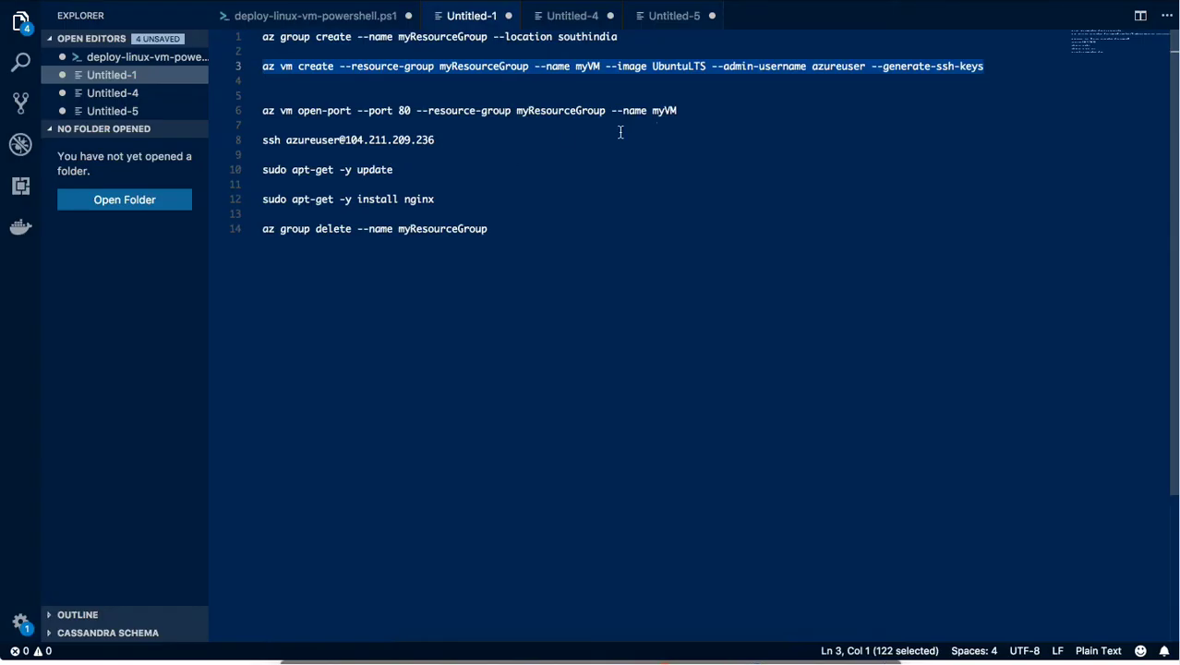
left_click_drag(679, 110, 259, 114)
key("super+c")
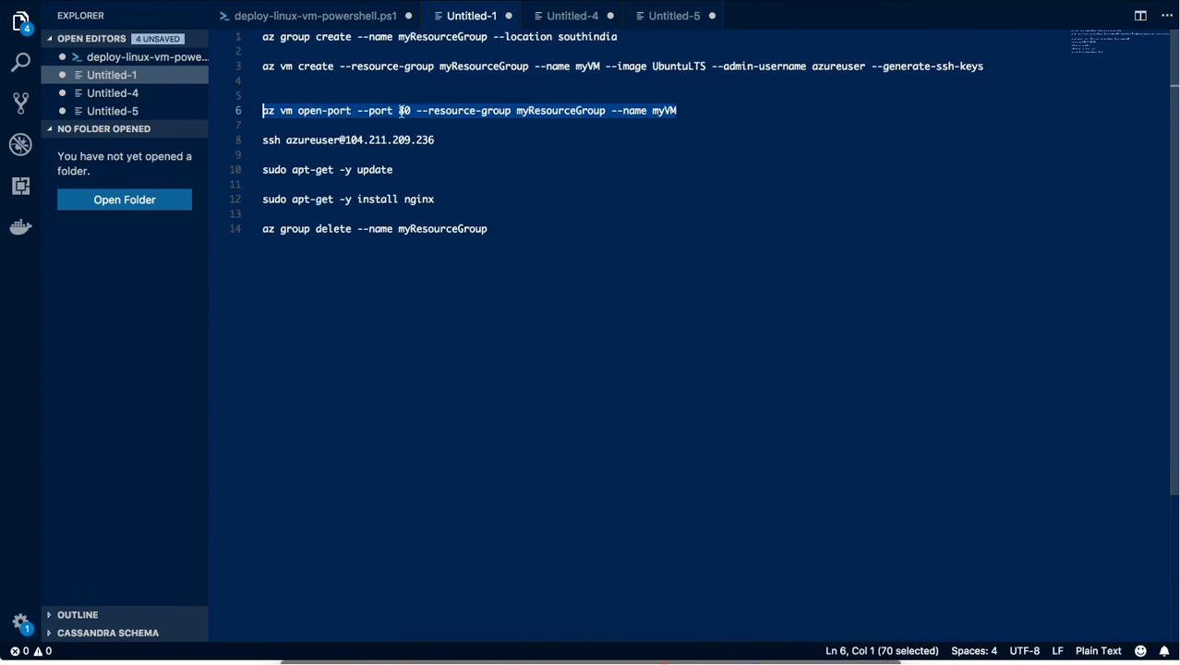
key("super+Tab")
key("super+v")
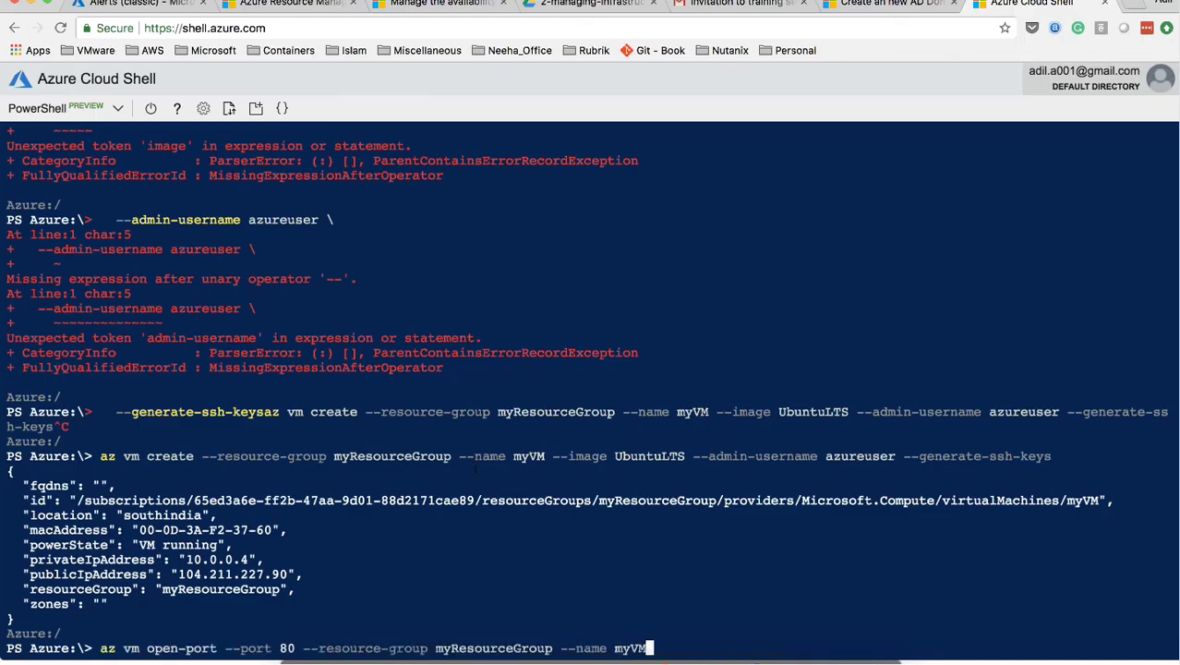
key("Return")
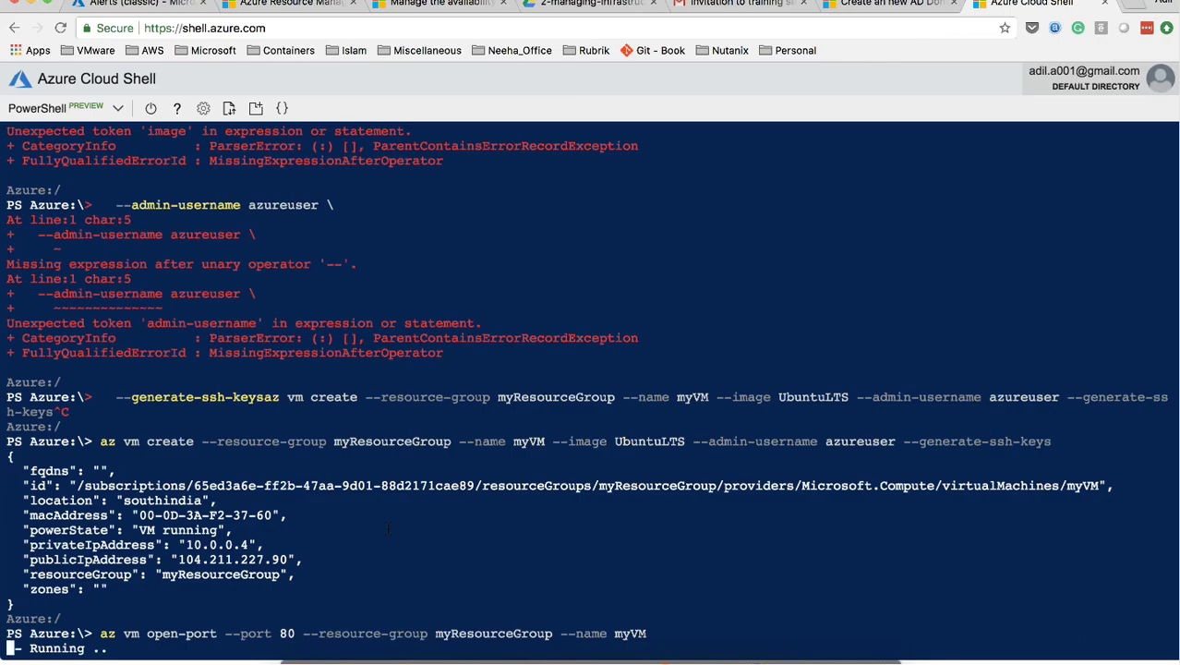
Open myVM's overview in the Azure portal's virtual machines list and copy its public IP address
key("super+Tab")
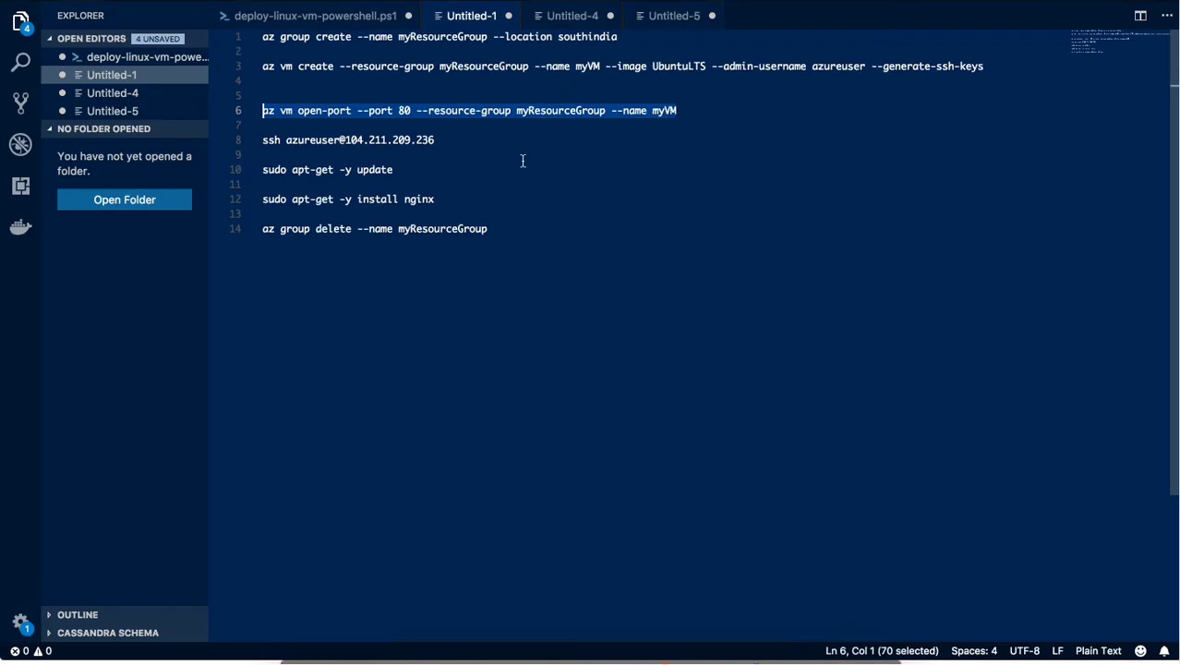
key("super+Tab")
left_click(166, 5)
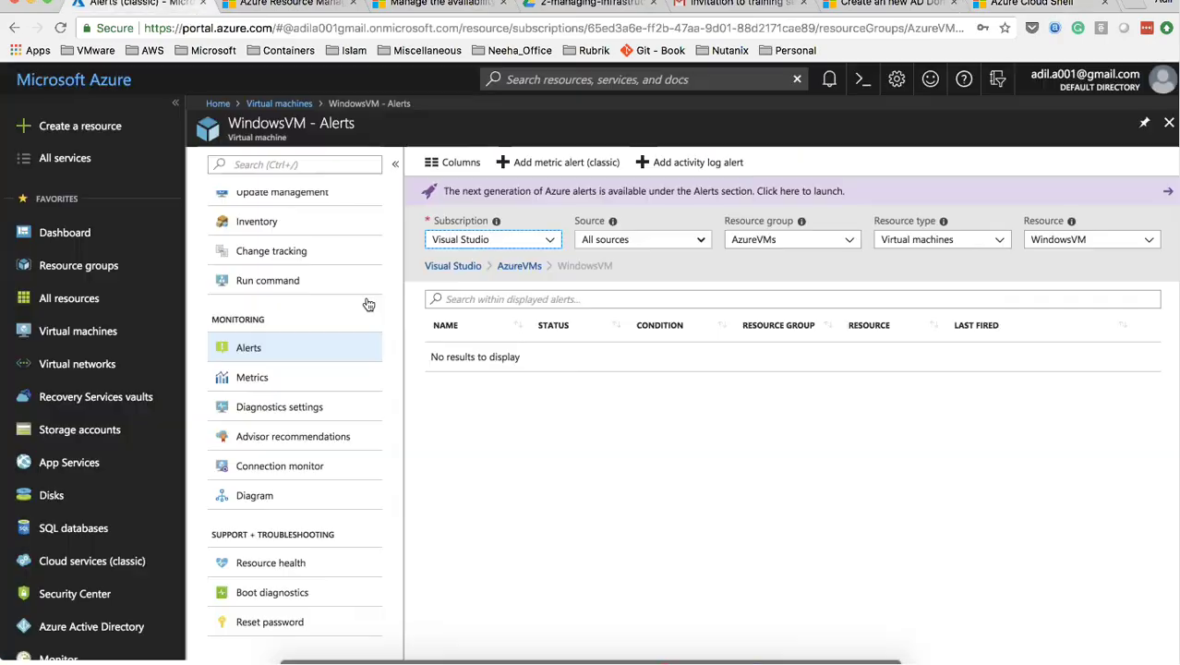
left_click(69, 341)
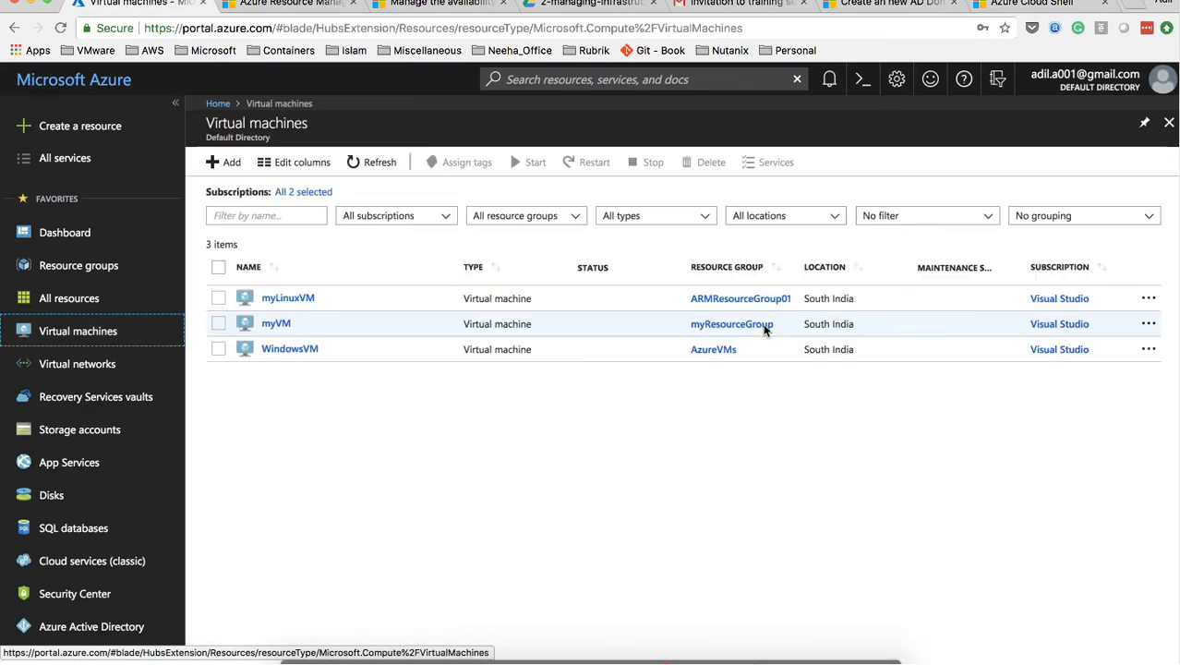
left_click(280, 324)
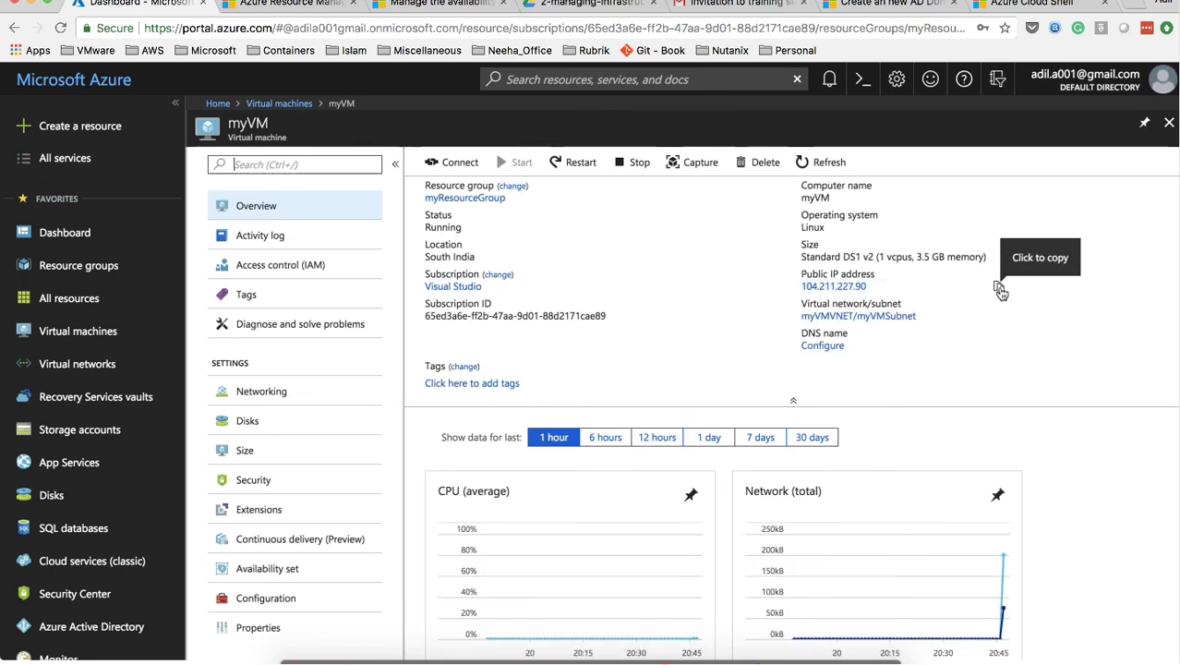
left_click(997, 287)
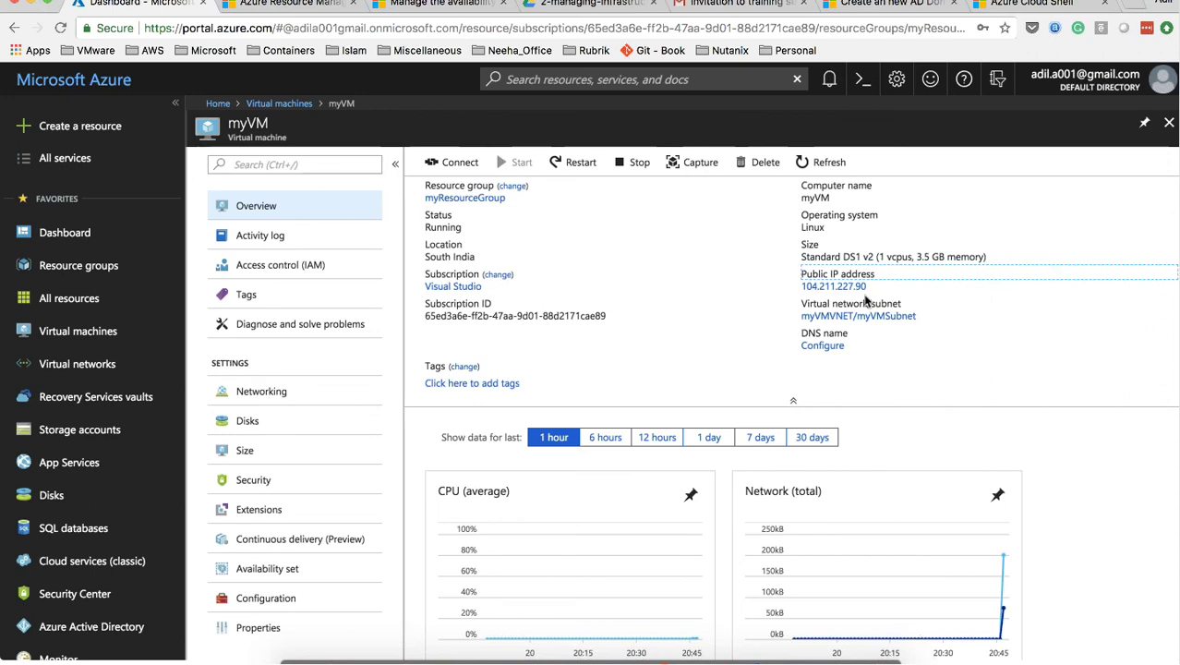
In the Untitled-1 notes in Visual Studio Code, replace the IP address in the ssh command with 104.211.227.90
key("super+Tab")
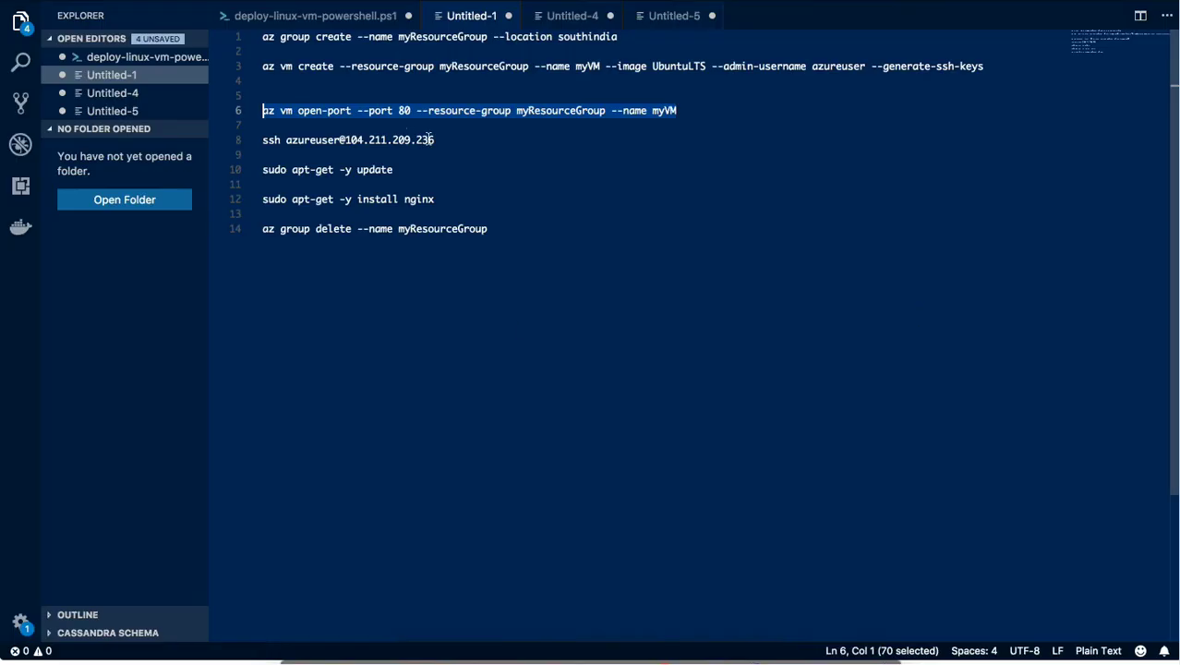
left_click_drag(350, 140, 436, 141)
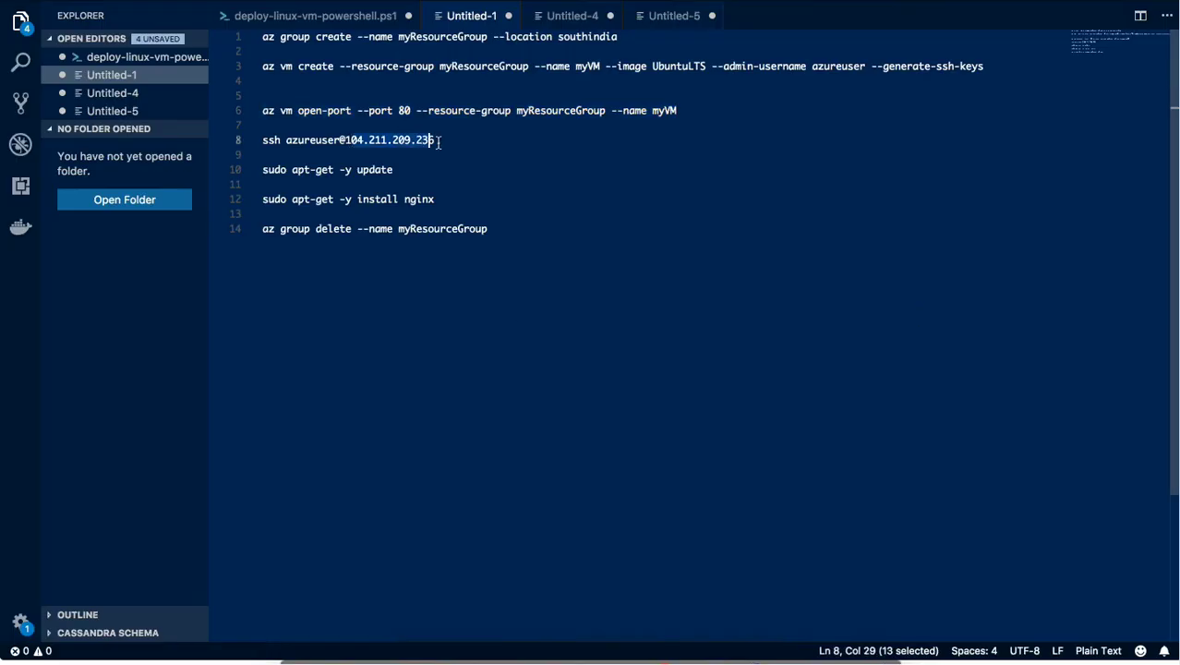
key("super+v")
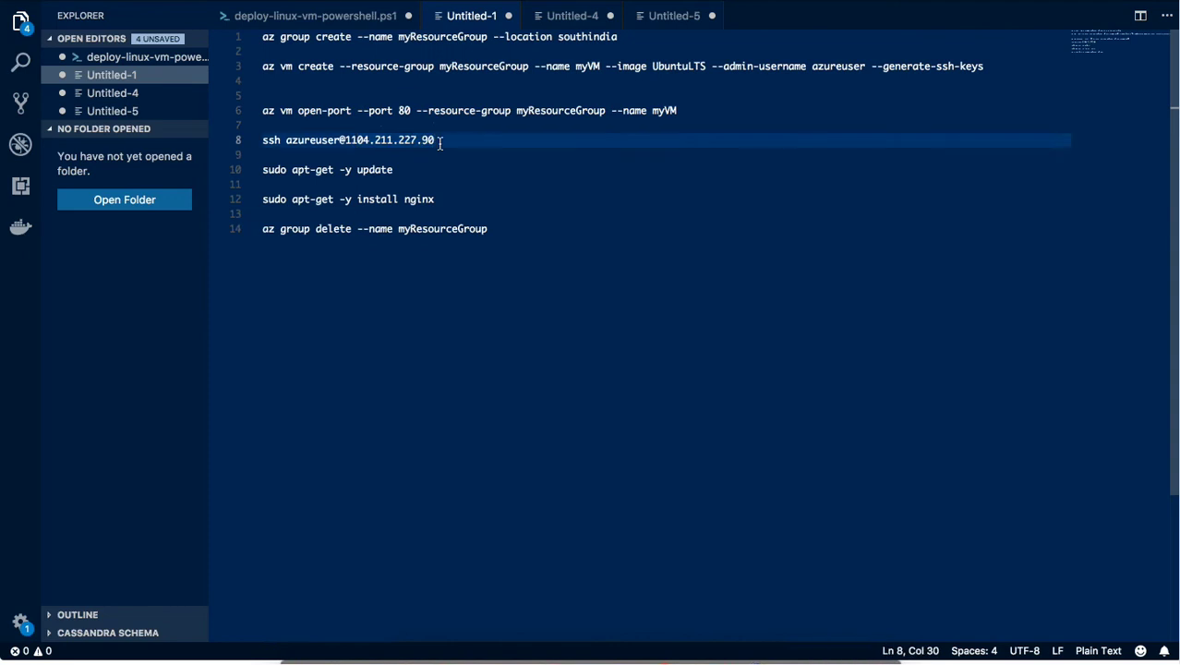
left_click(353, 140)
key("BackSpace")
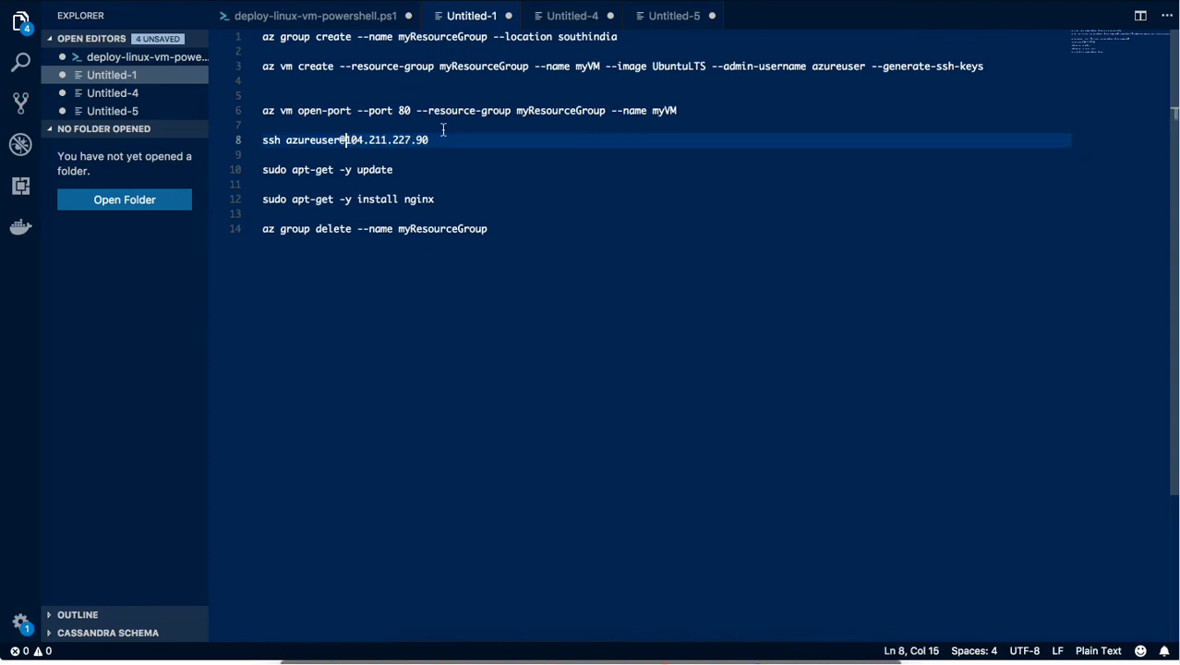
left_click_drag(440, 139, 246, 143)
key("super+Tab")
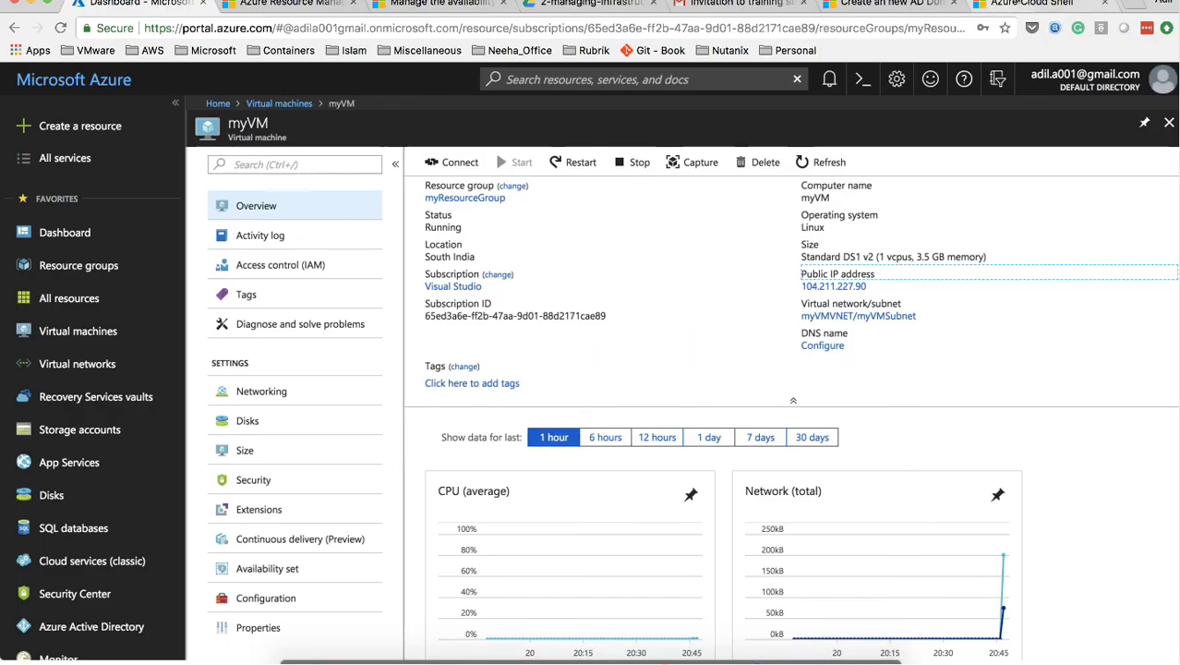
left_click(1031, 3)
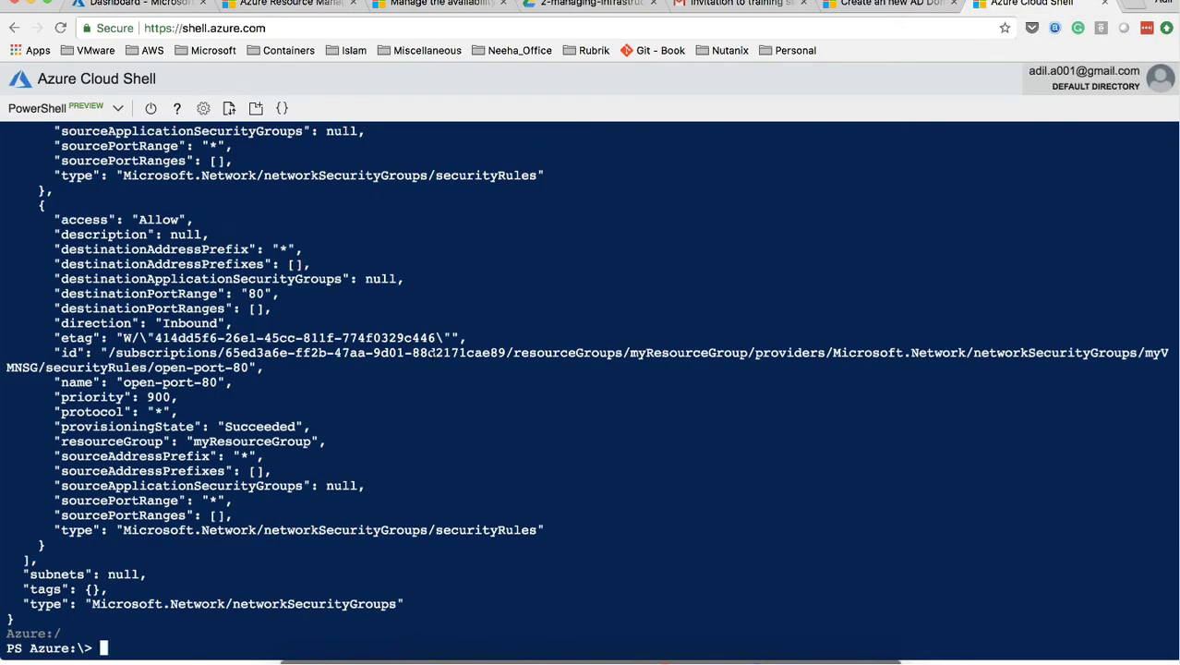
key("super+v")
key("Return")
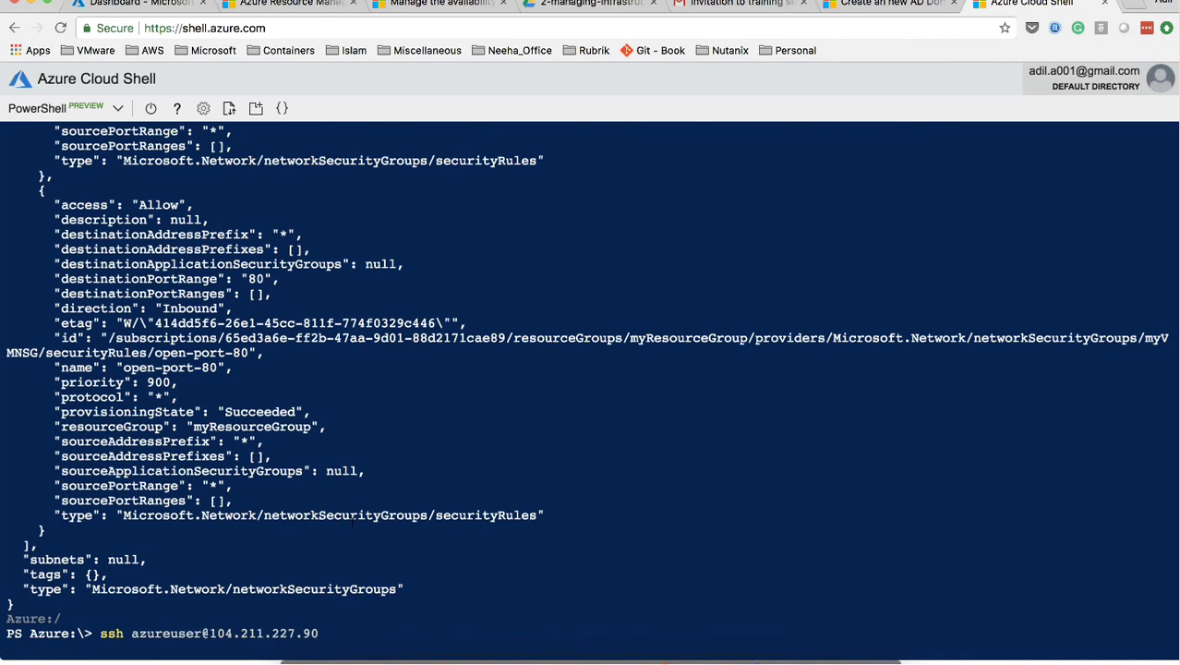
type("yes")
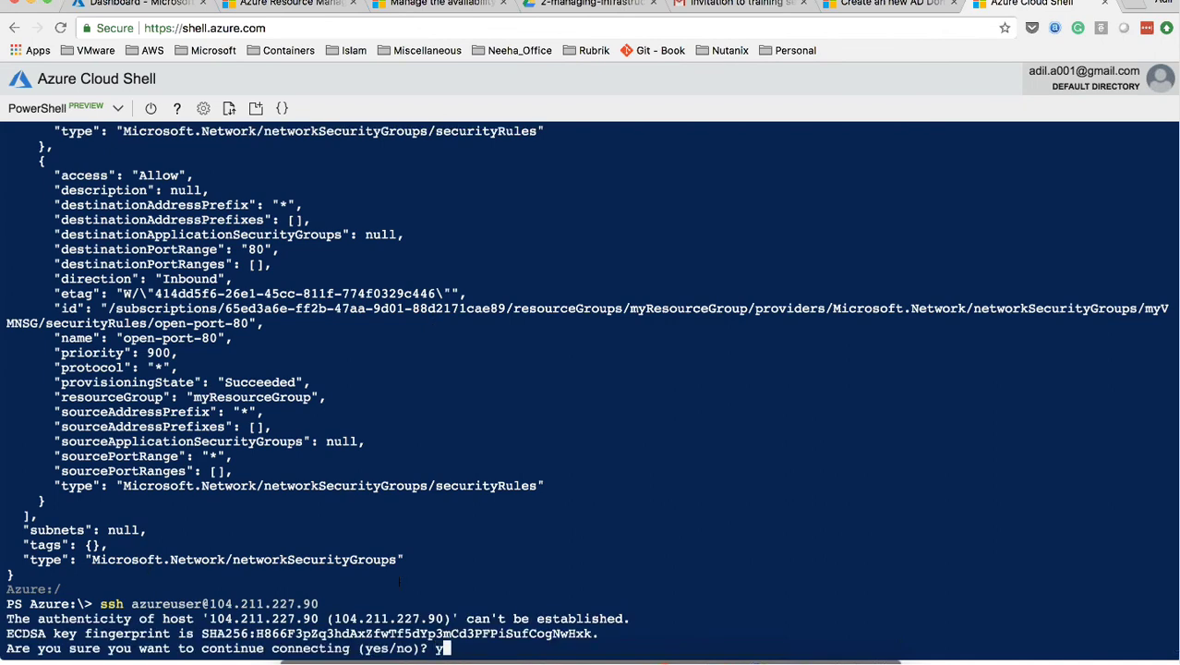
key("Return")
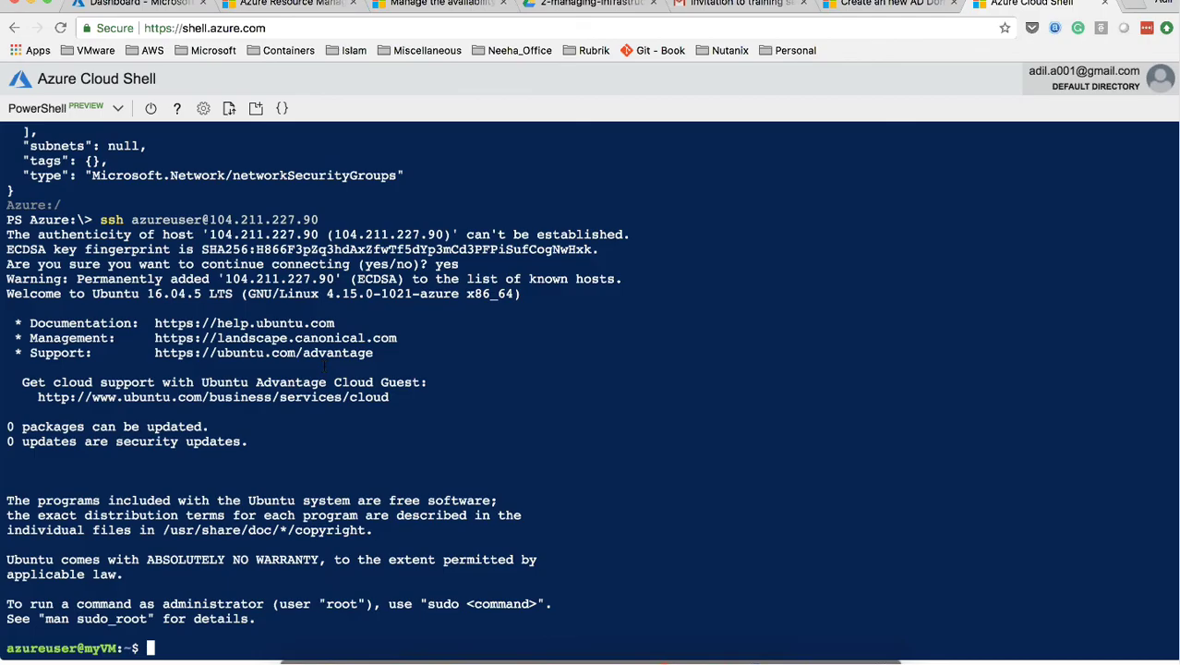
Run ifconfig on myVM and highlight the private IP address of eth0
type("ifconfig")
key("Return")
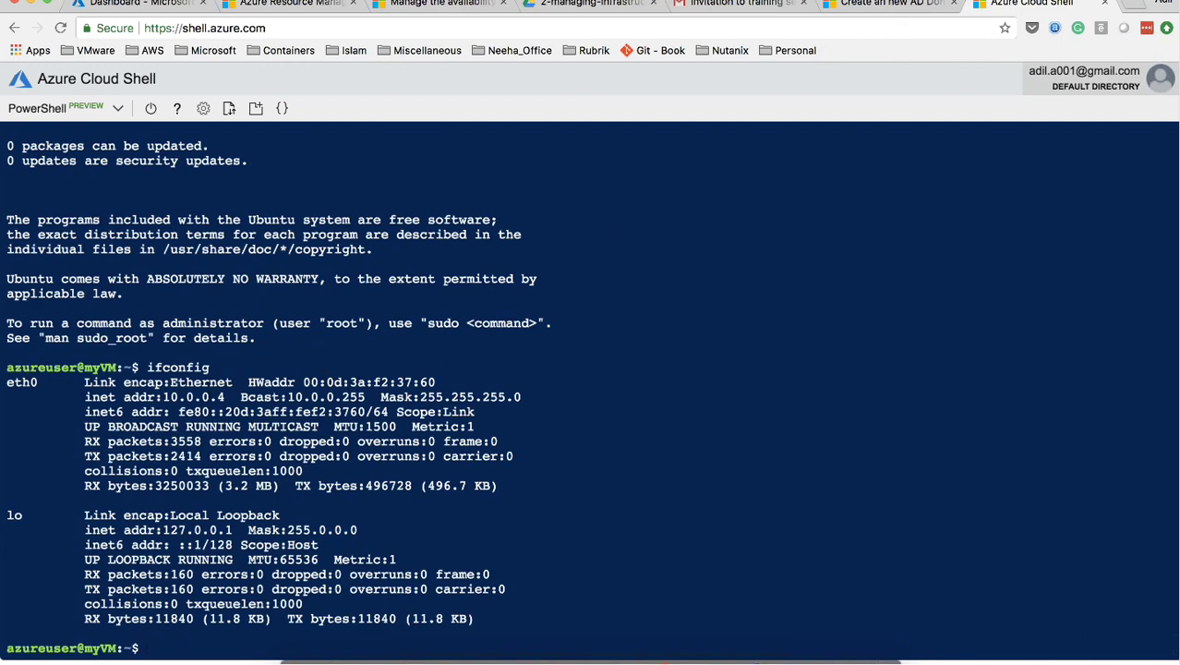
left_click_drag(123, 397, 225, 397)
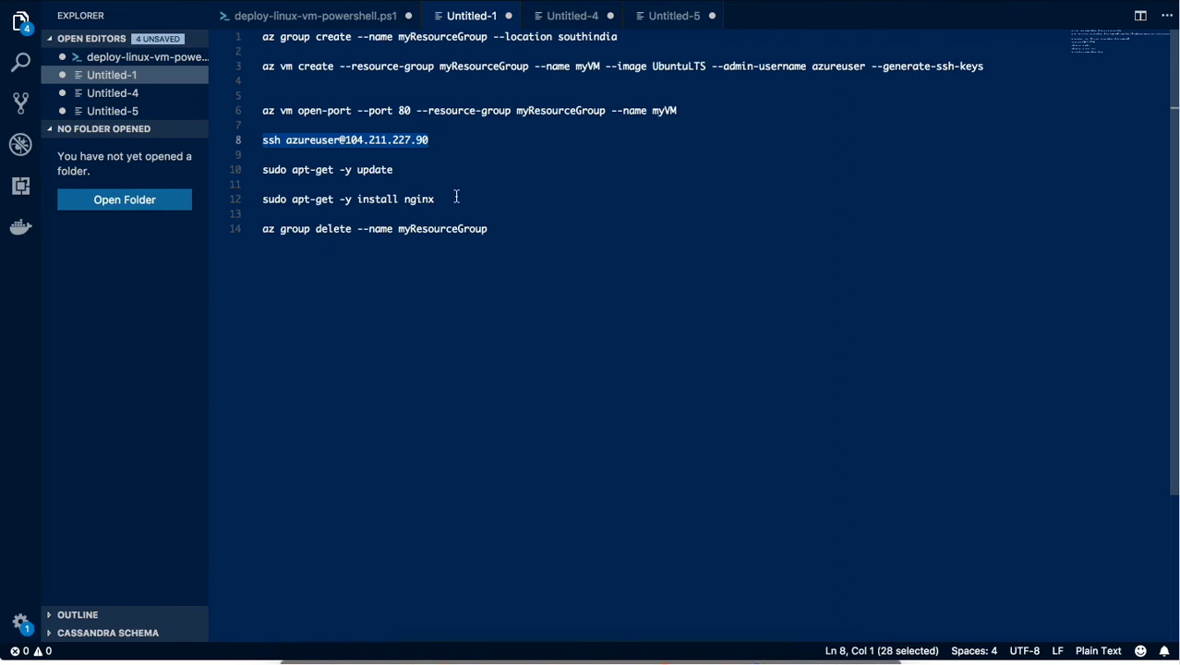
Copy "sudo apt-get -y install nginx" from the Untitled-1 notes and run it in the SSH session on myVM
left_click_drag(453, 198, 263, 205)
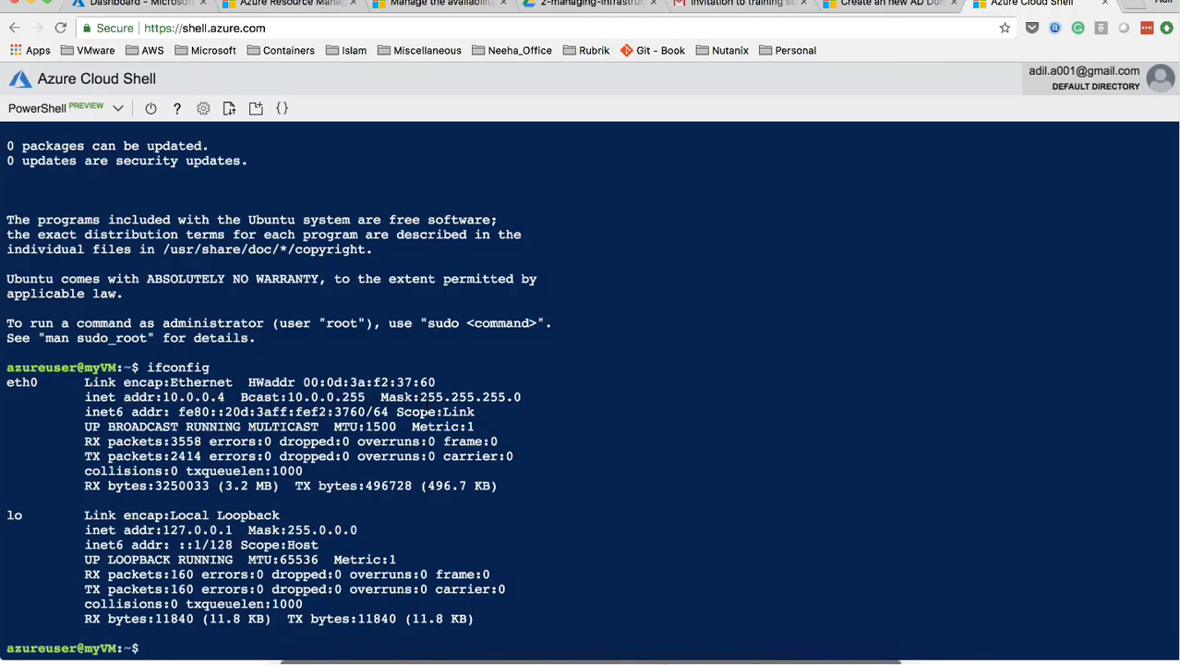
key("super+v")
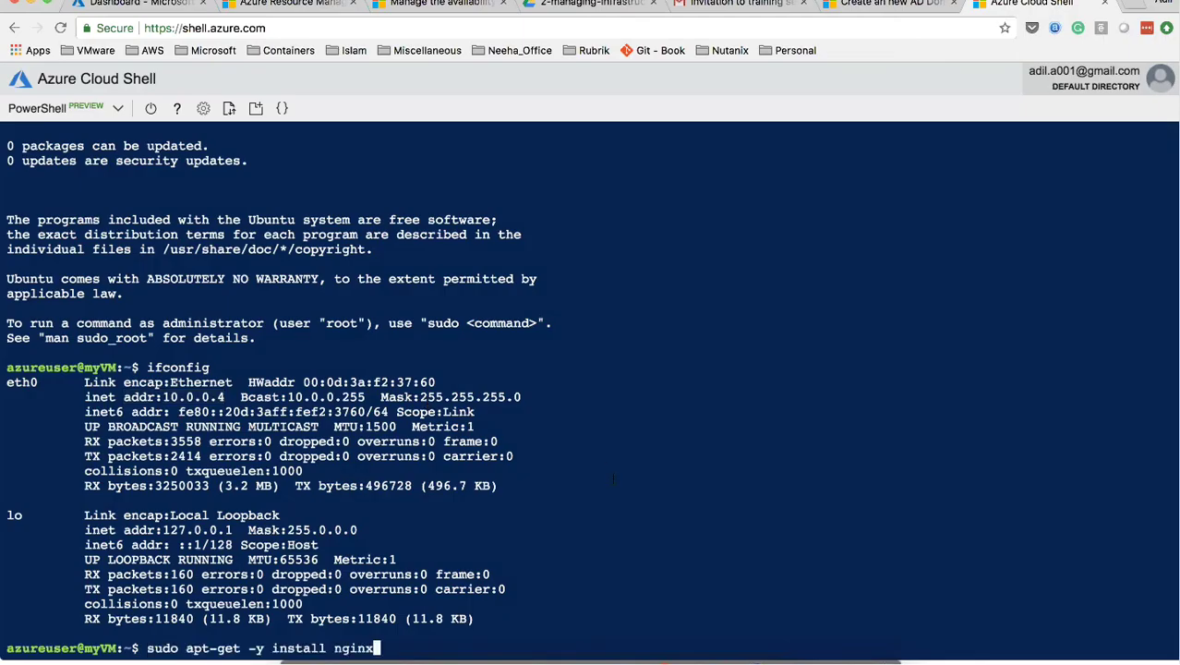
key("Return")
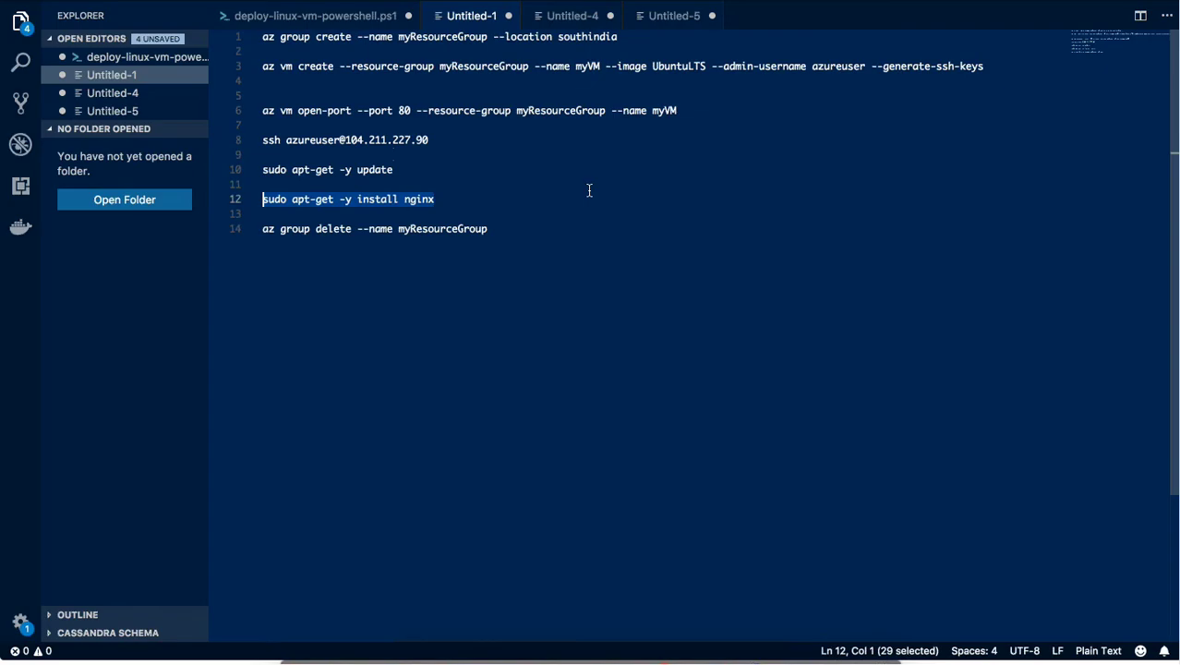
left_click_drag(346, 139, 450, 144)
key("super+c")
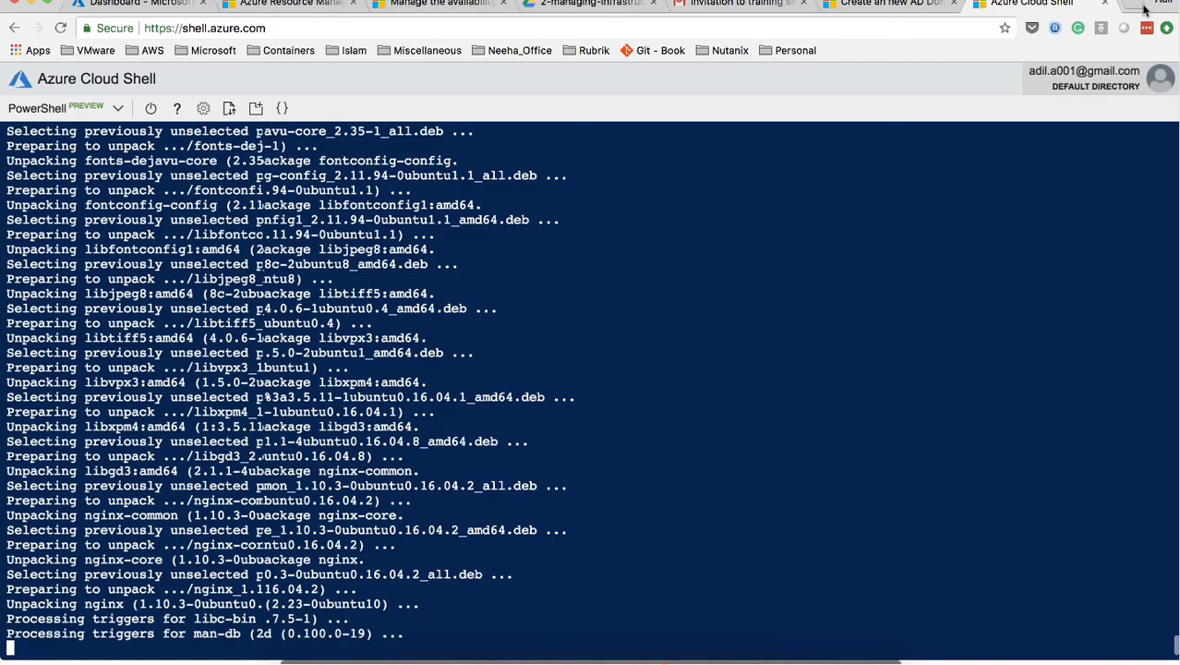
left_click(1143, 10)
type("https")
key("BackSpace")
key("BackSpace")
key("BackSpace")
type("tp")
key("BackSpace")
key("BackSpace")
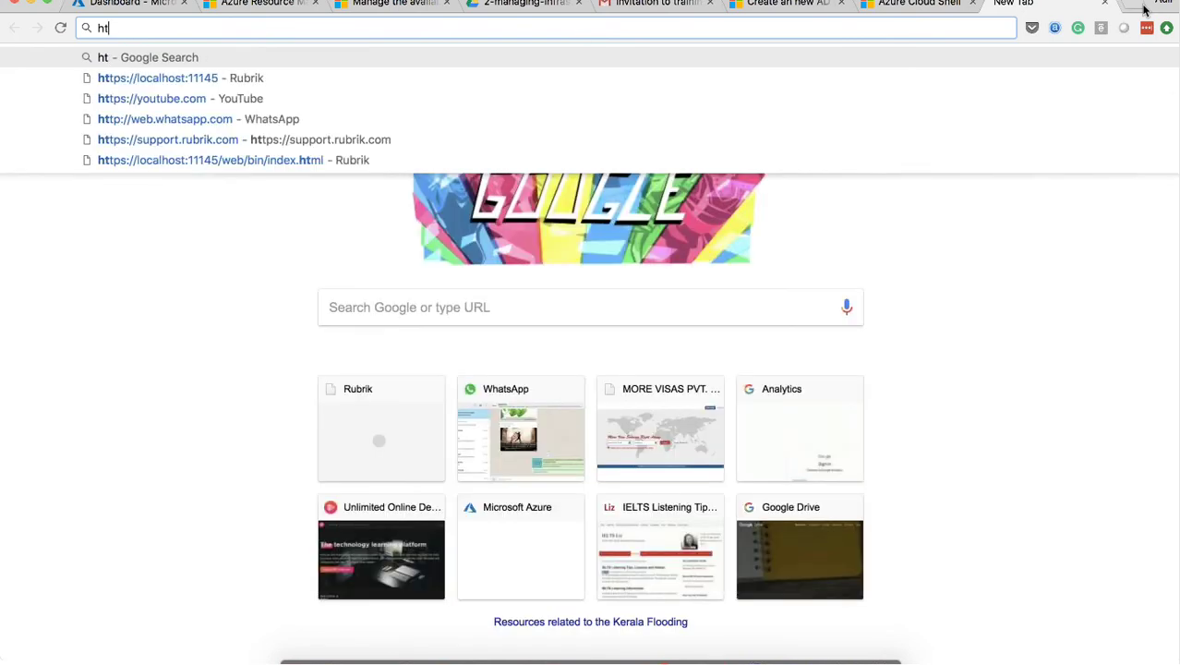
type("tps://")
key("super+v")
key("Return")
Check the nginx installation output in Cloud Shell and return to the tab loading the VM's web page
key("super+Tab")
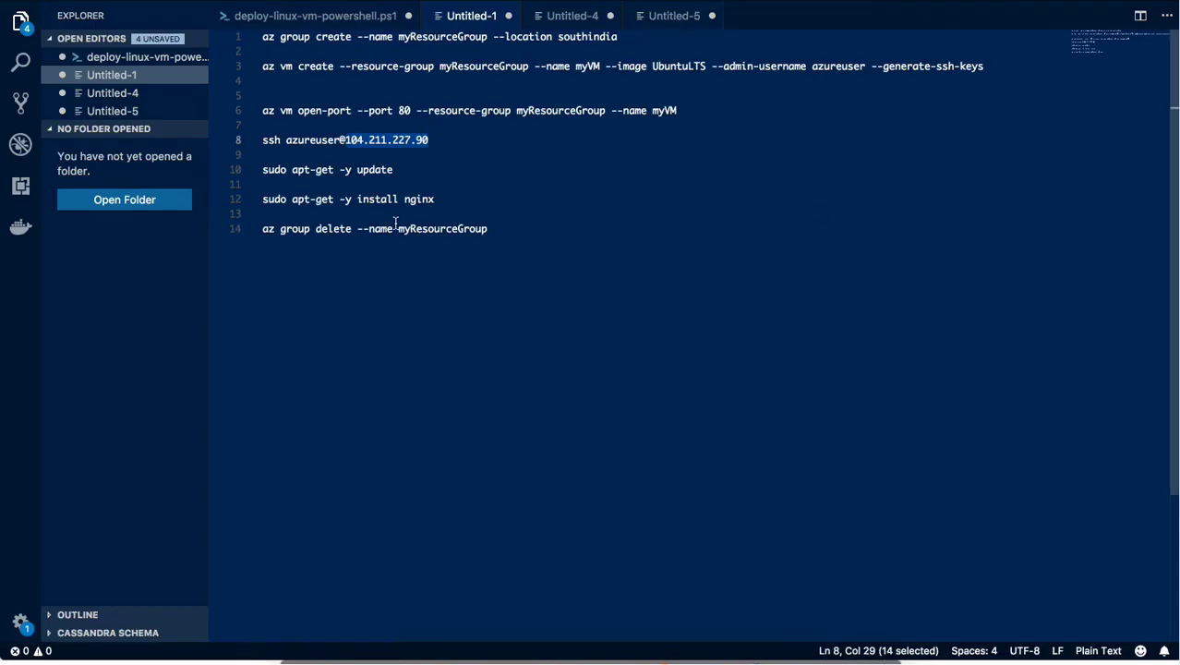
key("super+Tab")
key("ctrl+shift+Tab")
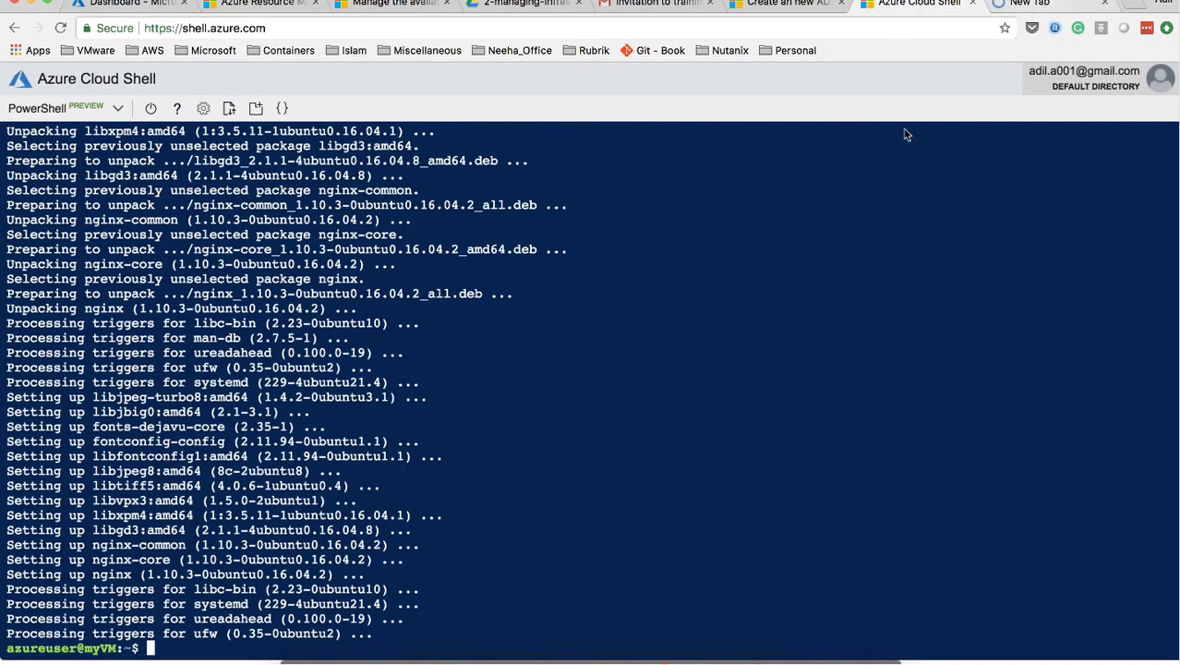
left_click(1033, 6)
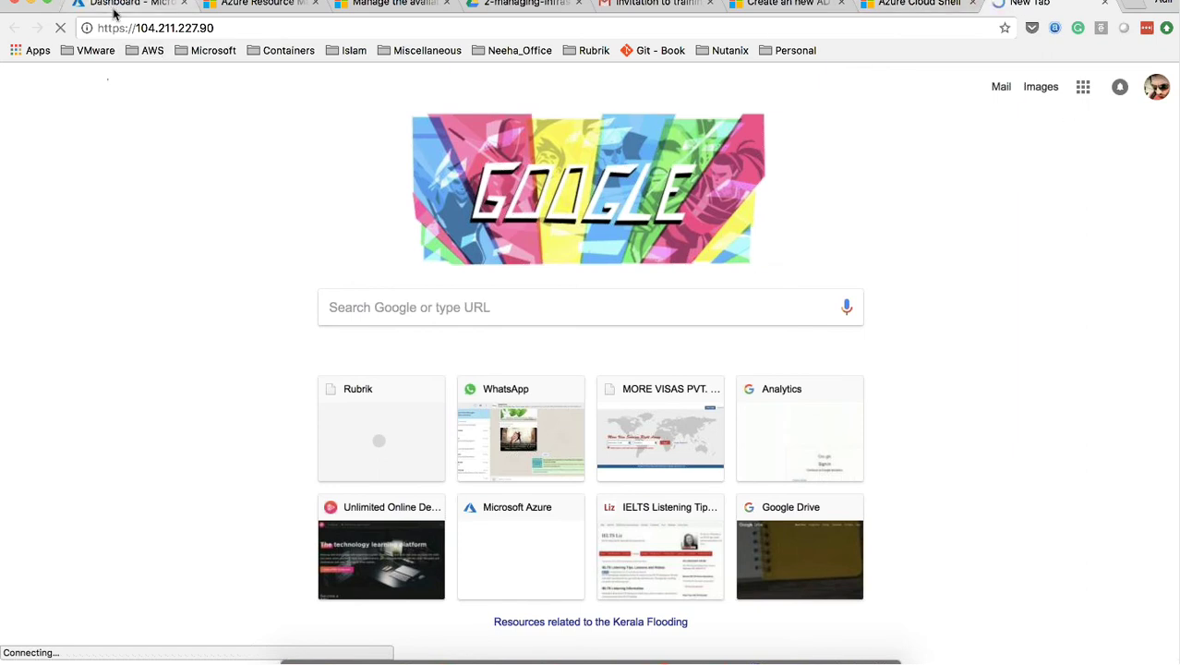
Highlight "az group delete --name myResourceGroup" in the Untitled-1 notes and switch to the presentation slides
key("super+Tab")
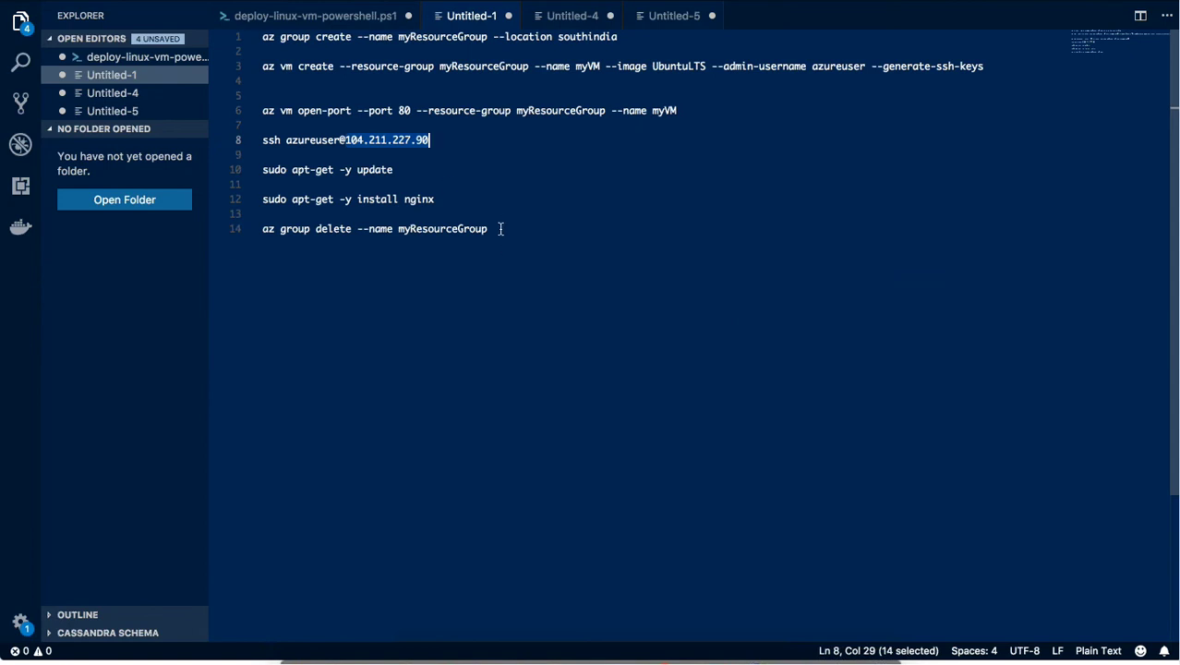
left_click_drag(501, 229, 262, 229)
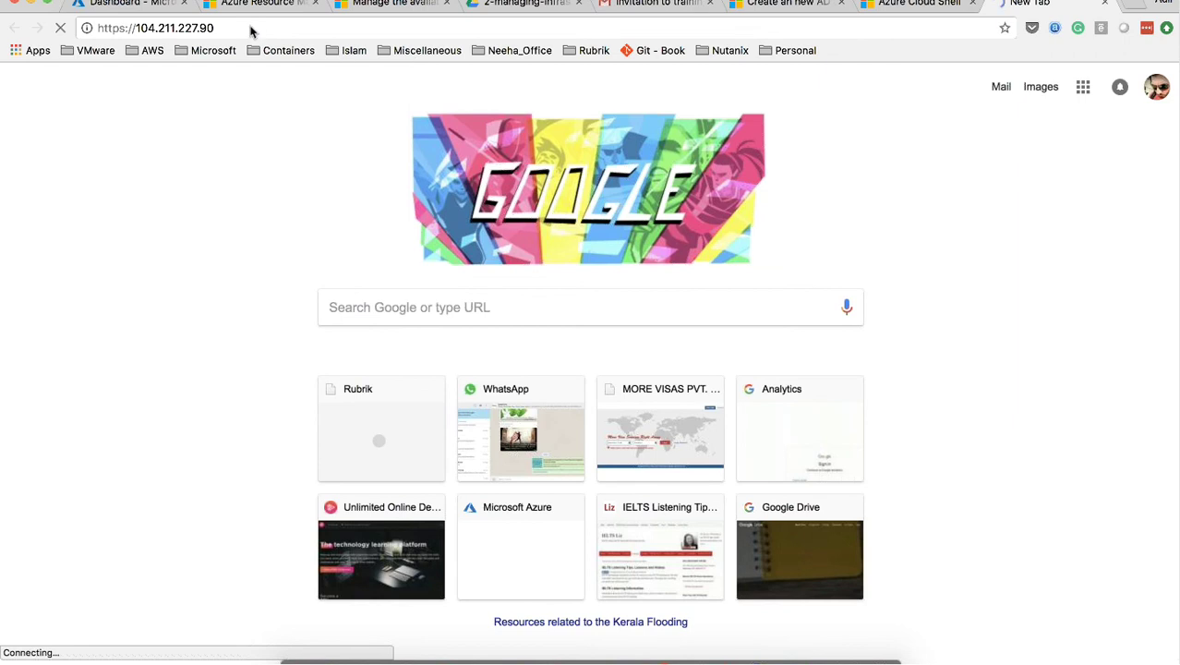
key("super+Tab")
key("super+Tab")
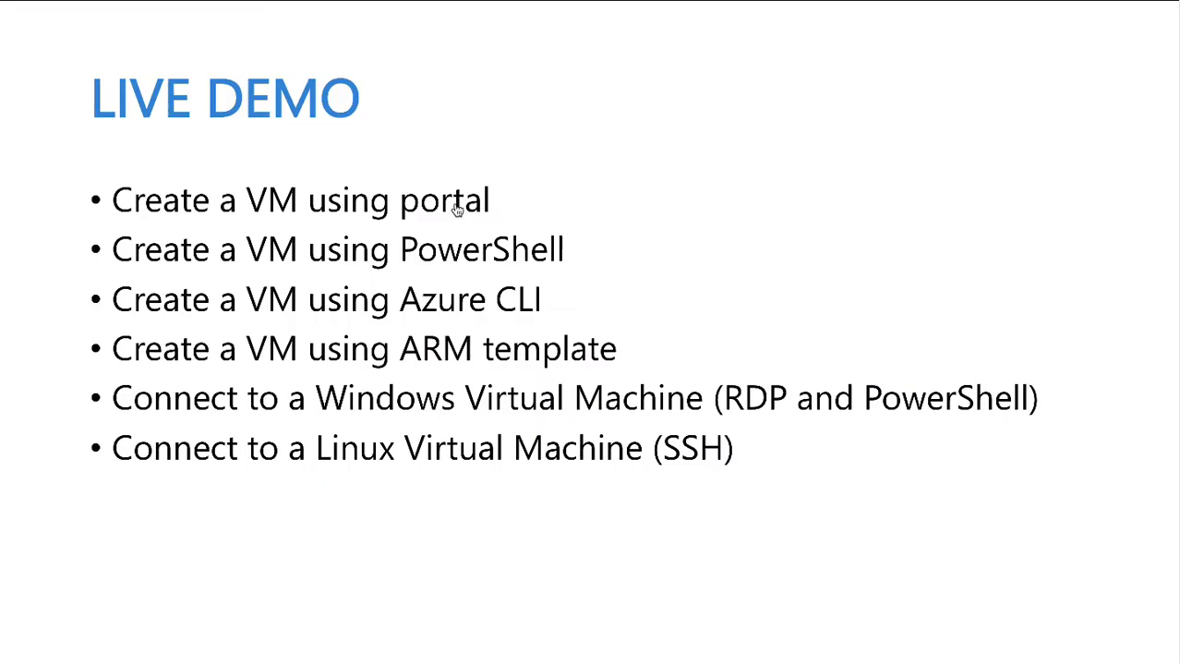
key("Right")
key("Right")
key("Right")
key("Right")
key("Right")
key("Right")
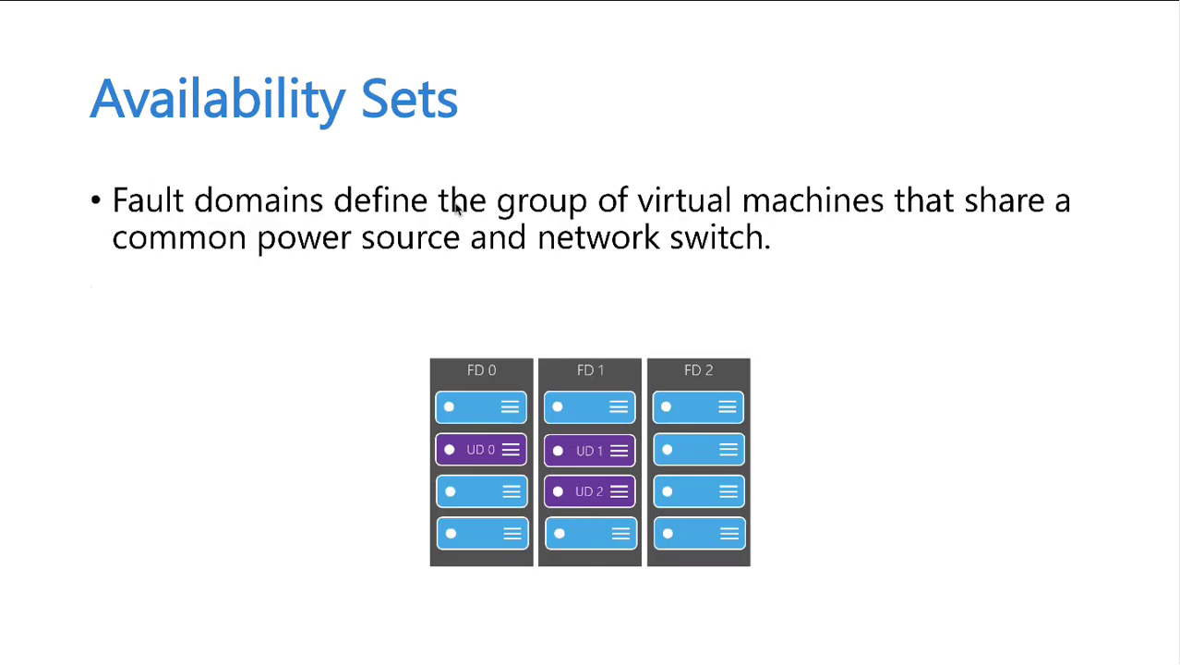
key("Right")
key("Right")
key("Right")
key("Right")
key("Right")
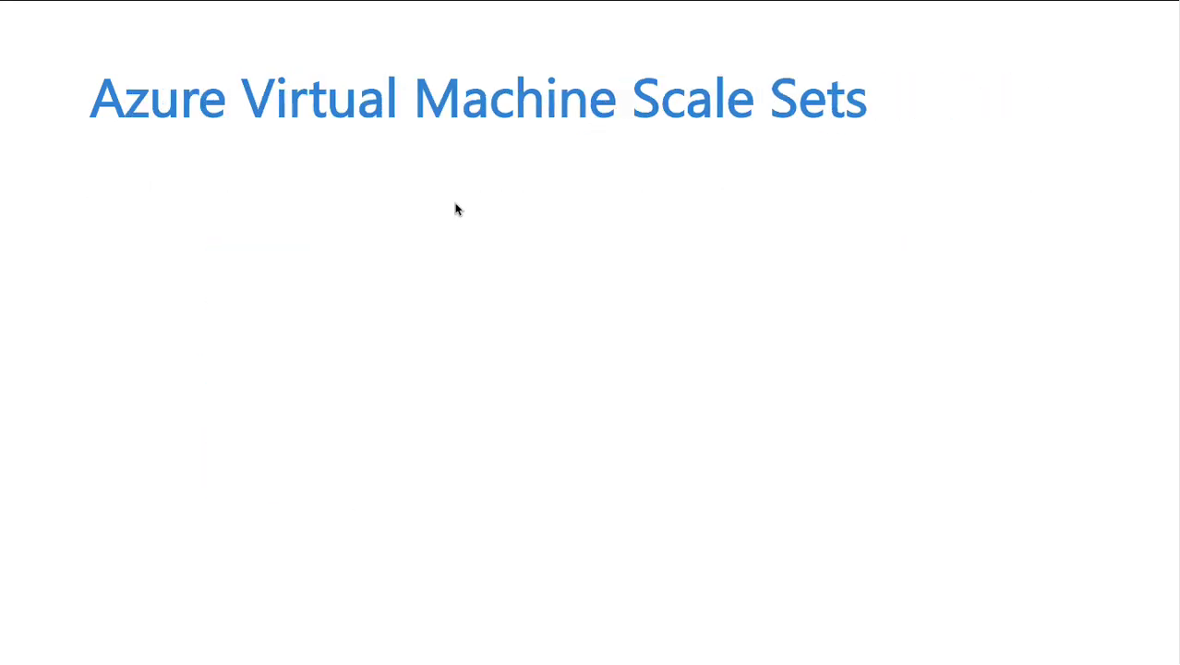
key("Right")
key("Right")
key("Right")
key("Right")
key("Right")
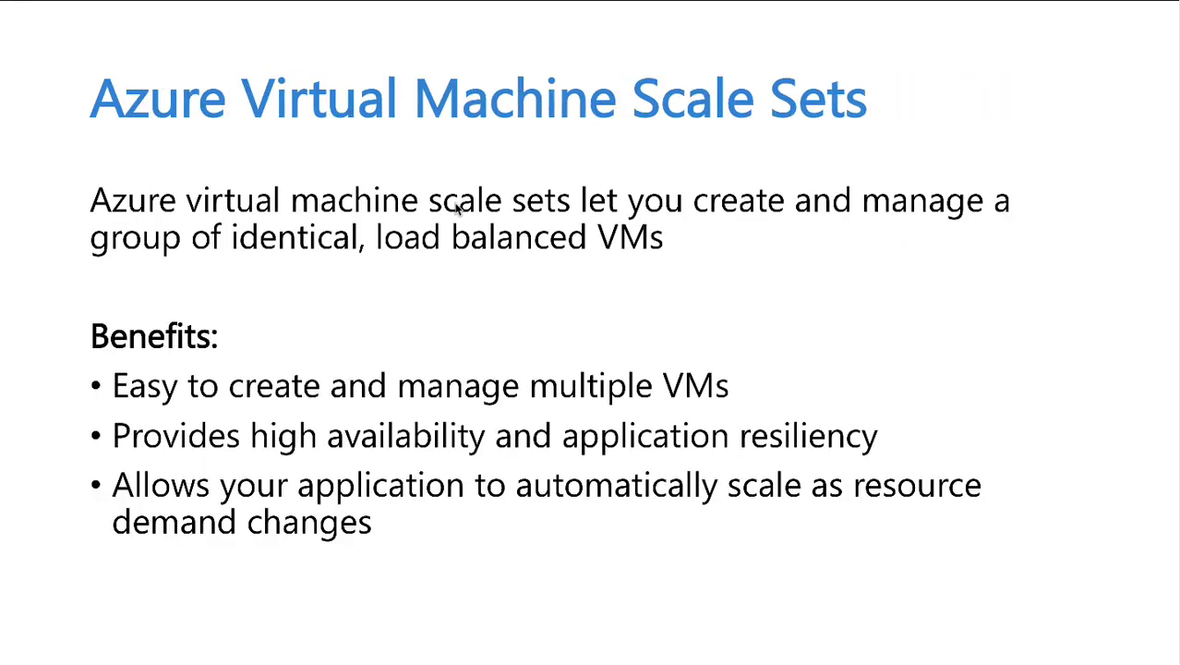
key("Right")
key("Left")
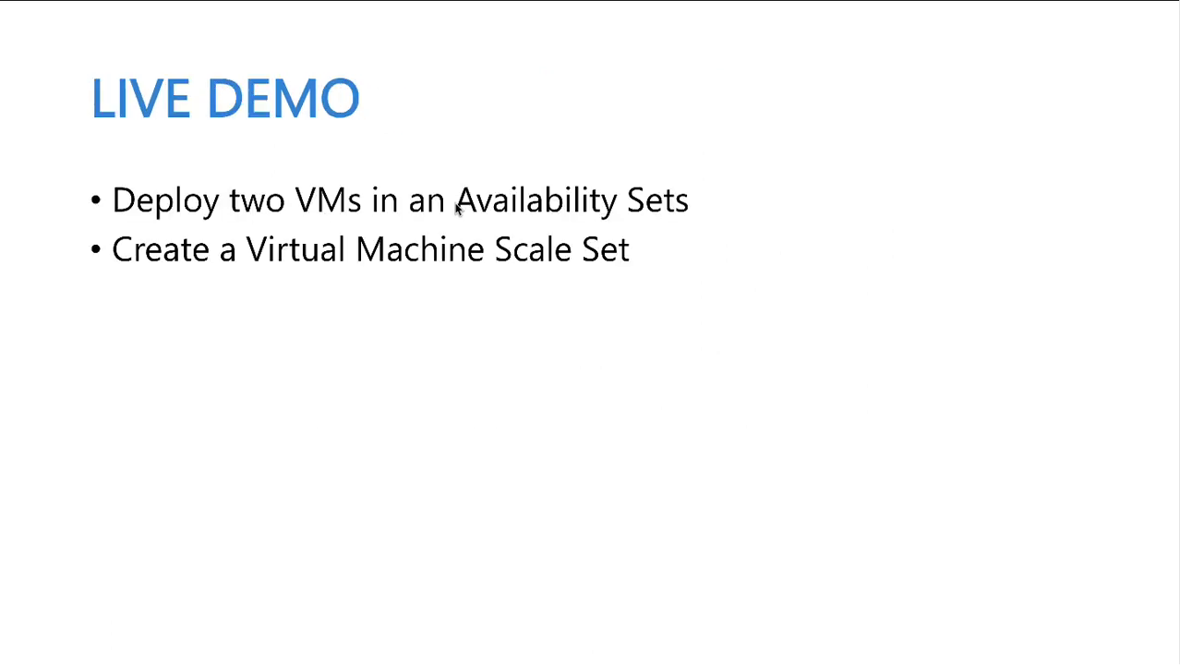
key("Right")
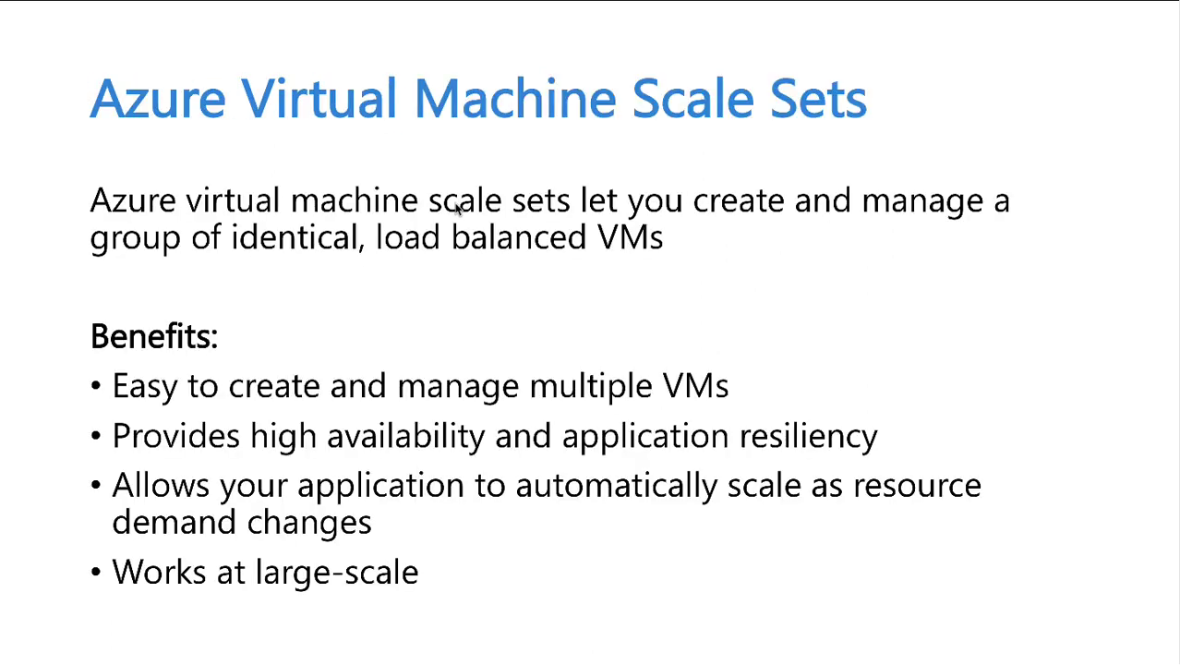
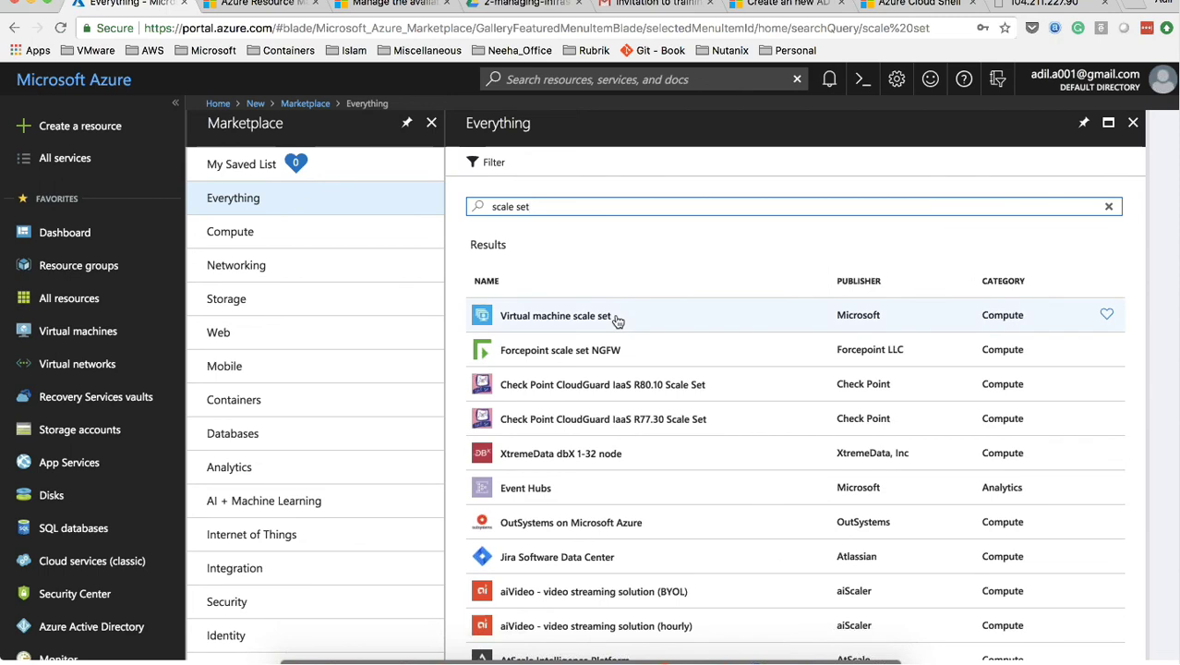
Choose Microsoft's Virtual machine scale set from the Marketplace results and open its creation form
left_click(614, 319)
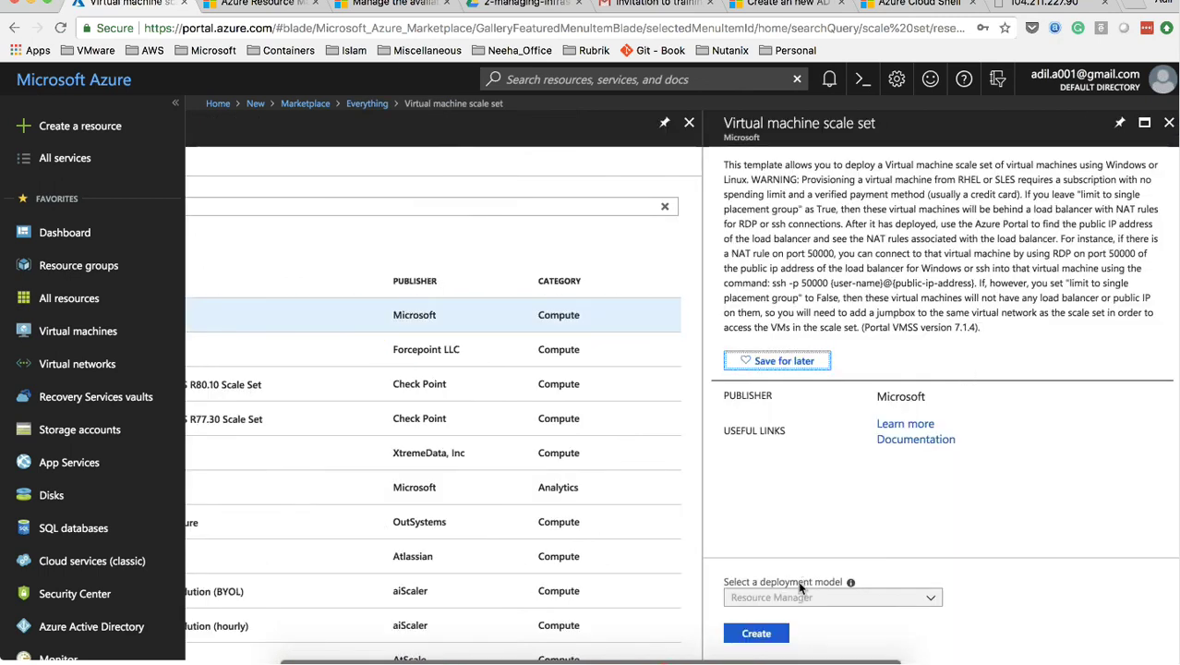
left_click(756, 633)
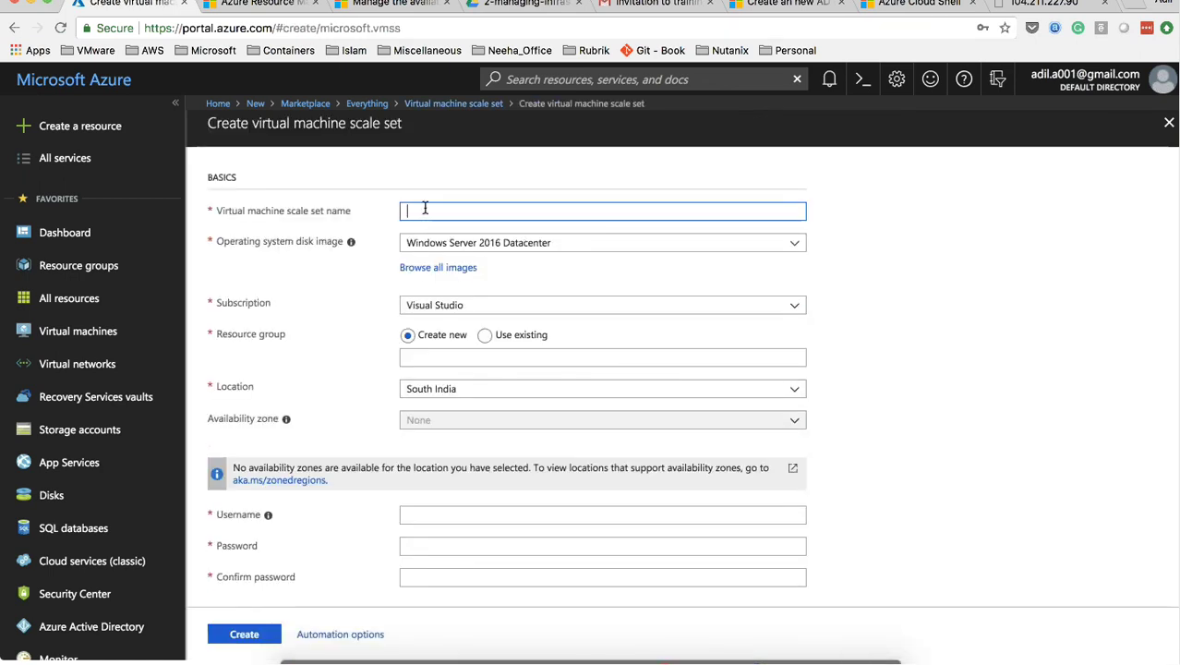
Name the scale set with the account owner's first name followed by "VMSS" and choose the CentOs-based 7.2 operating system disk image
type("VMSS")
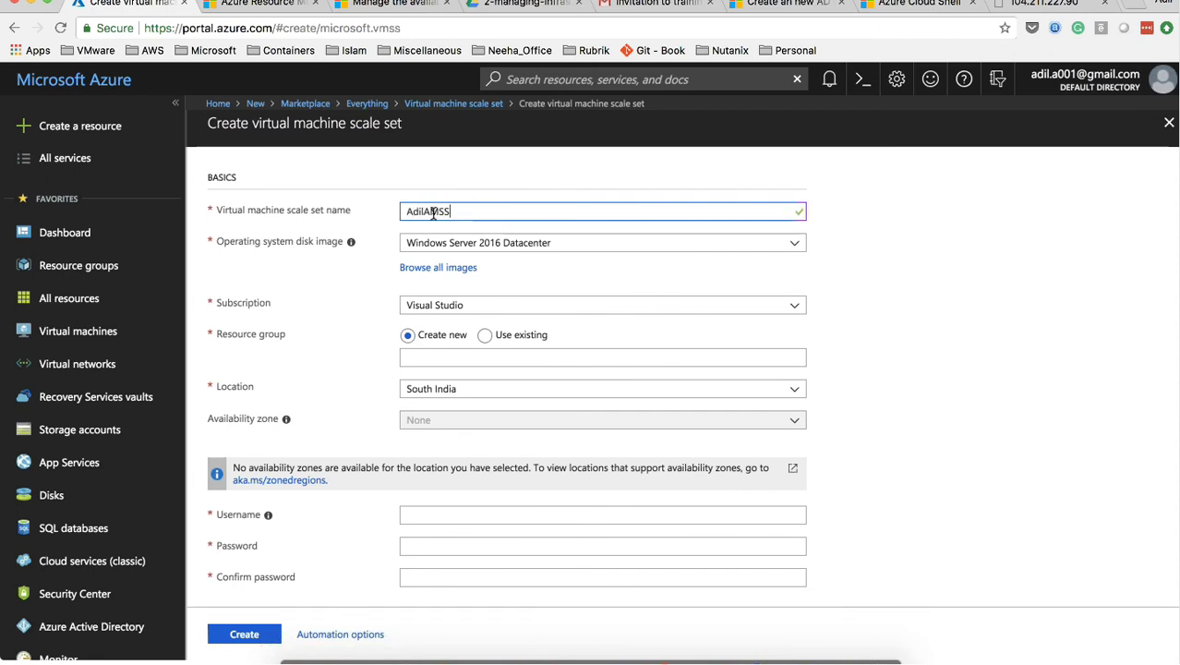
left_click(430, 213)
left_click(790, 246)
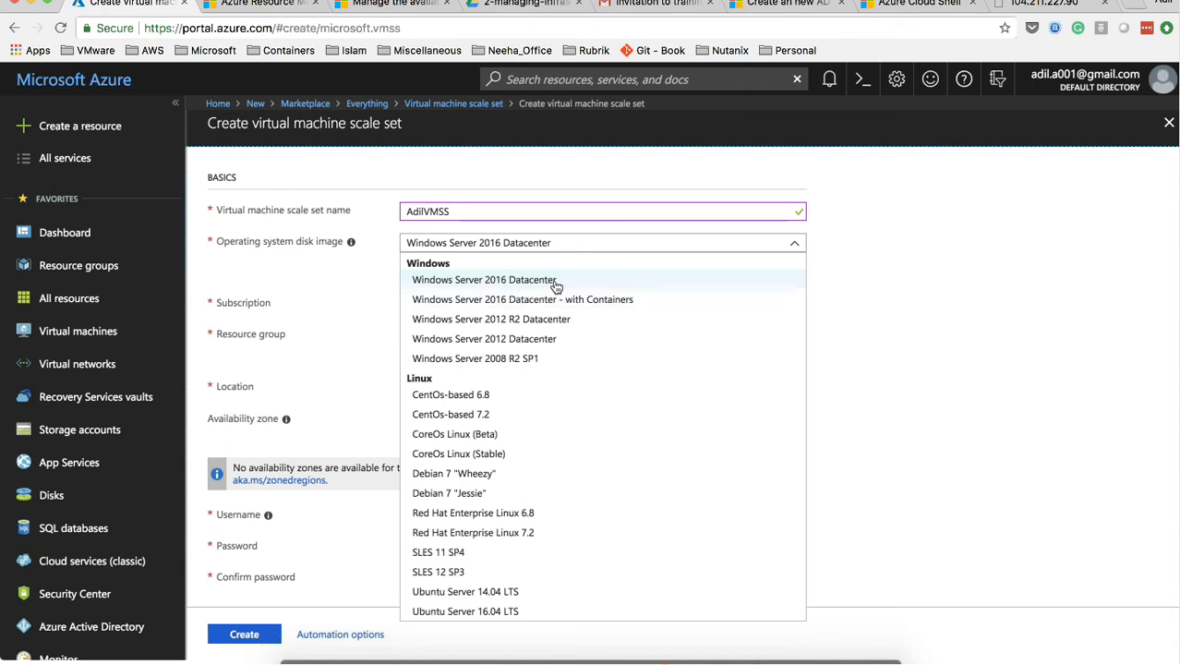
left_click(482, 415)
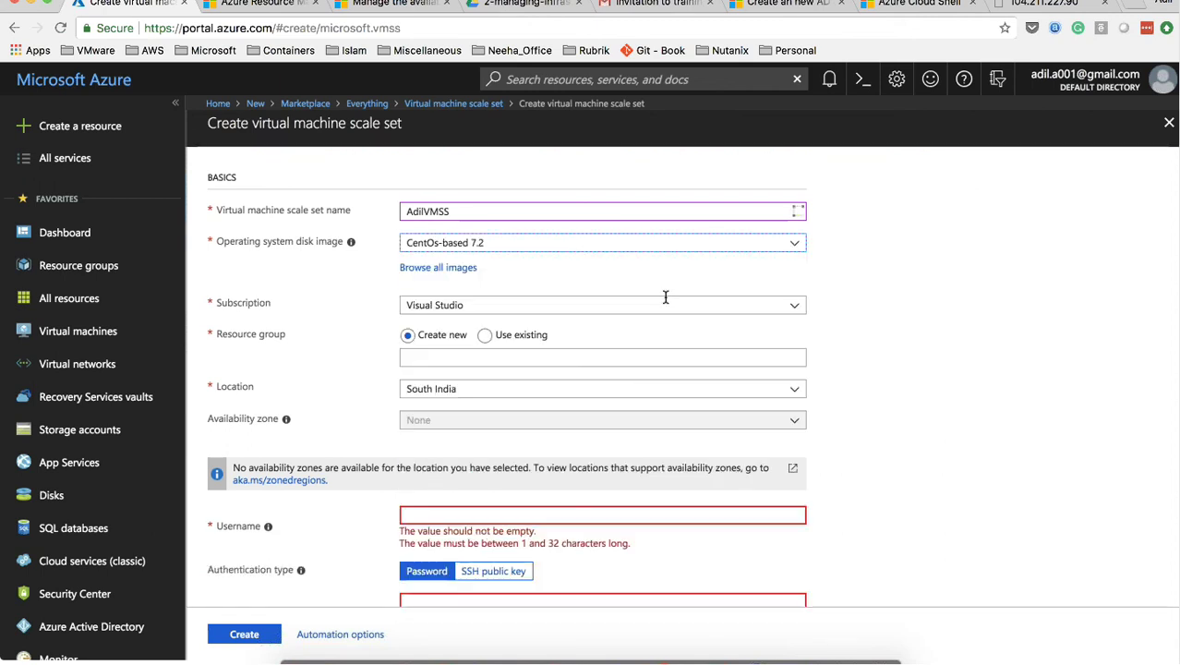
Specify a new resource group named VMSS for the scale set
scroll(699, 293, "down", 1)
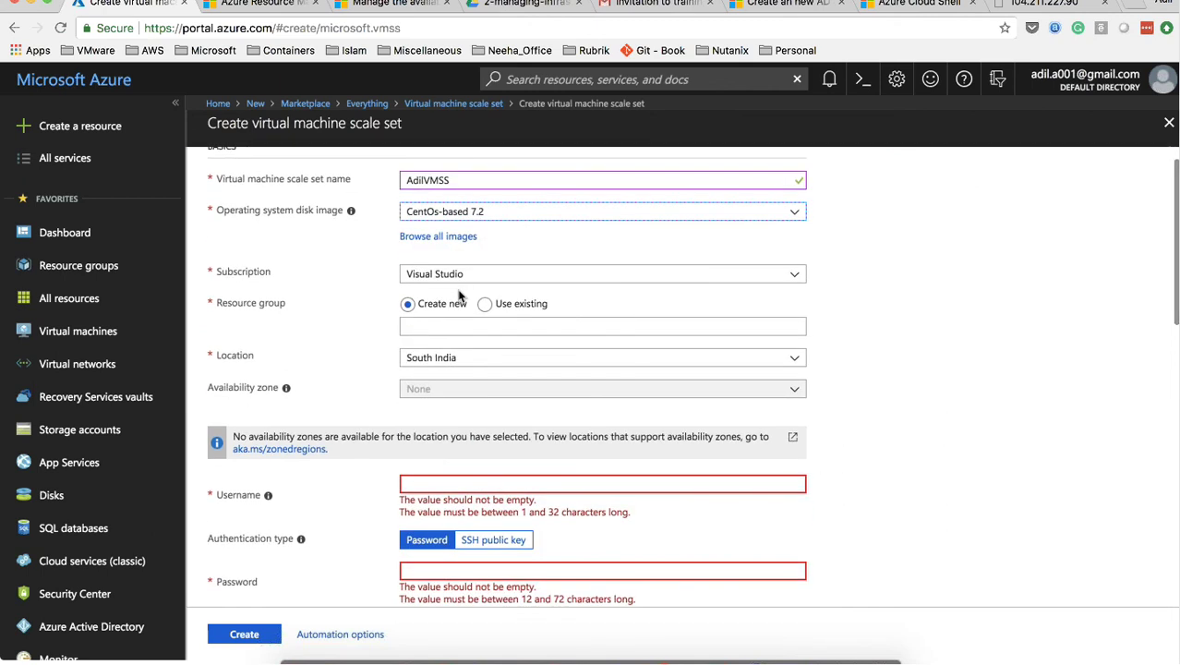
left_click(440, 325)
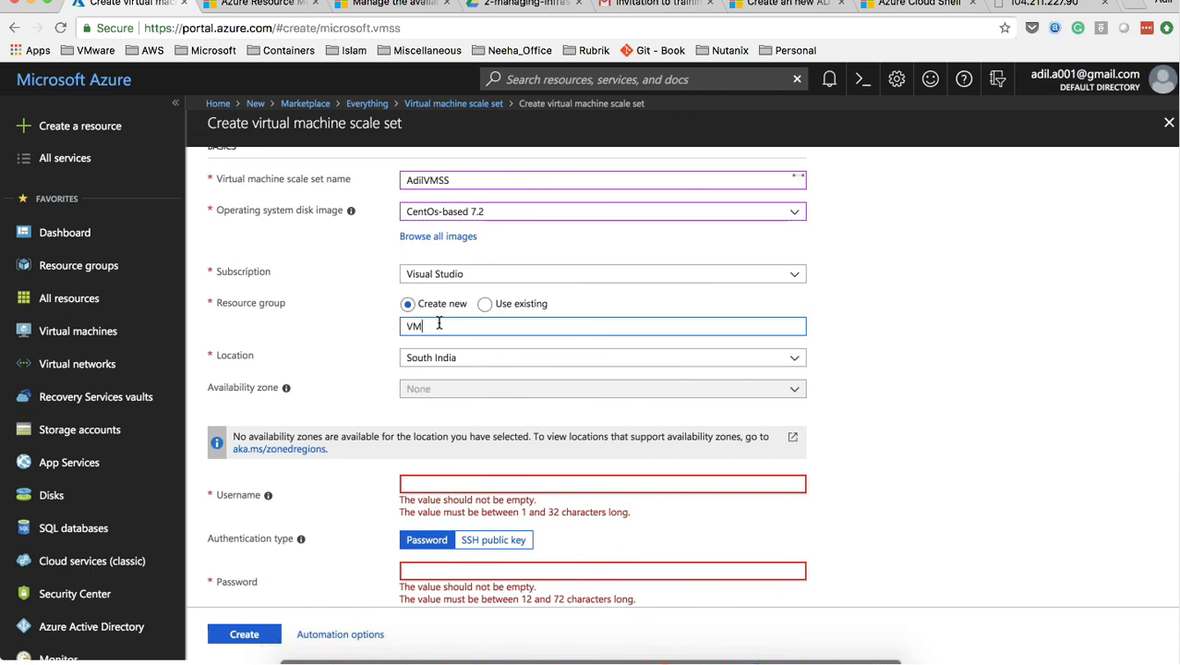
left_click(1128, 343)
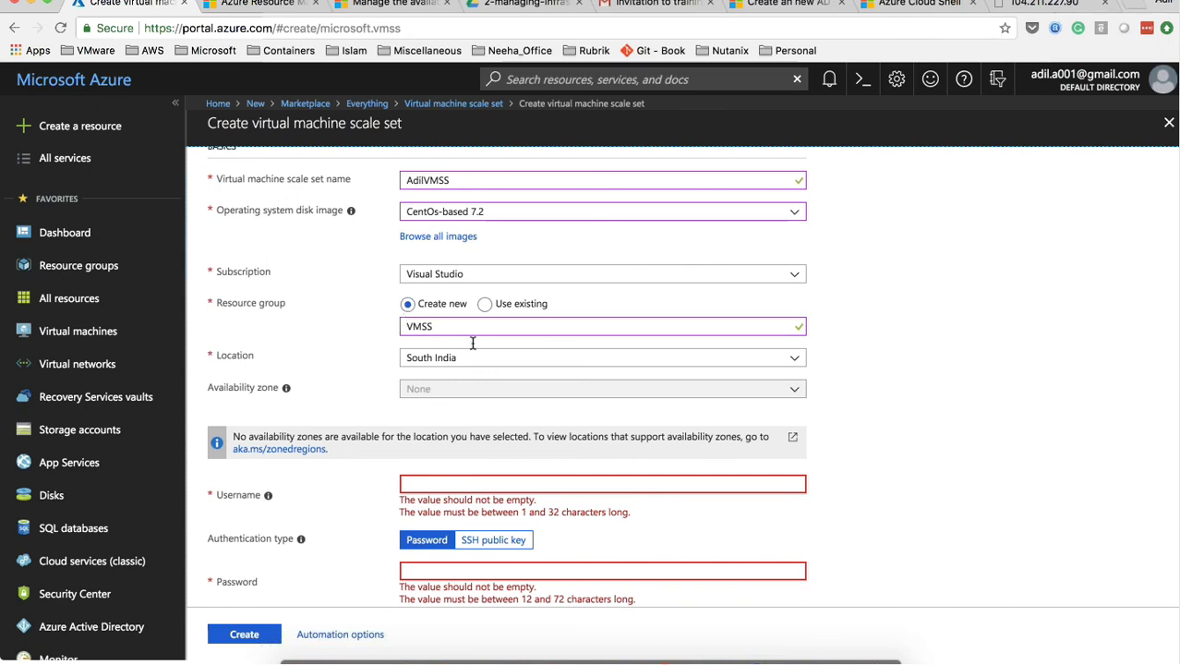
Set the administrator username to AzureAdmin, then enter and confirm the account password
scroll(473, 343, "down", 2)
left_click(463, 395)
type("AzureAdmin")
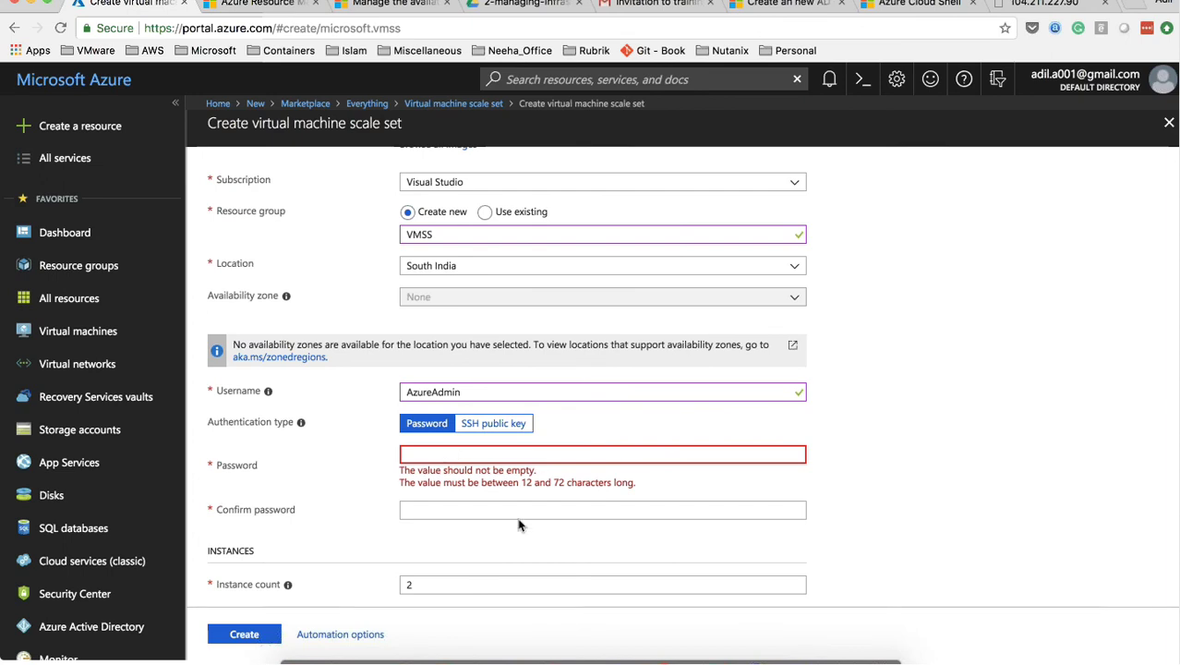
left_click(449, 452)
type("••••••••")
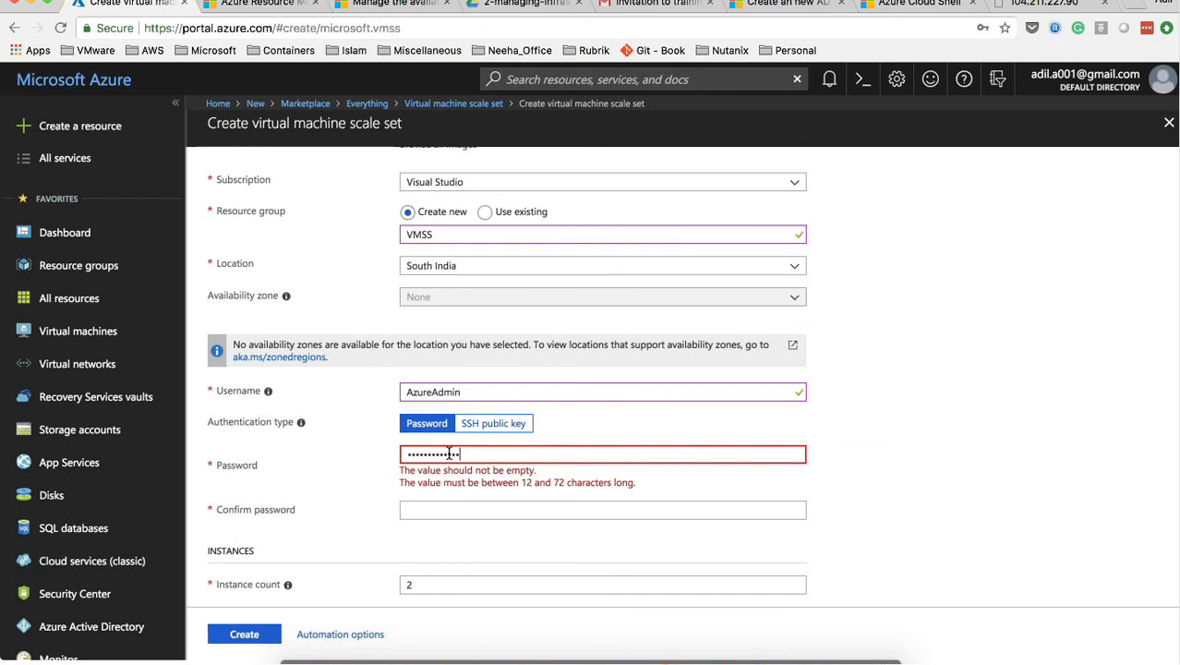
type("••")
key("Tab")
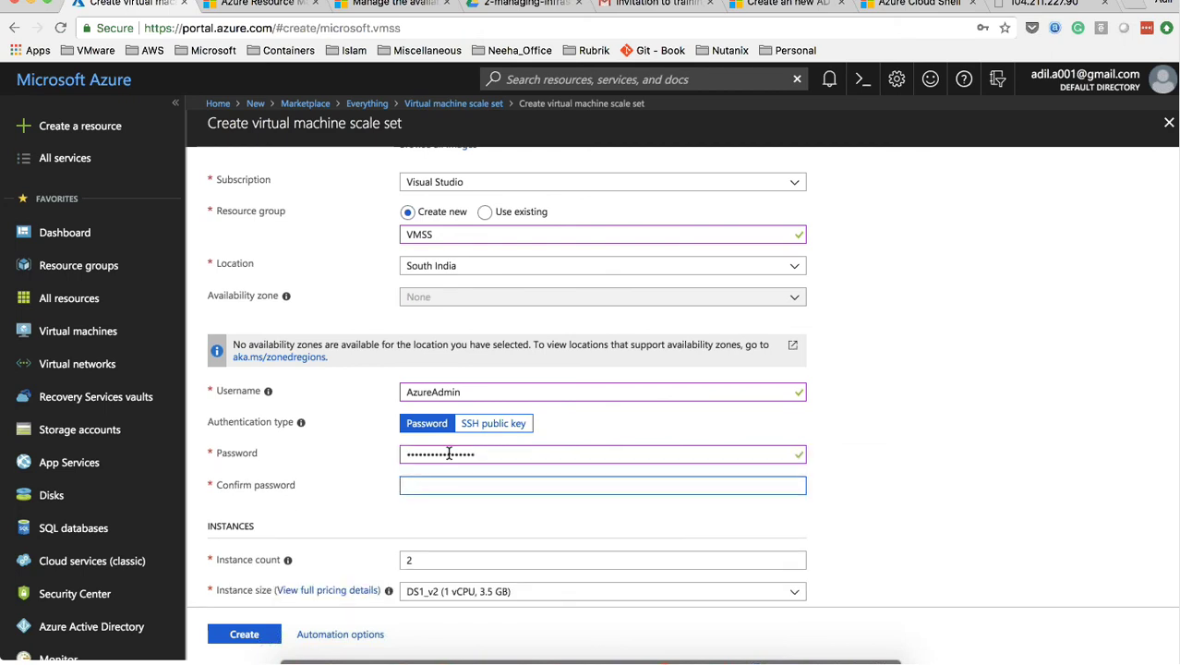
type("••••••••••••••••")
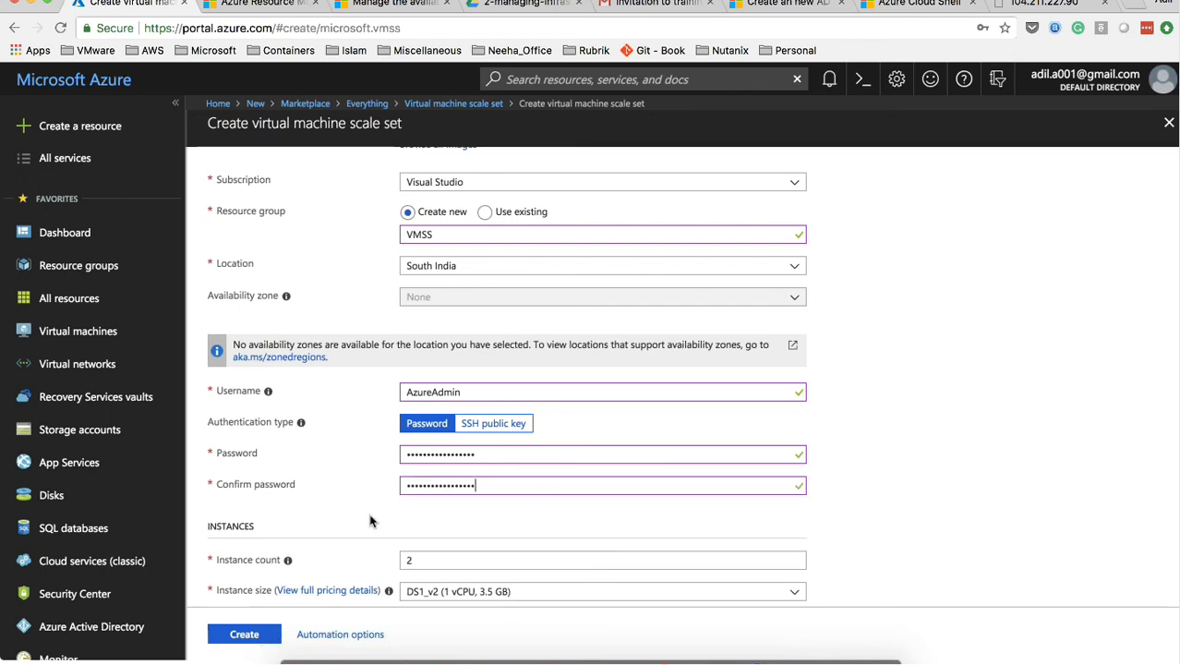
Enable autoscale for the virtual machine scale set
scroll(321, 527, "down", 3)
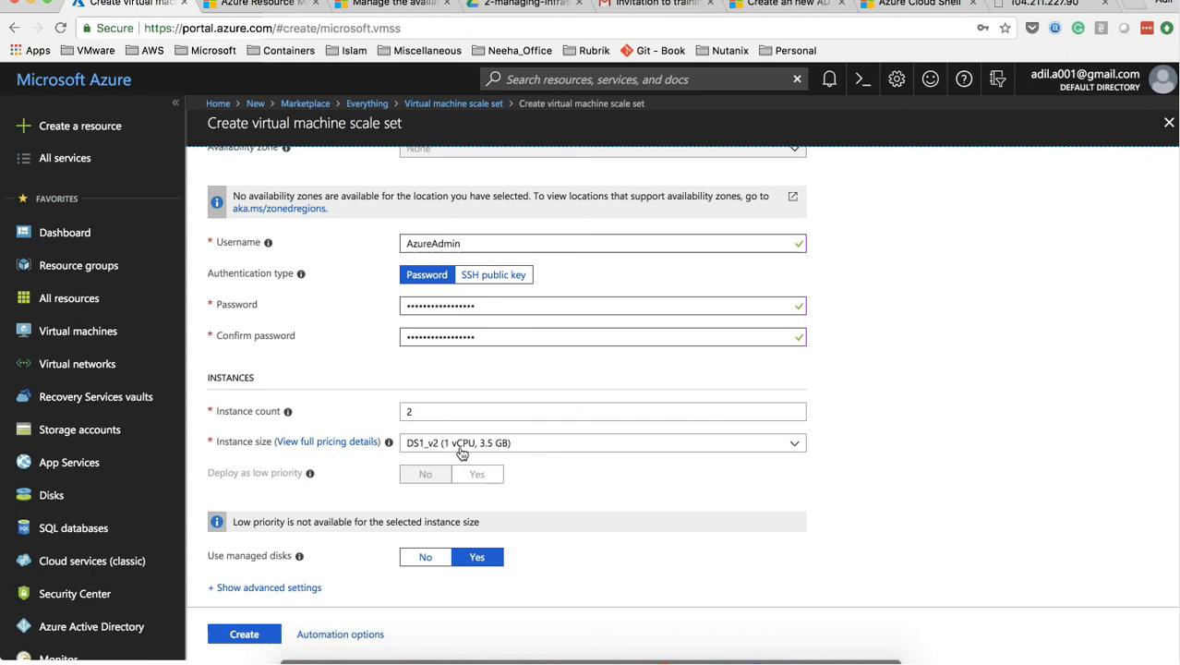
scroll(303, 468, "down", 2)
scroll(480, 393, "down", 2)
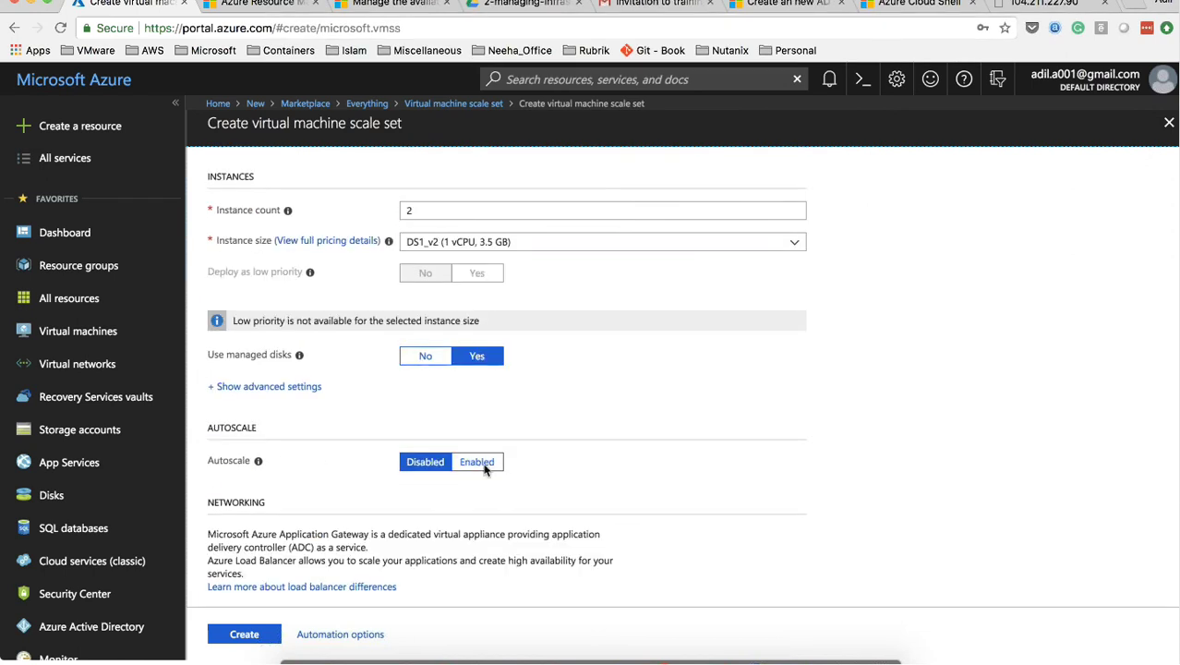
left_click(484, 464)
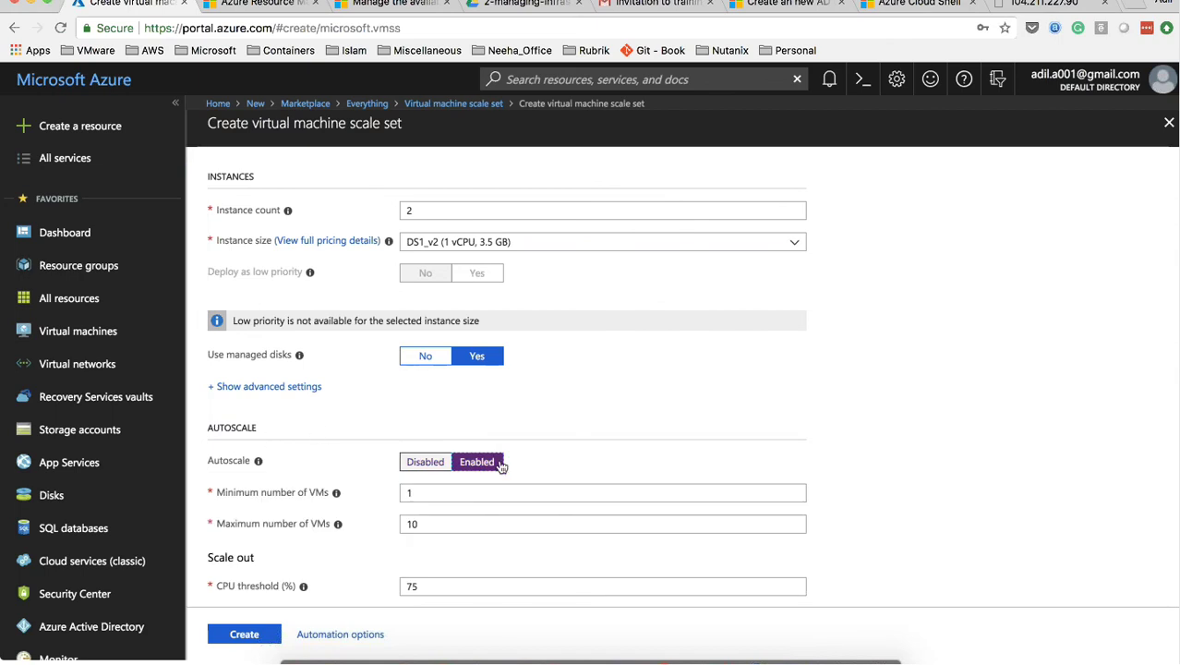
Examine the autoscale minimum and maximum VM counts and the scale-out and scale-in CPU thresholds and VM increments
scroll(339, 416, "down", 1)
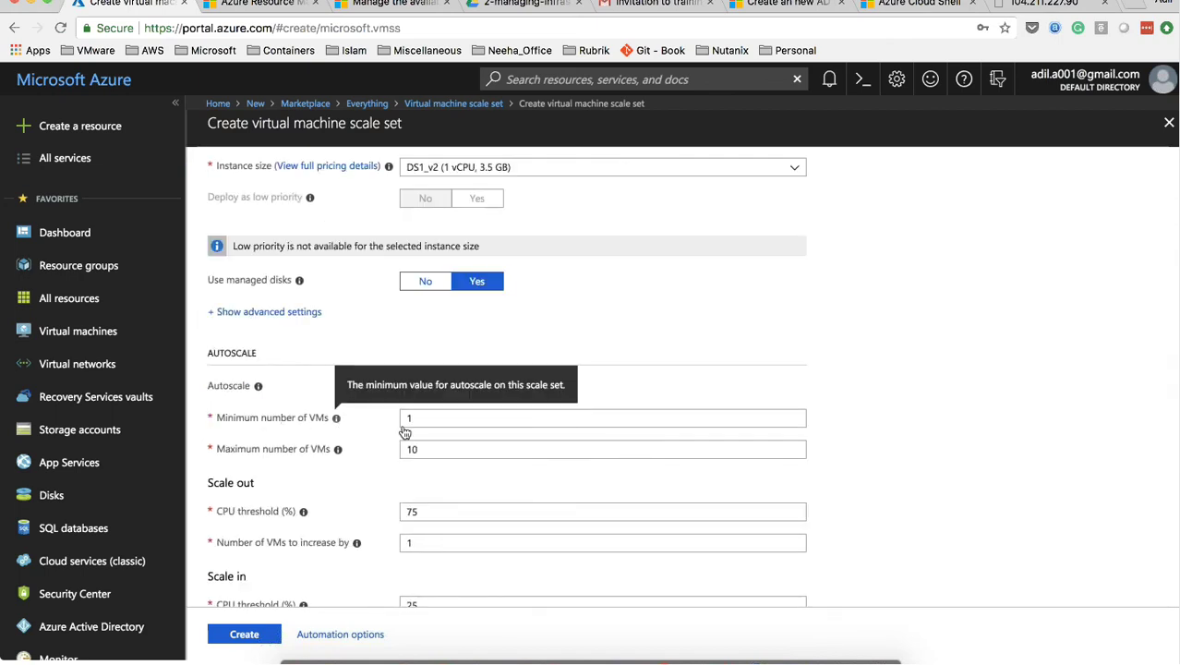
left_click(435, 416)
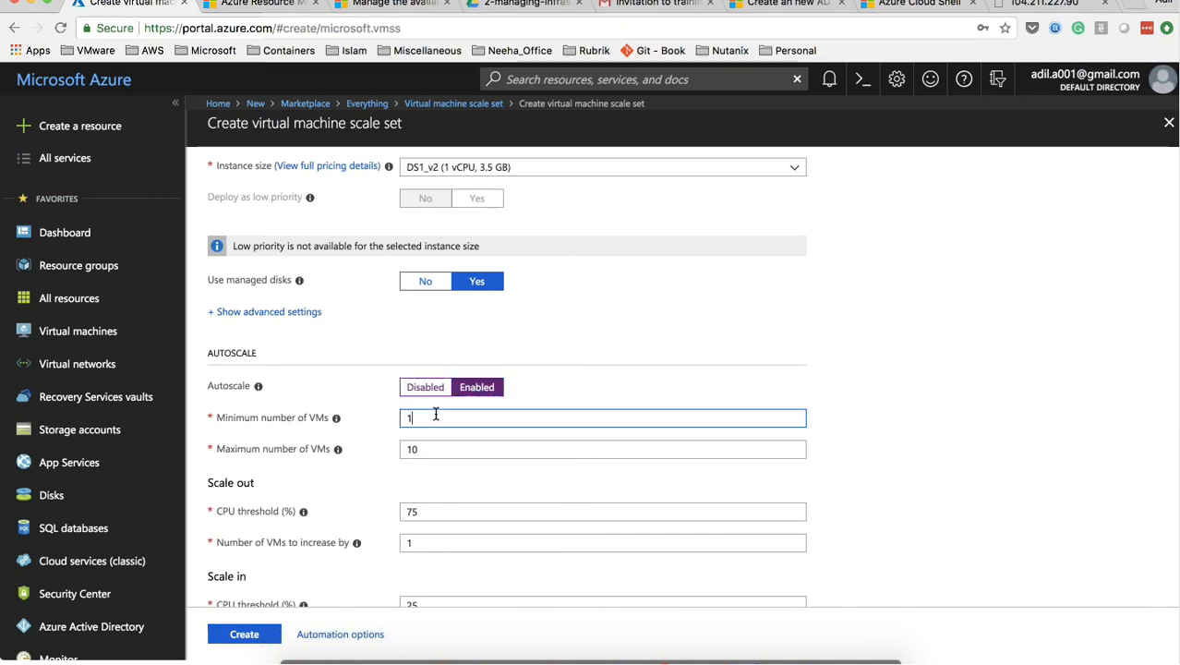
scroll(436, 414, "down", 1)
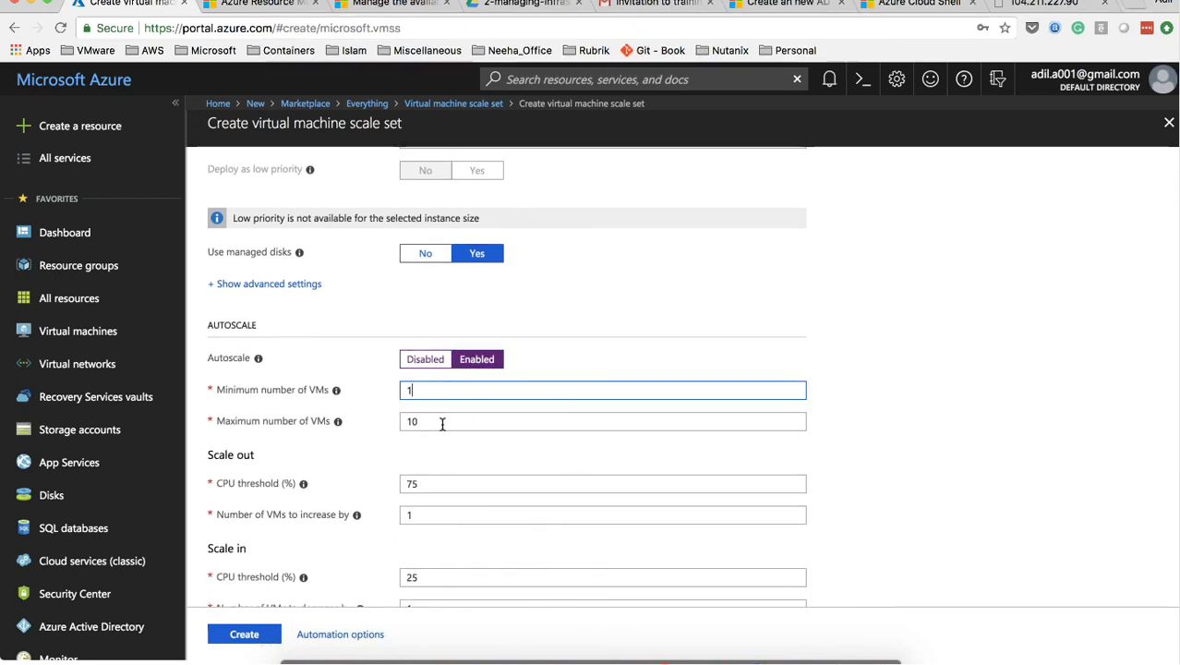
double_click(403, 420)
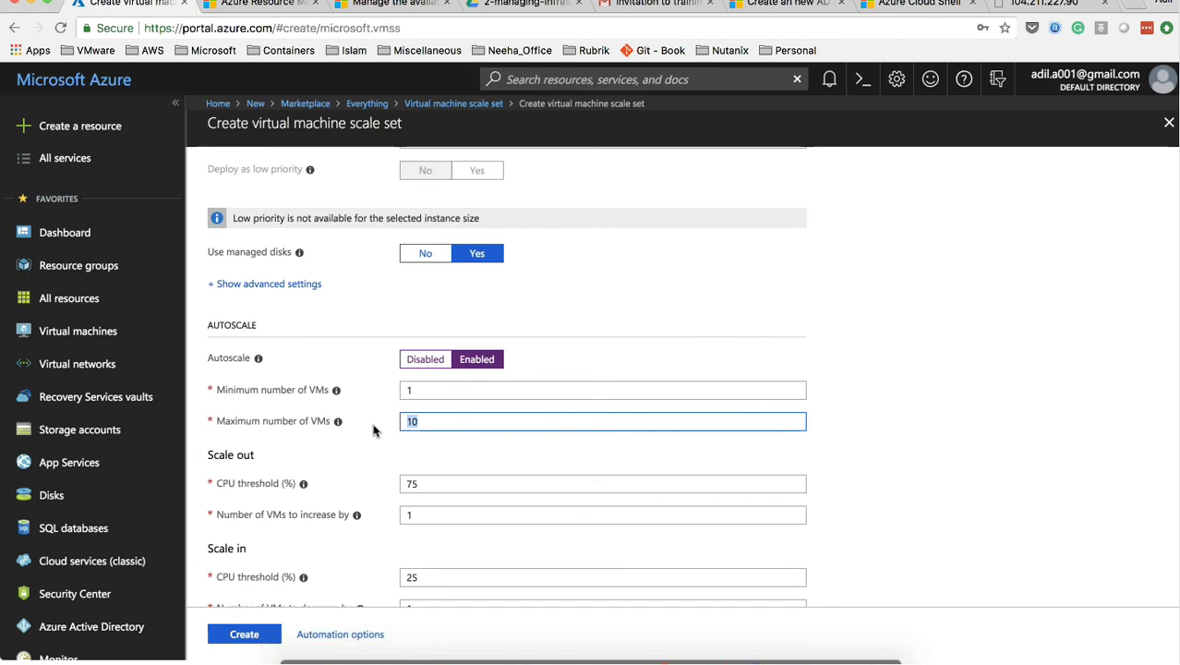
scroll(247, 425, "down", 2)
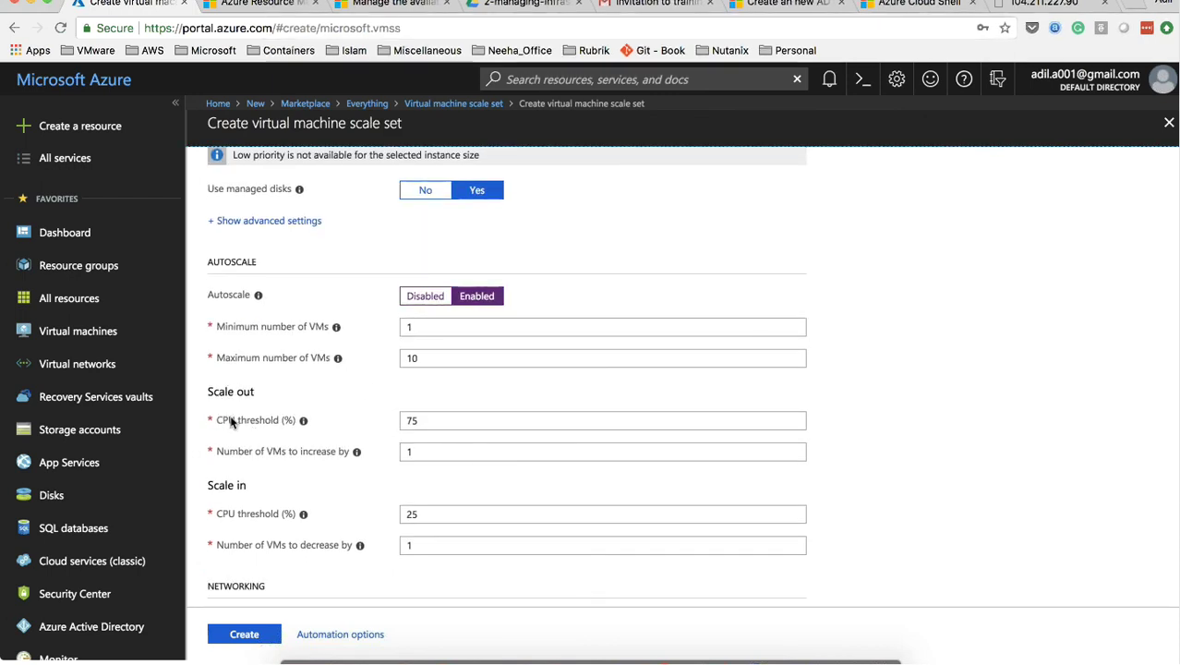
left_click(421, 418)
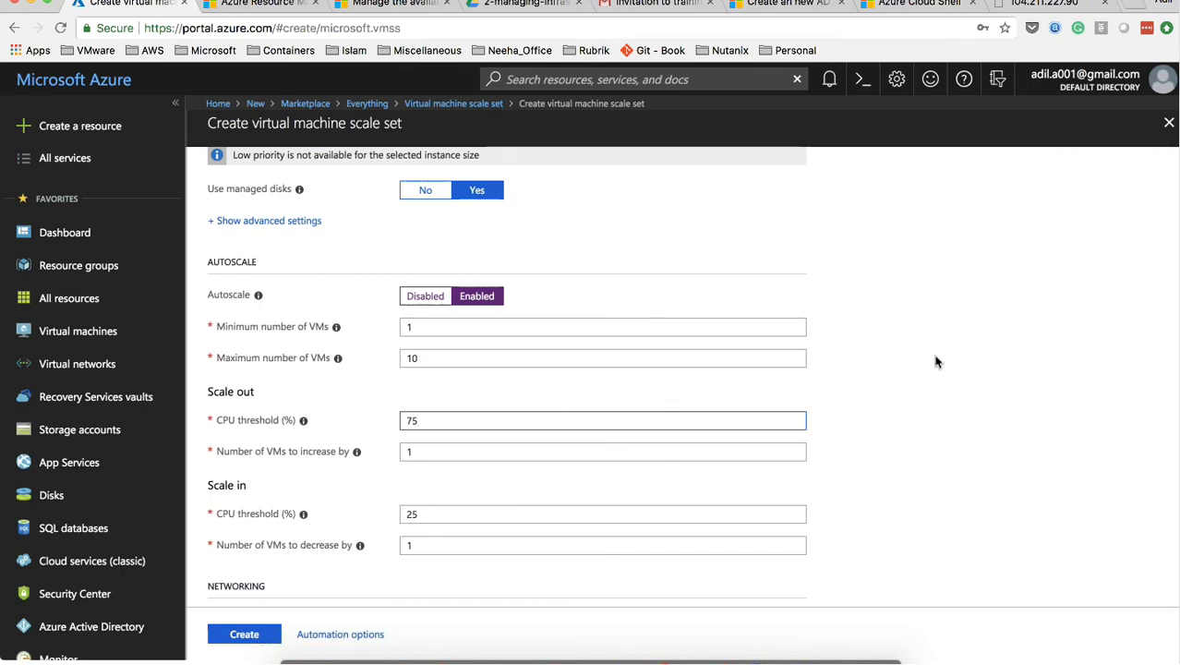
scroll(905, 322, "down", 3)
scroll(905, 321, "up", 2)
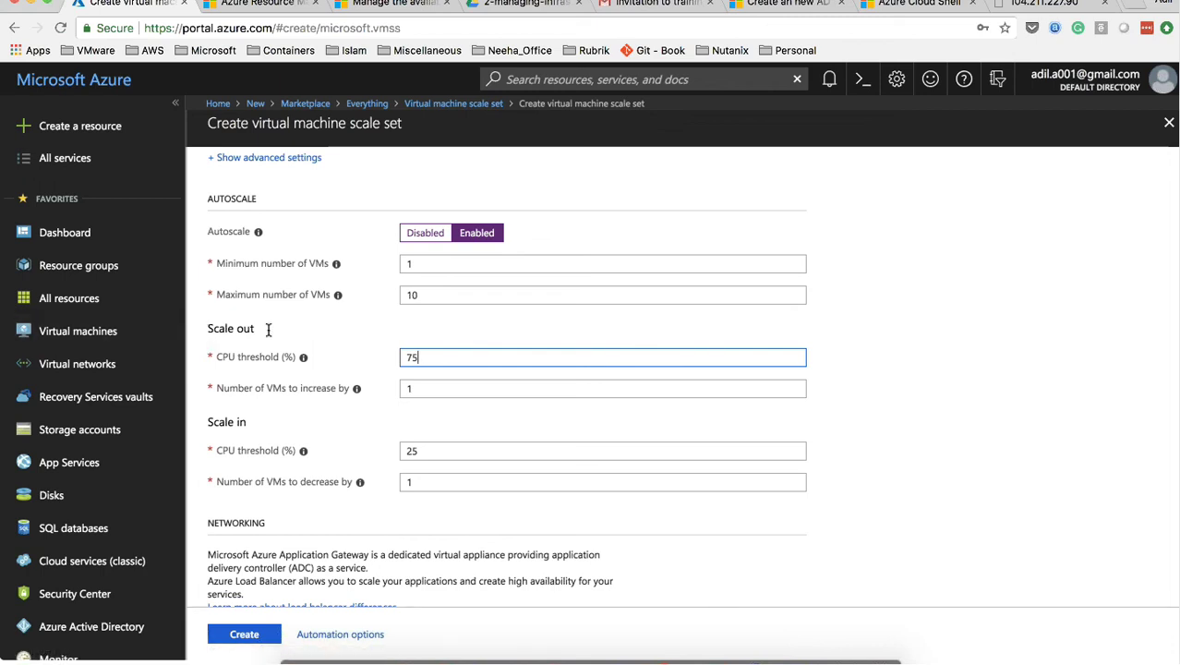
left_click_drag(204, 329, 273, 331)
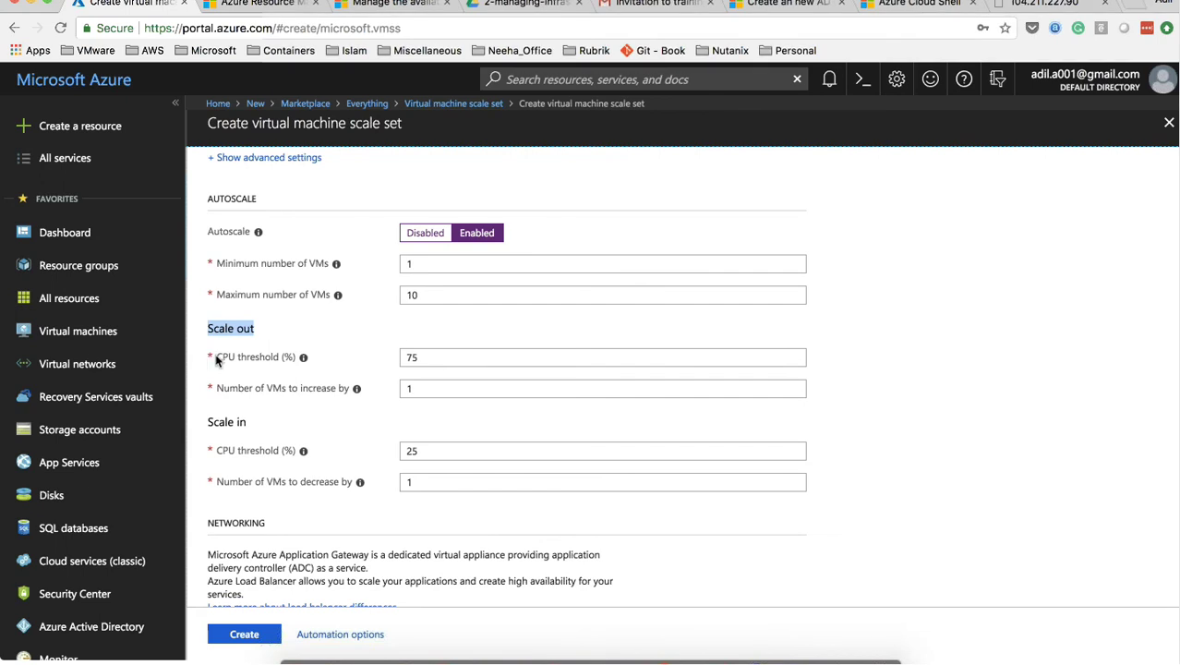
scroll(377, 298, "down", 2)
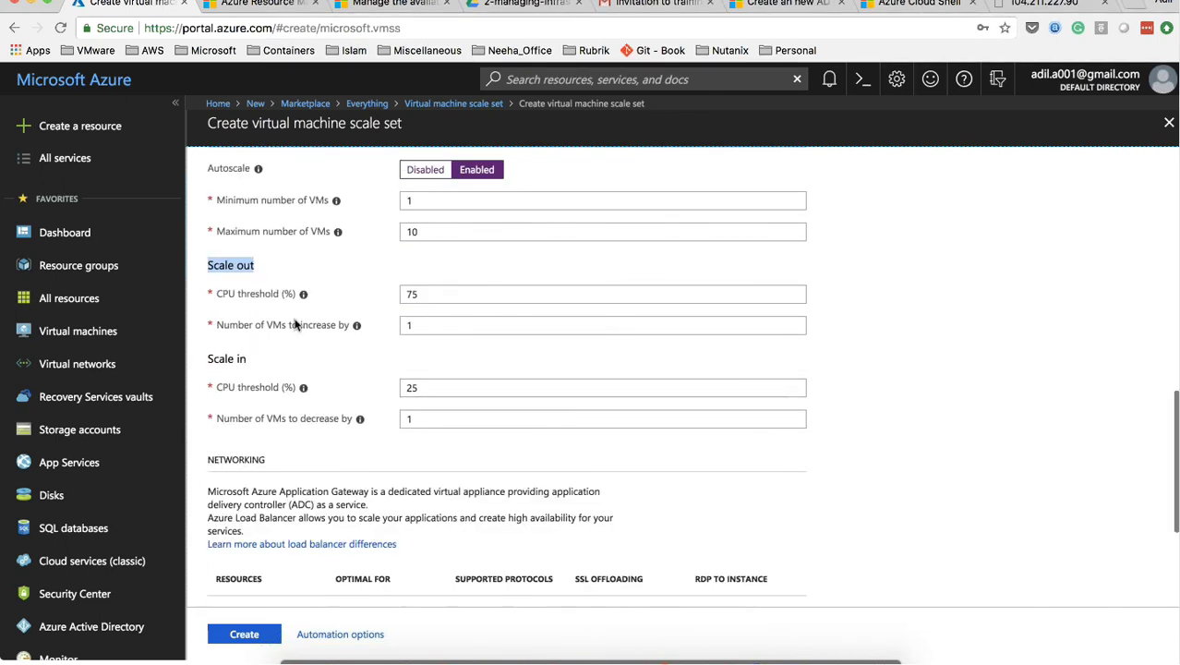
triple_click(250, 357)
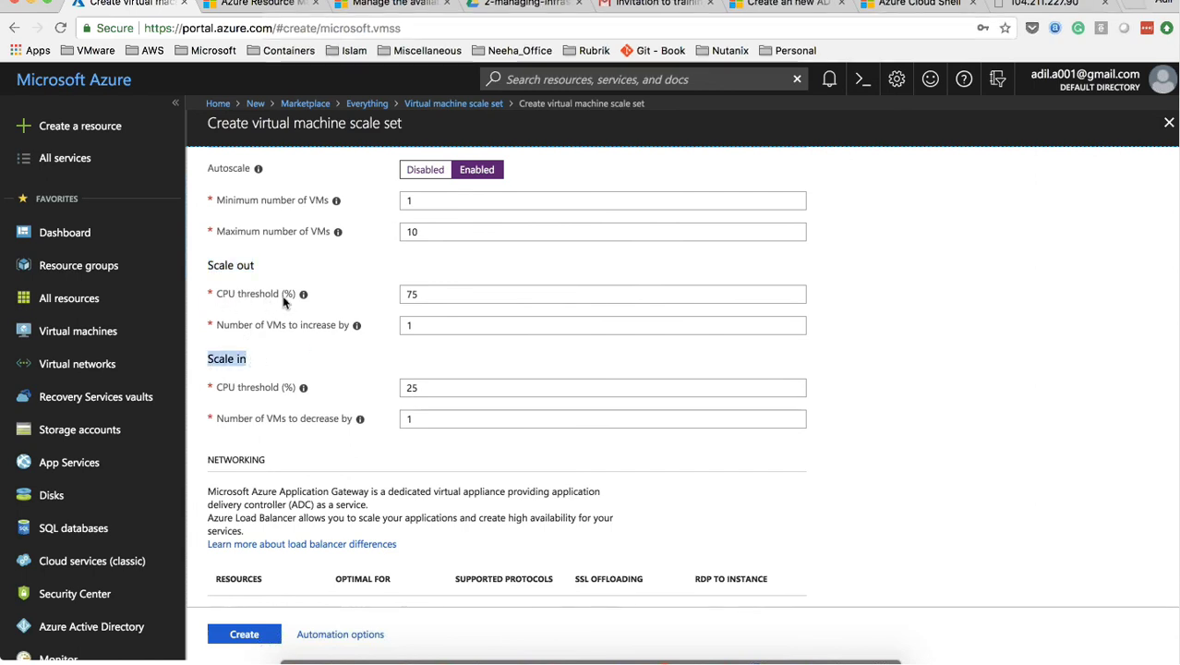
double_click(429, 296)
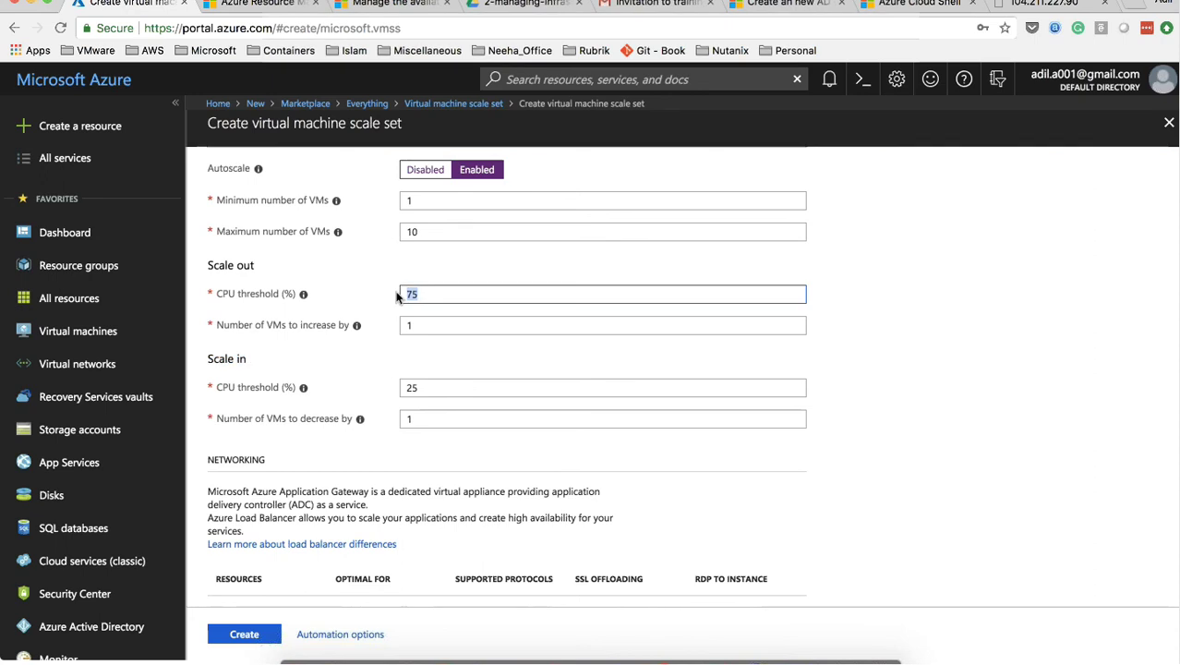
left_click(231, 332)
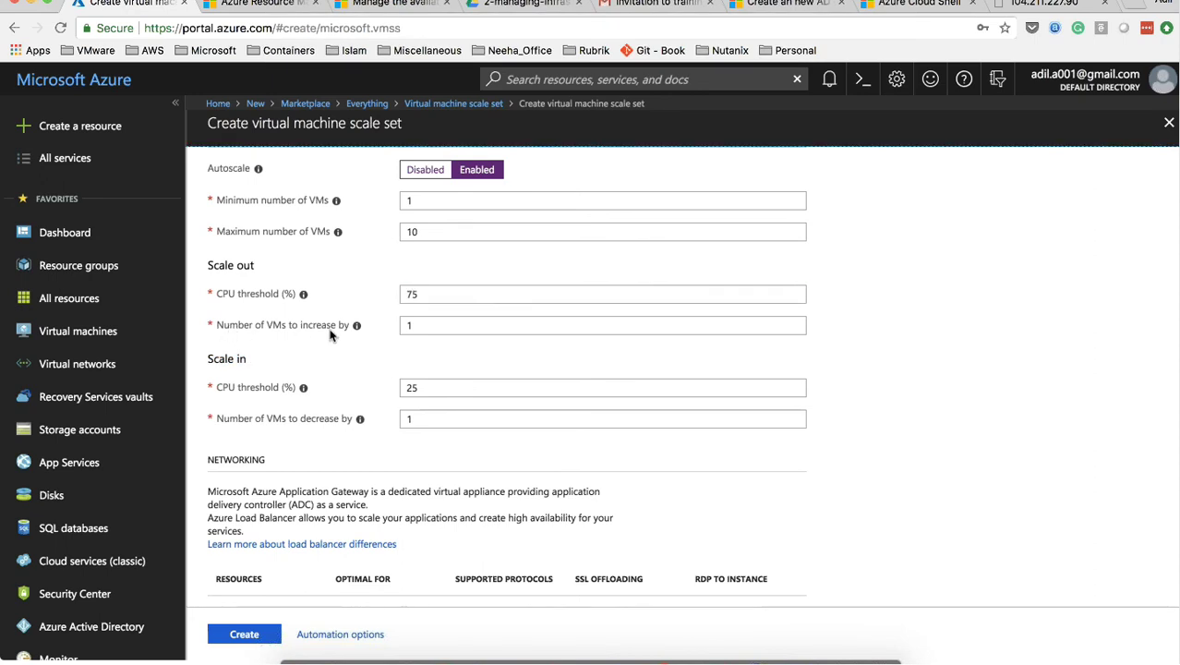
left_click(330, 332)
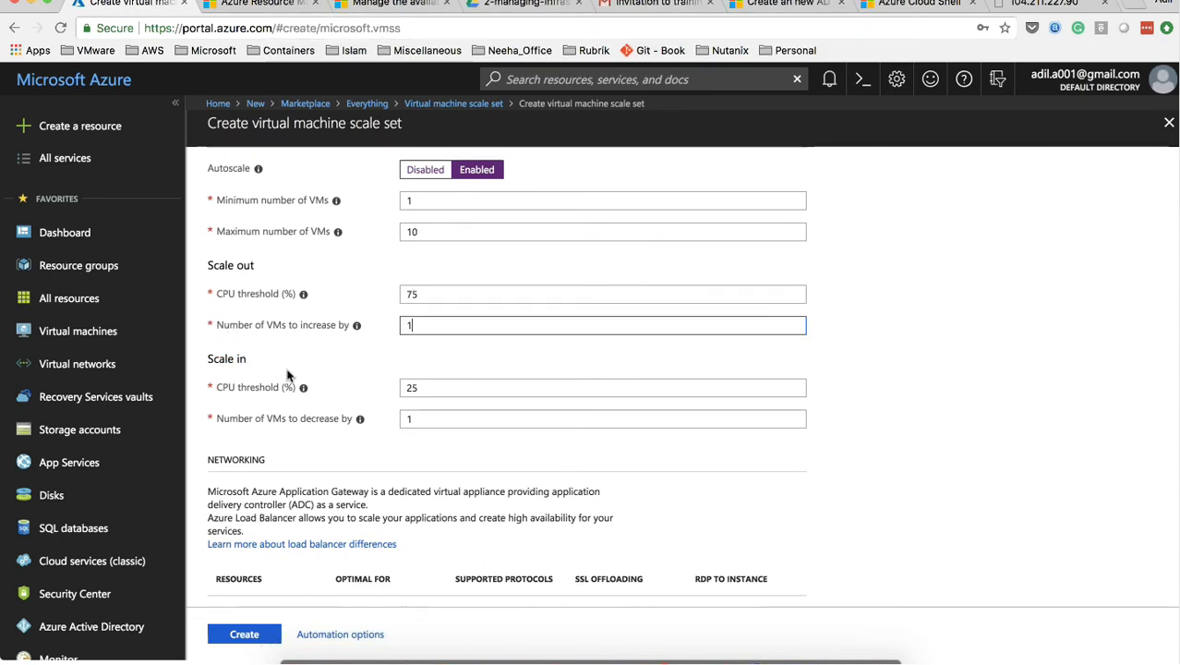
double_click(461, 390)
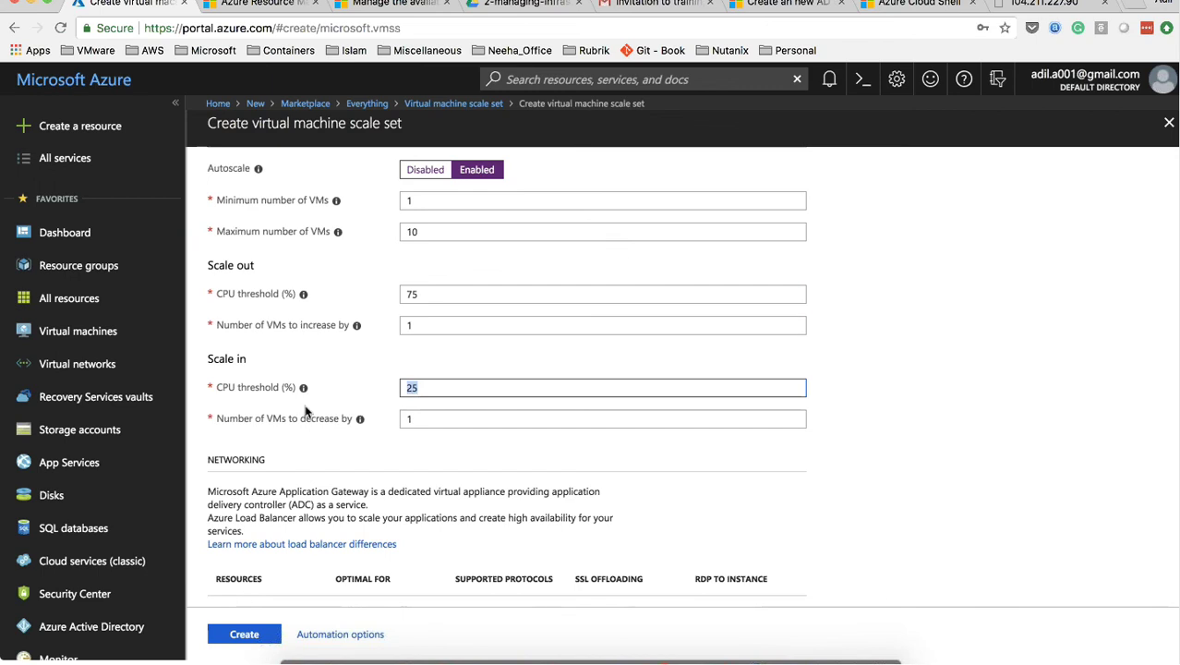
Compare Application Gateway and Load balancer in the networking table by traffic type, supported protocols and SSL offloading
scroll(286, 414, "down", 4)
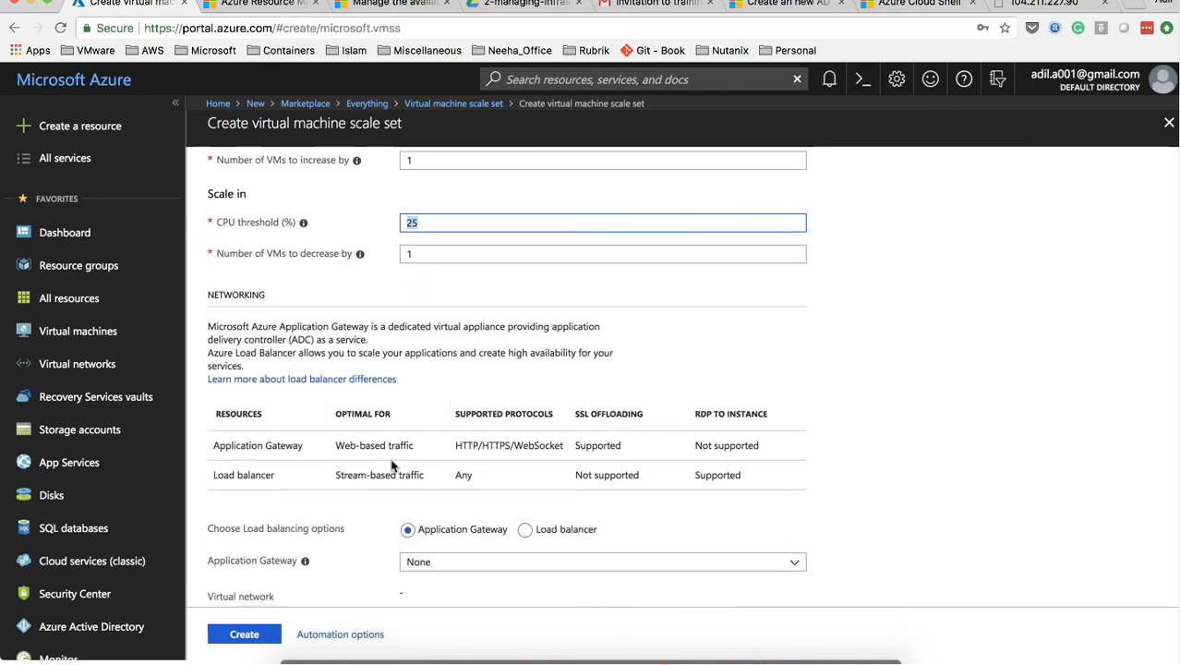
scroll(391, 467, "down", 1)
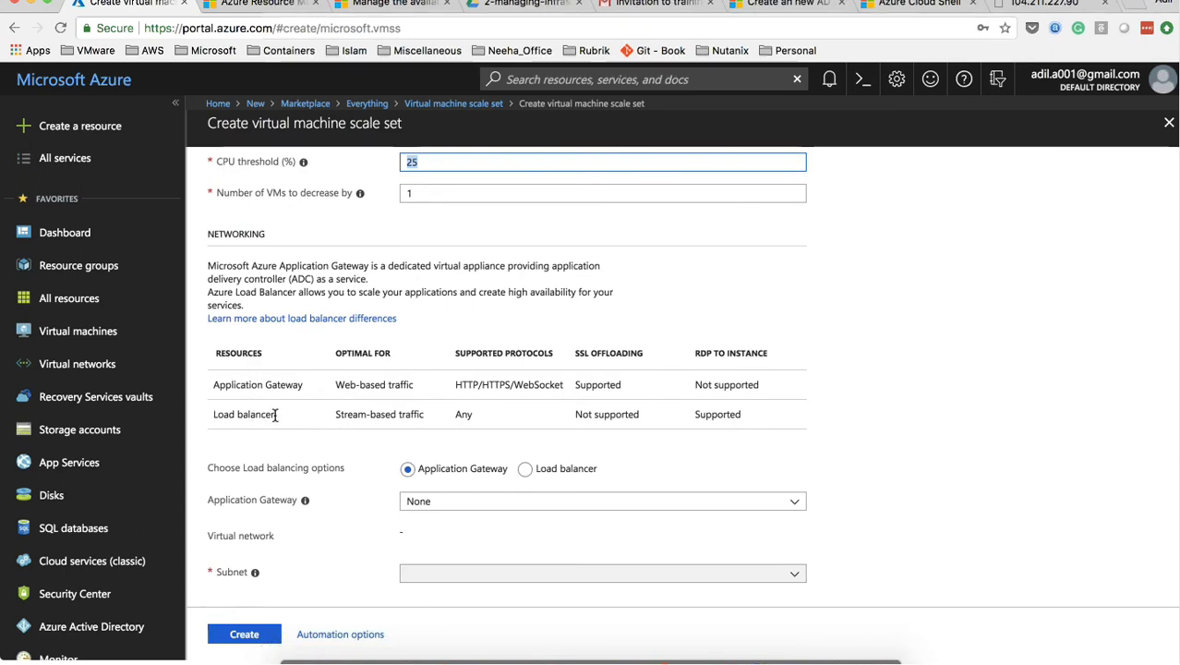
left_click_drag(275, 415, 221, 418)
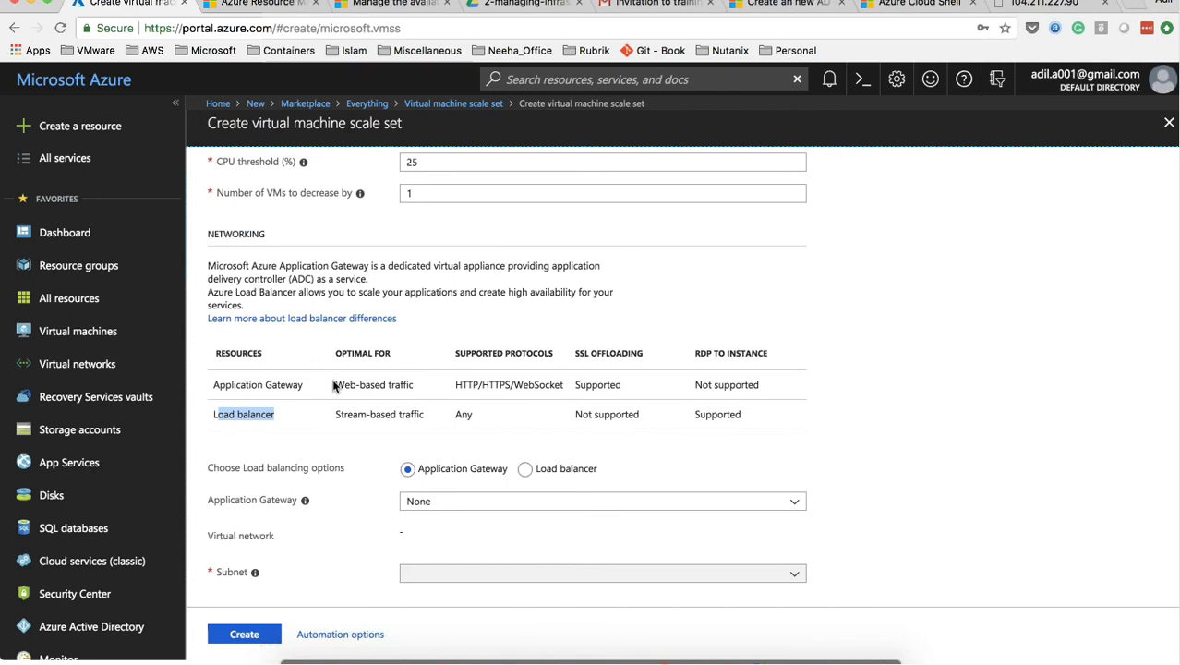
left_click_drag(334, 385, 415, 391)
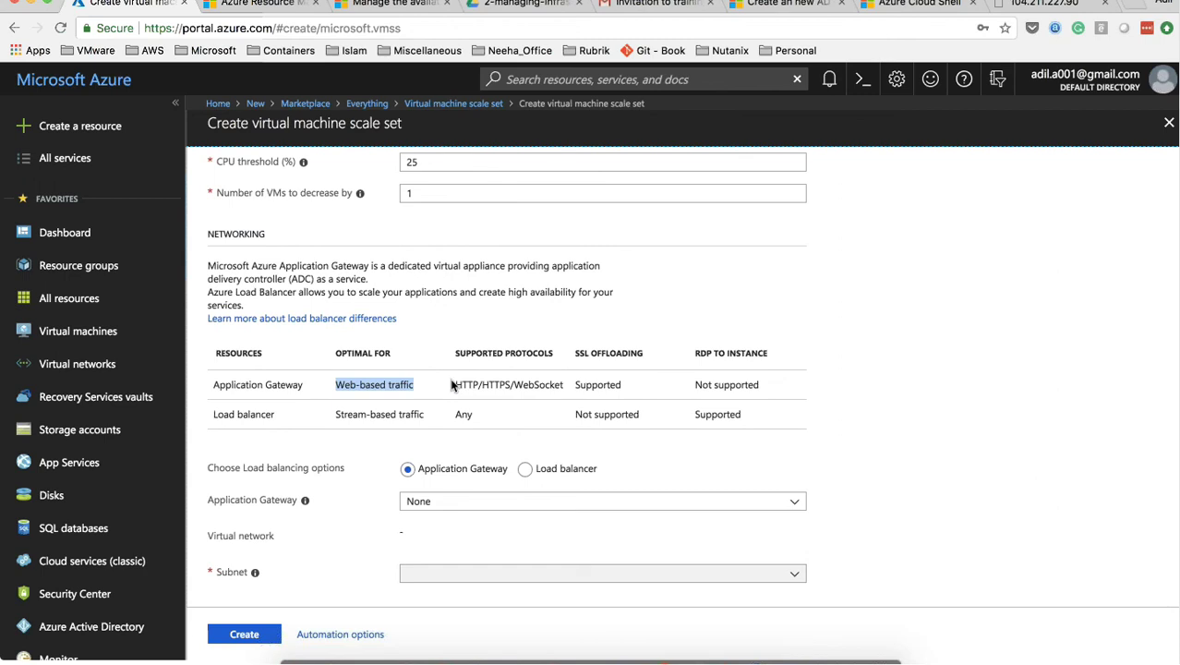
left_click_drag(453, 387, 558, 388)
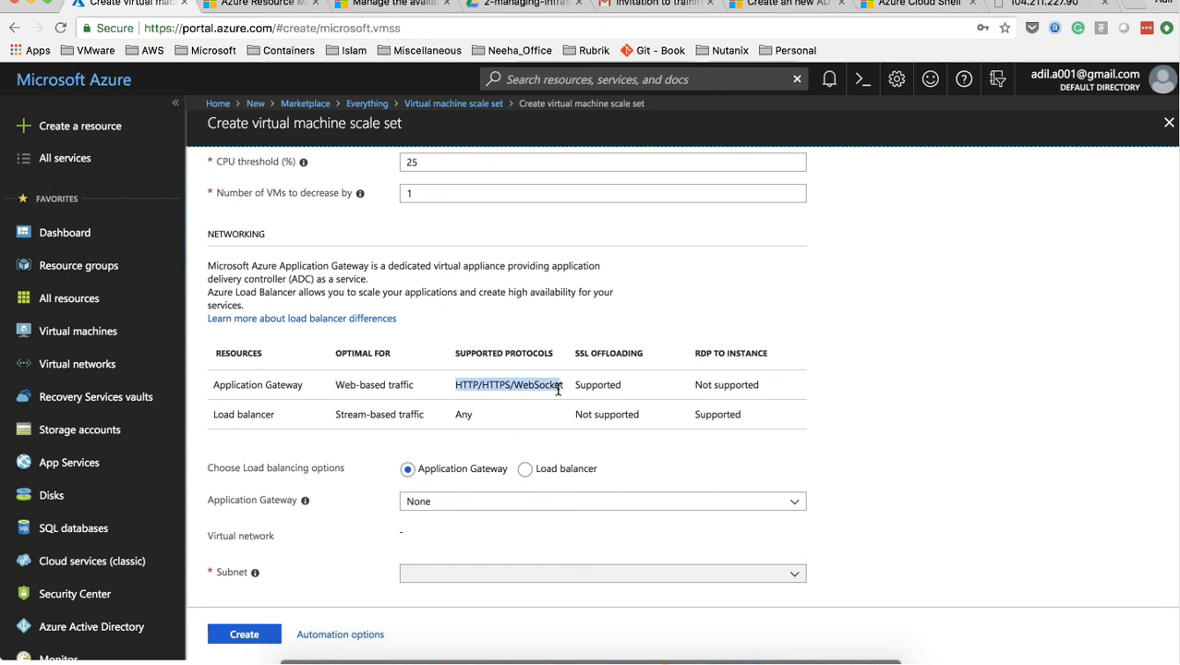
double_click(593, 386)
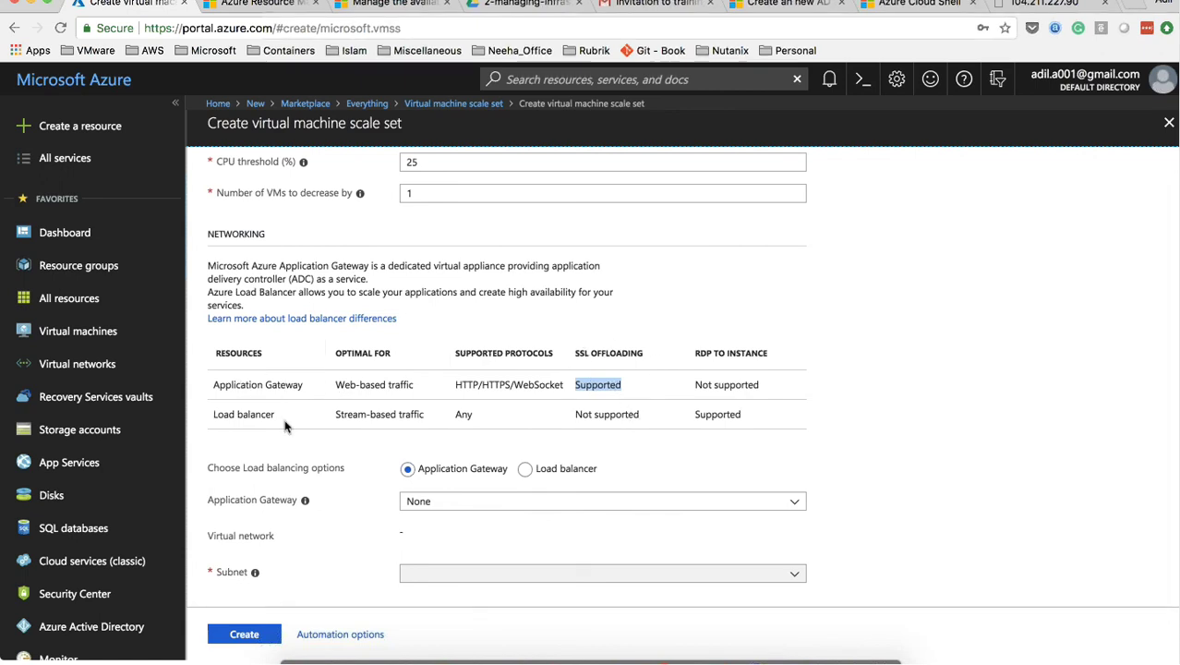
double_click(254, 416)
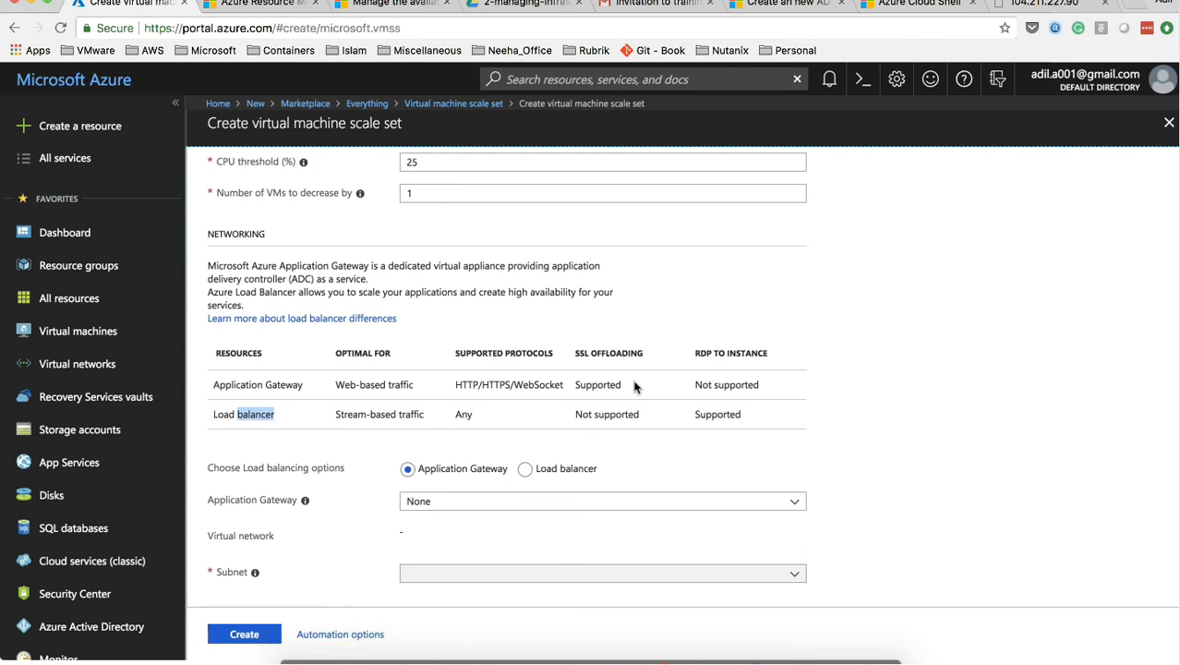
left_click_drag(637, 387, 526, 389)
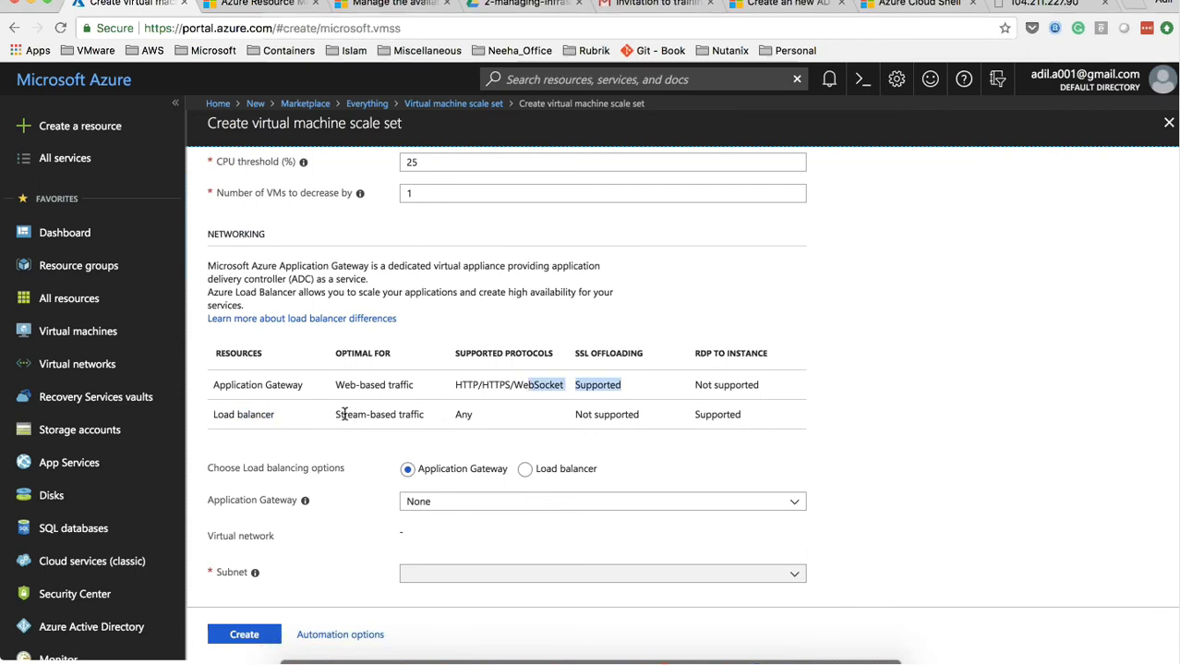
Choose Load balancer as the load balancing option and review its public IP address name, domain name label and domain suffix
triple_click(386, 415)
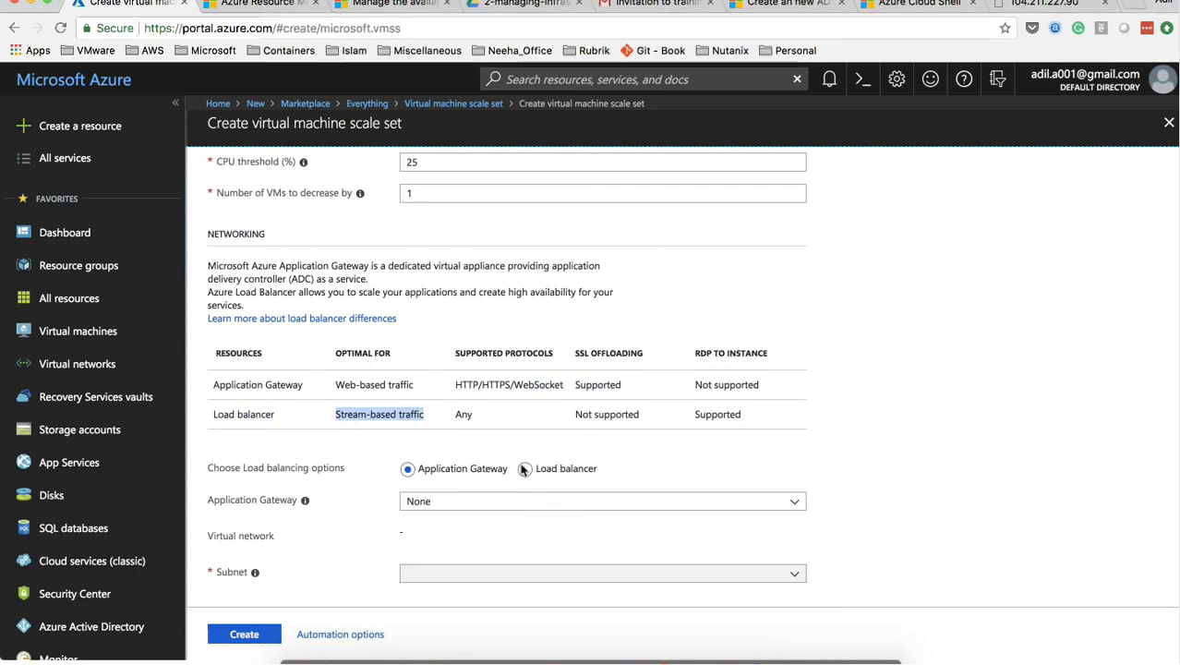
left_click(525, 469)
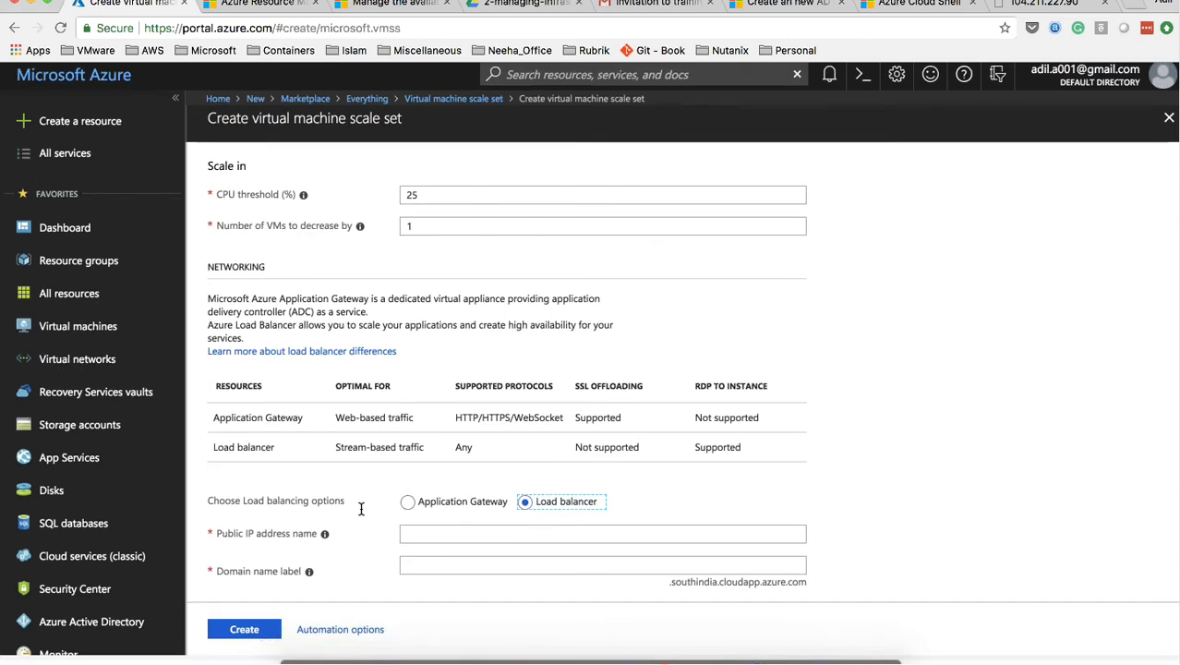
left_click(429, 534)
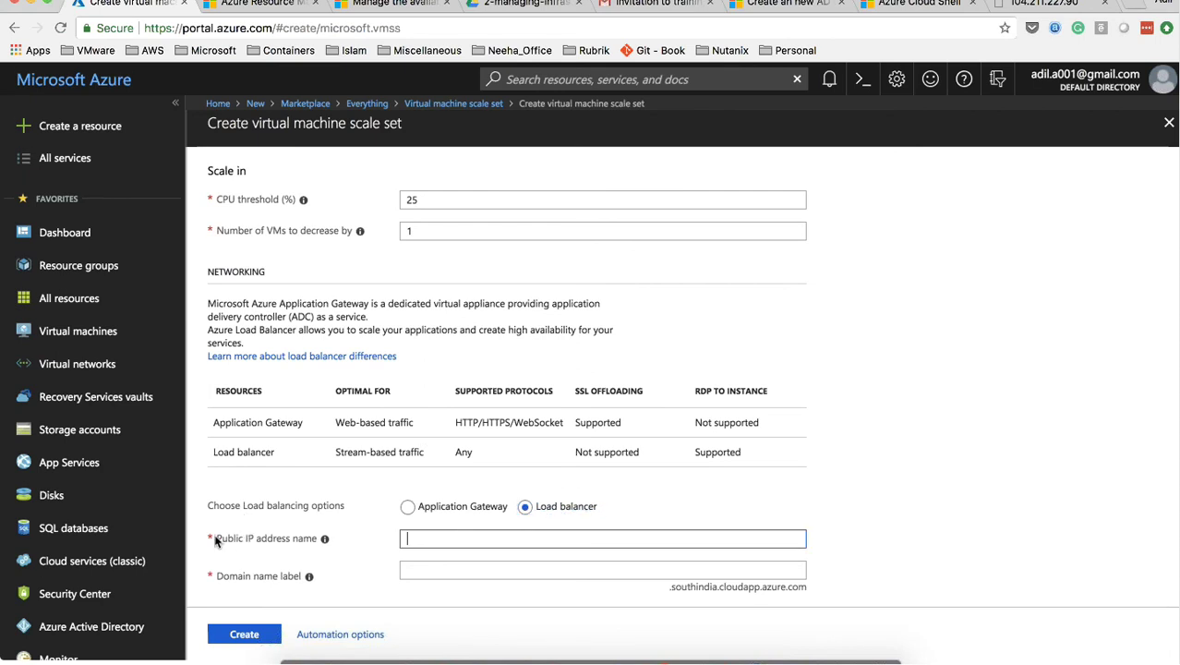
left_click(279, 540)
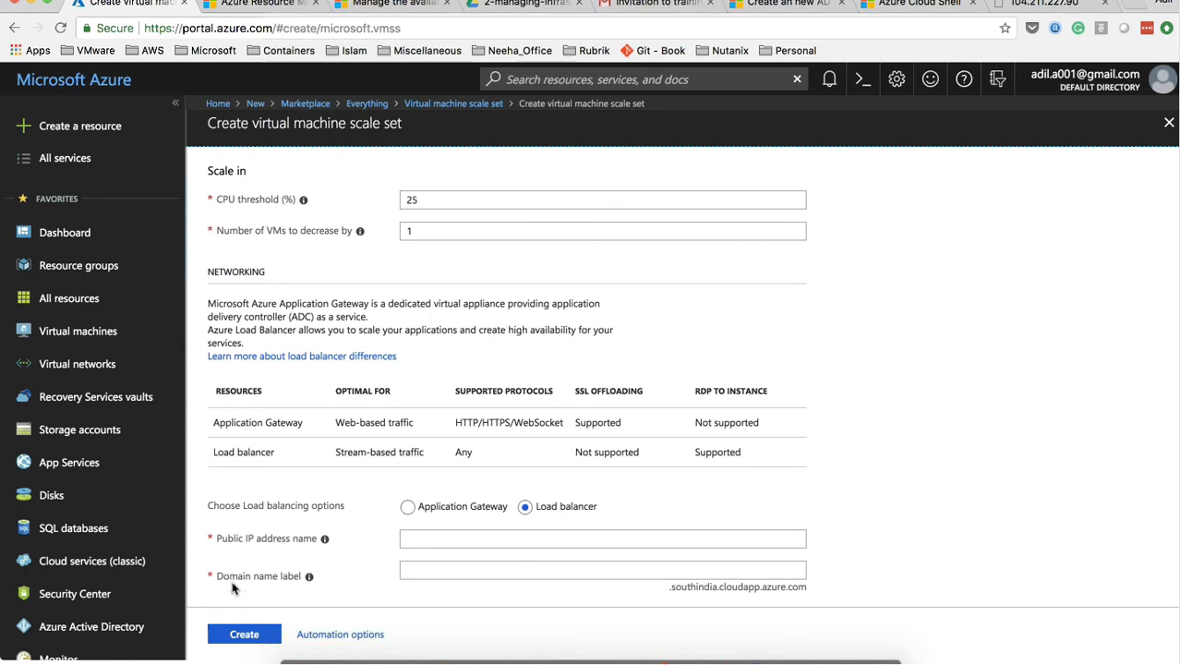
left_click(578, 567)
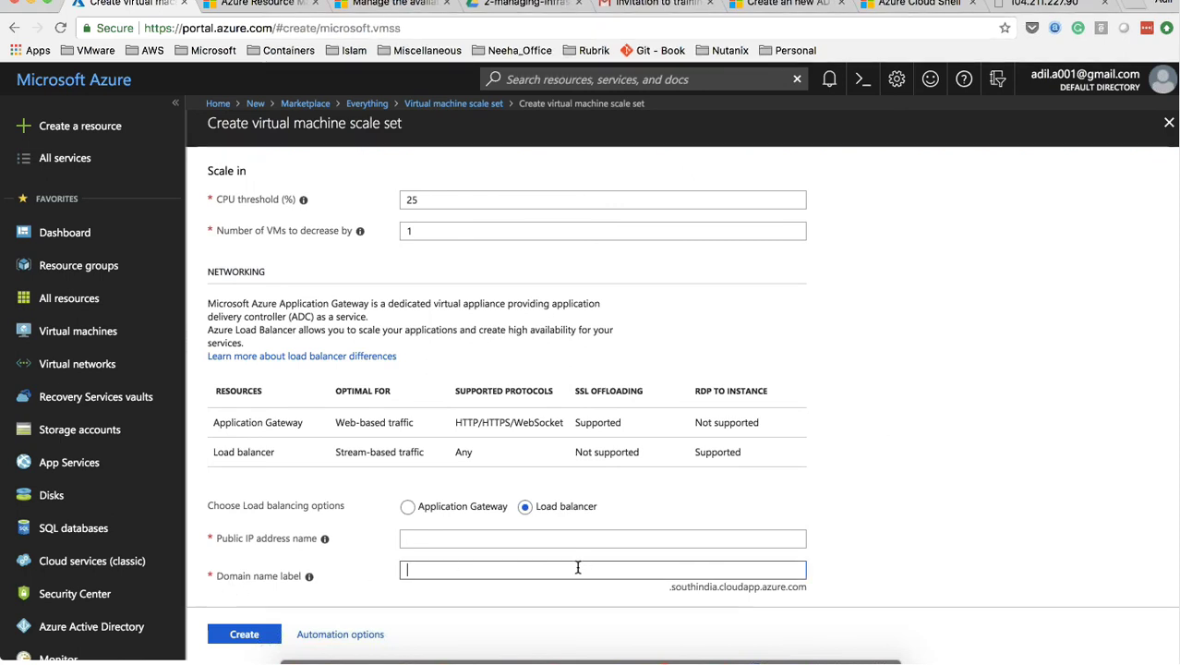
left_click_drag(672, 588, 806, 593)
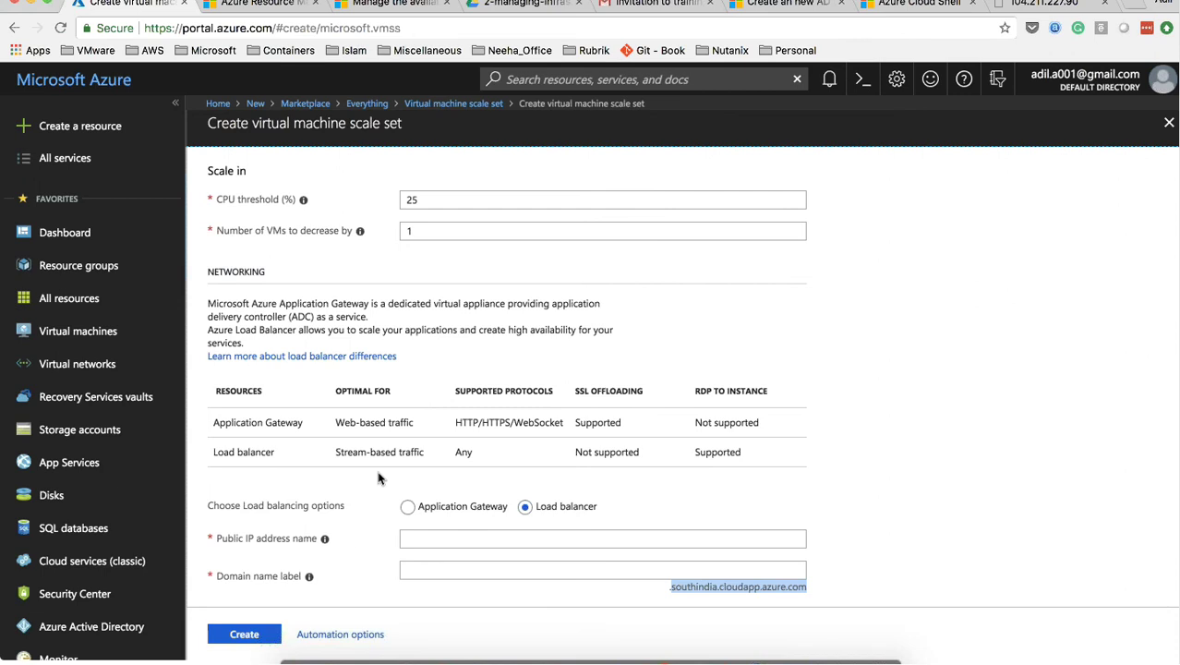
Review the scale set form's basics, account and instance settings, then request the virtual machines list
scroll(428, 409, "up", 10)
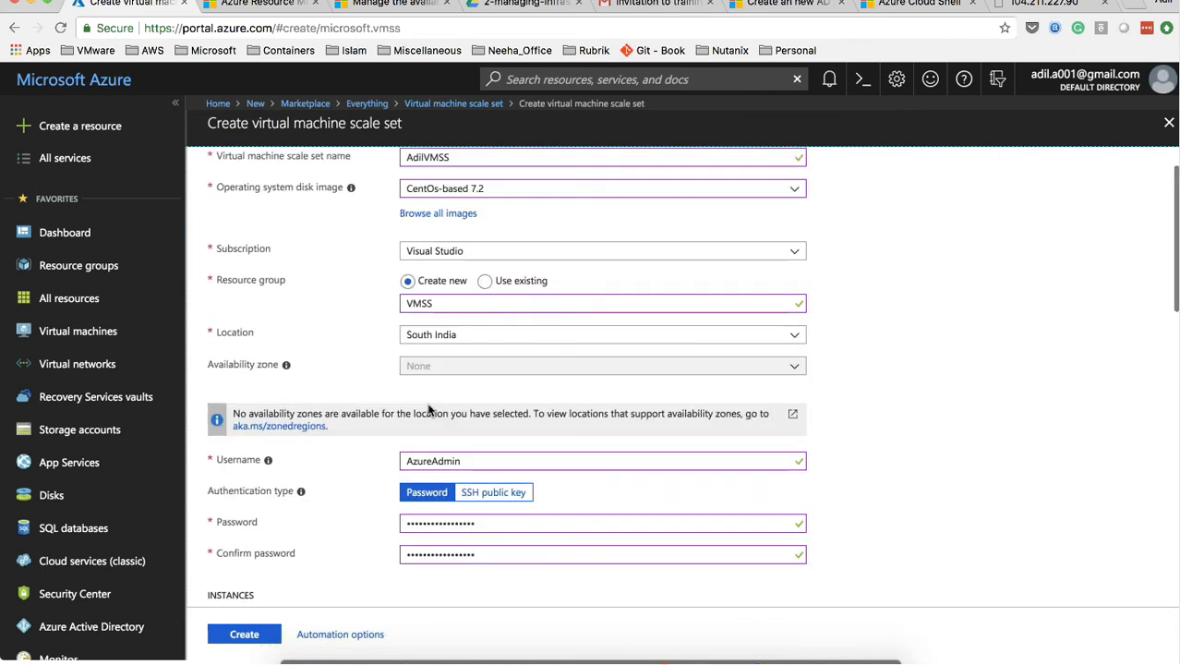
scroll(429, 410, "up", 1)
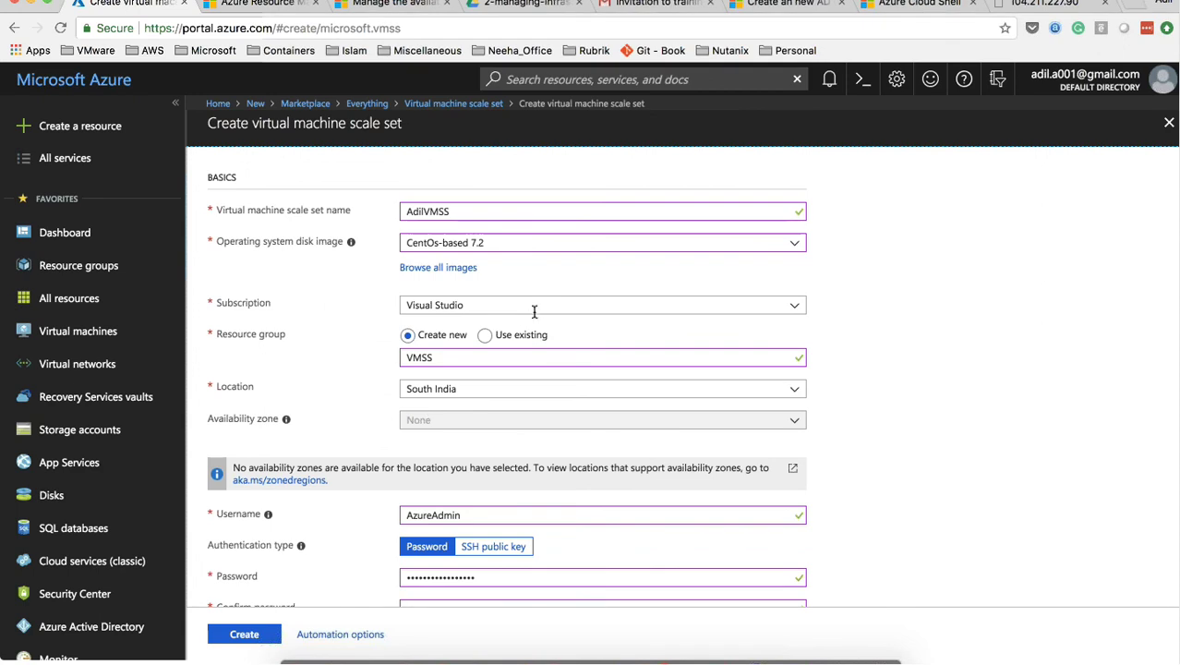
scroll(361, 355, "down", 10)
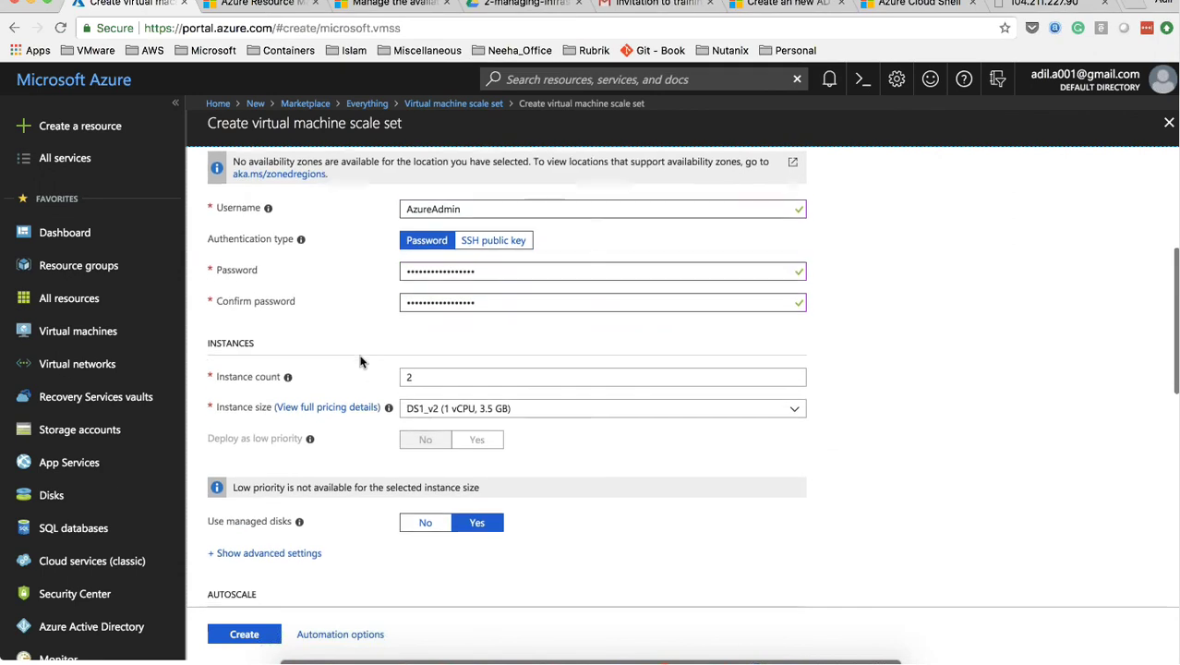
scroll(361, 362, "down", 3)
scroll(395, 353, "up", 10)
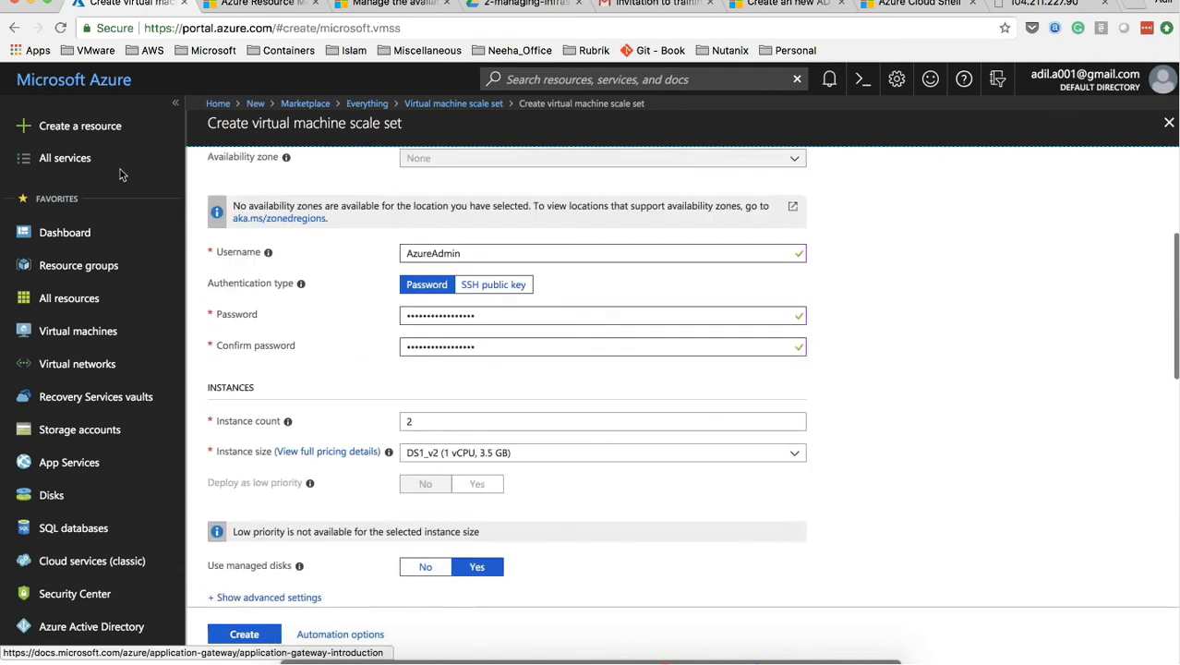
left_click(67, 340)
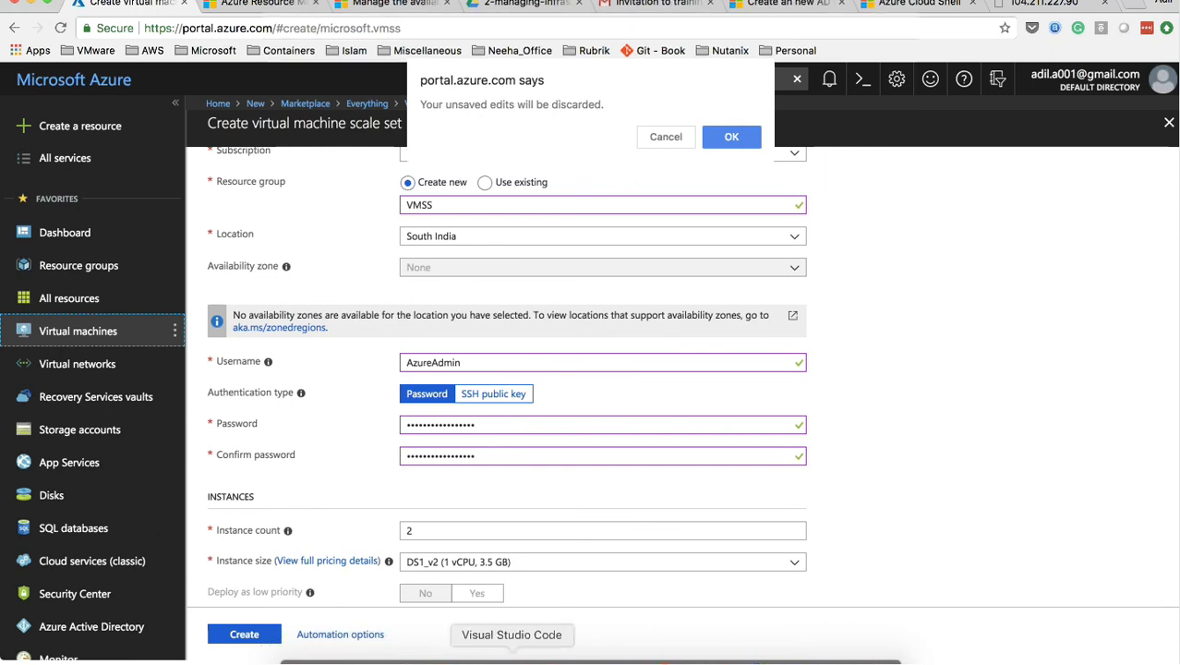
Switch to Visual Studio Code and start a new untitled file containing Add-WindowsFeature
left_click(499, 658)
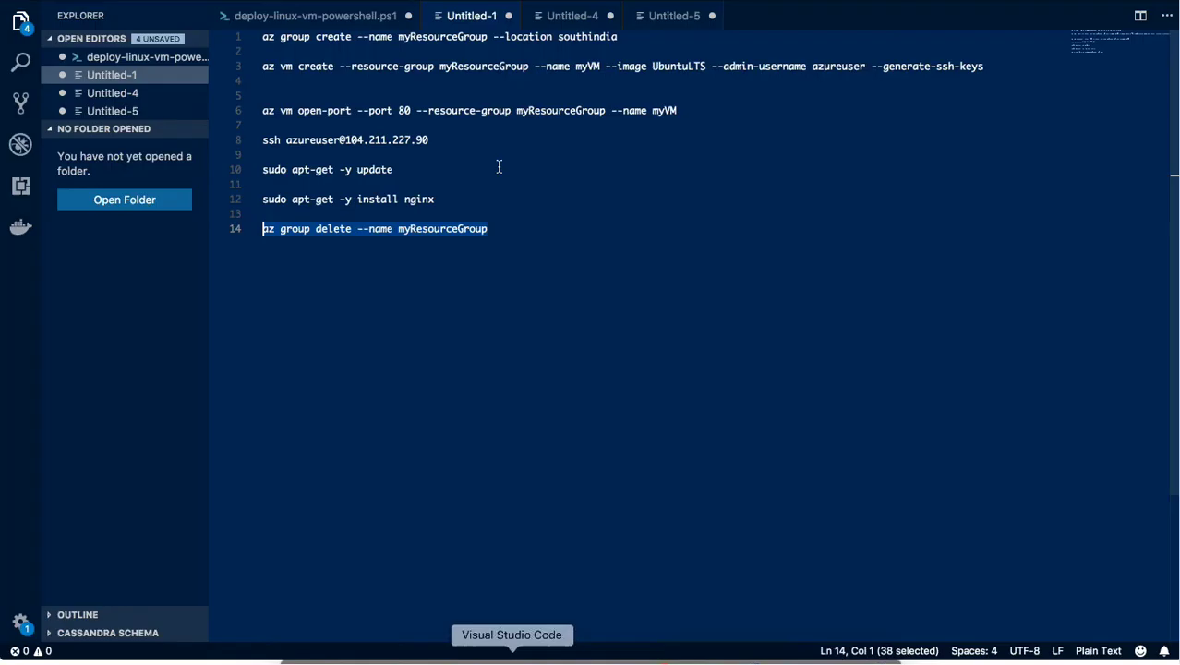
double_click(731, 18)
type("Instal")
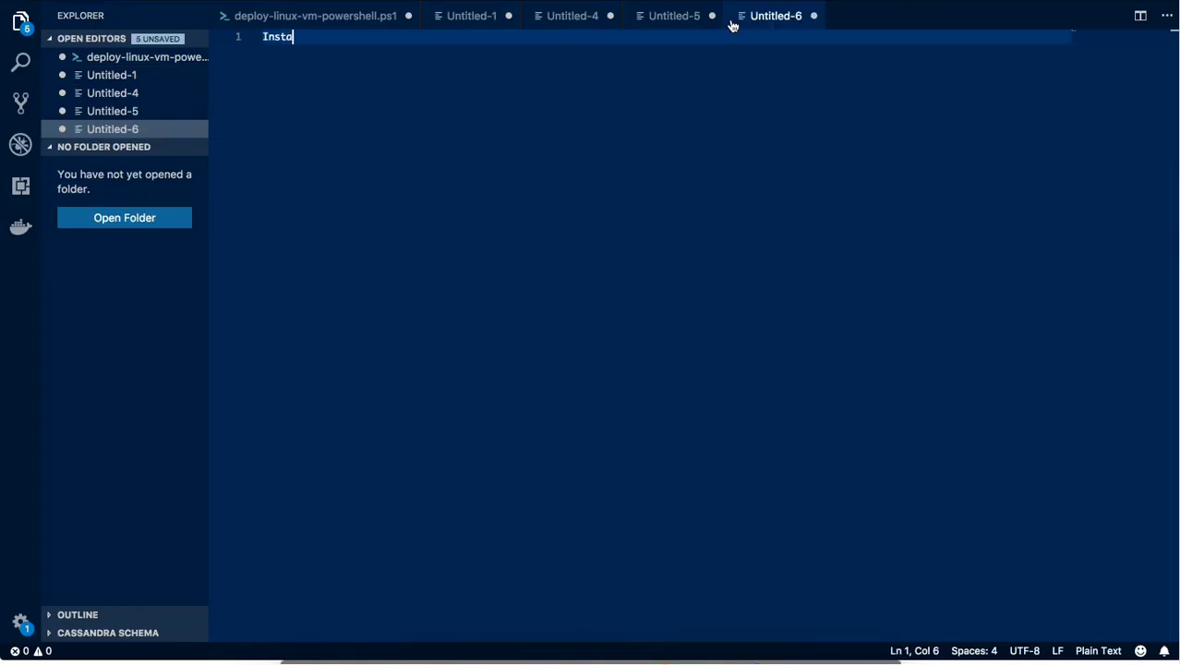
key("BackSpace")
key("BackSpace")
type("Add-WindowsFeature")
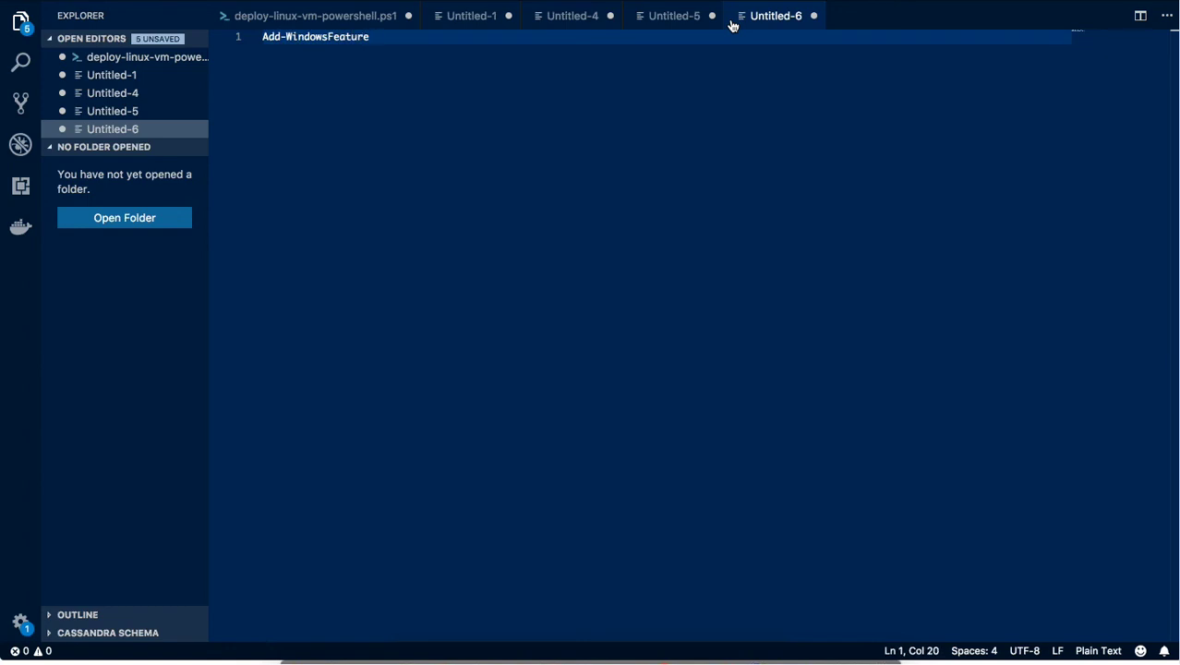
Switch to the browser and search Google for "add-windowsfeature webserver" in the tab with the unreachable site
key("super+Tab")
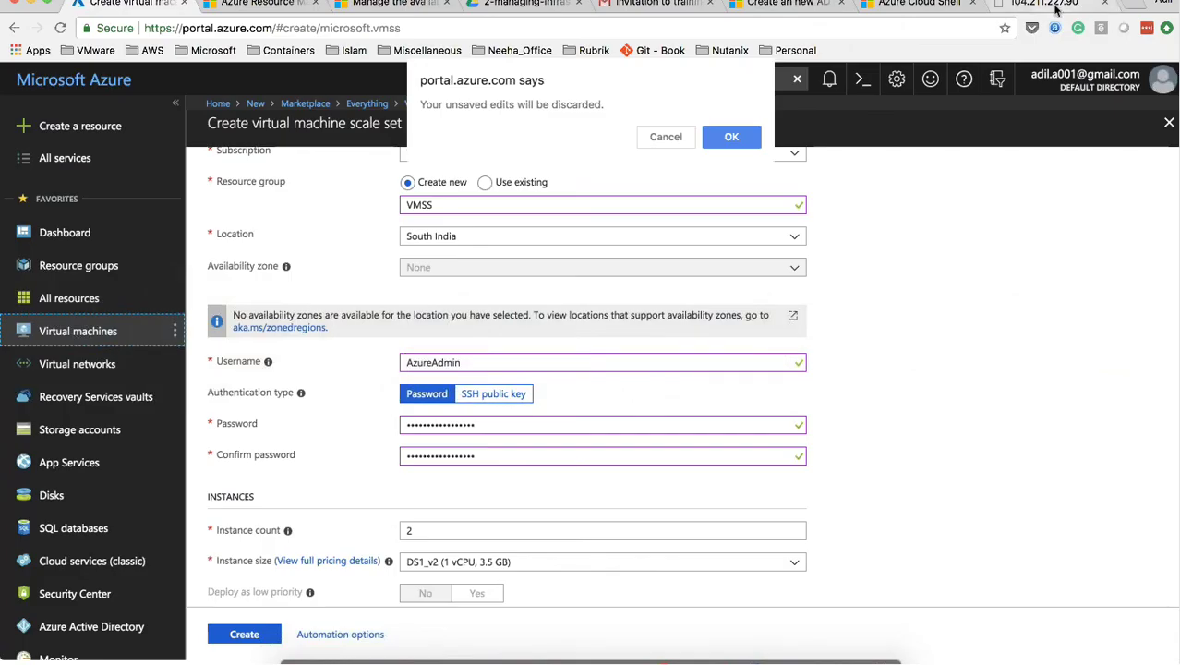
key("super+9")
left_click(867, 27)
type("add-window")
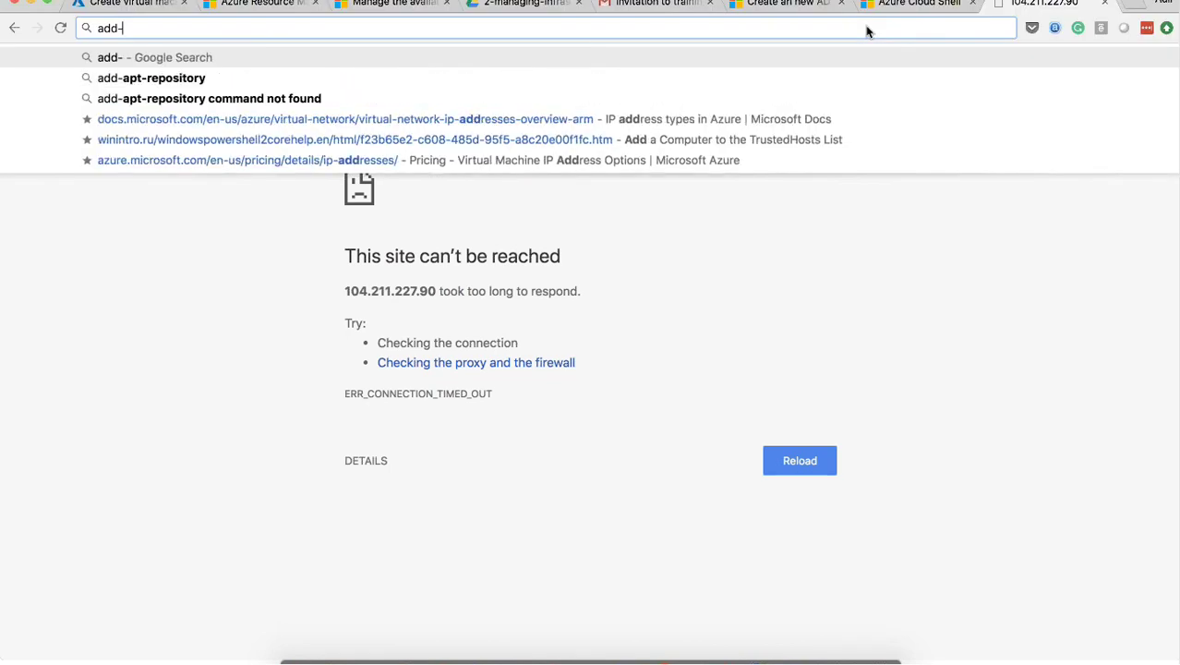
type("earure")
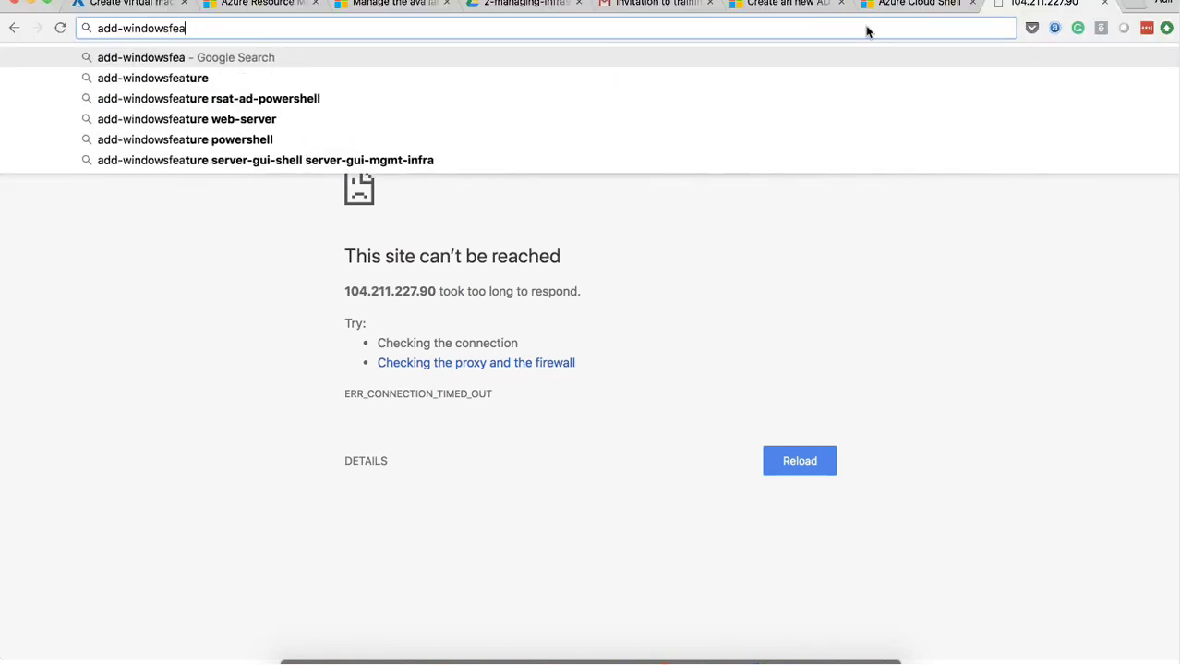
key("BackSpace")
key("BackSpace")
key("BackSpace")
key("BackSpace")
type("ture webserver")
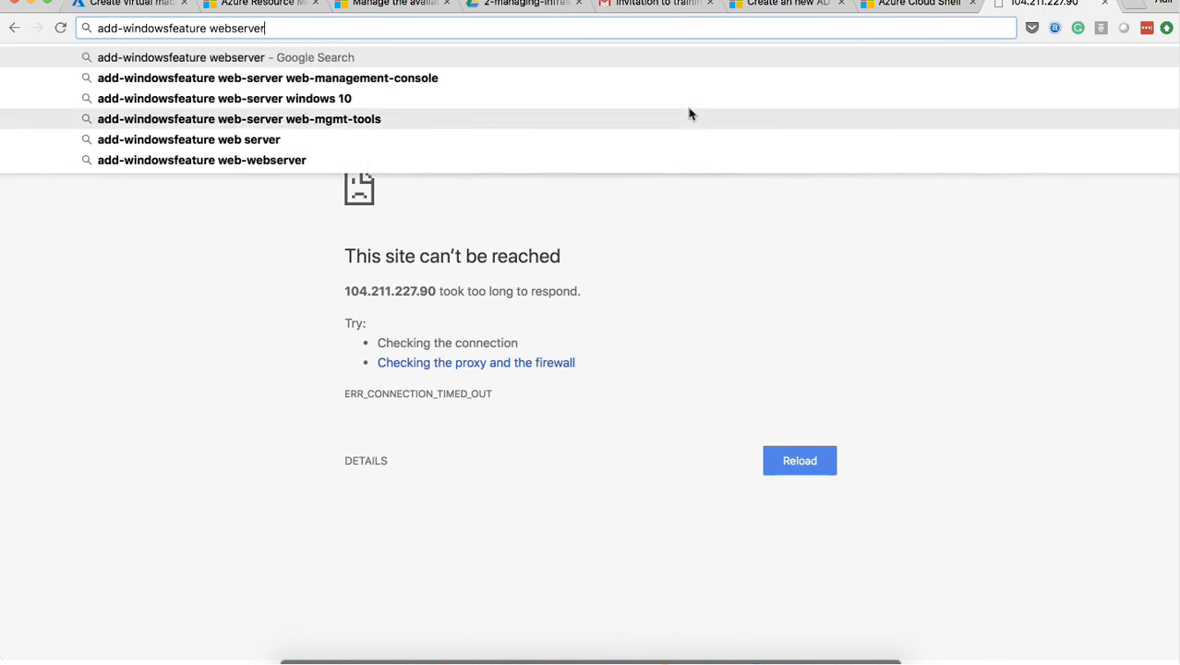
left_click(591, 59)
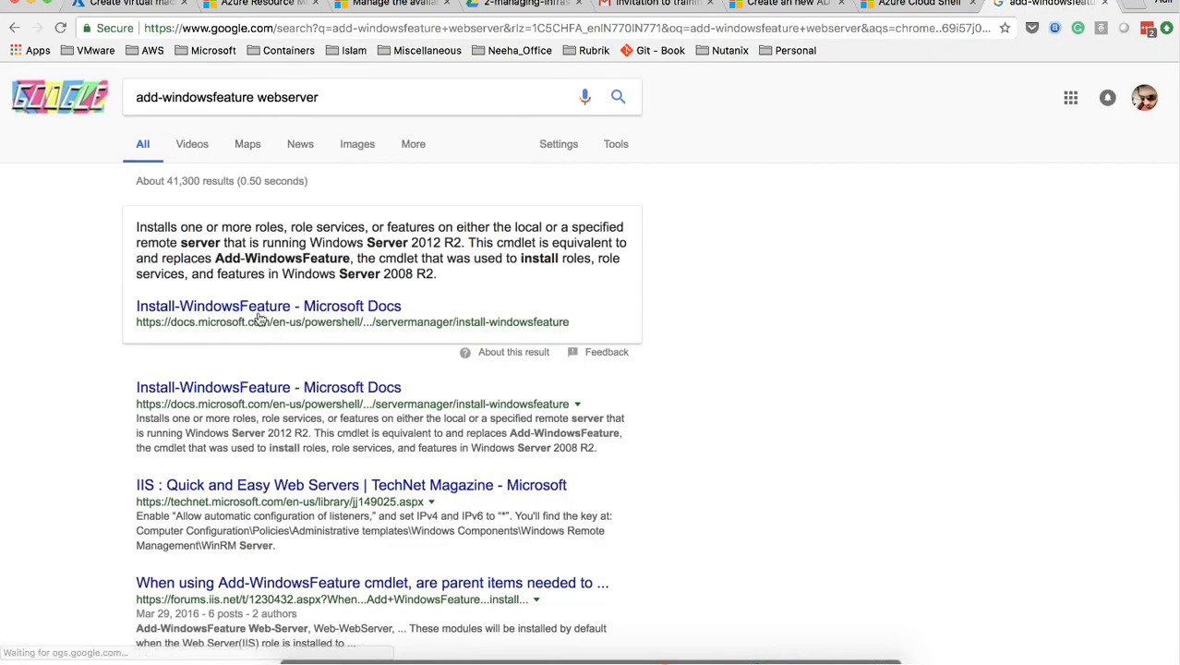
Open the Install-WindowsFeature documentation, find "web", and copy Example 1's command from Install-WindowsFeature through -IncludeAllSubFeature
left_click(262, 309)
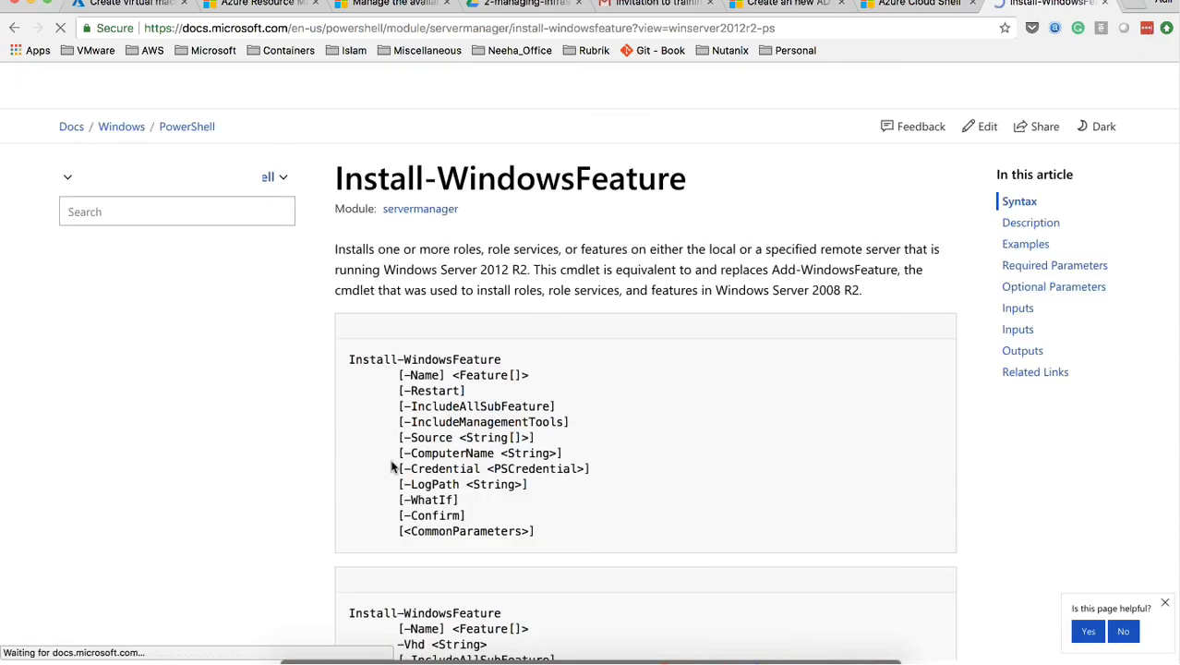
key("super+f")
type("web")
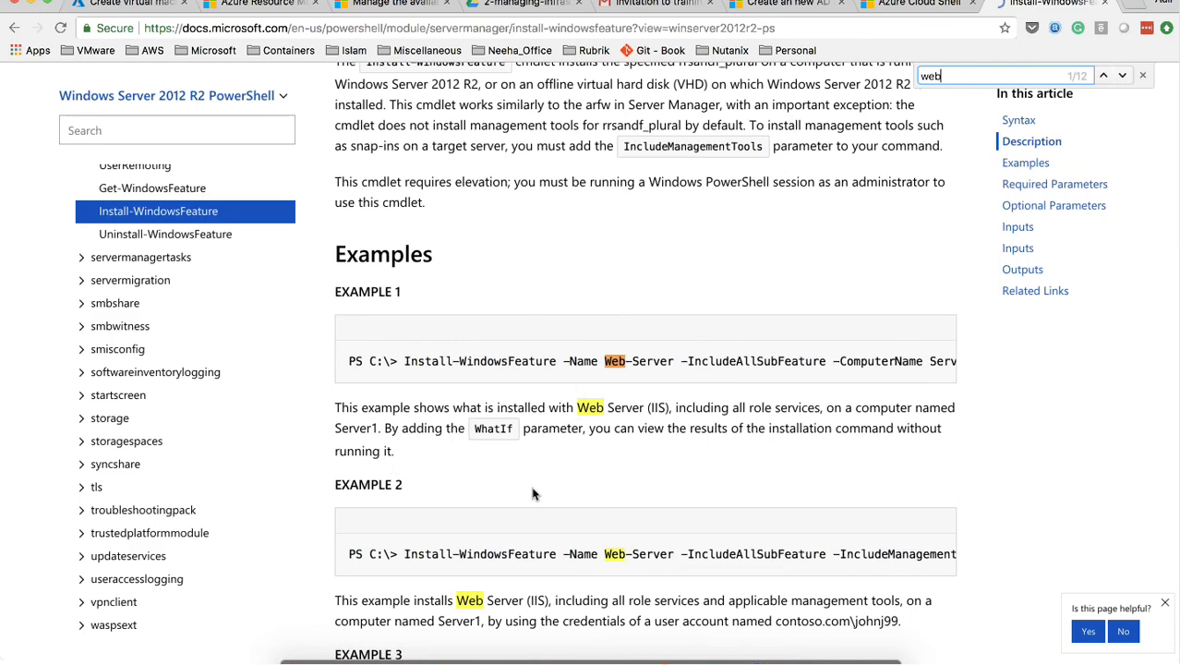
scroll(616, 383, "right", 3)
scroll(615, 383, "left", 3)
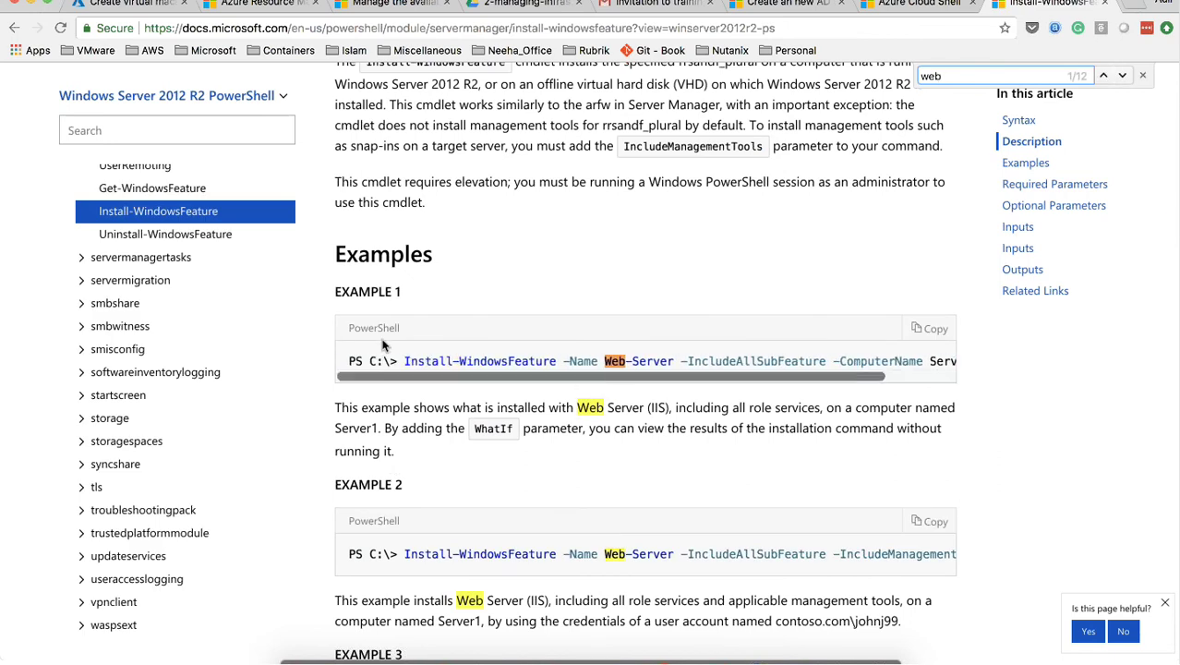
left_click_drag(403, 361, 825, 360)
key("super+c")
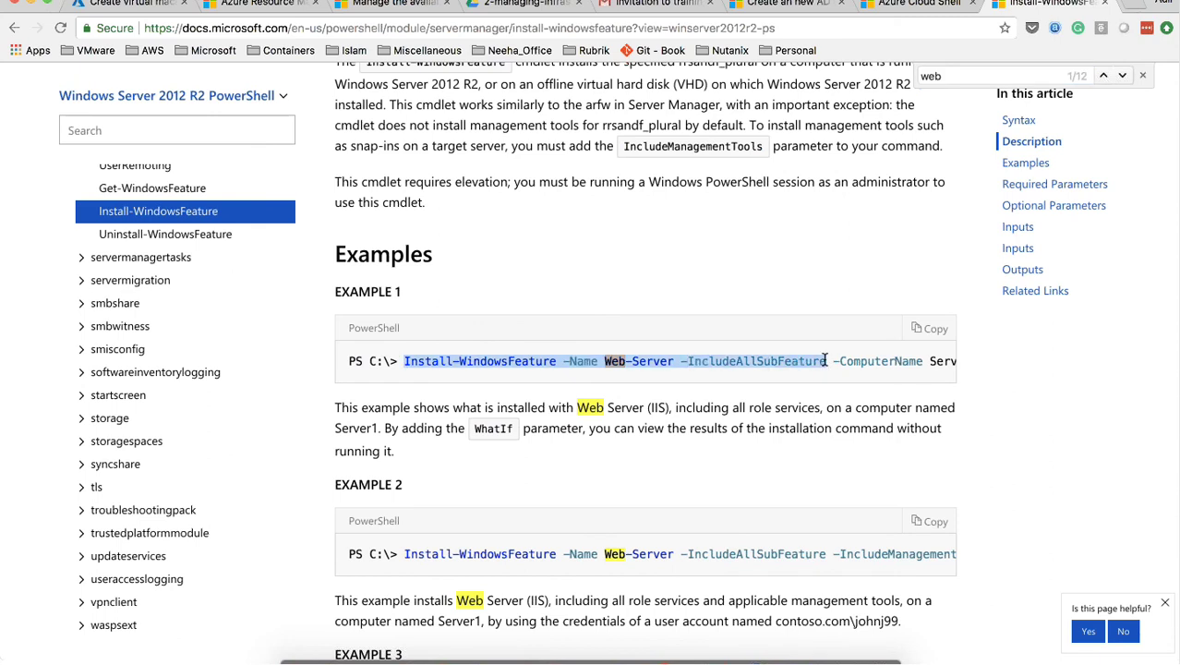
In Visual Studio Code, replace the Add-WindowsFeature line with the copied Install-WindowsFeature -Name Web-Server -IncludeAllSubFeature command
left_click(511, 654)
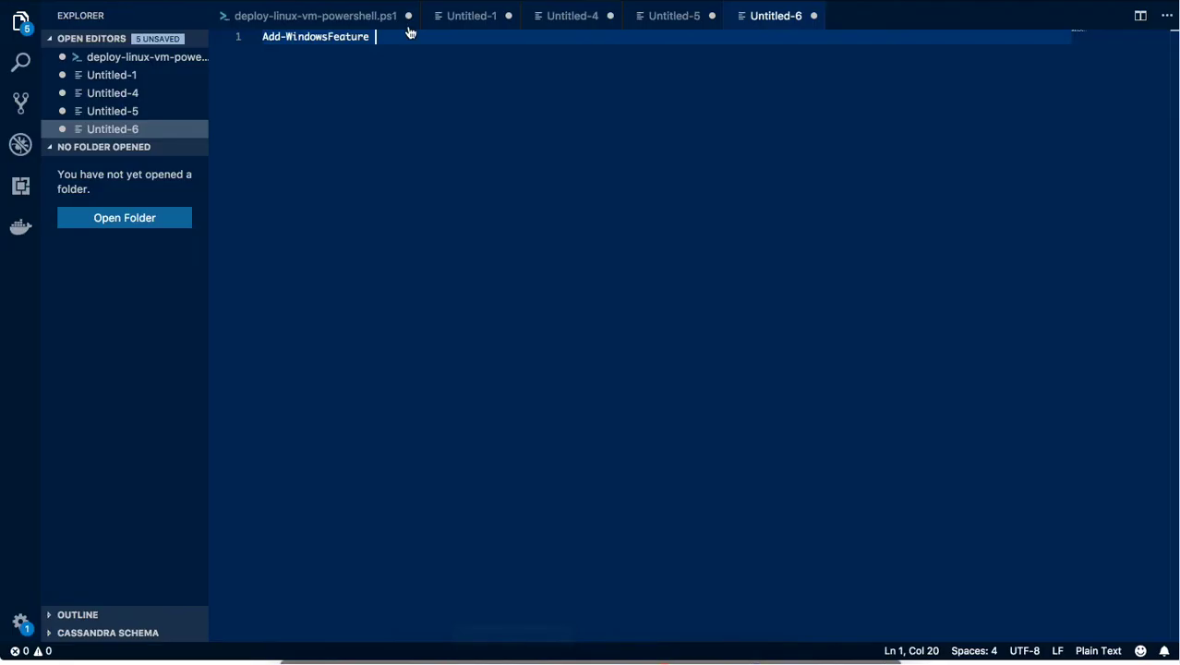
left_click_drag(382, 37, 210, 37)
key("super+v")
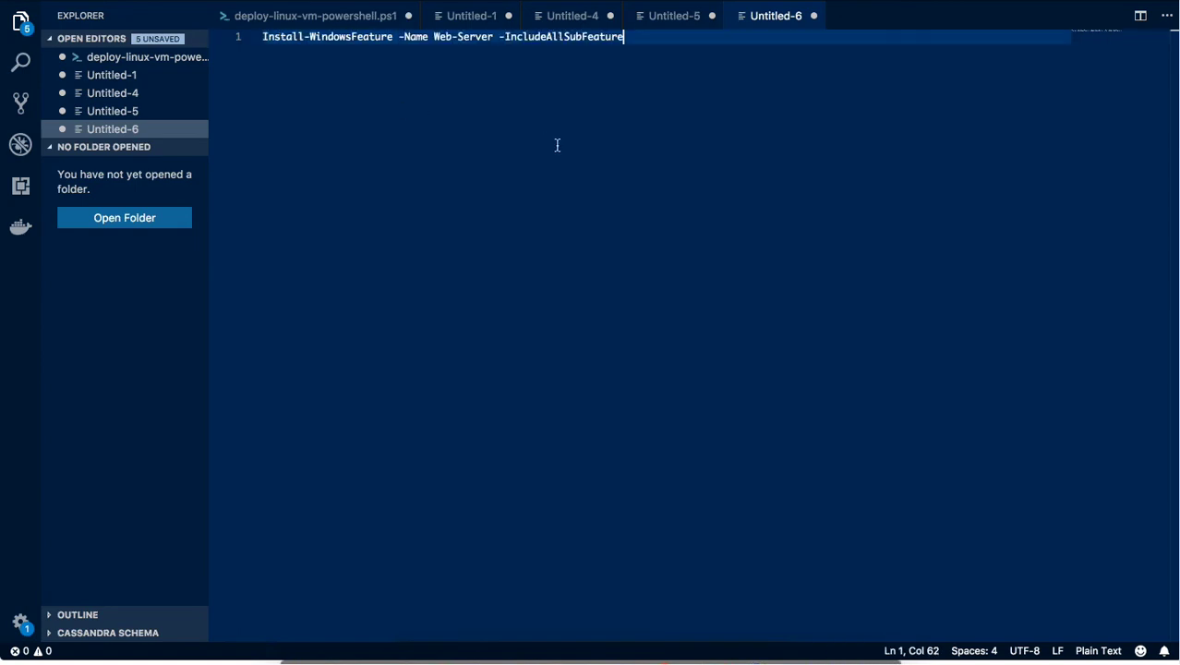
Save the script to the Desktop as InstallWebServer.ps1
key("super+s")
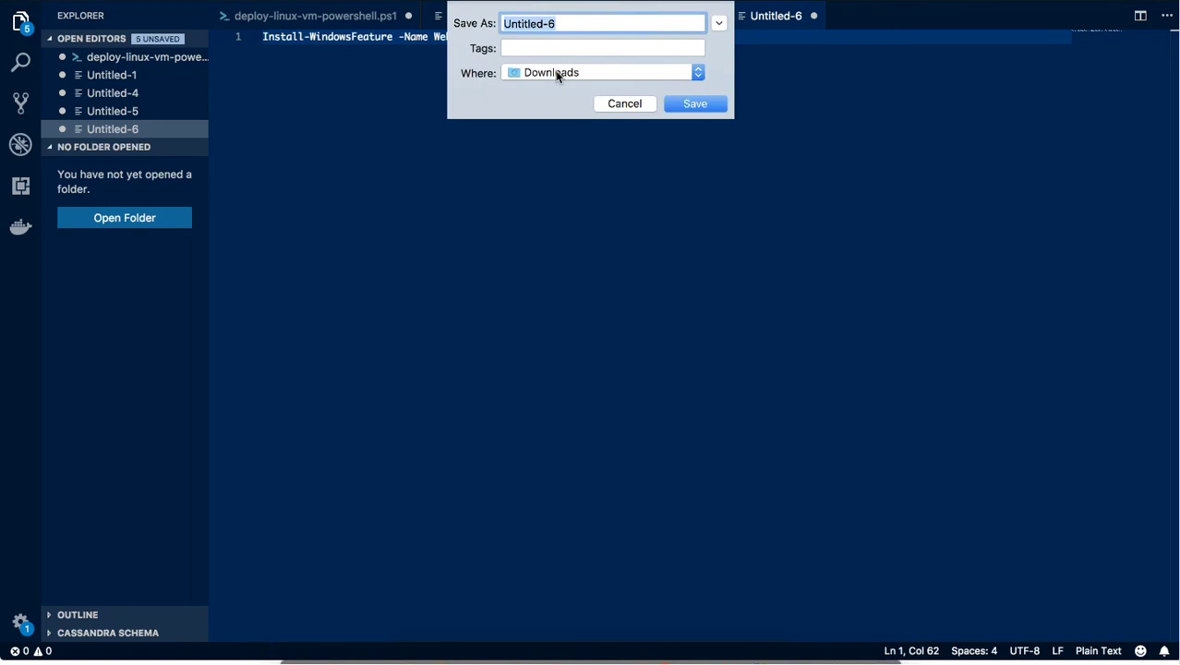
left_click(556, 73)
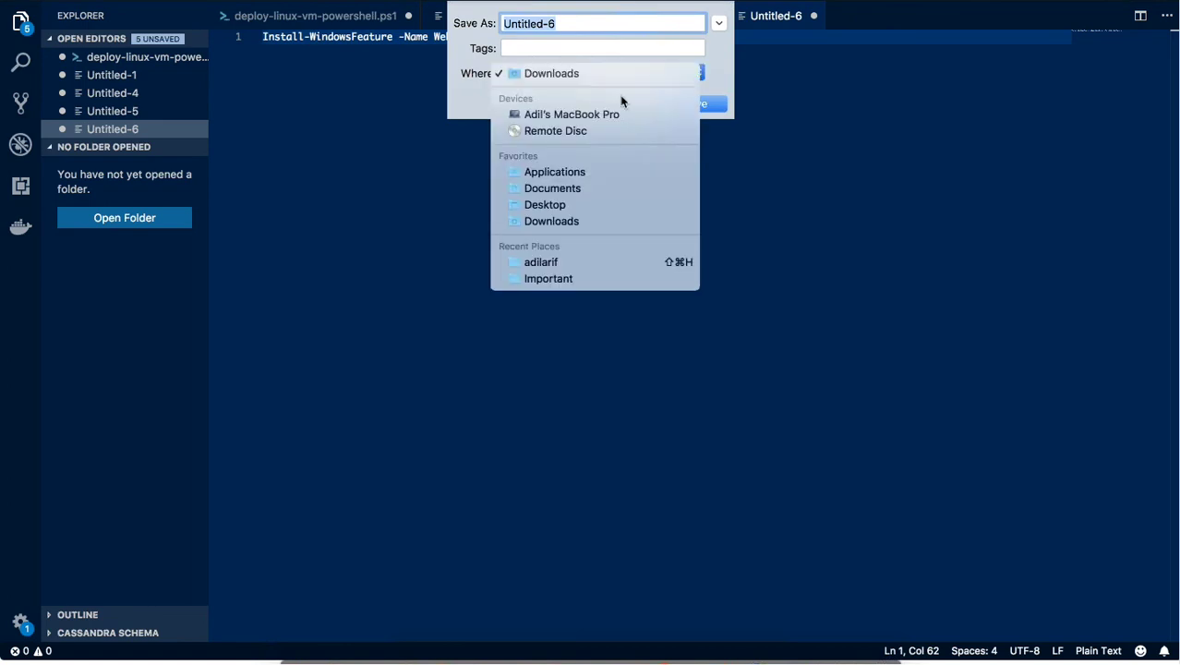
left_click(547, 205)
type("InstallWebServer.ps")
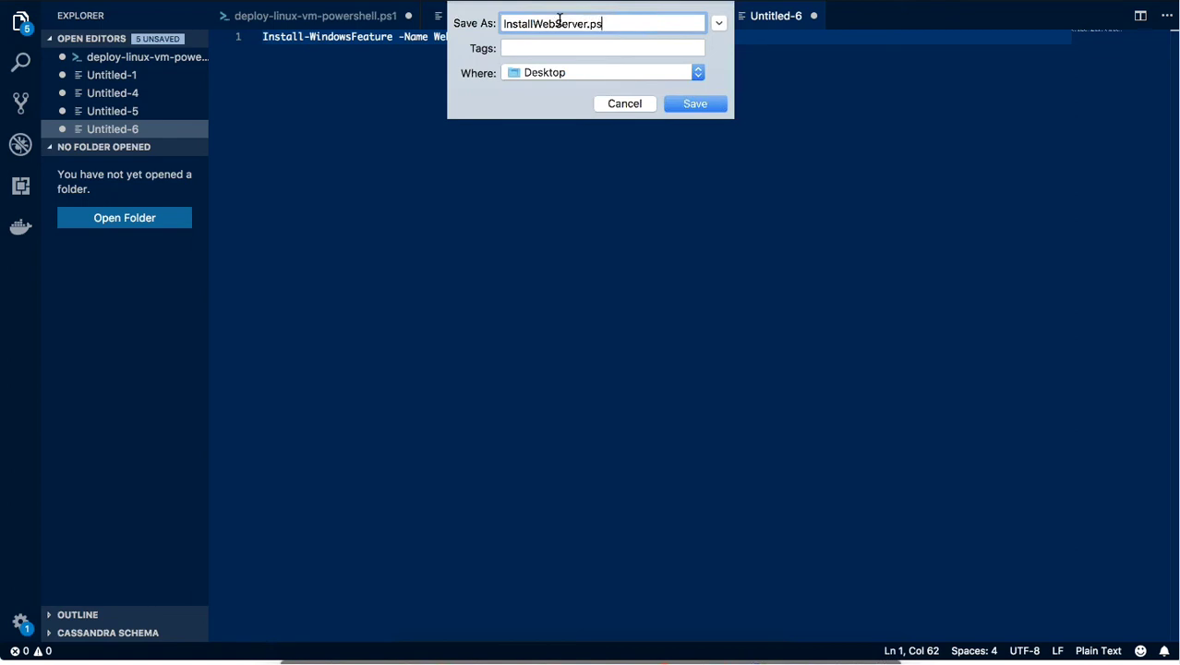
left_click(695, 105)
Highlight the IncludeAllSubFeature switch and the Web-Server feature name in the script
left_click(716, 42)
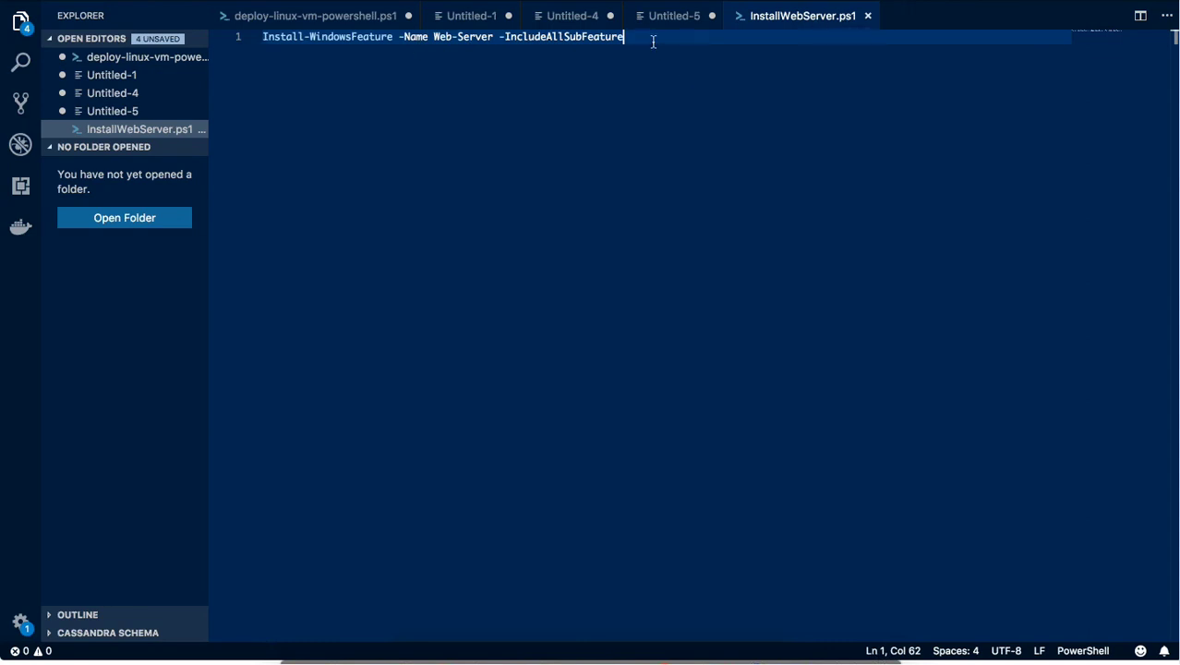
left_click_drag(653, 41, 510, 37)
left_click_drag(434, 37, 494, 37)
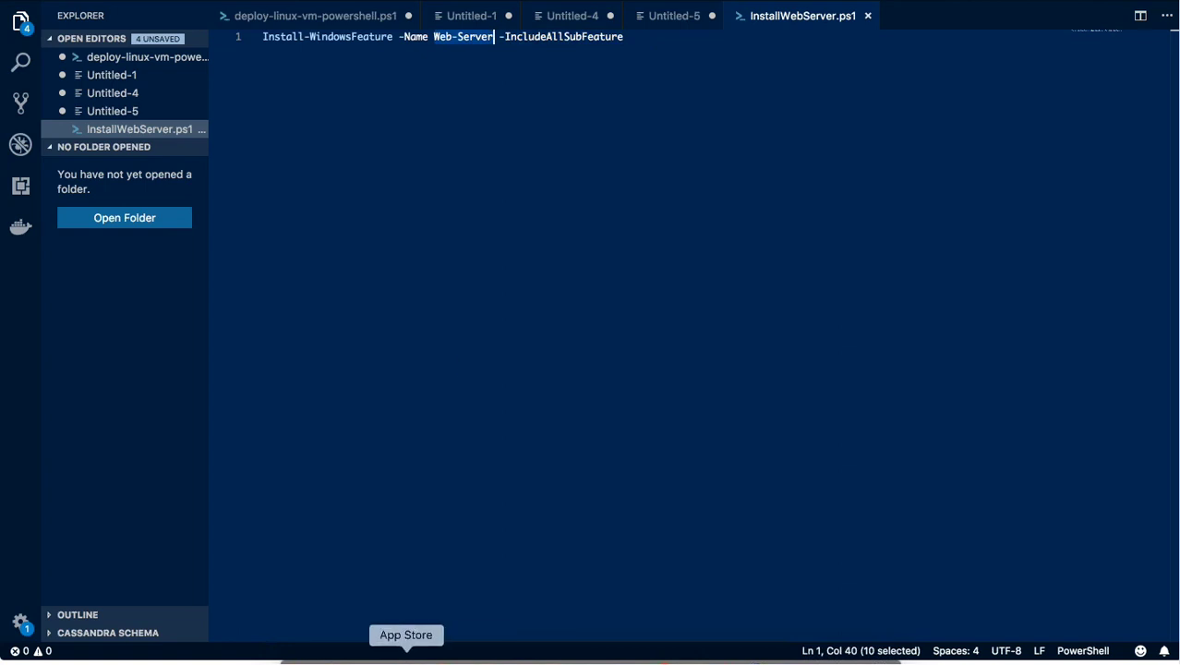
Return to the Azure portal in the browser, discard the unsaved scale set form, and open WindowsVM from the virtual machines list
left_click(442, 657)
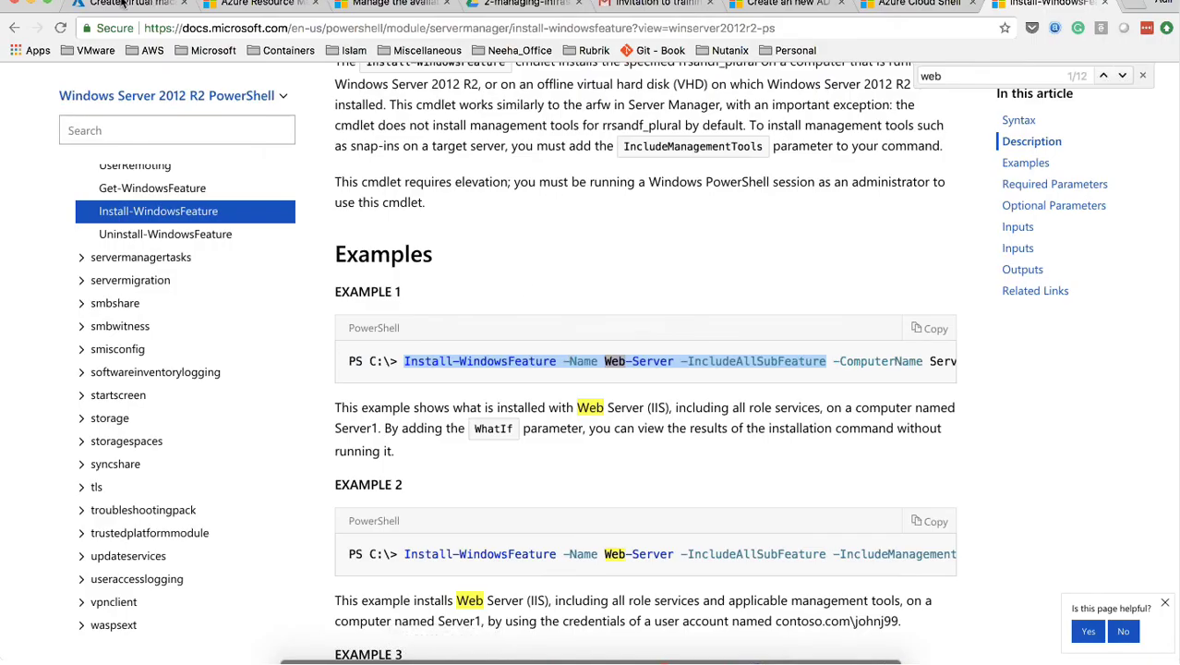
key("ctrl+Tab")
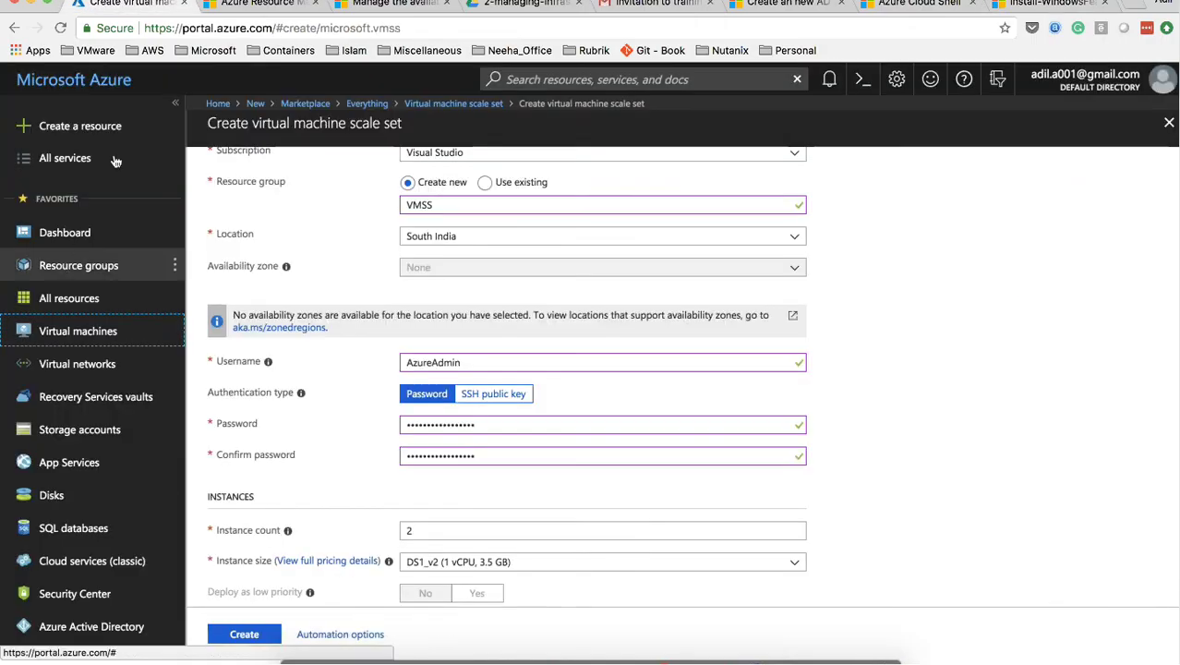
left_click(92, 332)
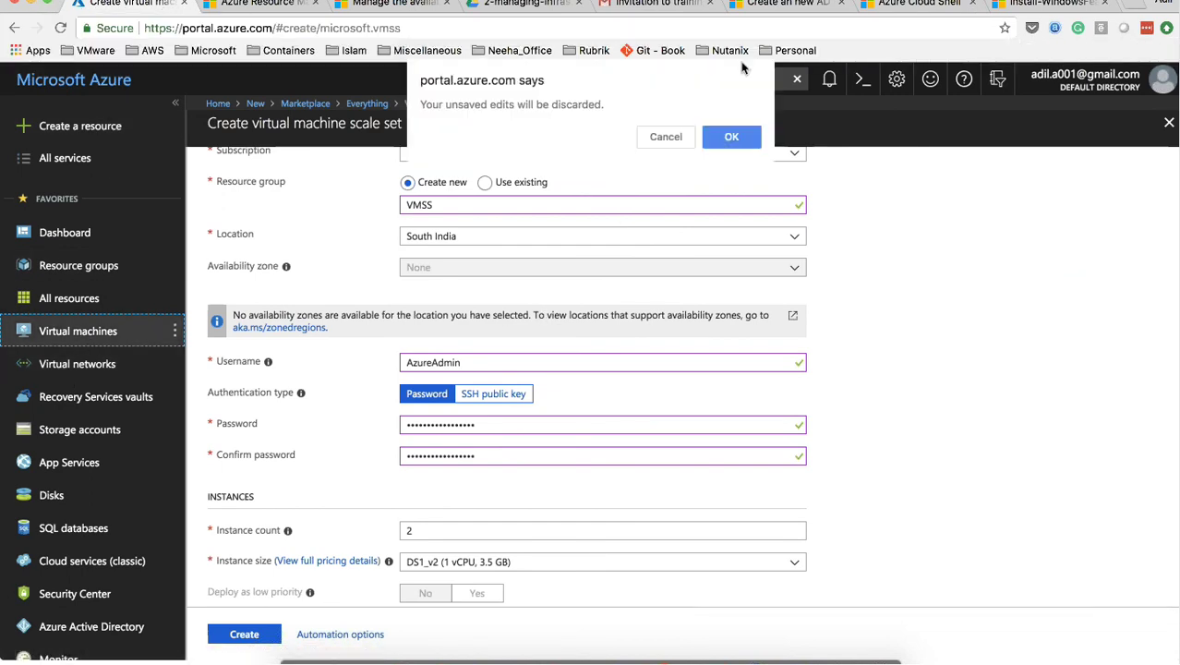
left_click(732, 137)
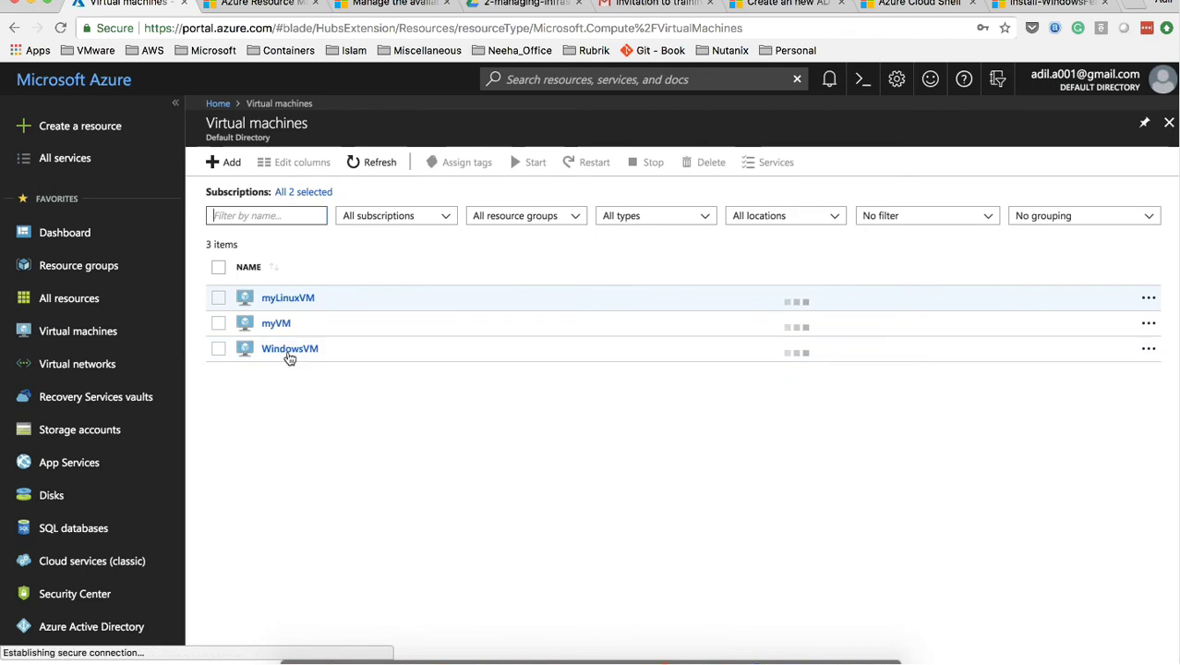
left_click(596, 339)
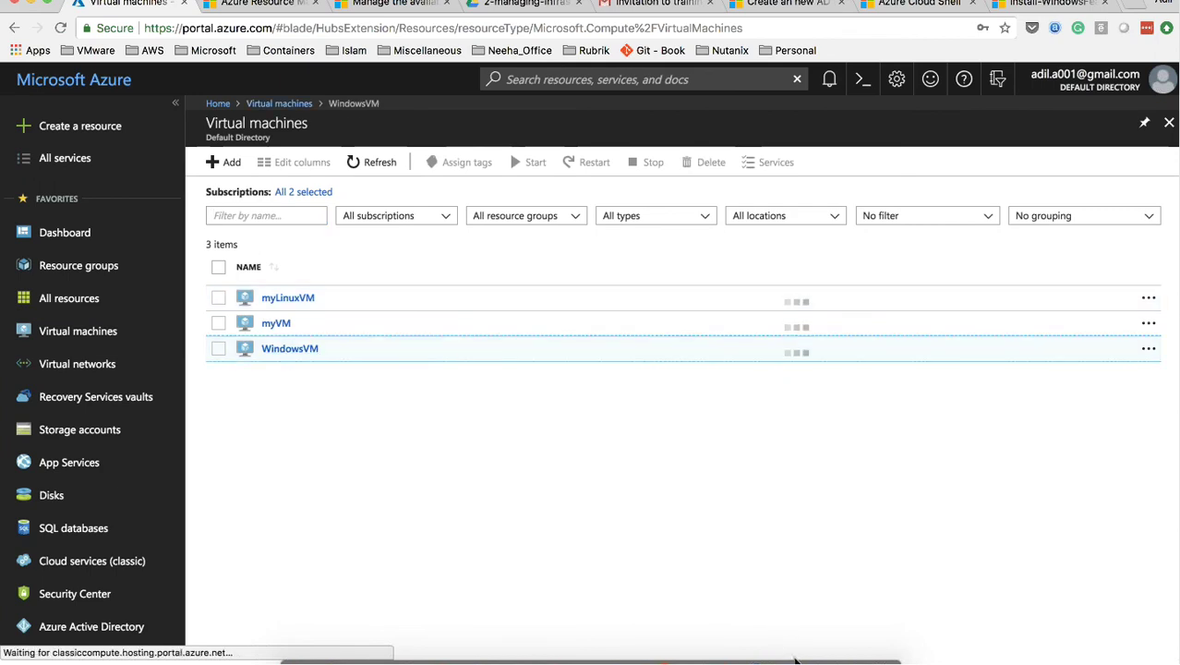
In the WindowsVM remote session, dismiss the network prompt, check the server roles list for Web Server (IIS) in the Add Roles and Features Wizard, and cancel
key("ctrl+Right")
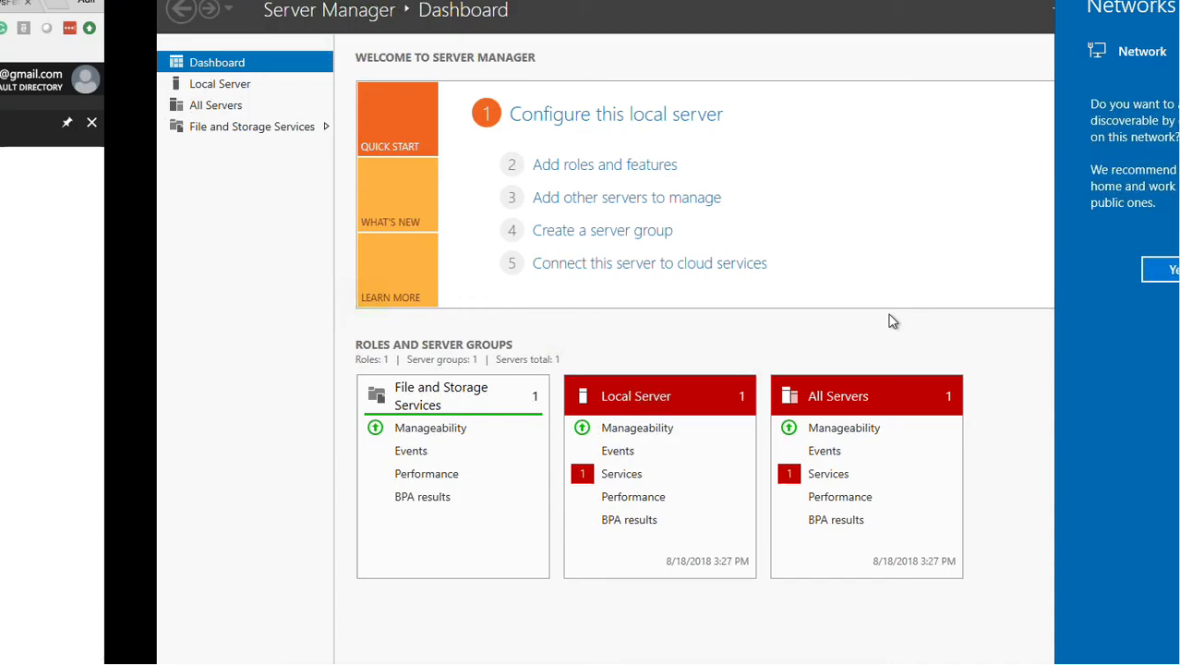
left_click(1113, 269)
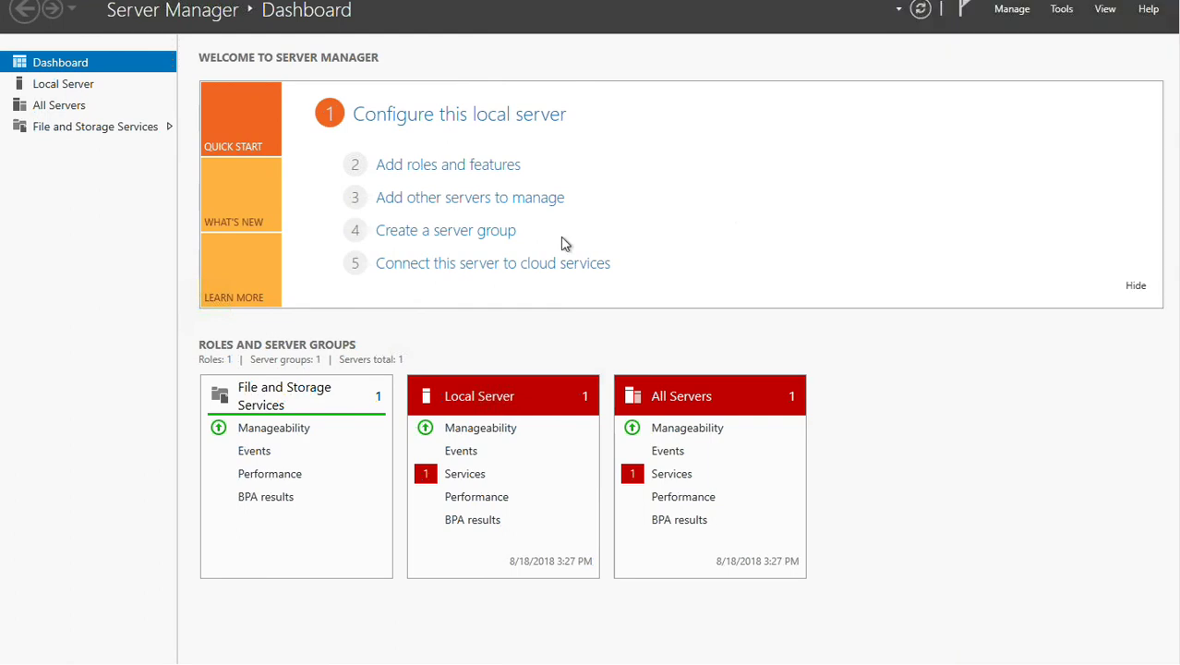
left_click(450, 173)
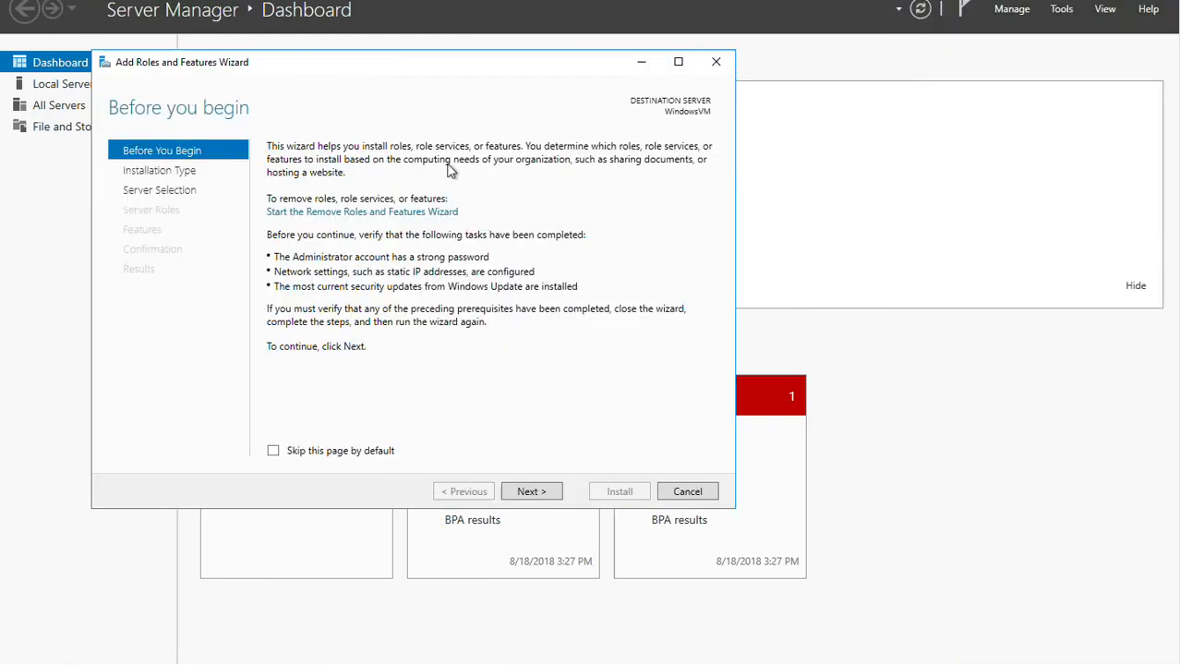
left_click(527, 495)
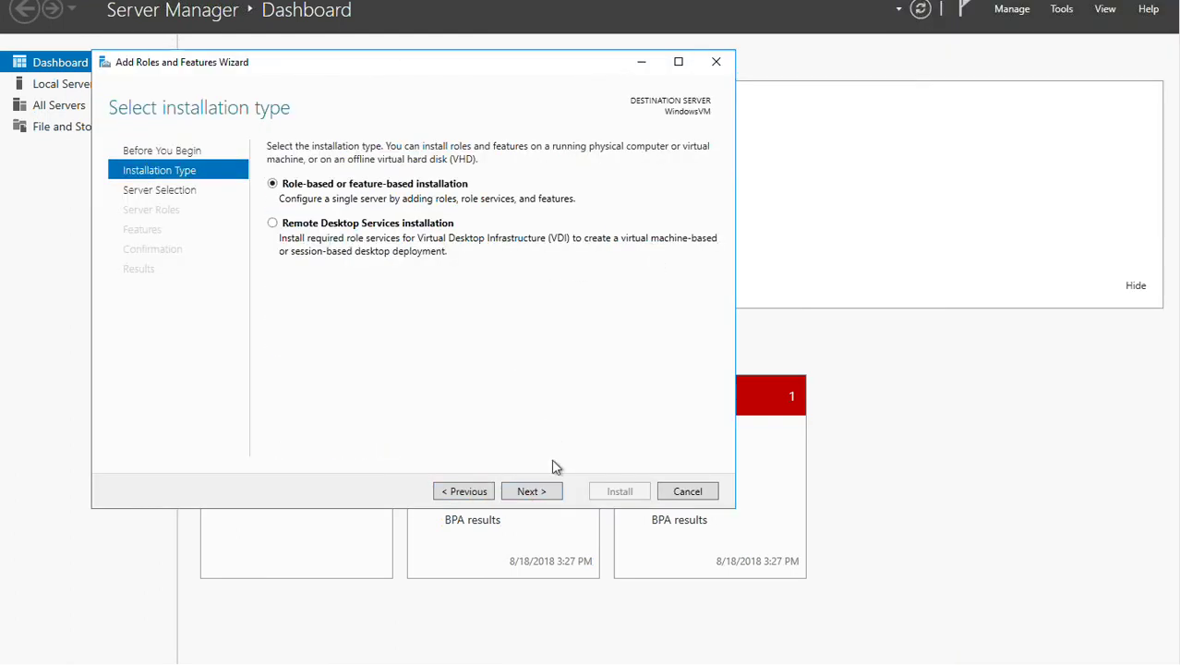
left_click(538, 502)
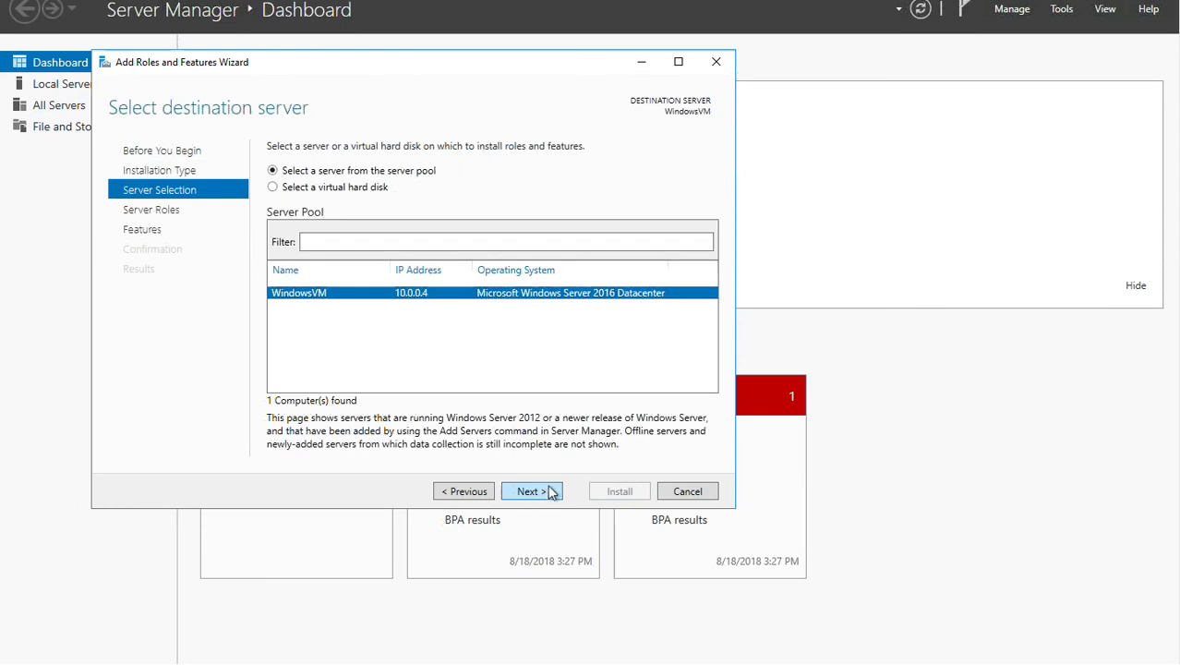
left_click(523, 495)
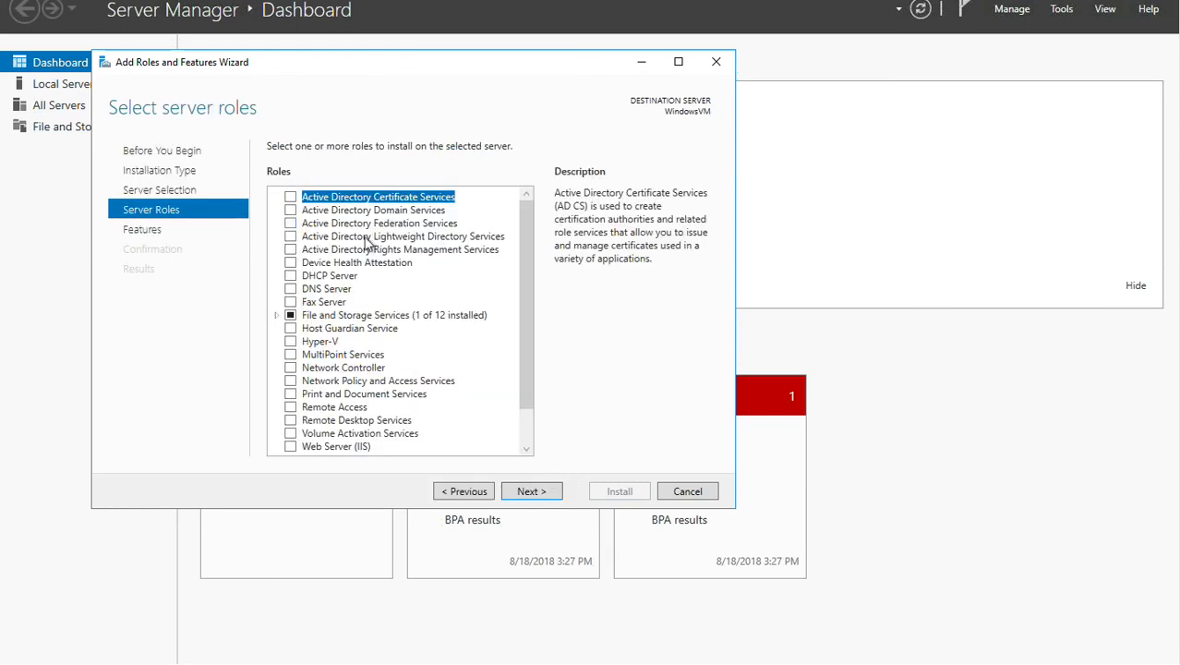
scroll(346, 342, "down", 1)
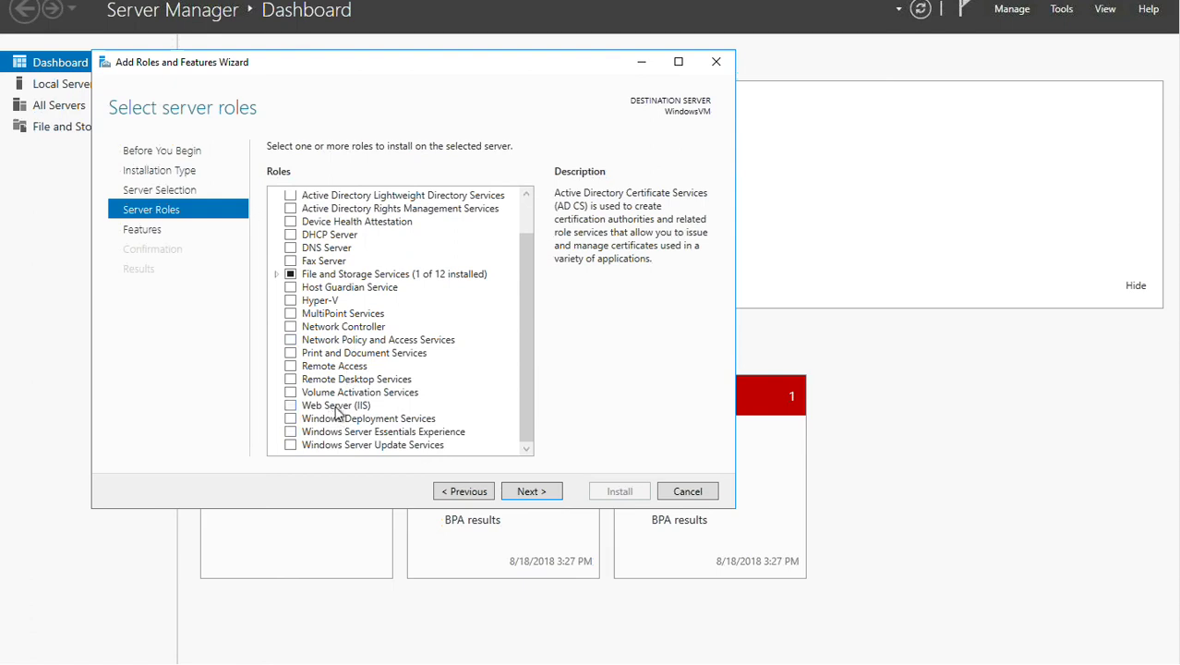
left_click(688, 492)
Return to the Azure portal, filter WindowsVM's settings by "ext", and open its Extensions page
key("ctrl+Left")
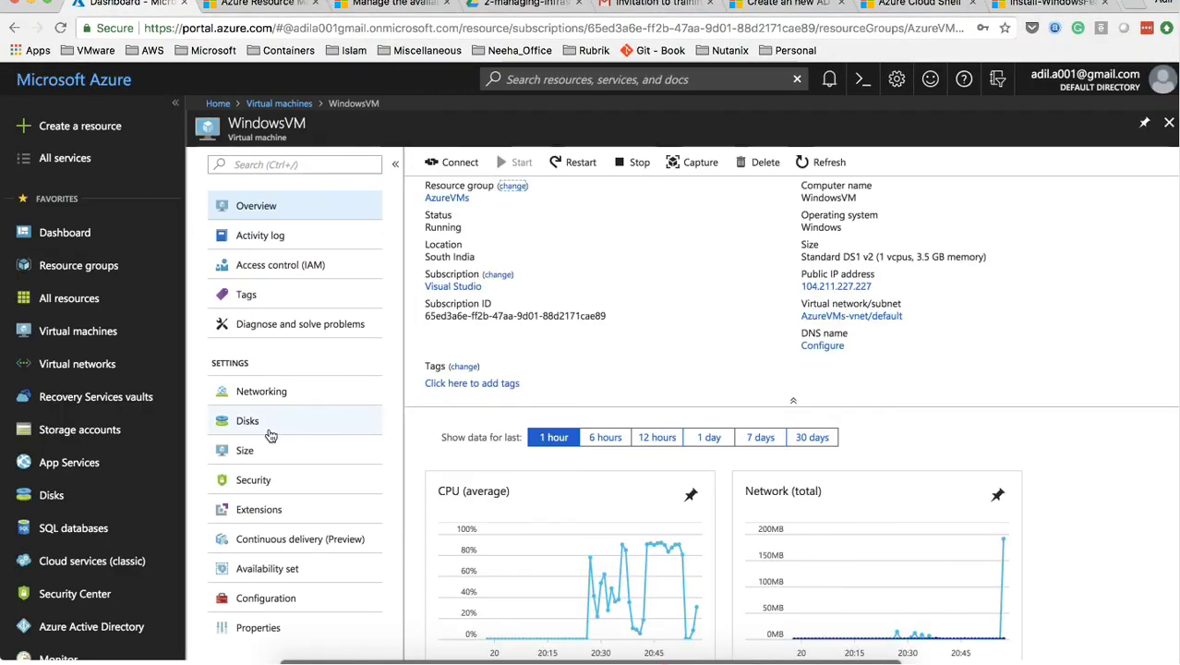
scroll(271, 436, "down", 10)
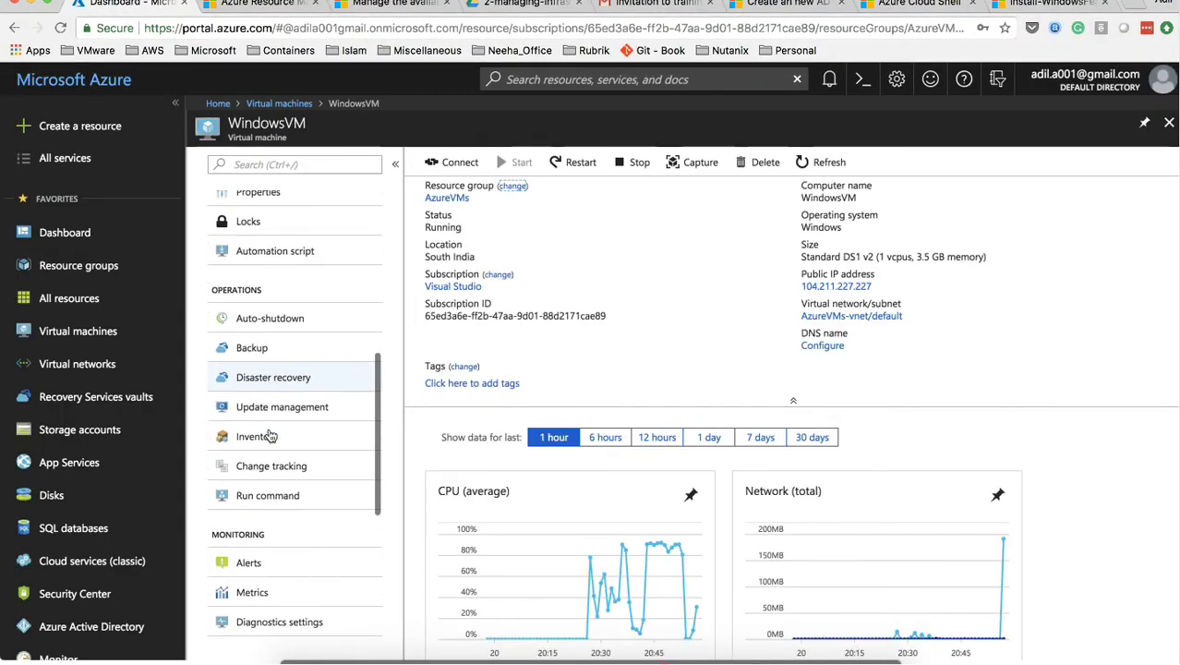
scroll(271, 436, "down", 8)
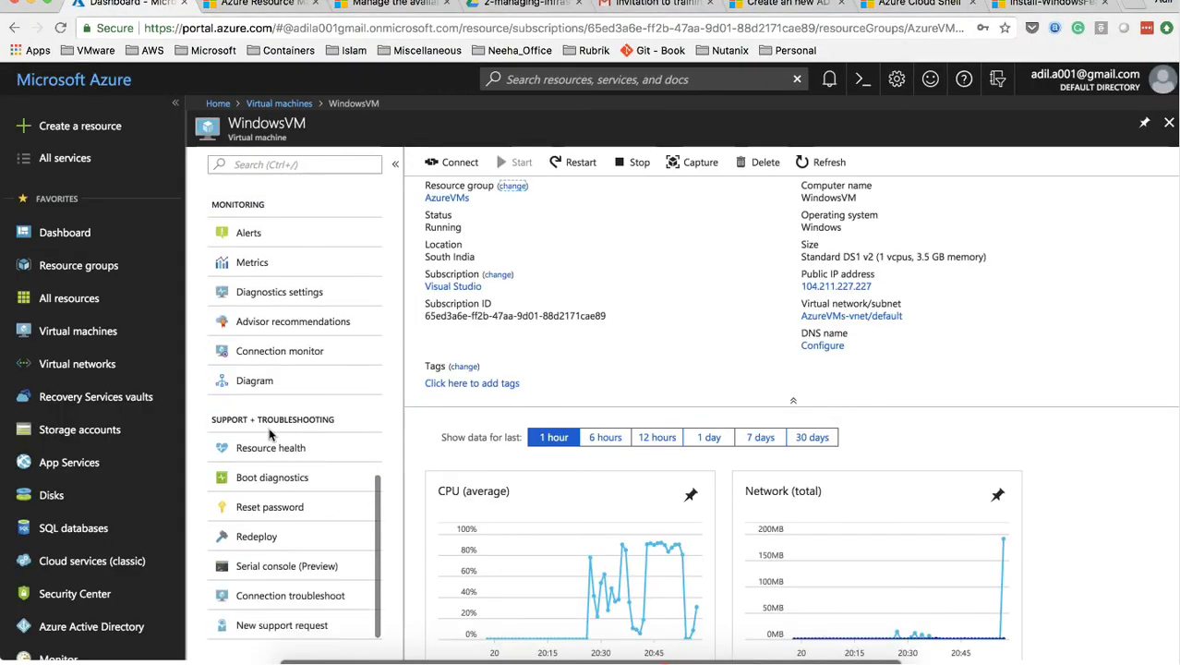
left_click(255, 166)
type("ext")
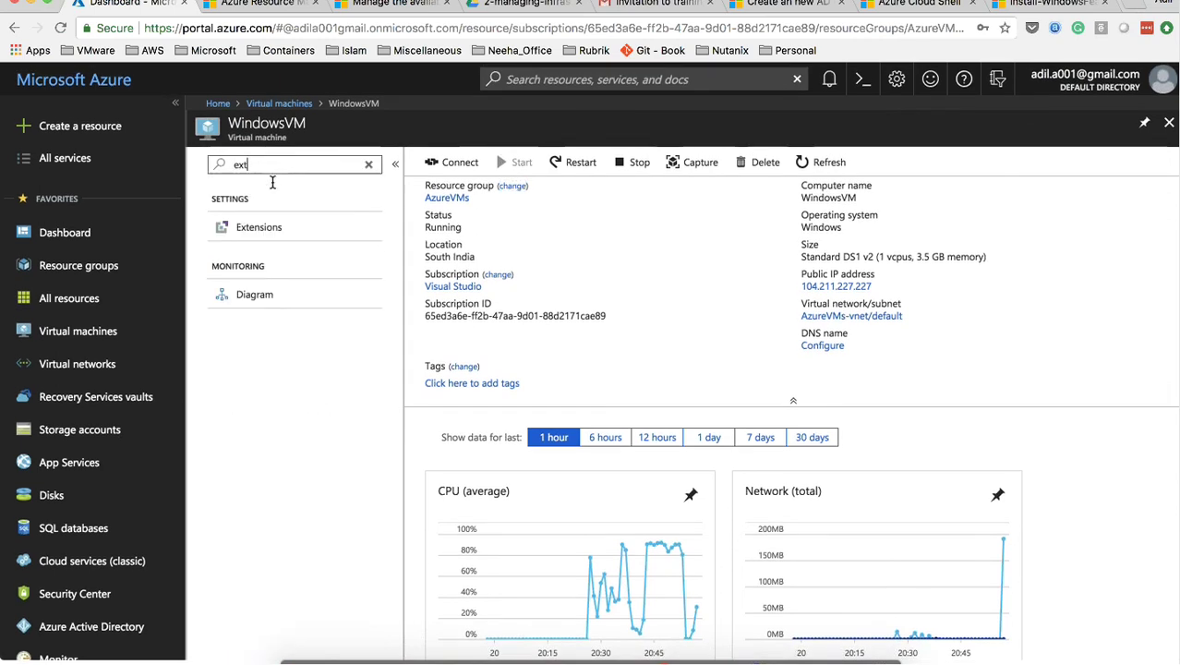
left_click(247, 233)
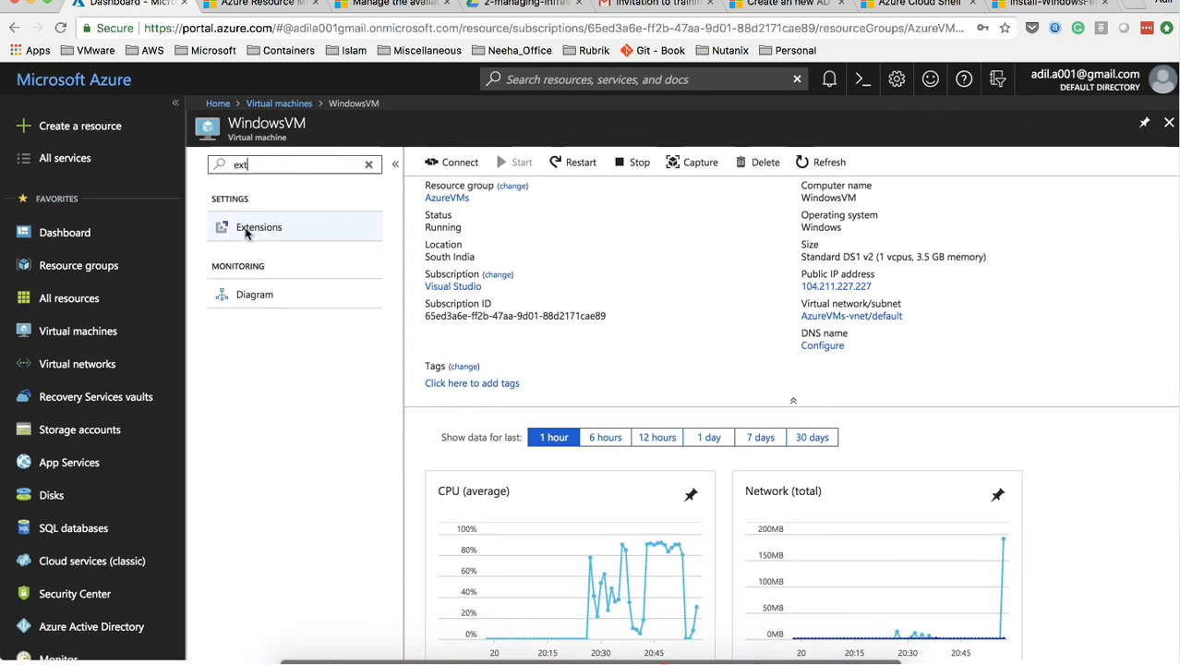
Start adding a Custom Script Extension from Microsoft Corp. to WindowsVM
left_click(703, 164)
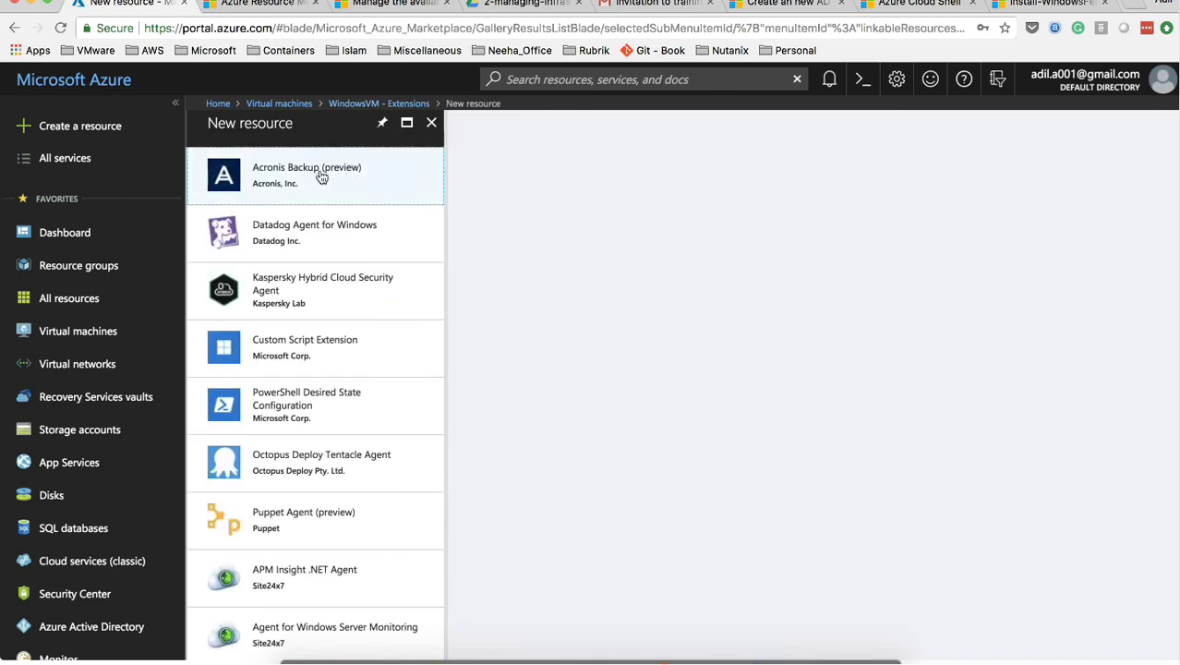
left_click(300, 360)
left_click(504, 615)
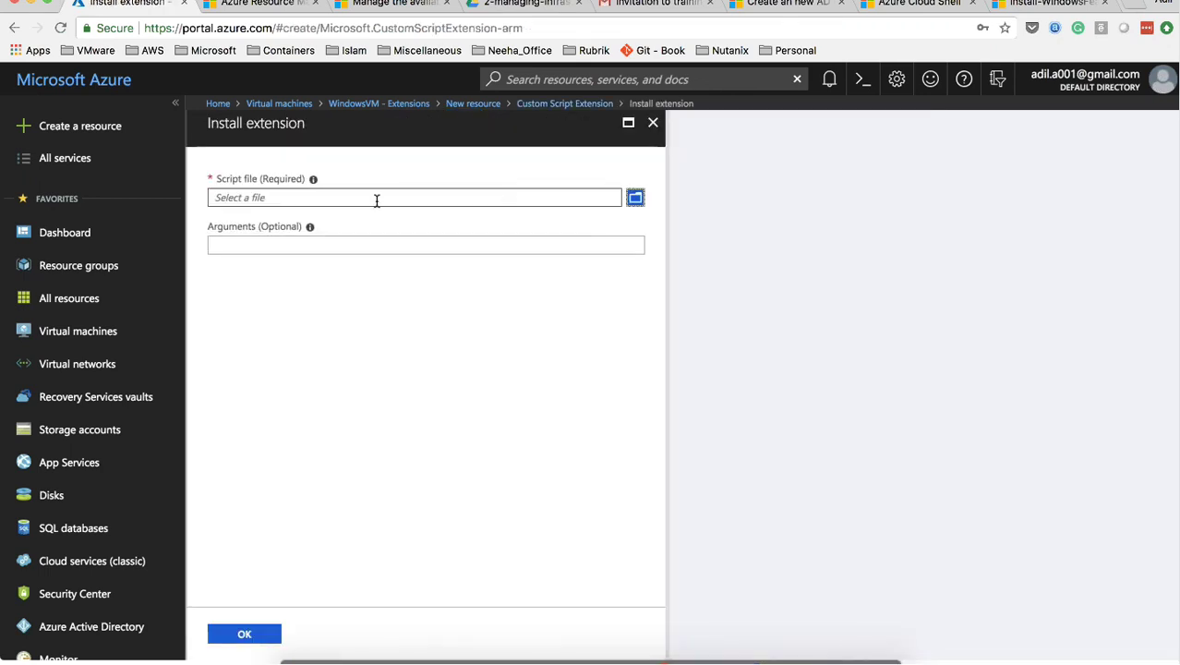
Upload InstallWebServer.ps1 from the Desktop as the extension's script file, highlight its upload URL, and submit the installation
left_click(637, 201)
left_click(350, 211)
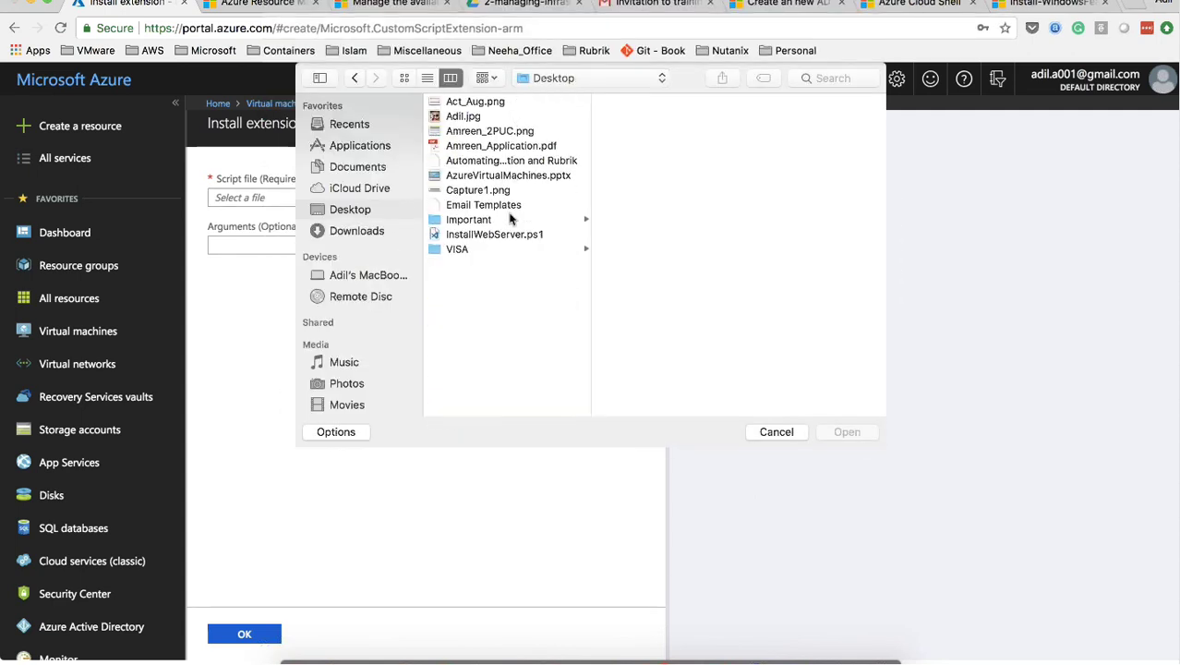
left_click(495, 234)
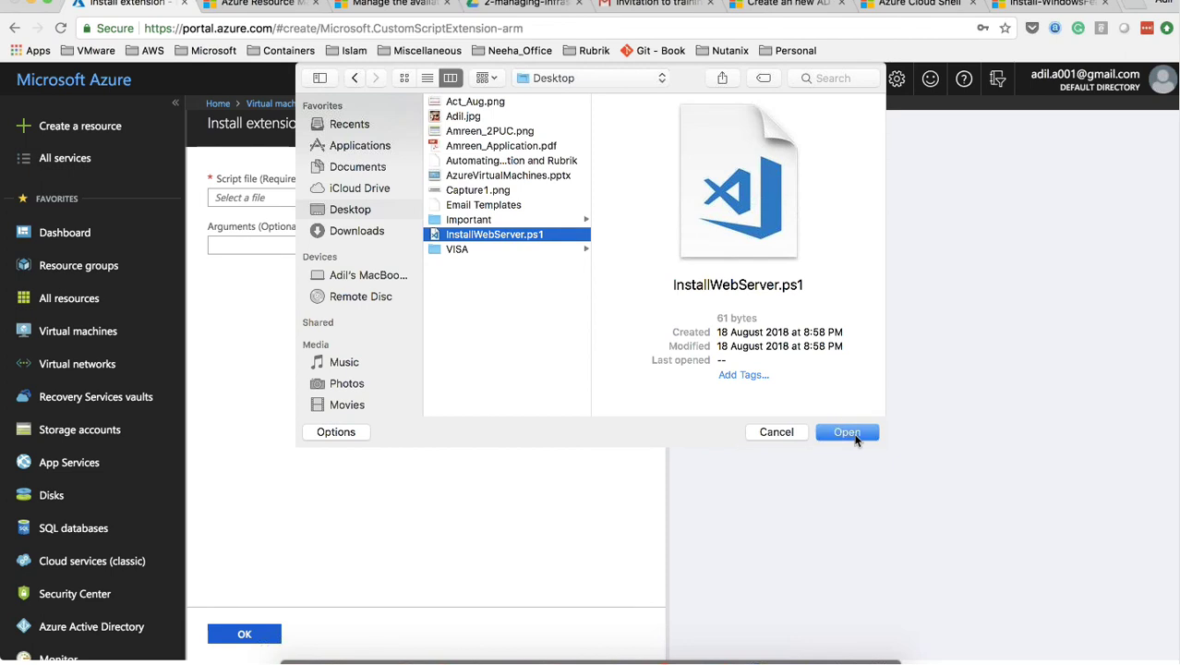
left_click(853, 436)
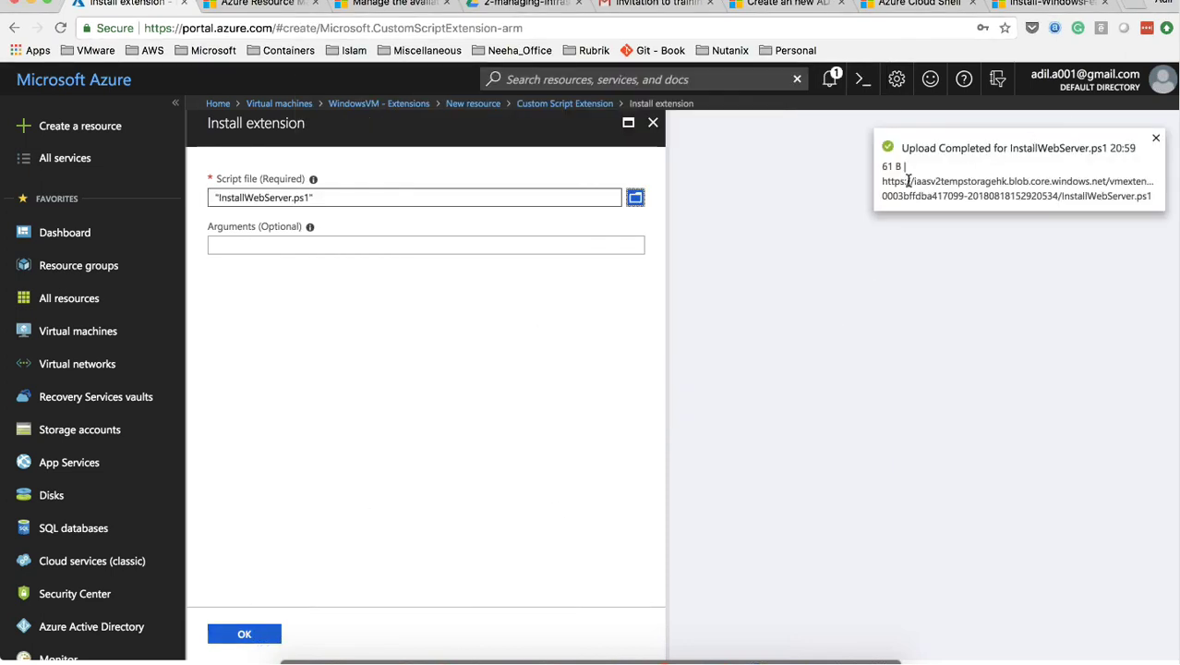
left_click_drag(882, 181, 1005, 189)
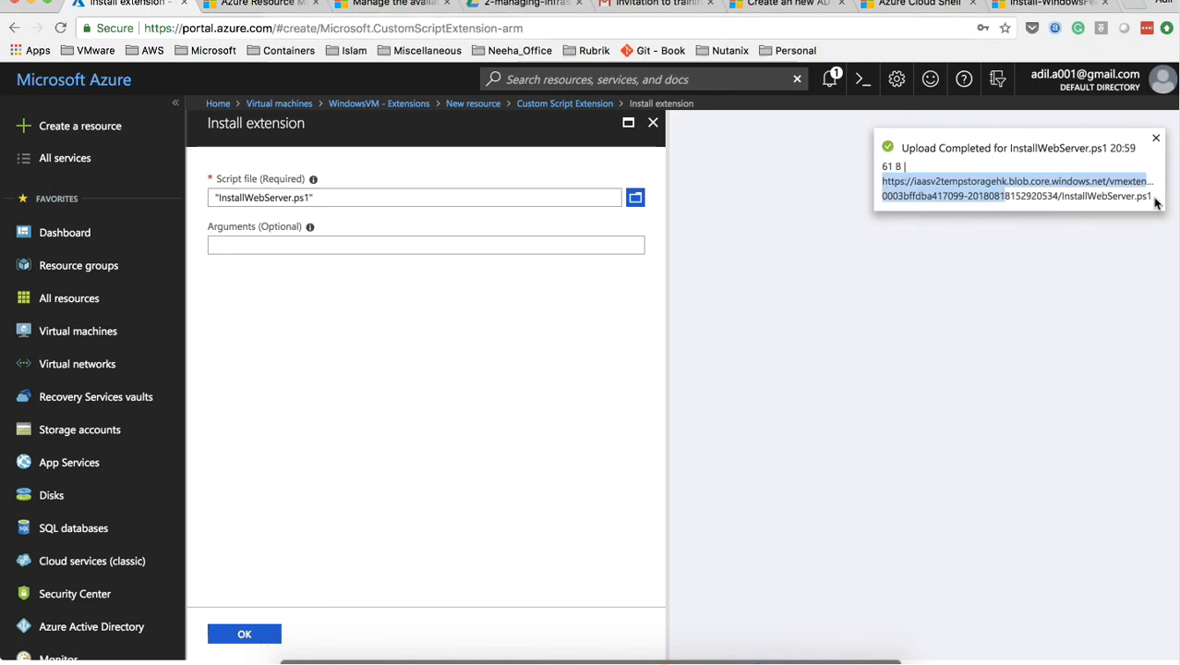
left_click(274, 628)
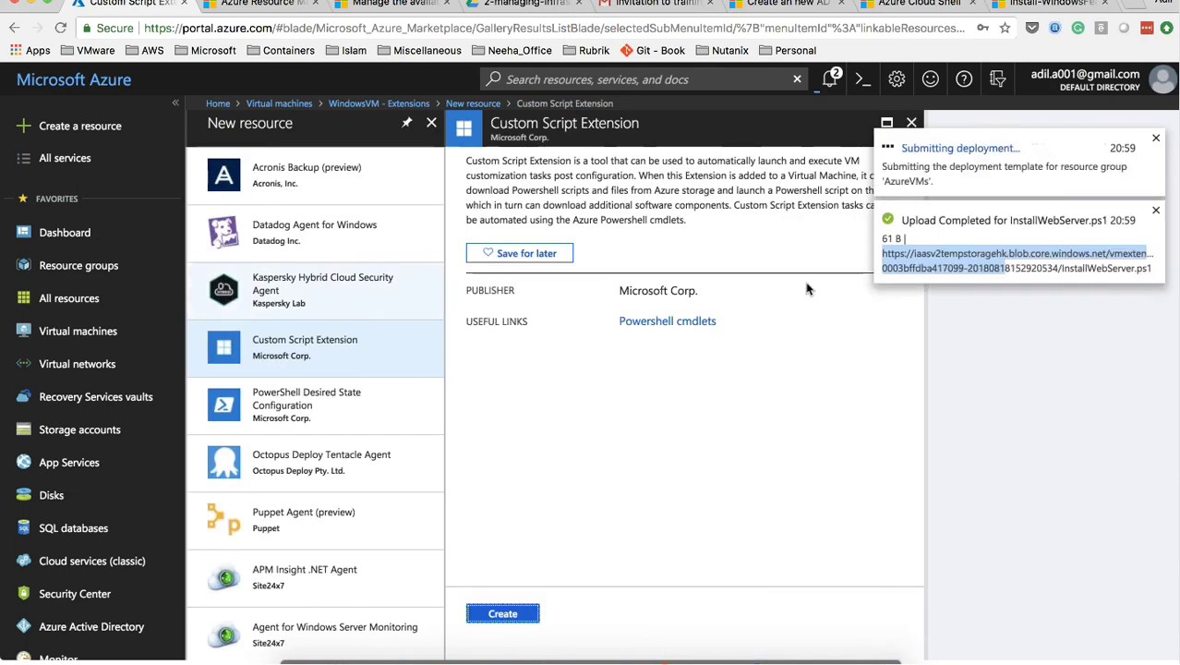
Open the Custom Script Extension deployment from its notification and refresh the deployment status
left_click(961, 150)
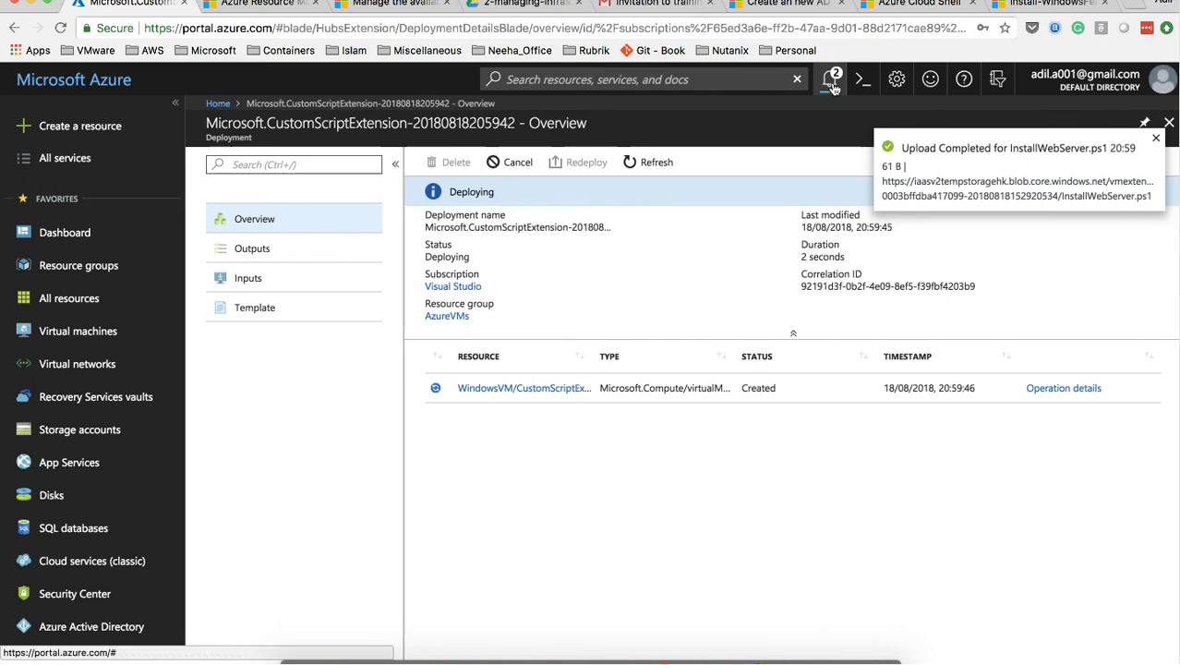
left_click(830, 80)
left_click(628, 297)
left_click(644, 166)
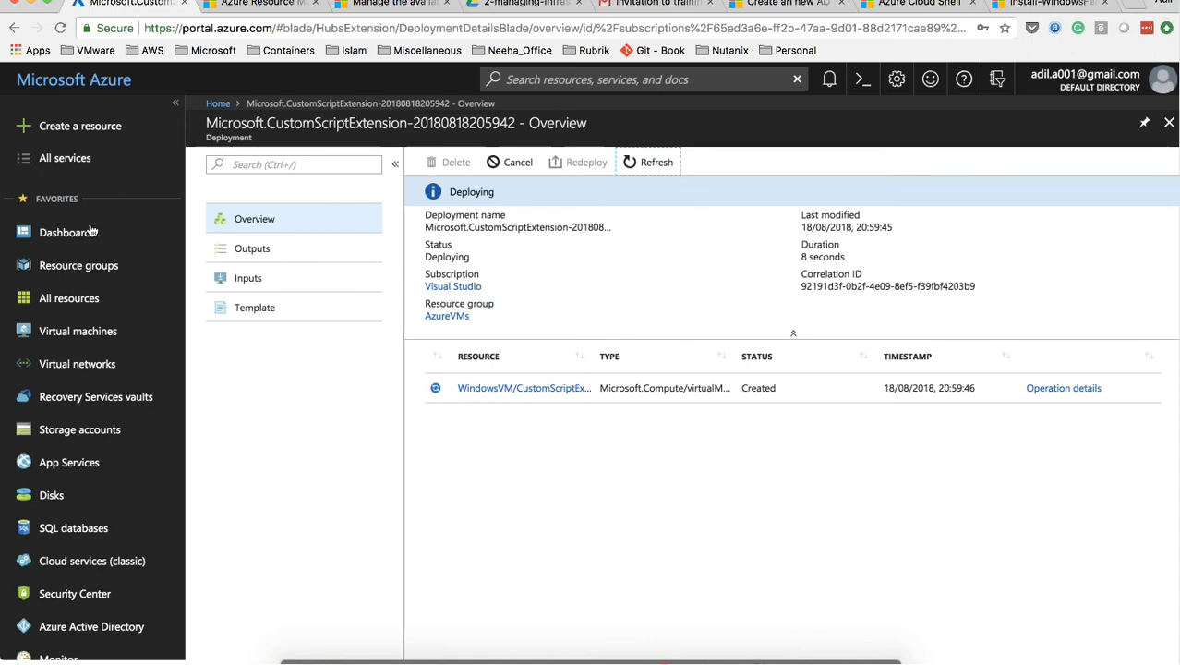
Open WindowsVM from the virtual machines list and copy its public IP address
left_click(79, 334)
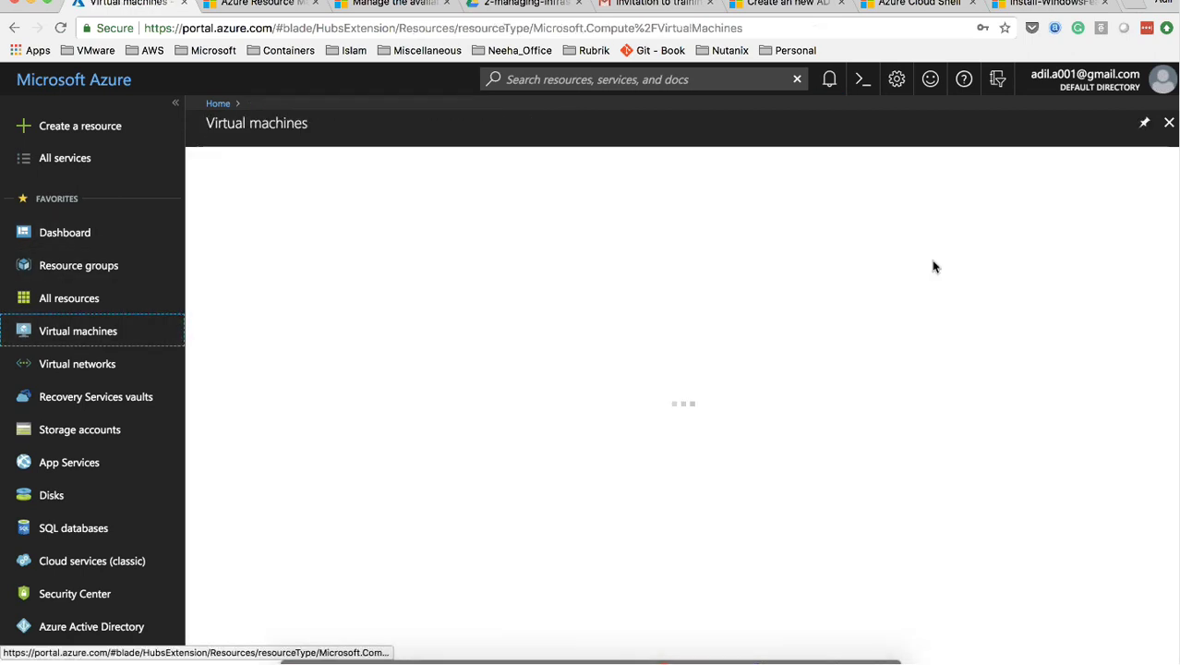
left_click(297, 353)
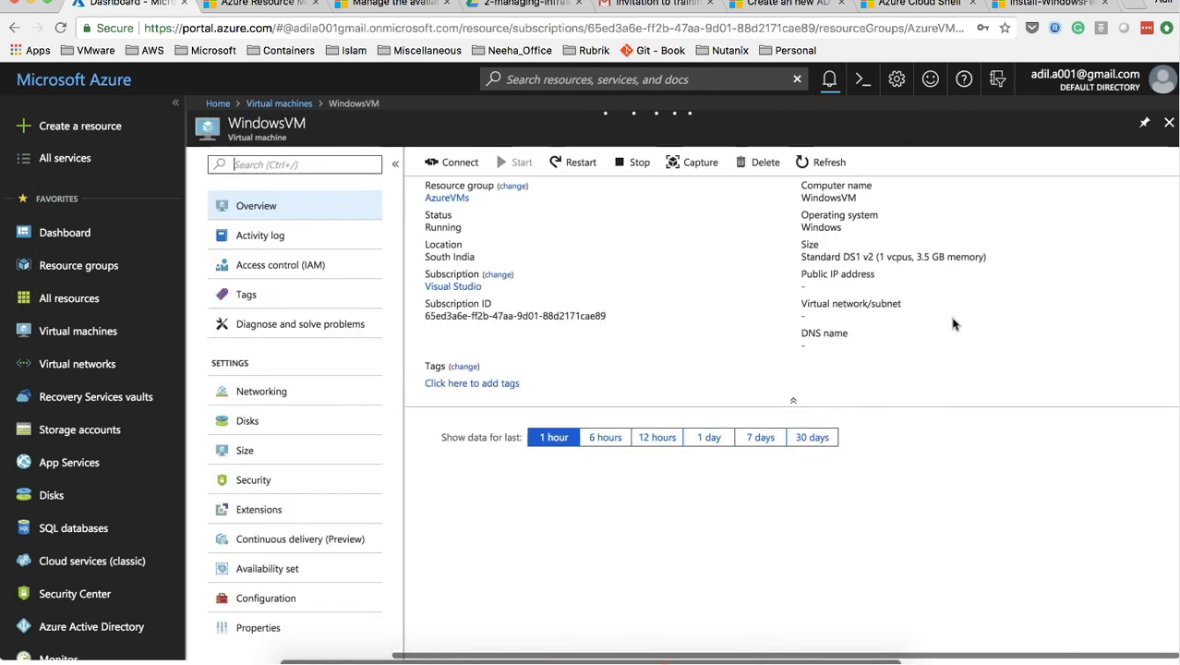
left_click(999, 289)
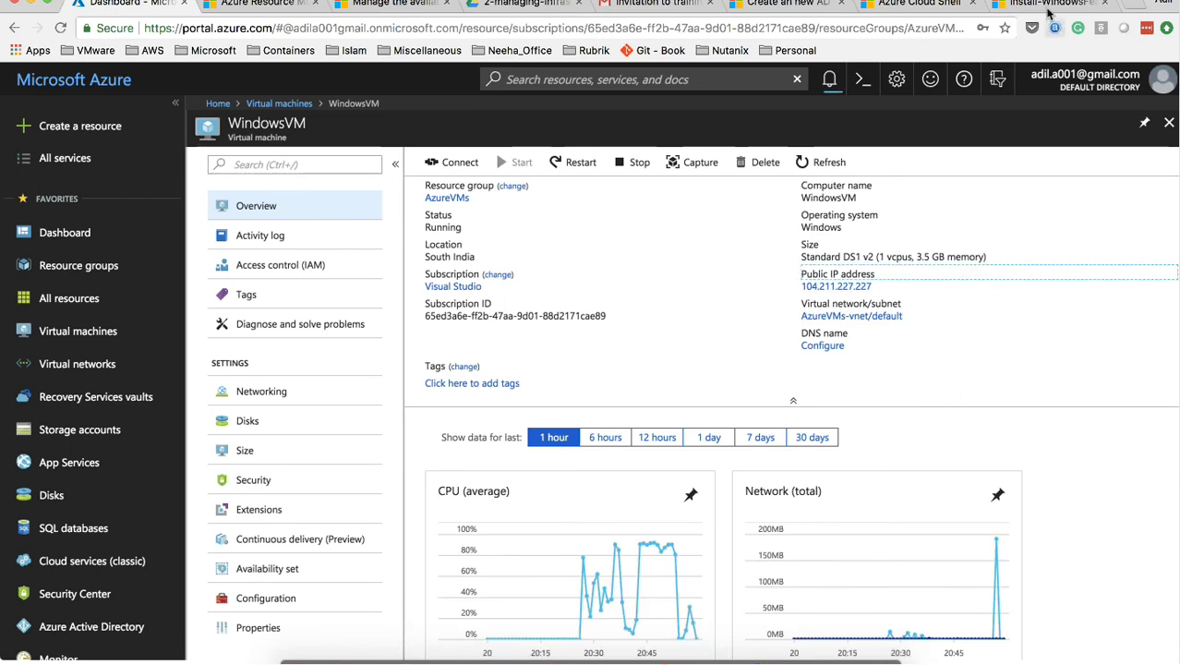
left_click(1048, 7)
left_click(901, 27)
key("ctrl+v")
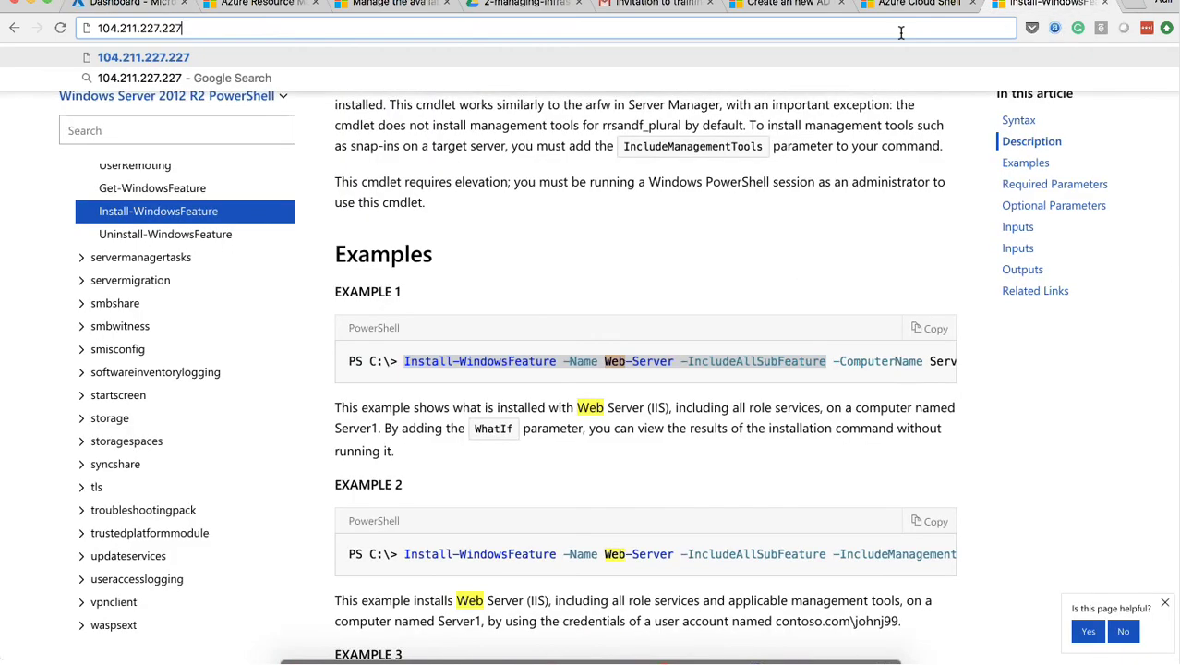
type("http")
type("s://")
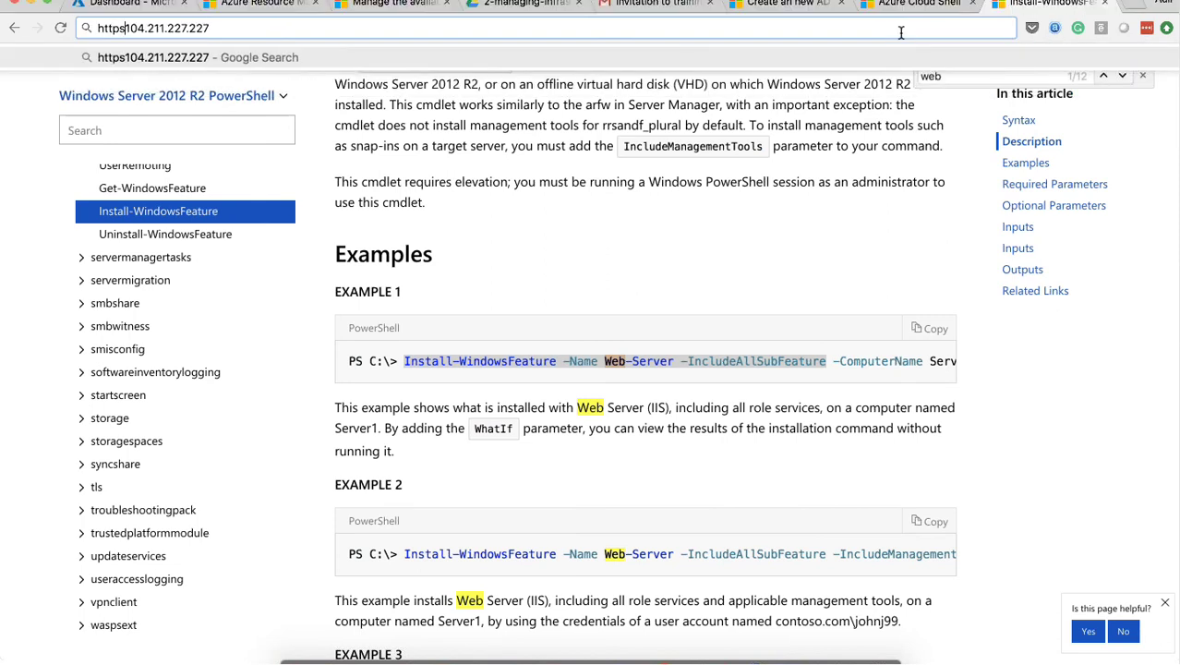
key("Return")
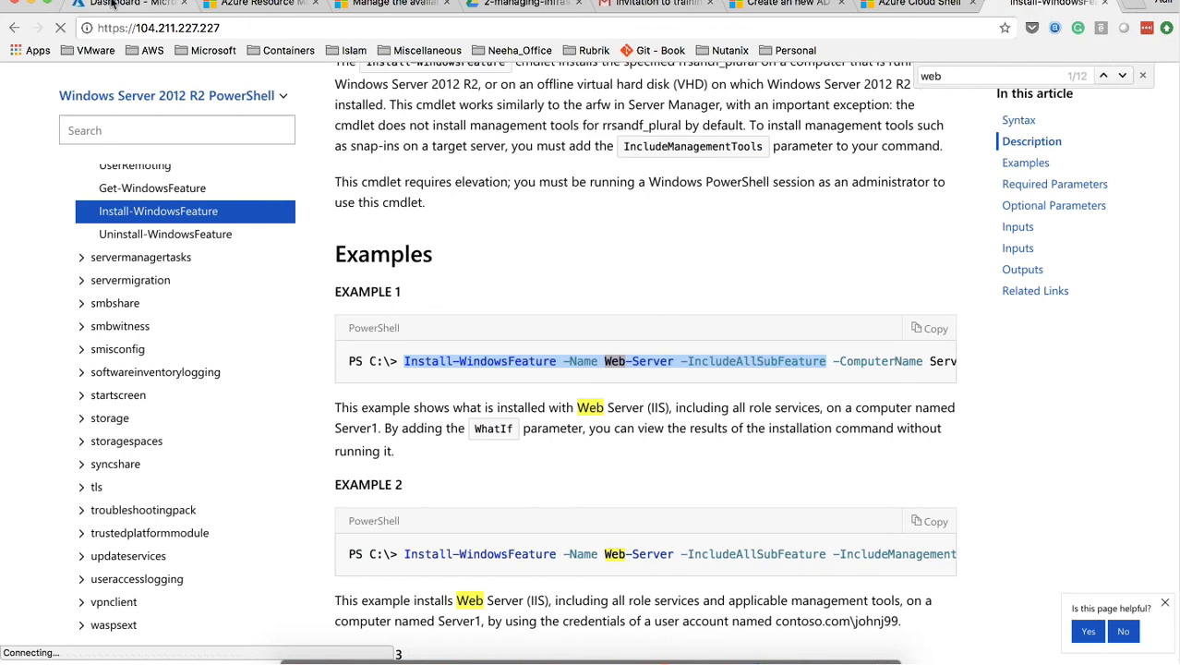
Return to the Azure portal, reopen the running extension deployment from the notifications, and refresh its status
key("super+1")
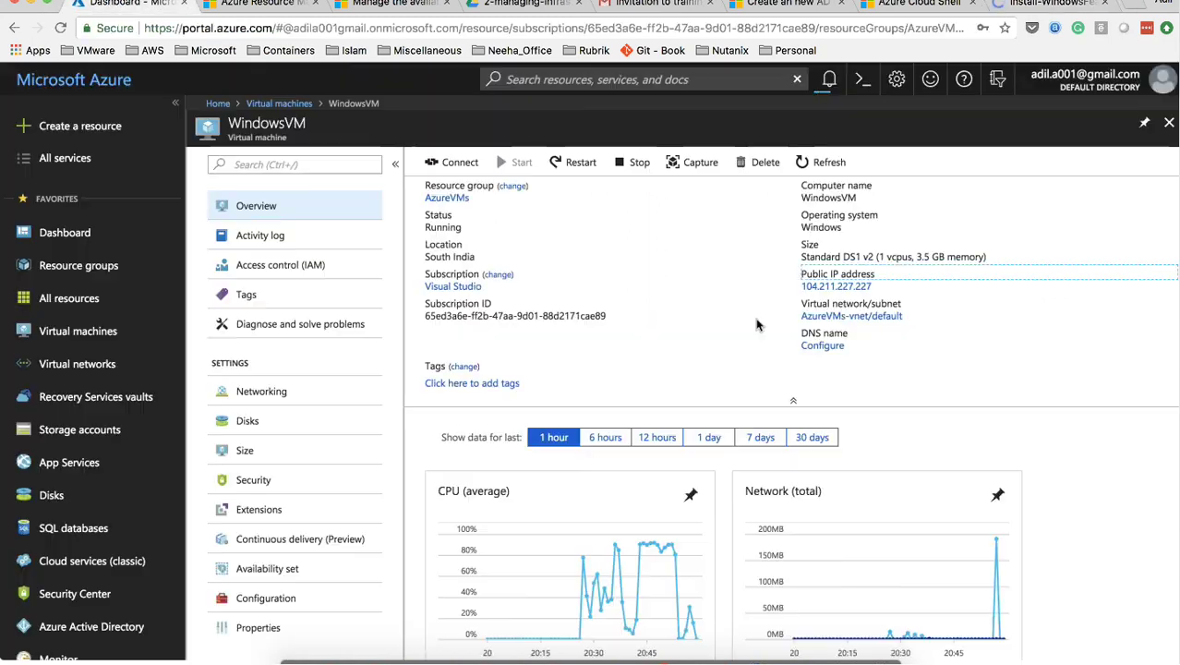
left_click(832, 82)
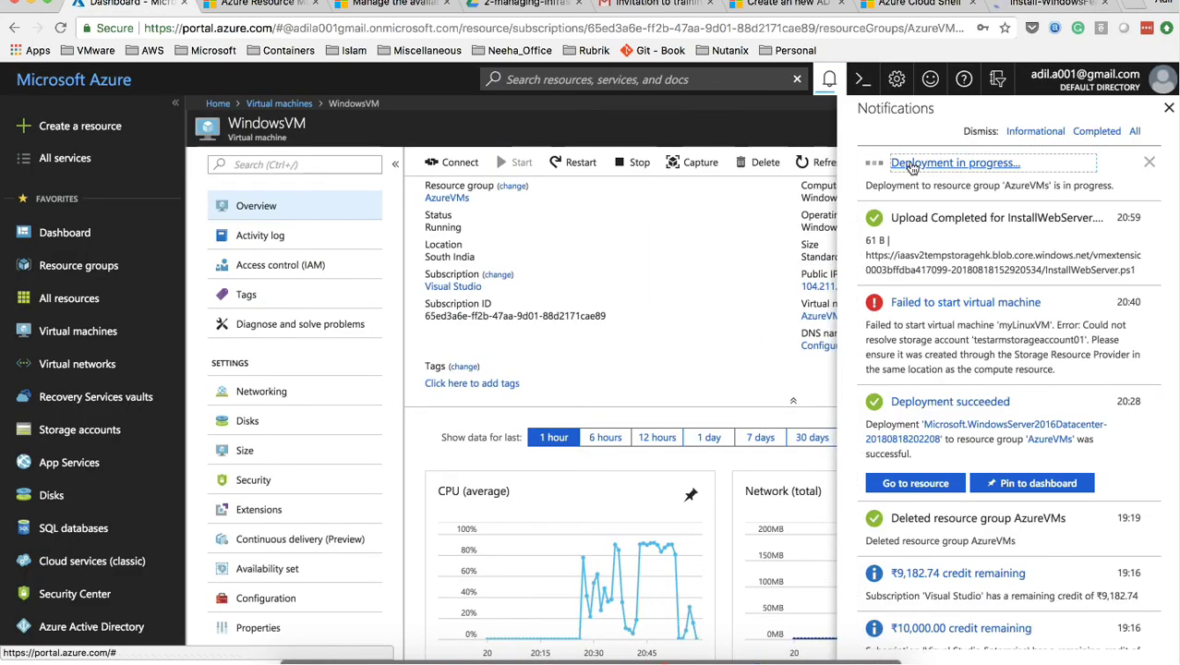
left_click(911, 166)
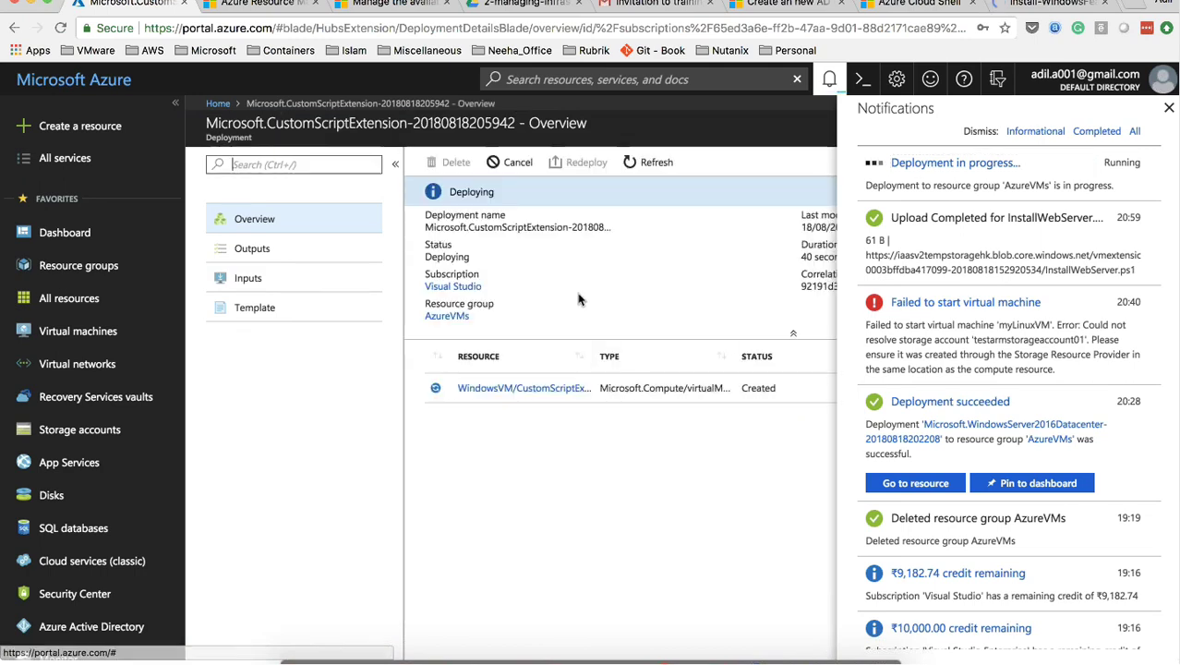
left_click(829, 81)
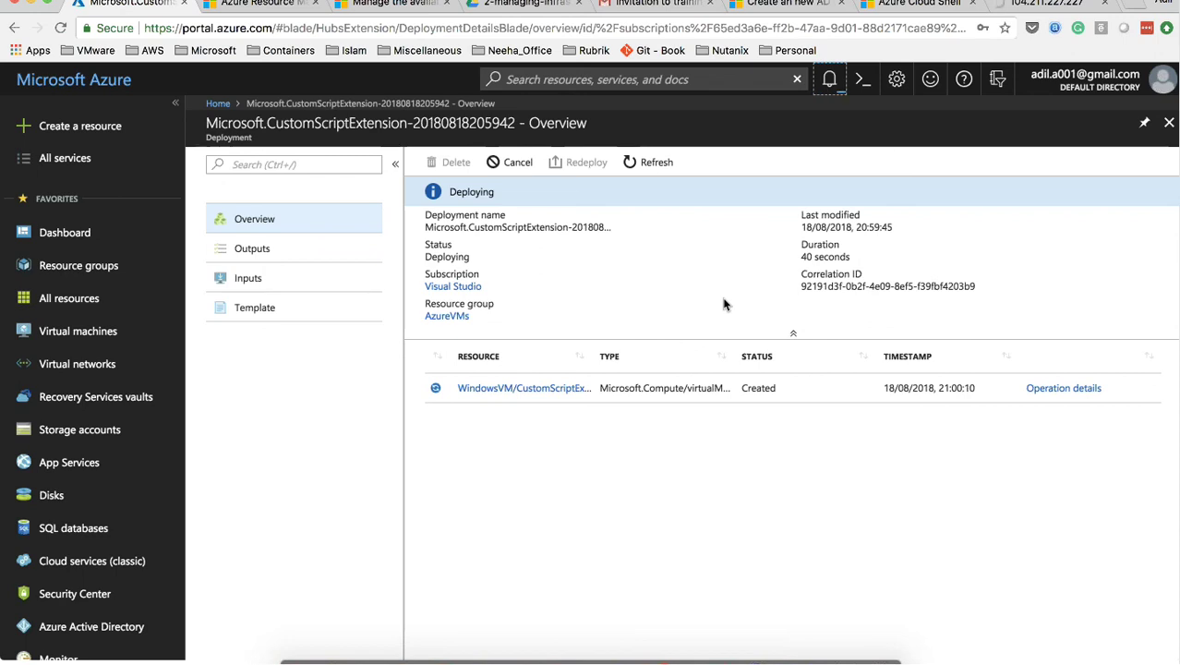
left_click(658, 167)
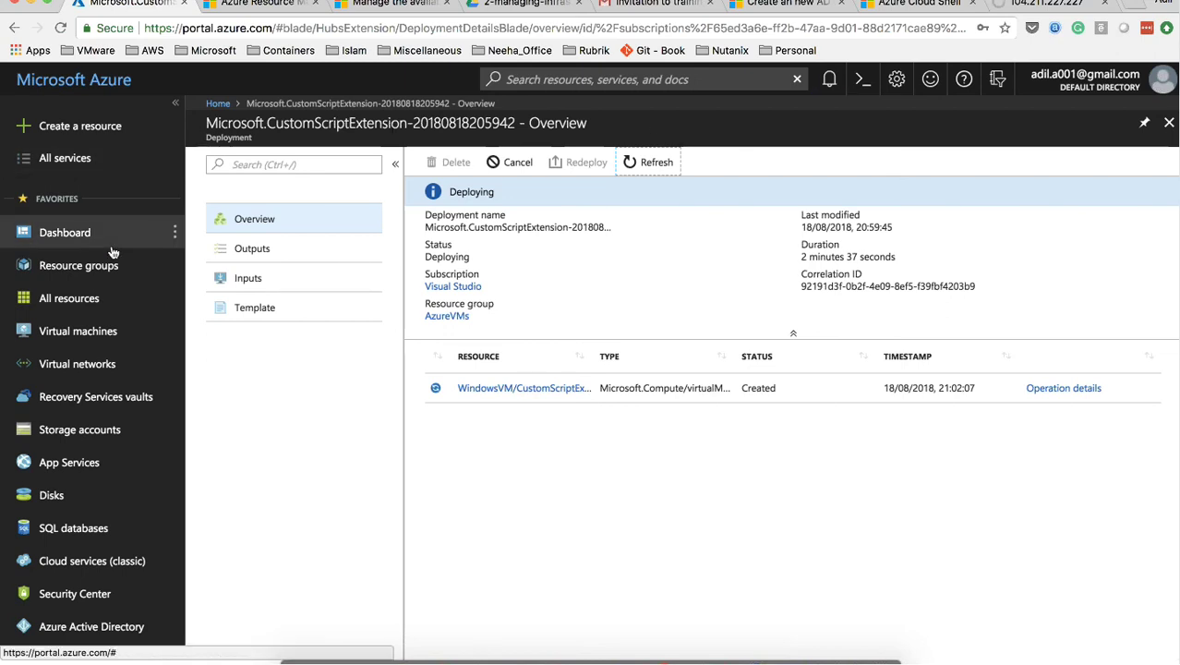
Open WindowsVM from the virtual machines list and examine the log collection options in its diagnostics settings
left_click(79, 338)
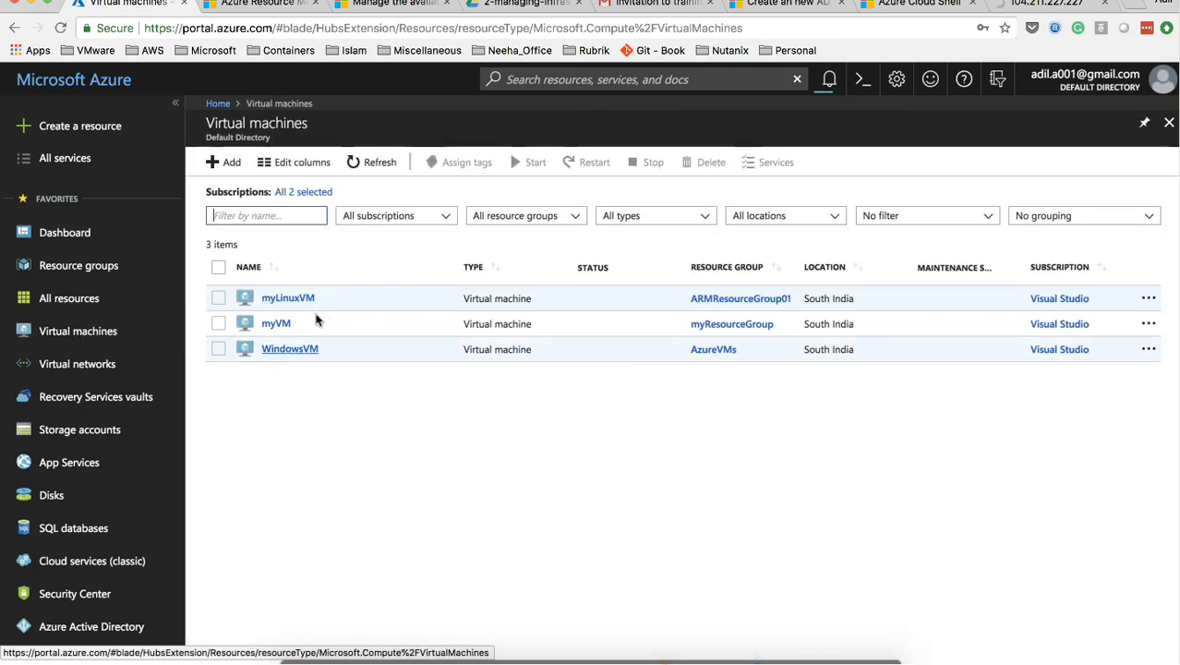
left_click(289, 351)
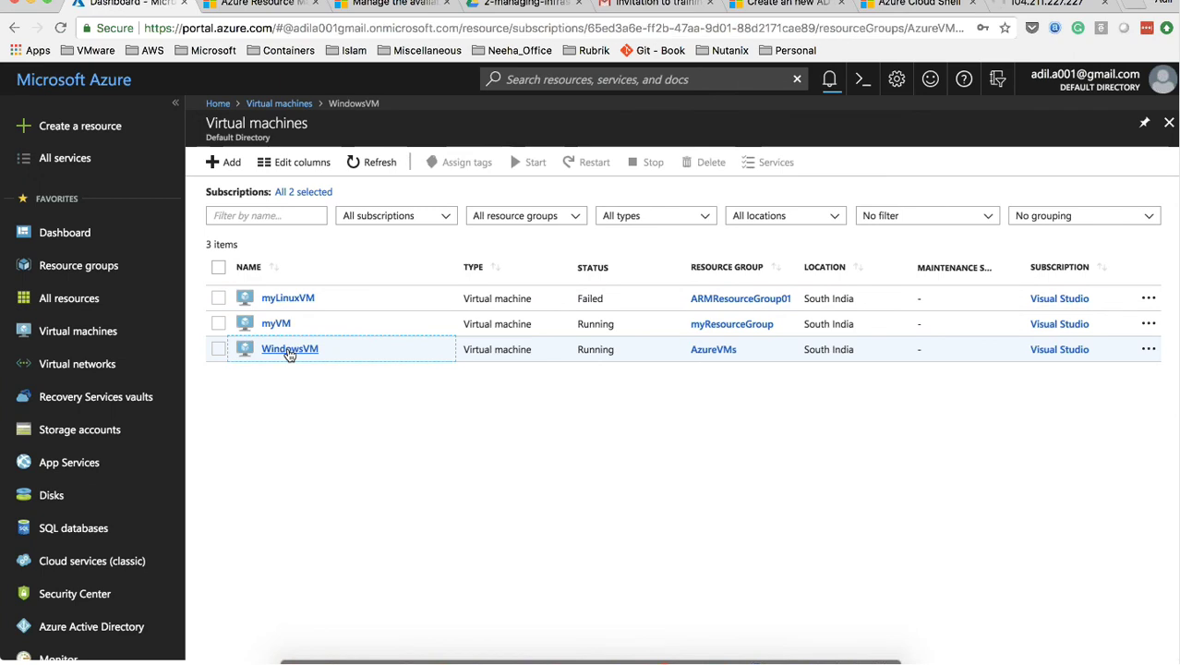
scroll(289, 356, "down", 2)
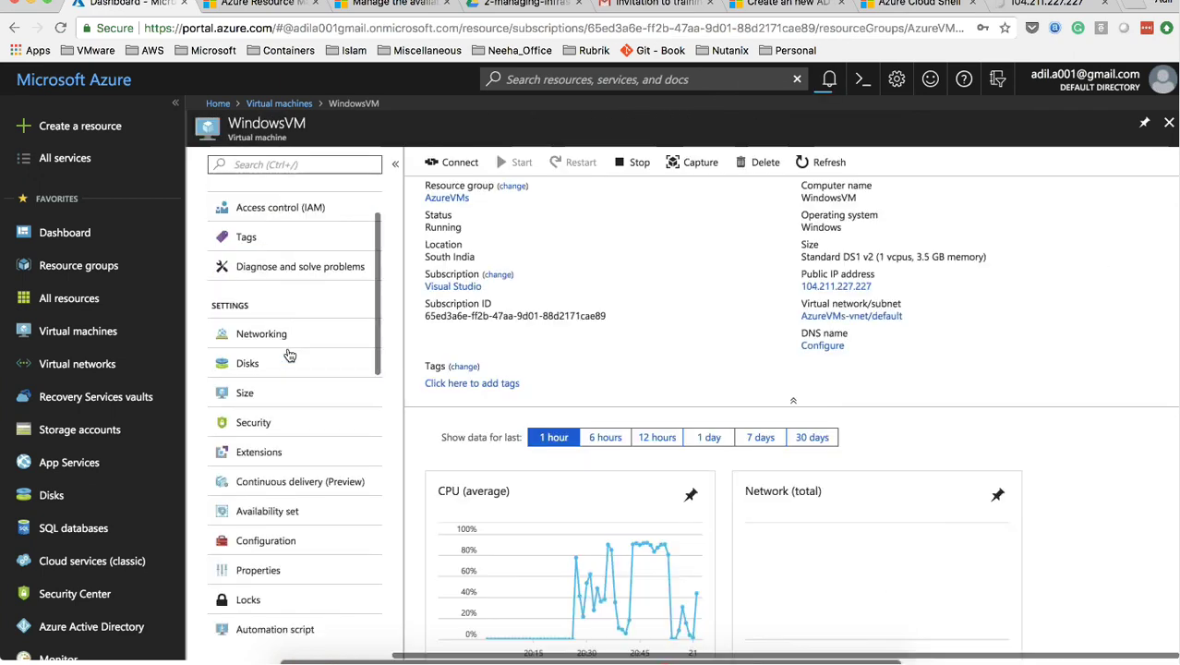
scroll(289, 356, "down", 5)
scroll(289, 355, "down", 9)
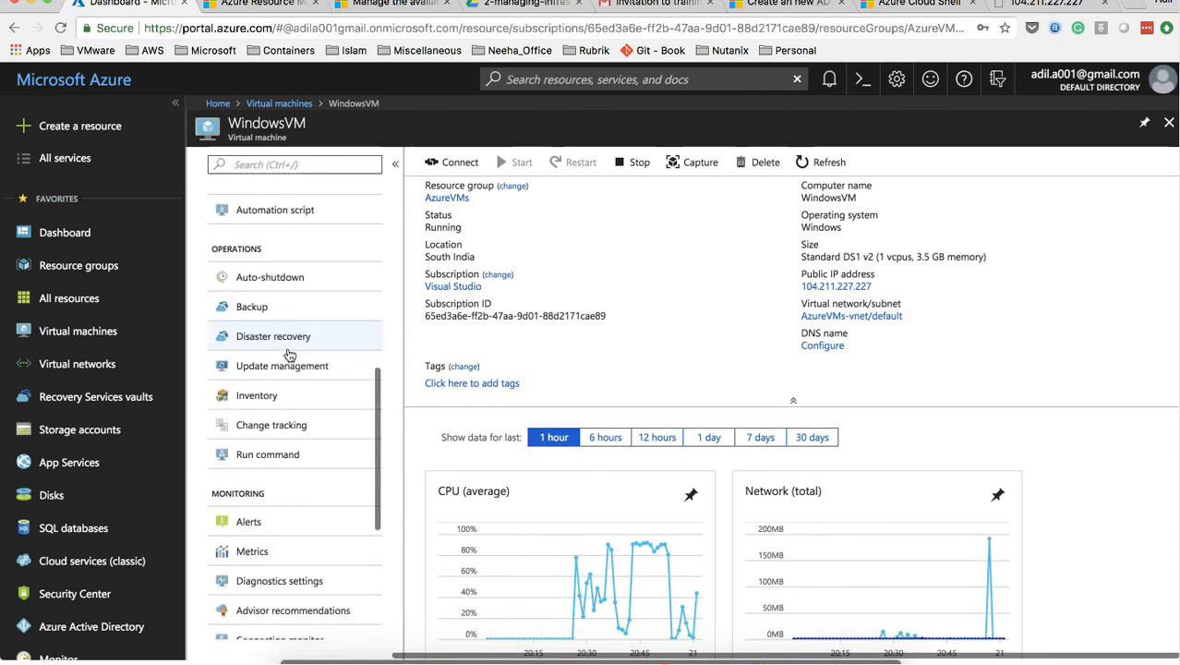
scroll(289, 355, "down", 3)
scroll(289, 356, "down", 3)
left_click(295, 427)
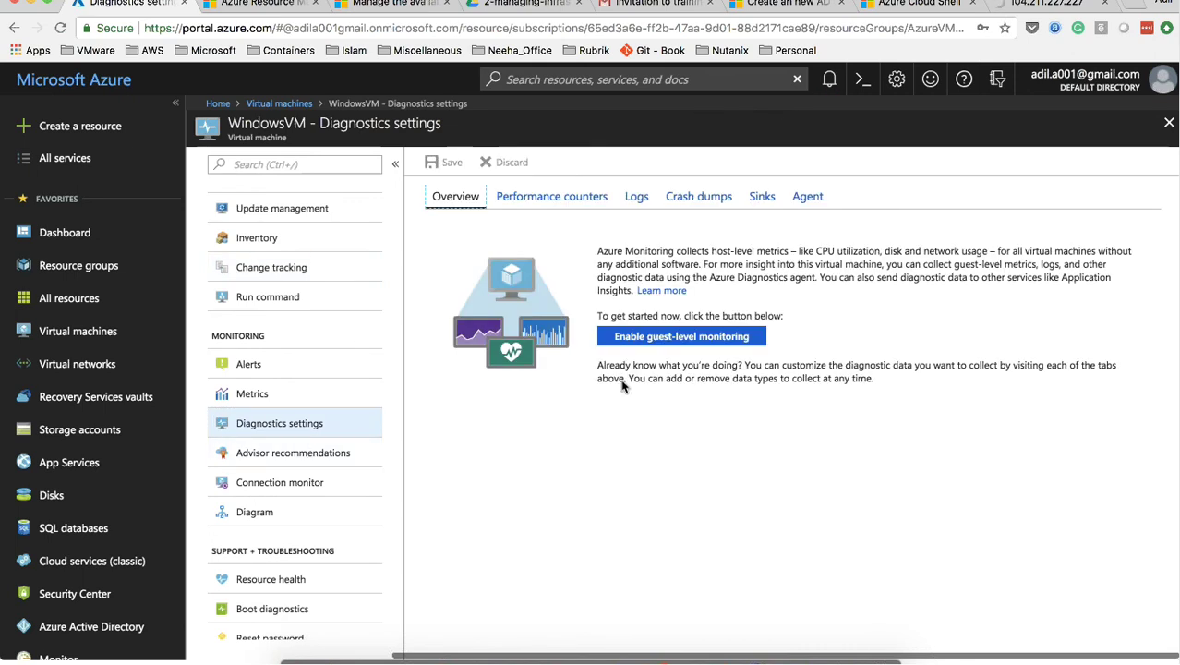
left_click(639, 199)
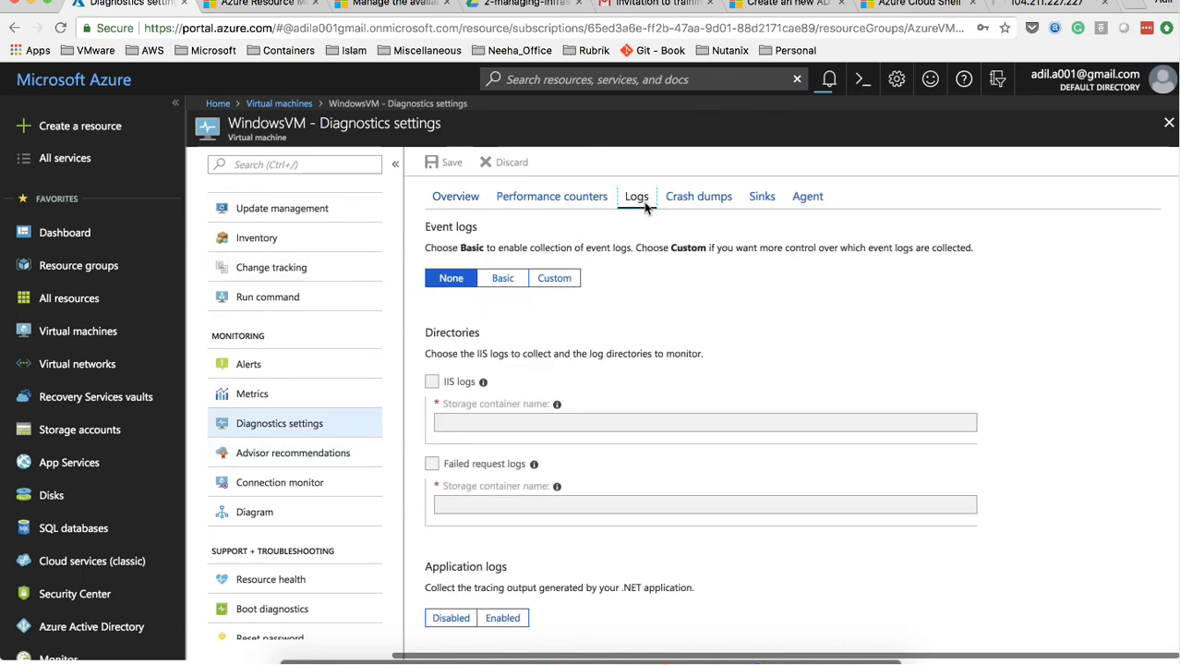
scroll(689, 320, "down", 3)
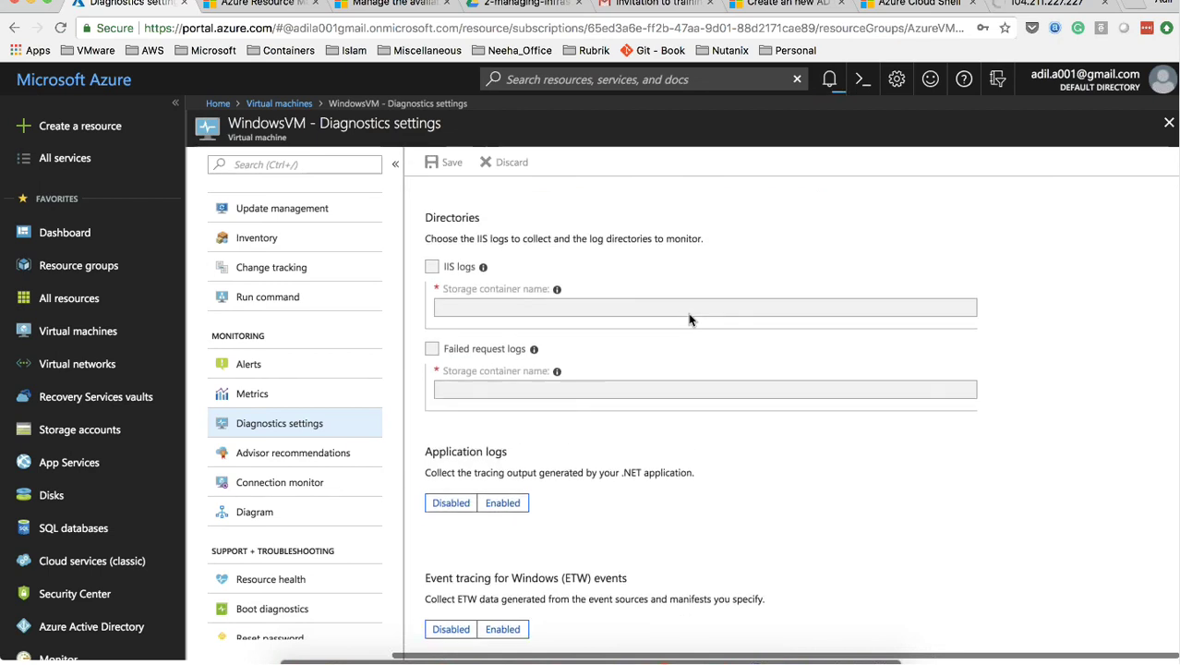
scroll(688, 320, "up", 3)
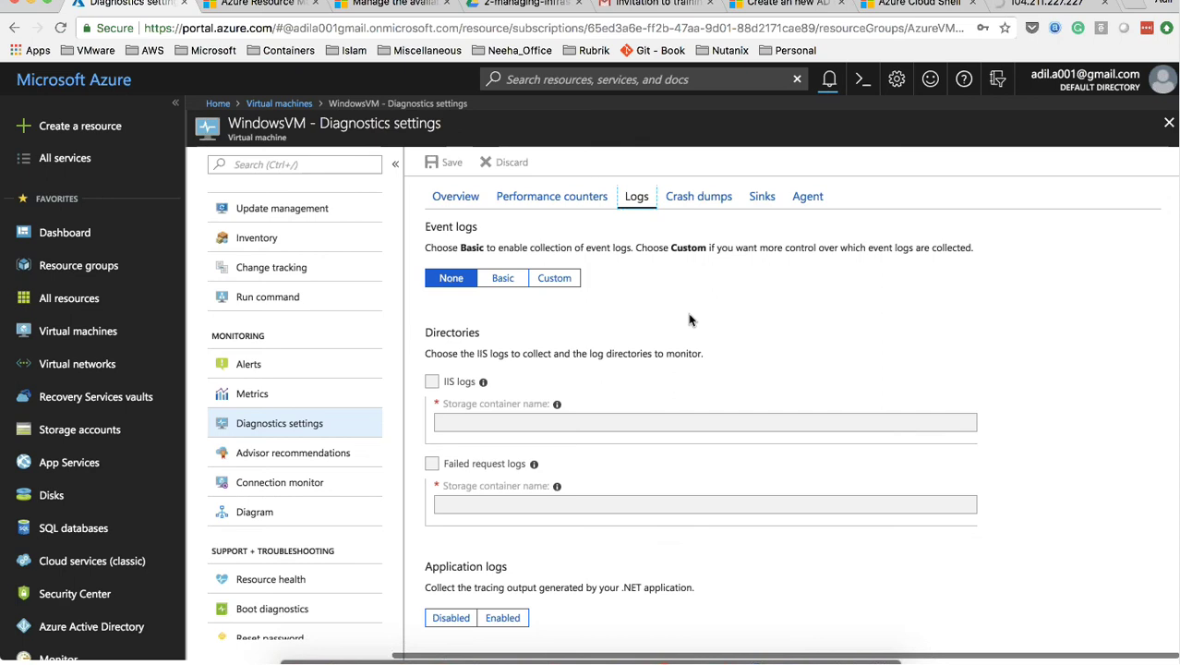
Reopen the Custom Script Extension deployment from the notifications to check its status, and close the notifications
left_click(829, 79)
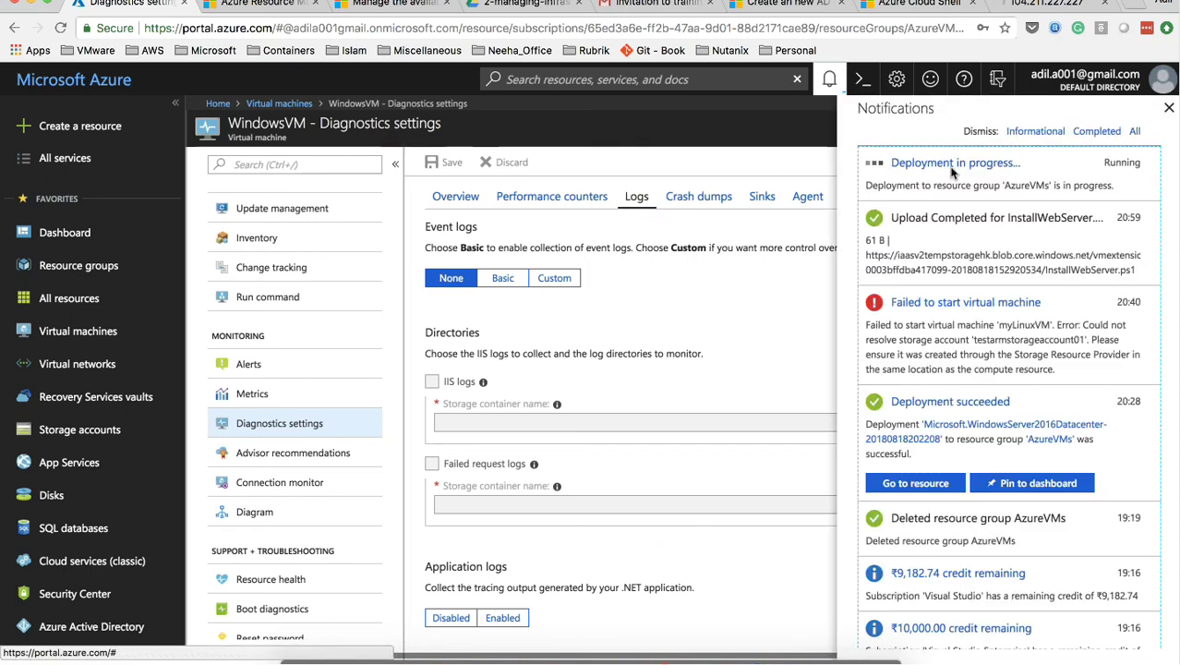
left_click(953, 172)
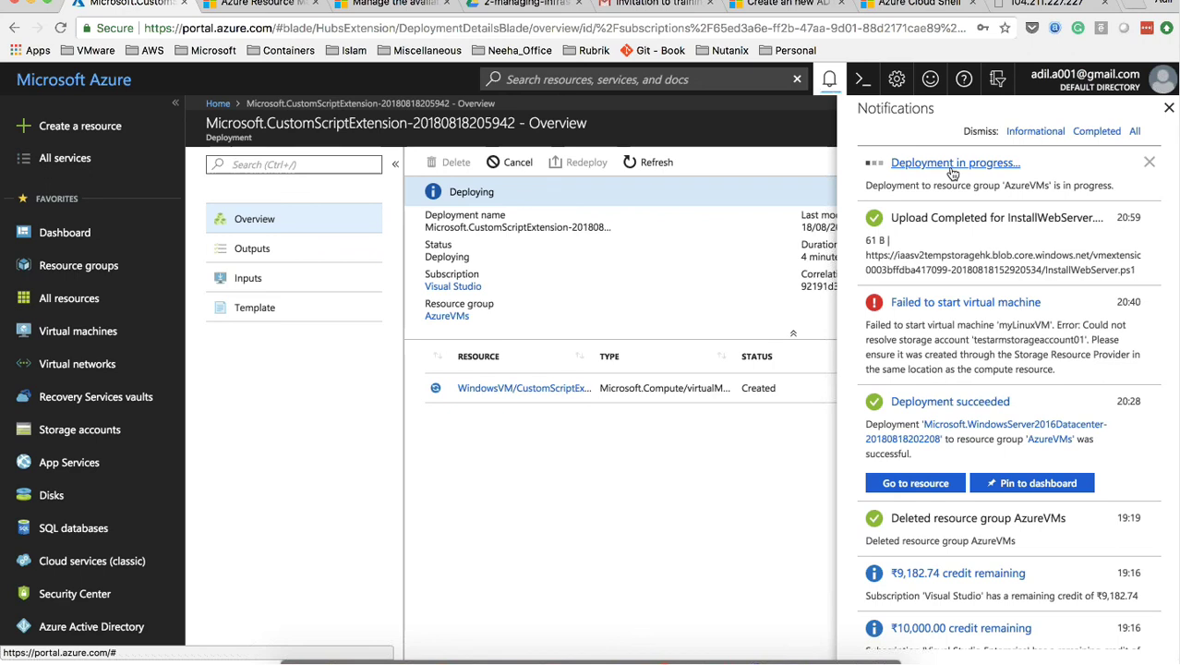
left_click(952, 170)
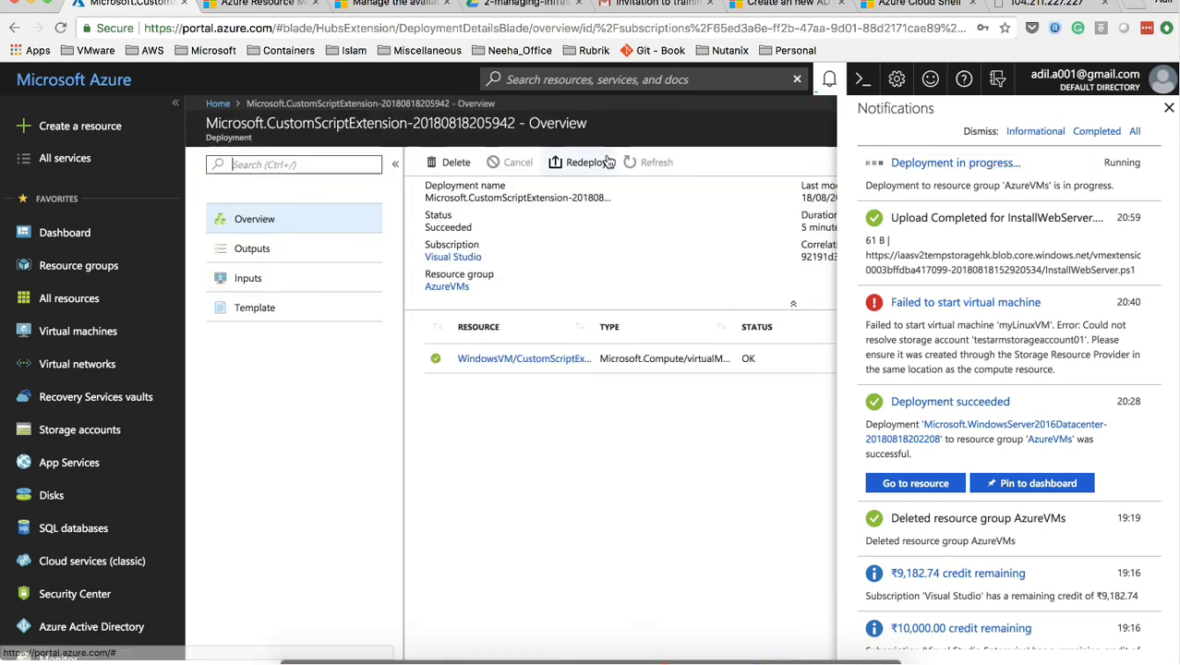
left_click(830, 85)
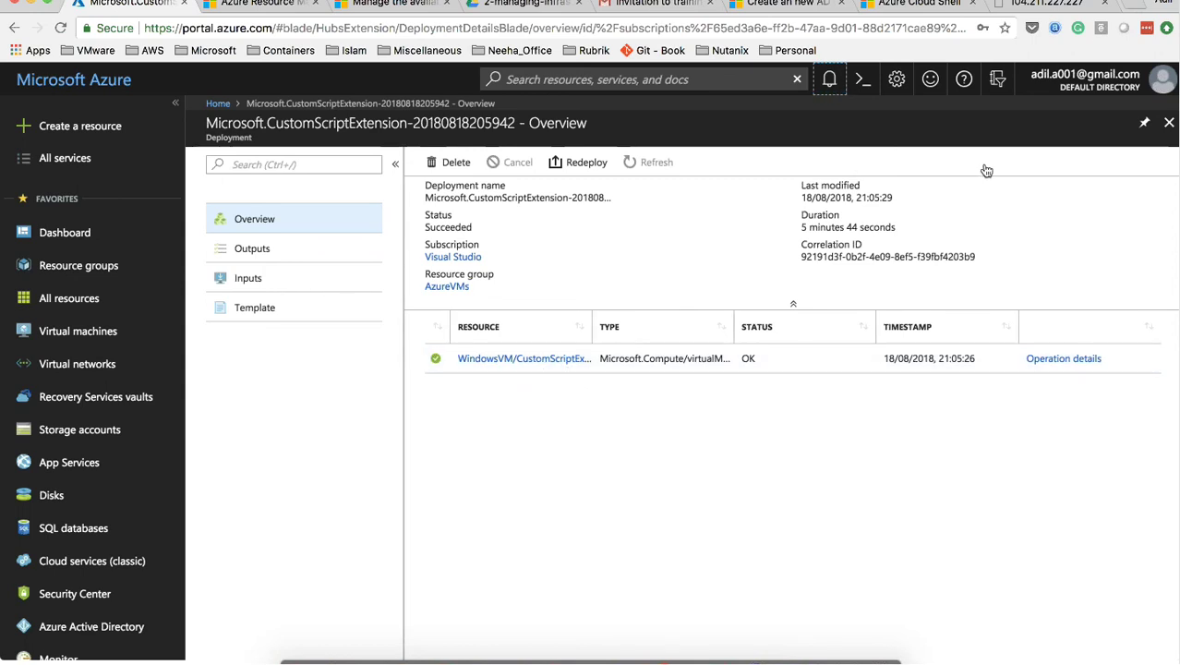
left_click(1044, 4)
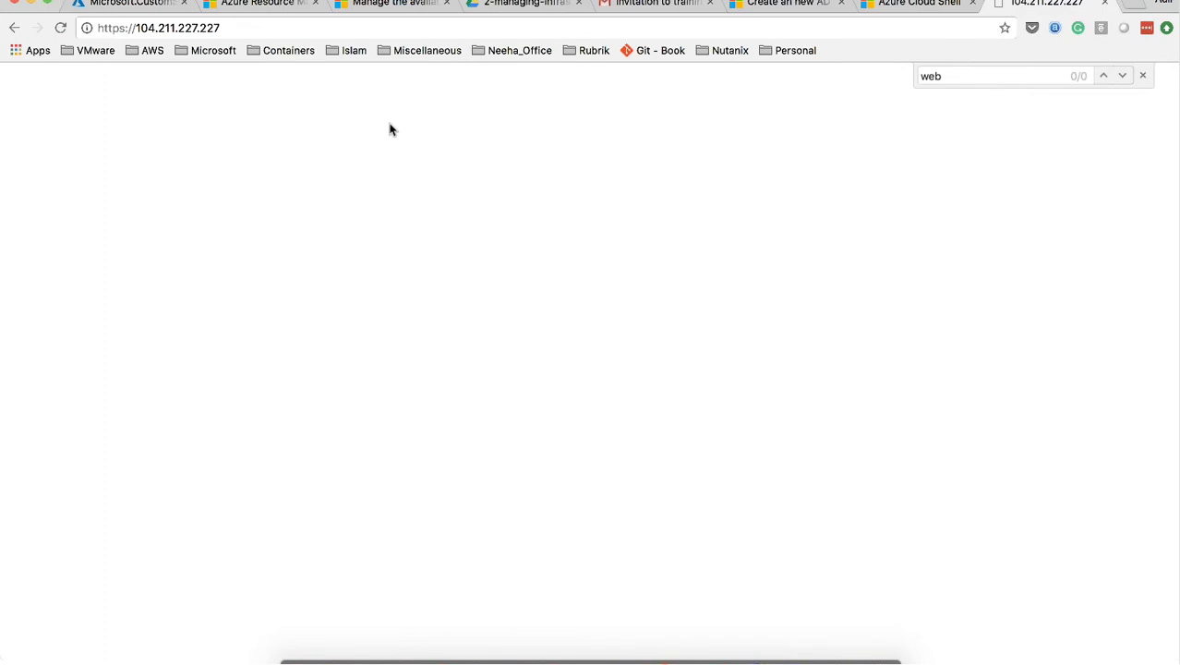
left_click(60, 27)
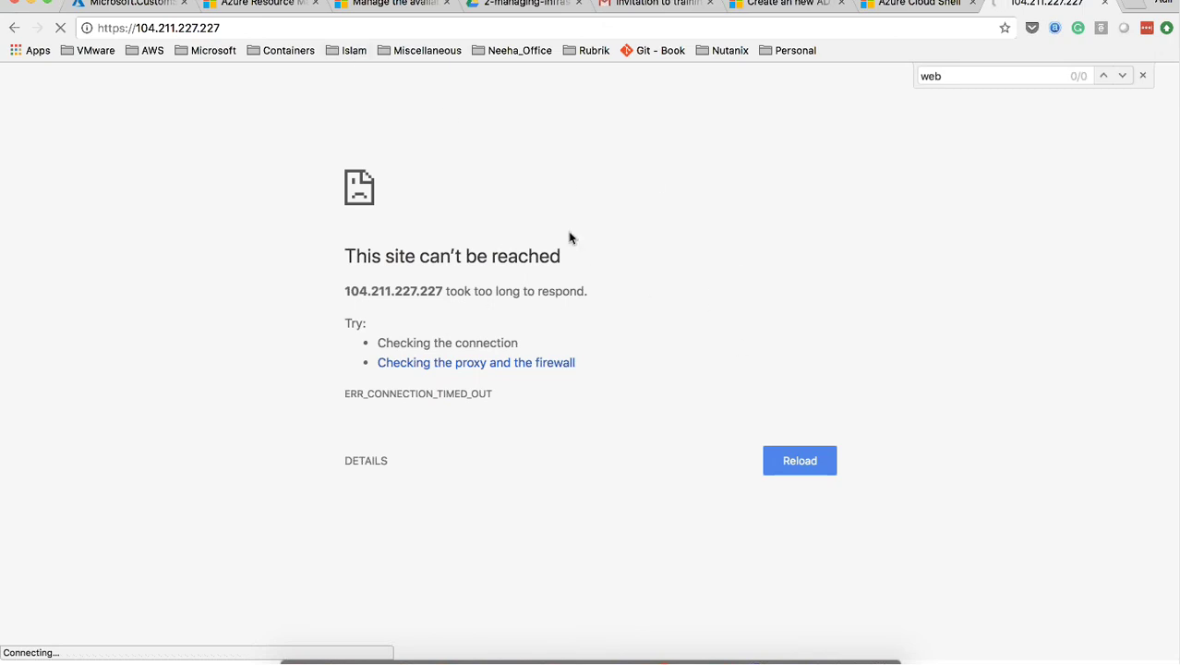
Return to the Azure portal and open the networking settings of WindowsVM, checking the public IP page again on the way
left_click(139, 5)
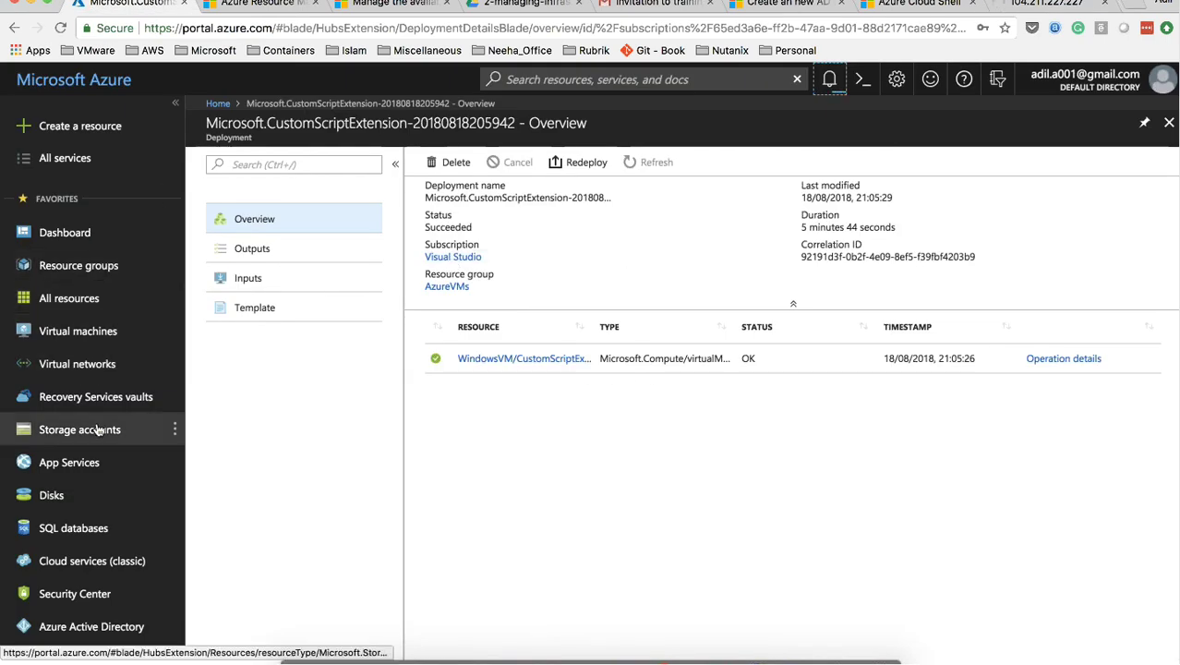
left_click(87, 344)
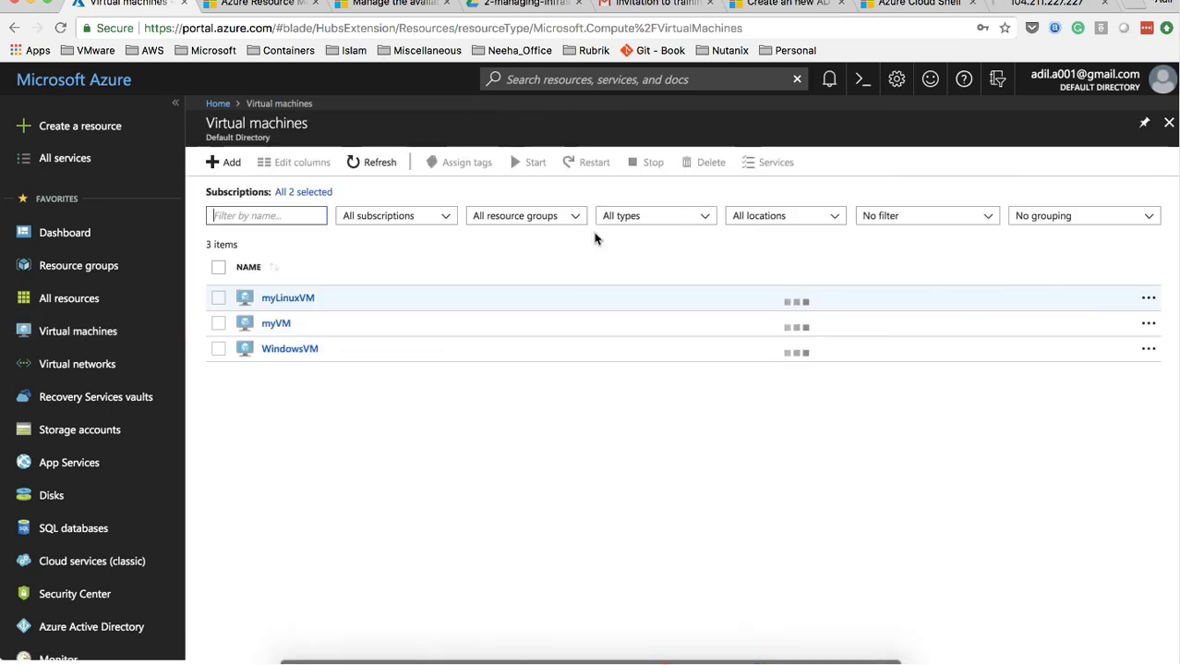
left_click(294, 348)
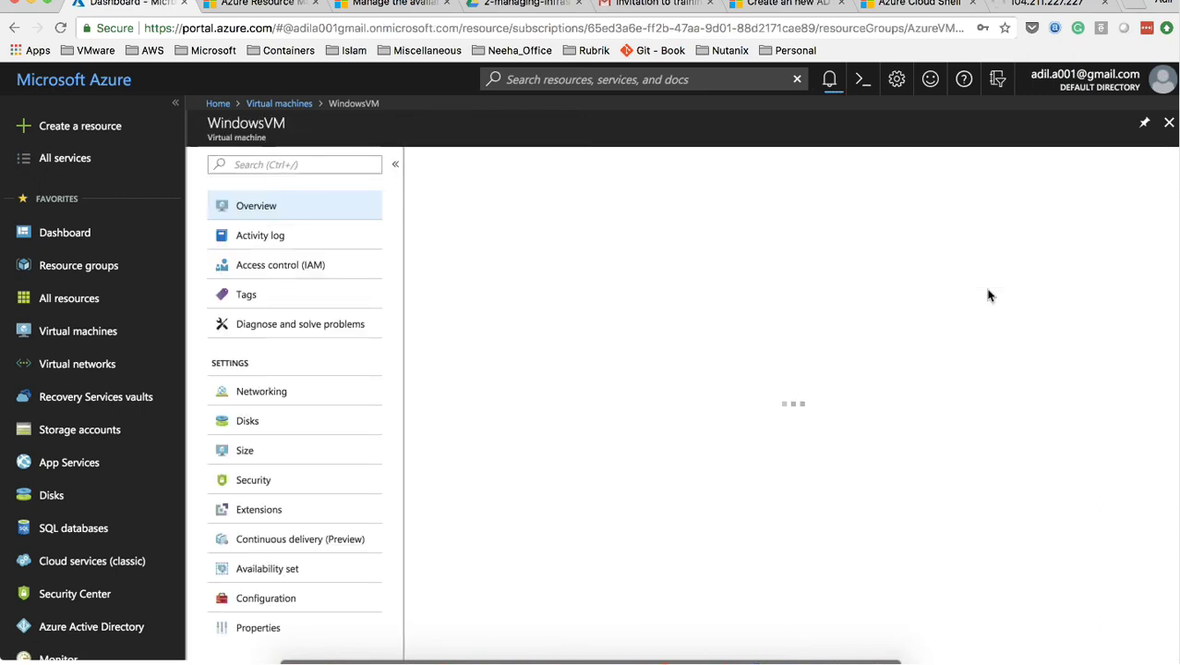
left_click(1044, 18)
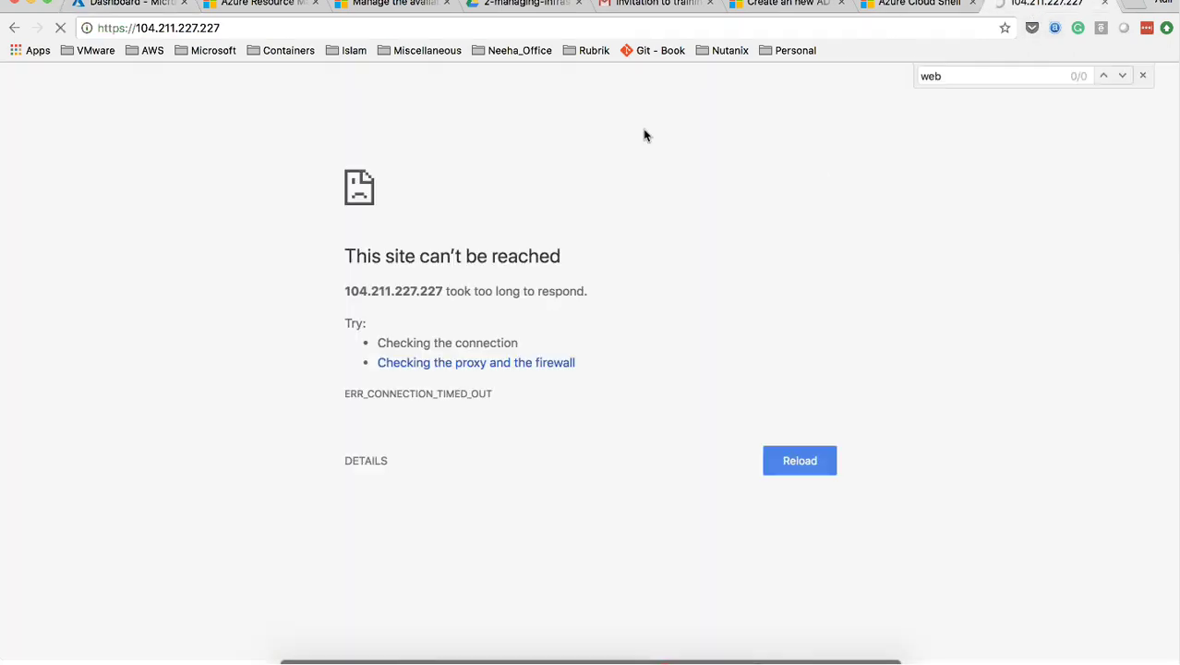
left_click(135, 6)
scroll(275, 407, "down", 2)
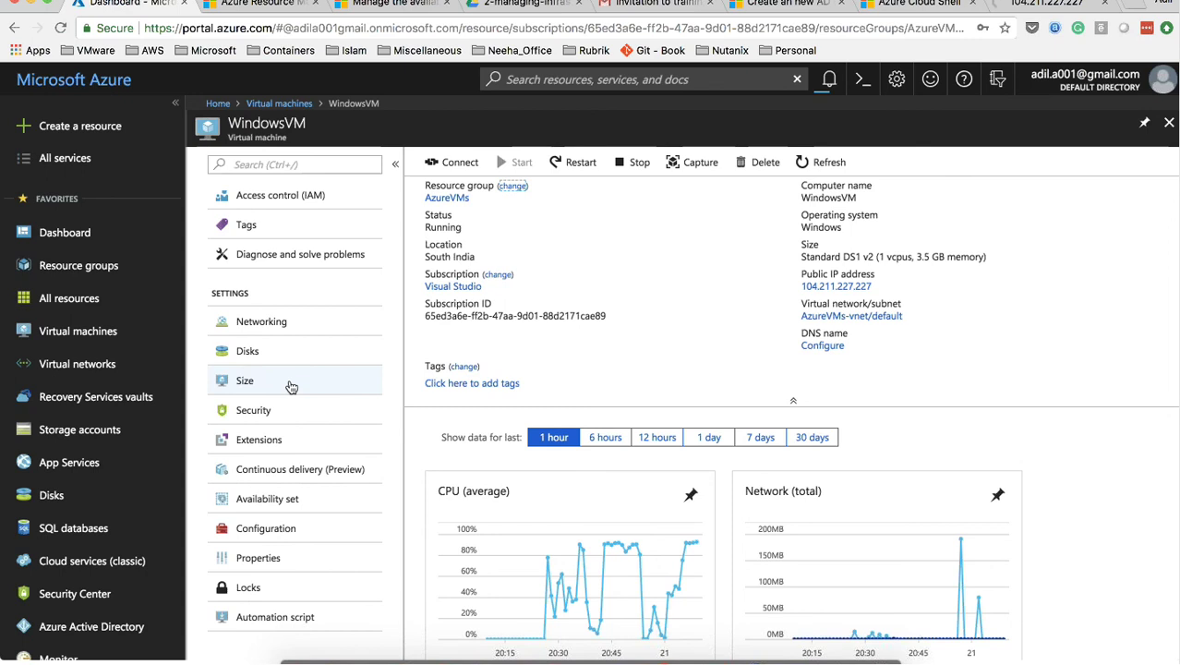
scroll(291, 386, "down", 2)
scroll(289, 384, "up", 4)
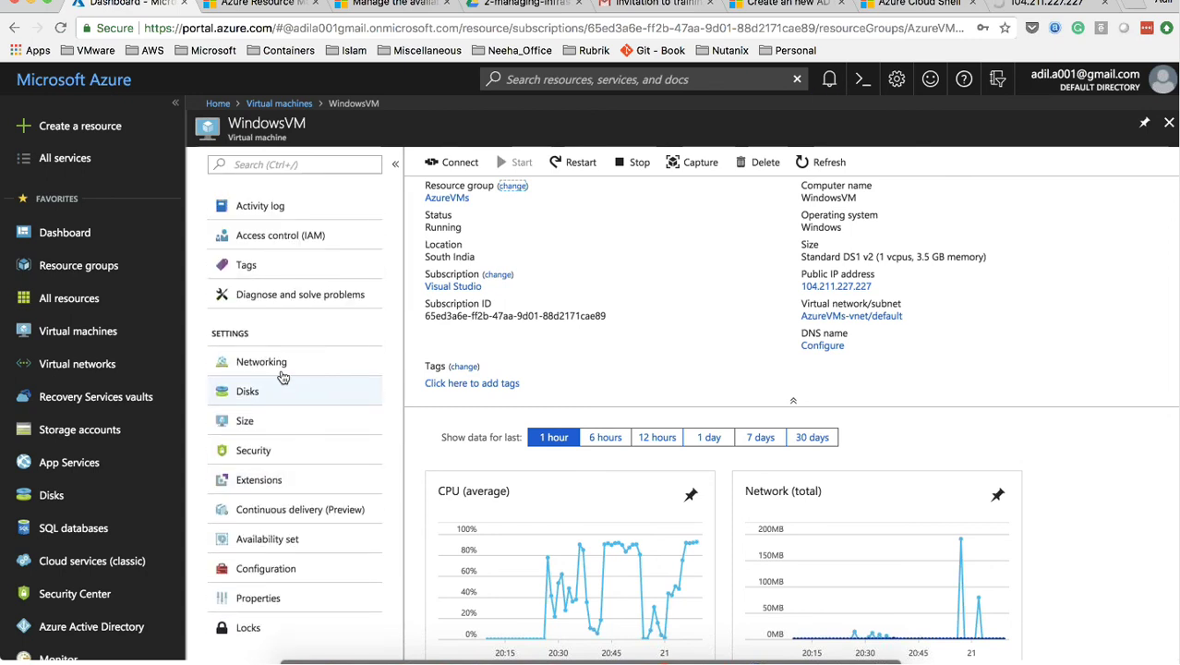
left_click(289, 364)
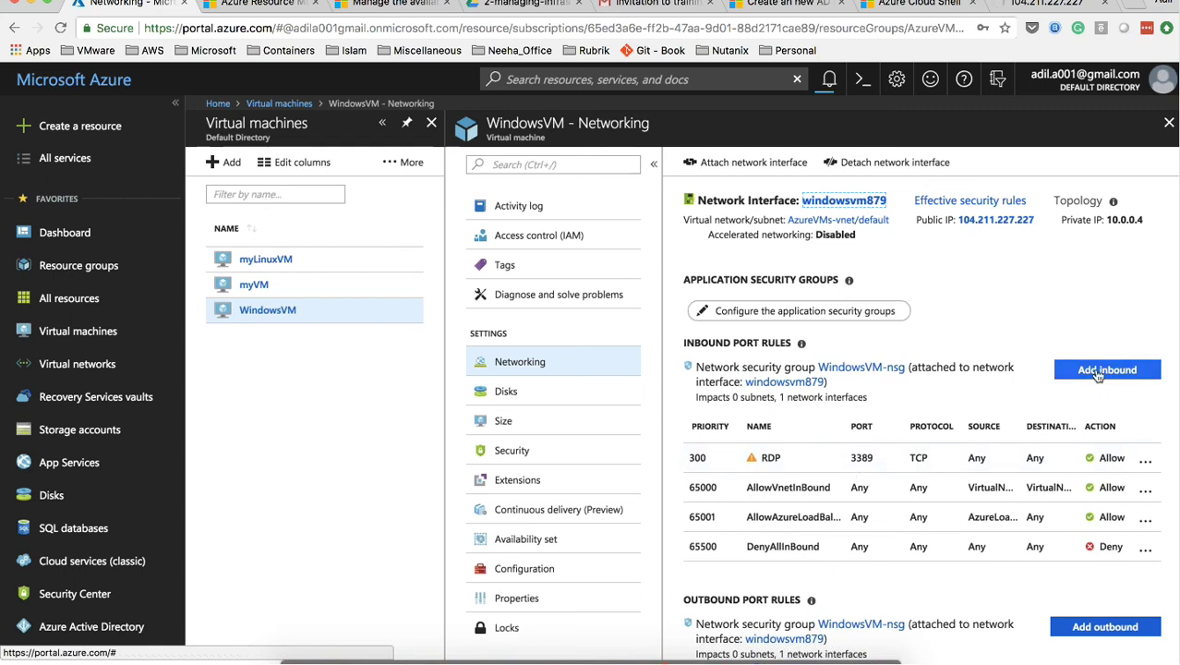
Add an inbound security rule named Port_80 to WindowsVM-nsg that allows destination port 80
left_click(1099, 371)
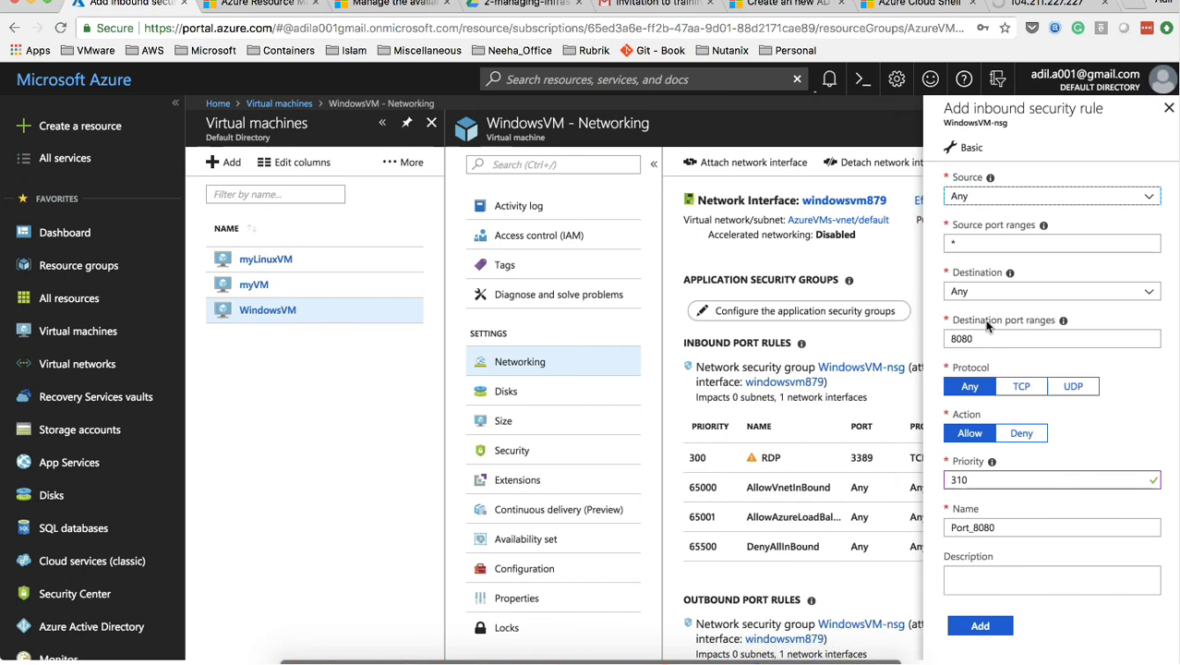
left_click(988, 338)
key("BackSpace")
key("BackSpace")
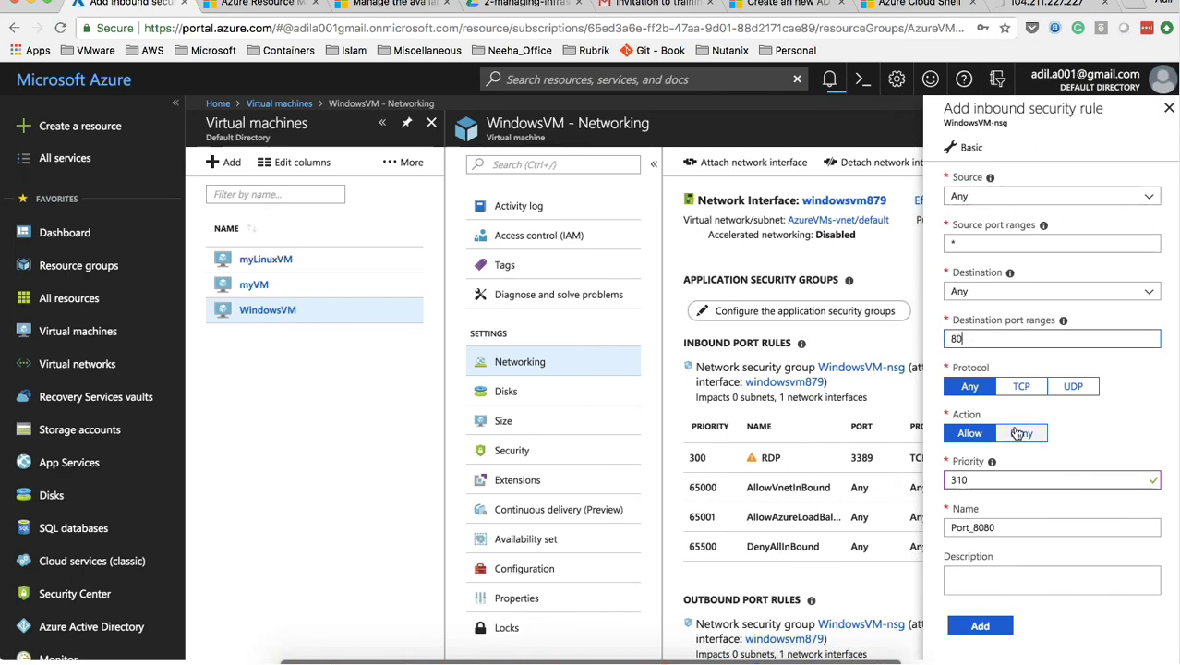
left_click(1027, 529)
key("BackSpace")
key("BackSpace")
left_click(974, 627)
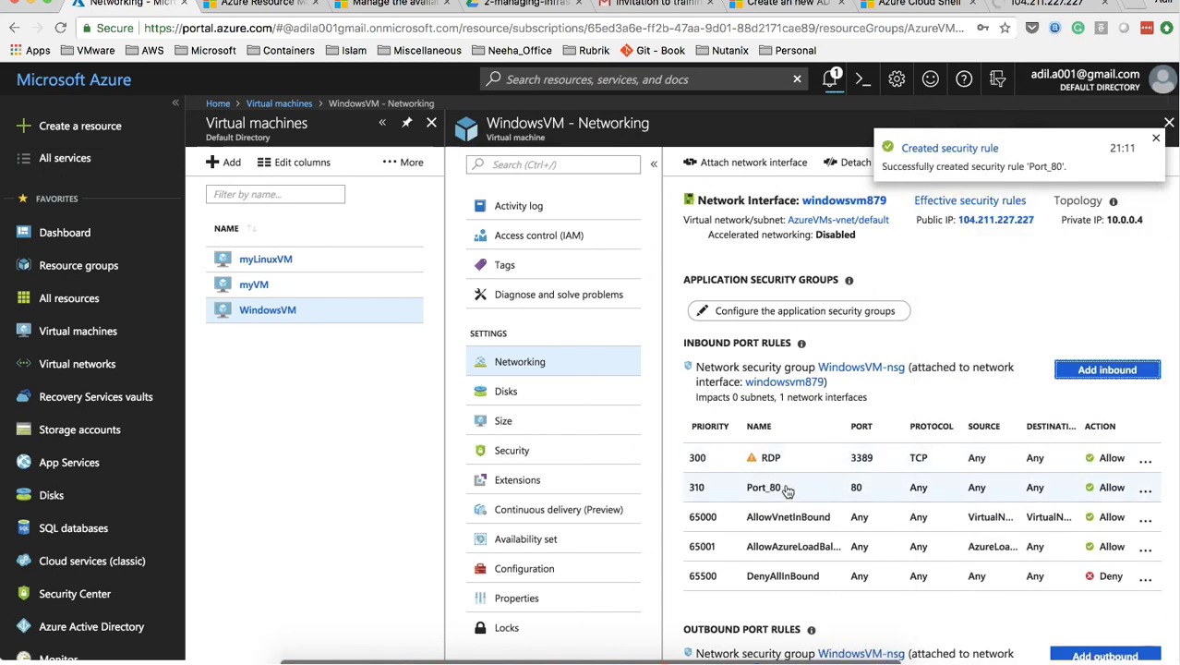
left_click(1008, 4)
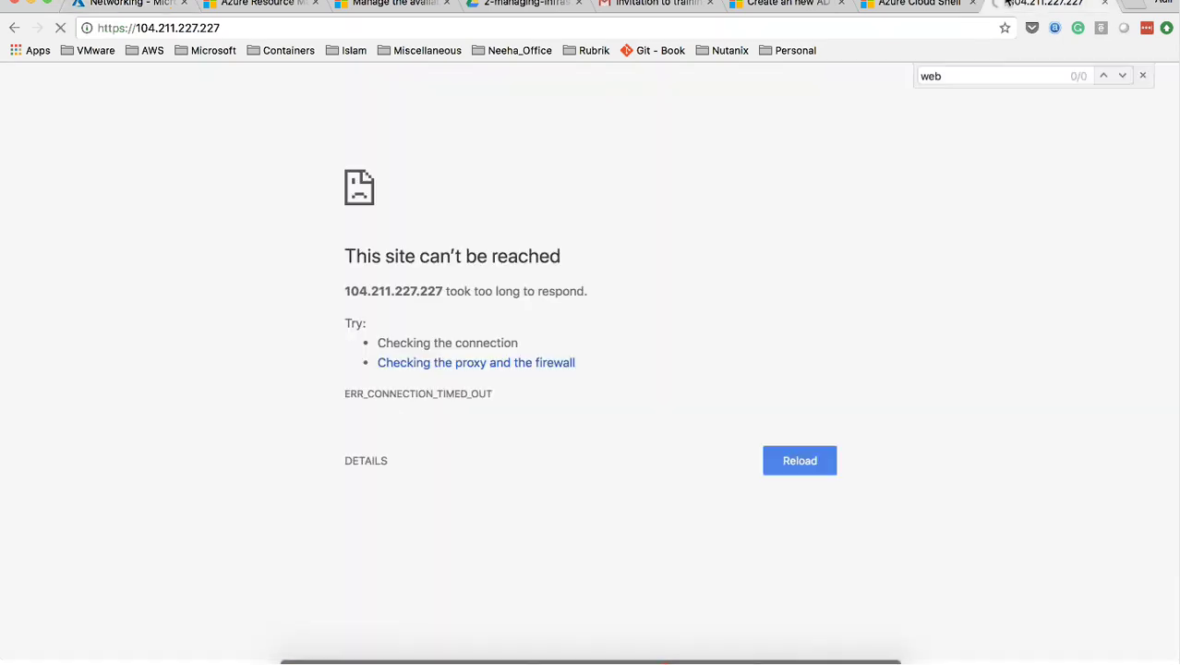
left_click(59, 28)
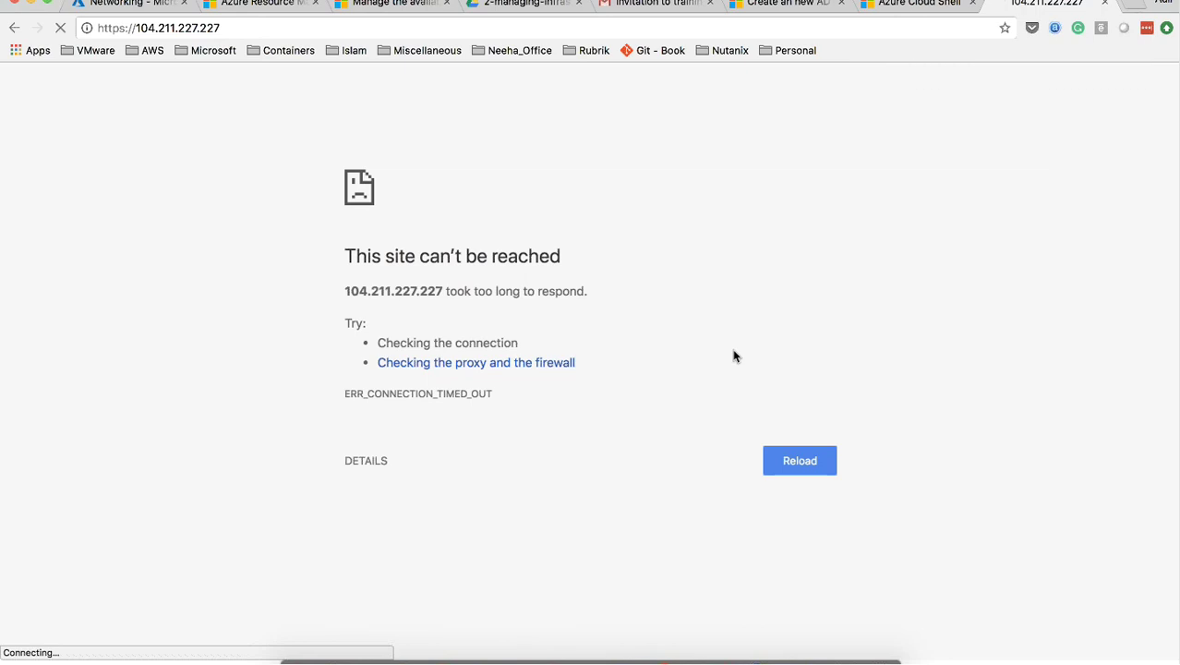
left_click(64, 32)
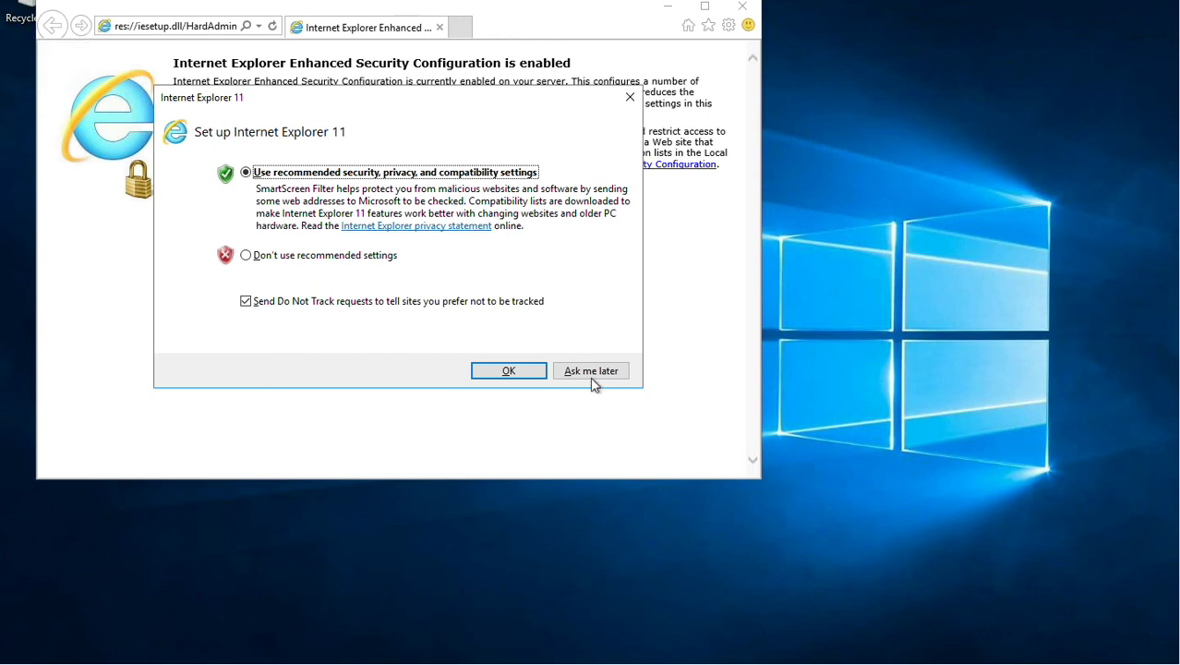
In Internet Explorer on the remote Windows desktop, postpone the initial setup and browse to localhost to check the web server
left_click(591, 371)
left_click(191, 23)
key("BackSpace")
type("local")
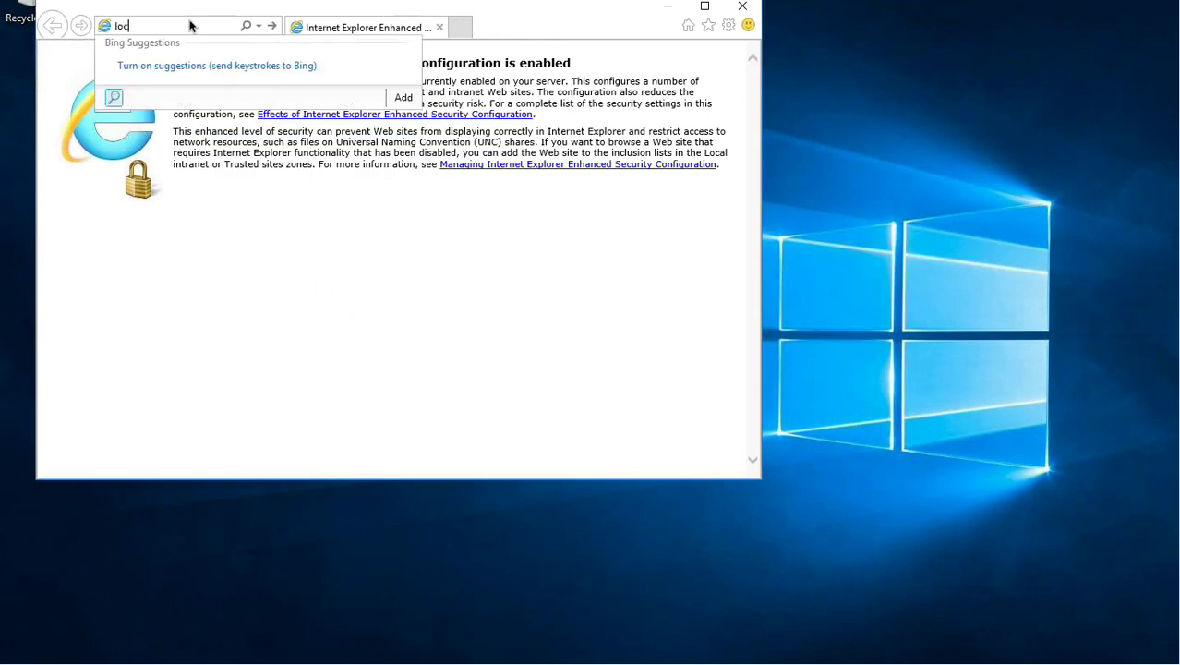
type("host")
key("Return")
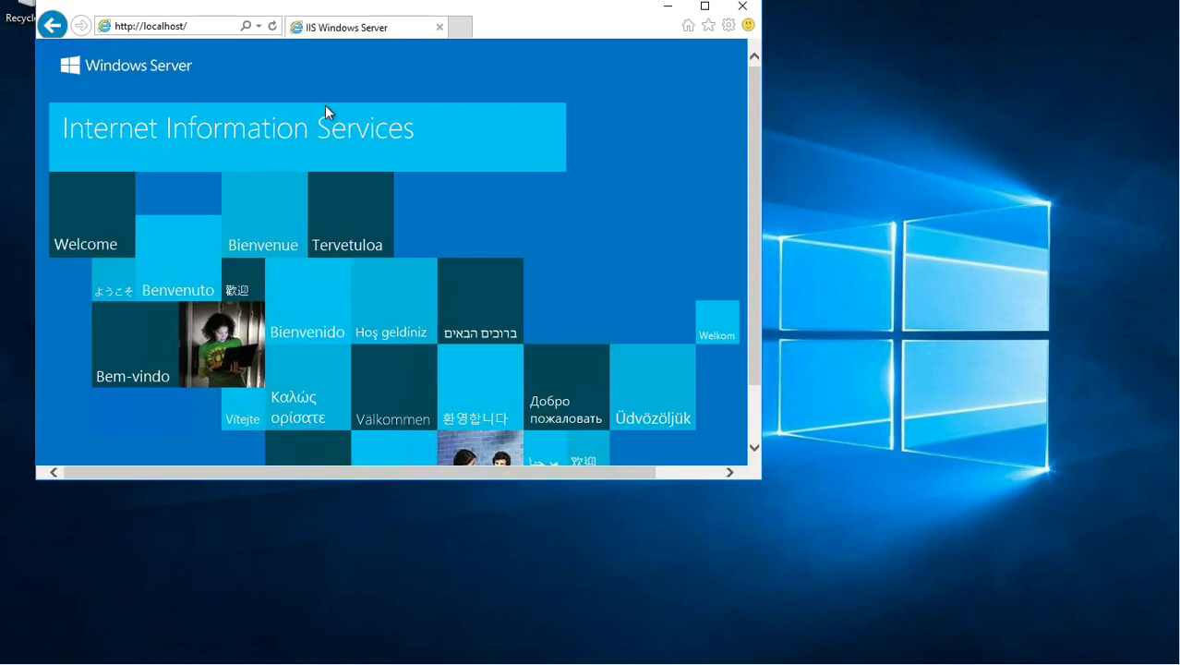
left_click(209, 29)
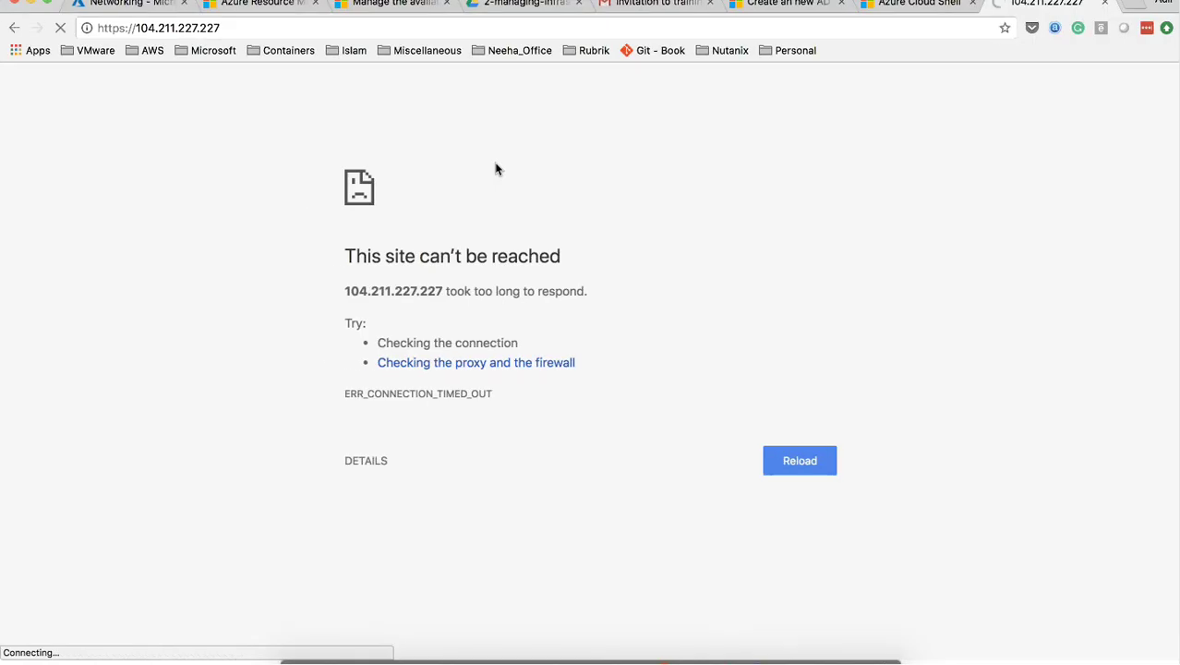
Back in the local browser, change the address from HTTPS to HTTP and load 104.211.227.227
left_click(123, 27)
left_click(123, 26)
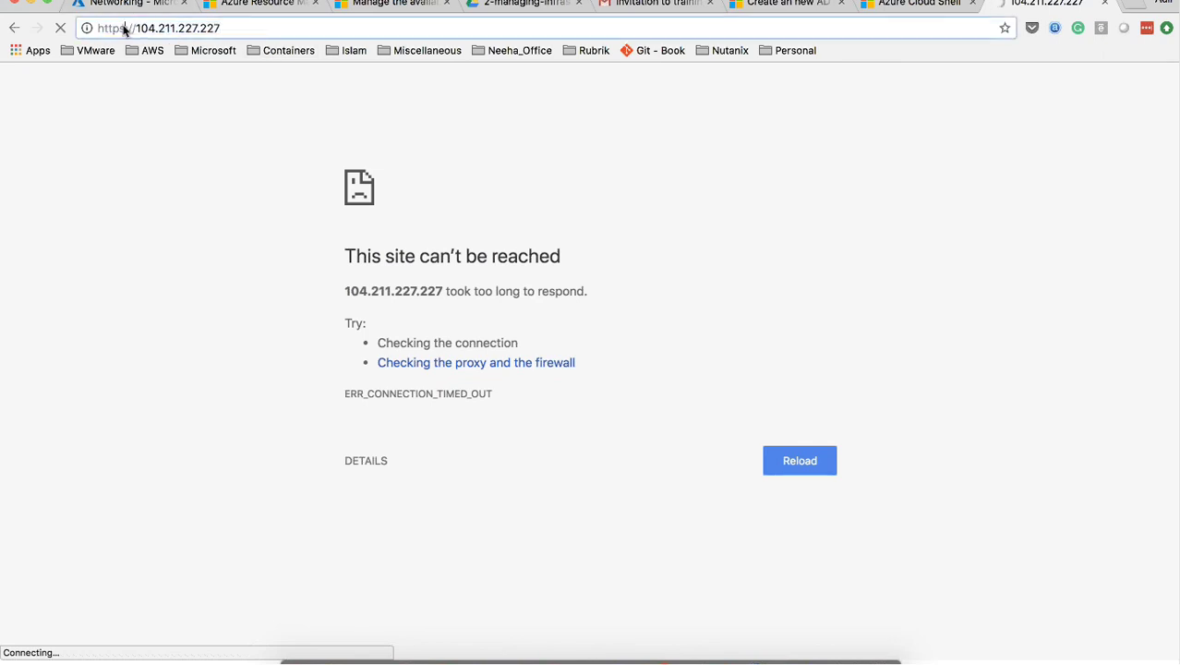
key("Return")
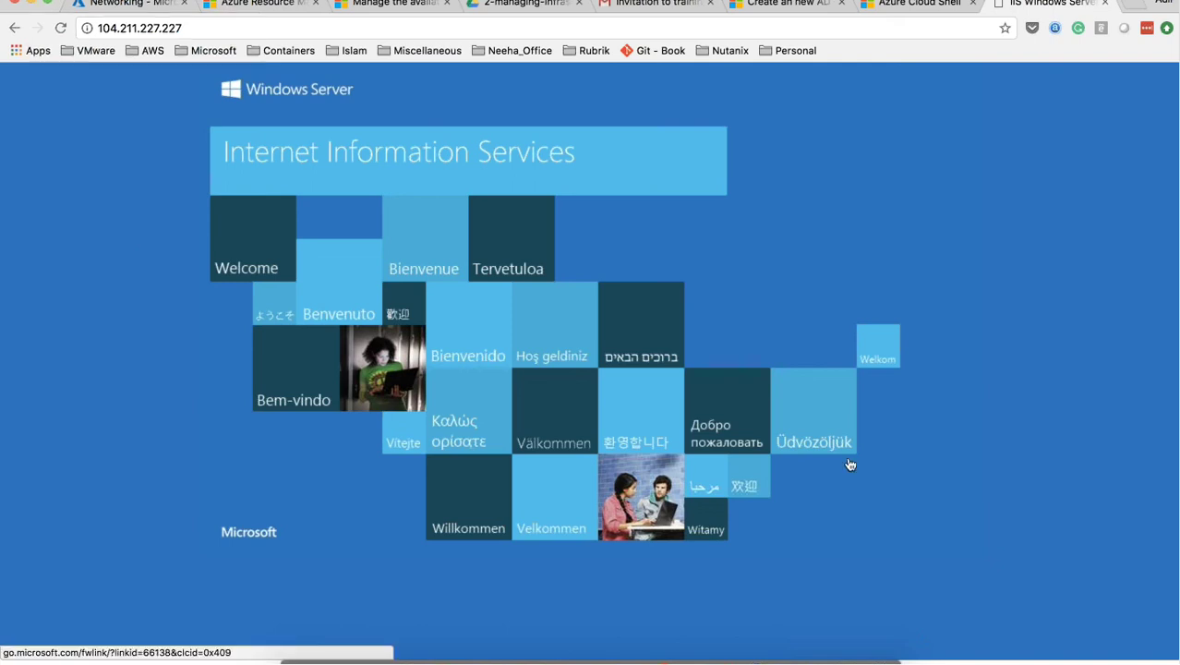
Switch to Cisco WebEx Training Center and stop the session recording, confirming the request
left_click(759, 659)
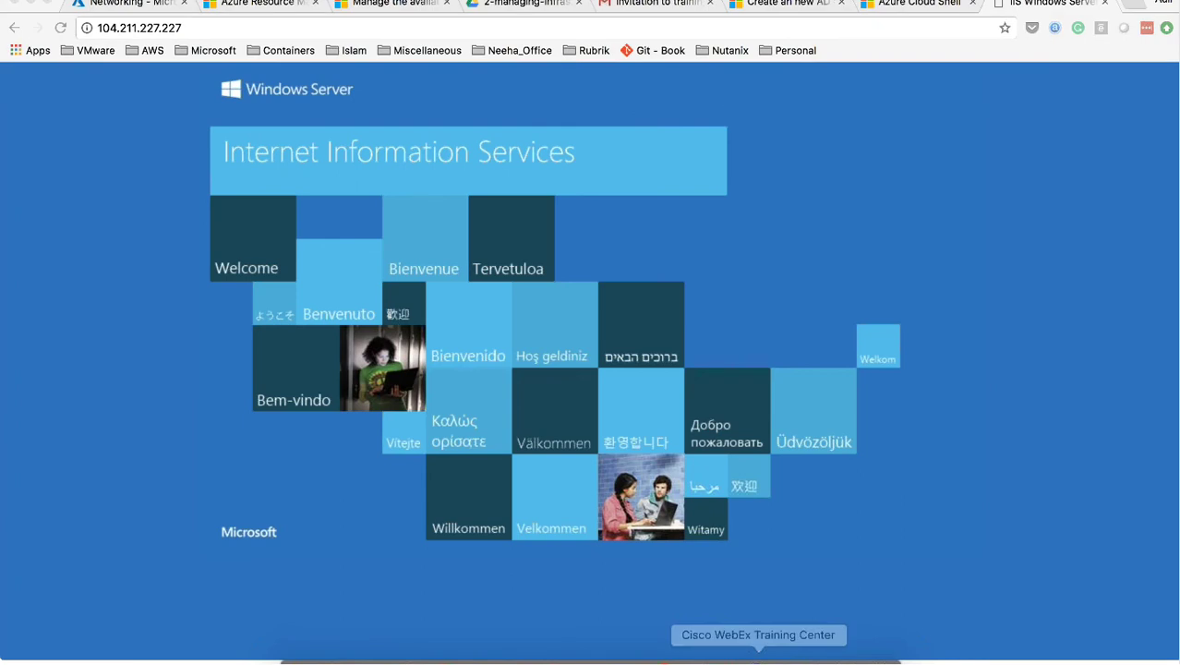
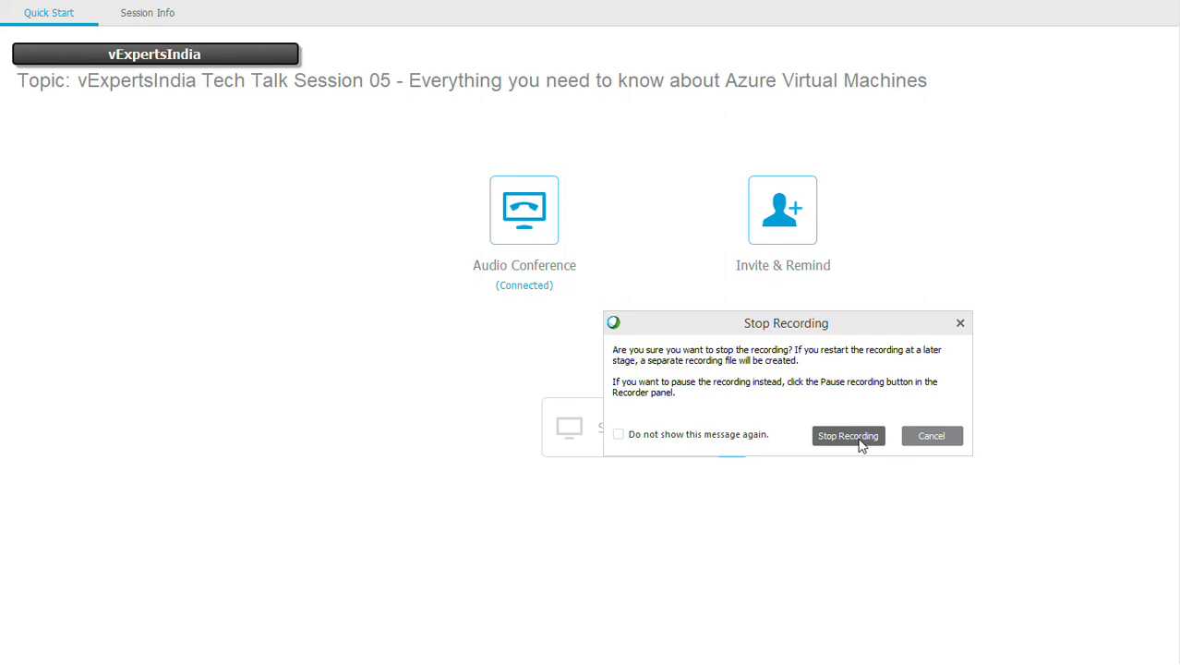
left_click(848, 436)
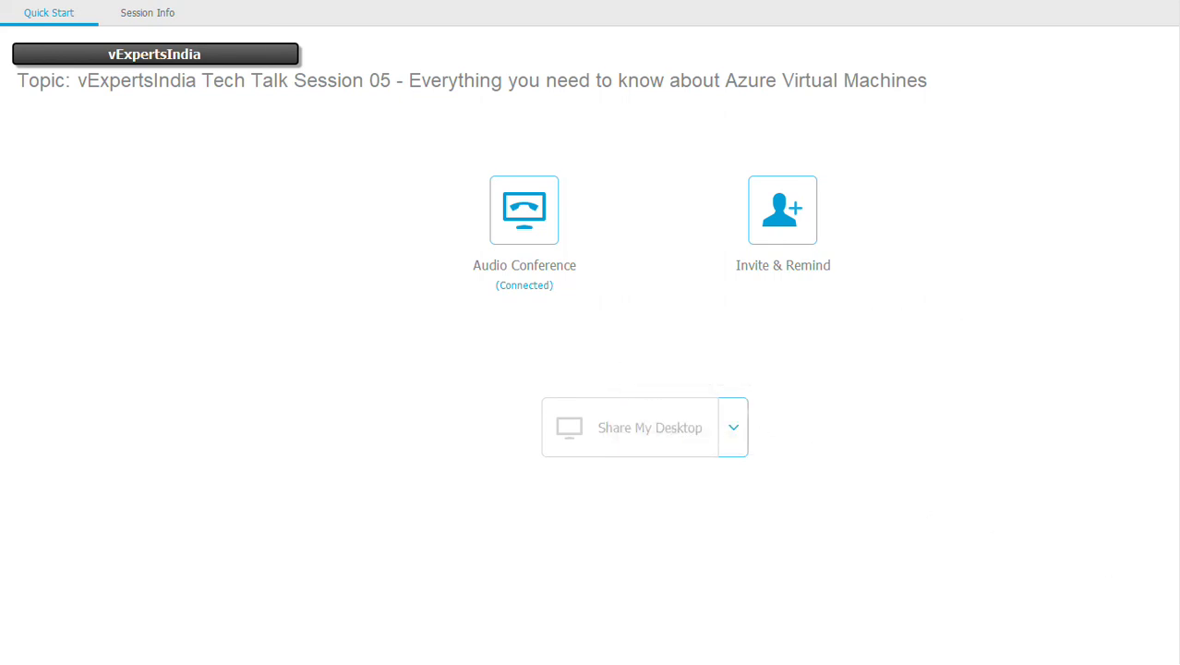